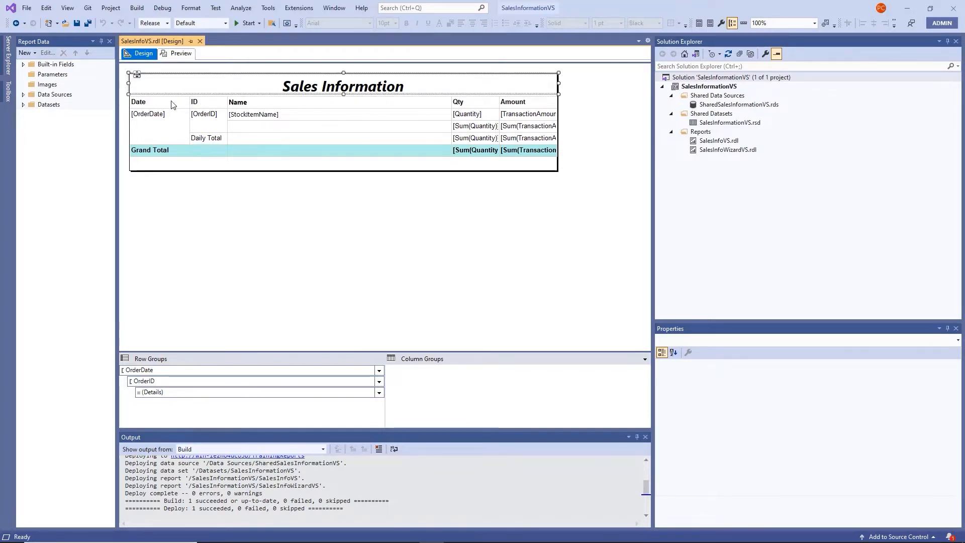
Add a filter on [OrderDate] with the Between operator to the Sales Information report's tablix
{"action": "left_click", "coordinate": [163, 114]}
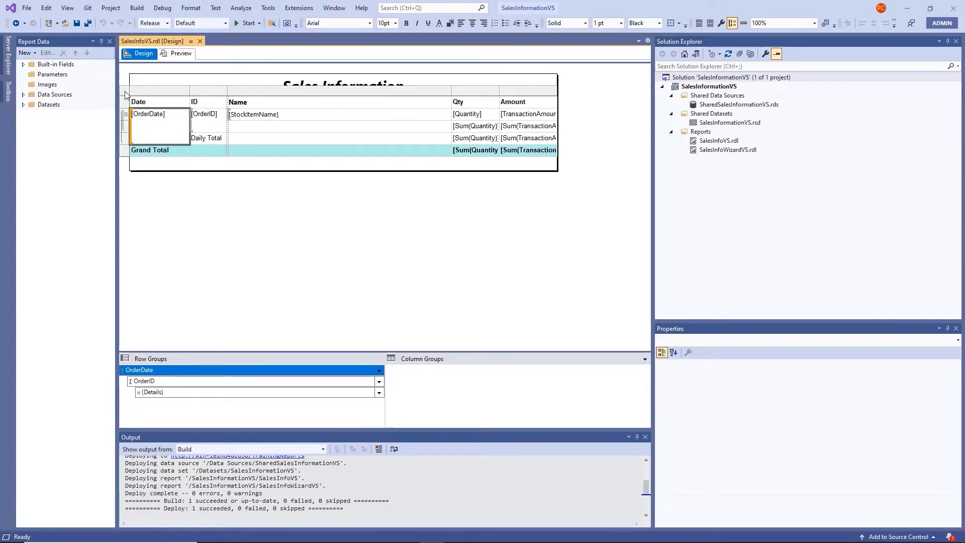
{"action": "right_click", "coordinate": [125, 91]}
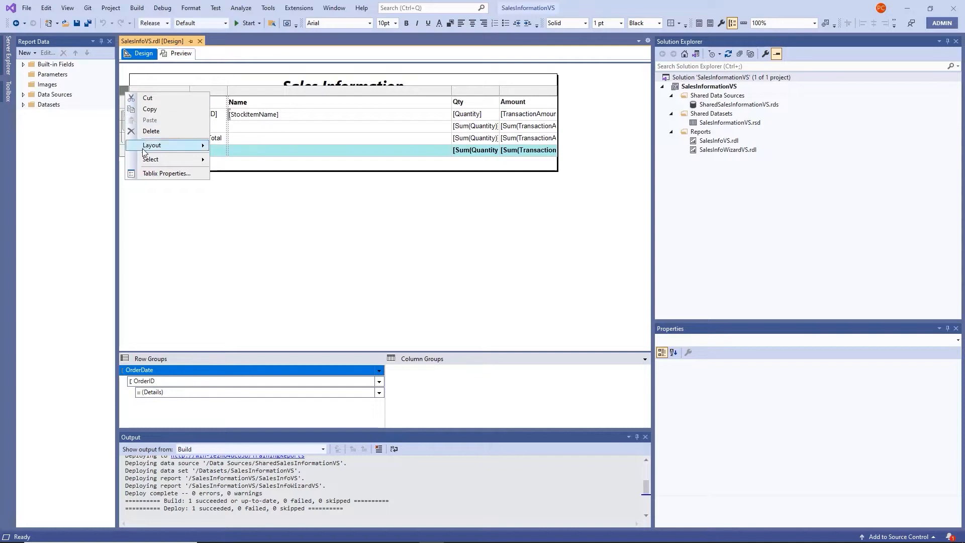
{"action": "left_click", "coordinate": [162, 174]}
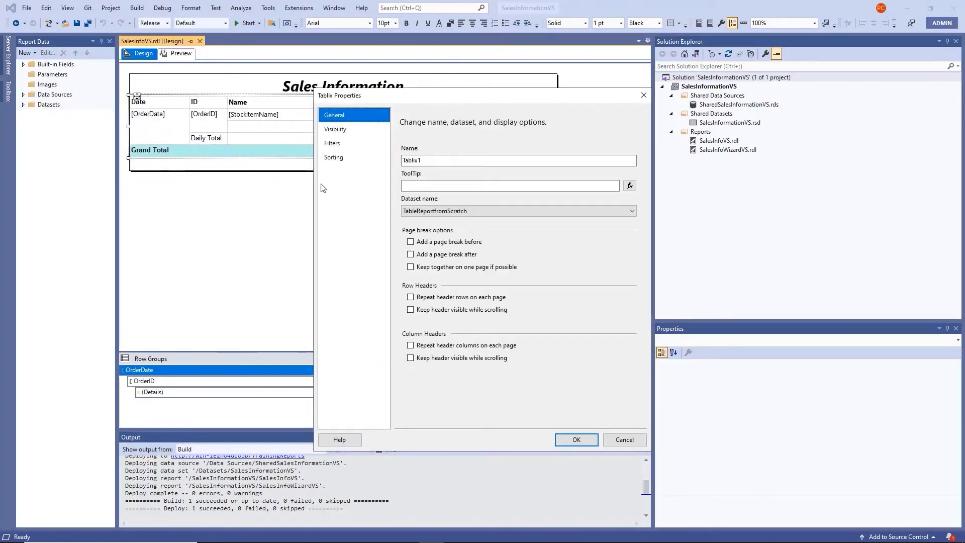
{"action": "left_click", "coordinate": [336, 147]}
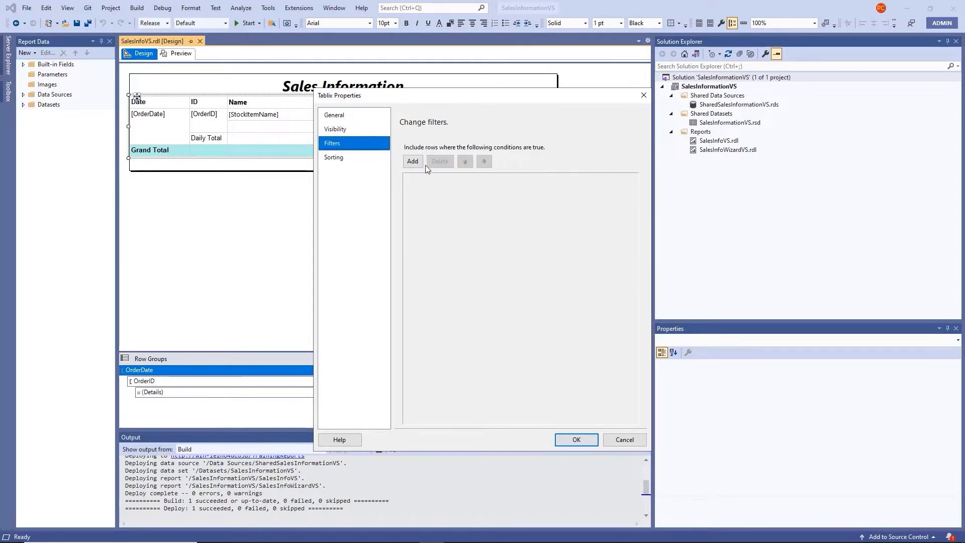
{"action": "left_click", "coordinate": [413, 162]}
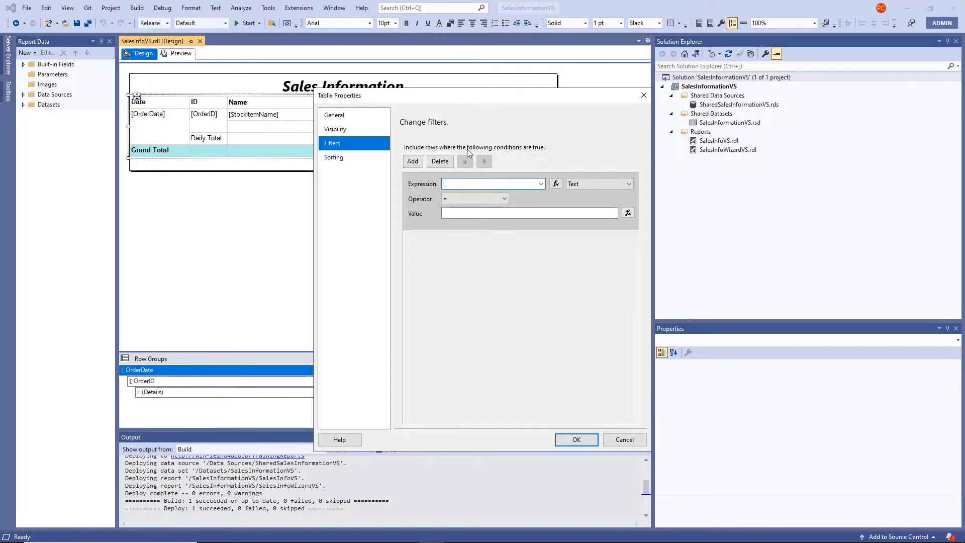
{"action": "left_click", "coordinate": [542, 184]}
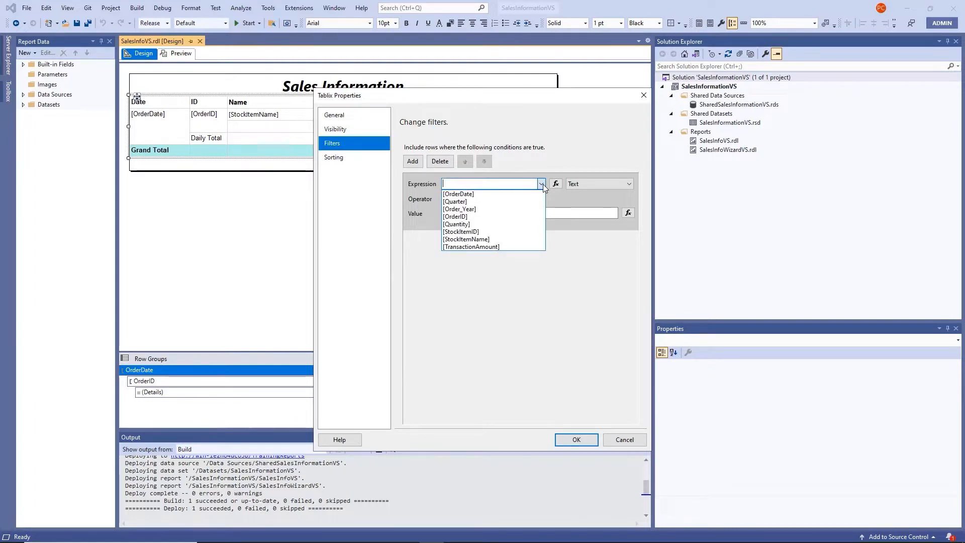
{"action": "left_click", "coordinate": [509, 194]}
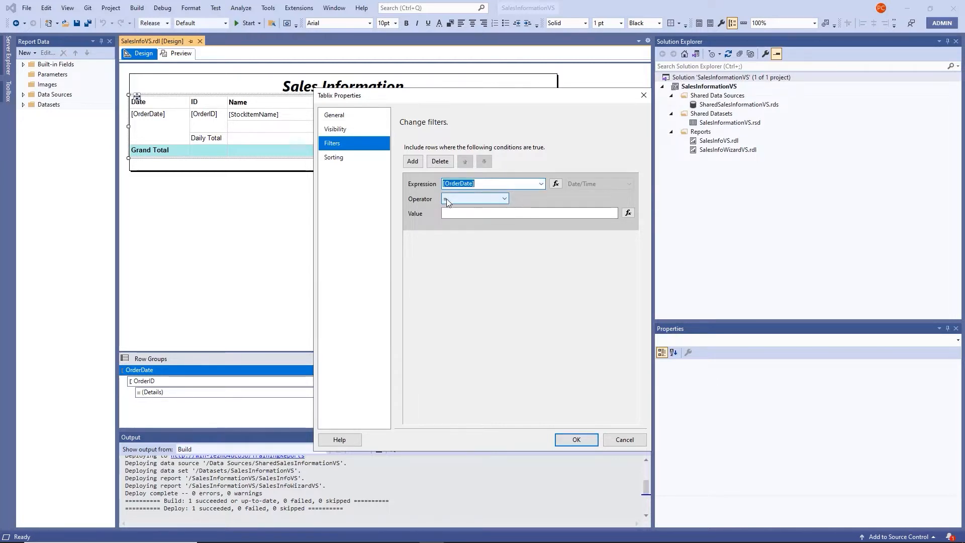
{"action": "left_click", "coordinate": [504, 199]}
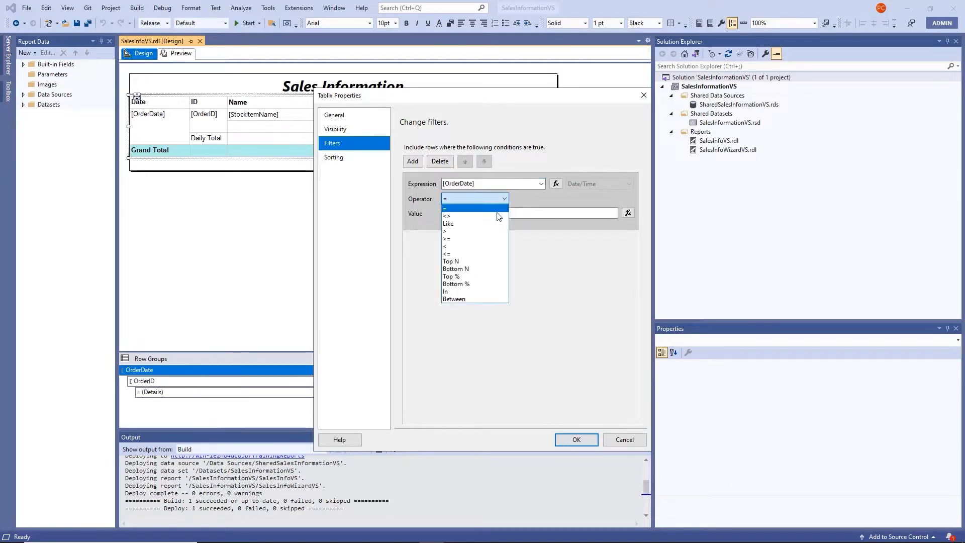
{"action": "left_click", "coordinate": [477, 299]}
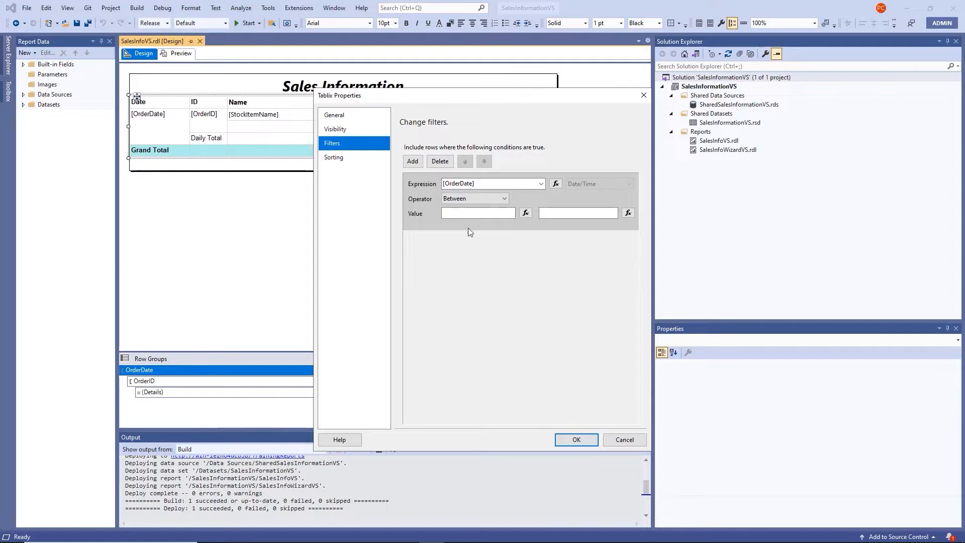
Set the OrderDate filter's range from 1/1/2013 to 12/31/2013 and apply it to the tablix
{"action": "left_click", "coordinate": [459, 217]}
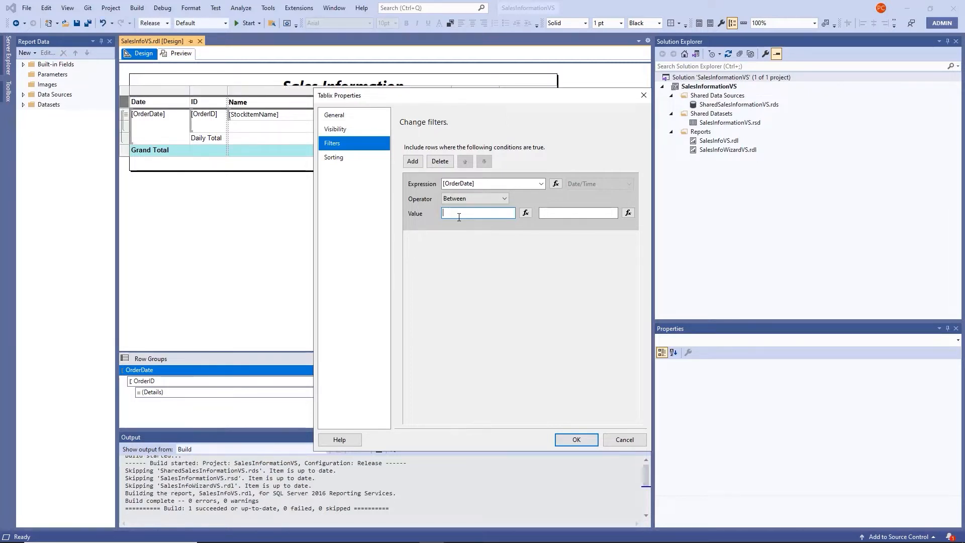
{"action": "type", "text": "1/1/2013"}
{"action": "key", "text": "Tab"}
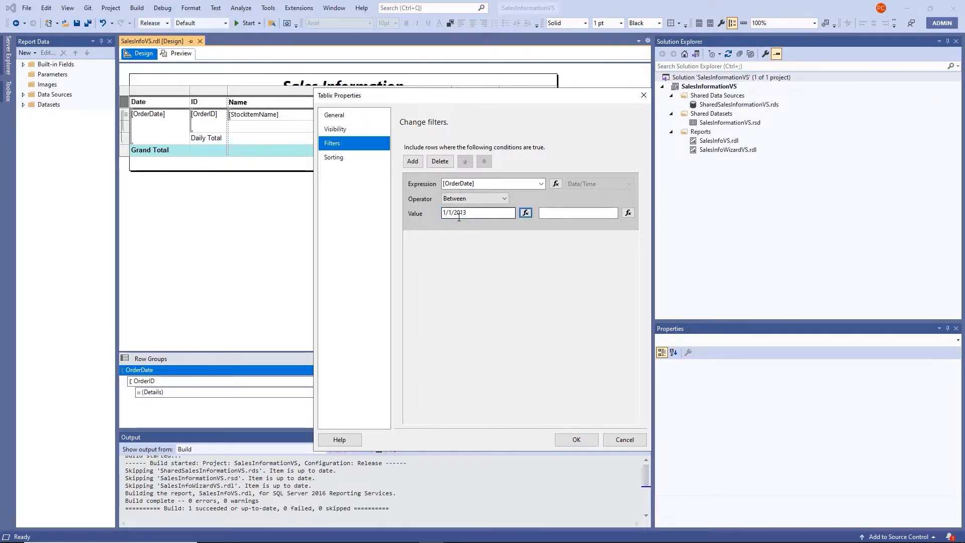
{"action": "key", "text": "Tab"}
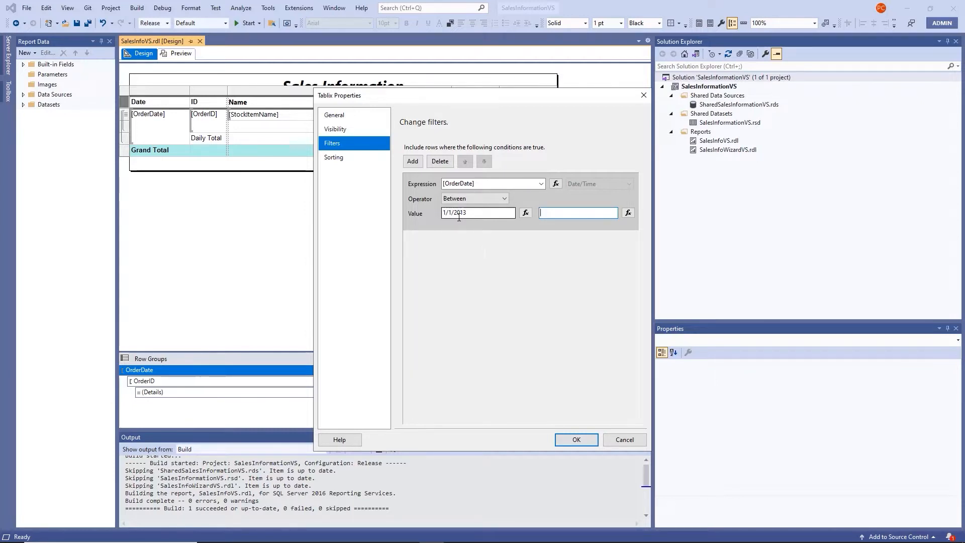
{"action": "type", "text": "12/31/2013"}
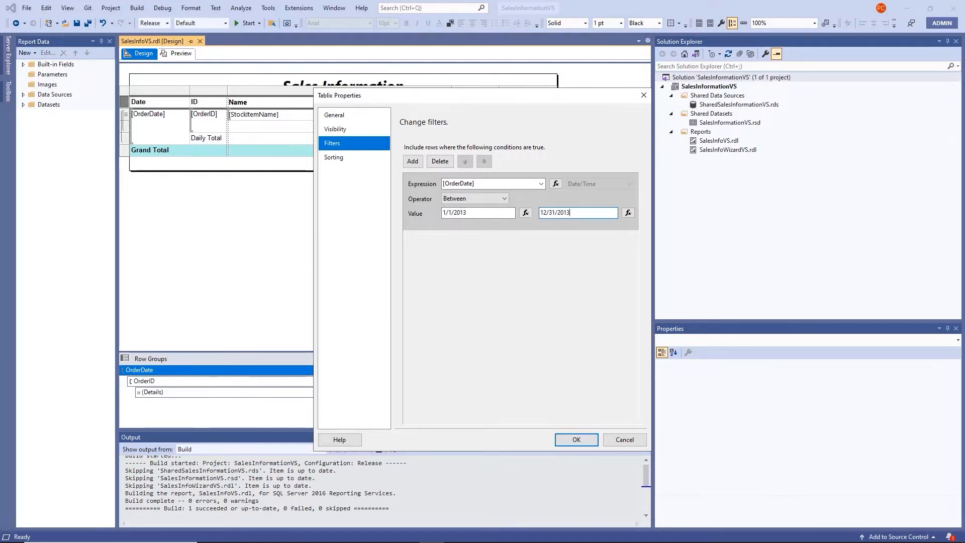
{"action": "left_click", "coordinate": [577, 439]}
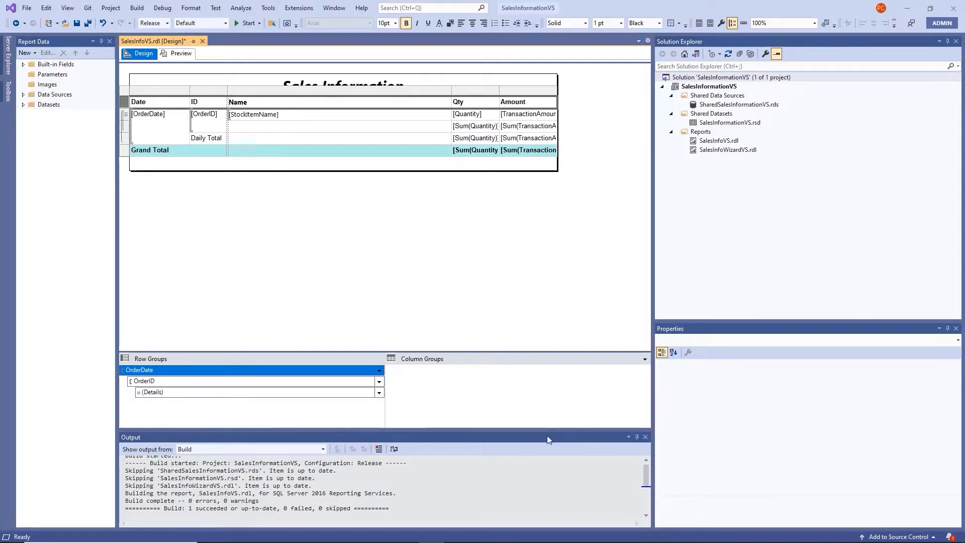
Preview the filtered report to check the order dates on its first and last pages, and save all files
{"action": "left_click", "coordinate": [648, 437]}
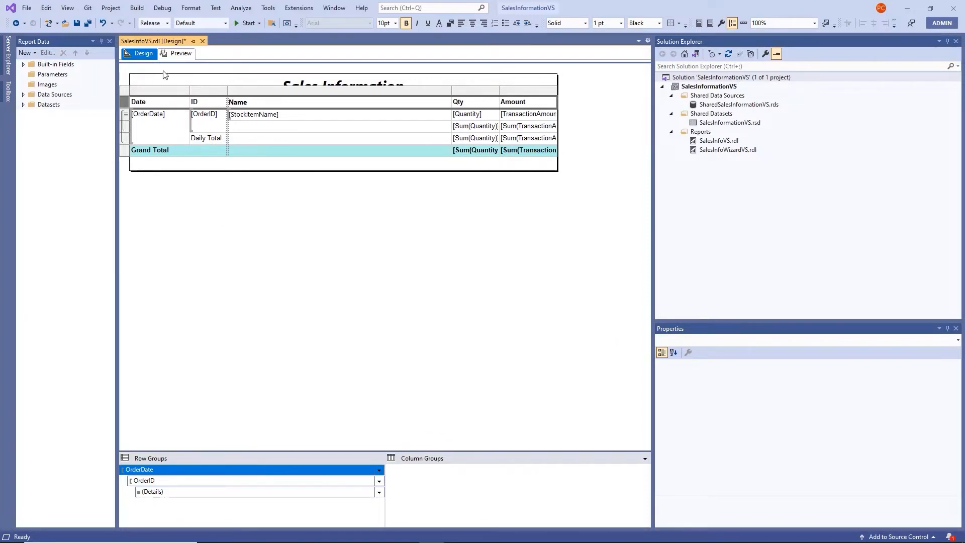
{"action": "left_click", "coordinate": [179, 55]}
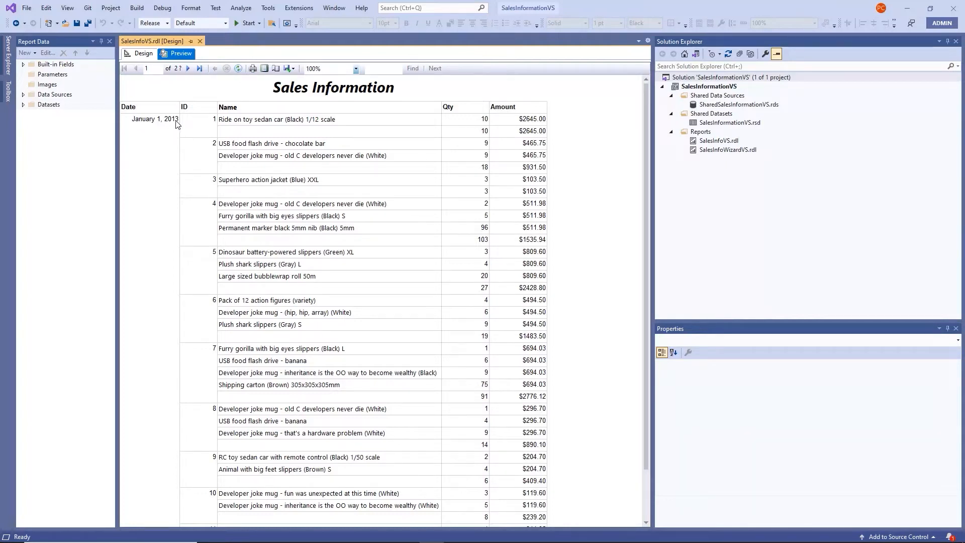
{"action": "left_click", "coordinate": [200, 69]}
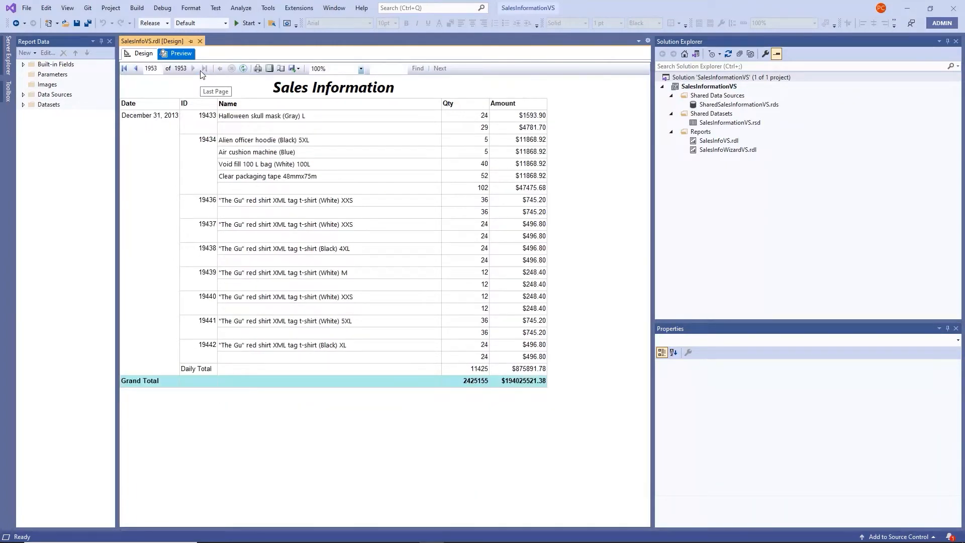
{"action": "left_click", "coordinate": [136, 71]}
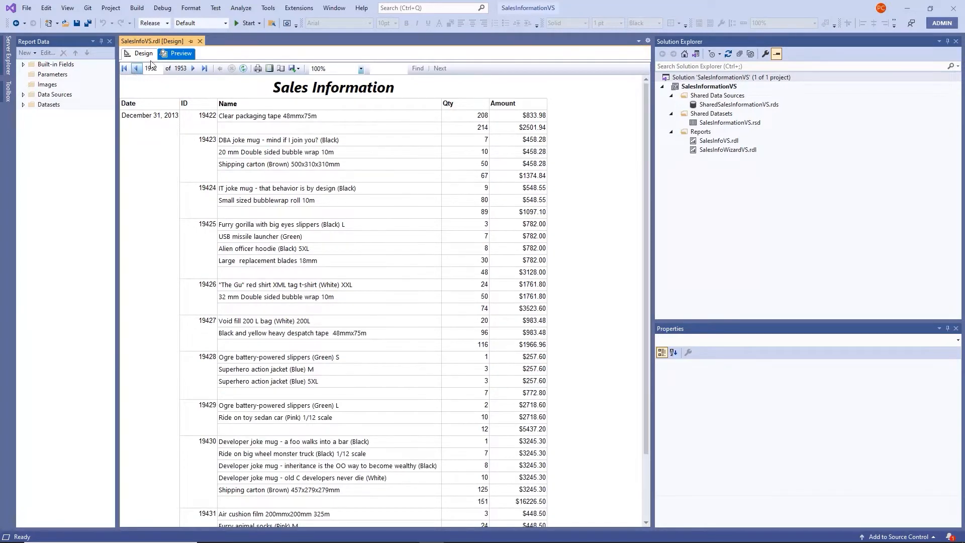
{"action": "left_click", "coordinate": [142, 55]}
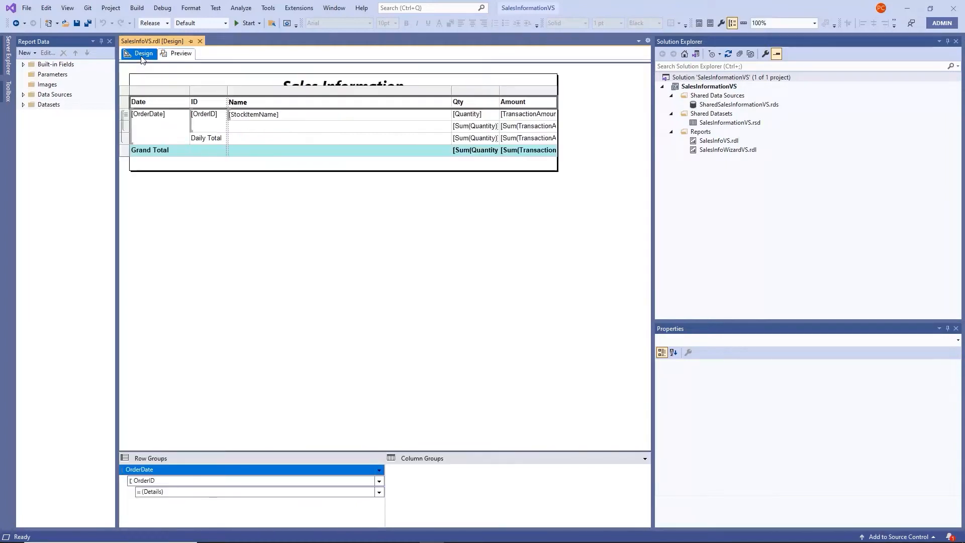
{"action": "left_click", "coordinate": [90, 23]}
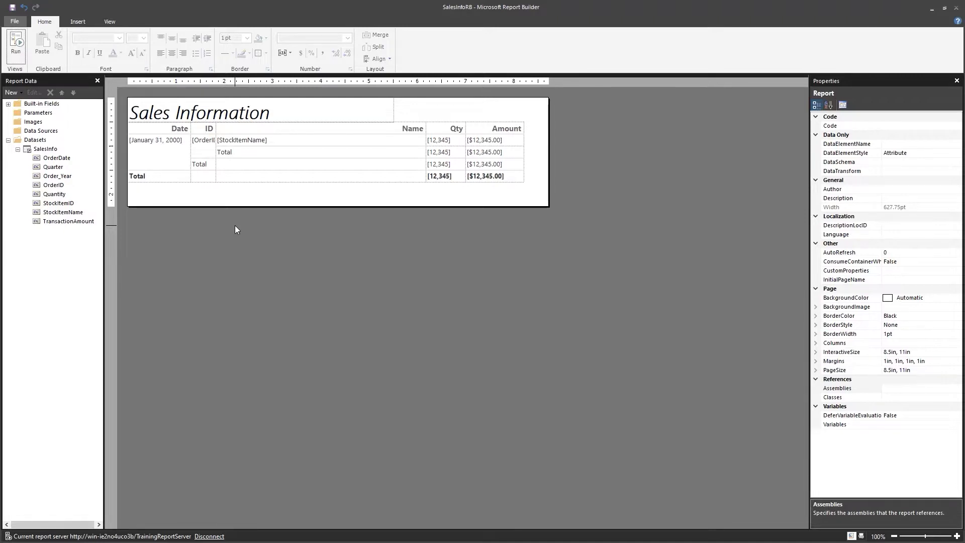
Switch to Report Builder and run the SalesInfoRB report to check the order dates on its last page
{"action": "key", "text": "F5"}
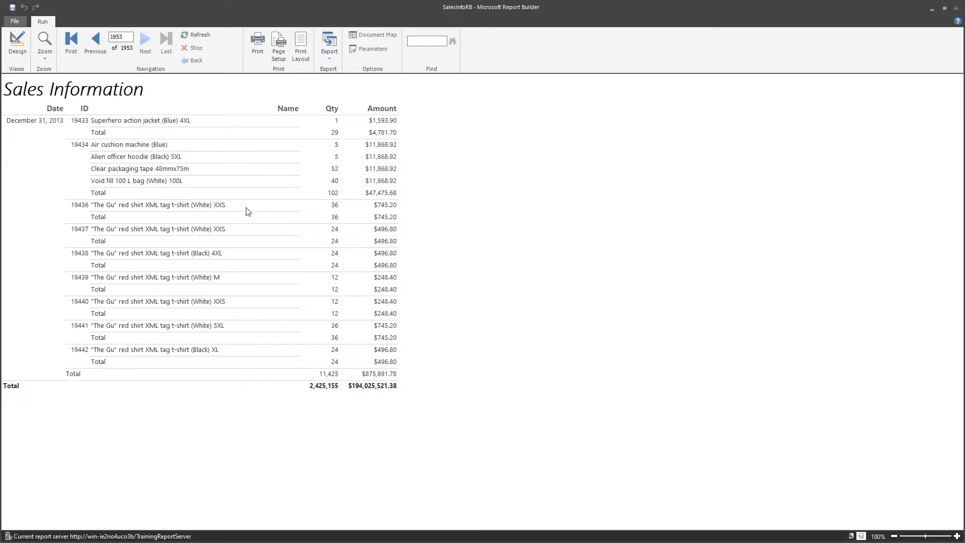
{"action": "left_click", "coordinate": [16, 50]}
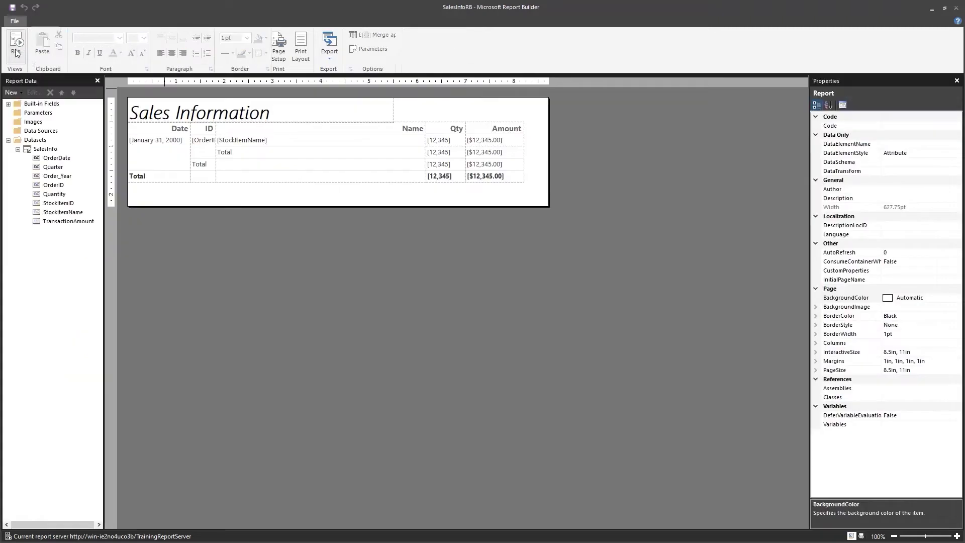
Delete the [OrderDate] Between filter from the tablix of the SalesInfoRB report and apply the change
{"action": "left_click", "coordinate": [132, 113]}
{"action": "left_click", "coordinate": [151, 154]}
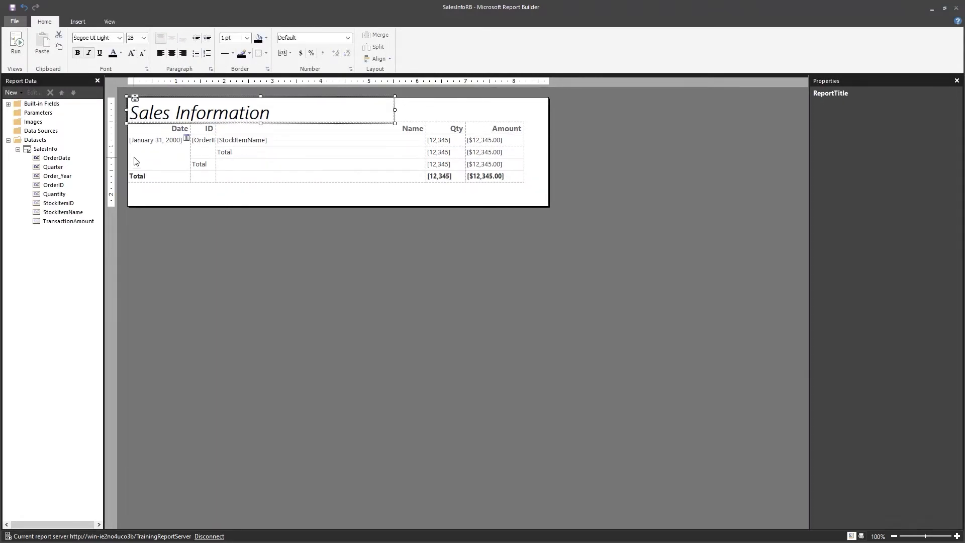
{"action": "right_click", "coordinate": [123, 119]}
{"action": "left_click", "coordinate": [154, 200]}
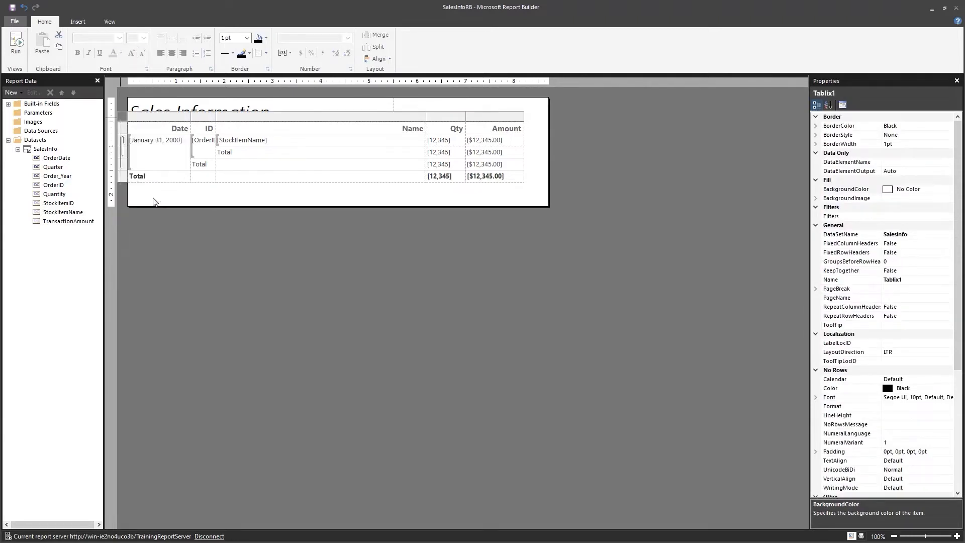
{"action": "left_click", "coordinate": [363, 166]}
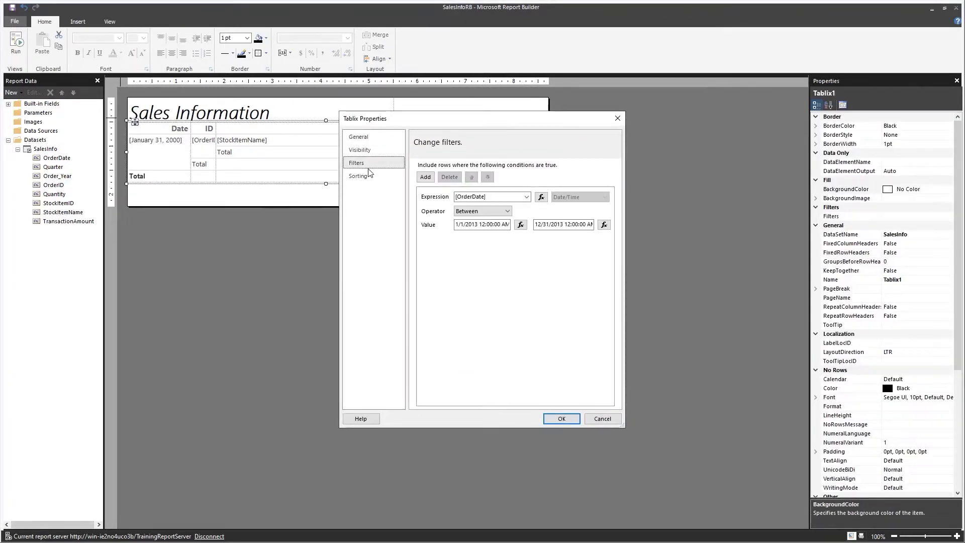
{"action": "left_click", "coordinate": [472, 197]}
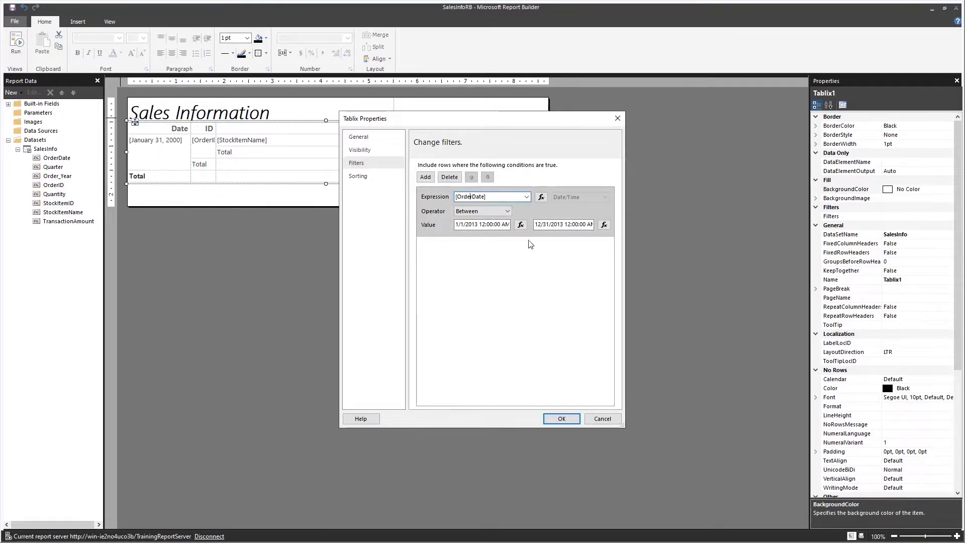
{"action": "left_click", "coordinate": [451, 177]}
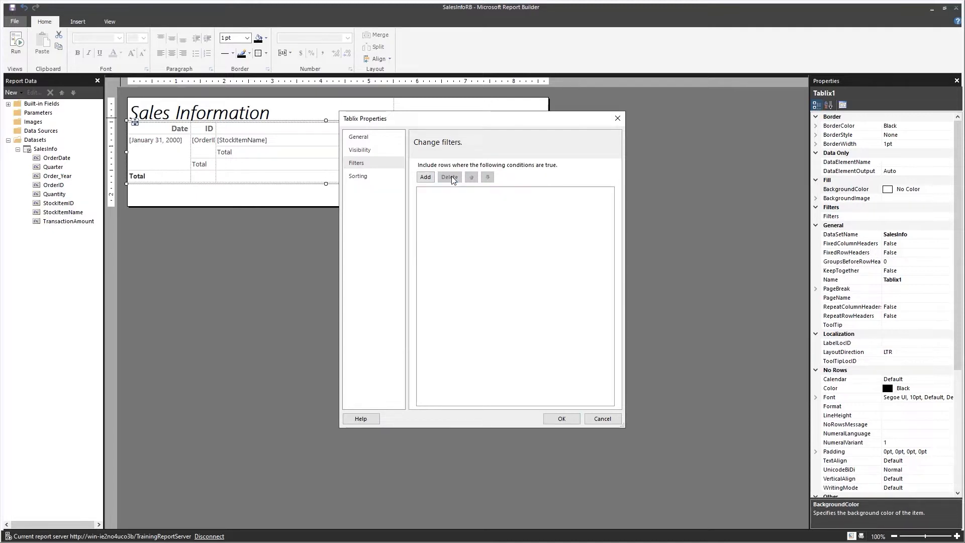
{"action": "left_click", "coordinate": [568, 421]}
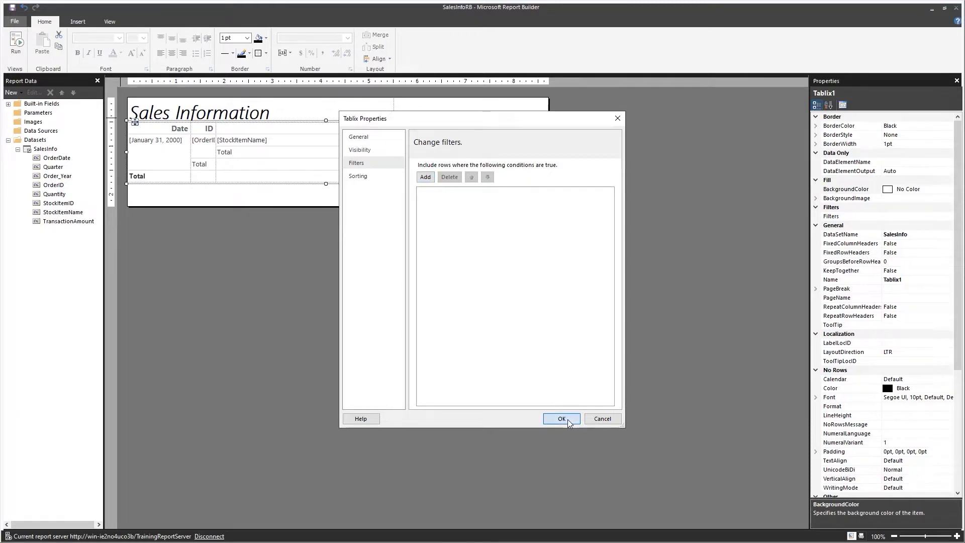
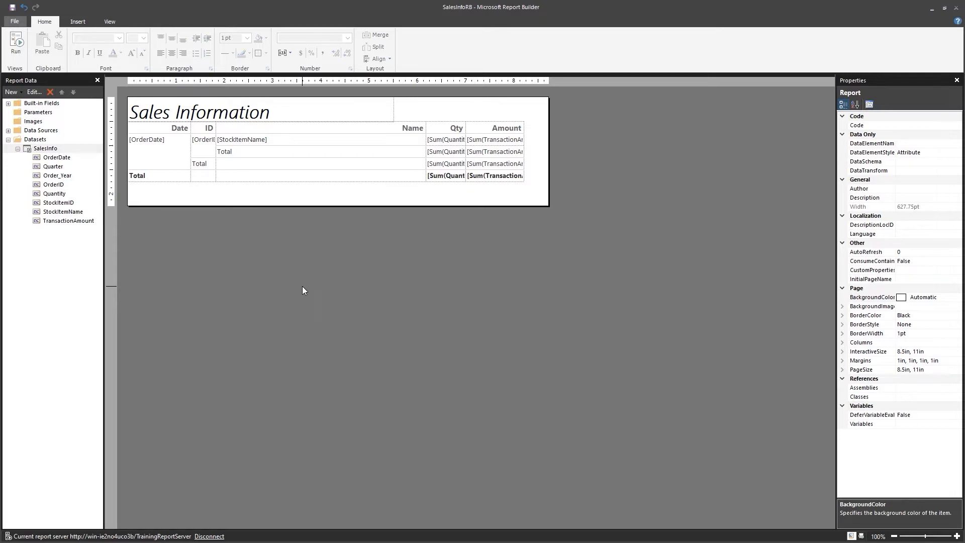
Show the Parameters area in the report's design view
{"action": "right_click", "coordinate": [366, 266]}
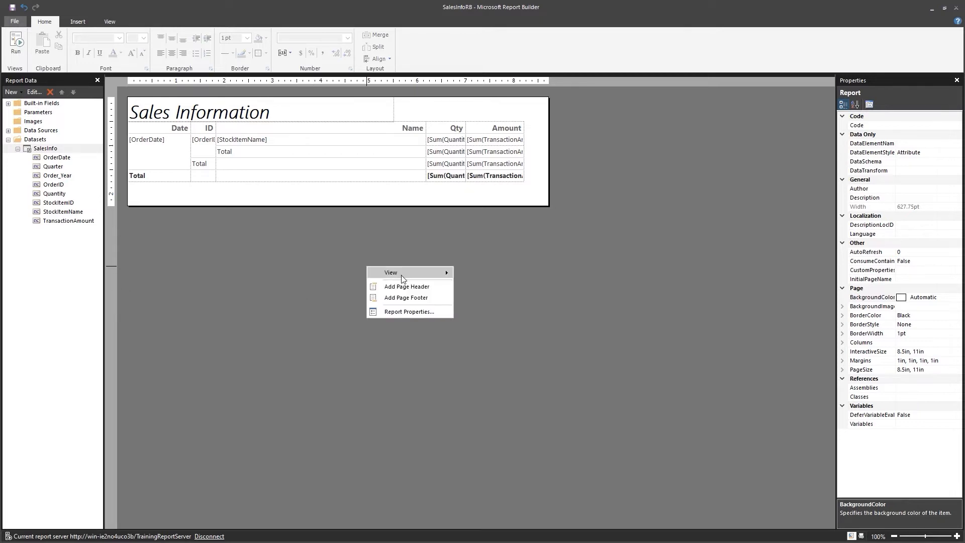
{"action": "mouse_move", "coordinate": [404, 275]}
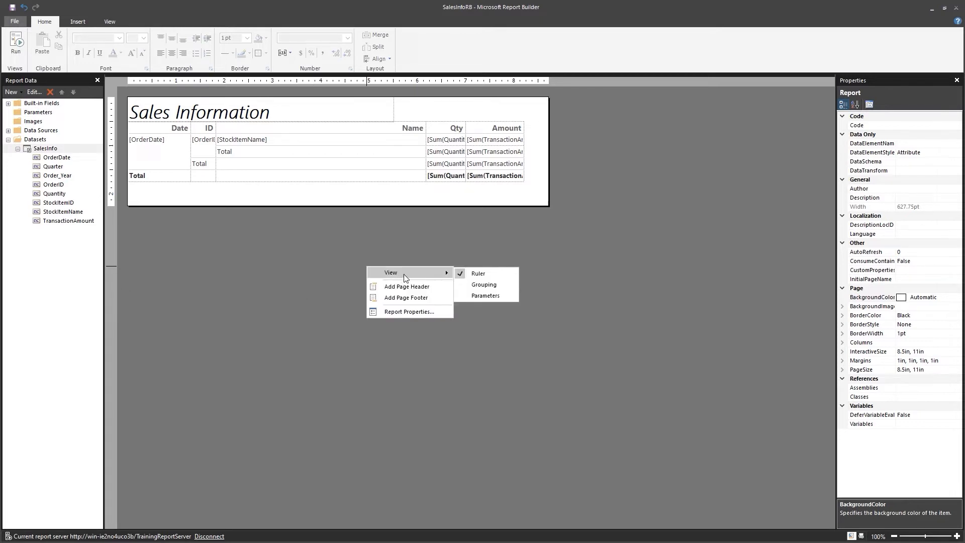
{"action": "left_click", "coordinate": [486, 296]}
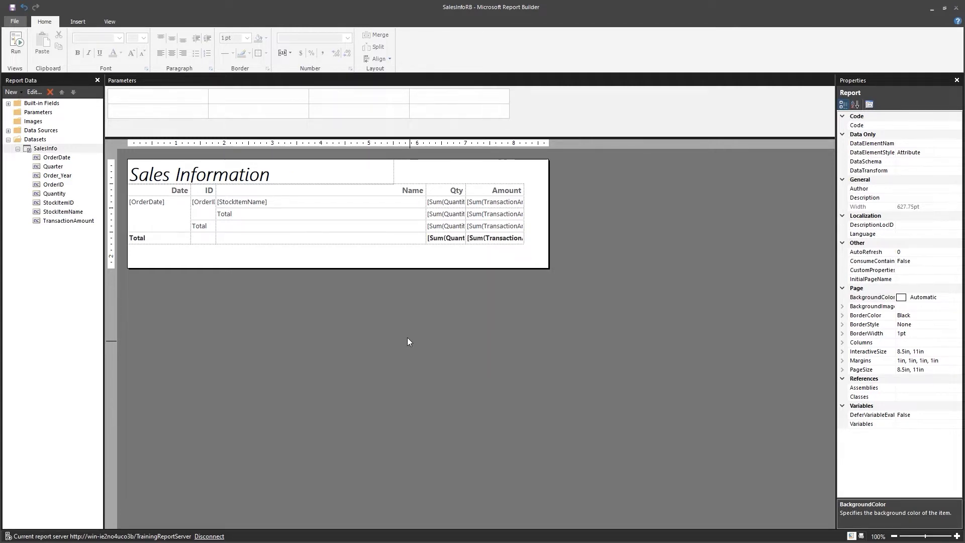
Rename the SalesInfo dataset to SalesInfoParameter and switch it to a dataset embedded in the report
{"action": "left_click", "coordinate": [8, 139]}
{"action": "left_click", "coordinate": [9, 140]}
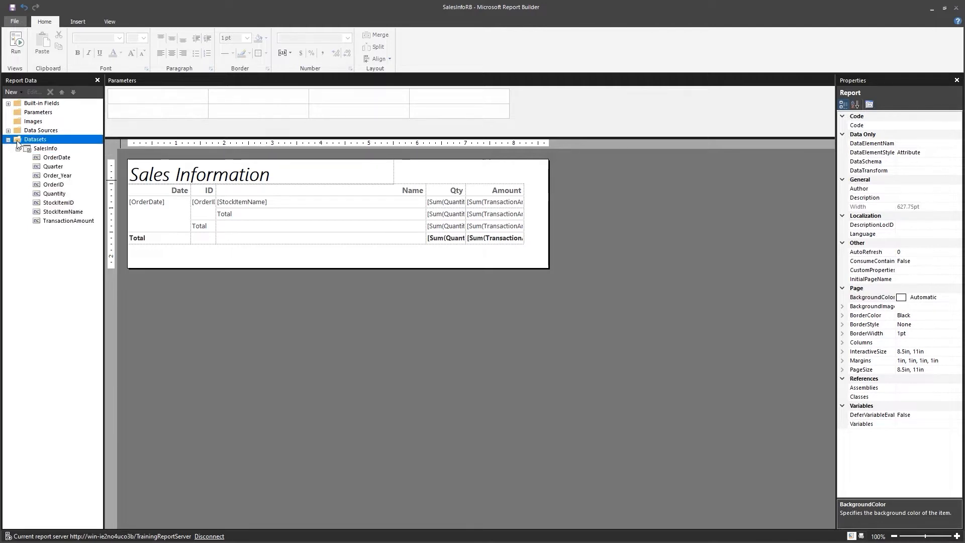
{"action": "right_click", "coordinate": [44, 151]}
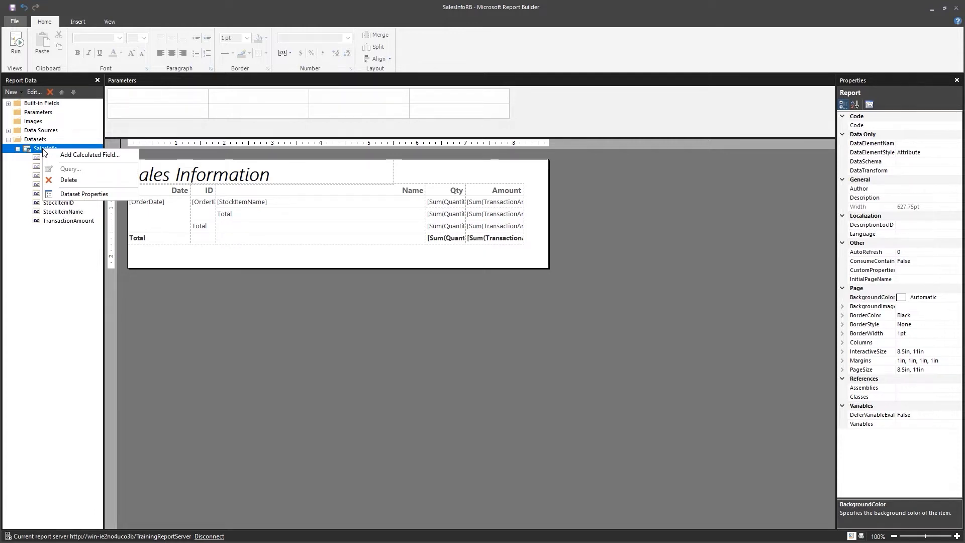
{"action": "left_click", "coordinate": [86, 201]}
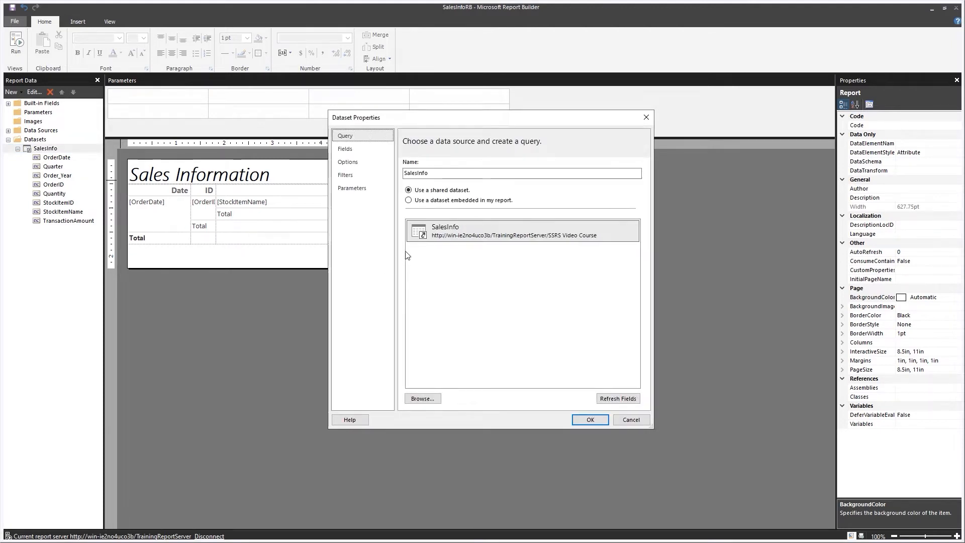
{"action": "left_click", "coordinate": [437, 170]}
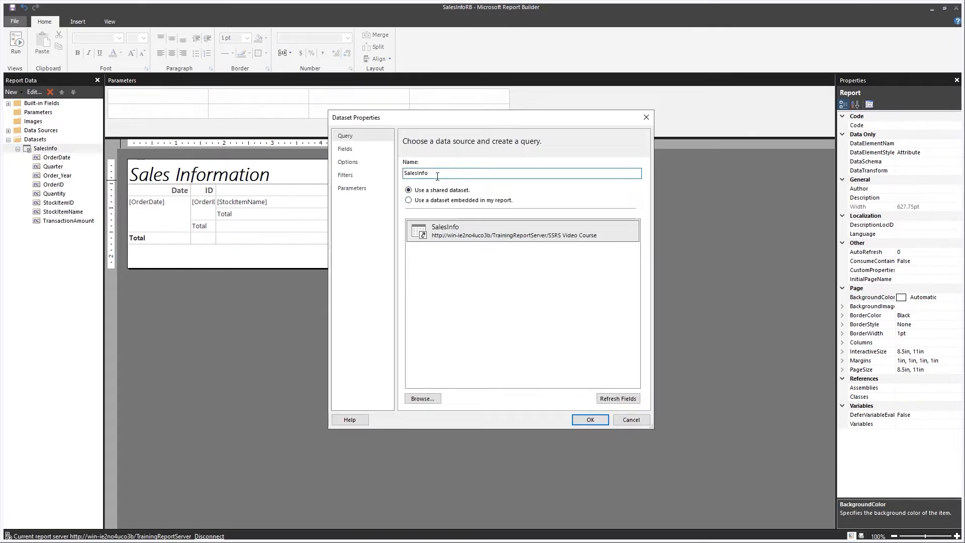
{"action": "type", "text": "Pars"}
{"action": "type", "text": "ameter"}
{"action": "left_click", "coordinate": [410, 201]}
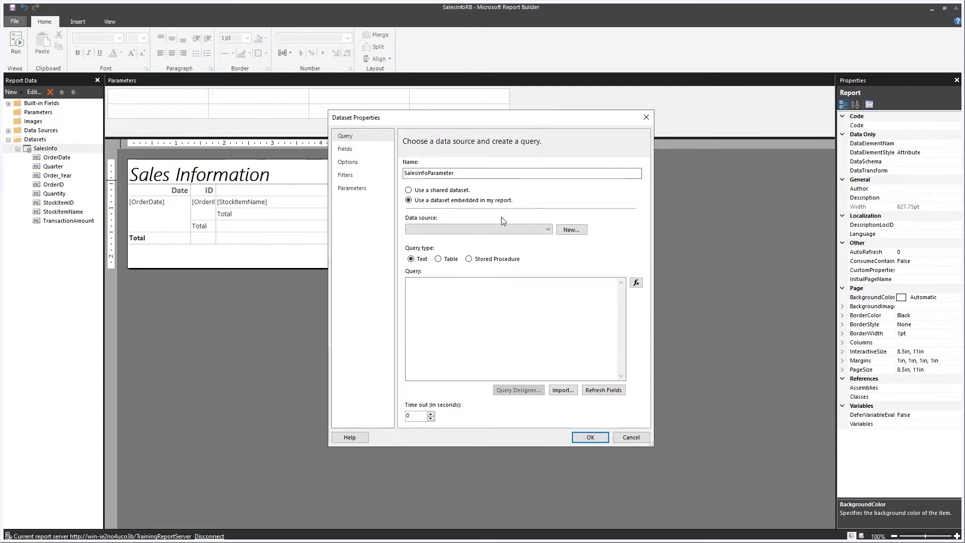
Create a data source named DSP from the TrainingReportServer SharedSalesInformation connection for the dataset, and test the connection
{"action": "left_click", "coordinate": [571, 230]}
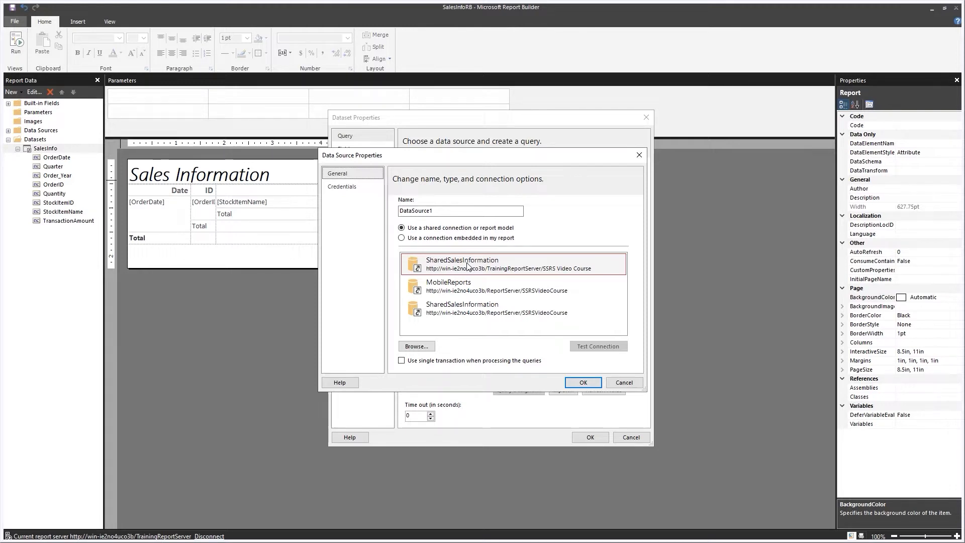
{"action": "left_click_drag", "start_coordinate": [433, 211], "coordinate": [397, 212]}
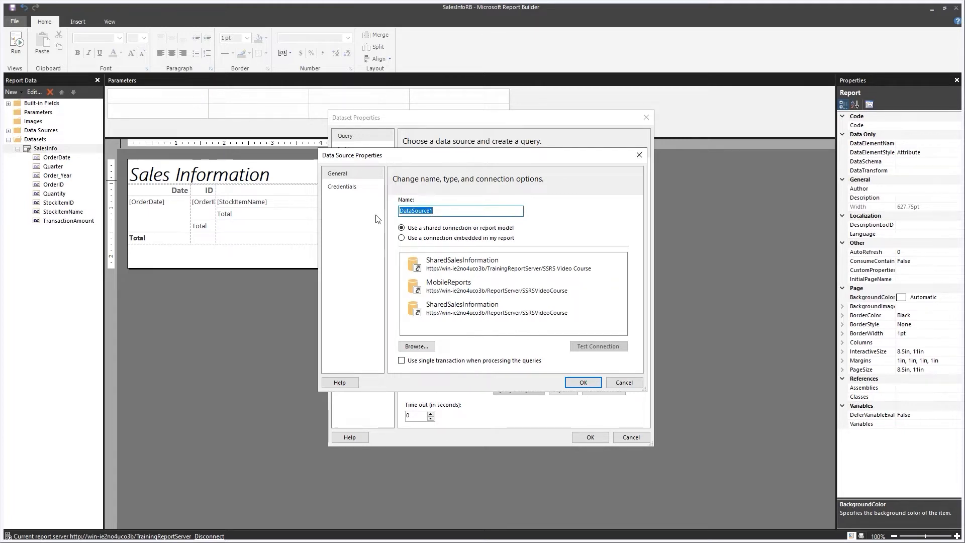
{"action": "type", "text": "DSP"}
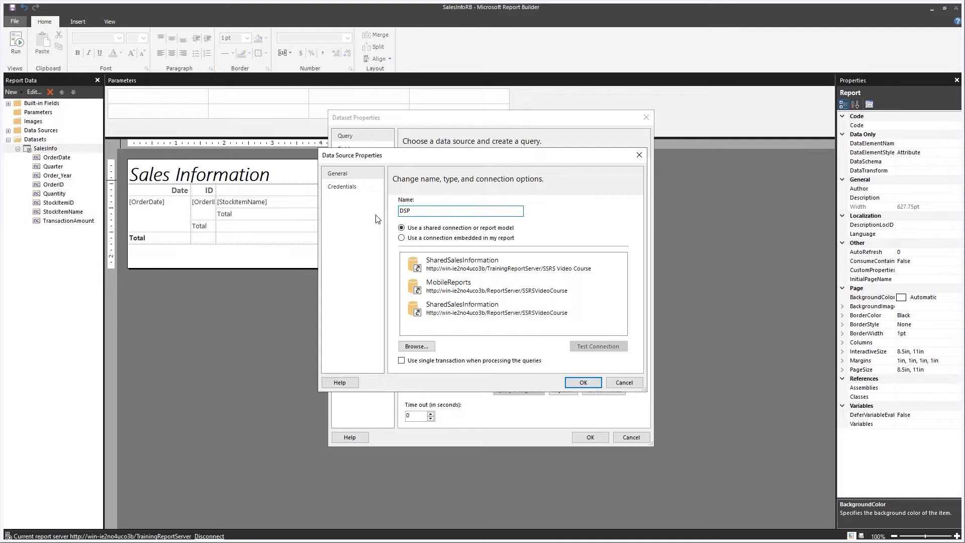
{"action": "left_click", "coordinate": [432, 259]}
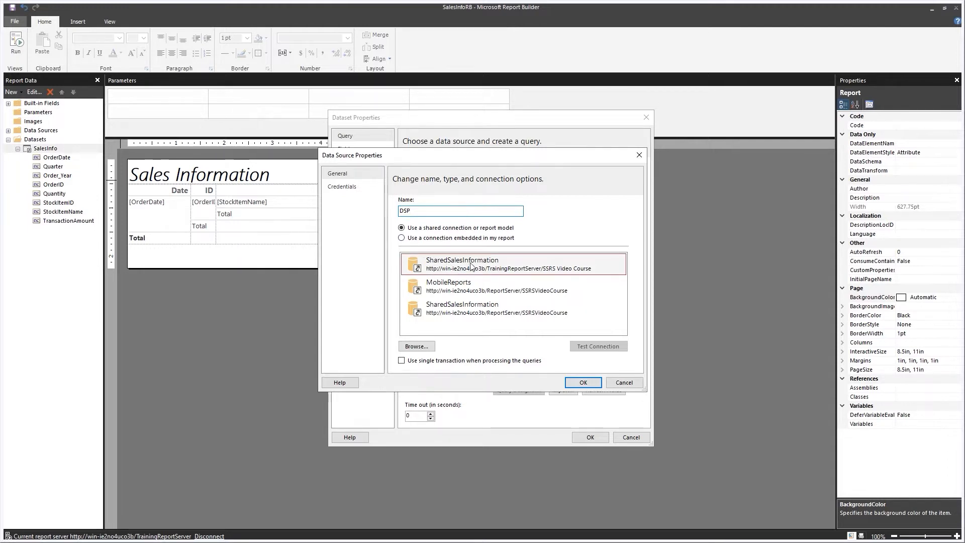
{"action": "left_click", "coordinate": [478, 269]}
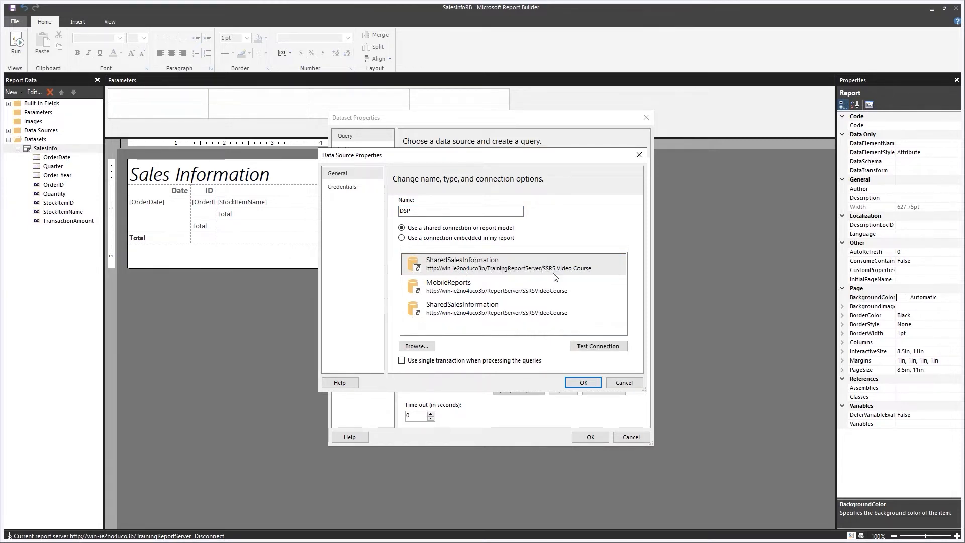
{"action": "left_click", "coordinate": [584, 349]}
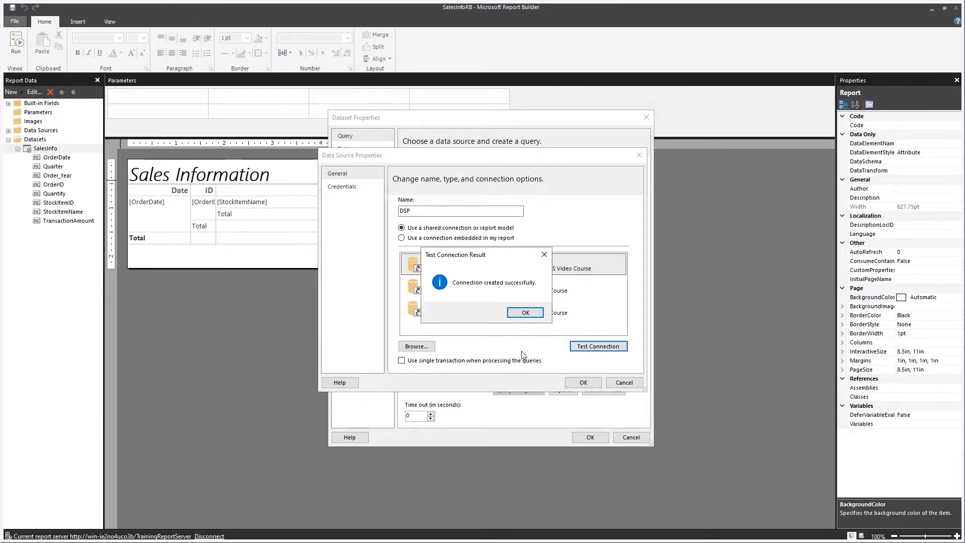
{"action": "left_click", "coordinate": [525, 312]}
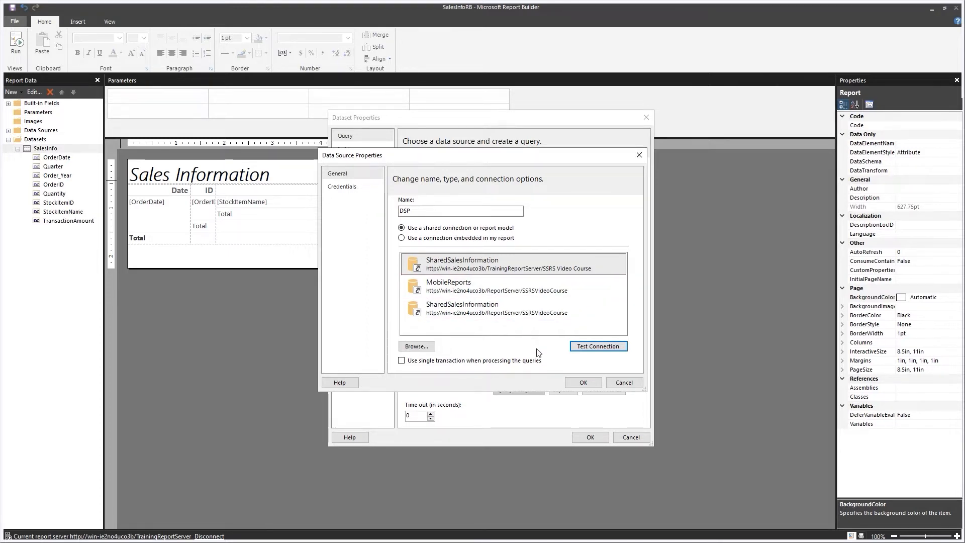
{"action": "left_click", "coordinate": [583, 383]}
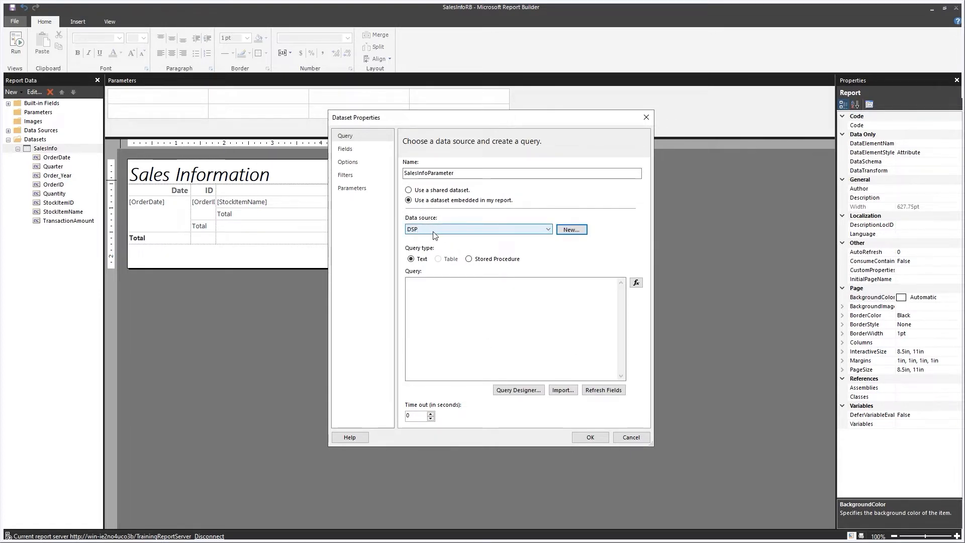
{"action": "left_click", "coordinate": [424, 288]}
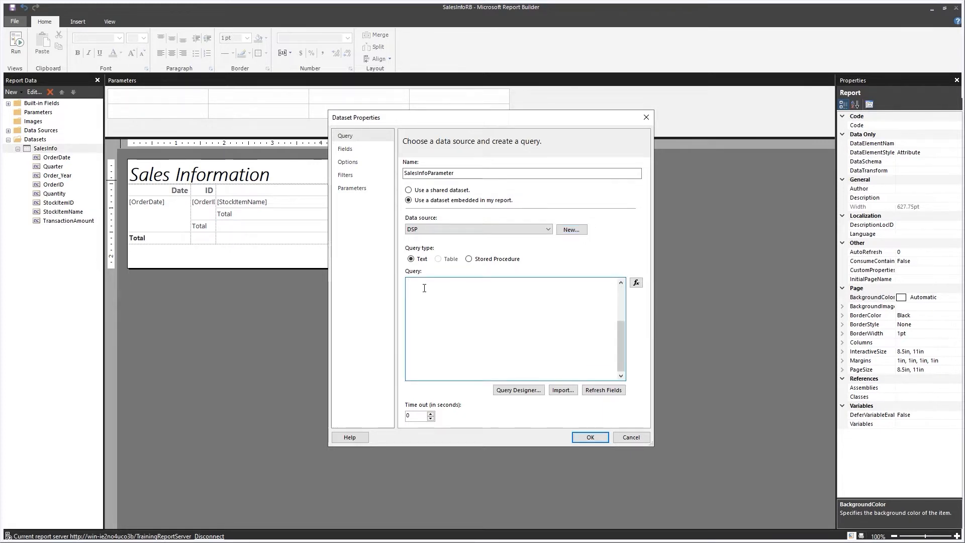
{"action": "key", "text": "ctrl+v"}
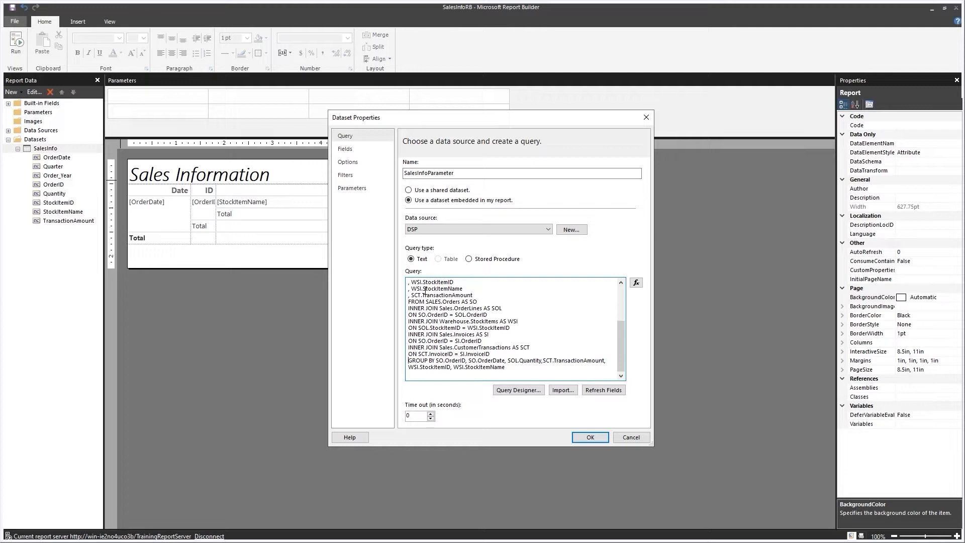
{"action": "key", "text": "Return"}
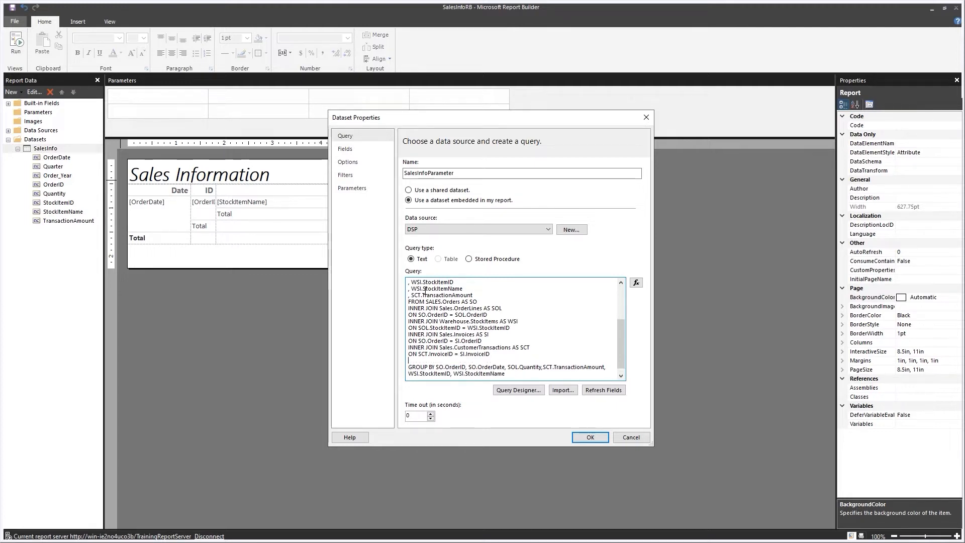
{"action": "type", "text": "WHERE"}
{"action": "type", "text": "SO.OrderDate > = @"}
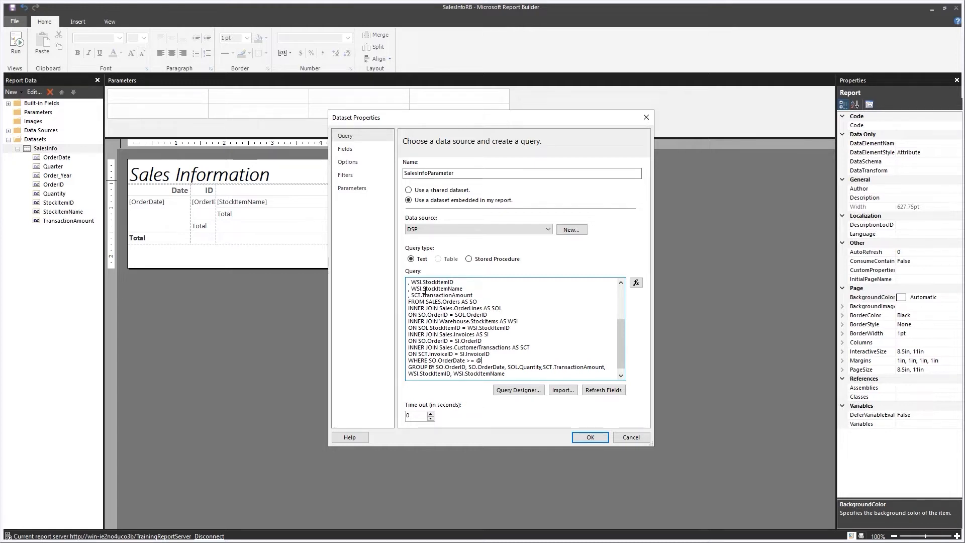
{"action": "type", "text": "OrderDate"}
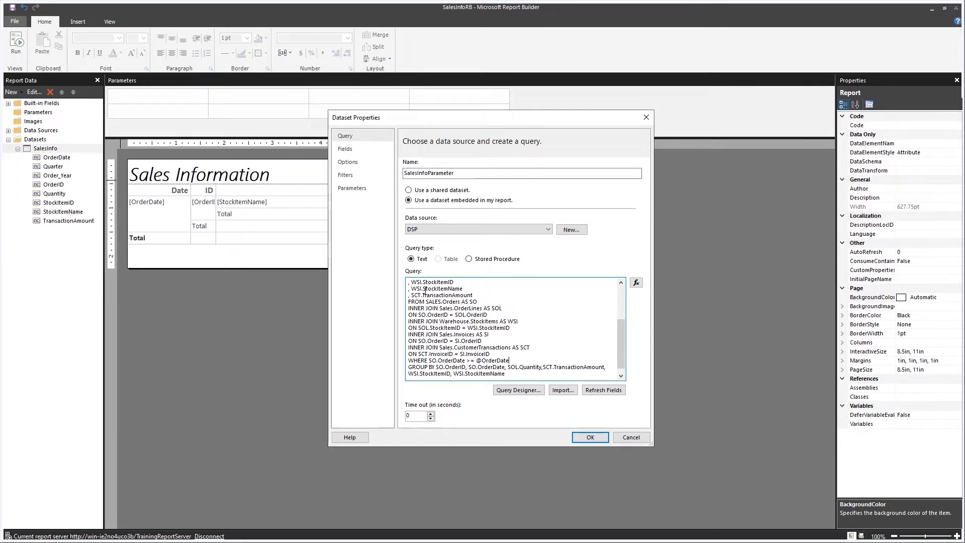
{"action": "left_click", "coordinate": [580, 437]}
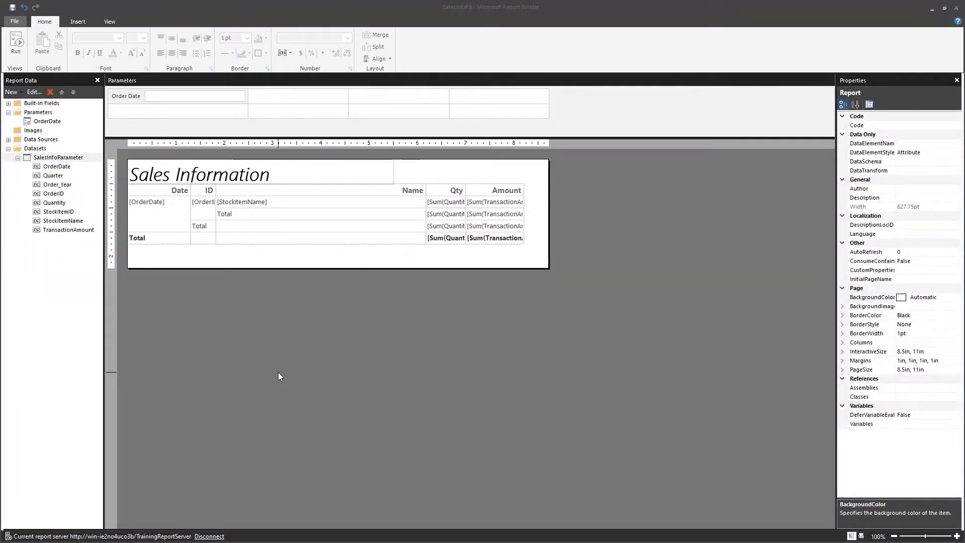
Set the OrderDate parameter's prompt to "Select a Start Date for Report" and its data type to Date/Time
{"action": "double_click", "coordinate": [126, 96]}
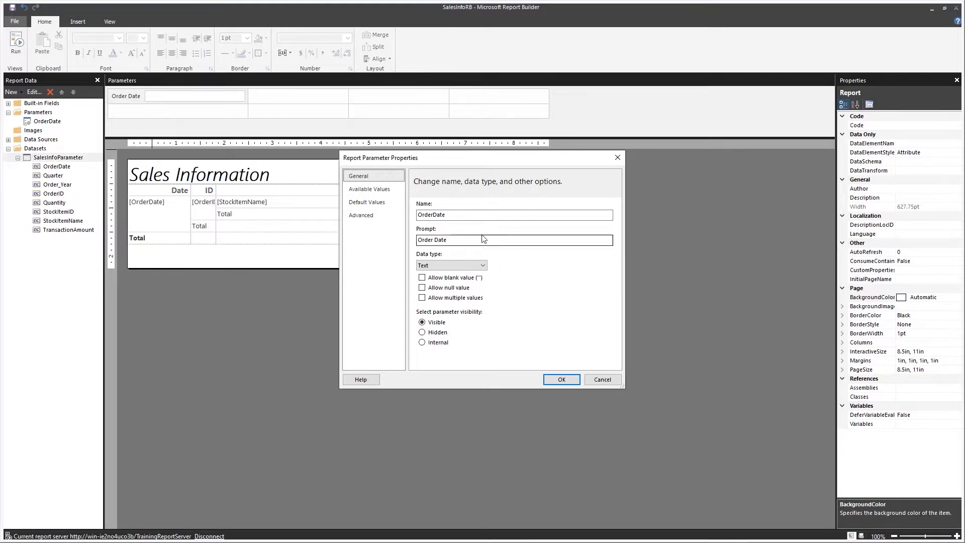
{"action": "left_click", "coordinate": [418, 240]}
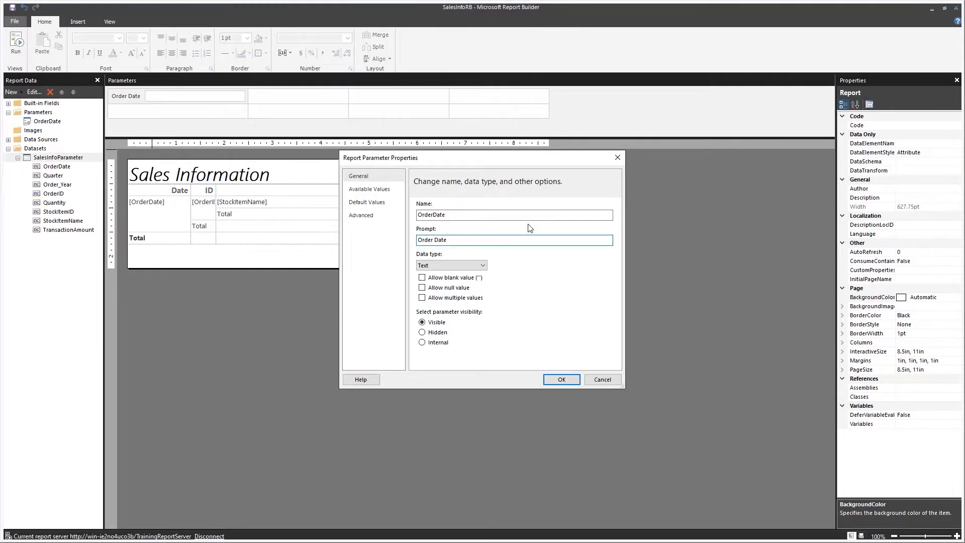
{"action": "type", "text": "Select a Start Date for Report"}
{"action": "key", "text": "Delete"}
{"action": "key", "text": "Delete"}
{"action": "key", "text": "Delete"}
{"action": "key", "text": "Delete"}
{"action": "key", "text": "Delete"}
{"action": "key", "text": "Delete"}
{"action": "key", "text": "Delete"}
{"action": "key", "text": "Delete"}
{"action": "key", "text": "Delete"}
{"action": "key", "text": "Delete"}
{"action": "left_click", "coordinate": [483, 266]}
{"action": "left_click", "coordinate": [449, 288]}
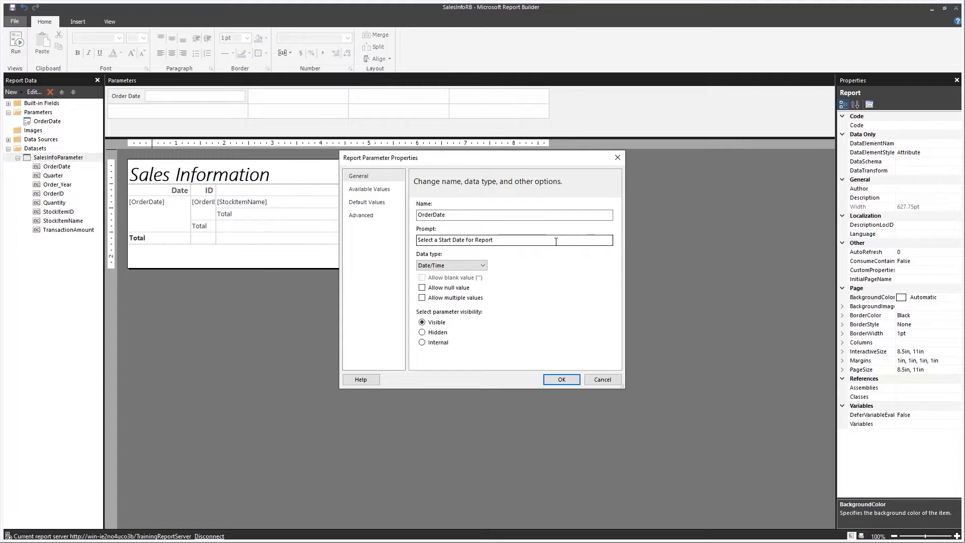
{"action": "left_click", "coordinate": [561, 379]}
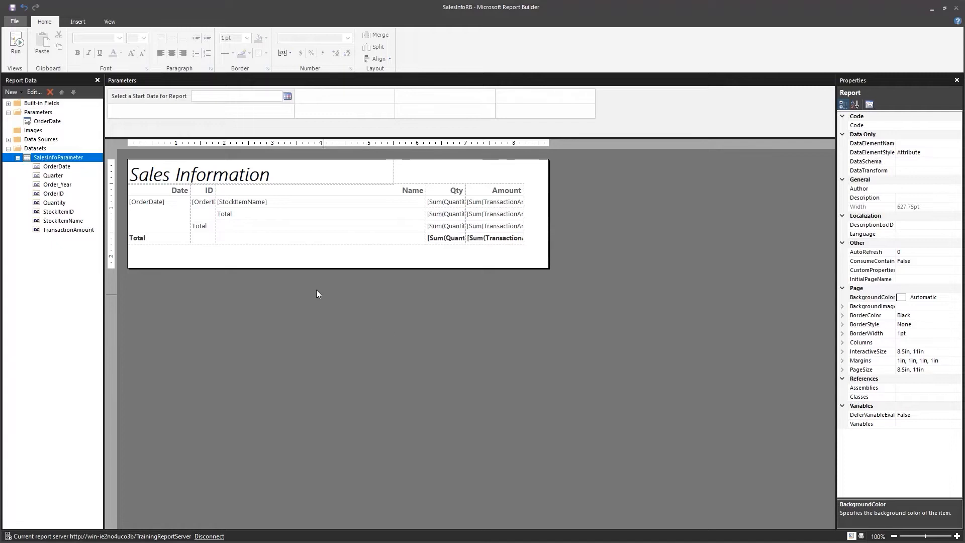
Run the report with a start date of 1/1/2015 to check the order dates, and return to the design view
{"action": "left_click", "coordinate": [18, 50]}
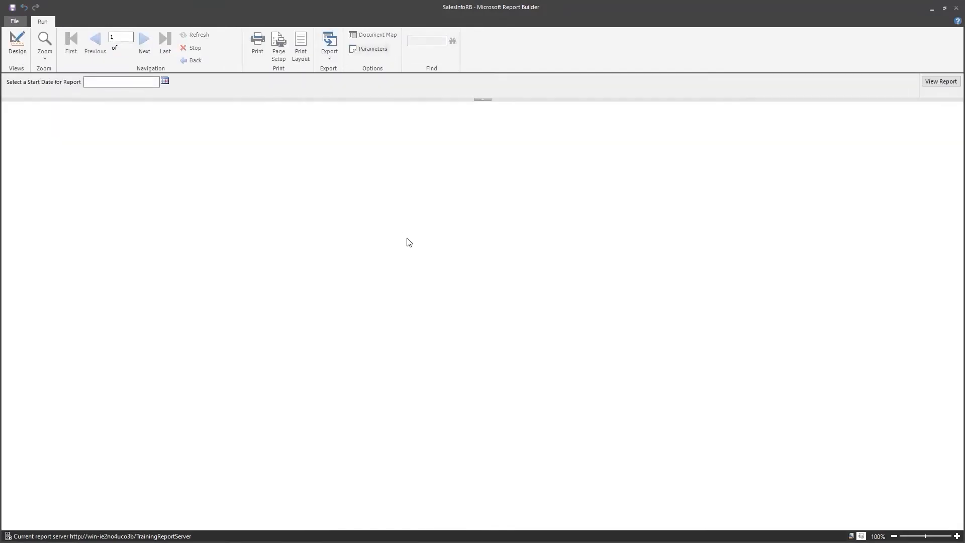
{"action": "left_click", "coordinate": [137, 83]}
{"action": "type", "text": "1/1/2015"}
{"action": "left_click", "coordinate": [929, 83]}
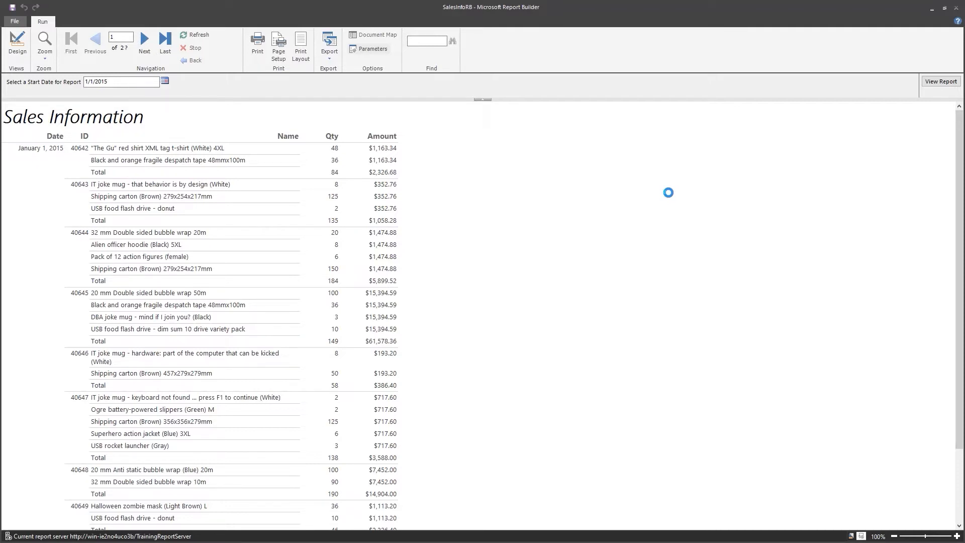
{"action": "left_click", "coordinate": [20, 46]}
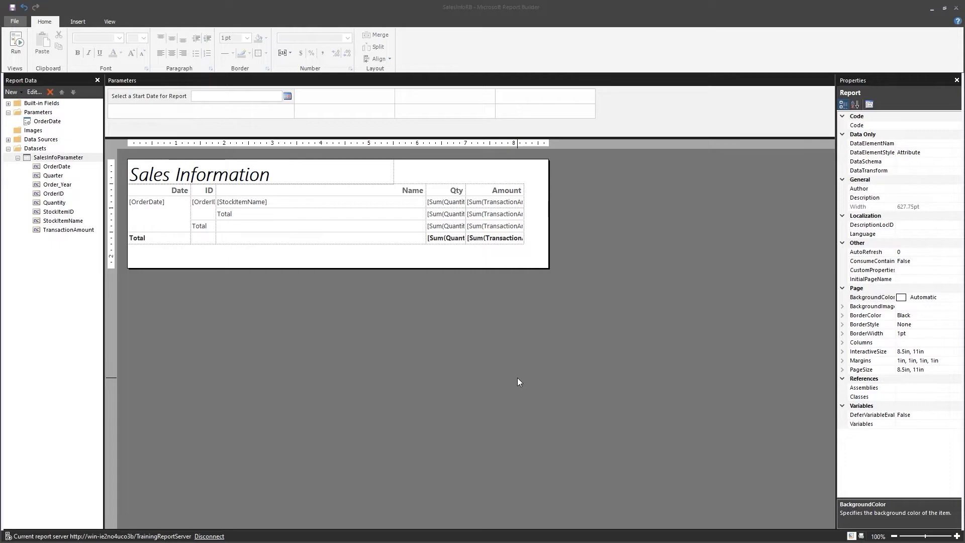
Switch to Visual Studio and show the Parameters area in the design view of the SalesInfoVS report
{"action": "key", "text": "alt+Tab"}
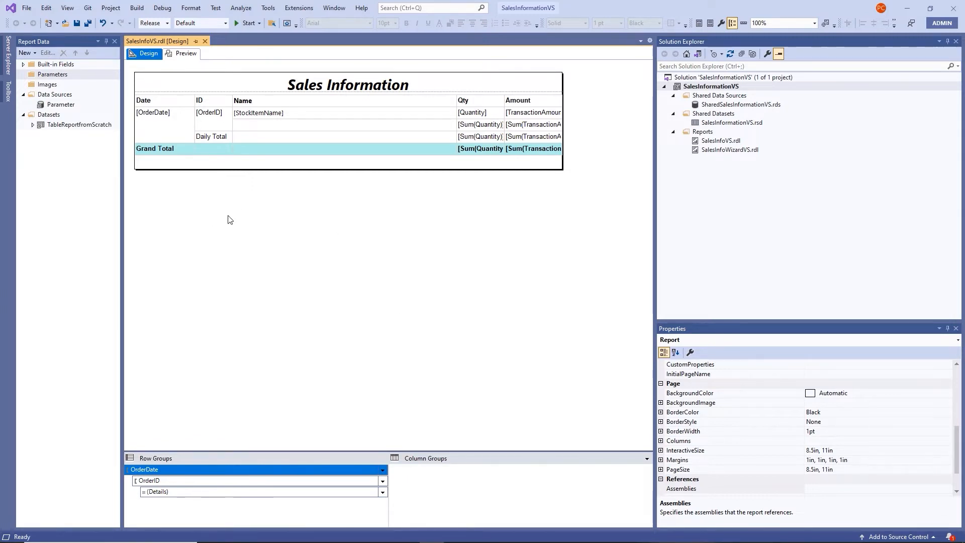
{"action": "right_click", "coordinate": [364, 228]}
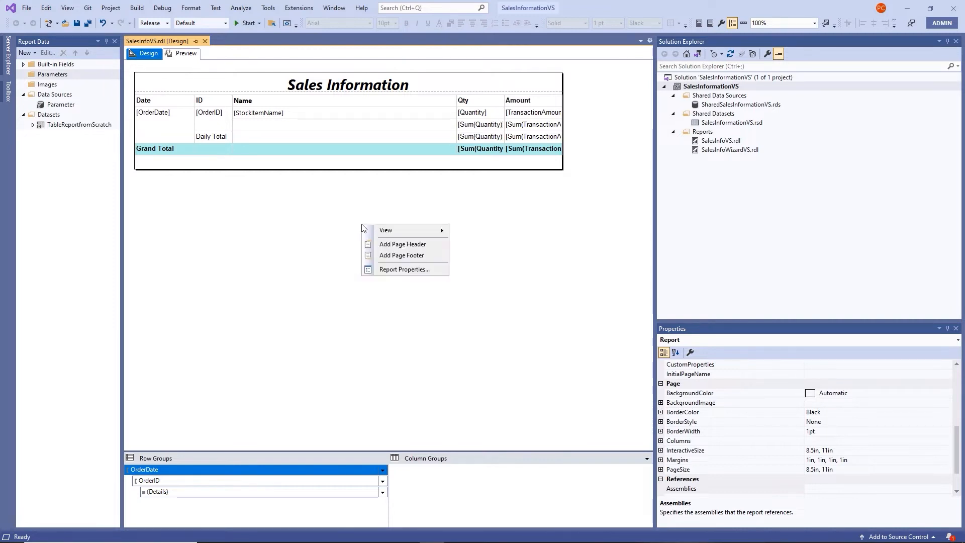
{"action": "mouse_move", "coordinate": [393, 228]}
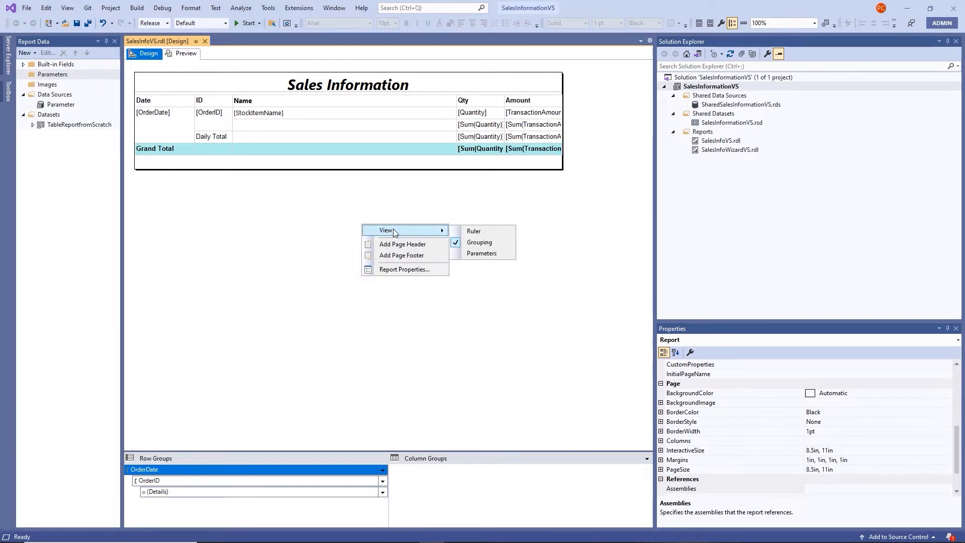
{"action": "left_click", "coordinate": [480, 254]}
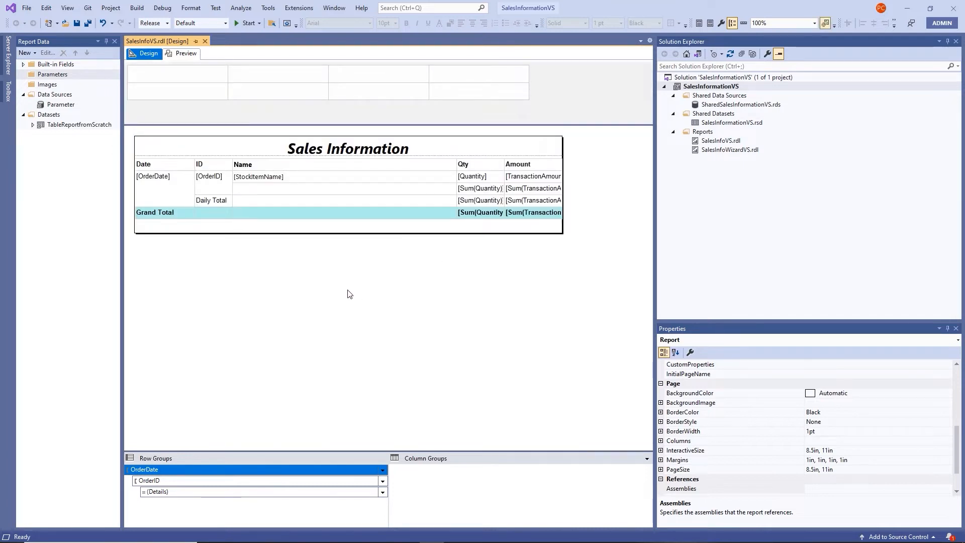
Switch the TableReportfromScratch dataset to one embedded in the report and rename it to TableReportfromScratchParam
{"action": "right_click", "coordinate": [66, 125]}
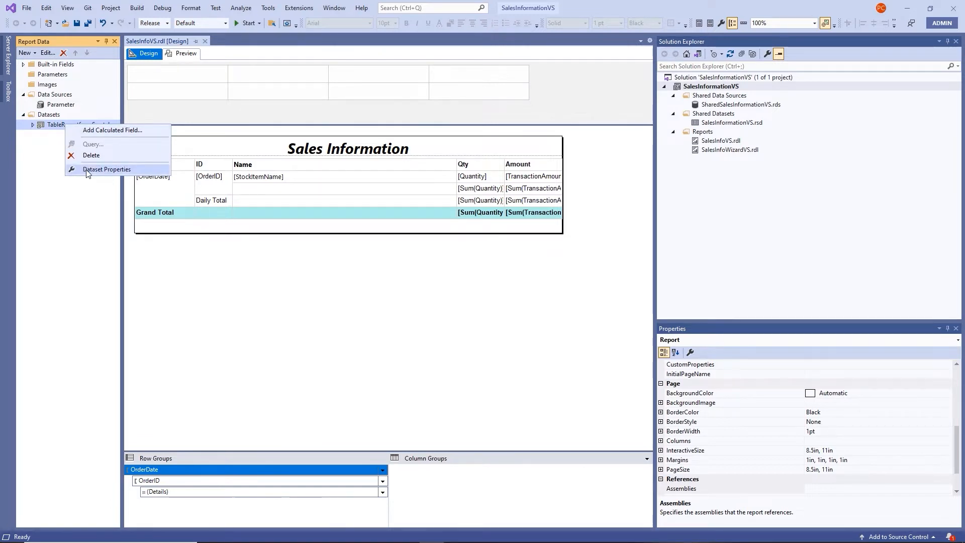
{"action": "left_click", "coordinate": [107, 169]}
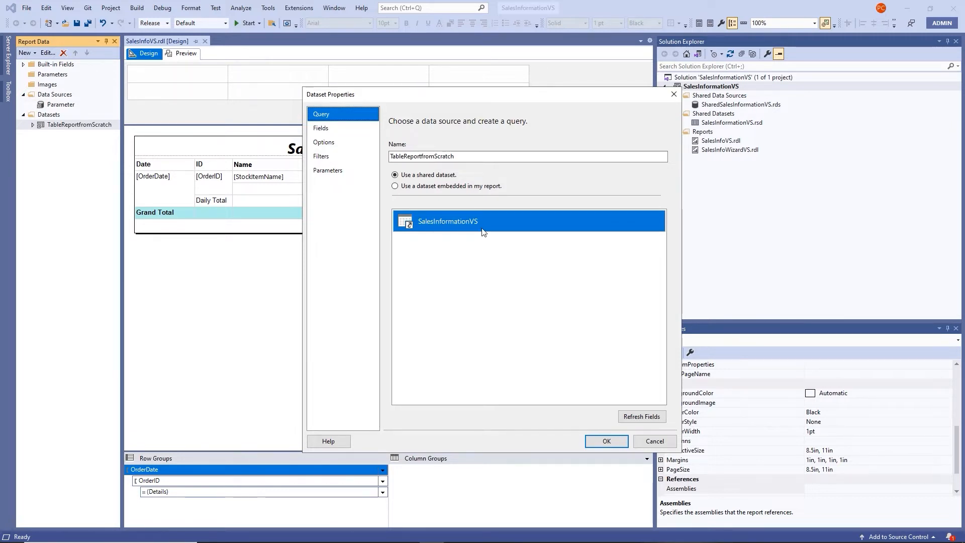
{"action": "left_click", "coordinate": [395, 188]}
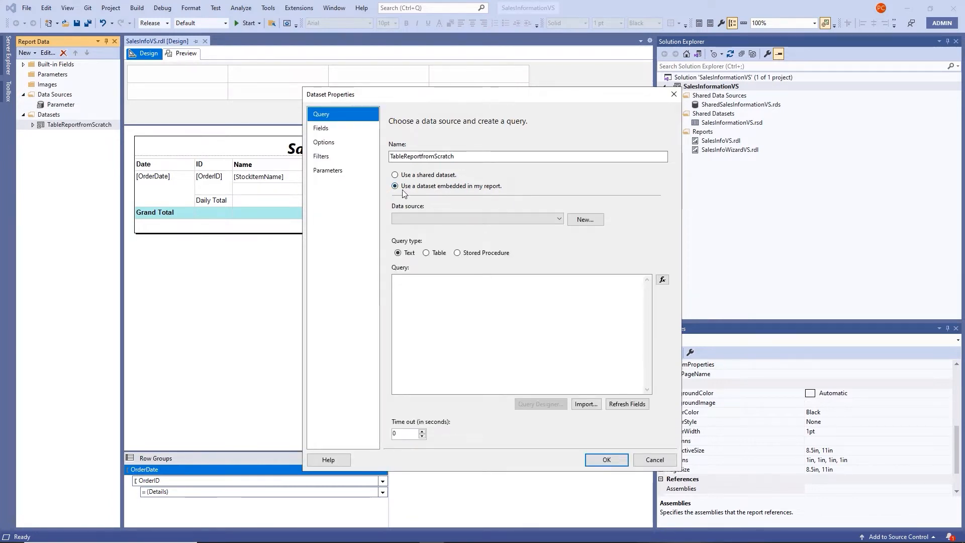
{"action": "left_click", "coordinate": [462, 156]}
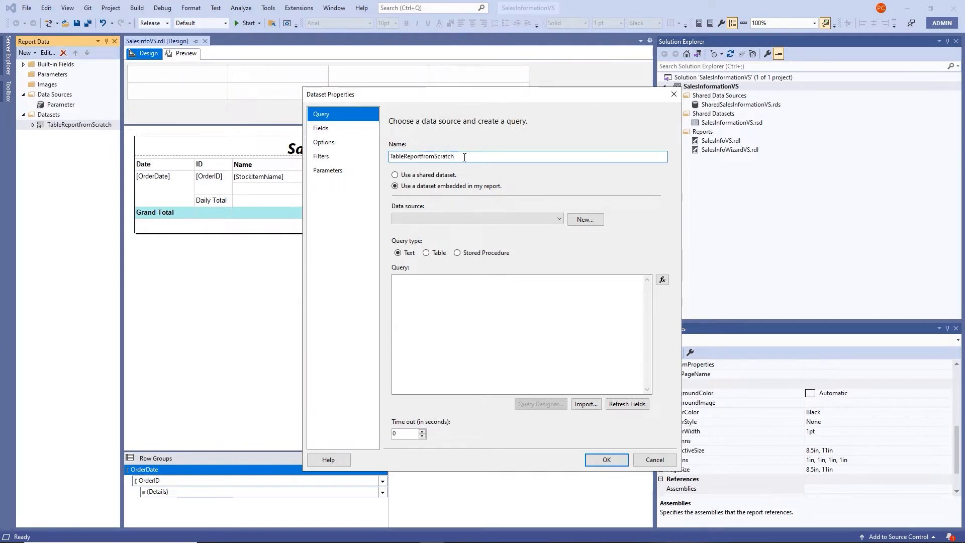
{"action": "type", "text": "Param"}
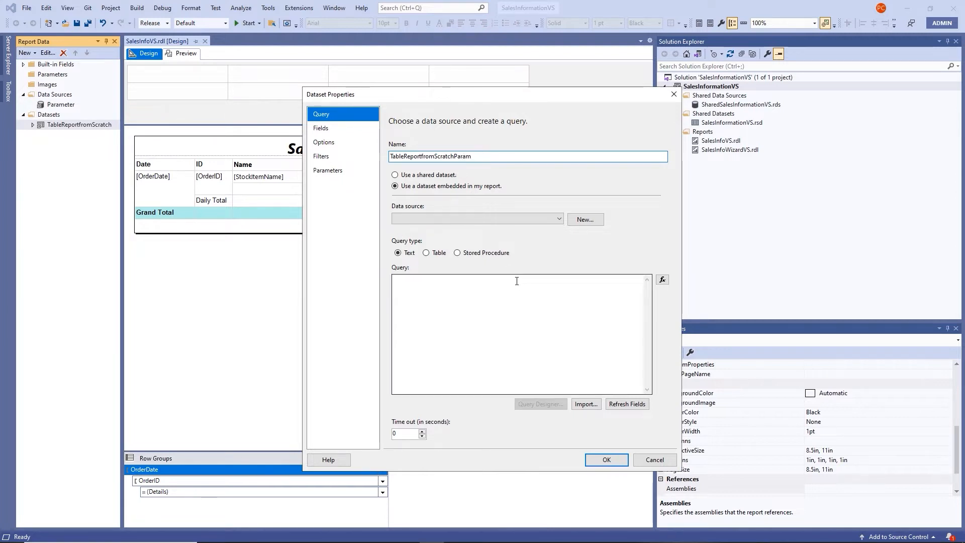
Create a data source named Parameters for the embedded dataset, using the shared data source reference SharedSalesInformationVS
{"action": "left_click", "coordinate": [580, 221]}
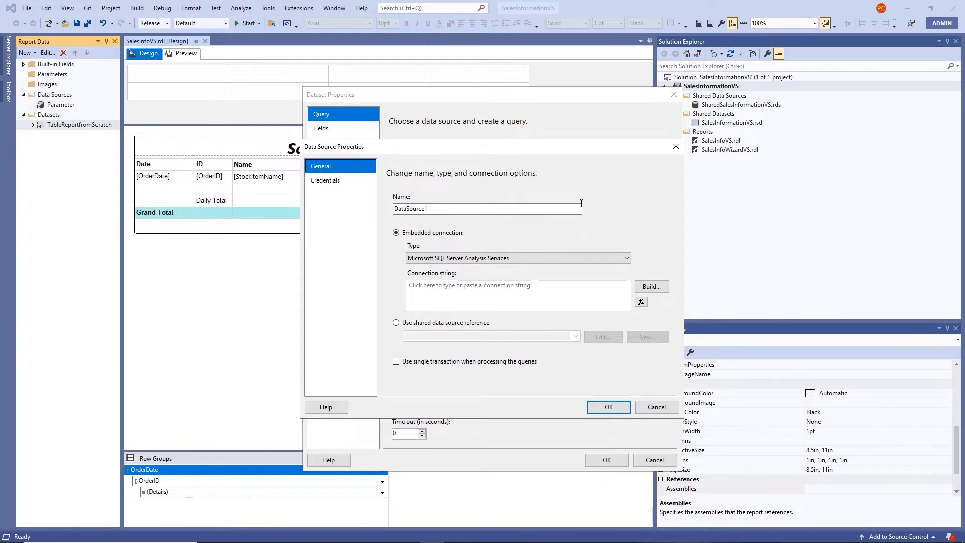
{"action": "left_click", "coordinate": [396, 323]}
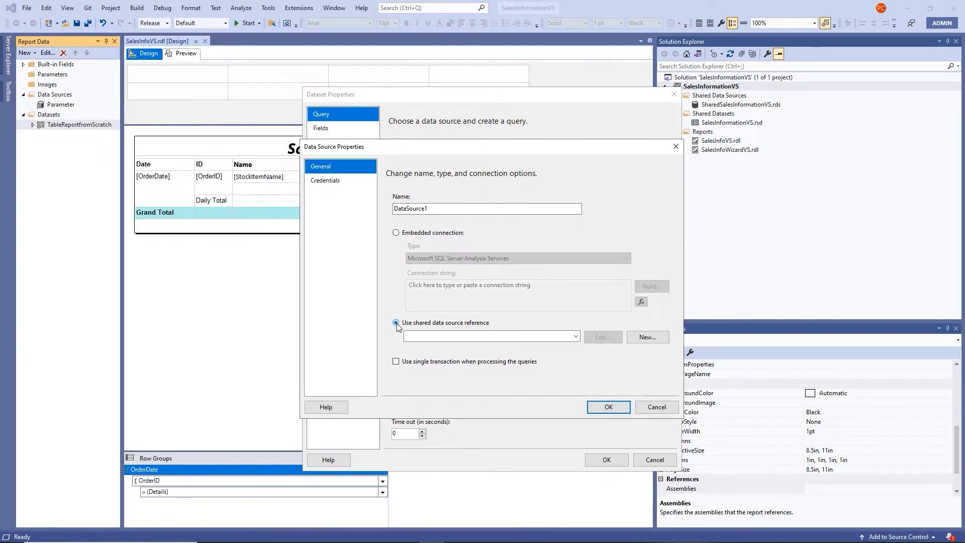
{"action": "left_click", "coordinate": [575, 336]}
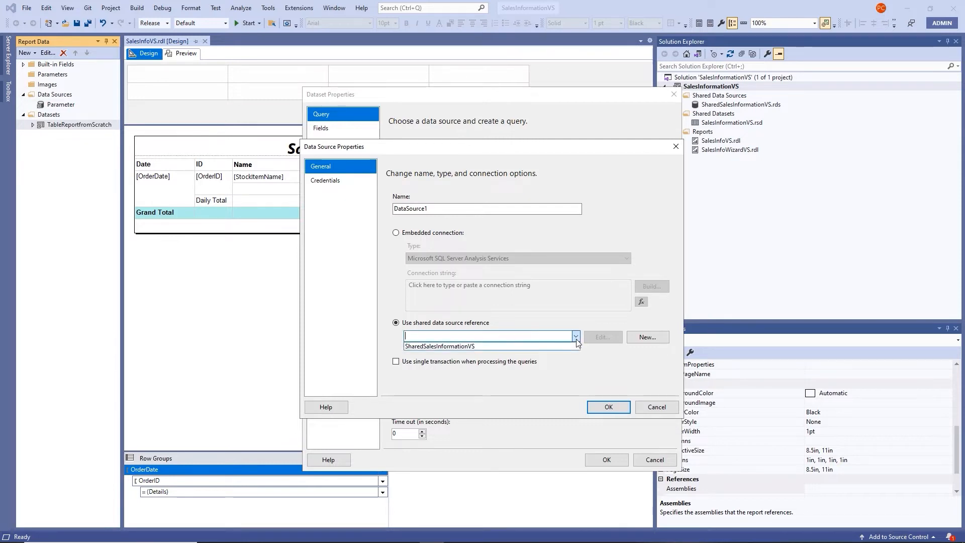
{"action": "left_click", "coordinate": [500, 348]}
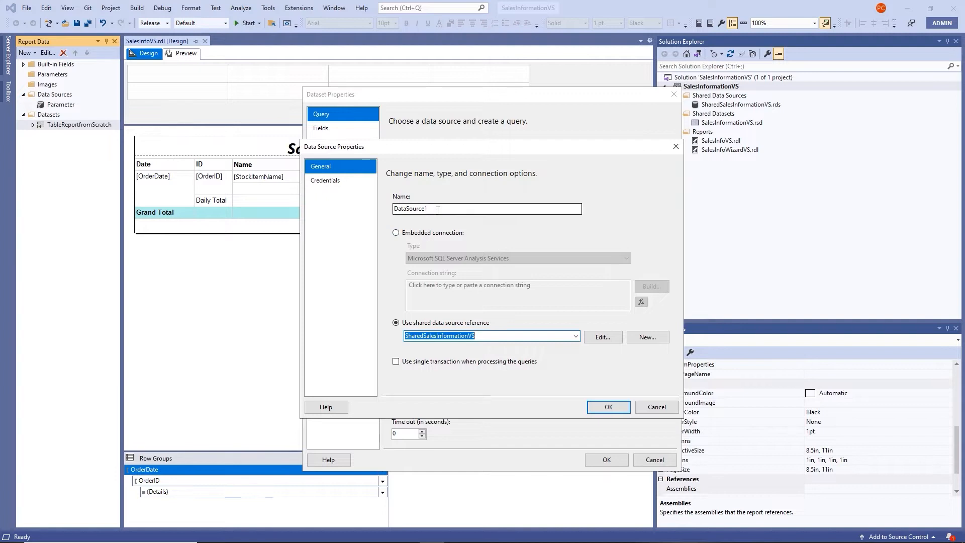
{"action": "left_click_drag", "start_coordinate": [437, 209], "coordinate": [345, 202]}
{"action": "type", "text": "Parameter"}
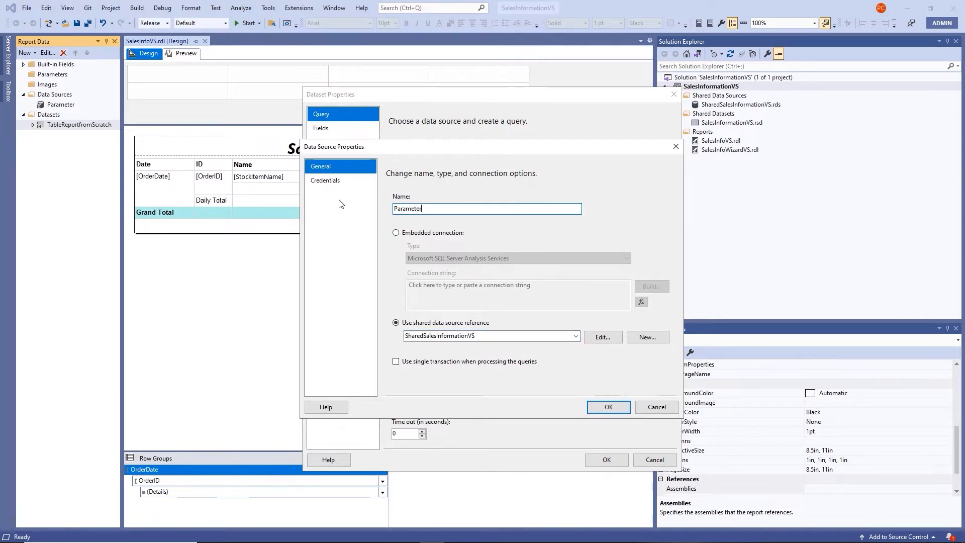
{"action": "left_click", "coordinate": [612, 409]}
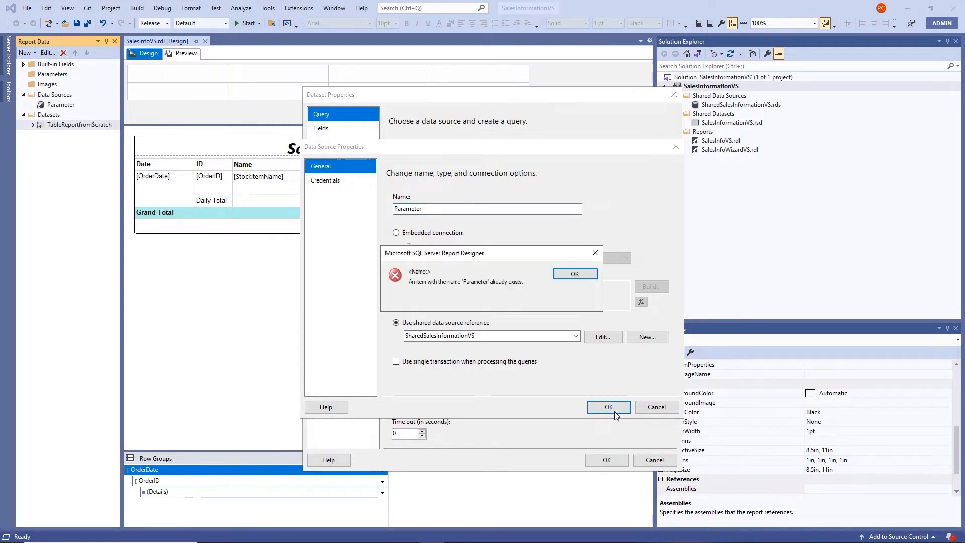
{"action": "left_click", "coordinate": [564, 274]}
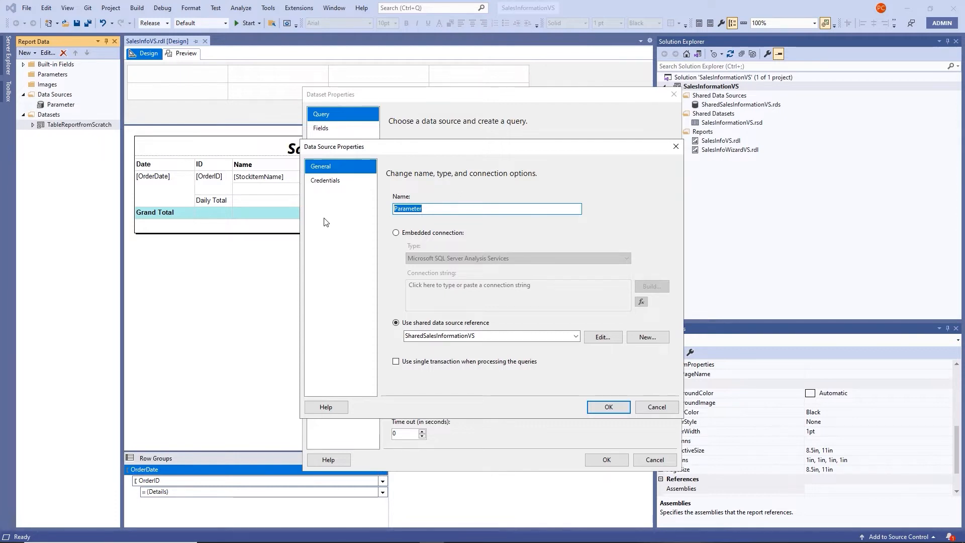
{"action": "key", "text": "Right"}
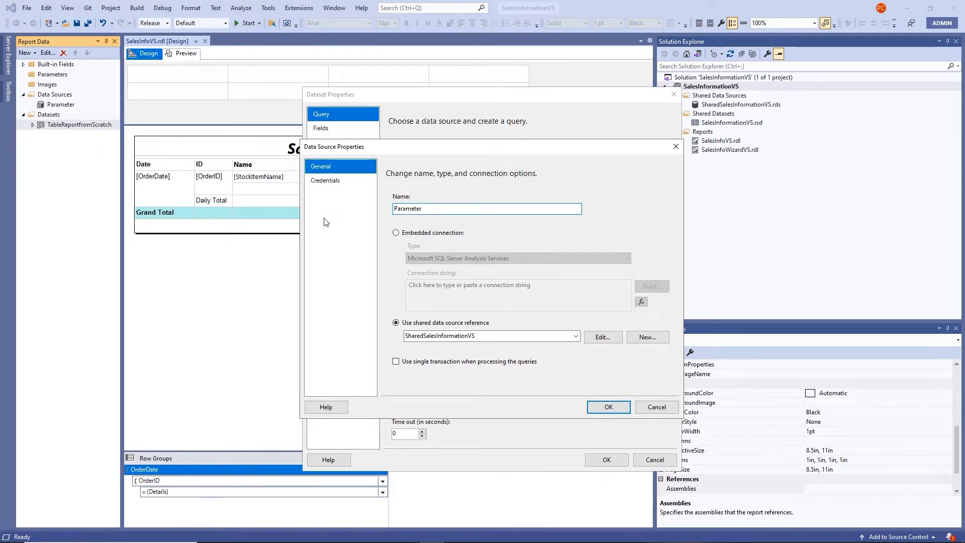
{"action": "type", "text": "s"}
{"action": "left_click", "coordinate": [608, 407]}
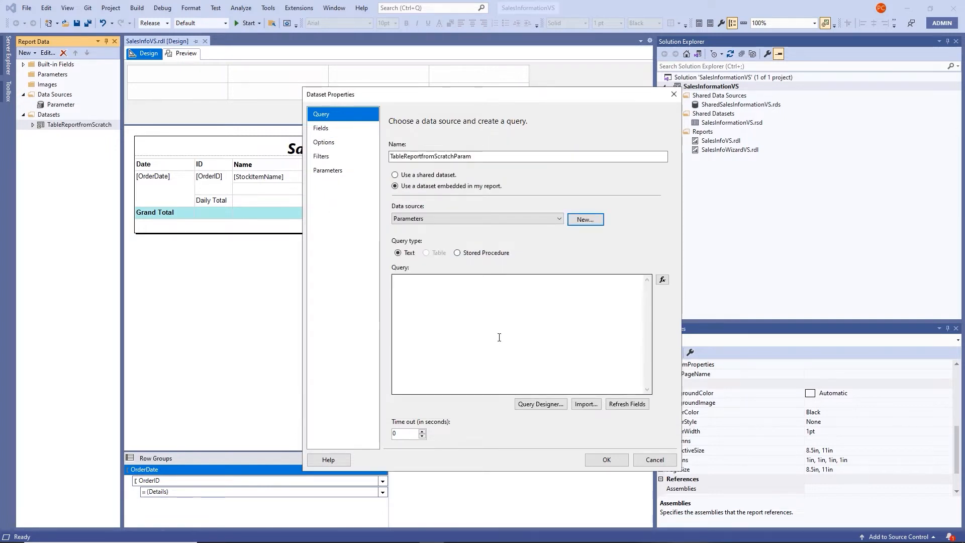
{"action": "left_click", "coordinate": [441, 287]}
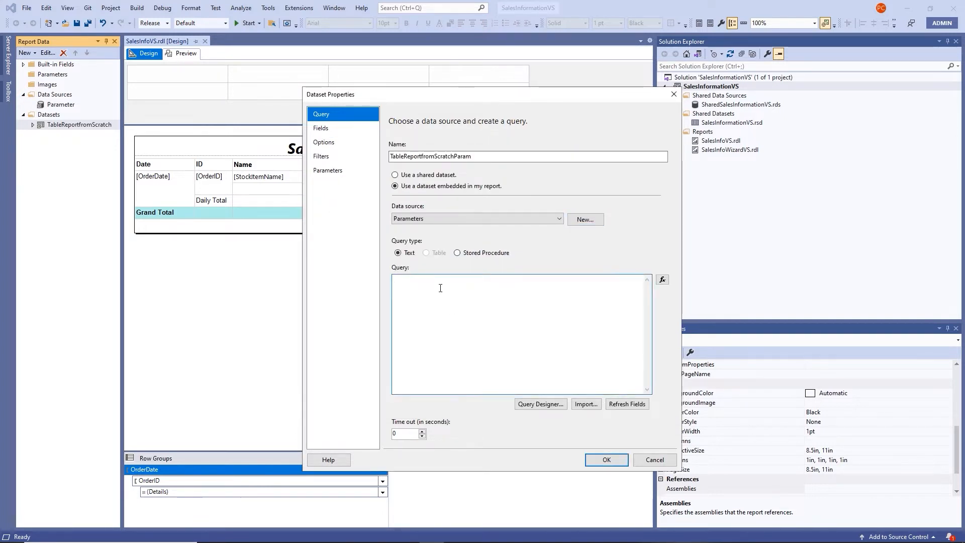
{"action": "key", "text": "ctrl+v"}
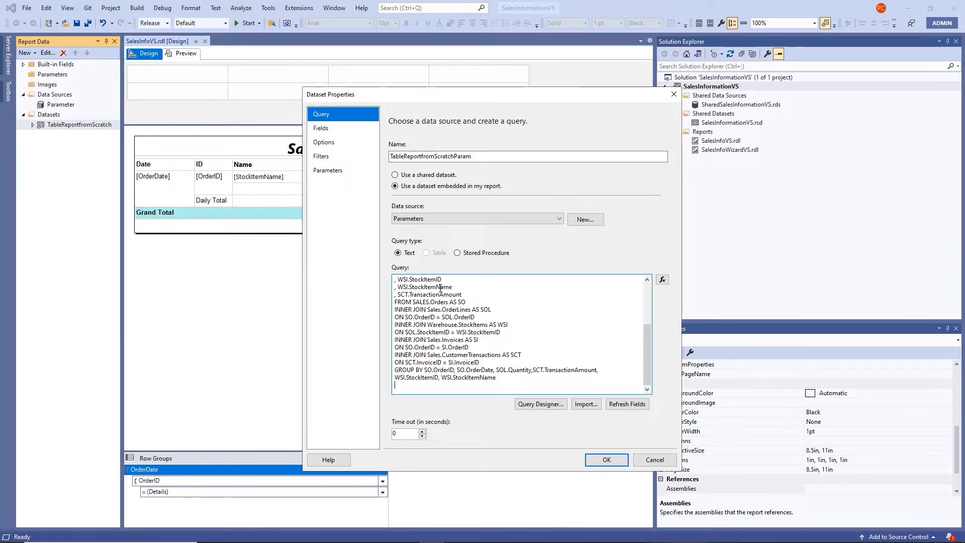
{"action": "left_click", "coordinate": [396, 370]}
{"action": "key", "text": "Return"}
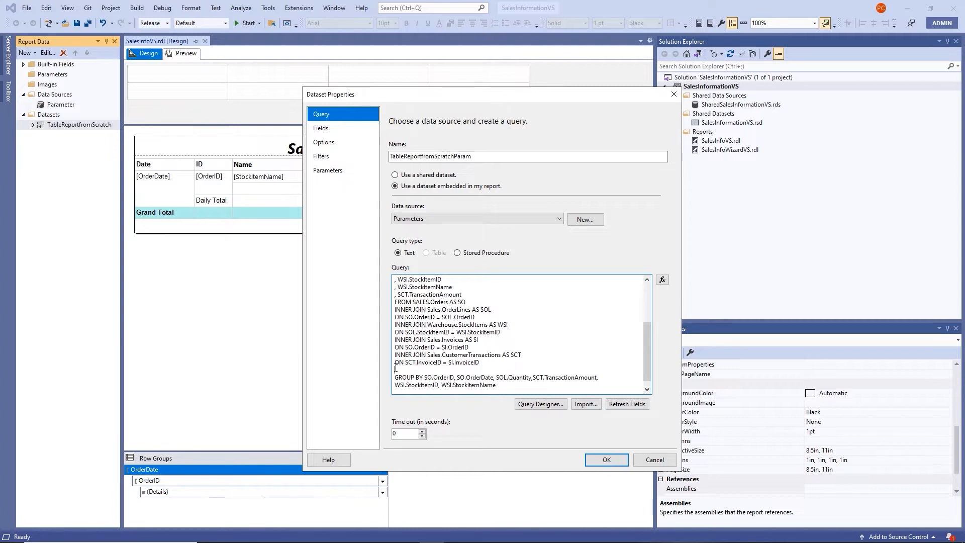
{"action": "type", "text": "WHERE SO.OrderDate "}
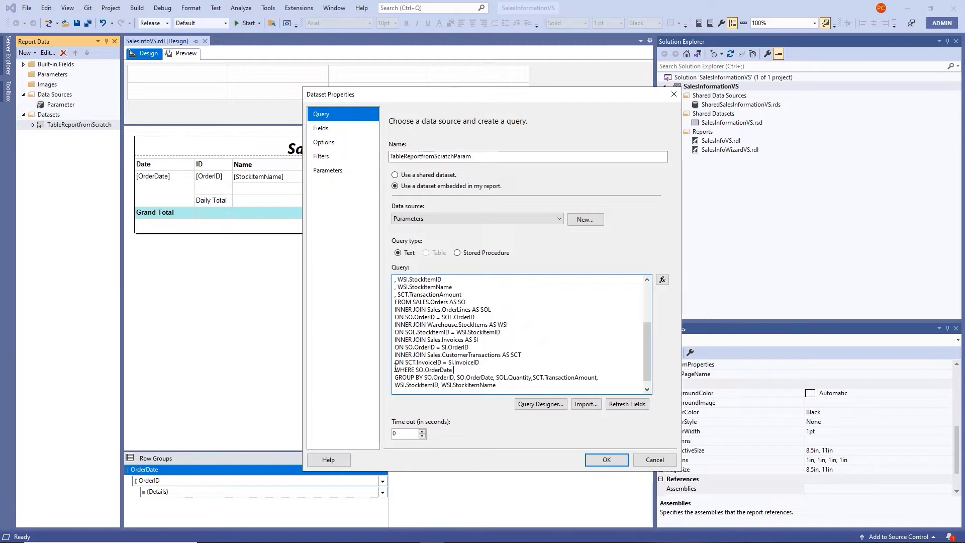
{"action": "type", "text": ">= "}
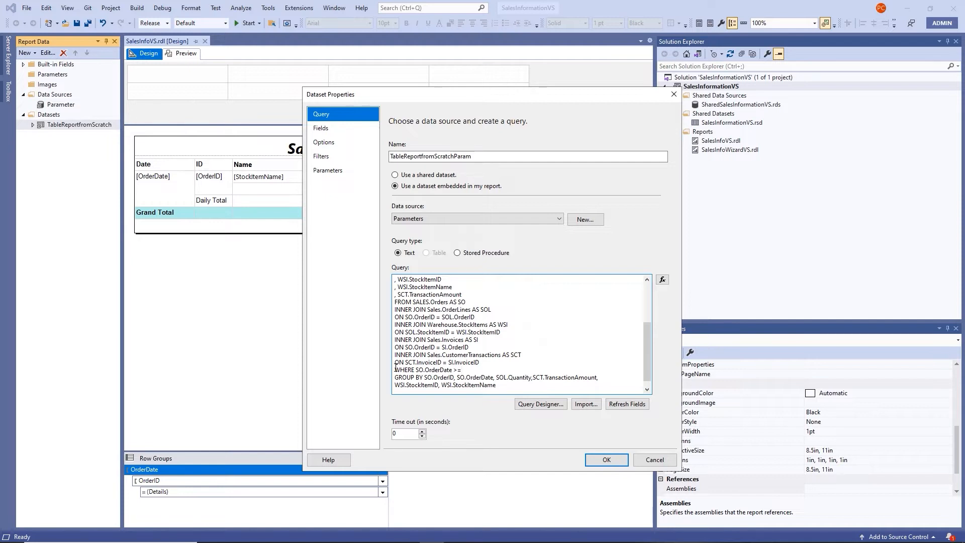
{"action": "type", "text": "@OrderDate"}
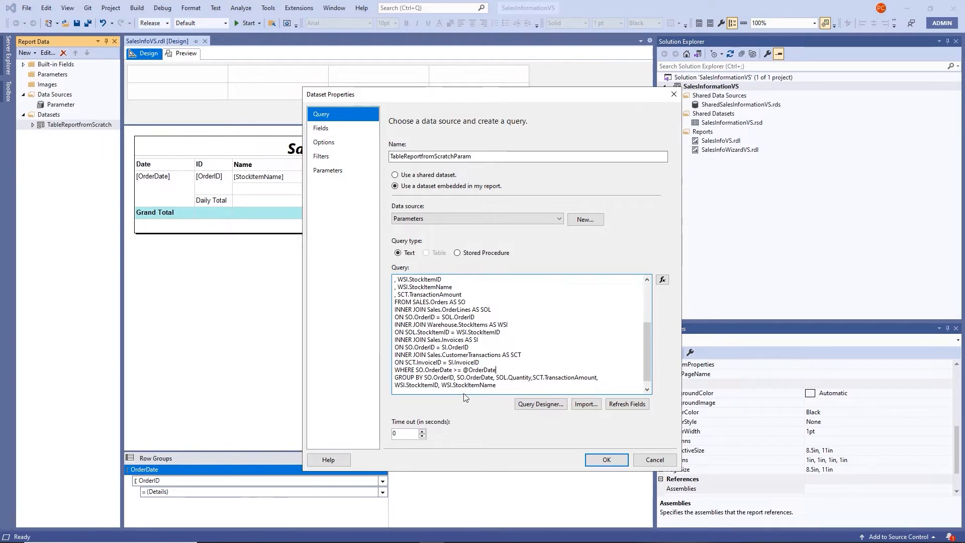
{"action": "left_click", "coordinate": [615, 462]}
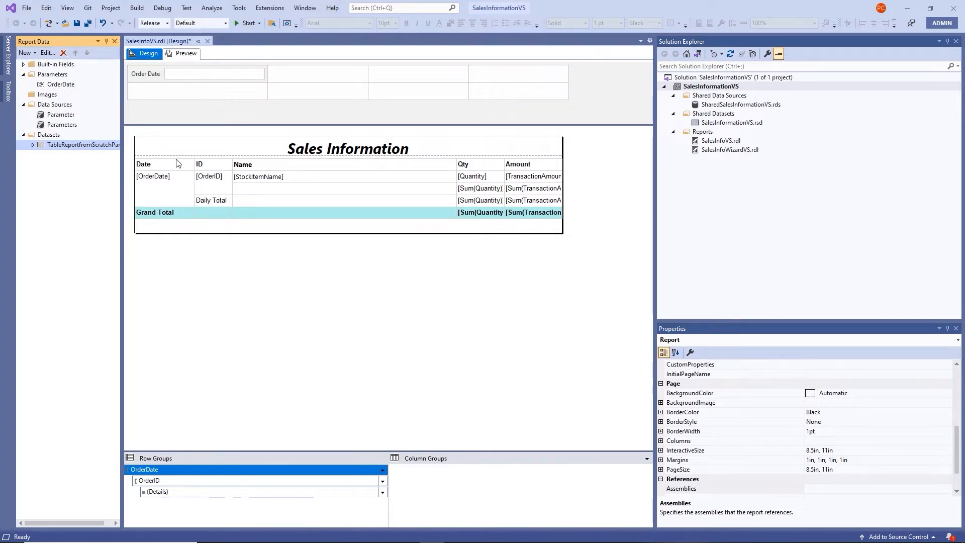
Set the OrderDate parameter's prompt to "Enter a Start Date" and its data type to Date/Time
{"action": "double_click", "coordinate": [148, 79]}
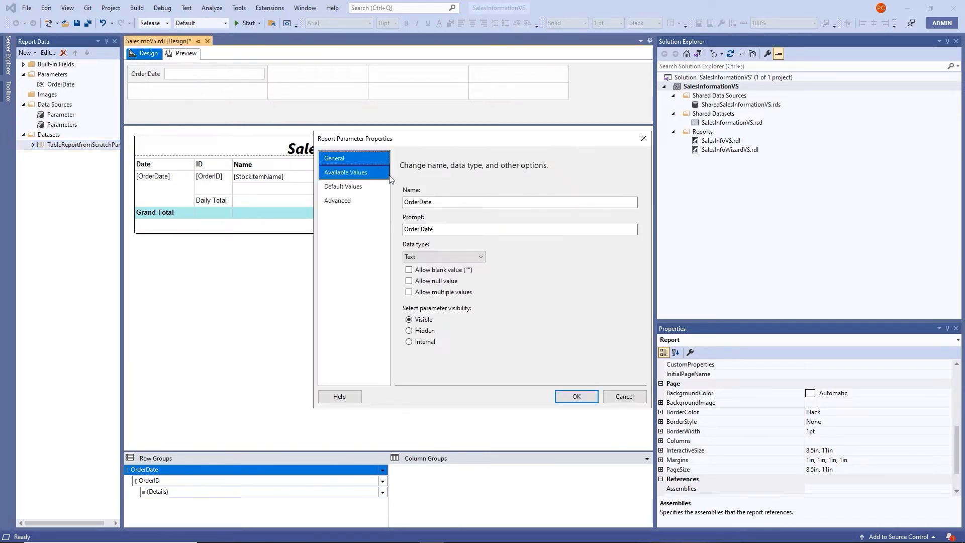
{"action": "left_click", "coordinate": [405, 229]}
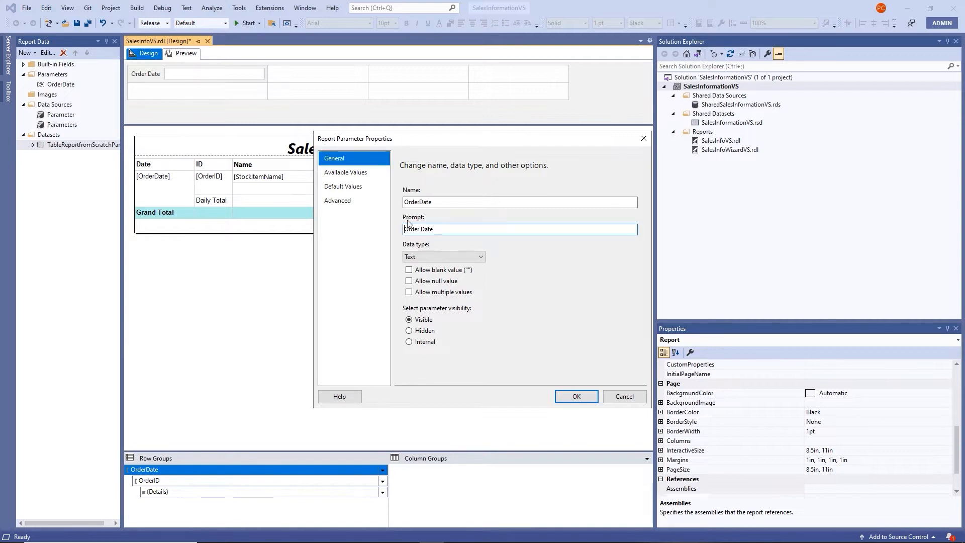
{"action": "type", "text": "Enter a"}
{"action": "key", "text": "Delete"}
{"action": "key", "text": "Delete"}
{"action": "key", "text": "Delete"}
{"action": "key", "text": "Delete"}
{"action": "key", "text": "Delete"}
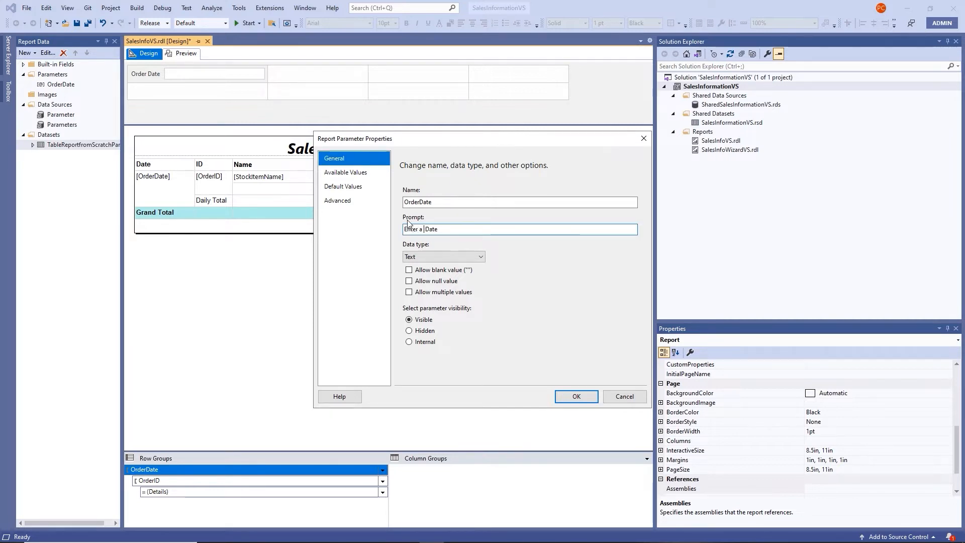
{"action": "type", "text": "Start"}
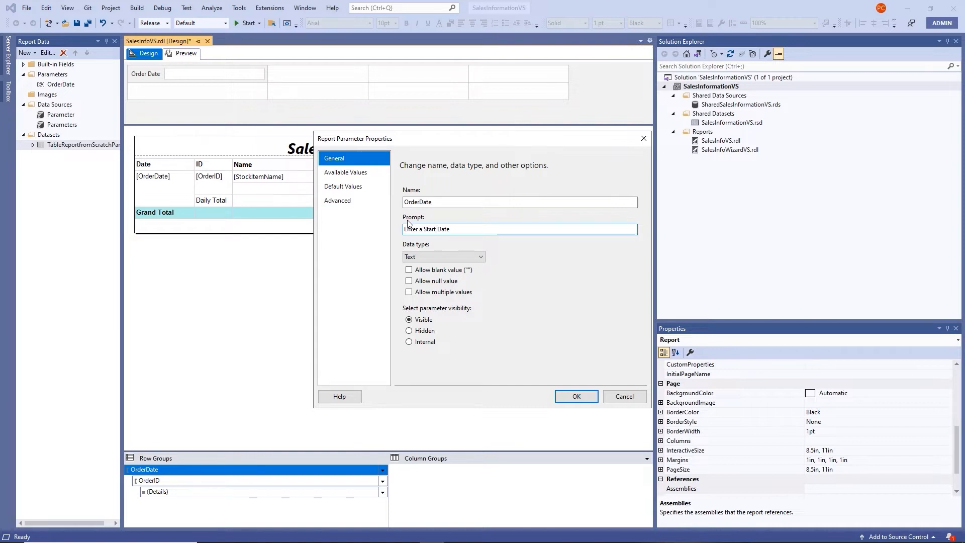
{"action": "left_click", "coordinate": [443, 257]}
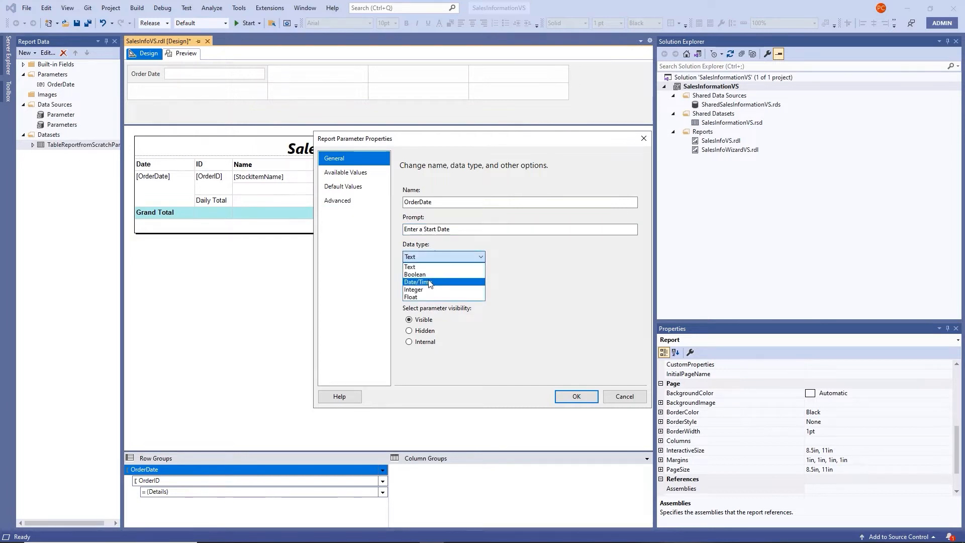
{"action": "left_click", "coordinate": [427, 279]}
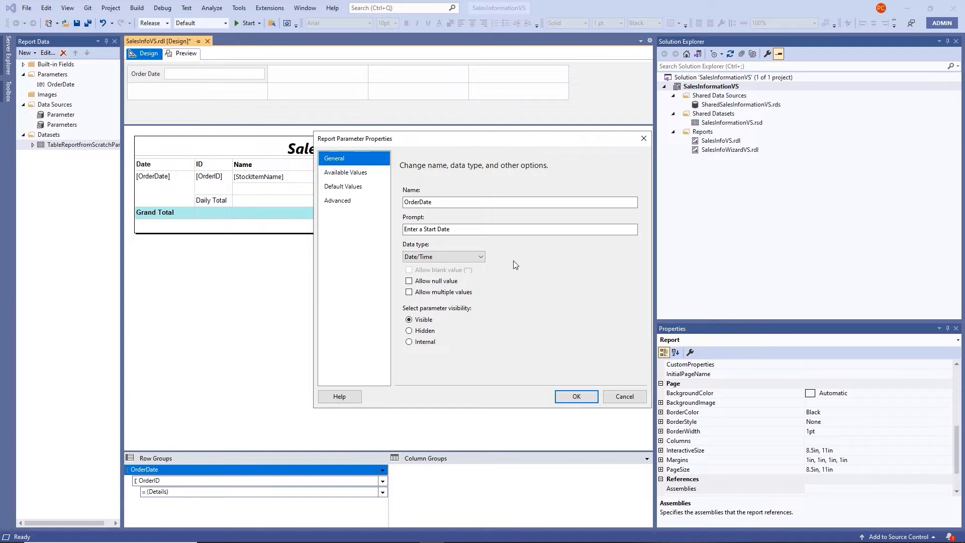
{"action": "left_click", "coordinate": [566, 398]}
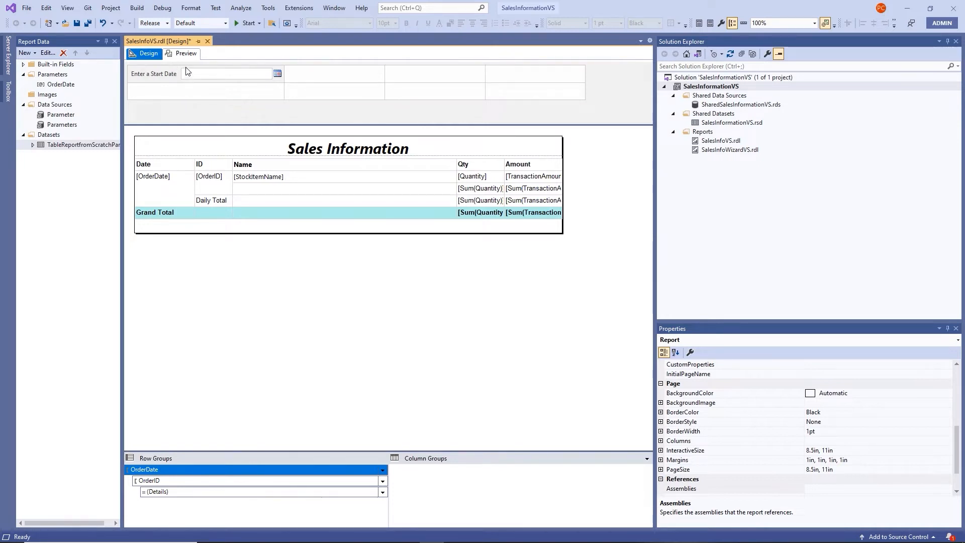
Preview the report with a start date of 1/1/2014, and return to the design view
{"action": "left_click", "coordinate": [179, 55]}
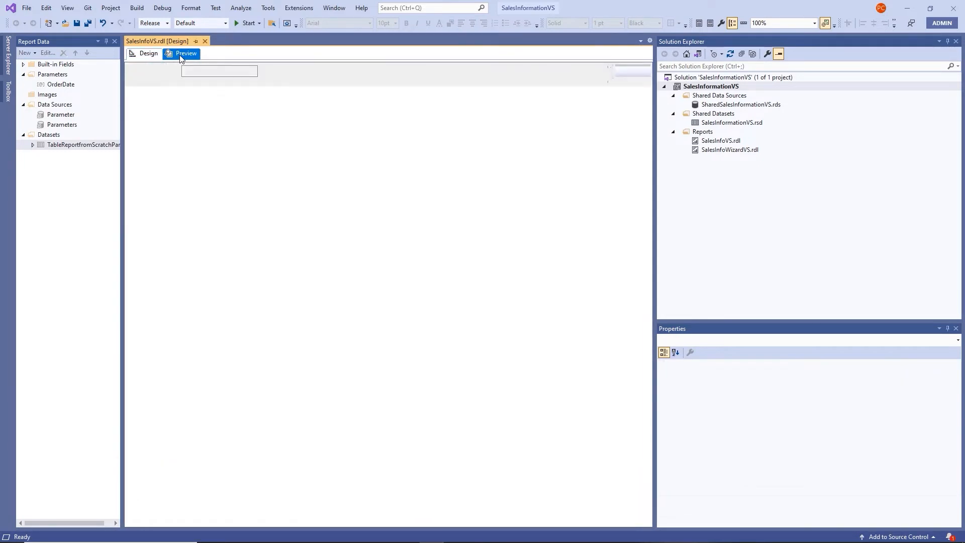
{"action": "left_click", "coordinate": [203, 73]}
{"action": "type", "text": "1/1/2014"}
{"action": "key", "text": "Return"}
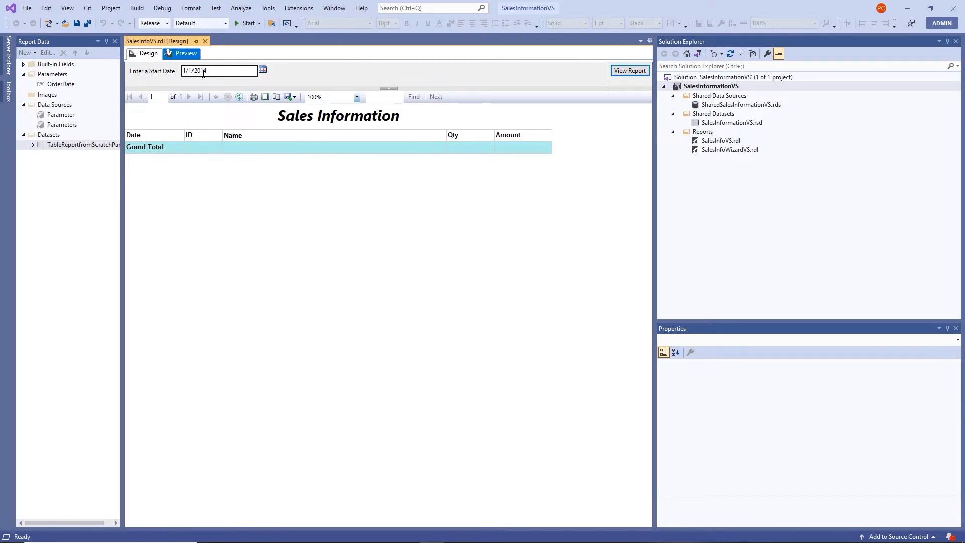
{"action": "left_click", "coordinate": [141, 57]}
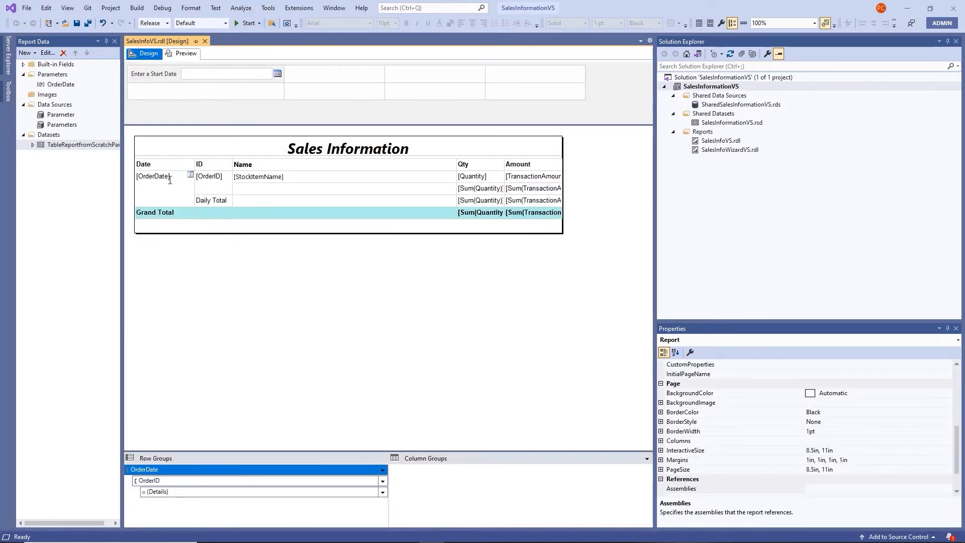
Delete the OrderDate Between filter from the Sales Information table's tablix properties
{"action": "left_click", "coordinate": [168, 197]}
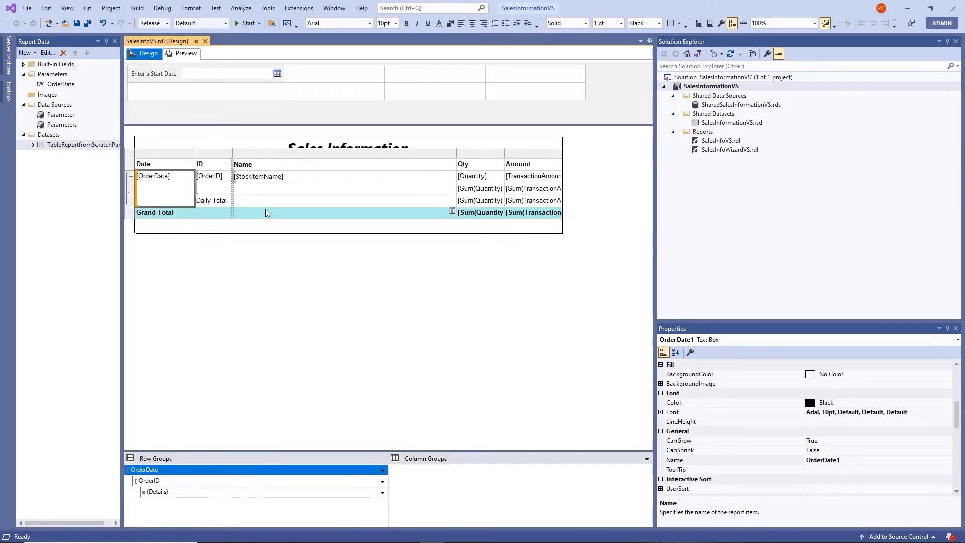
{"action": "left_click", "coordinate": [130, 158]}
{"action": "right_click", "coordinate": [130, 157]}
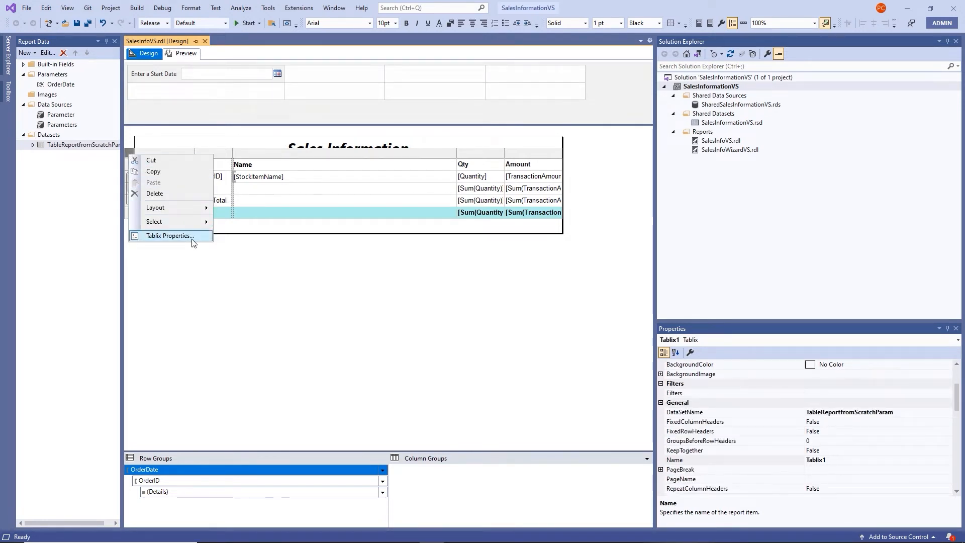
{"action": "left_click", "coordinate": [170, 235]}
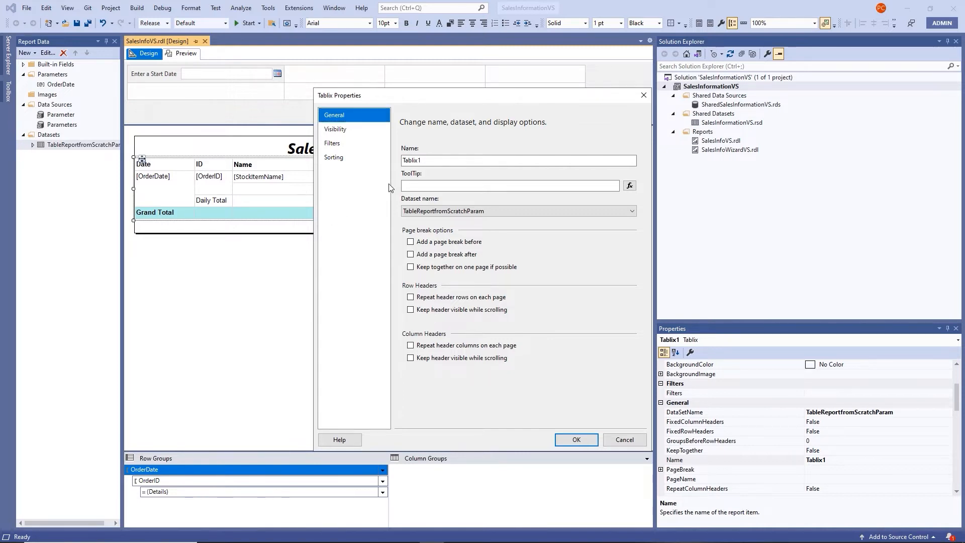
{"action": "left_click", "coordinate": [352, 146]}
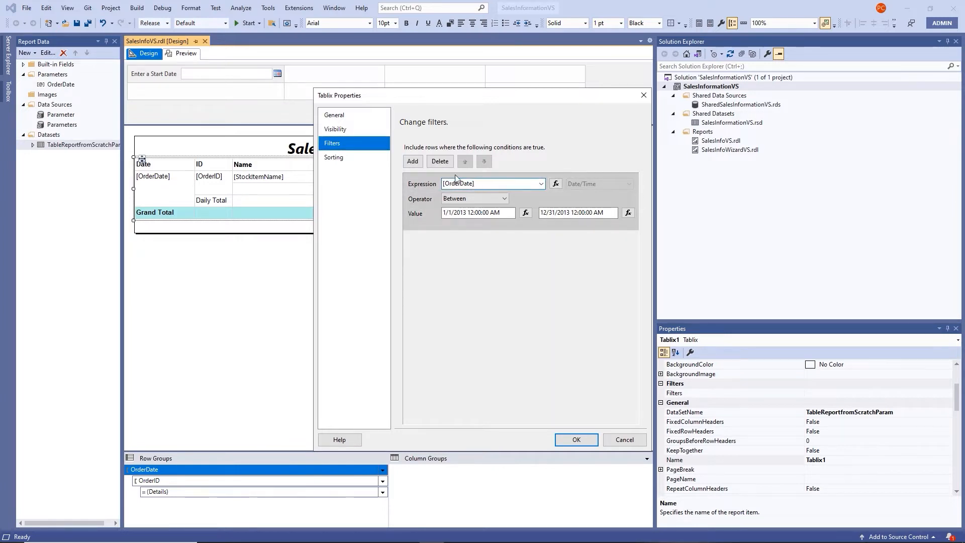
{"action": "left_click", "coordinate": [440, 161]}
{"action": "left_click", "coordinate": [573, 436]}
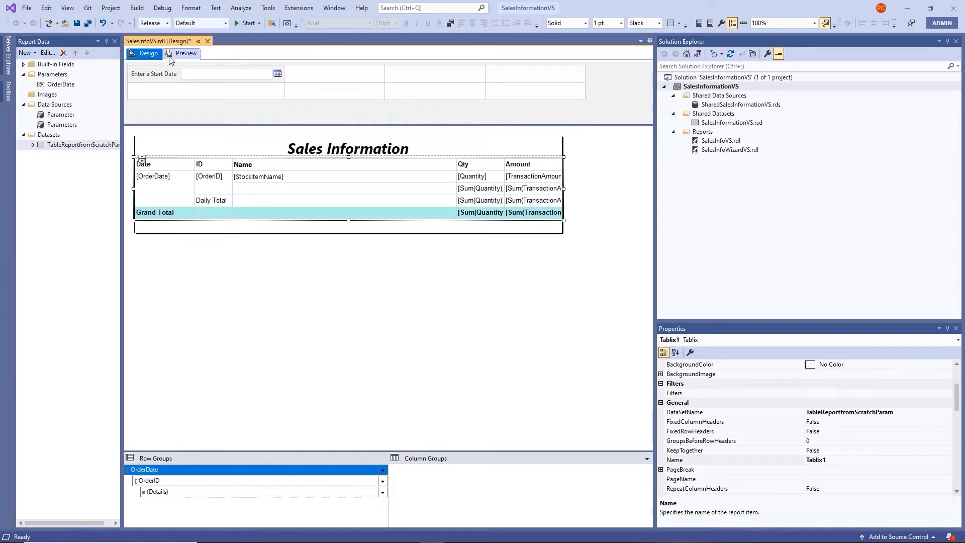
Preview the unfiltered table again with the start date 1/1/2014 to check its order dates, and go back to the design view
{"action": "left_click", "coordinate": [181, 55]}
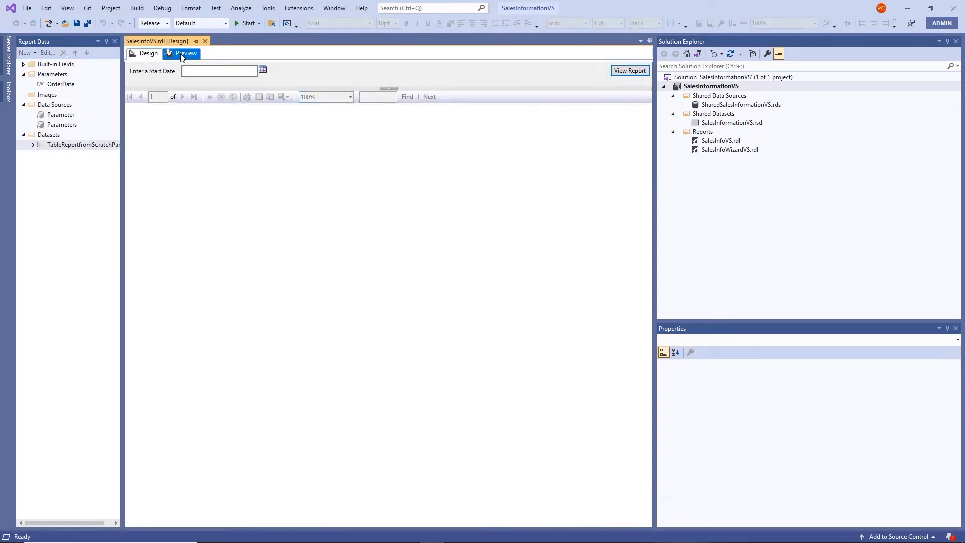
{"action": "left_click", "coordinate": [199, 70]}
{"action": "type", "text": "1/1/2014"}
{"action": "key", "text": "Return"}
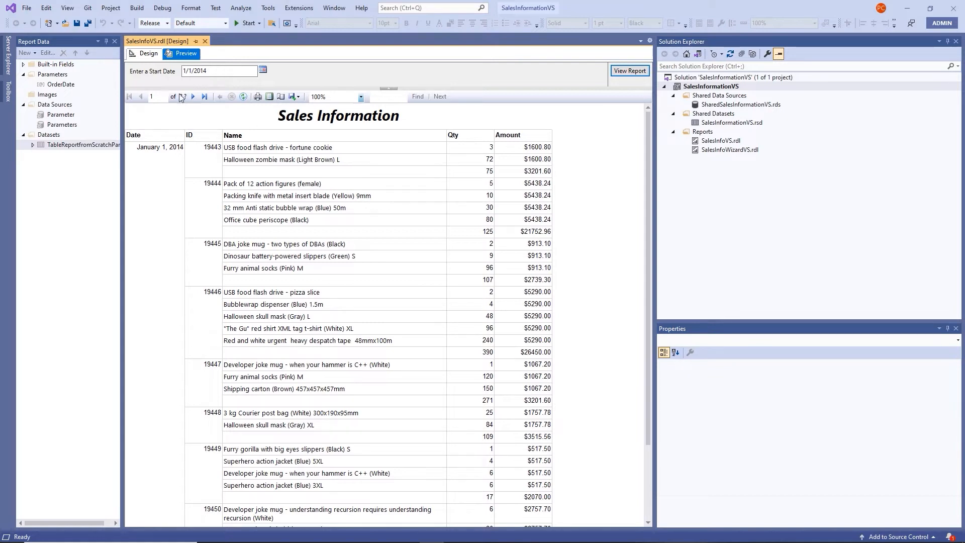
{"action": "left_click", "coordinate": [146, 54]}
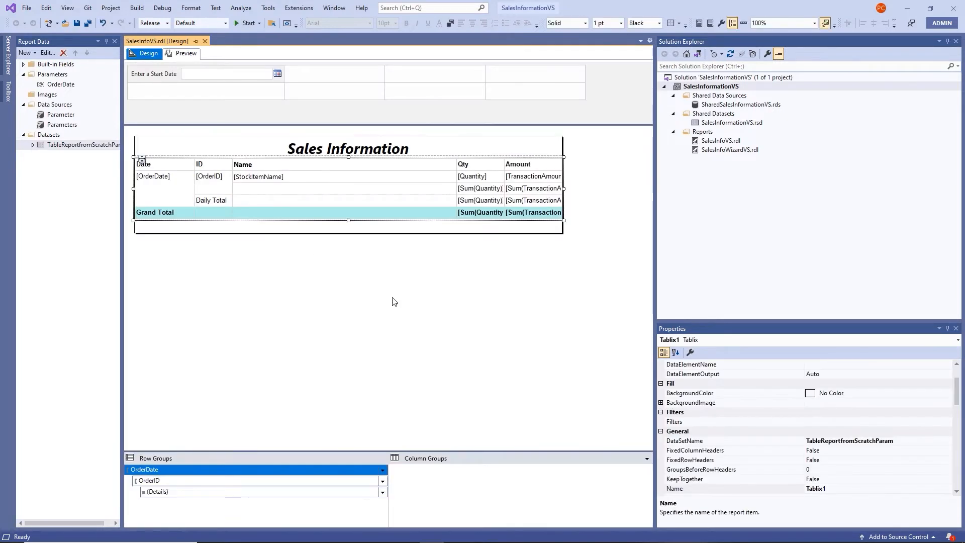
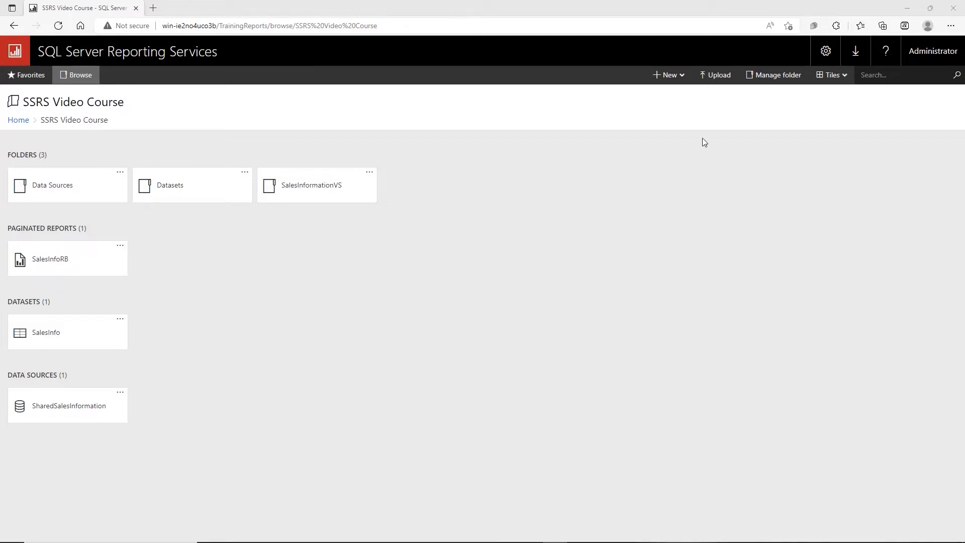
Upload the Learnit Logo image from the desktop's Files for Video Description folder to the SSRS Video Course folder
{"action": "left_click", "coordinate": [715, 77]}
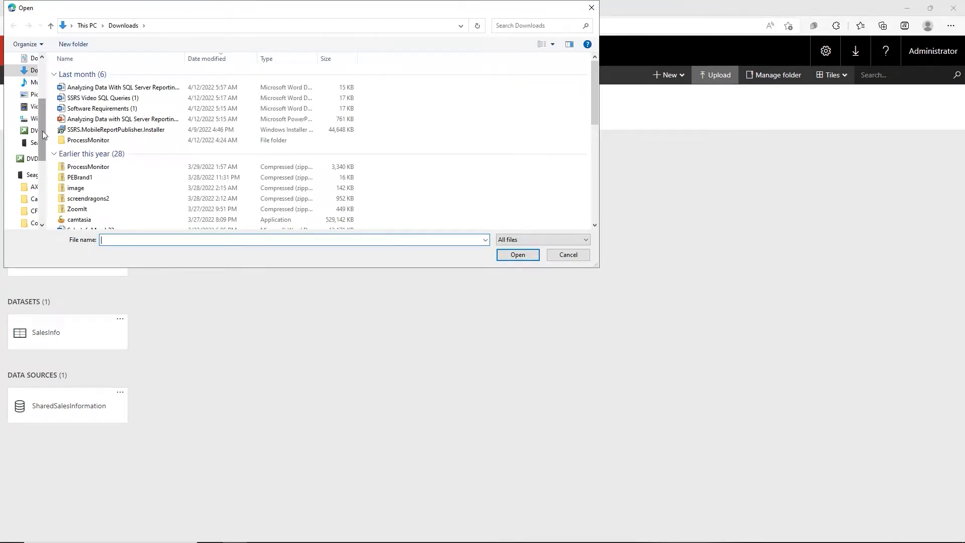
{"action": "left_click_drag", "start_coordinate": [43, 131], "coordinate": [48, 83]}
{"action": "left_click", "coordinate": [34, 79]}
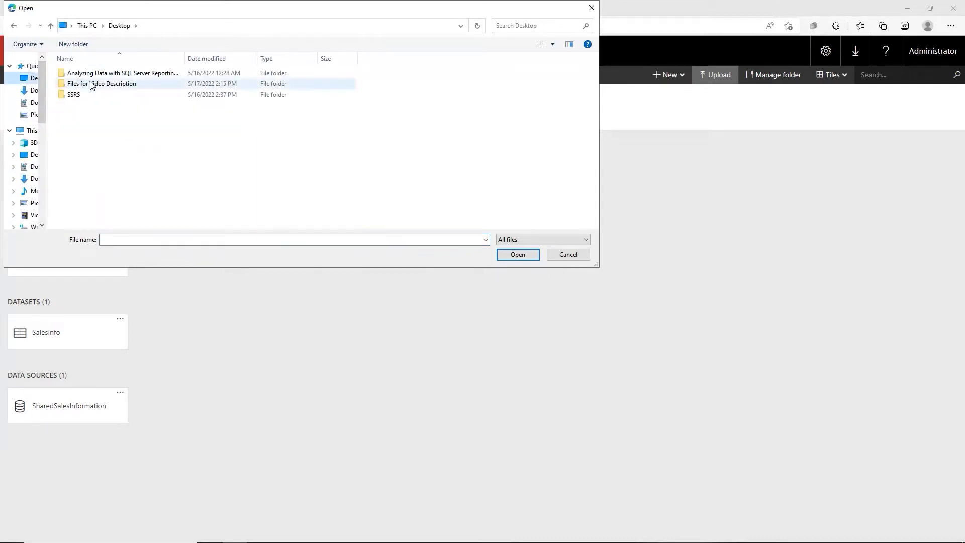
{"action": "double_click", "coordinate": [93, 87]}
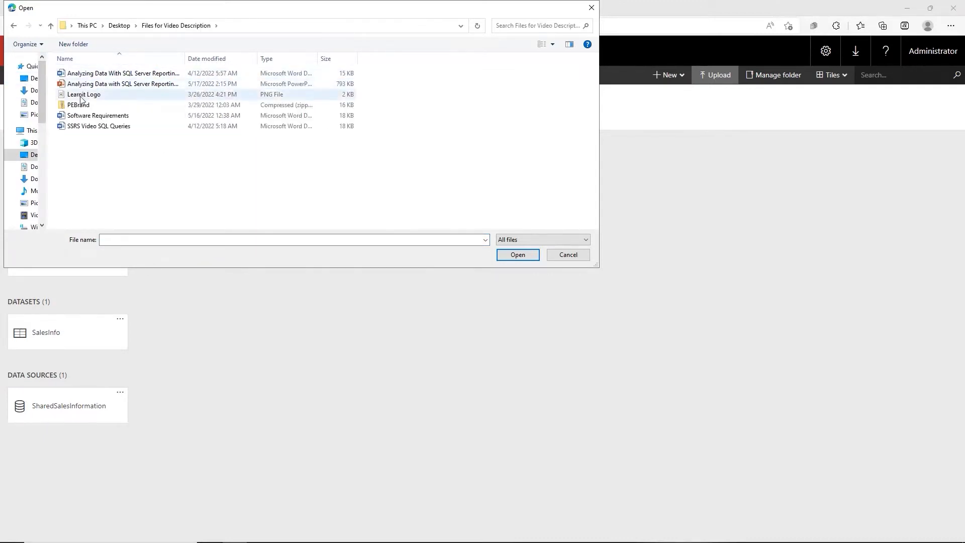
{"action": "double_click", "coordinate": [81, 95]}
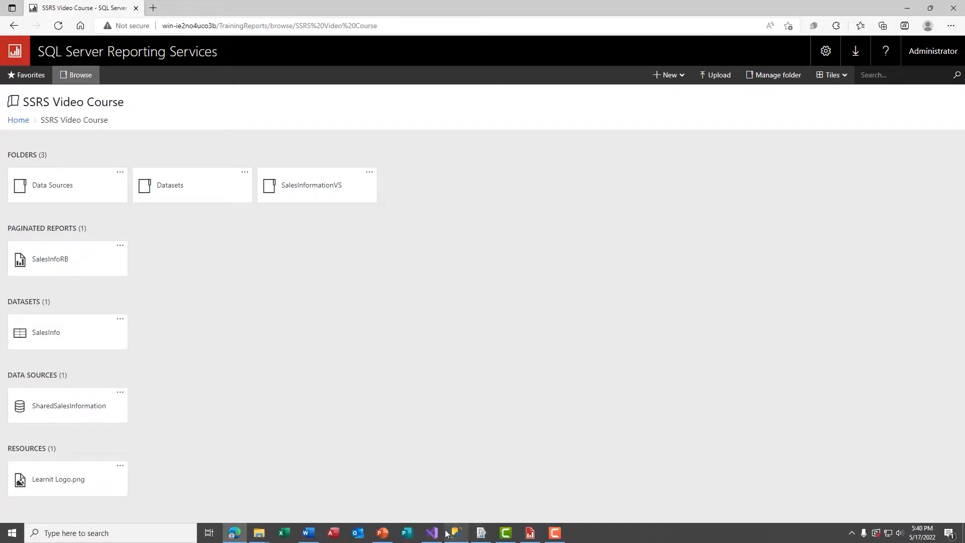
Switch to Visual Studio and add a new empty report named SalesByQuarter to the SalesInformationVS project's Reports folder
{"action": "mouse_move", "coordinate": [456, 533]}
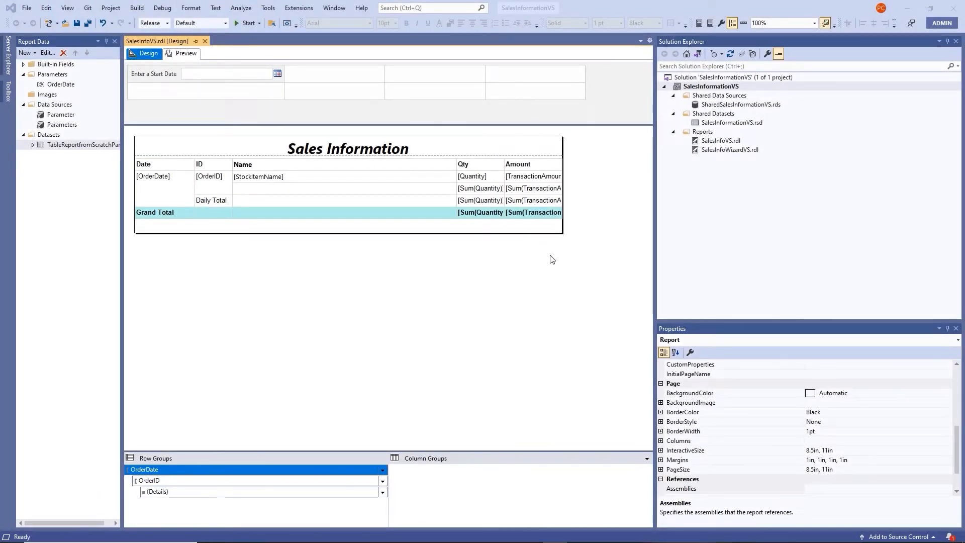
{"action": "right_click", "coordinate": [702, 133]}
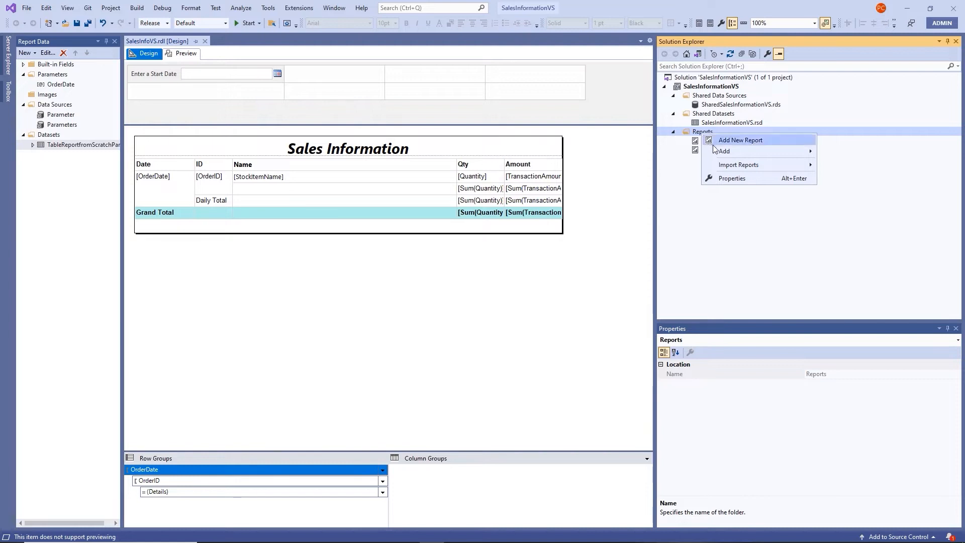
{"action": "mouse_move", "coordinate": [722, 153]}
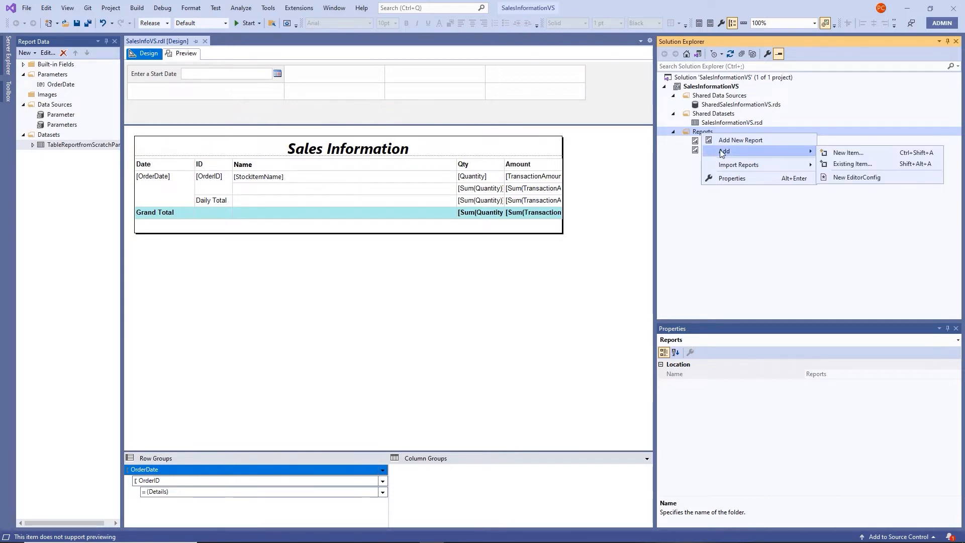
{"action": "left_click", "coordinate": [851, 156]}
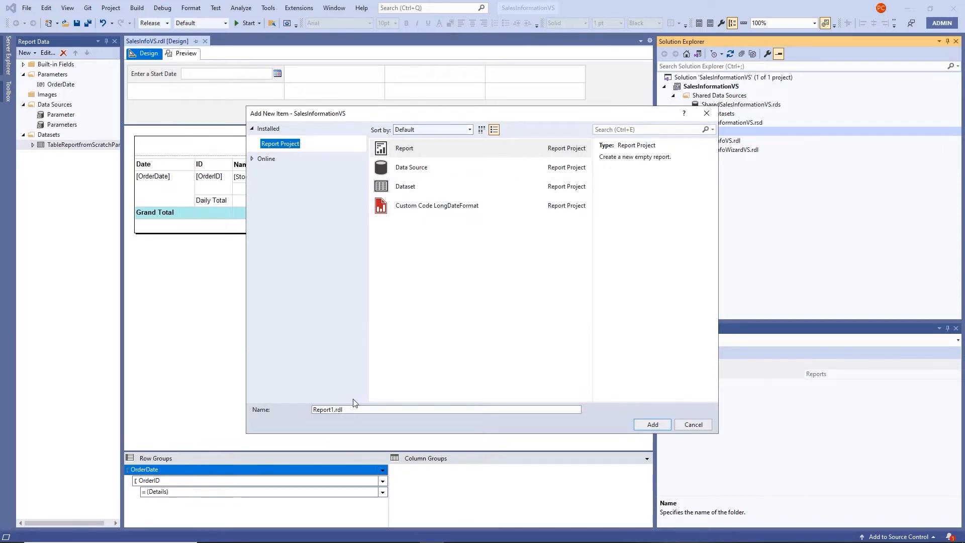
{"action": "left_click", "coordinate": [348, 410]}
{"action": "left_click_drag", "start_coordinate": [348, 410], "coordinate": [296, 409]}
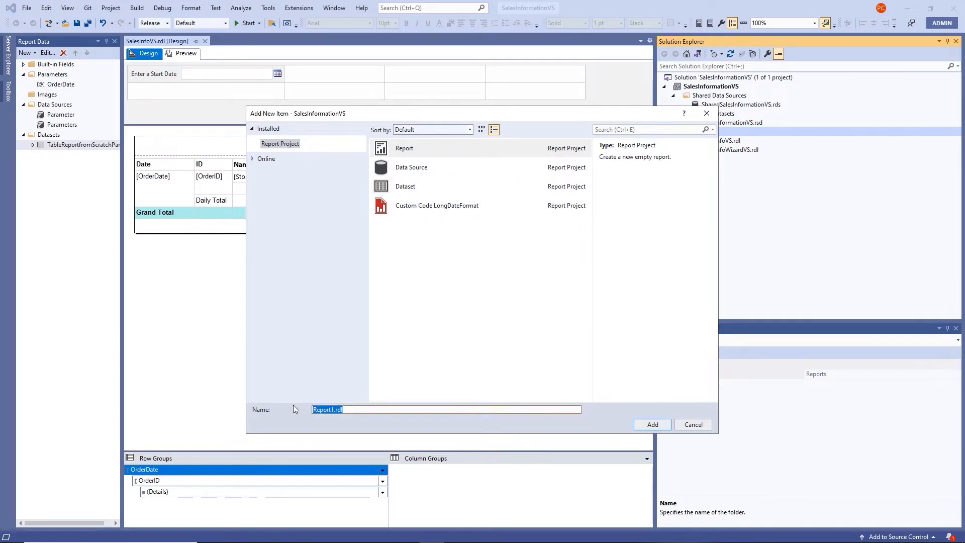
{"action": "type", "text": "SalesByQuarter"}
{"action": "left_click", "coordinate": [652, 424]}
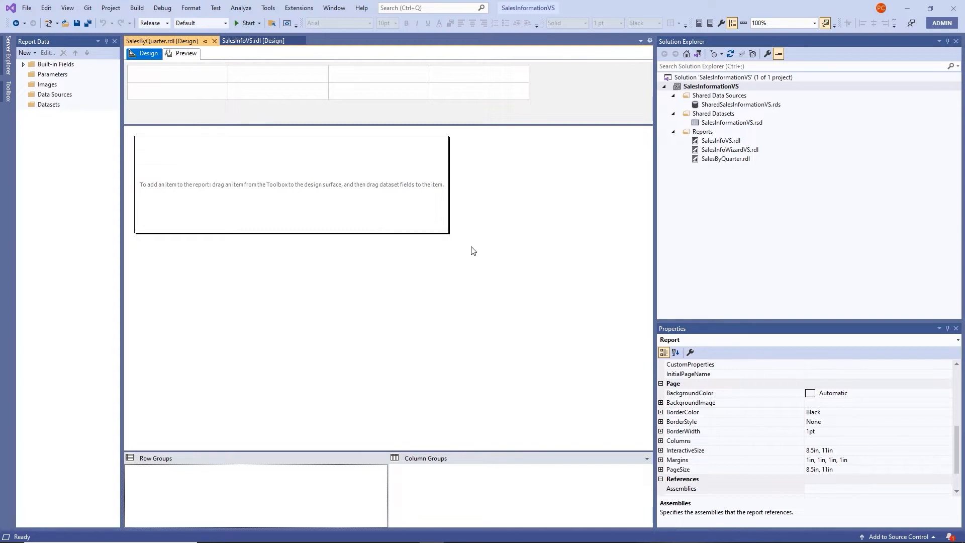
Insert a plain pie chart into the body of the SalesByQuarter report
{"action": "right_click", "coordinate": [288, 177]}
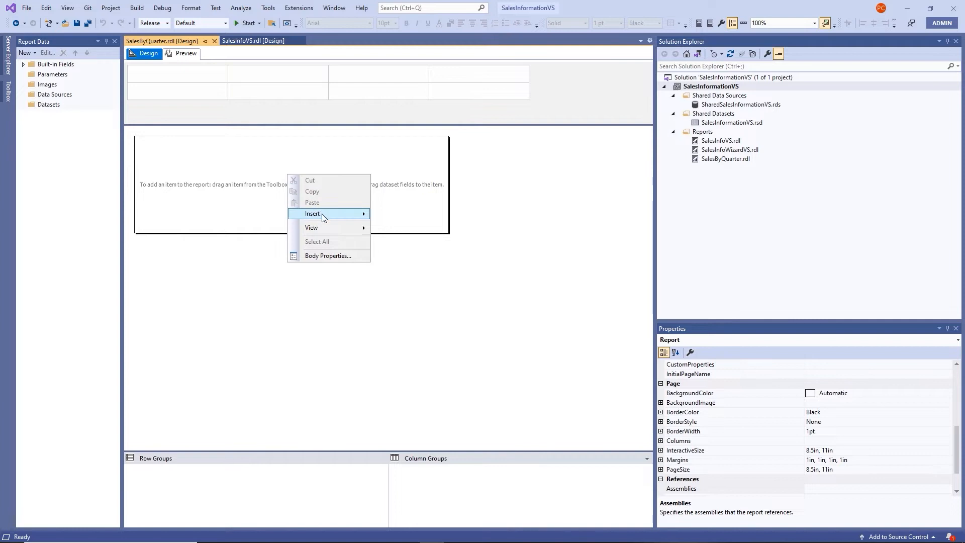
{"action": "mouse_move", "coordinate": [321, 213]}
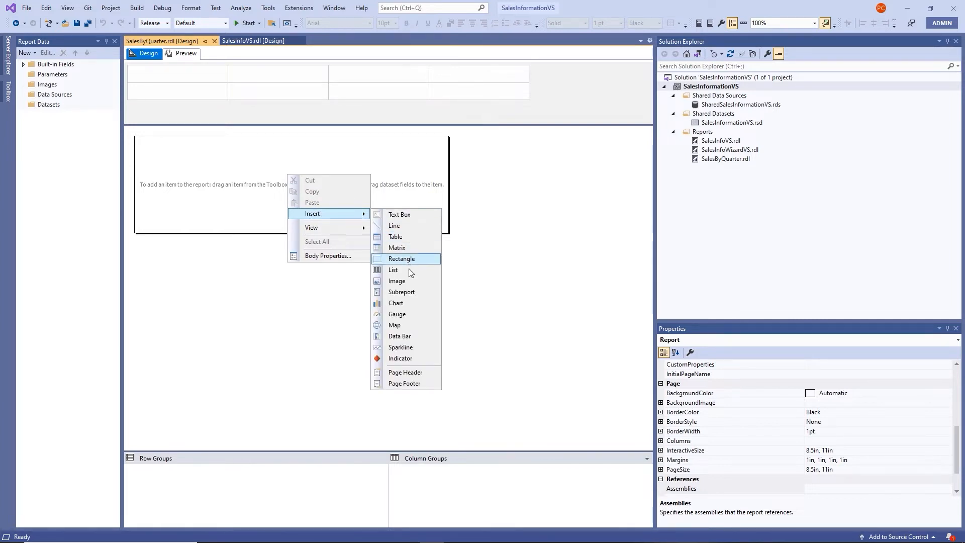
{"action": "left_click", "coordinate": [412, 303]}
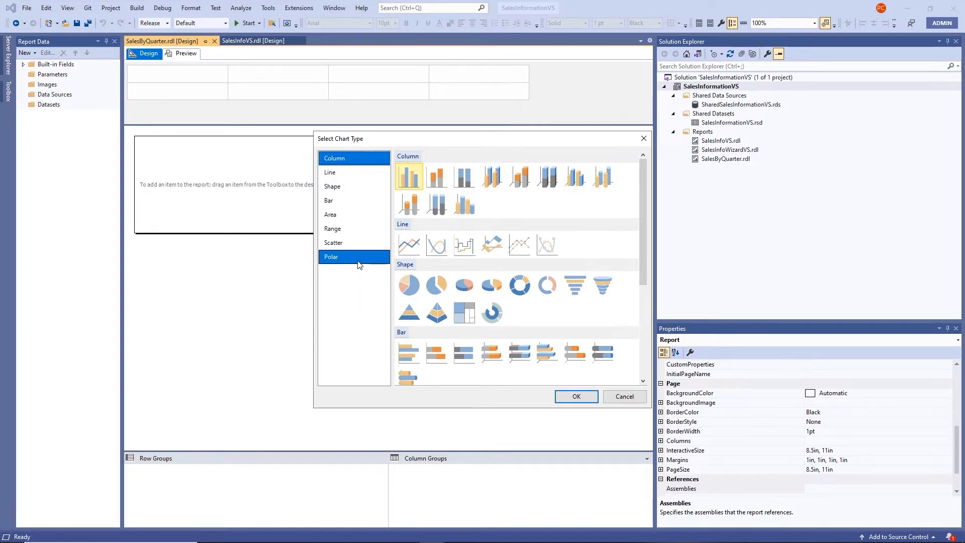
{"action": "left_click", "coordinate": [354, 189]}
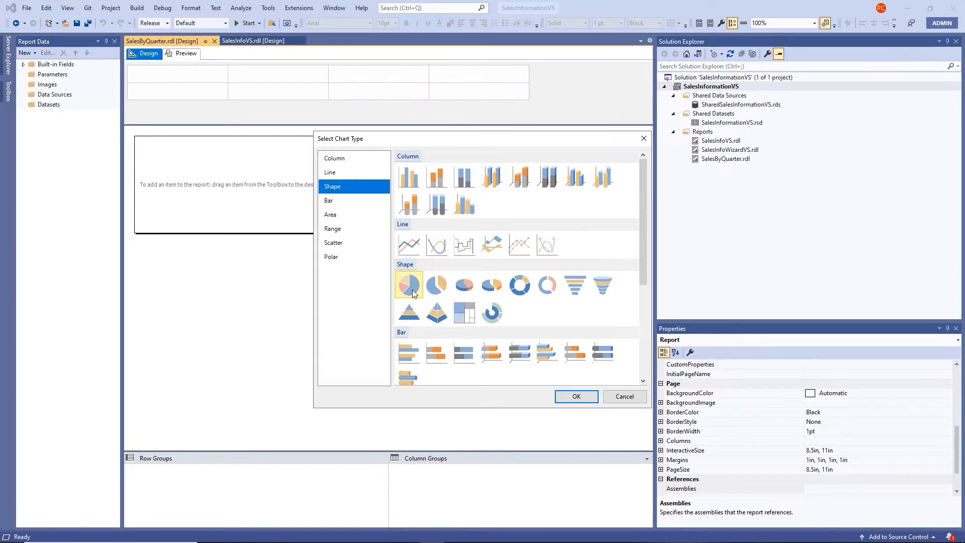
{"action": "left_click", "coordinate": [576, 397]}
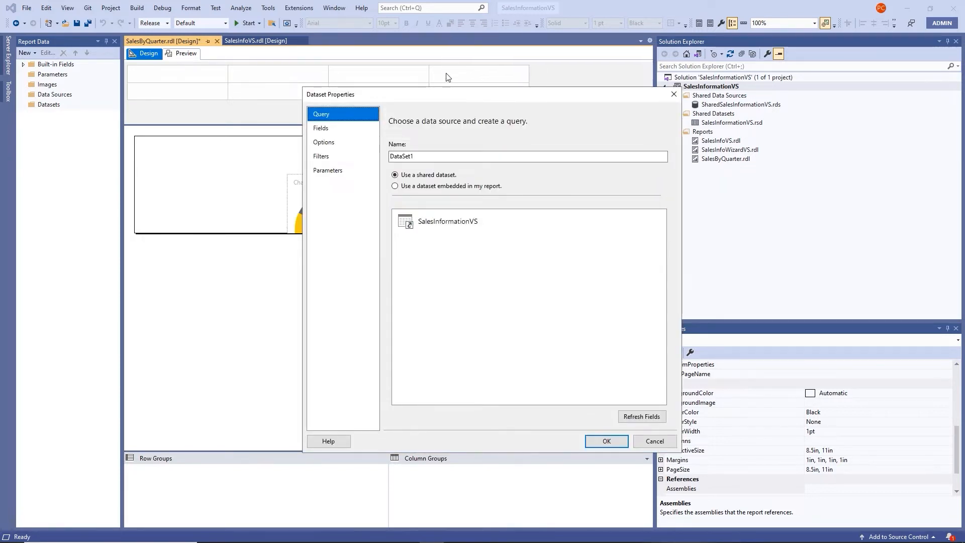
Name the chart's dataset QuarterlyChart and make it a dataset embedded in the report
{"action": "left_click_drag", "start_coordinate": [455, 97], "coordinate": [398, 94]}
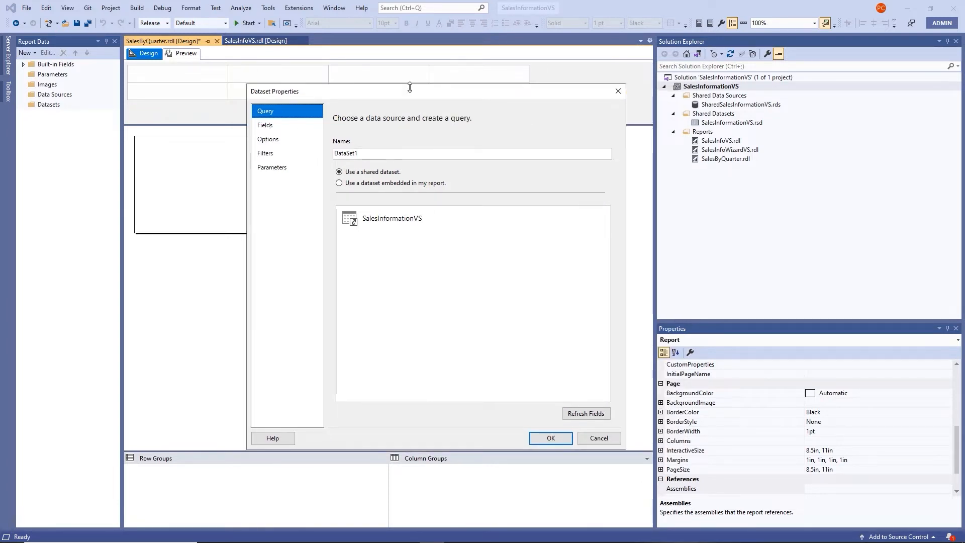
{"action": "double_click", "coordinate": [368, 157]}
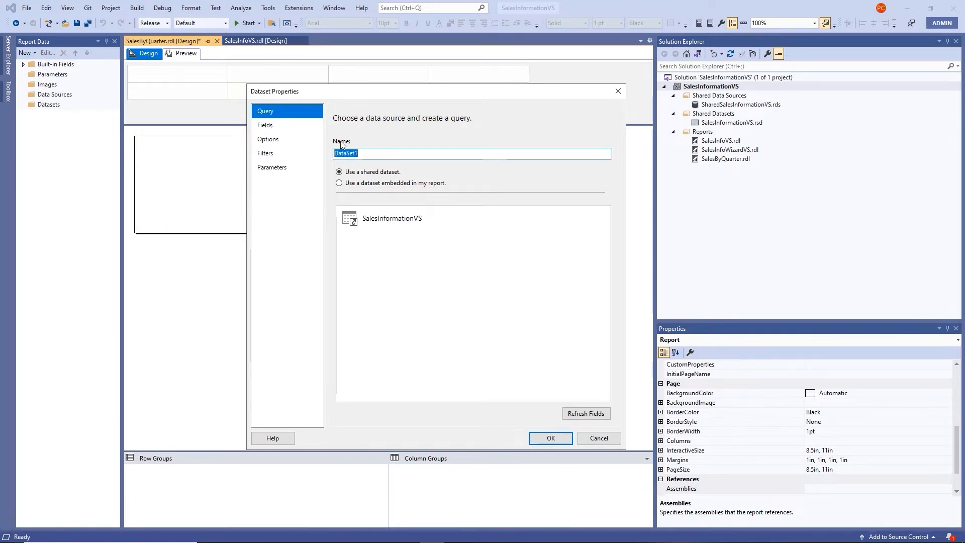
{"action": "type", "text": "QuarterlyChart"}
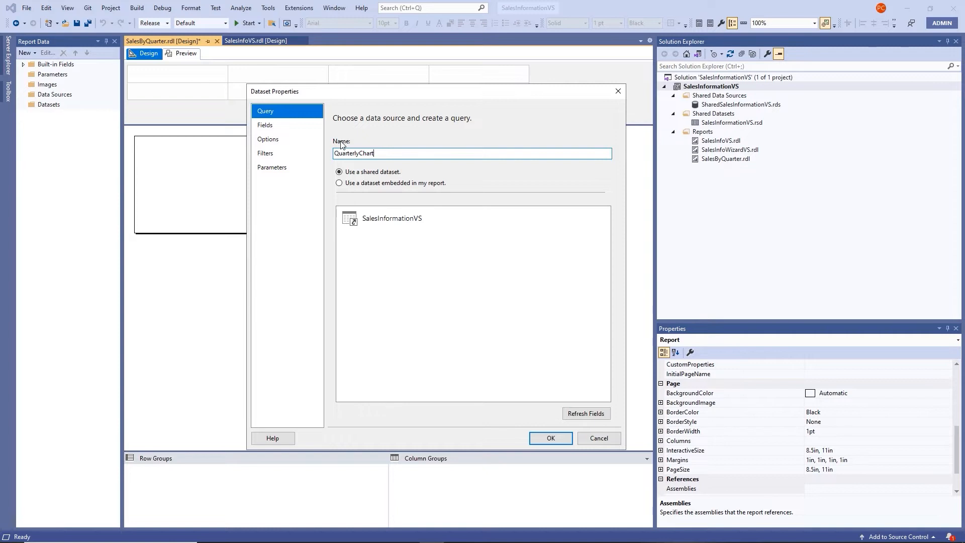
{"action": "left_click", "coordinate": [342, 185]}
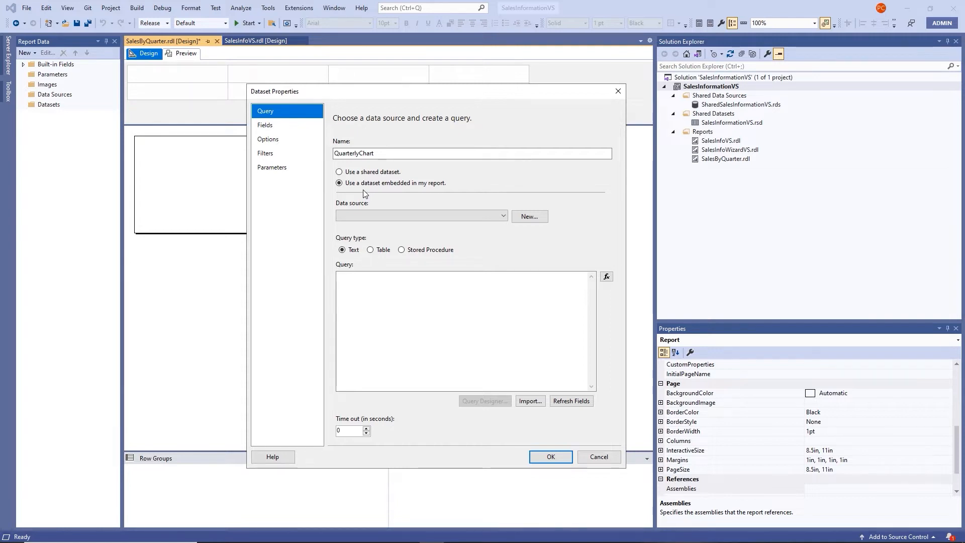
{"action": "key", "text": "Tab"}
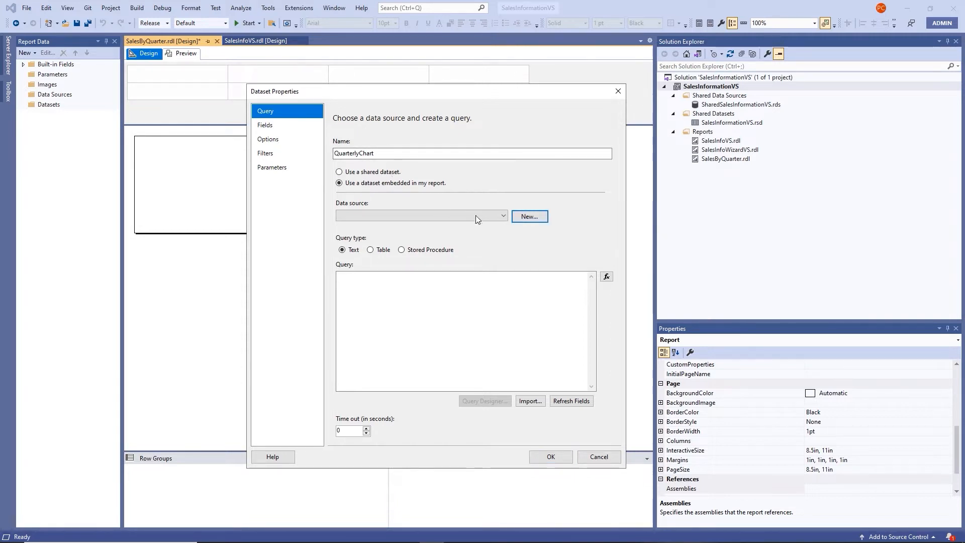
Create a data source named ChartData for the dataset that references the shared data source SharedSalesInformationVS
{"action": "left_click", "coordinate": [534, 219]}
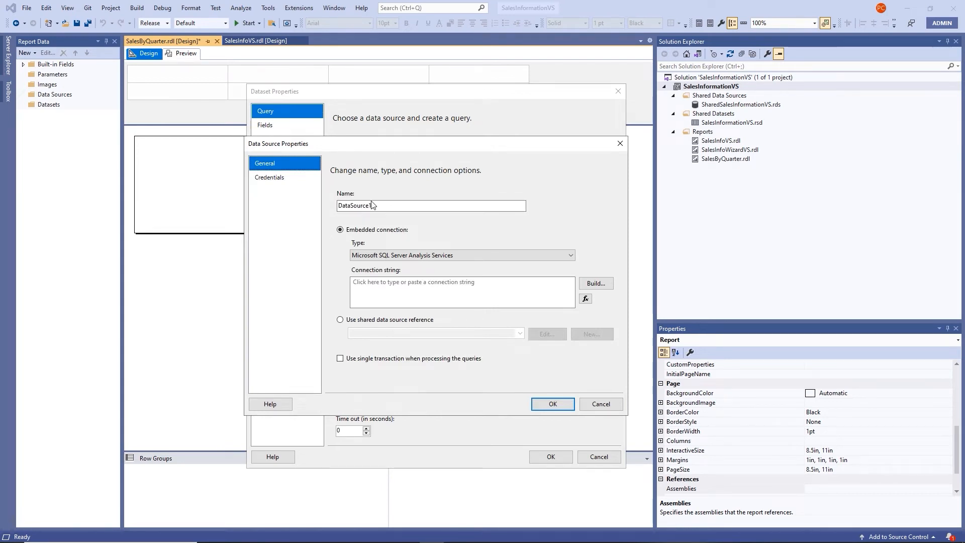
{"action": "double_click", "coordinate": [343, 205]}
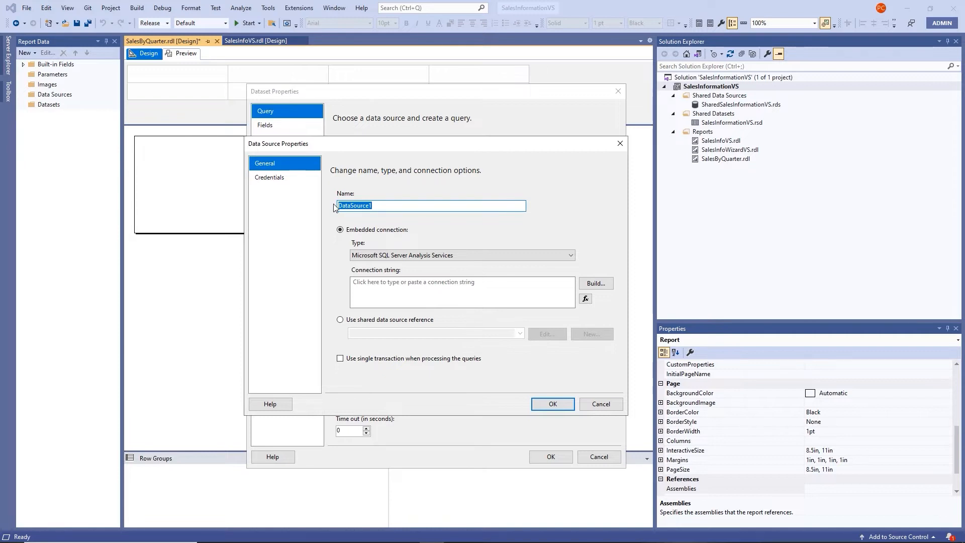
{"action": "type", "text": "ChartData"}
{"action": "left_click", "coordinate": [341, 320]}
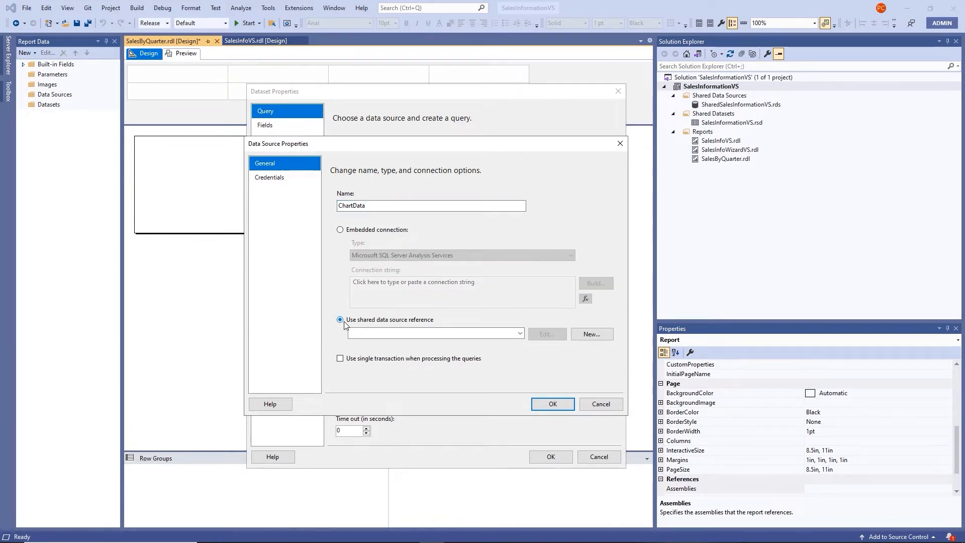
{"action": "left_click", "coordinate": [520, 334]}
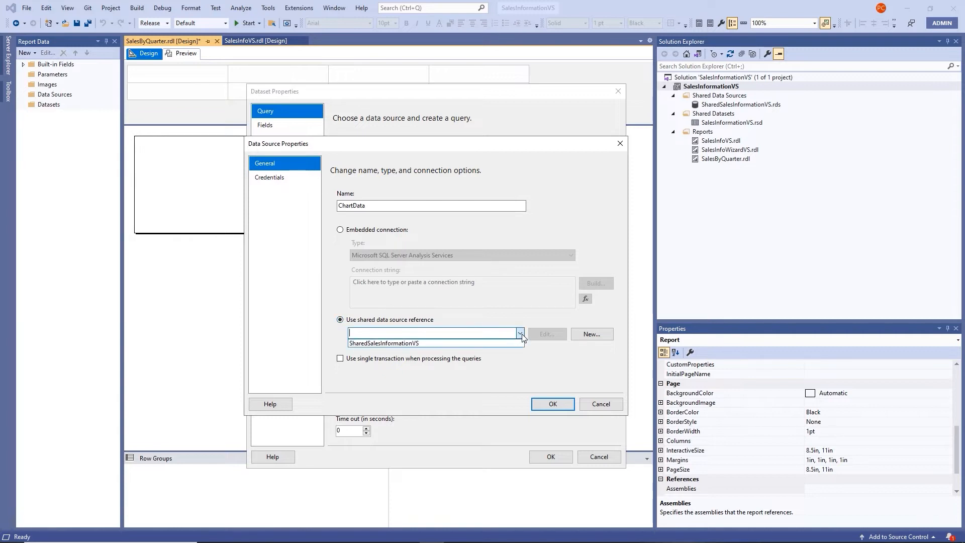
{"action": "left_click", "coordinate": [390, 344]}
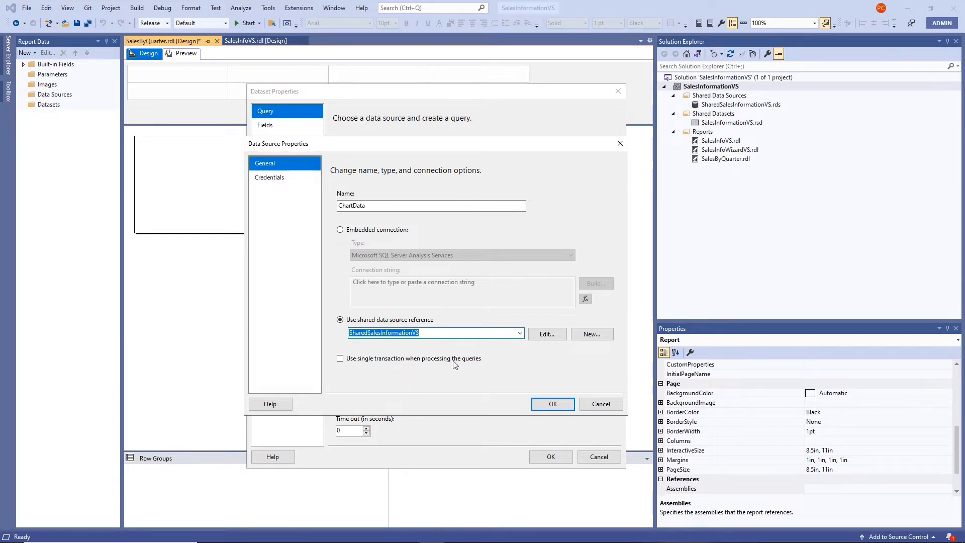
{"action": "left_click", "coordinate": [551, 404]}
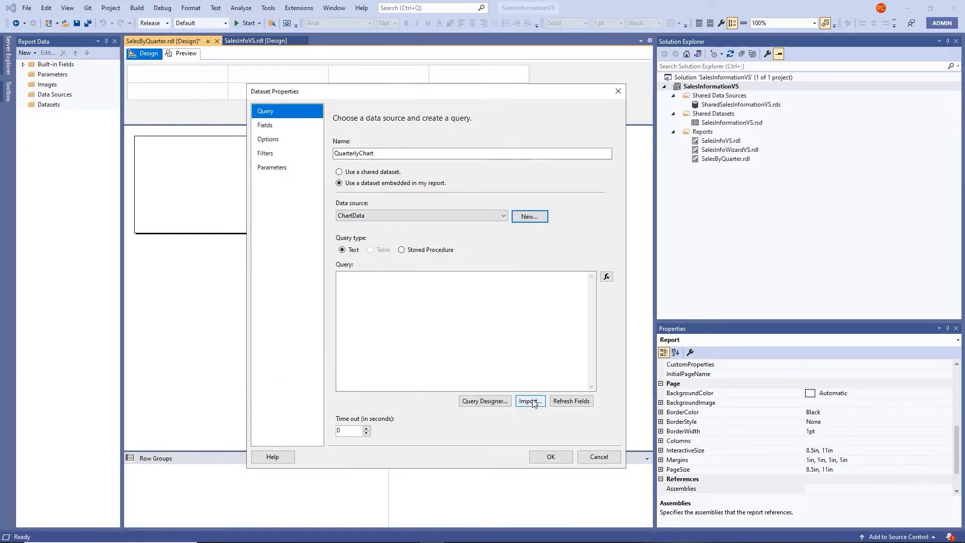
Paste the copied sales orders SQL query into the QuarterlyChart dataset as its text query and accept the dataset
{"action": "left_click", "coordinate": [378, 285]}
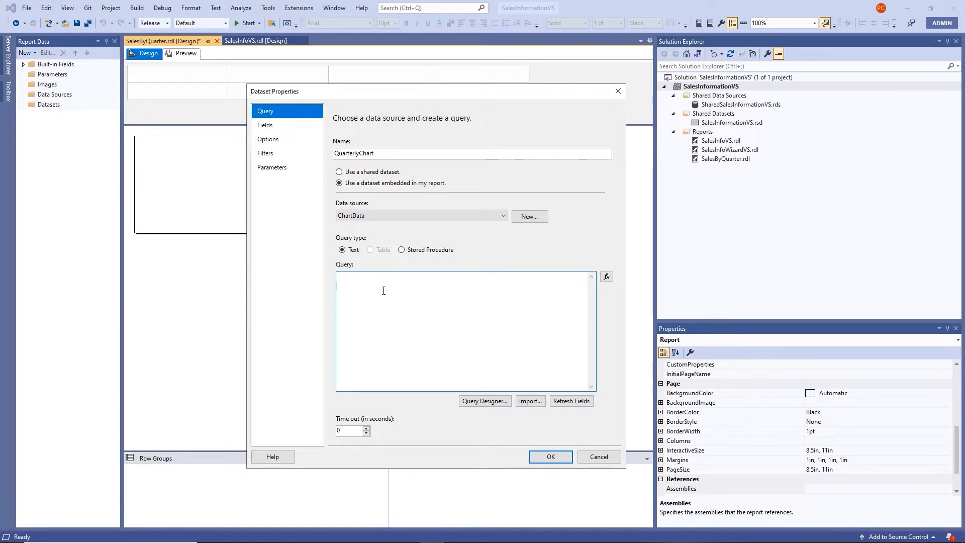
{"action": "key", "text": "ctrl+v"}
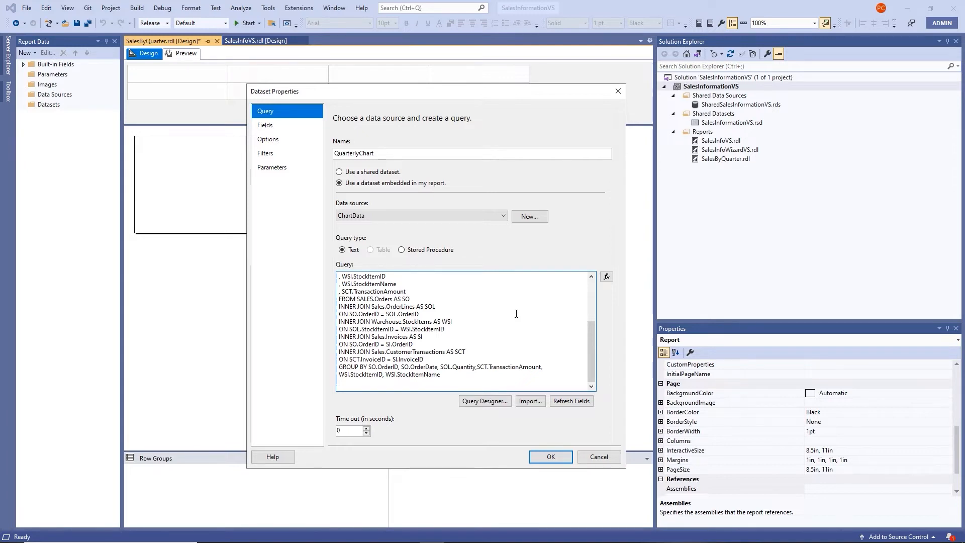
{"action": "left_click", "coordinate": [549, 463]}
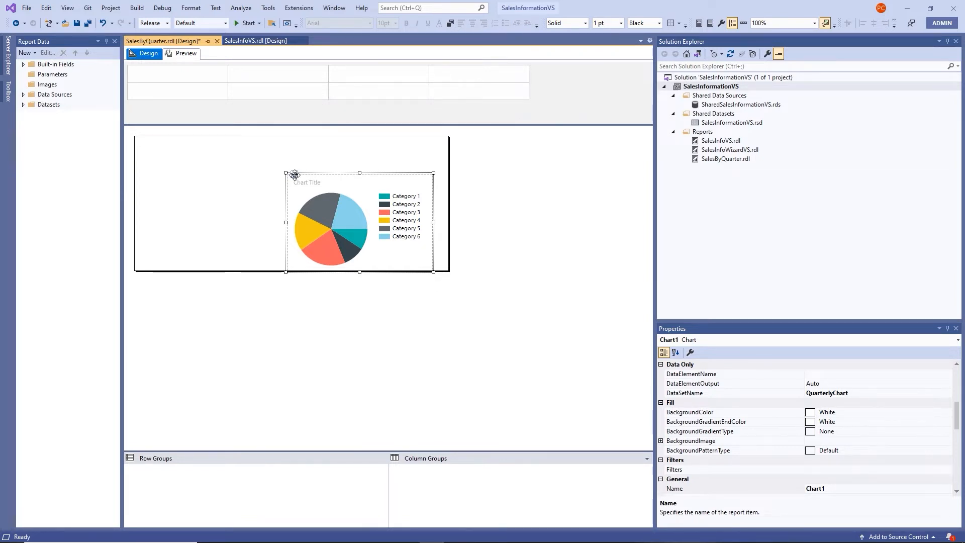
Move the pie chart to the report body's upper-left corner and enlarge it to fill the body
{"action": "left_click_drag", "start_coordinate": [294, 174], "coordinate": [143, 138]}
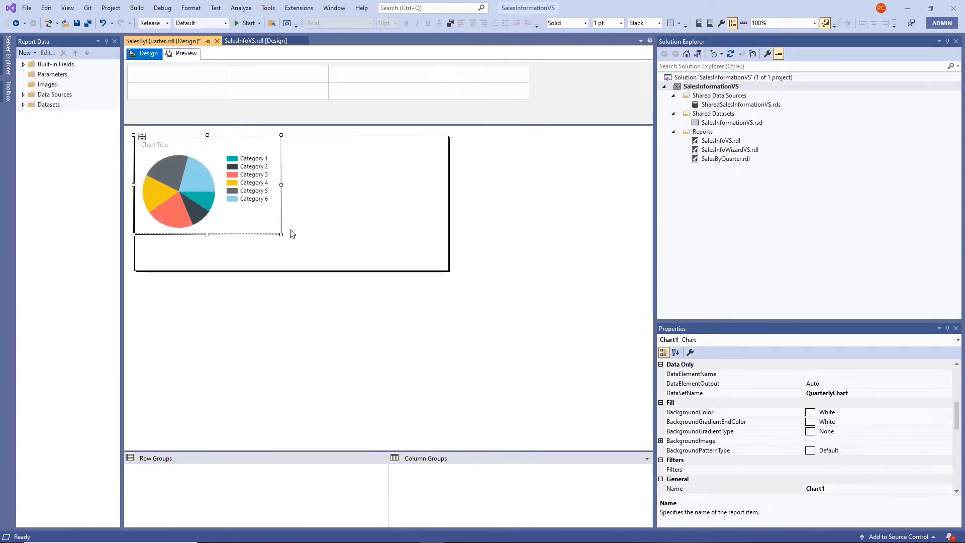
{"action": "left_click_drag", "start_coordinate": [281, 234], "coordinate": [429, 269]}
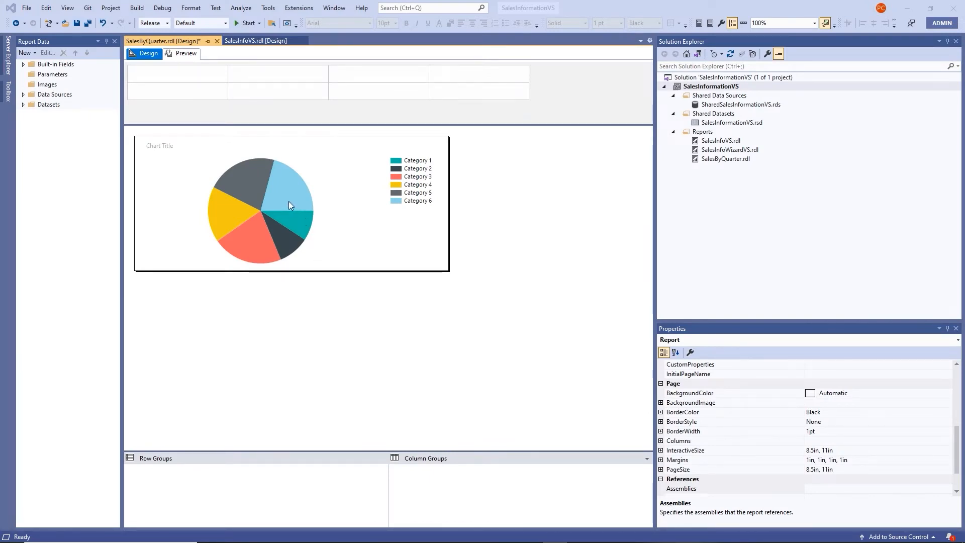
Add the TransactionAmount field to the pie chart's values and select its Sum(TransactionAmount) entry
{"action": "left_click", "coordinate": [273, 203]}
{"action": "left_click", "coordinate": [273, 203]}
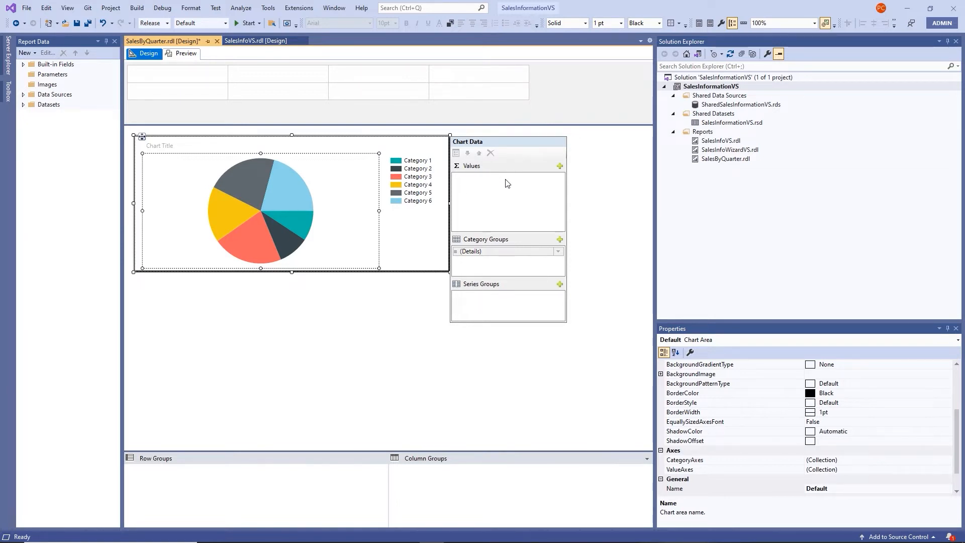
{"action": "left_click", "coordinate": [559, 167]}
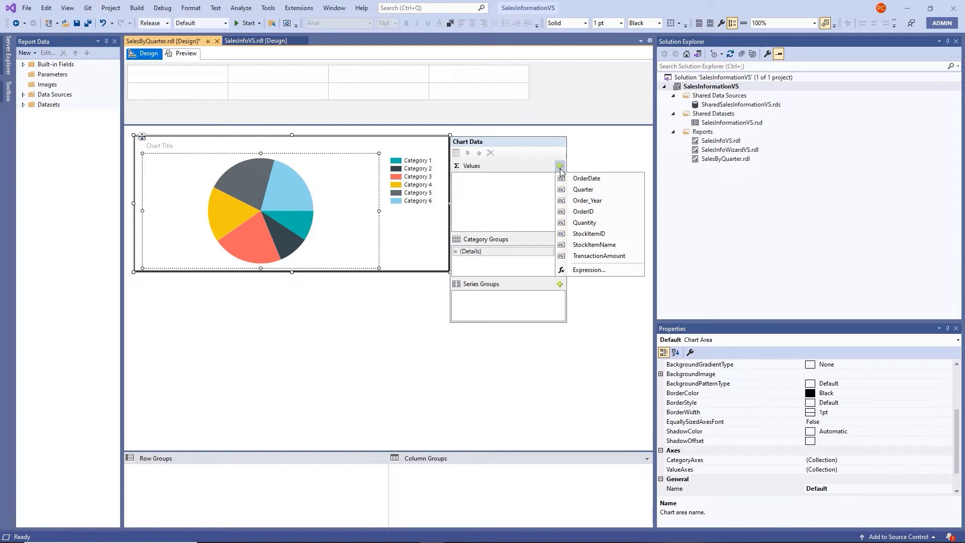
{"action": "left_click", "coordinate": [581, 257]}
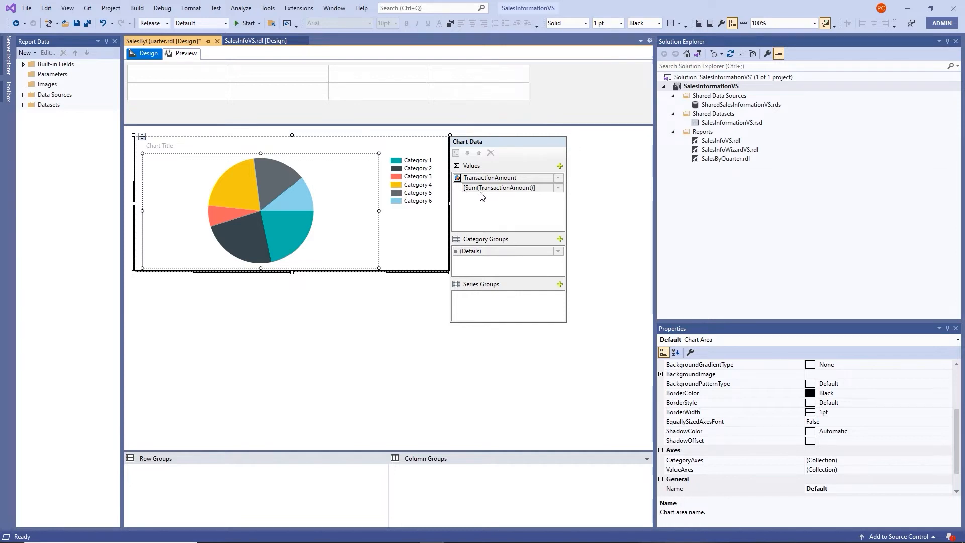
{"action": "left_click", "coordinate": [558, 188]}
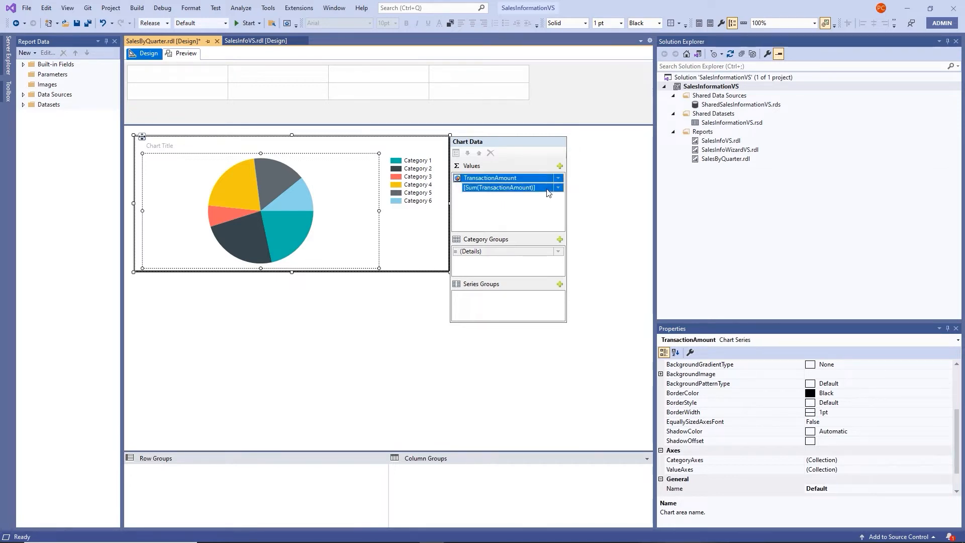
Check the aggregate options for the Sum(TransactionAmount) value and add the Quarter field as the chart's category group
{"action": "left_click", "coordinate": [558, 189]}
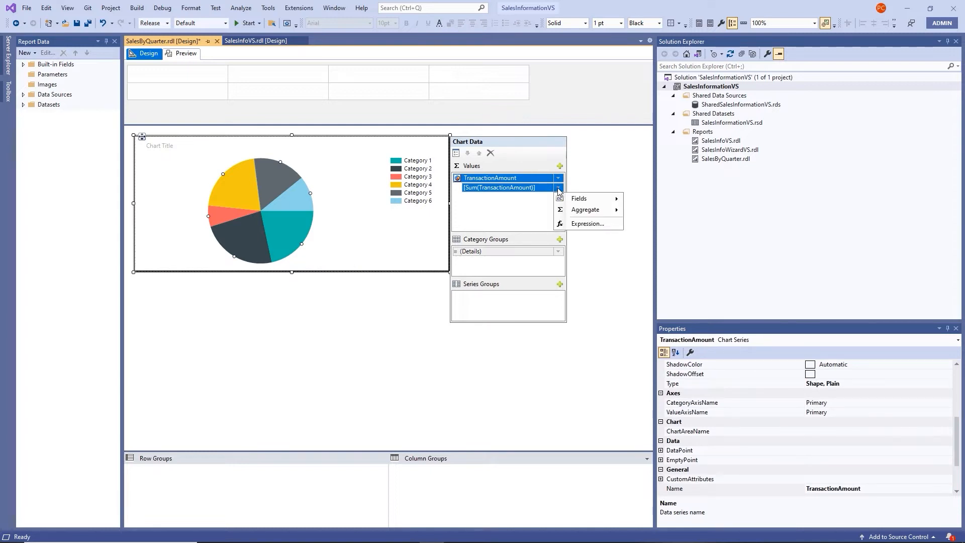
{"action": "left_click", "coordinate": [502, 200]}
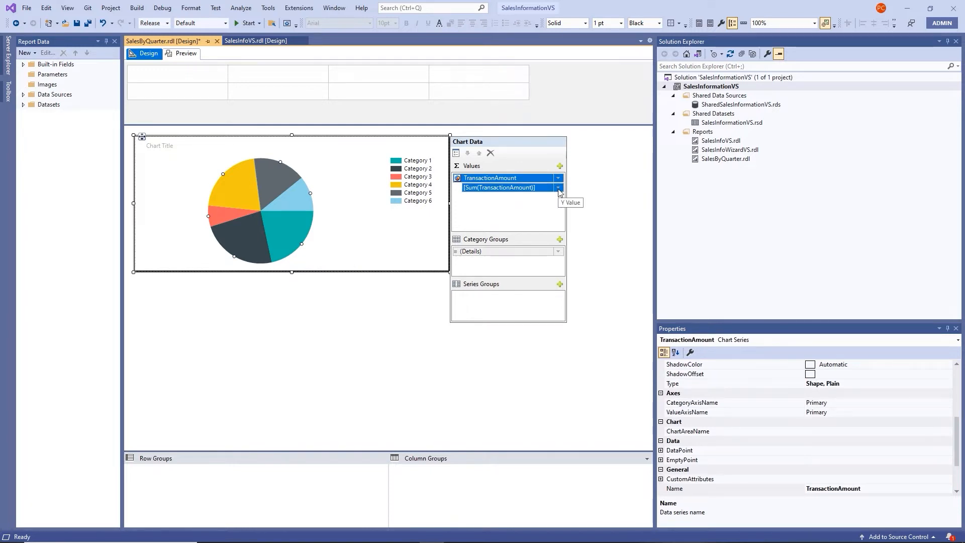
{"action": "left_click", "coordinate": [558, 188]}
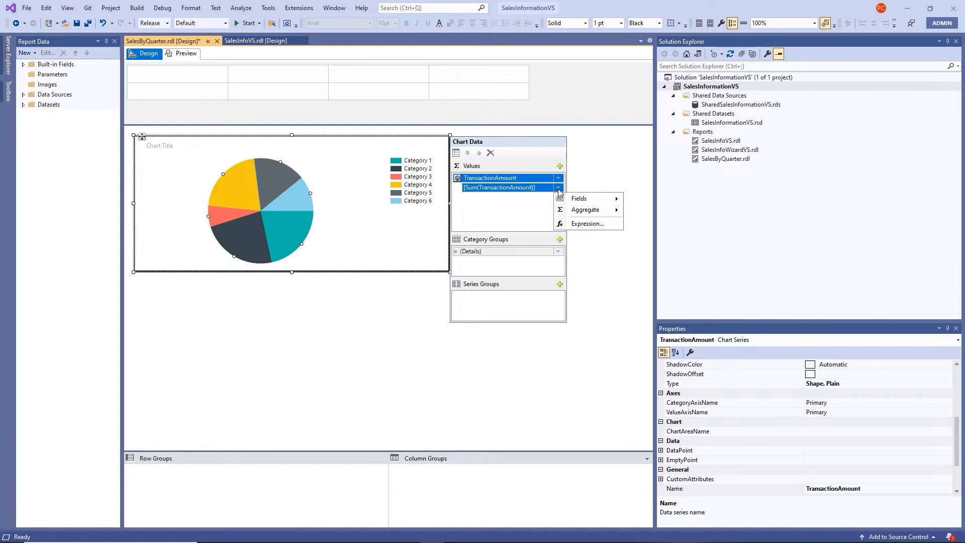
{"action": "mouse_move", "coordinate": [574, 214]}
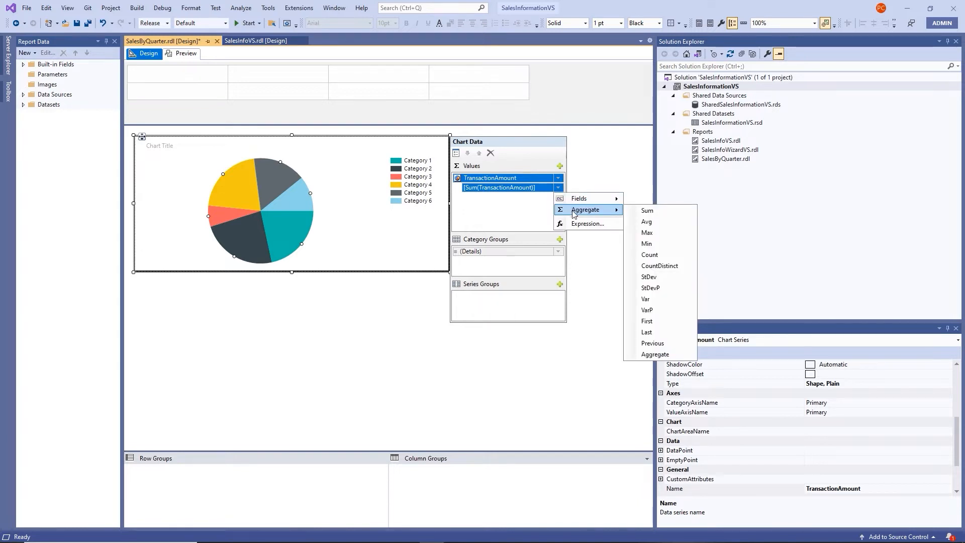
{"action": "left_click", "coordinate": [500, 212]}
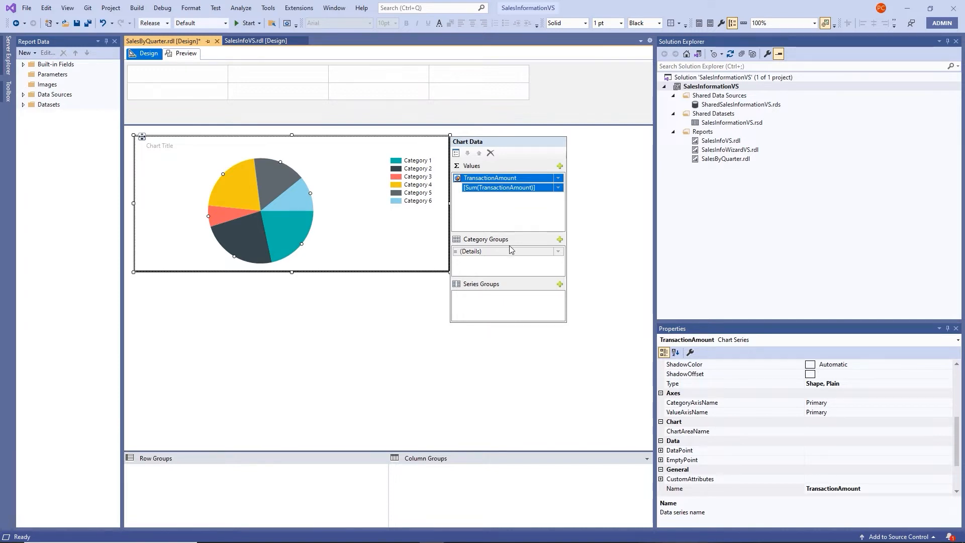
{"action": "left_click", "coordinate": [560, 240]}
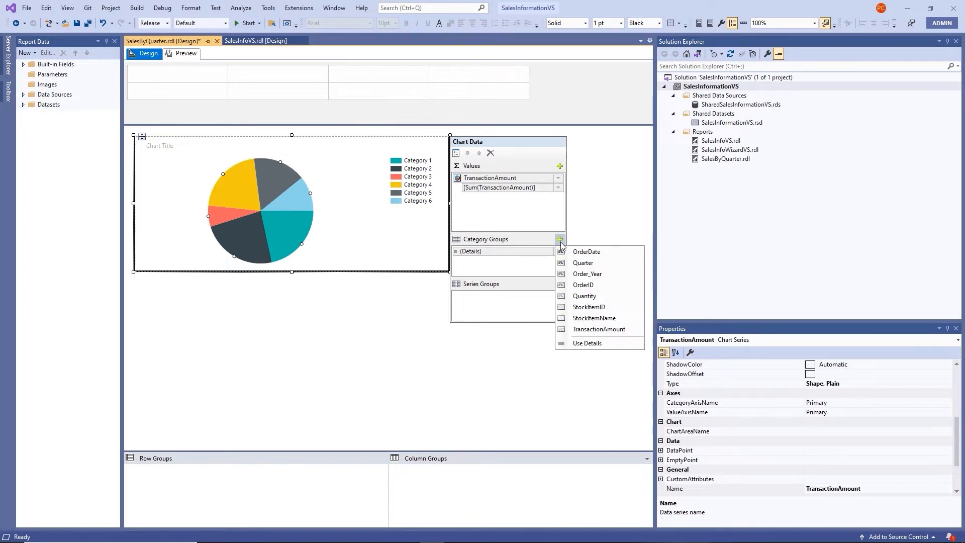
{"action": "left_click", "coordinate": [575, 265]}
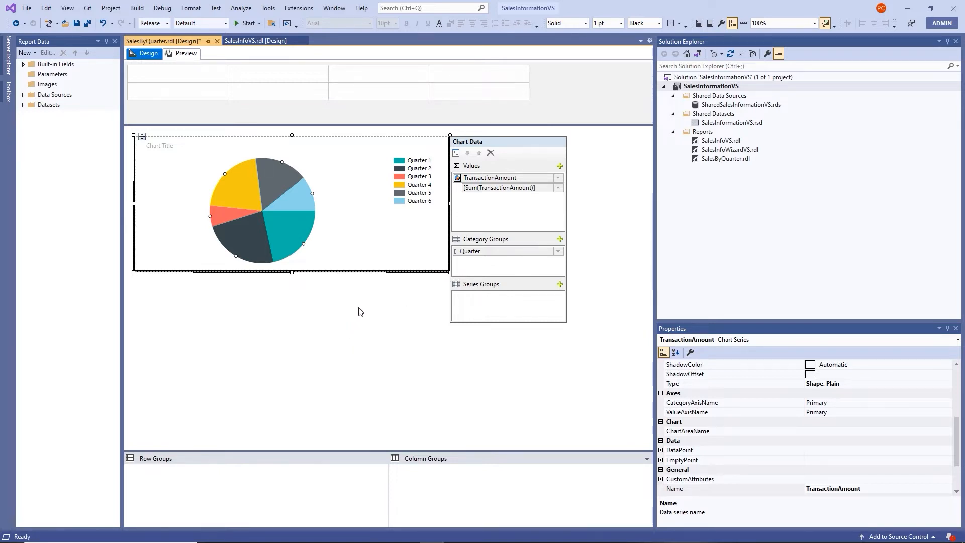
Change the pie chart's title to Quarterly Sales
{"action": "left_click", "coordinate": [158, 149]}
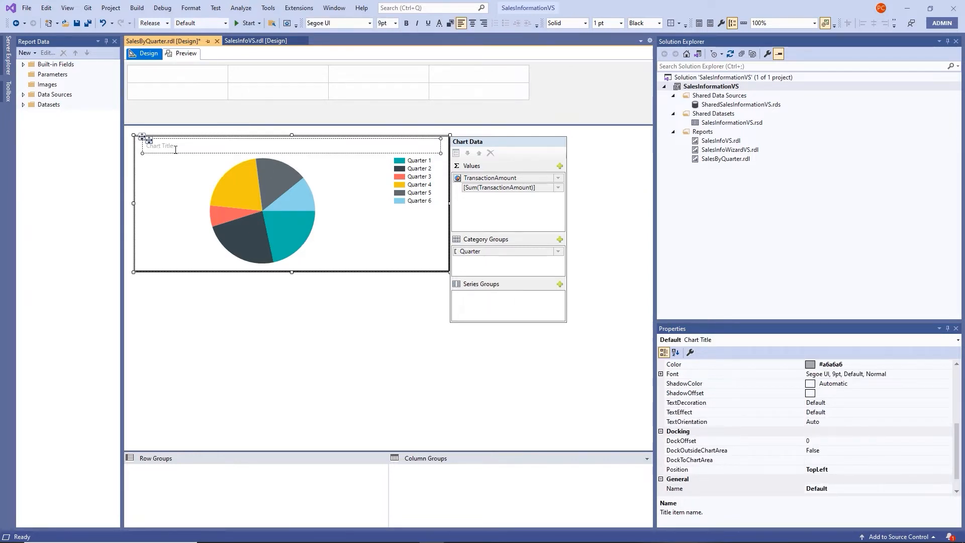
{"action": "left_click", "coordinate": [175, 149]}
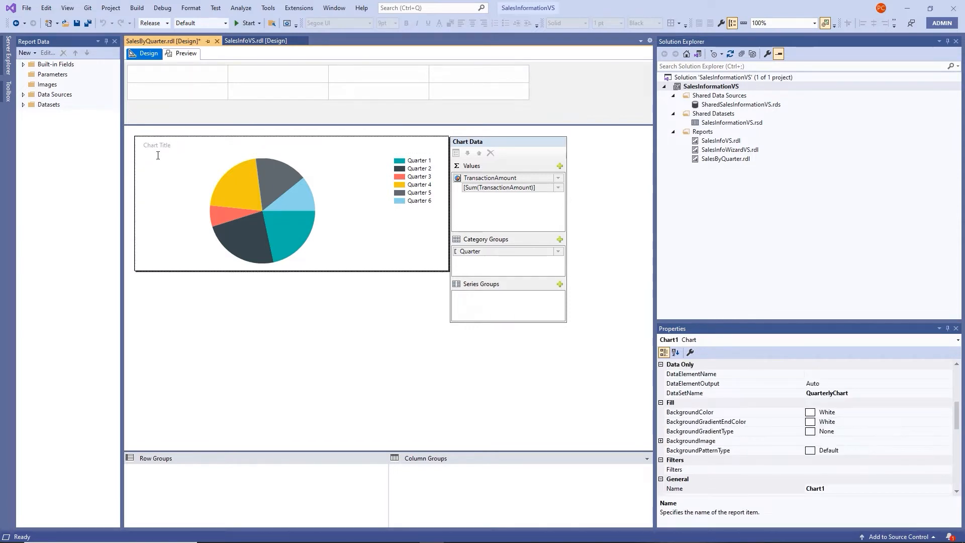
{"action": "double_click", "coordinate": [156, 146]}
{"action": "key", "text": "Escape"}
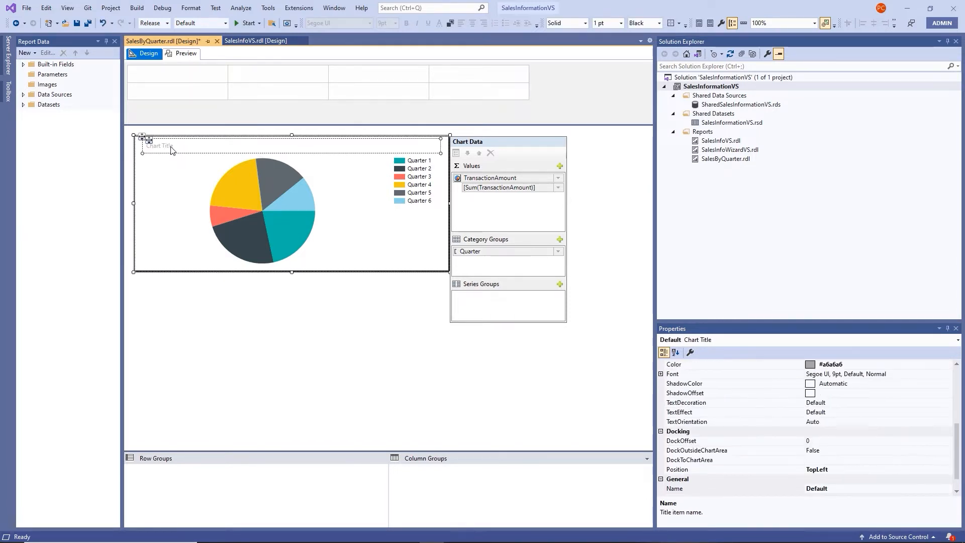
{"action": "left_click", "coordinate": [181, 146]}
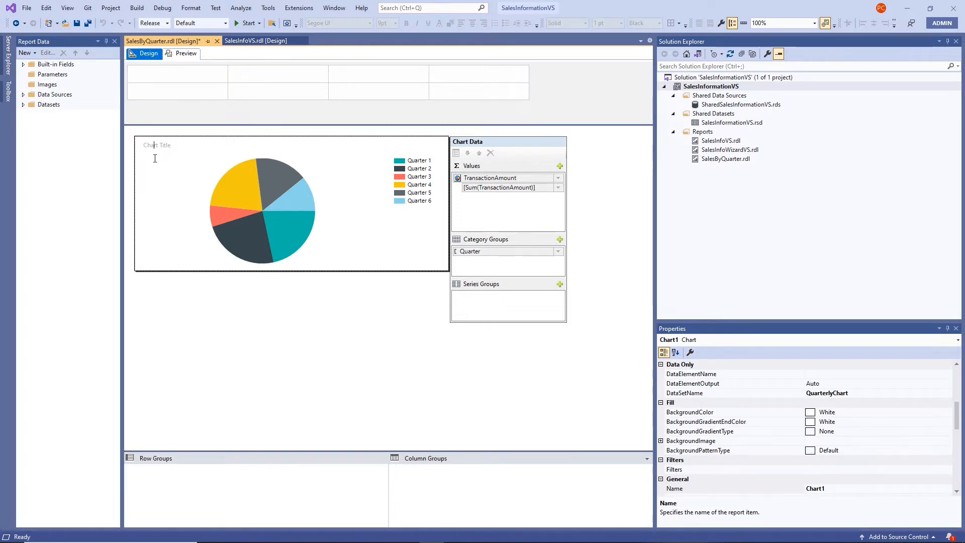
{"action": "double_click", "coordinate": [152, 147]}
{"action": "left_click", "coordinate": [186, 149]}
{"action": "left_click", "coordinate": [203, 326]}
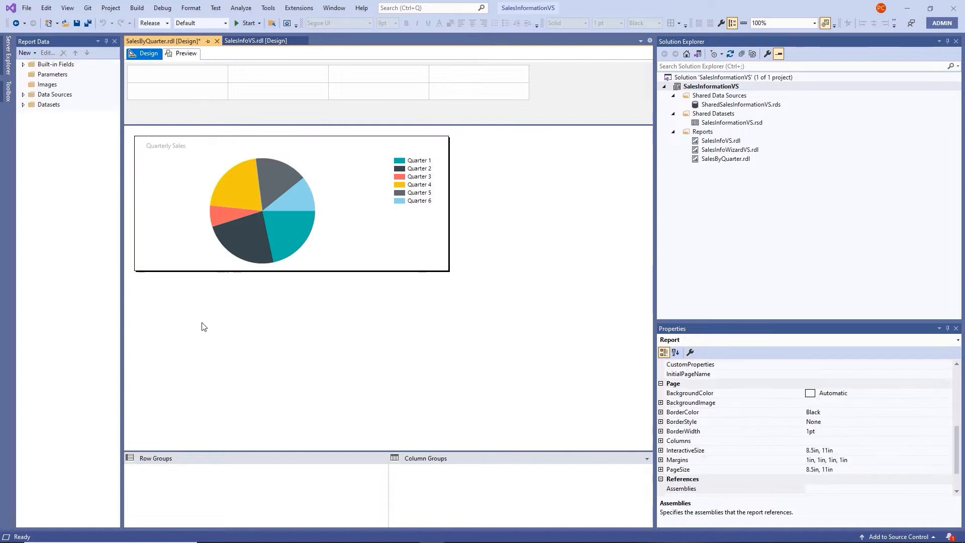
Preview the report, return to the design and show data labels on the pie slices
{"action": "left_click", "coordinate": [189, 57]}
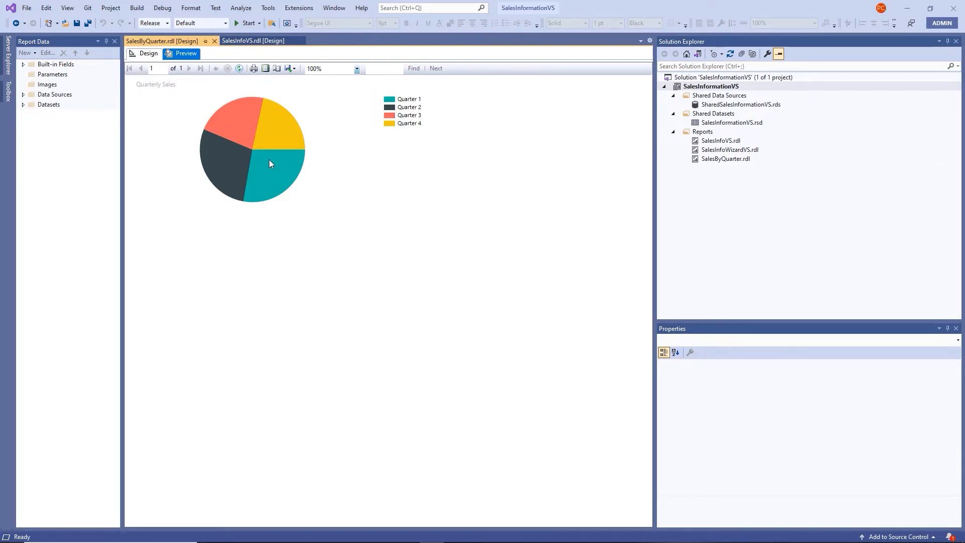
{"action": "left_click", "coordinate": [147, 55]}
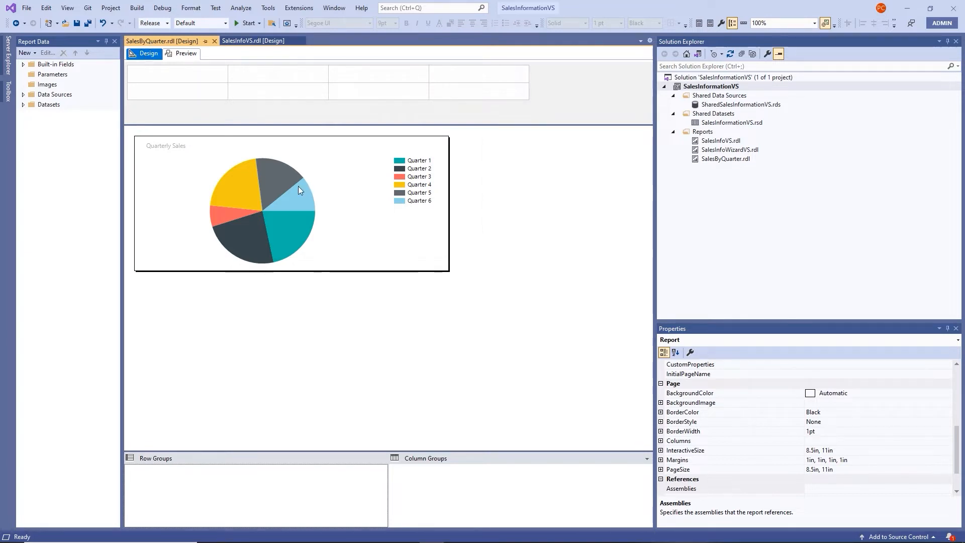
{"action": "right_click", "coordinate": [232, 203]}
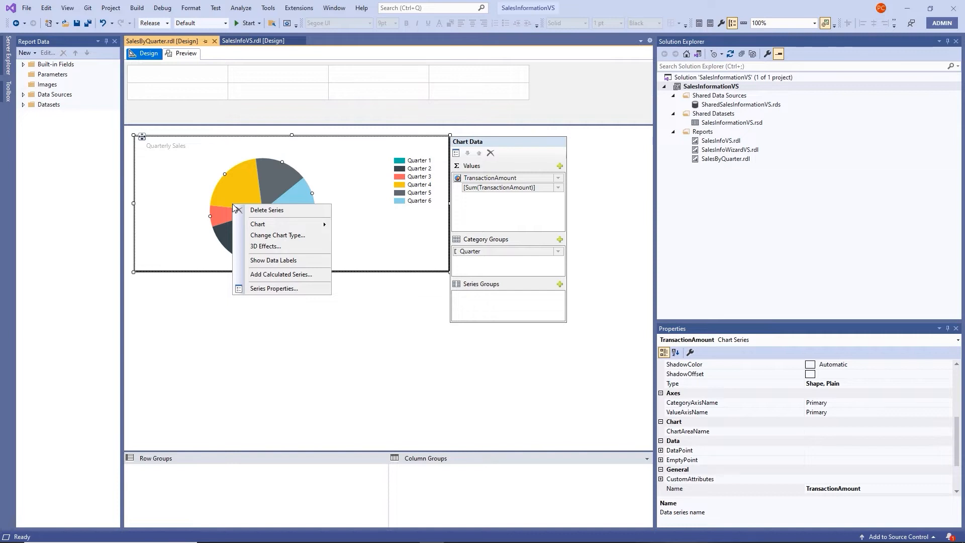
{"action": "left_click", "coordinate": [276, 260]}
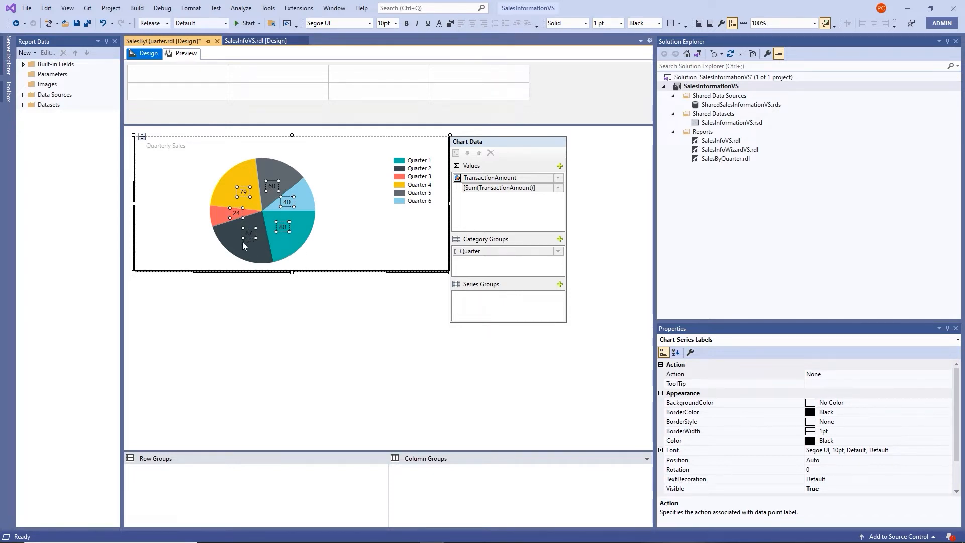
Give the TransactionAmount series a solid 2pt white border, preview the report and return to the design
{"action": "right_click", "coordinate": [271, 225]}
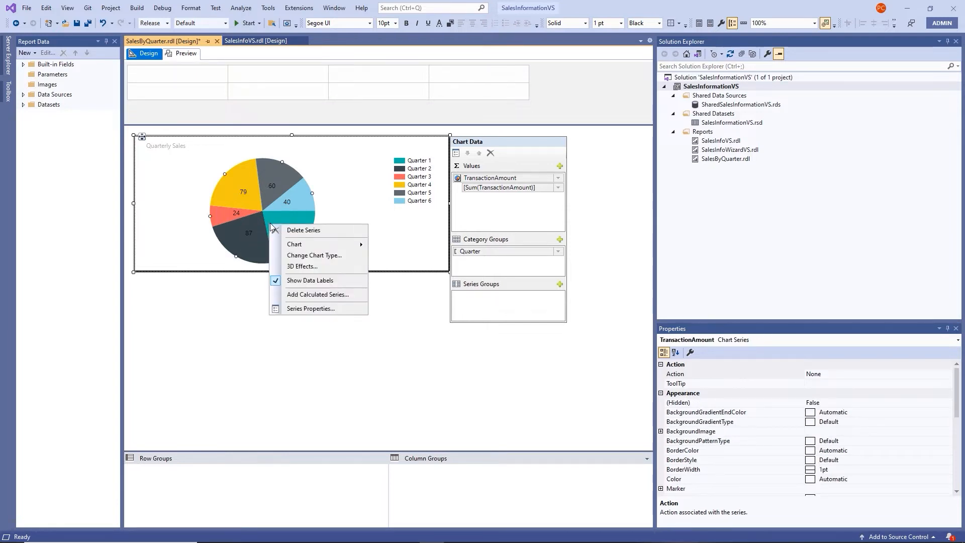
{"action": "left_click", "coordinate": [311, 308]}
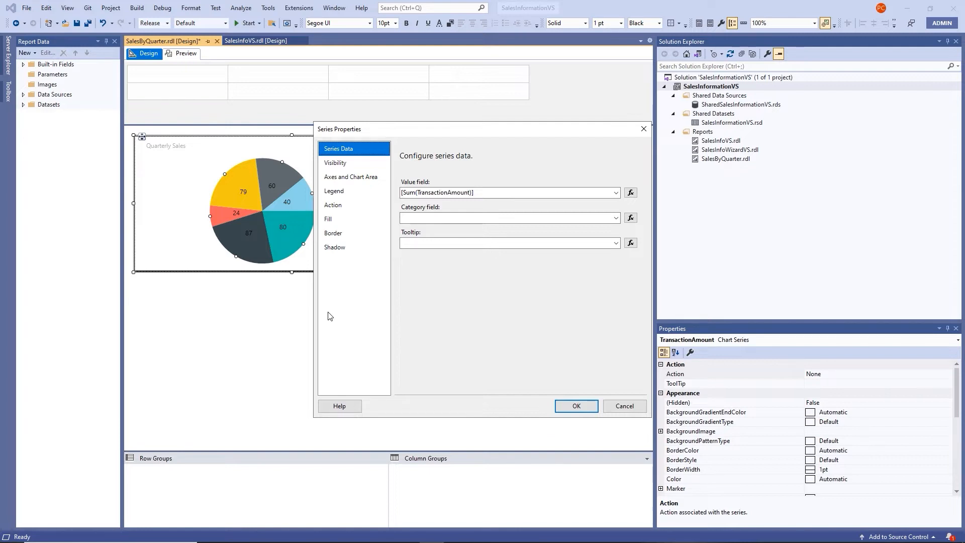
{"action": "left_click", "coordinate": [342, 237]}
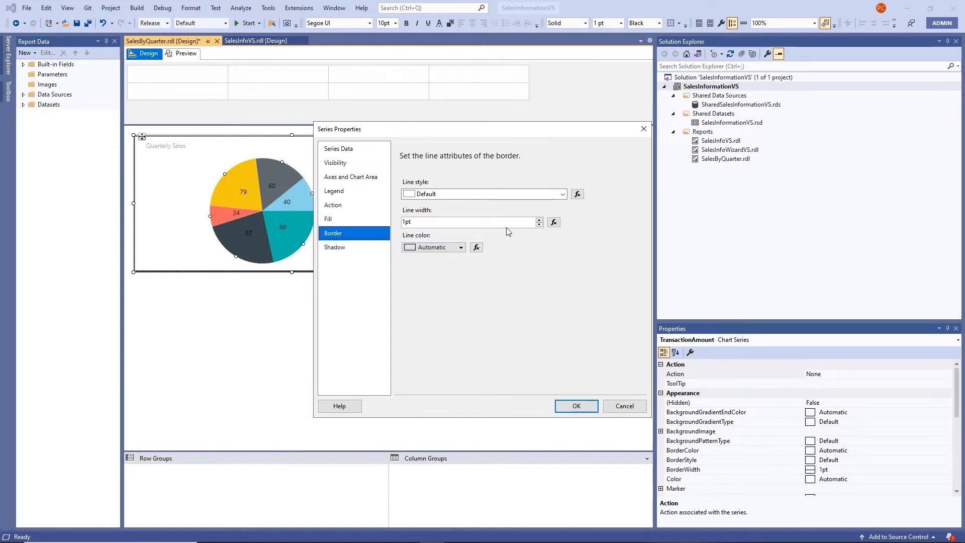
{"action": "left_click", "coordinate": [563, 195]}
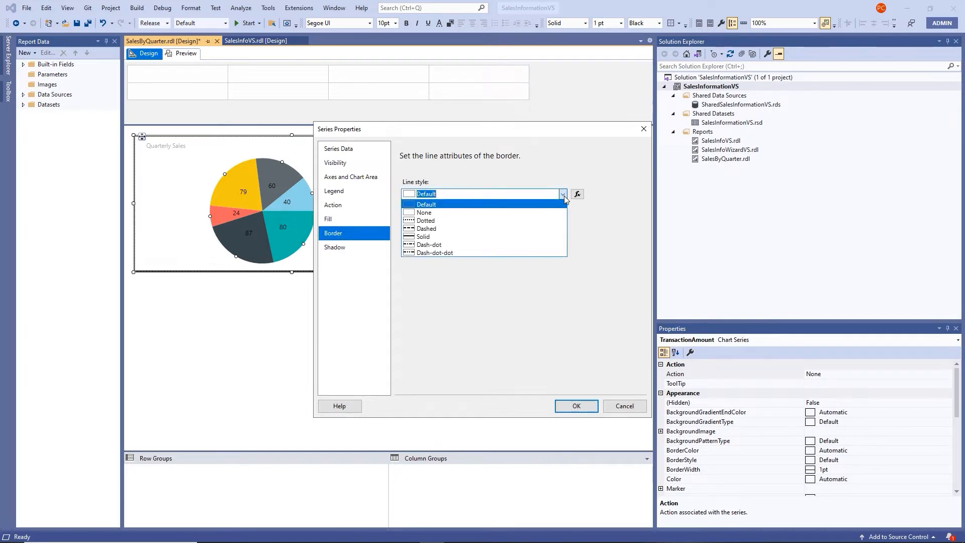
{"action": "left_click", "coordinate": [509, 240]}
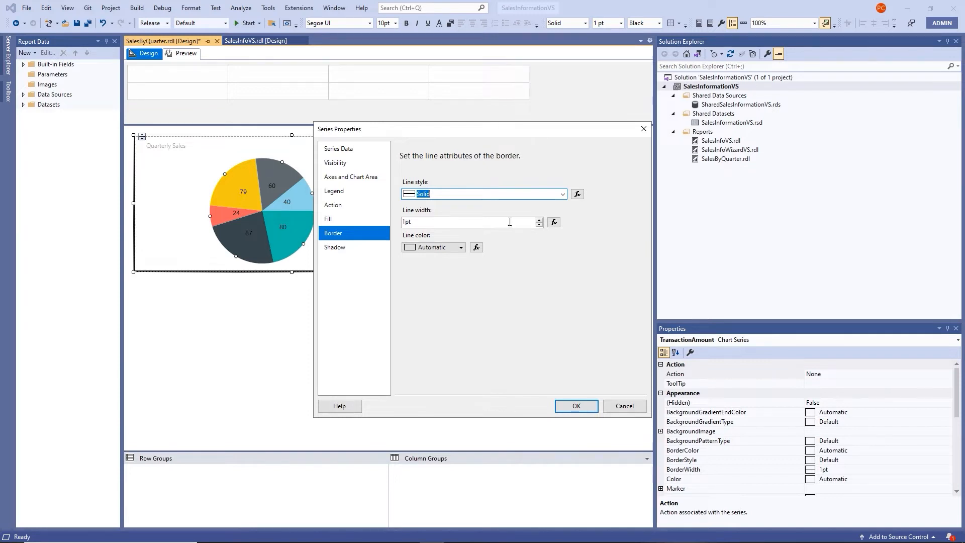
{"action": "left_click", "coordinate": [539, 220]}
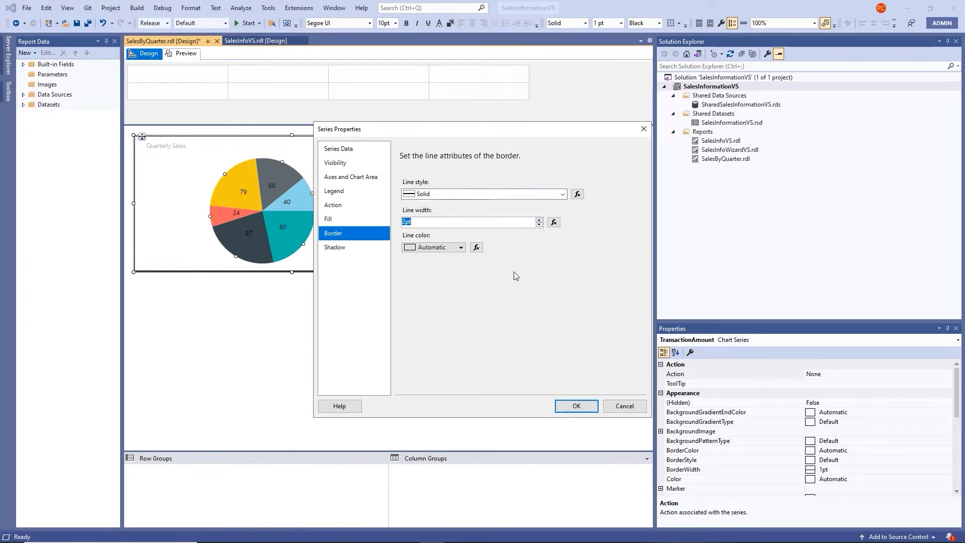
{"action": "left_click", "coordinate": [461, 248]}
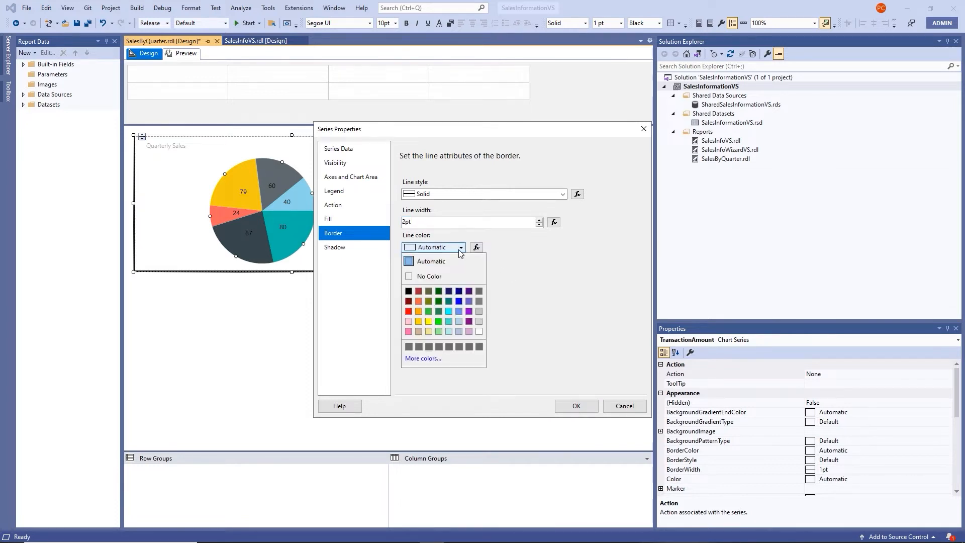
{"action": "left_click", "coordinate": [479, 332]}
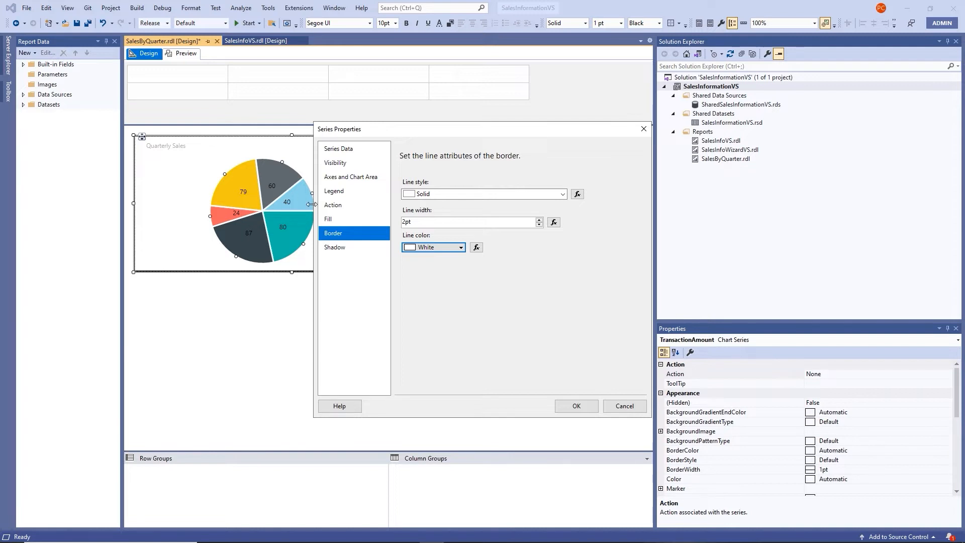
{"action": "left_click", "coordinate": [576, 405]}
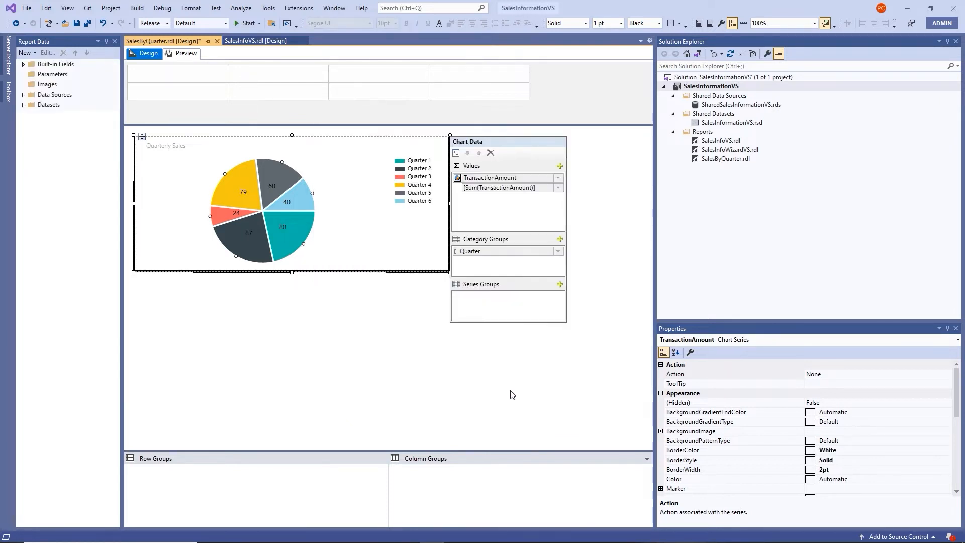
{"action": "left_click", "coordinate": [181, 54]}
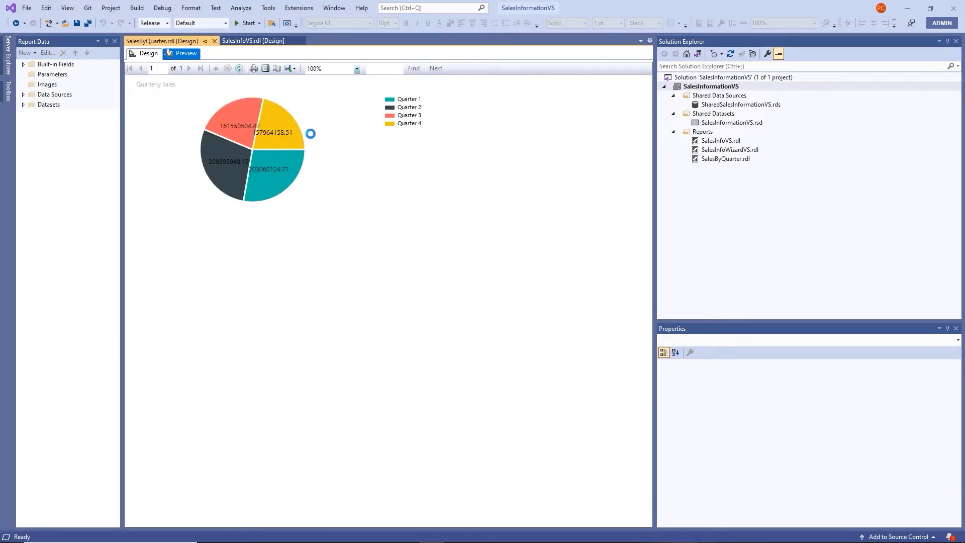
{"action": "left_click", "coordinate": [148, 53]}
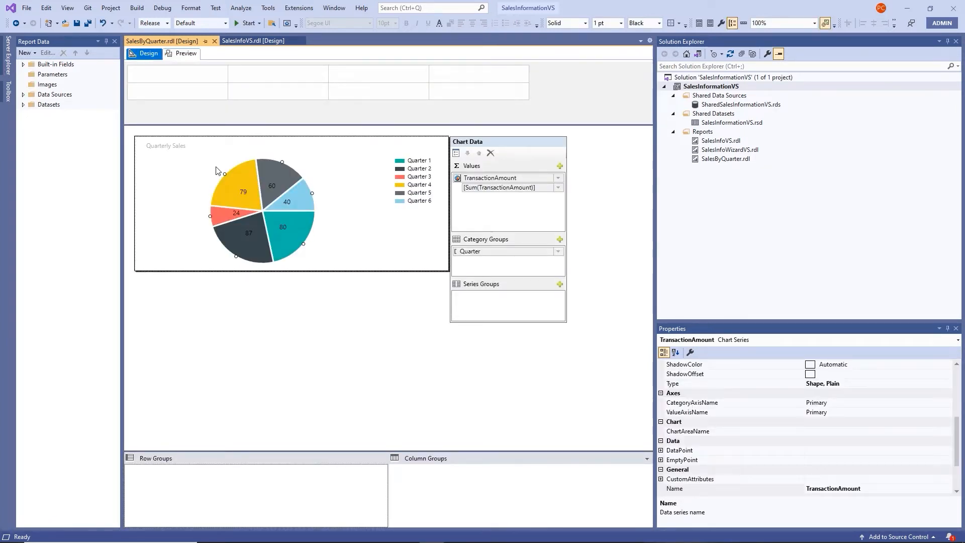
Set the font of the pie chart's data labels to white at 8pt in their series label properties
{"action": "left_click", "coordinate": [245, 192]}
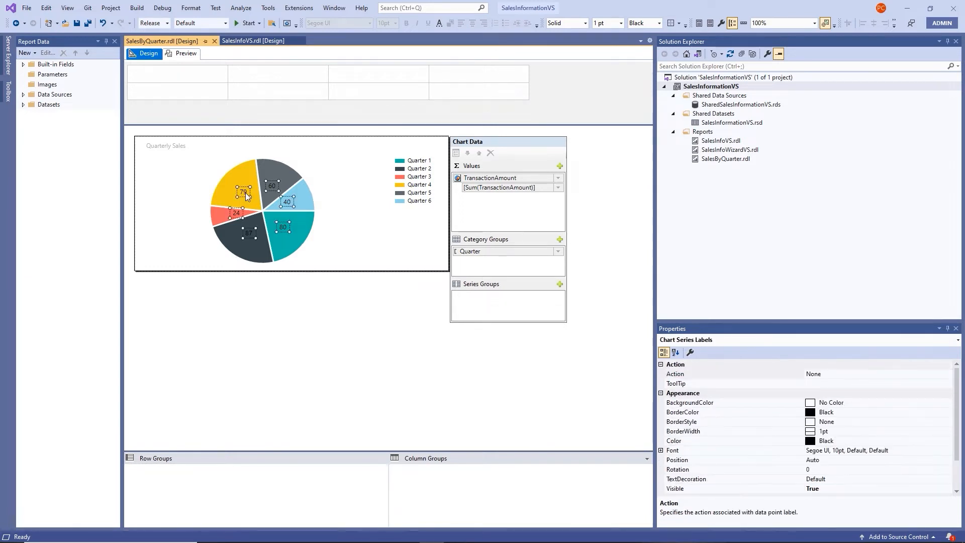
{"action": "right_click", "coordinate": [246, 196]}
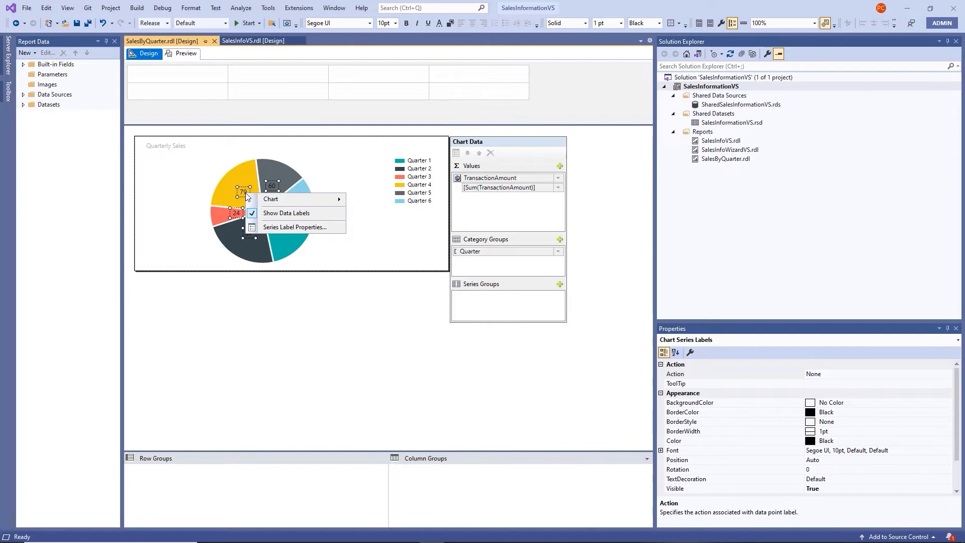
{"action": "left_click", "coordinate": [294, 229]}
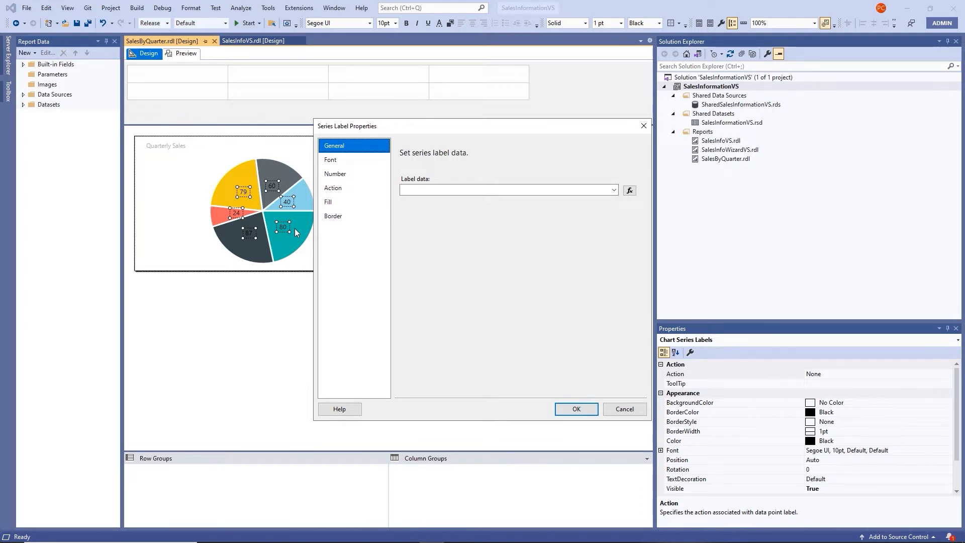
{"action": "left_click", "coordinate": [335, 166]}
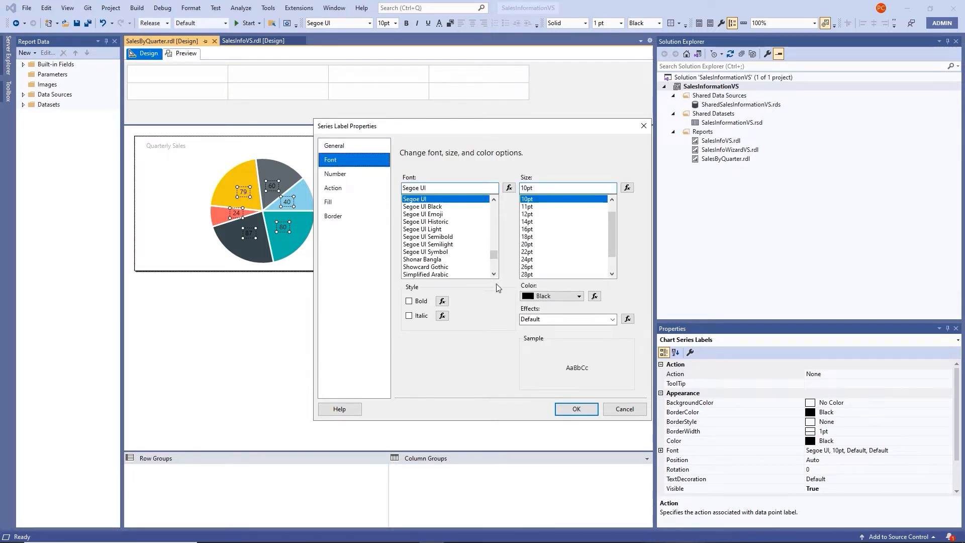
{"action": "left_click", "coordinate": [579, 297]}
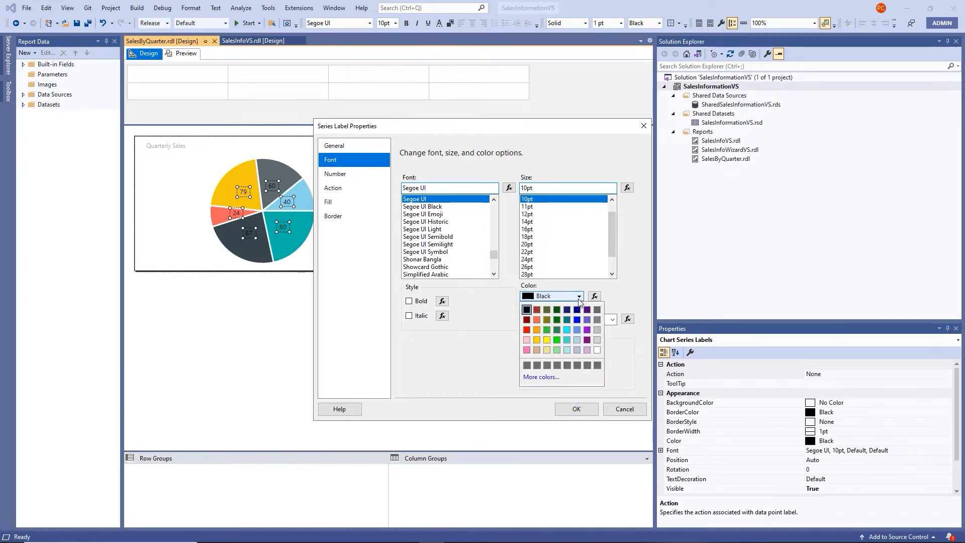
{"action": "left_click", "coordinate": [598, 350]}
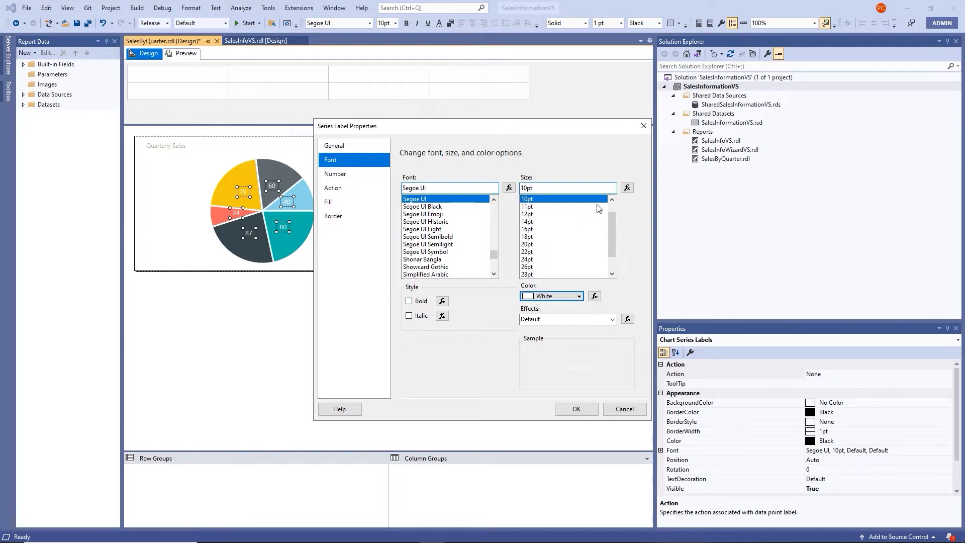
{"action": "left_click", "coordinate": [613, 204]}
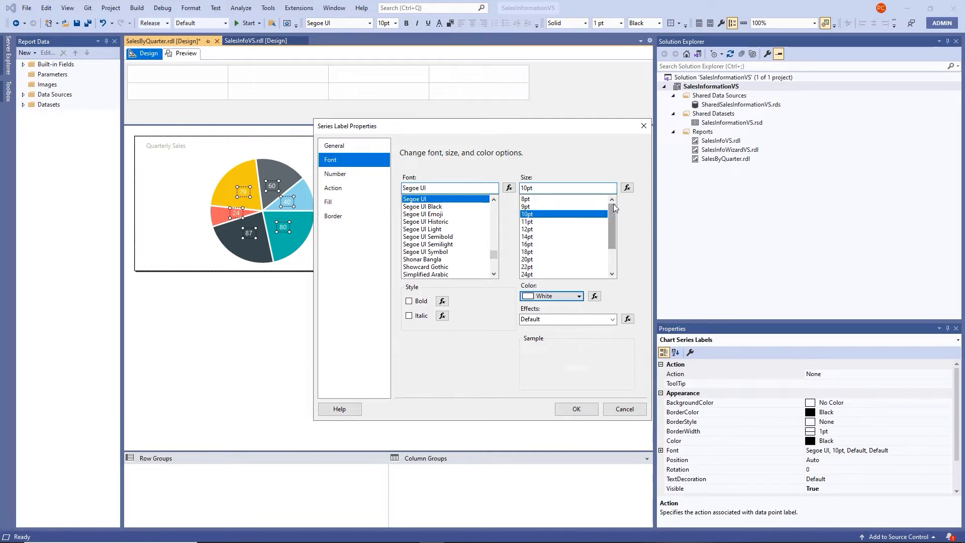
{"action": "left_click", "coordinate": [533, 201]}
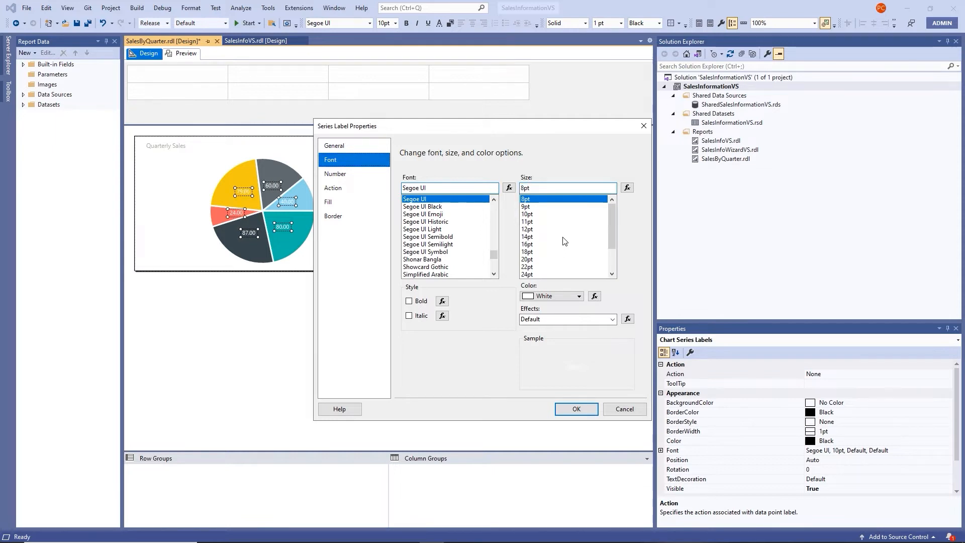
Set the pie chart data labels' number format to show values without decimals and apply the series label properties
{"action": "left_click", "coordinate": [345, 174]}
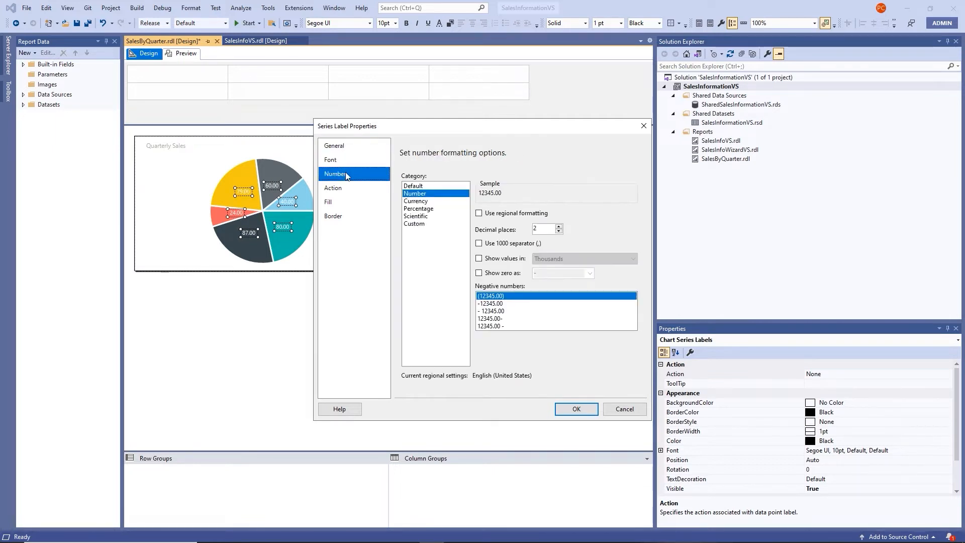
{"action": "left_click", "coordinate": [421, 186]}
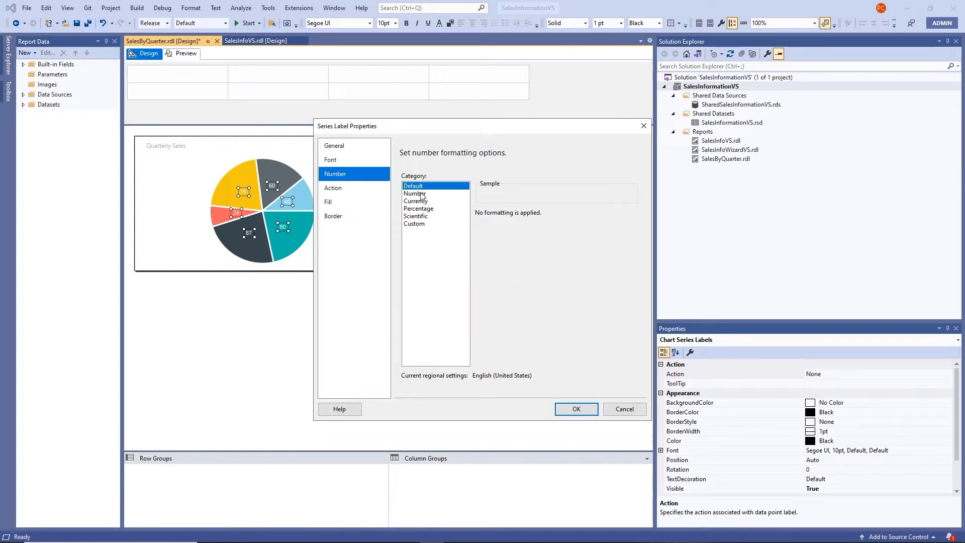
{"action": "left_click", "coordinate": [420, 195]}
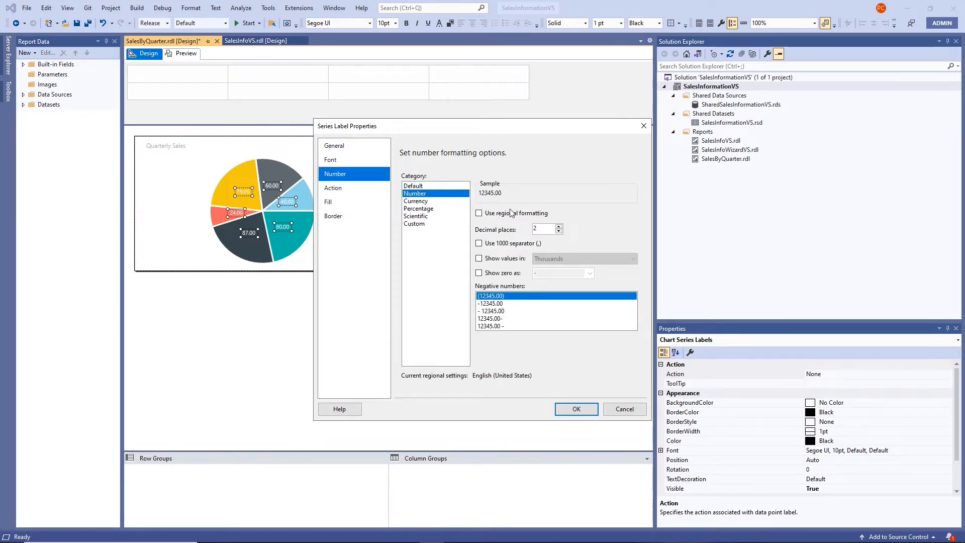
{"action": "left_click", "coordinate": [575, 409]}
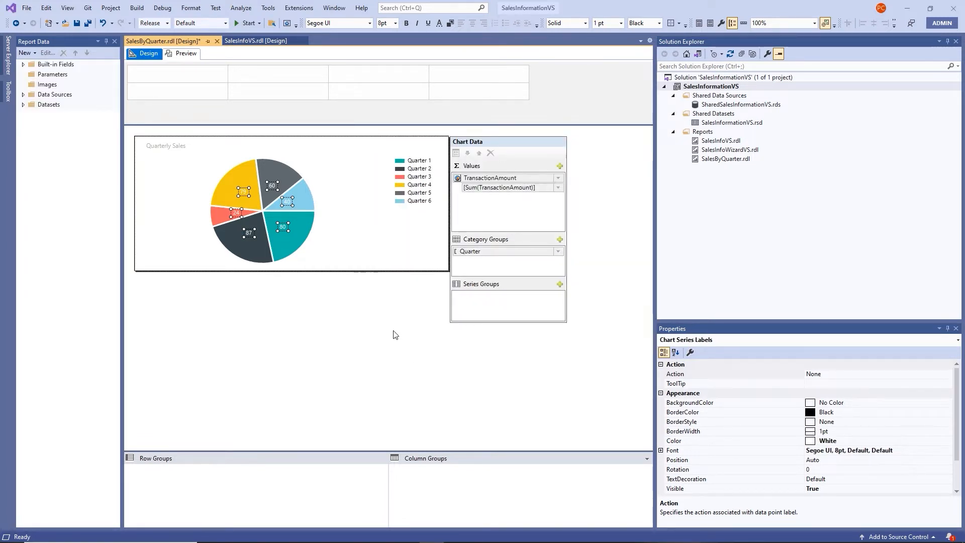
Rename the pie chart item as QuarterlySales in its general properties
{"action": "left_click", "coordinate": [366, 255]}
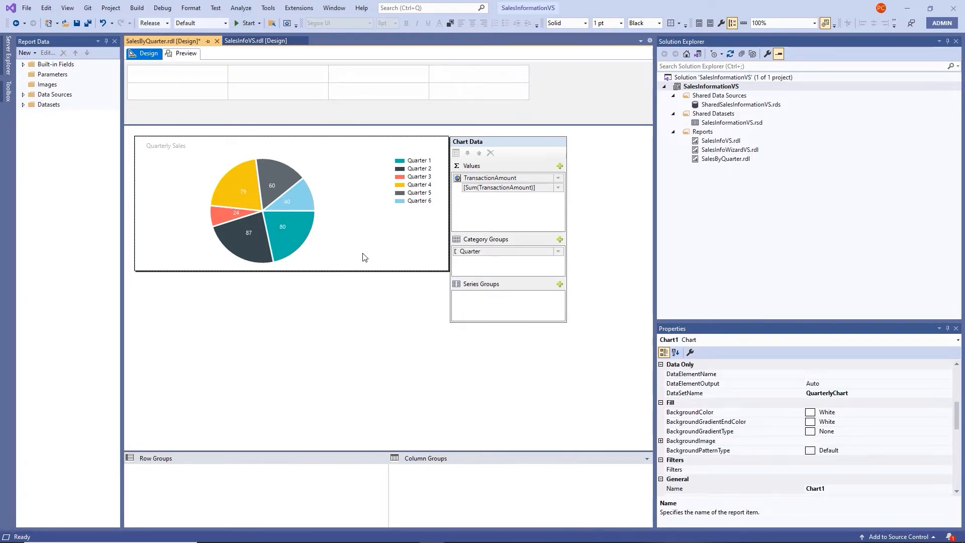
{"action": "left_click", "coordinate": [352, 190]}
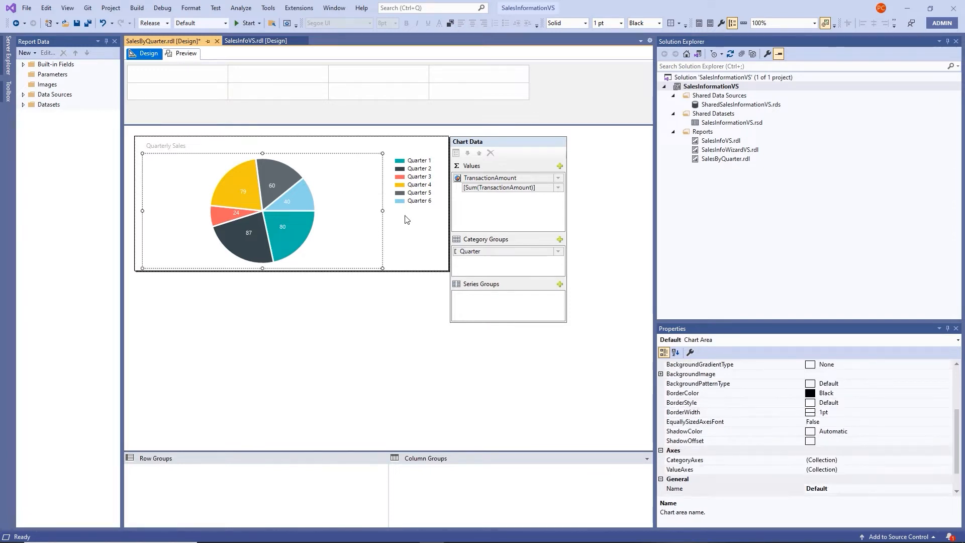
{"action": "left_click", "coordinate": [421, 224]}
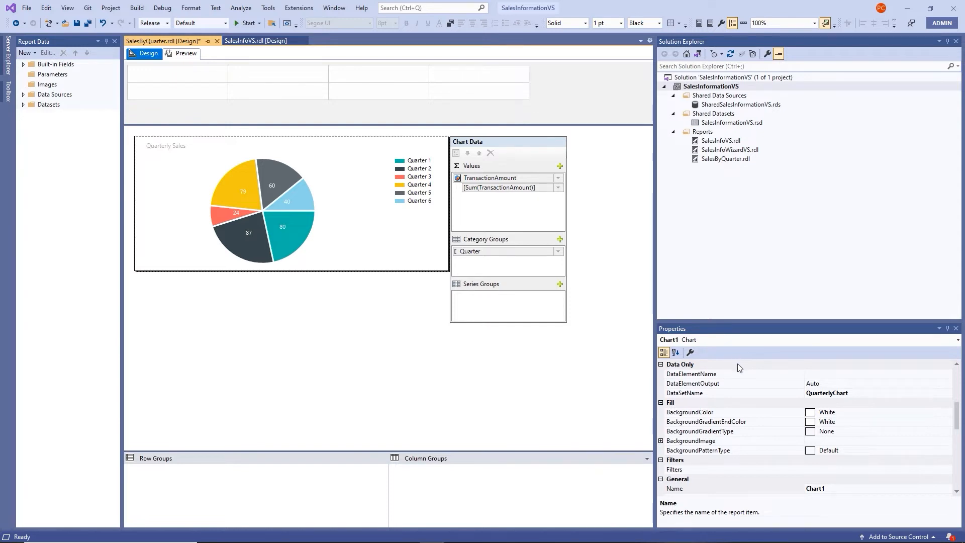
{"action": "scroll", "coordinate": [732, 447], "scroll_direction": "down", "scroll_amount": 2}
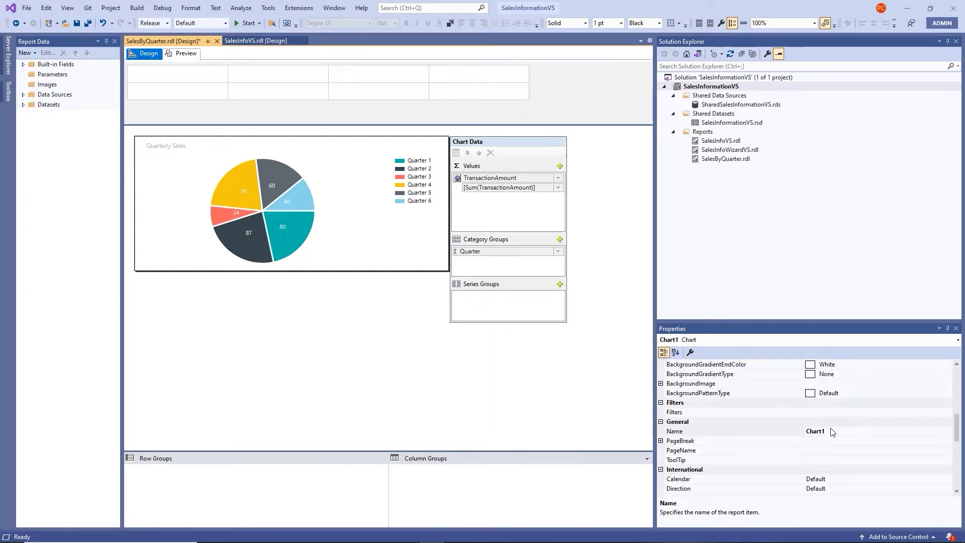
{"action": "left_click", "coordinate": [814, 430]}
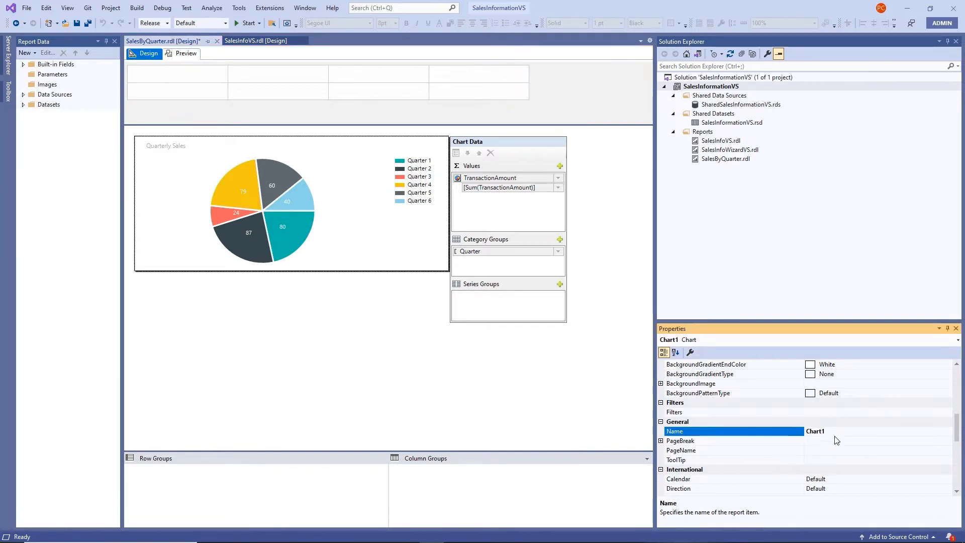
{"action": "double_click", "coordinate": [832, 436]}
{"action": "type", "text": "QuarterlySales"}
Set the TransactionAmount series color to Peru from the standard color palette, preview the report and return to the design
{"action": "left_click", "coordinate": [304, 238]}
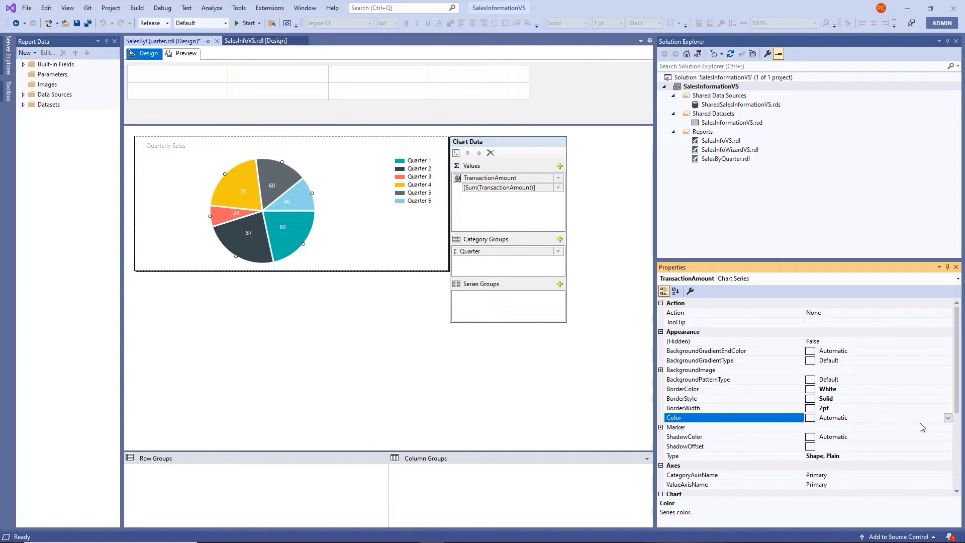
{"action": "left_click", "coordinate": [947, 418]}
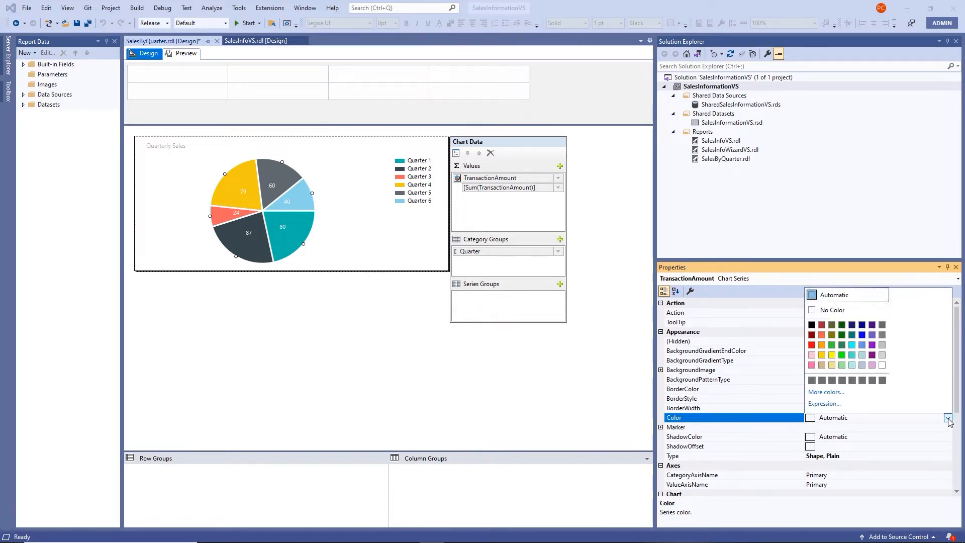
{"action": "left_click", "coordinate": [827, 392]}
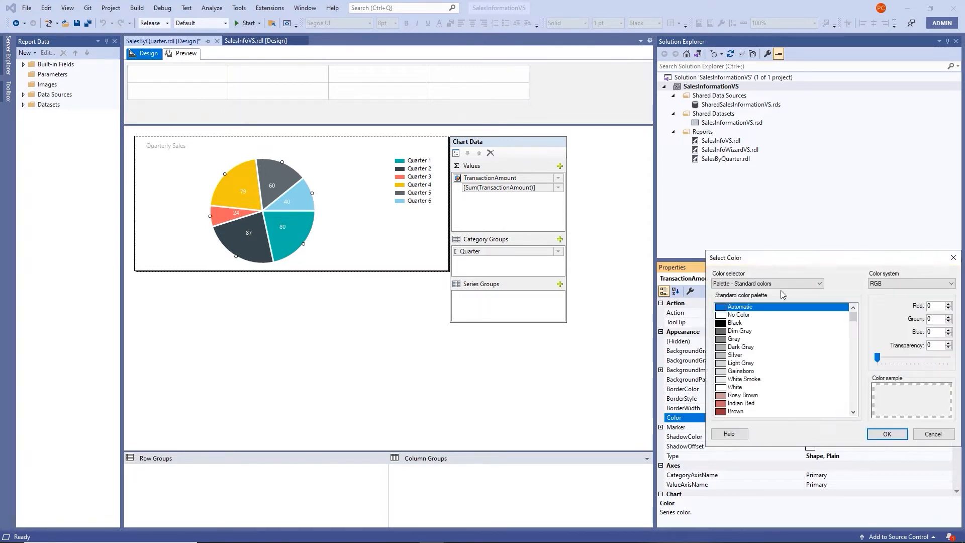
{"action": "left_click", "coordinate": [819, 284]}
{"action": "left_click", "coordinate": [821, 285]}
{"action": "mouse_move", "coordinate": [855, 320]}
{"action": "left_mouse_down"}
{"action": "mouse_move", "coordinate": [857, 383]}
{"action": "mouse_move", "coordinate": [858, 327]}
{"action": "left_mouse_up"}
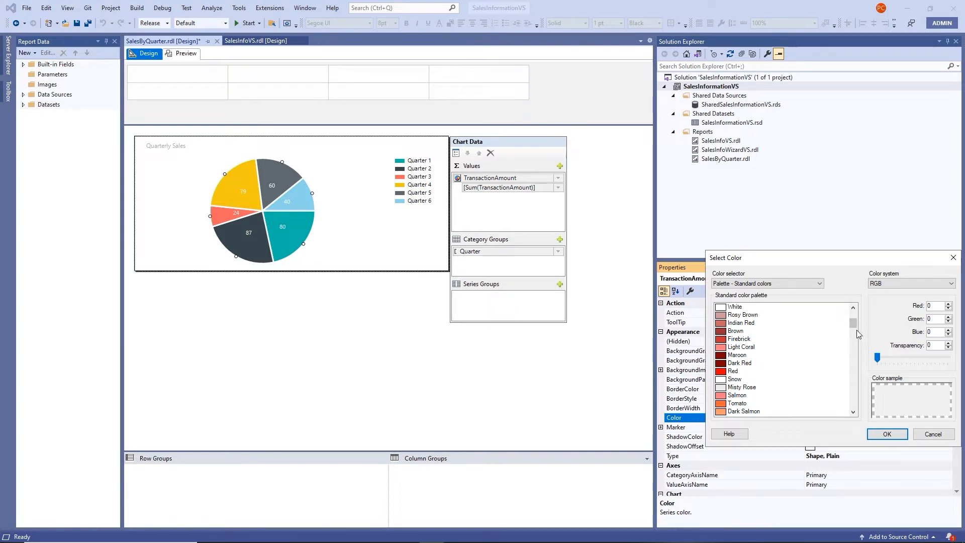
{"action": "scroll", "coordinate": [856, 329], "scroll_direction": "down", "scroll_amount": 4}
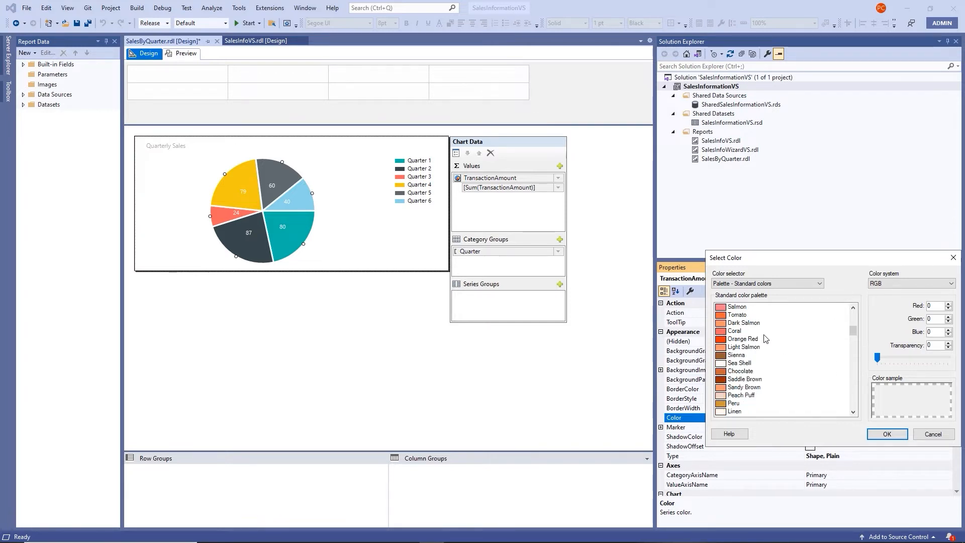
{"action": "scroll", "coordinate": [785, 356], "scroll_direction": "down", "scroll_amount": 4}
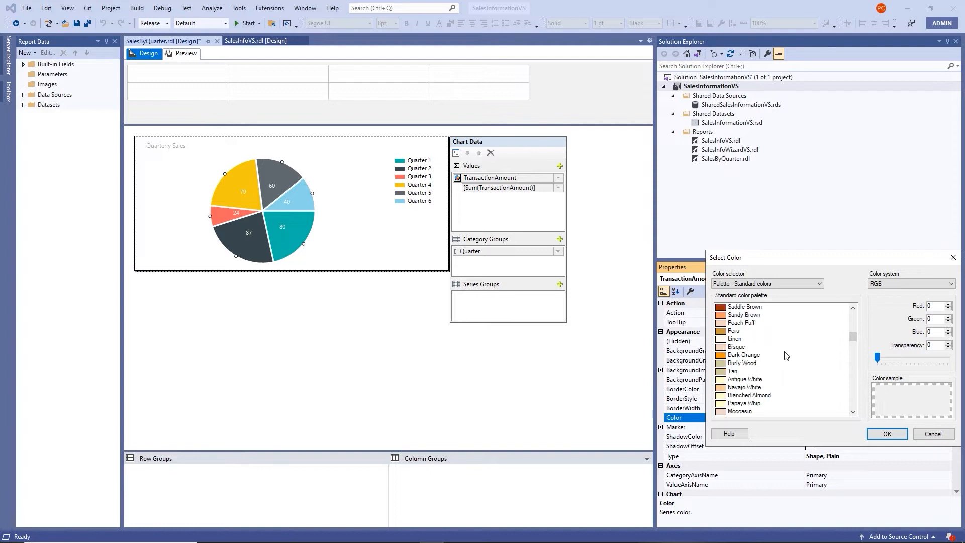
{"action": "scroll", "coordinate": [786, 356], "scroll_direction": "down", "scroll_amount": 2}
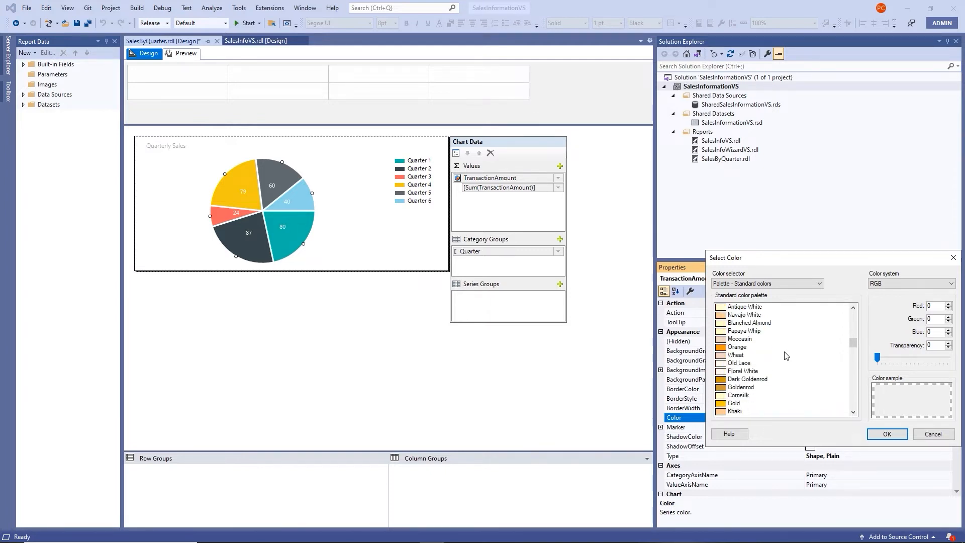
{"action": "scroll", "coordinate": [786, 356], "scroll_direction": "down", "scroll_amount": 3}
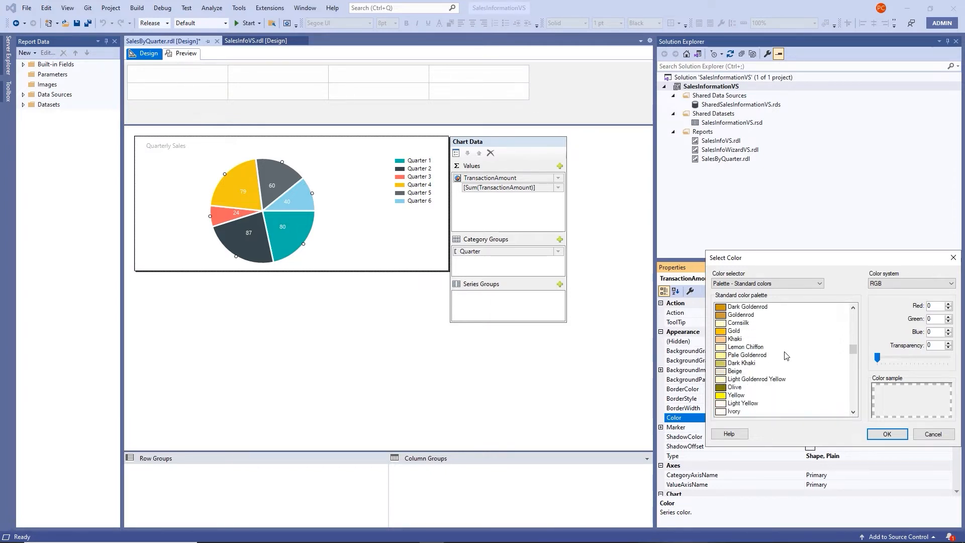
{"action": "scroll", "coordinate": [785, 355], "scroll_direction": "down", "scroll_amount": 4}
{"action": "scroll", "coordinate": [785, 356], "scroll_direction": "up", "scroll_amount": 3}
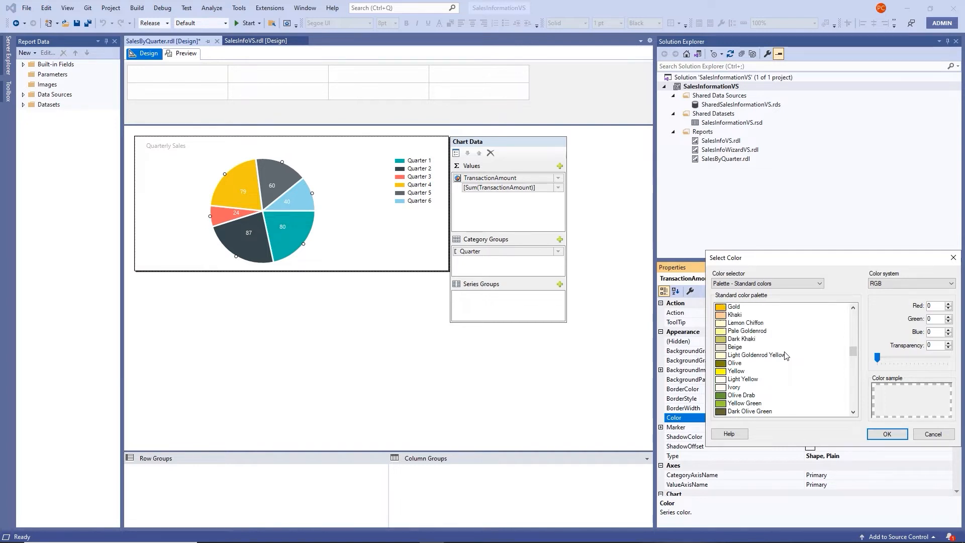
{"action": "scroll", "coordinate": [786, 356], "scroll_direction": "up", "scroll_amount": 3}
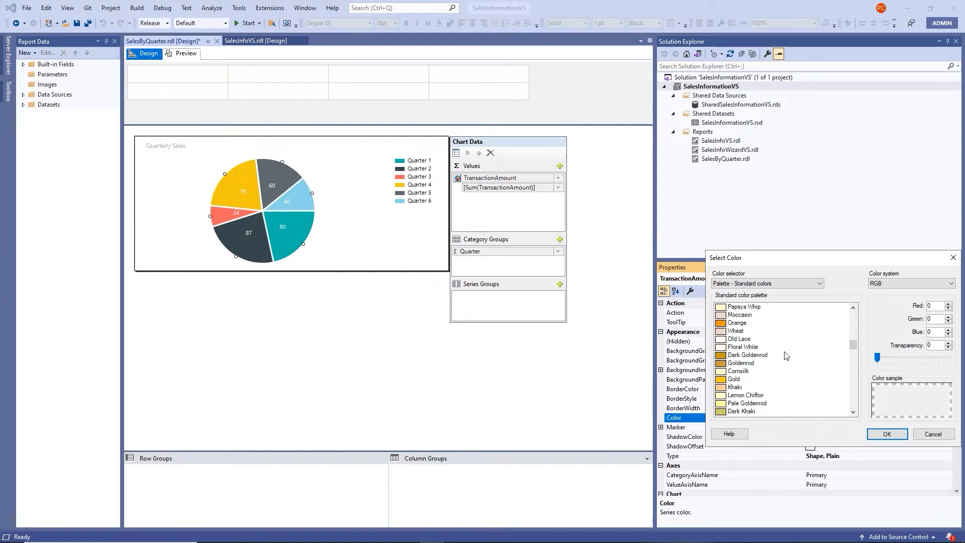
{"action": "scroll", "coordinate": [785, 355], "scroll_direction": "up", "scroll_amount": 3}
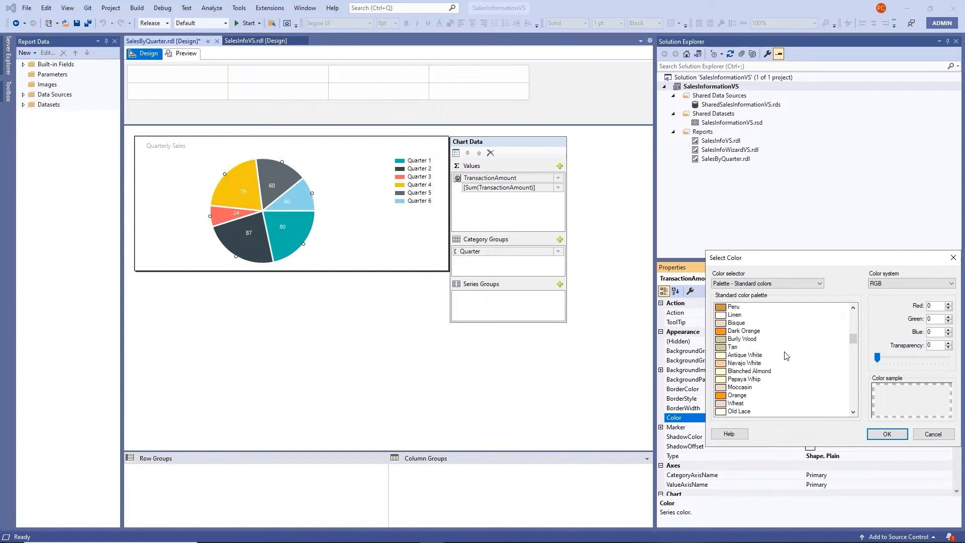
{"action": "left_click", "coordinate": [724, 307]}
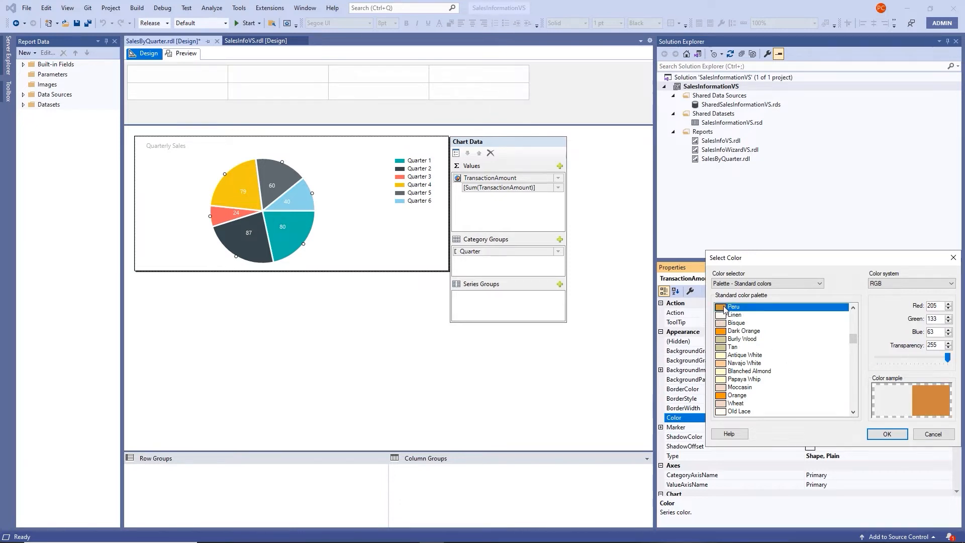
{"action": "left_click", "coordinate": [886, 434]}
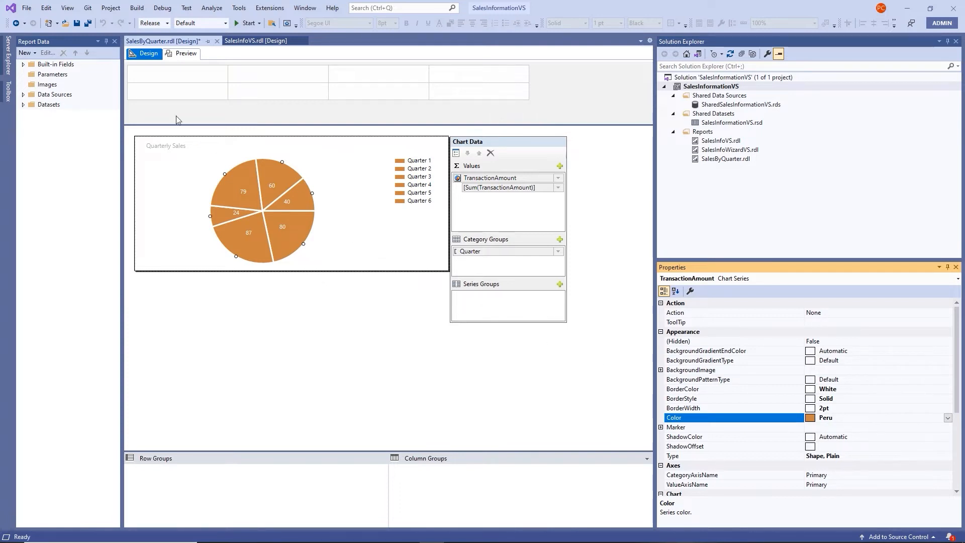
{"action": "left_click", "coordinate": [182, 53]}
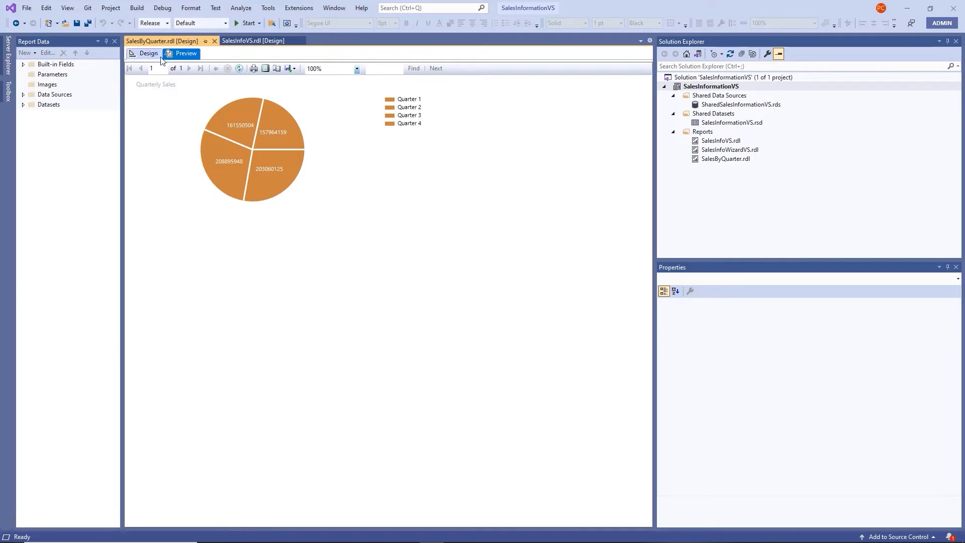
{"action": "left_click", "coordinate": [149, 56]}
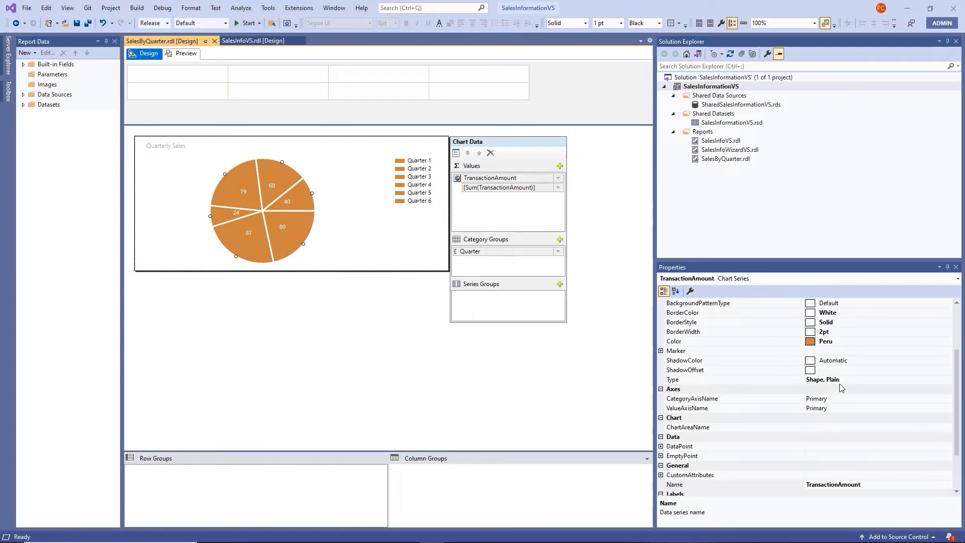
Set the TransactionAmount series color back to Automatic, preview the report and return to the design
{"action": "left_click", "coordinate": [873, 341]}
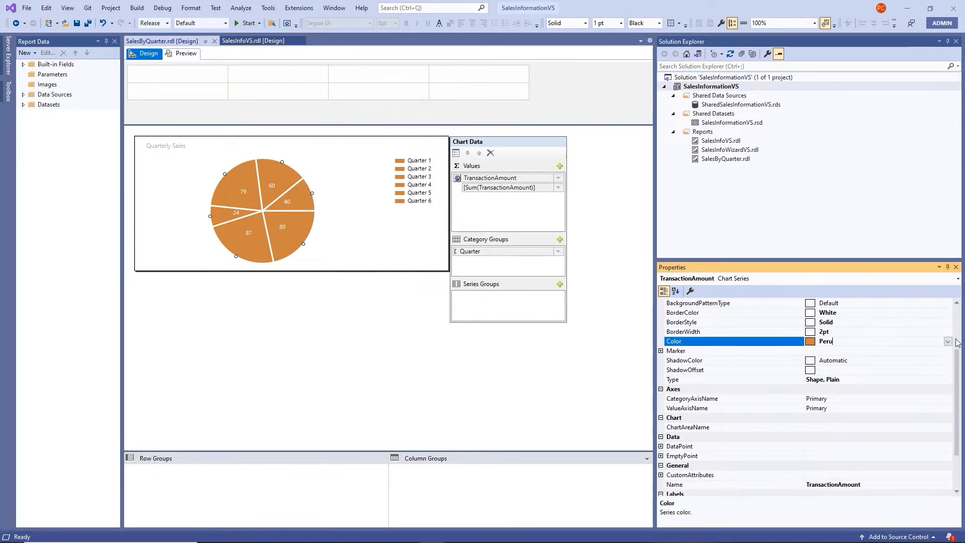
{"action": "left_click", "coordinate": [948, 341]}
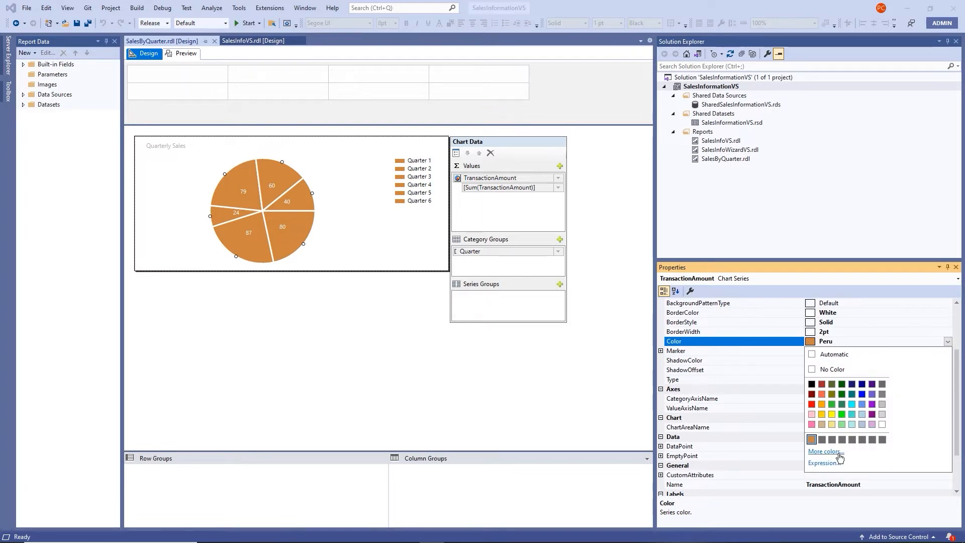
{"action": "left_click", "coordinate": [825, 451]}
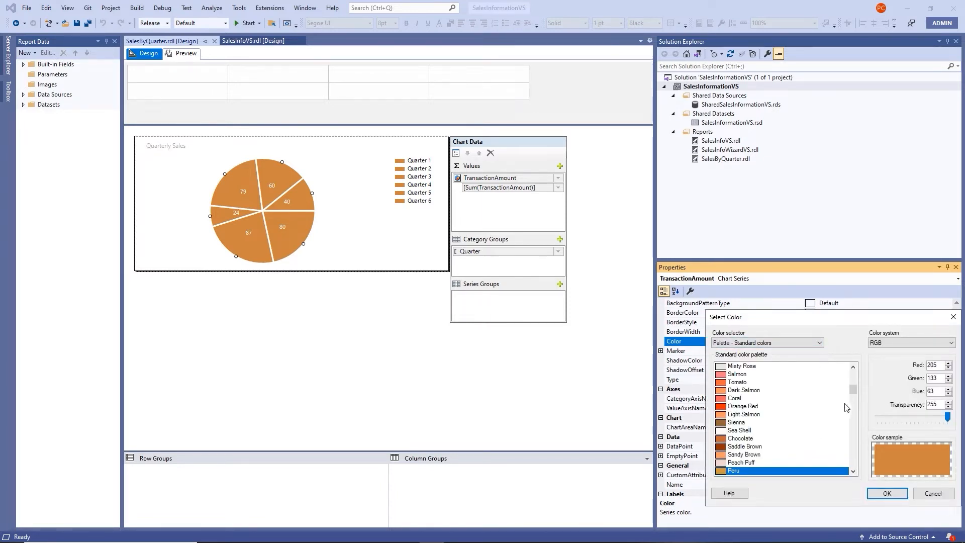
{"action": "left_click_drag", "start_coordinate": [853, 395], "coordinate": [855, 372]}
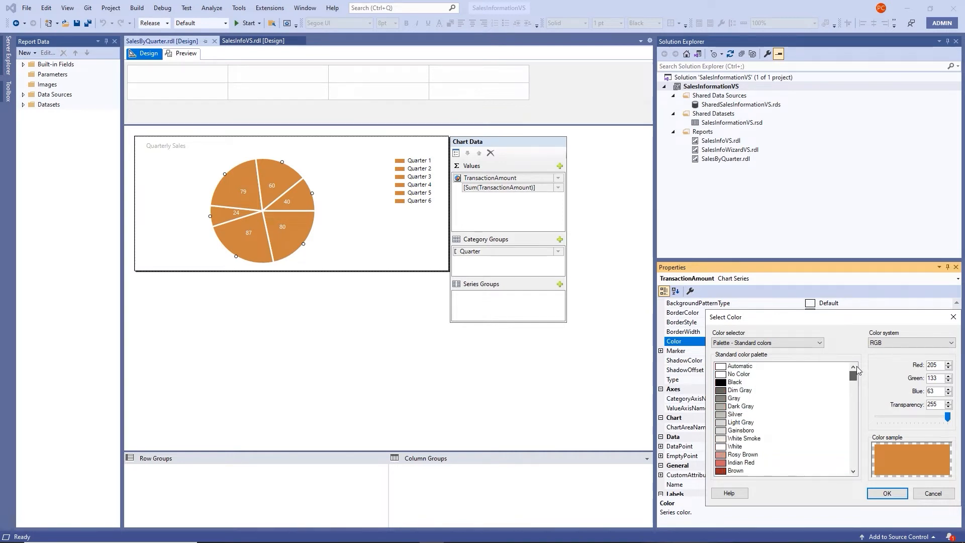
{"action": "left_click", "coordinate": [735, 367]}
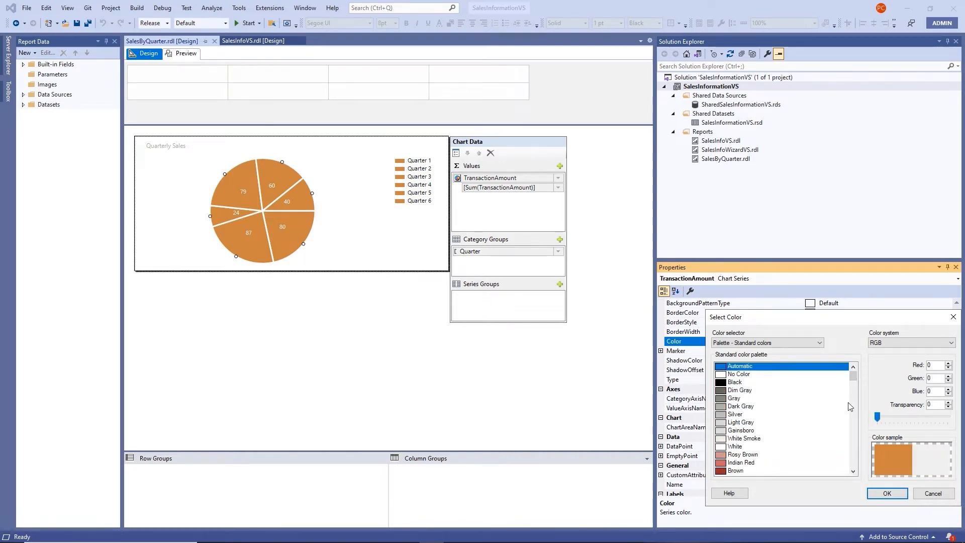
{"action": "left_click", "coordinate": [877, 495]}
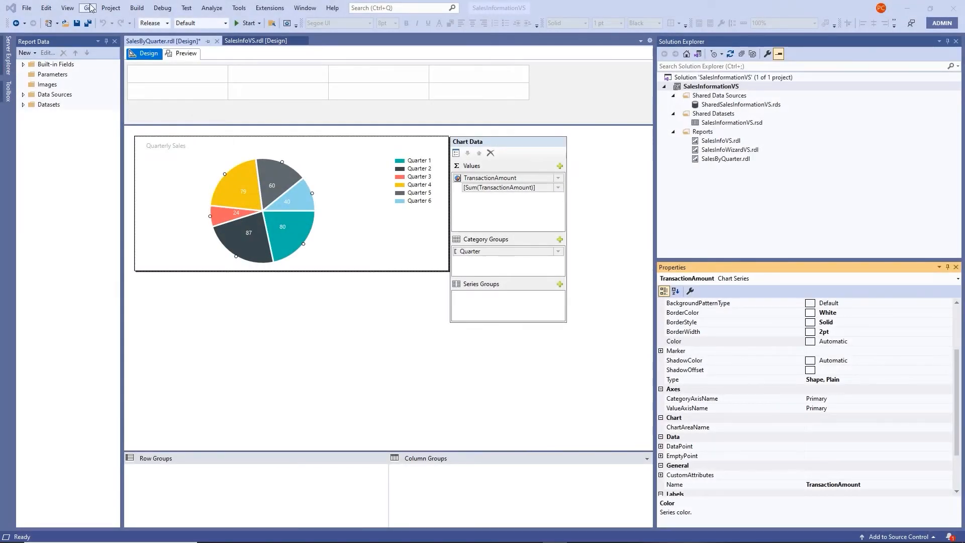
{"action": "left_click", "coordinate": [185, 53]}
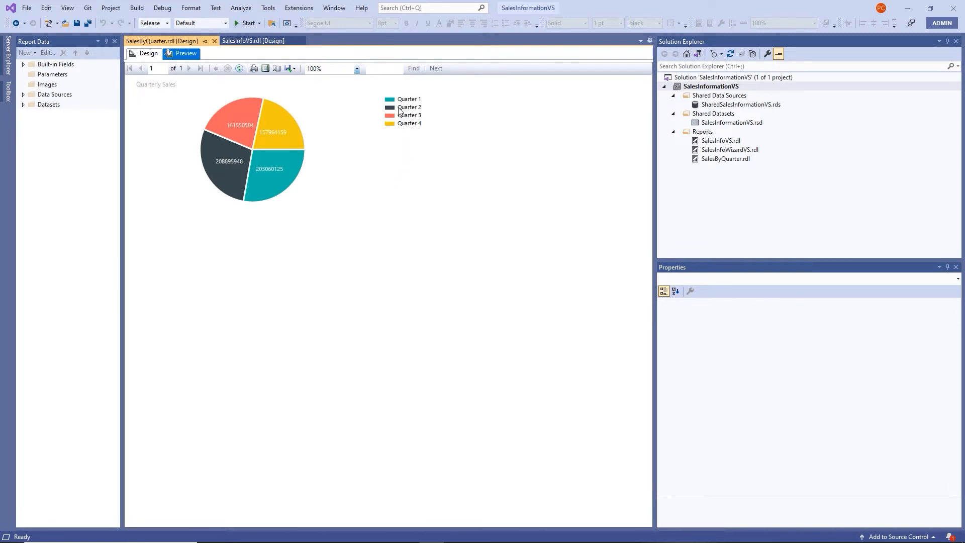
{"action": "left_click", "coordinate": [147, 54]}
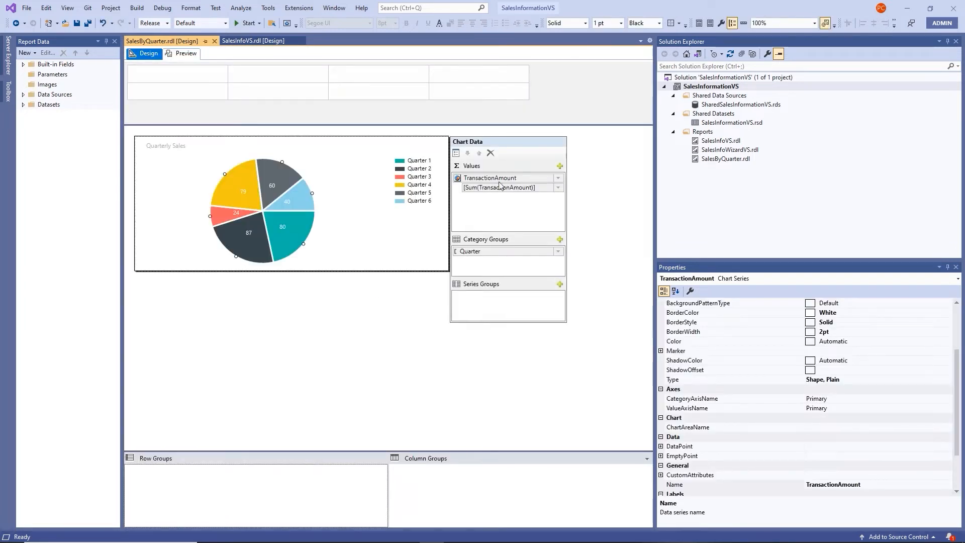
Make the pie chart legend's font bold in its legend properties
{"action": "left_click", "coordinate": [426, 188]}
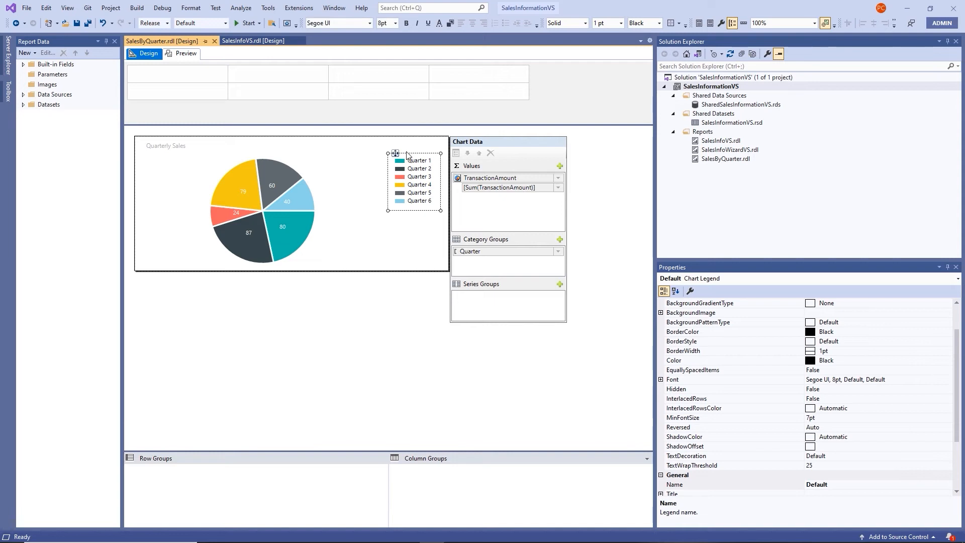
{"action": "left_click", "coordinate": [392, 228]}
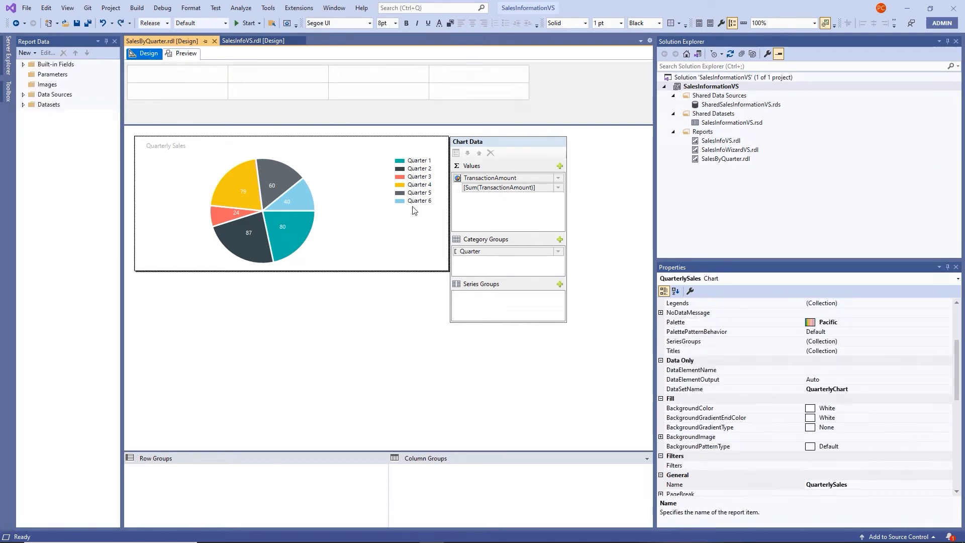
{"action": "left_click", "coordinate": [413, 205]}
{"action": "right_click", "coordinate": [413, 205]}
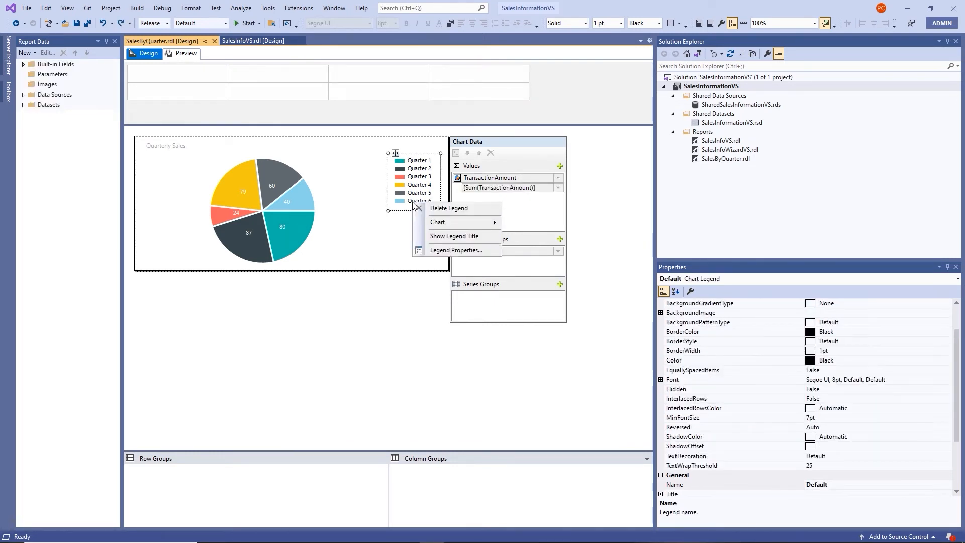
{"action": "left_click", "coordinate": [450, 252]}
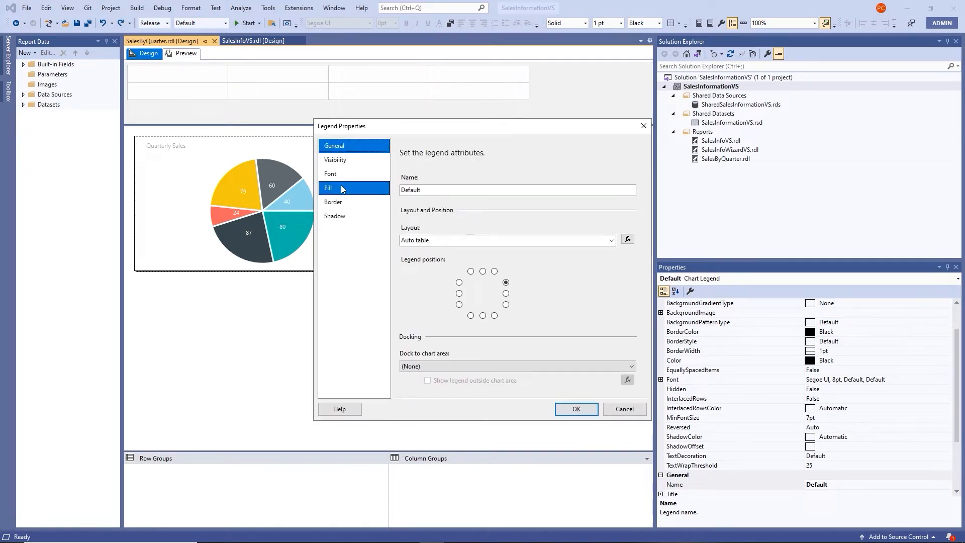
{"action": "left_click", "coordinate": [330, 179]}
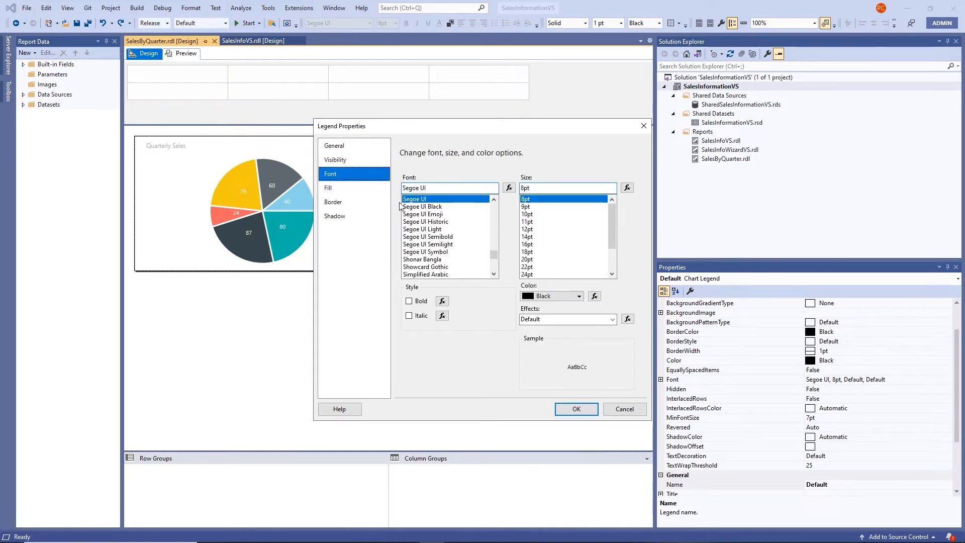
{"action": "left_click", "coordinate": [409, 302]}
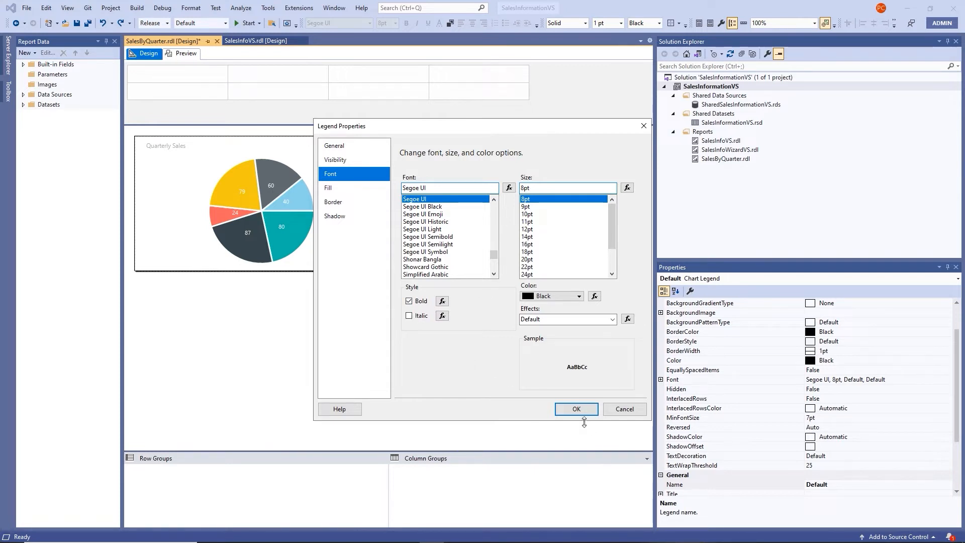
{"action": "left_click", "coordinate": [576, 409]}
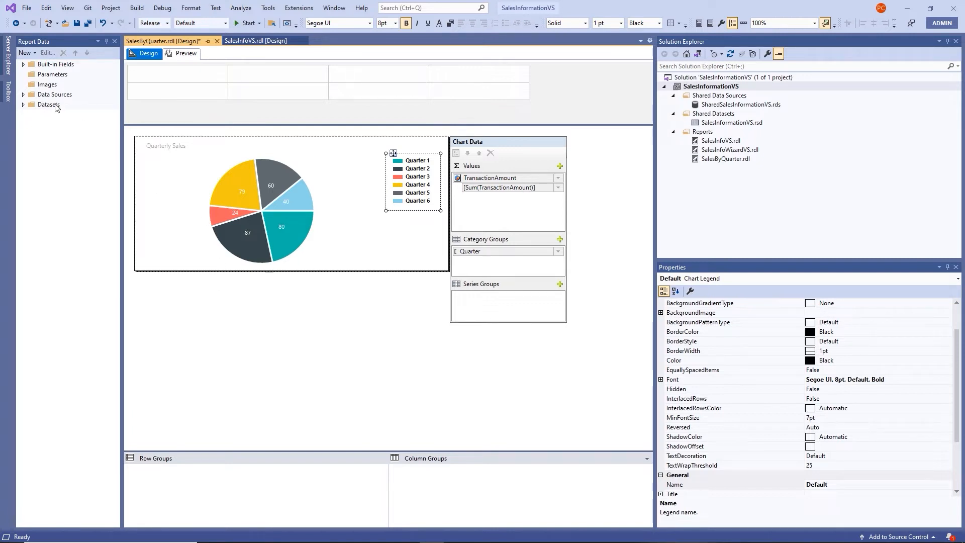
Open the QuarterlyChart dataset's query in the Query Designer and hide its diagram and grid panes
{"action": "left_click", "coordinate": [23, 105]}
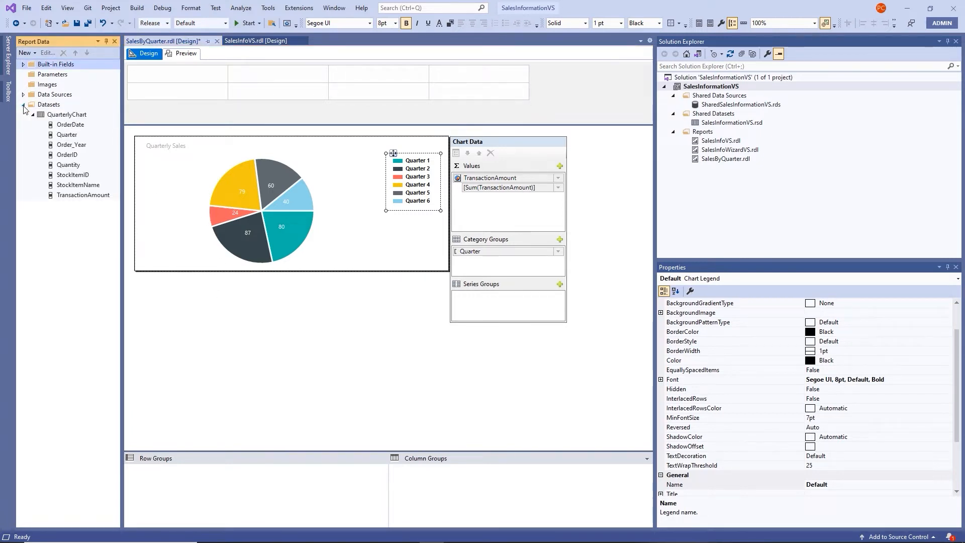
{"action": "right_click", "coordinate": [55, 117]}
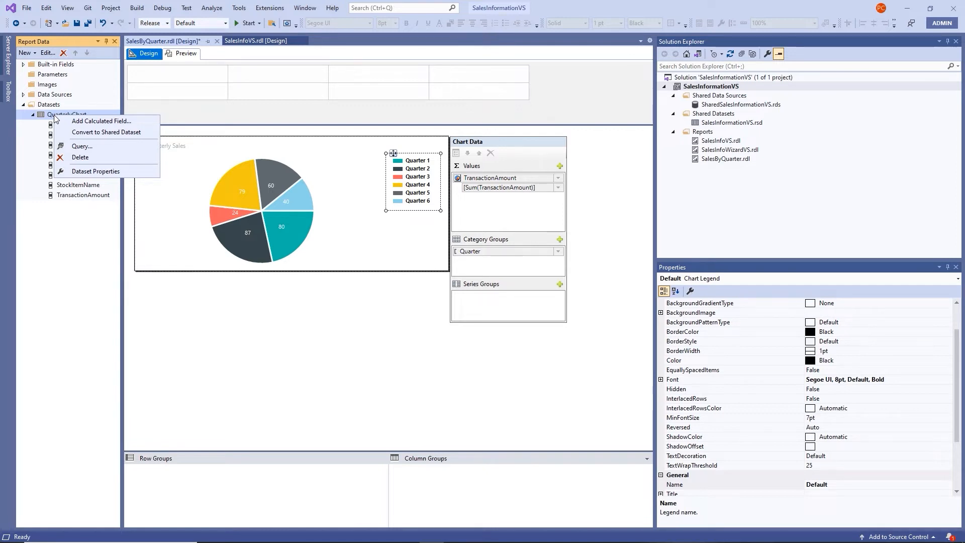
{"action": "left_click", "coordinate": [83, 146]}
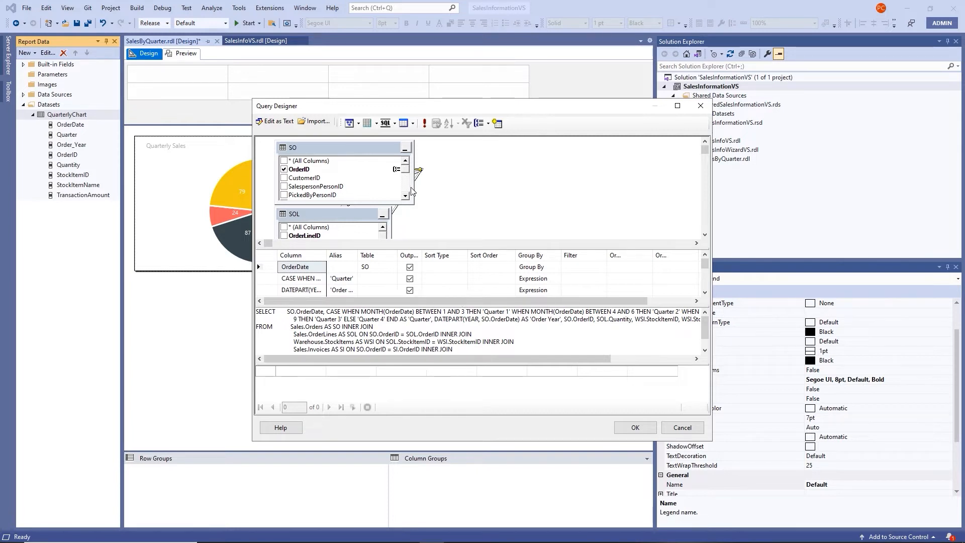
{"action": "left_click", "coordinate": [504, 332]}
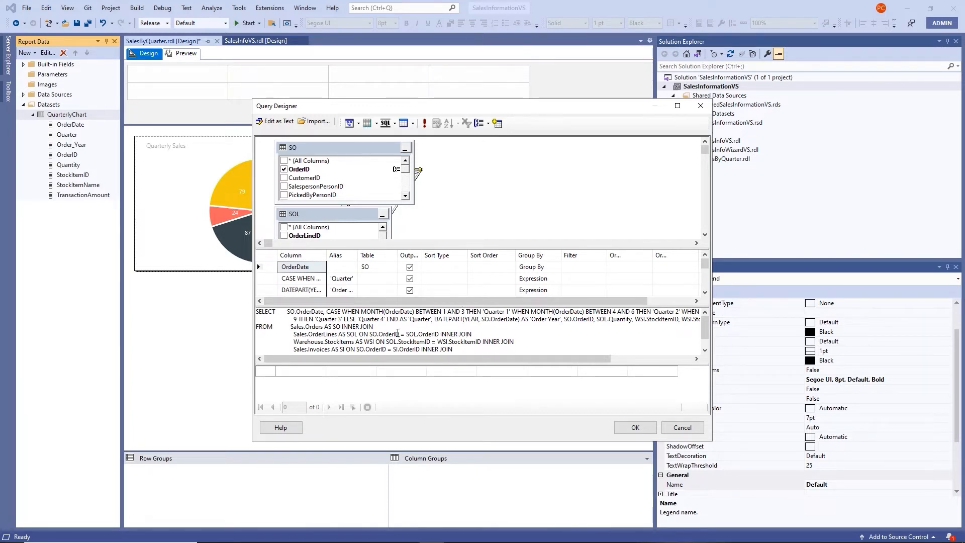
{"action": "left_click", "coordinate": [360, 124]}
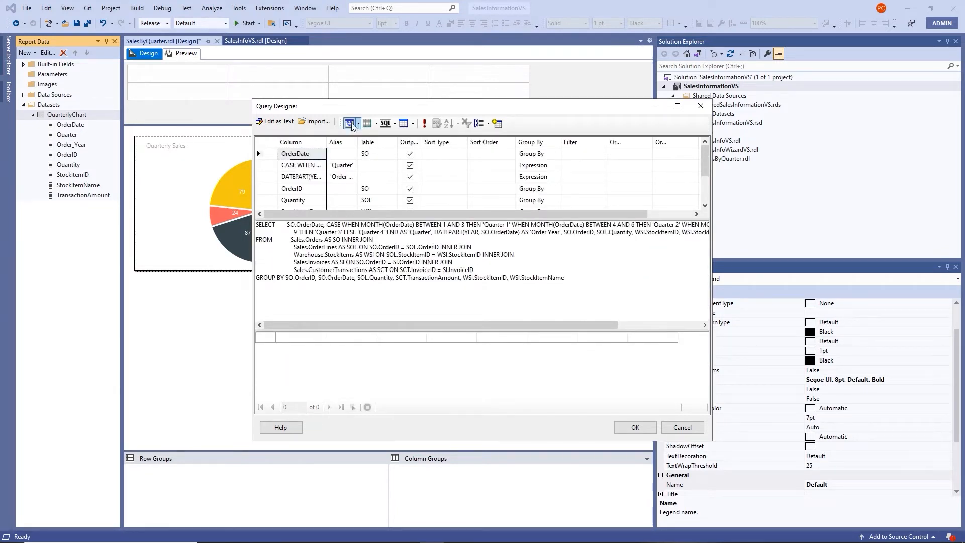
{"action": "left_click", "coordinate": [377, 123]}
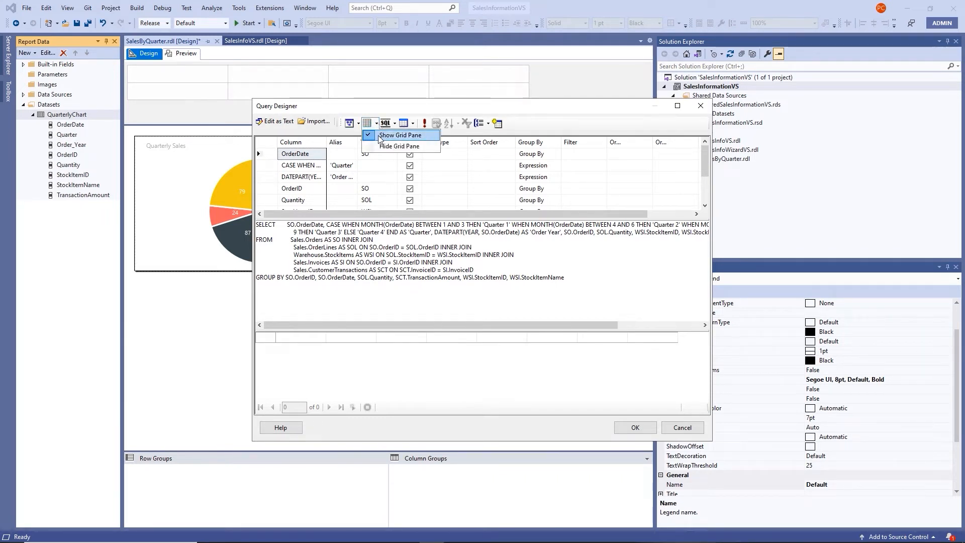
{"action": "left_click", "coordinate": [382, 147]}
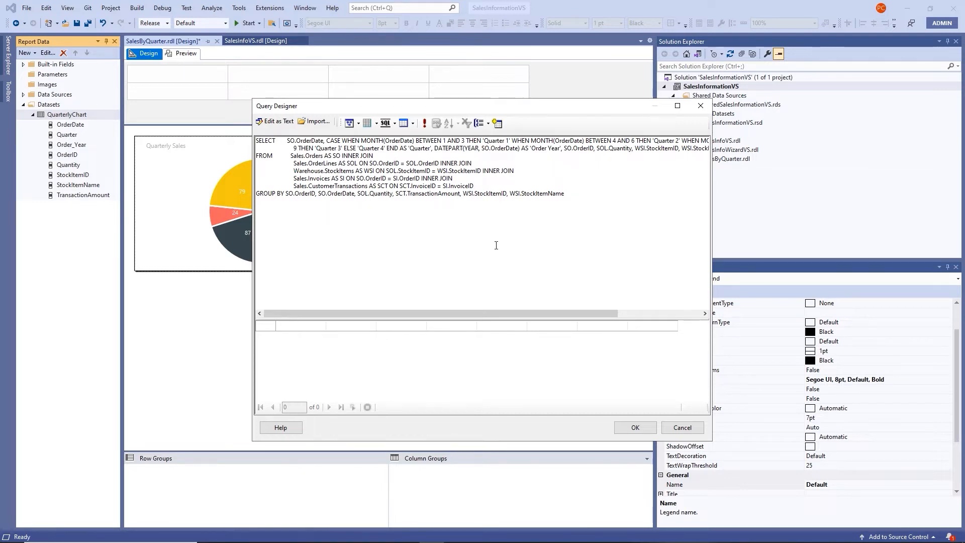
{"action": "left_click", "coordinate": [285, 123]}
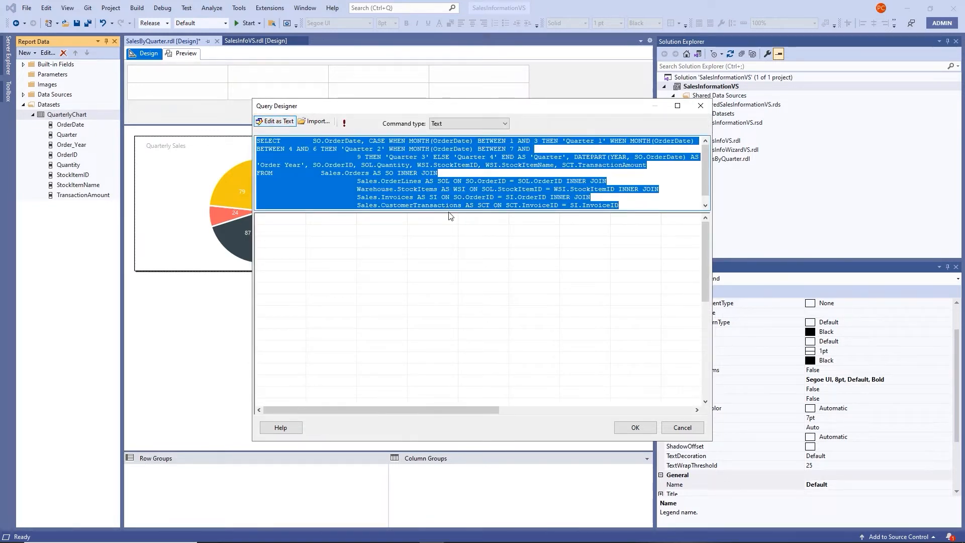
{"action": "left_click_drag", "start_coordinate": [445, 283], "coordinate": [441, 318]}
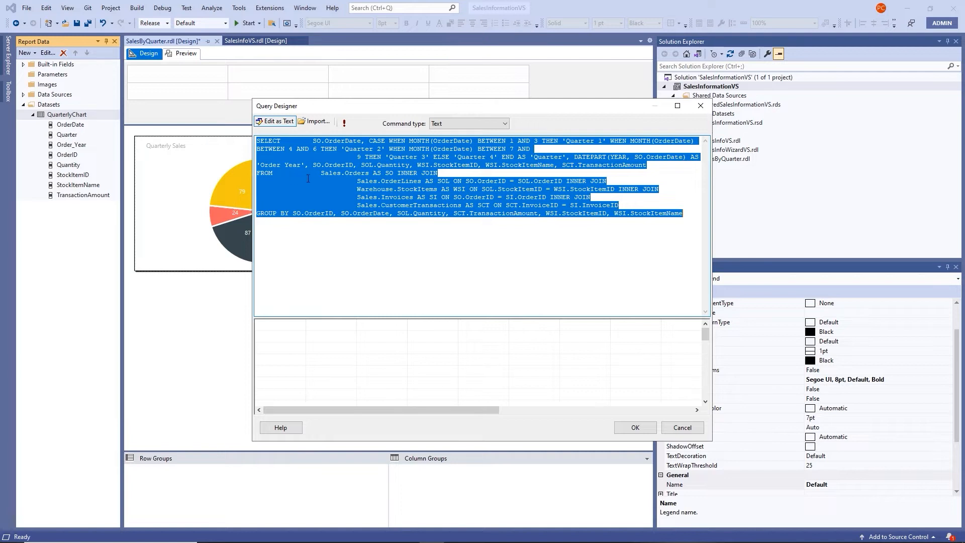
{"action": "left_click", "coordinate": [257, 214]}
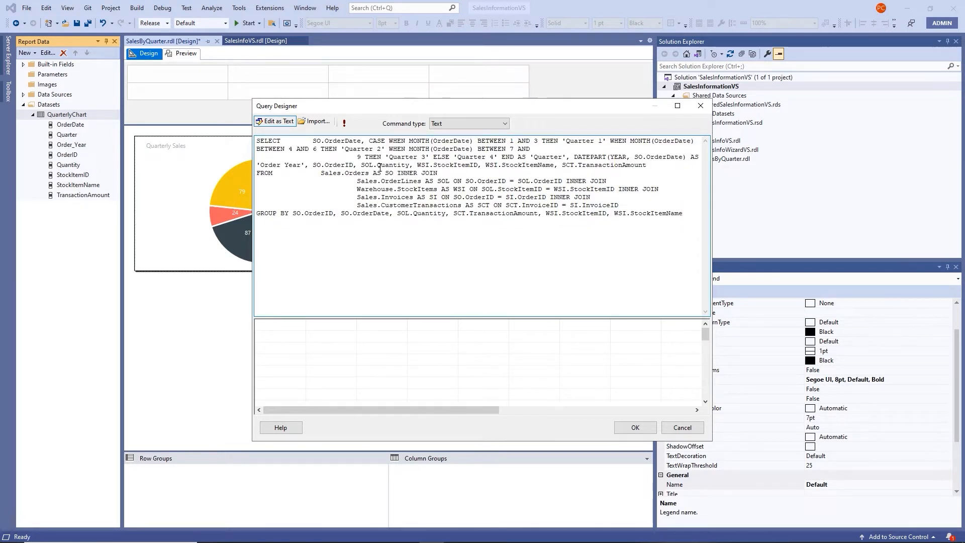
{"action": "key", "text": "Return"}
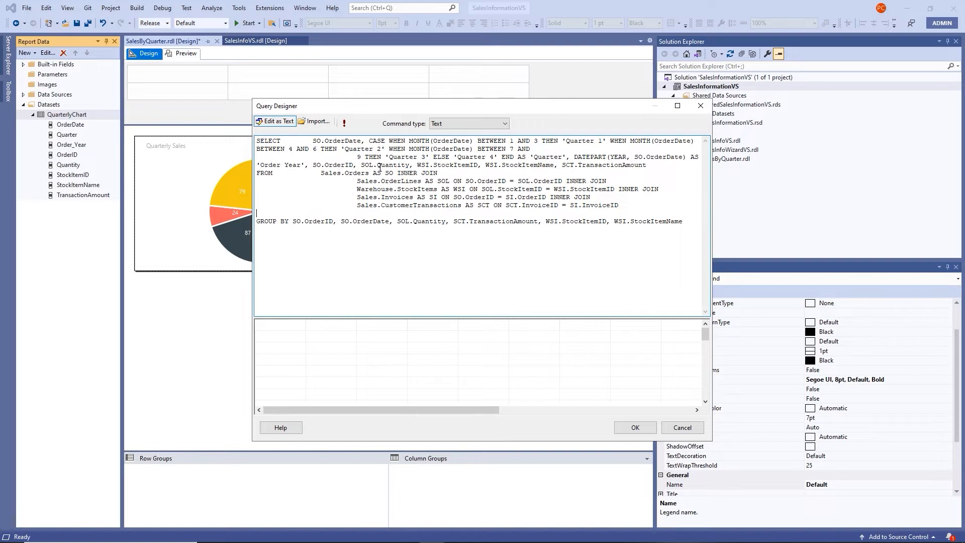
{"action": "type", "text": "WHERE"}
{"action": "type", "text": "SO.Order"}
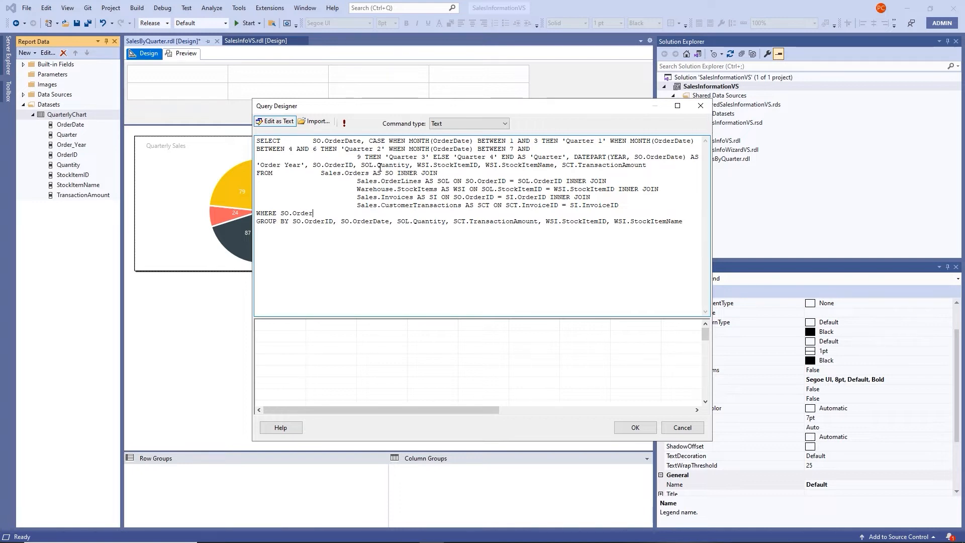
{"action": "type", "text": "Date BETWEEN"}
{"action": "type", "text": "@StartData"}
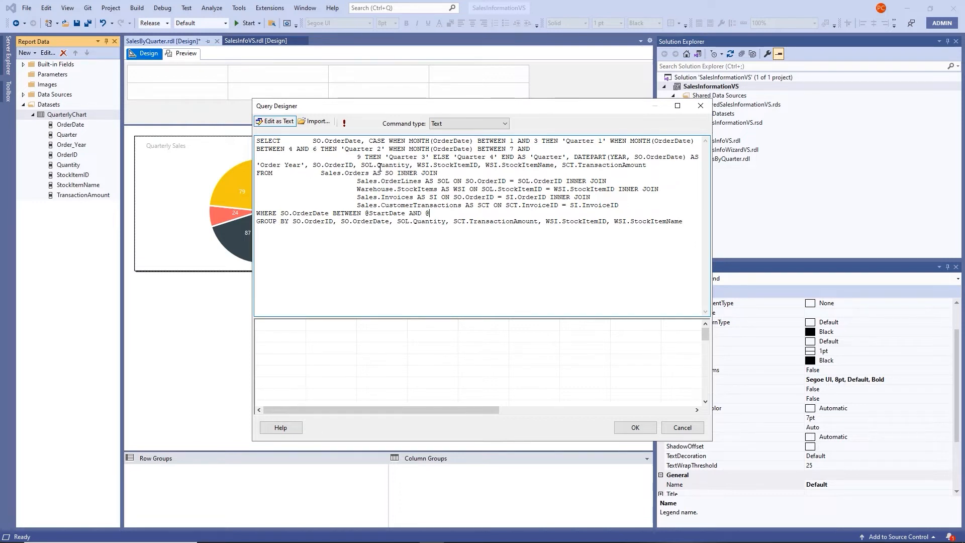
{"action": "type", "text": "EndDate"}
{"action": "left_click", "coordinate": [632, 426]}
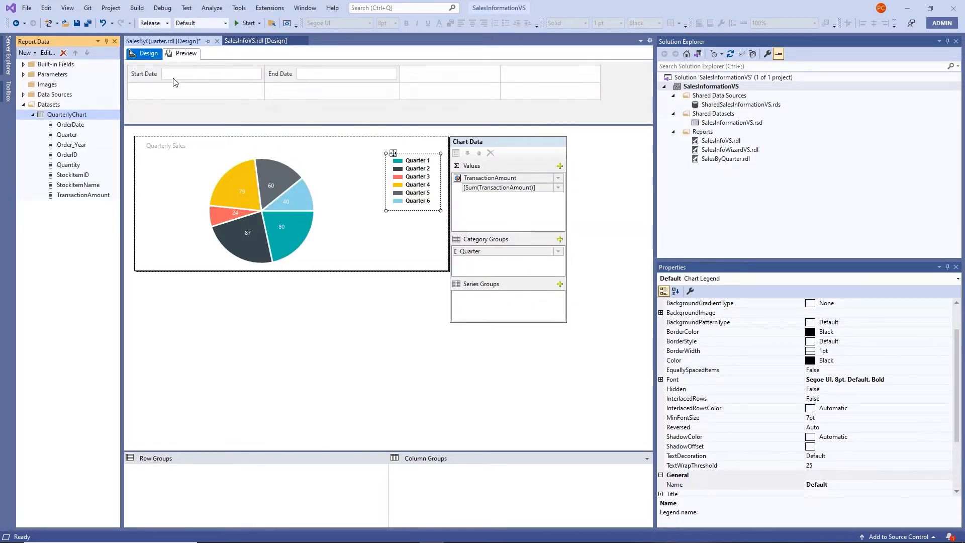
Set the StartDate parameter's prompt to "Enter Start Date" and its data type to Date/Time
{"action": "left_click", "coordinate": [24, 74]}
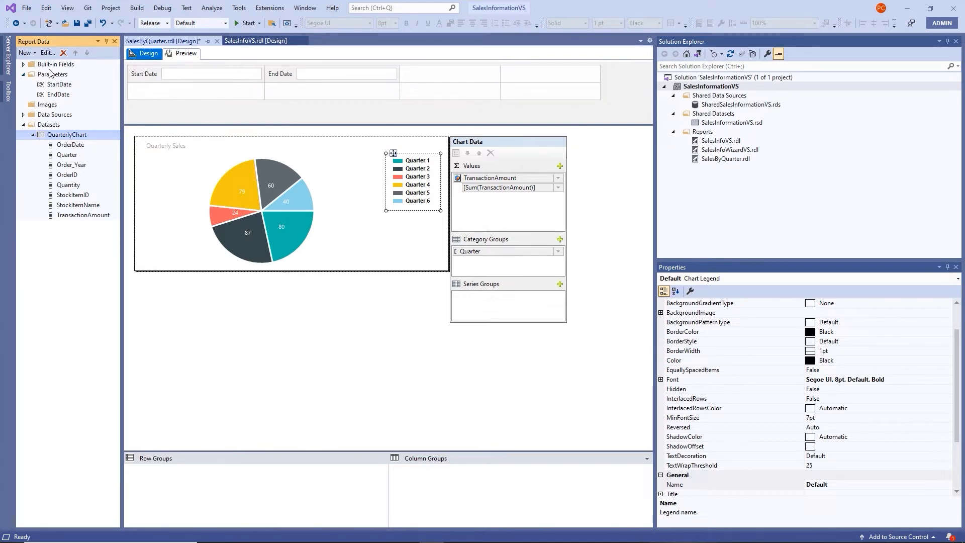
{"action": "left_click", "coordinate": [147, 75]}
{"action": "double_click", "coordinate": [148, 76]}
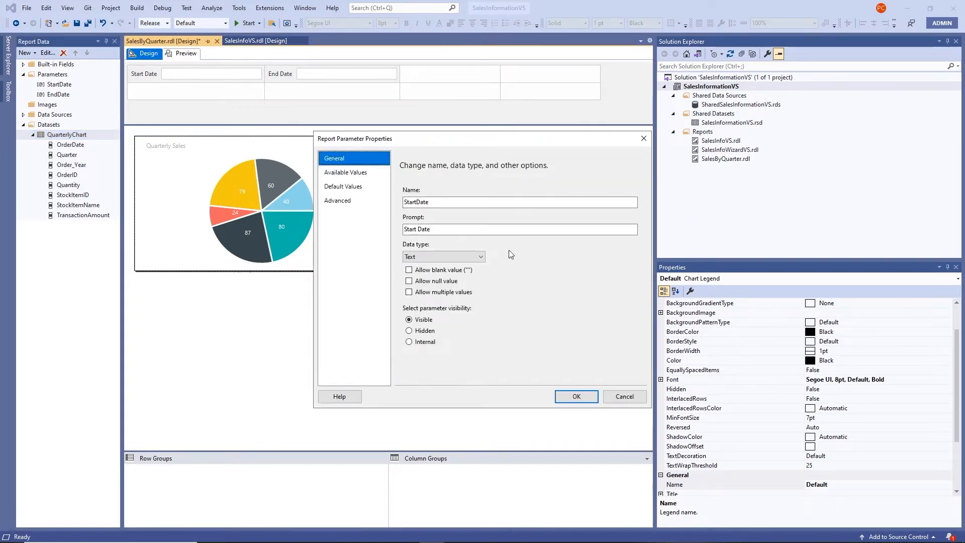
{"action": "left_click", "coordinate": [405, 229]}
{"action": "type", "text": "Enter"}
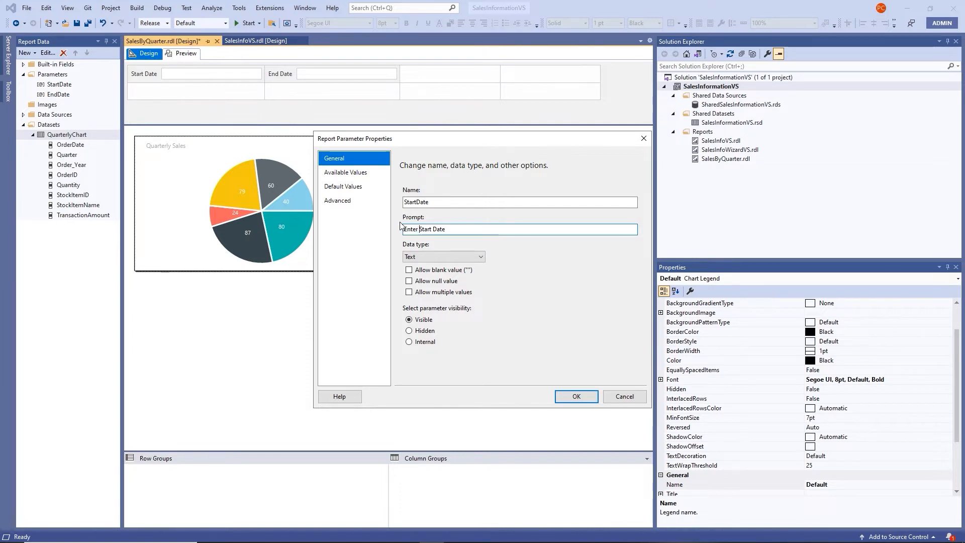
{"action": "left_click", "coordinate": [480, 257]}
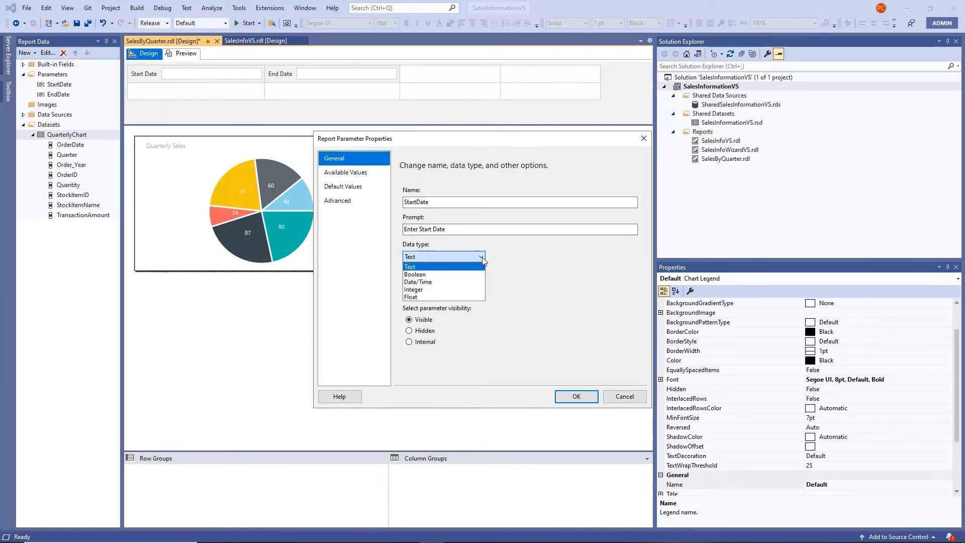
{"action": "left_click", "coordinate": [422, 279]}
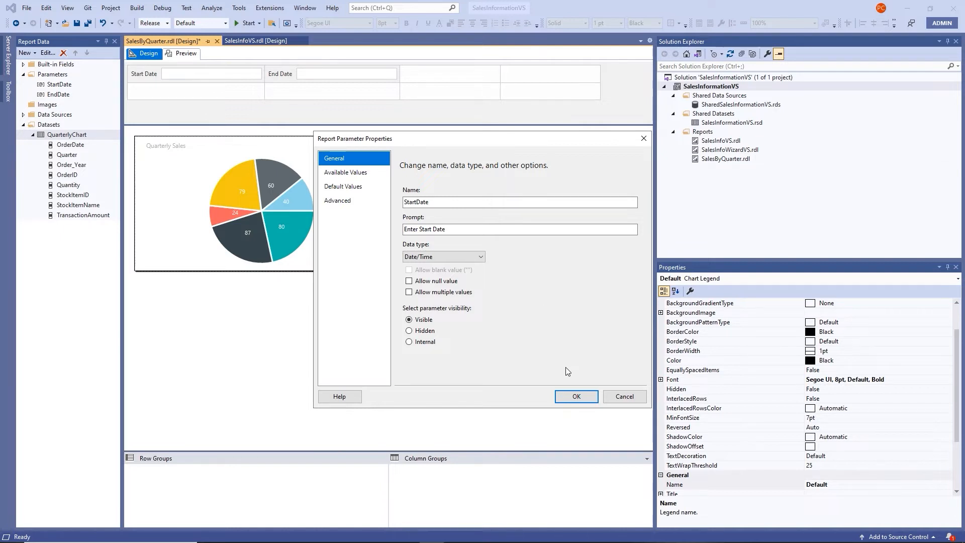
{"action": "left_click", "coordinate": [577, 398]}
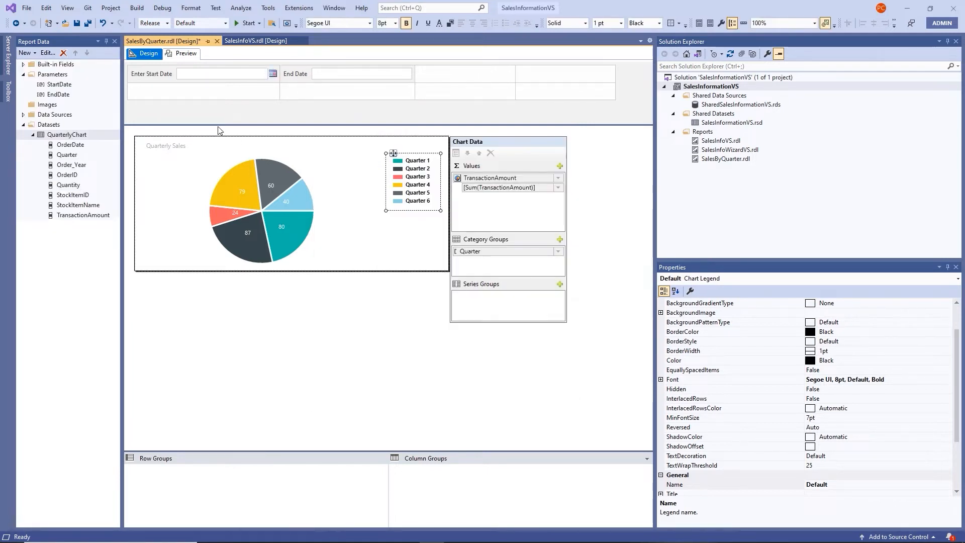
Set the EndDate parameter's prompt to "Enter an End Date" and its data type to Date/Time
{"action": "double_click", "coordinate": [293, 76]}
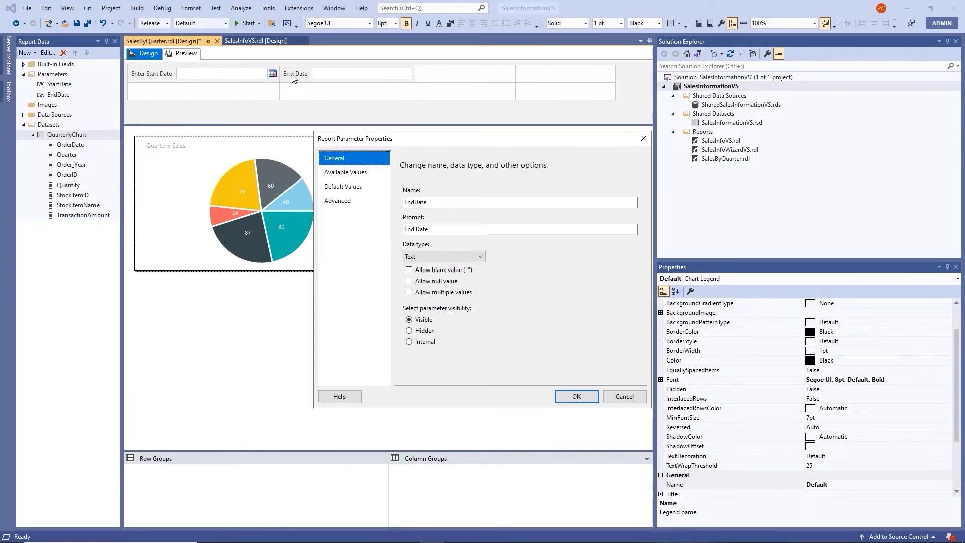
{"action": "left_click", "coordinate": [402, 227]}
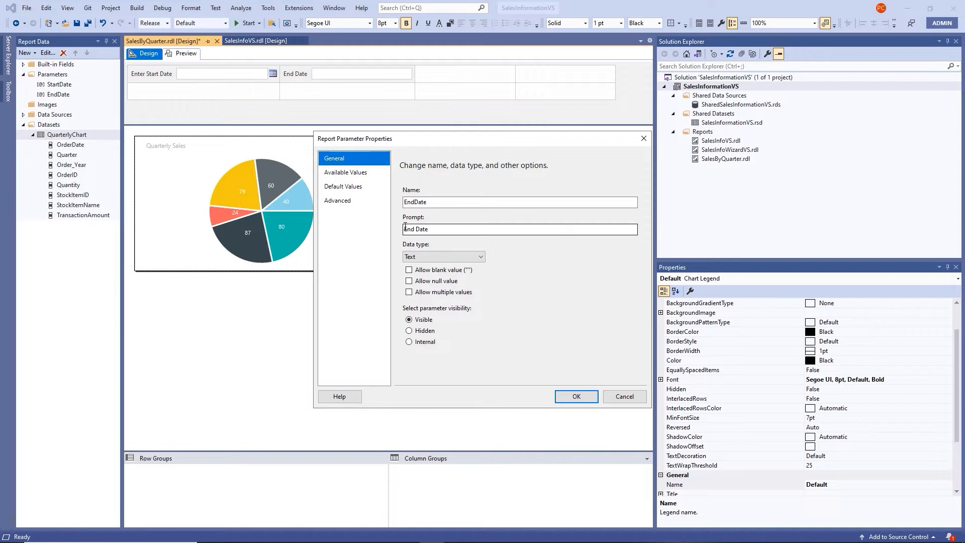
{"action": "type", "text": "Enter an"}
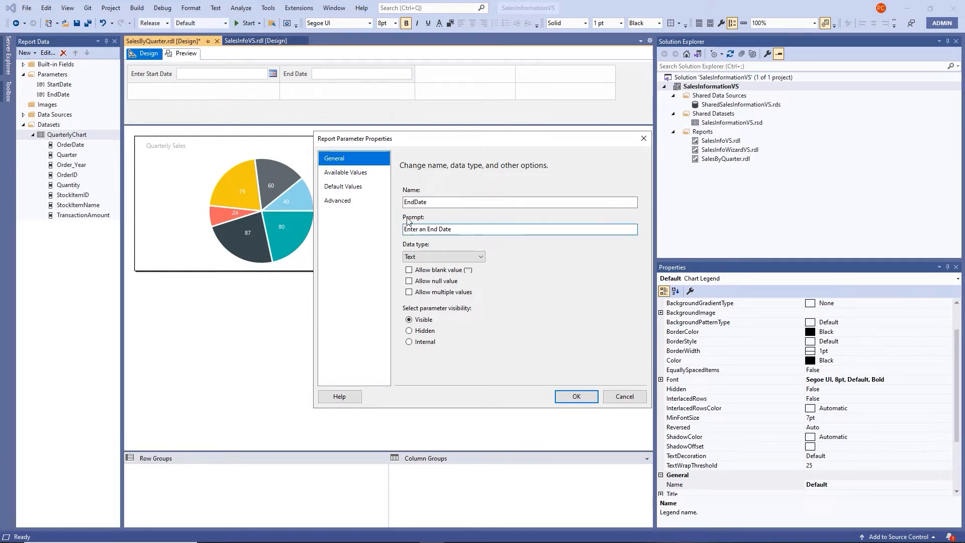
{"action": "left_click", "coordinate": [470, 257]}
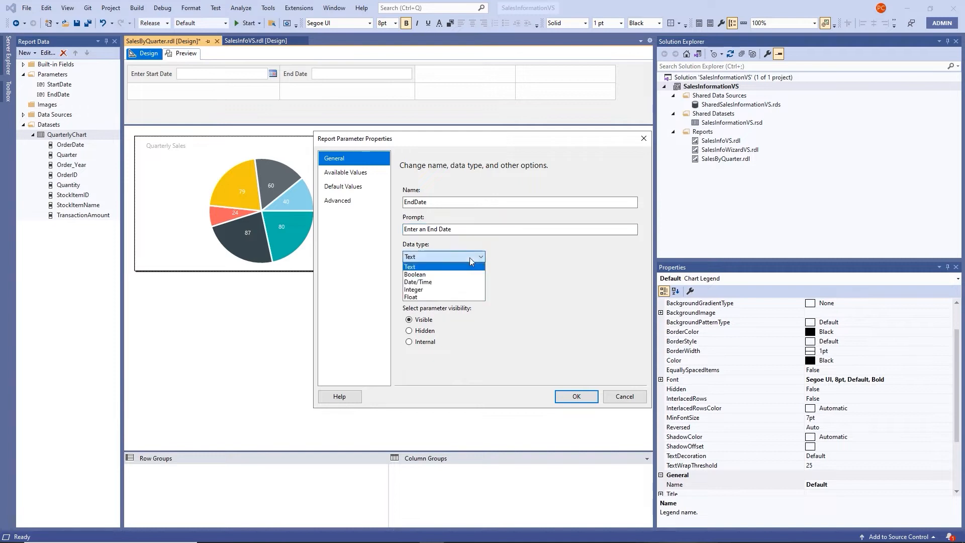
{"action": "left_click", "coordinate": [436, 281]}
{"action": "left_click", "coordinate": [575, 397]}
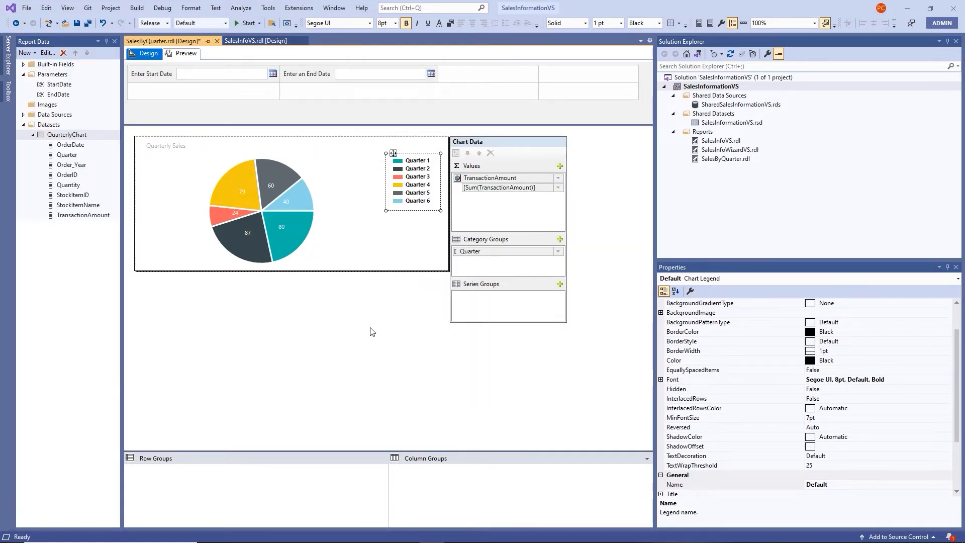
Preview the report with a start date of 1/1/2015 and an end date of 12/31/2015
{"action": "left_click", "coordinate": [190, 56]}
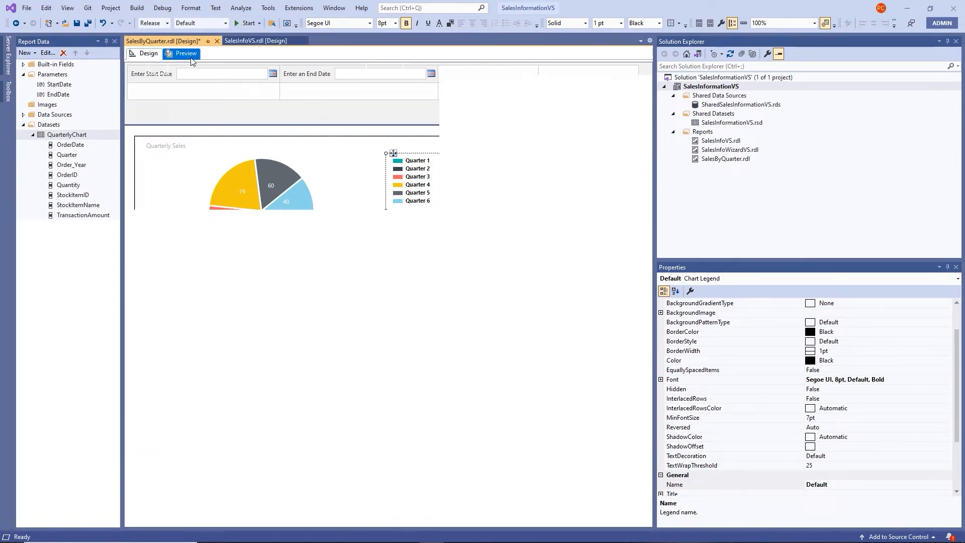
{"action": "left_click", "coordinate": [224, 73]}
{"action": "type", "text": "1/1/2015"}
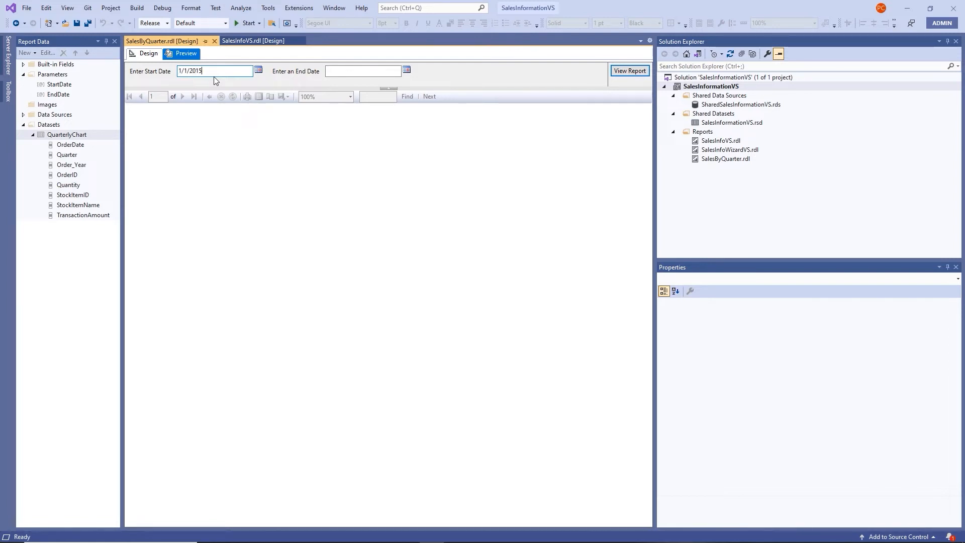
{"action": "key", "text": "Tab"}
{"action": "type", "text": "12"}
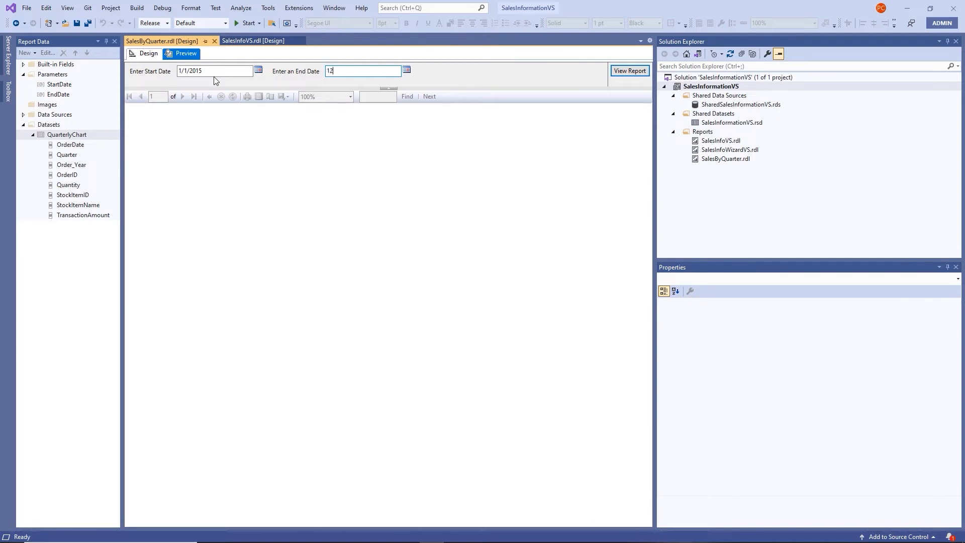
{"action": "type", "text": "/31/2015"}
{"action": "key", "text": "Return"}
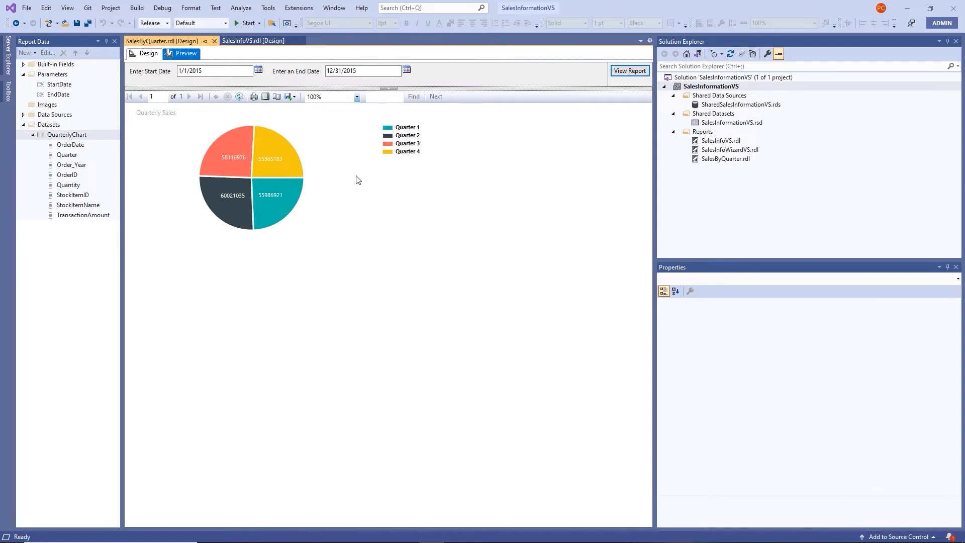
Return to the report design, save all files and add a page header to the report
{"action": "left_click", "coordinate": [146, 53]}
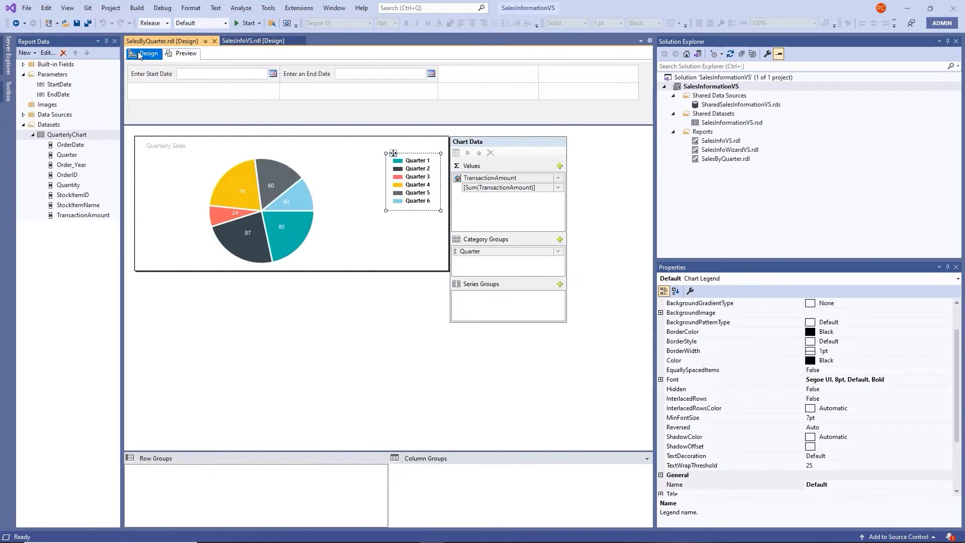
{"action": "left_click", "coordinate": [88, 23]}
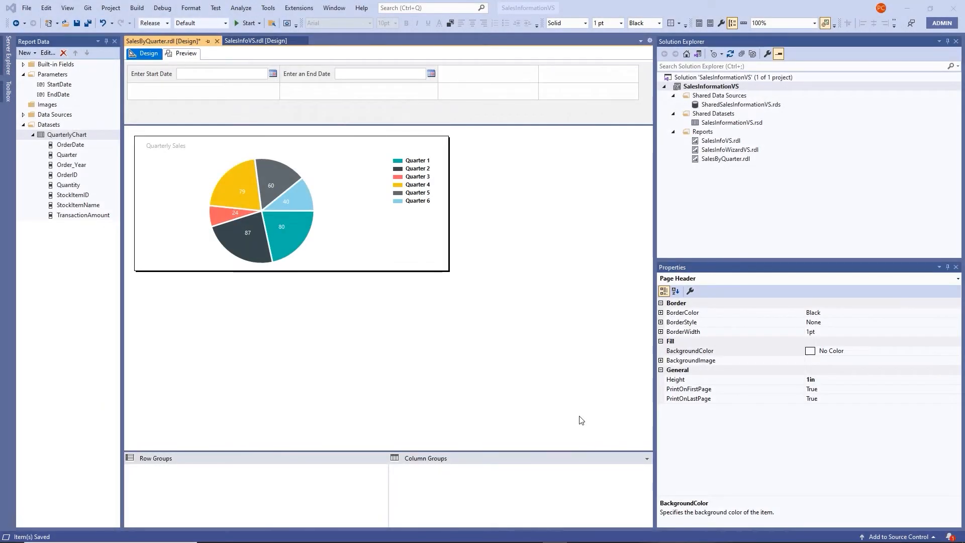
{"action": "right_click", "coordinate": [382, 289]}
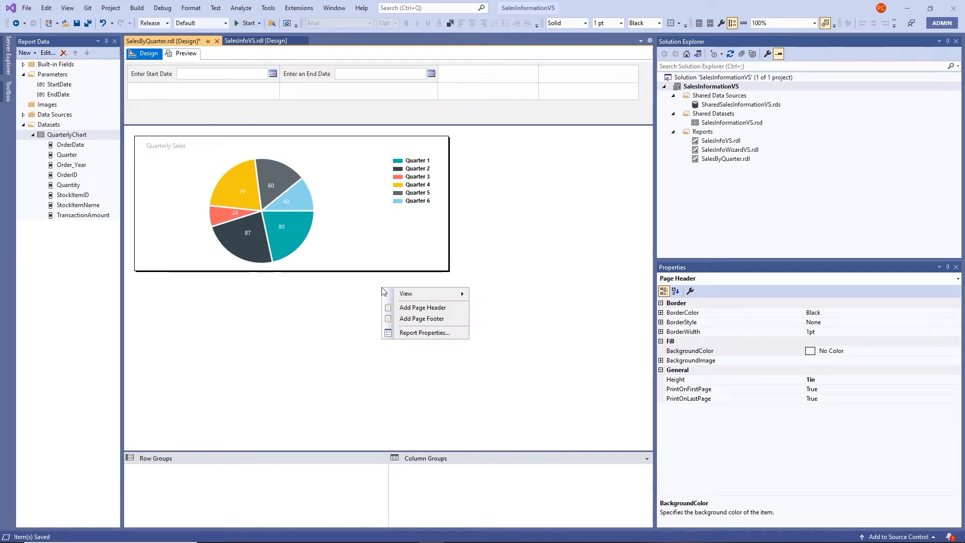
{"action": "mouse_move", "coordinate": [406, 299]}
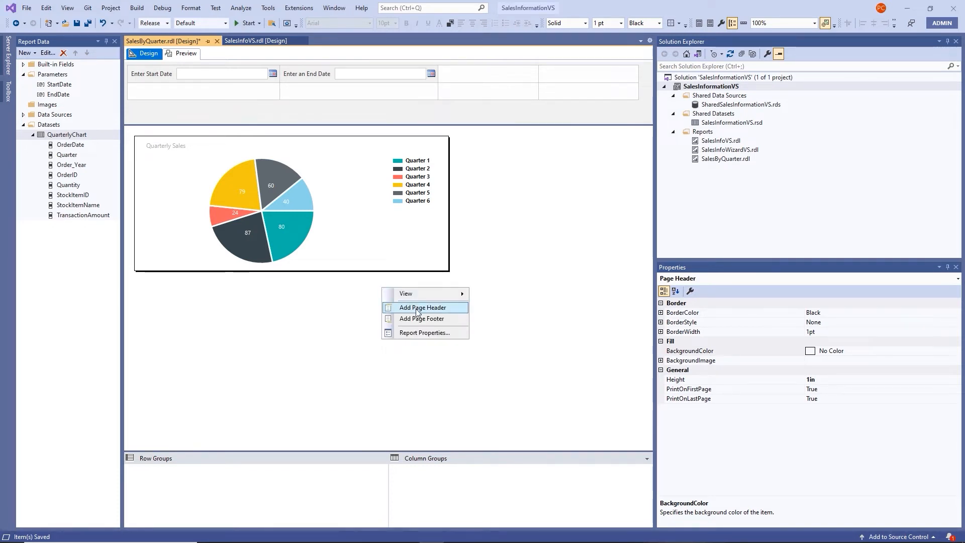
{"action": "left_click", "coordinate": [416, 308]}
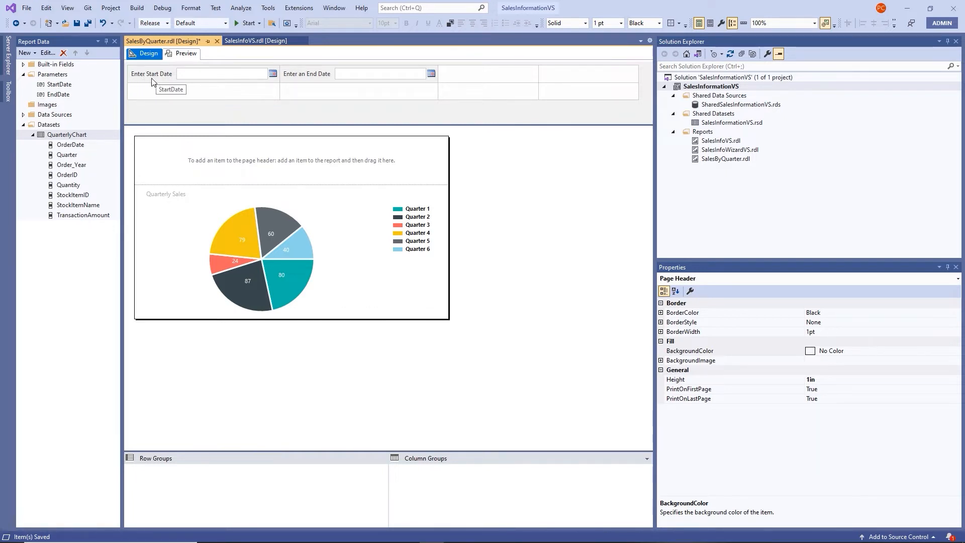
Place the StartDate parameter in the page header and stretch its text box across the full report width
{"action": "left_click_drag", "start_coordinate": [156, 79], "coordinate": [179, 159]}
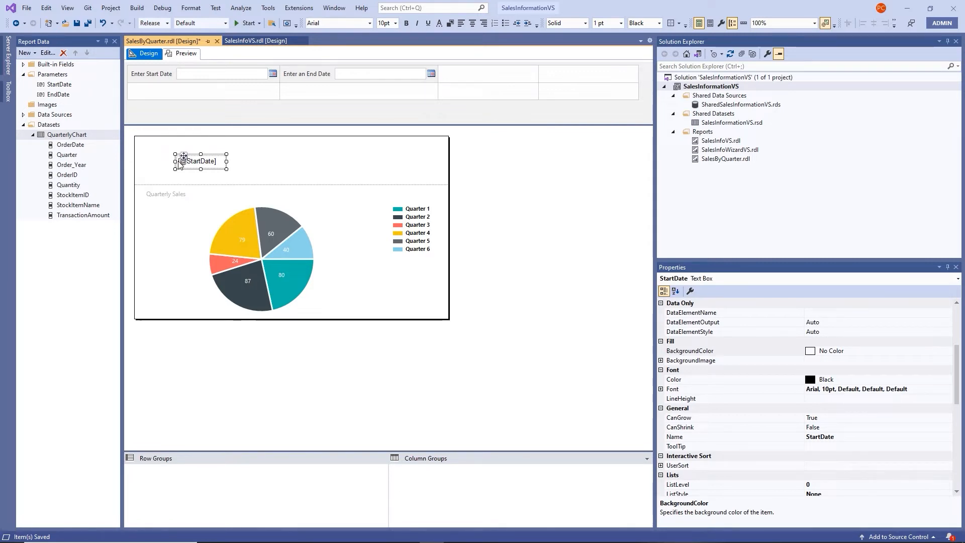
{"action": "left_click_drag", "start_coordinate": [180, 163], "coordinate": [449, 183]}
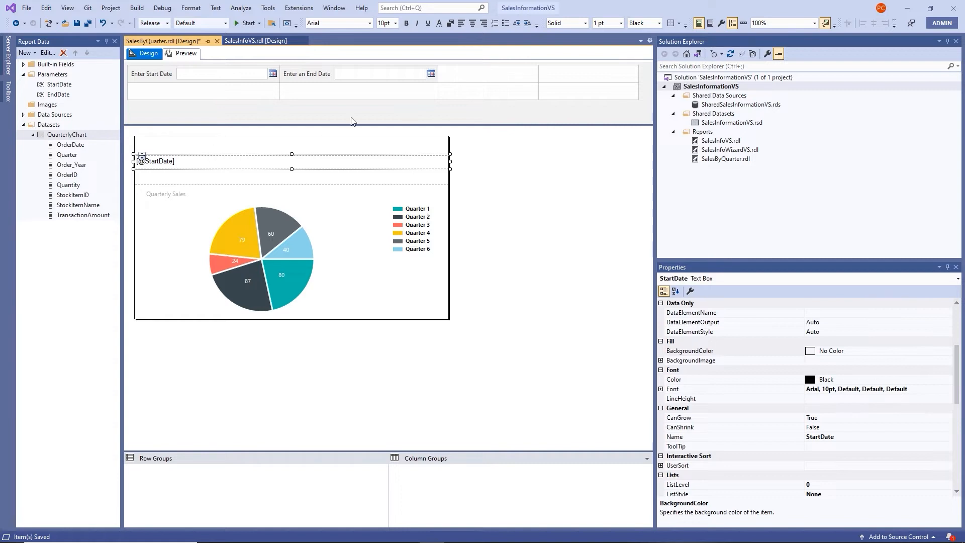
{"action": "left_click", "coordinate": [165, 219]}
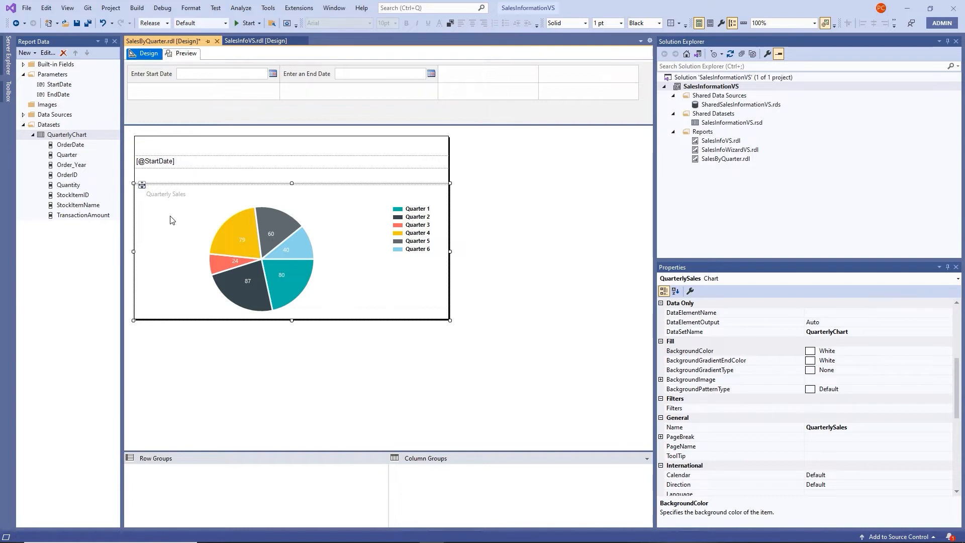
{"action": "left_click", "coordinate": [141, 164]}
{"action": "left_click", "coordinate": [152, 160]}
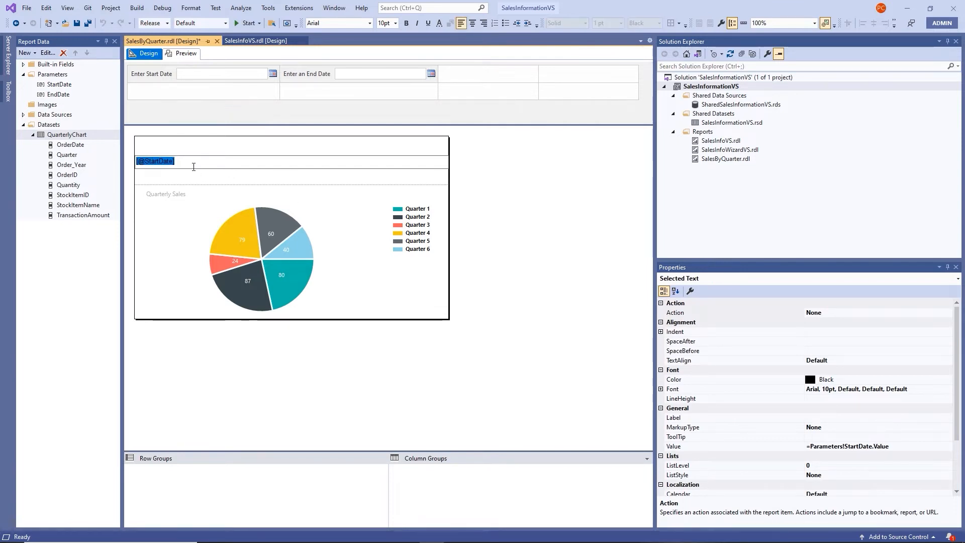
{"action": "left_click", "coordinate": [193, 167]}
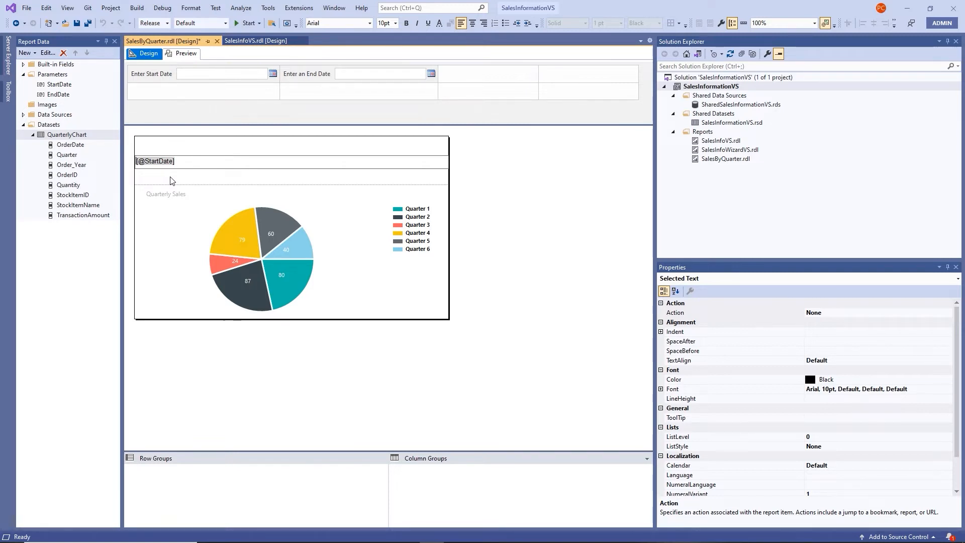
{"action": "type", "text": "Order D"}
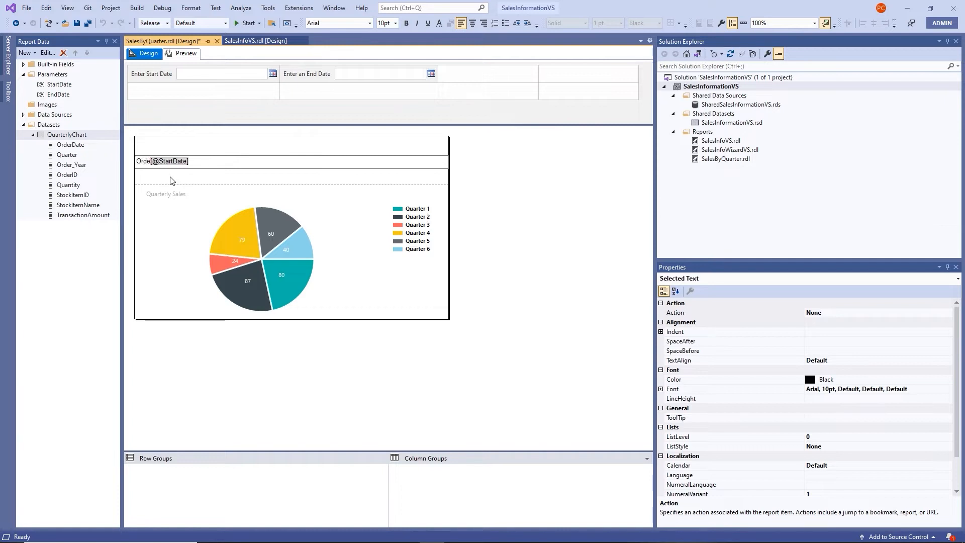
{"action": "type", "text": "ates"}
{"action": "type", "text": "between"}
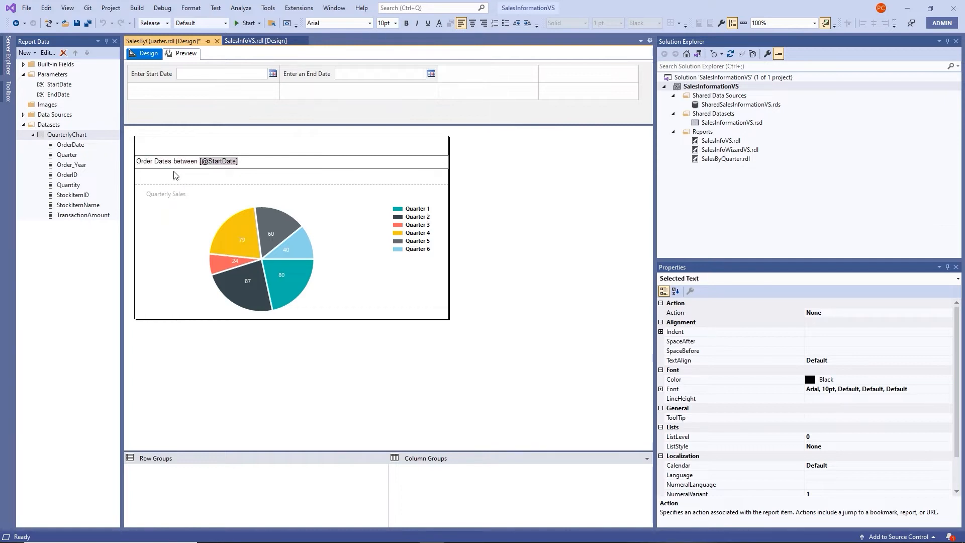
{"action": "left_click", "coordinate": [267, 160]}
{"action": "type", "text": "and"}
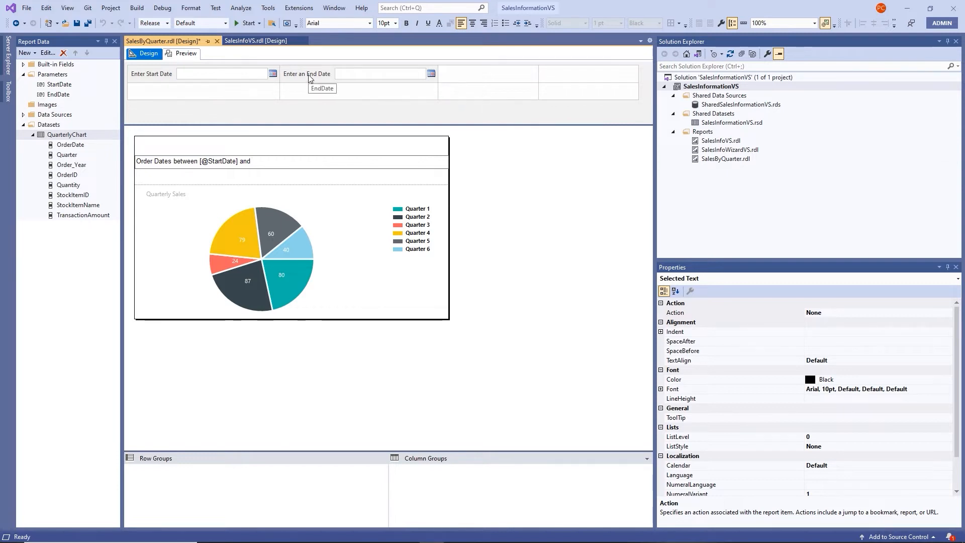
{"action": "left_click_drag", "start_coordinate": [309, 77], "coordinate": [262, 164]}
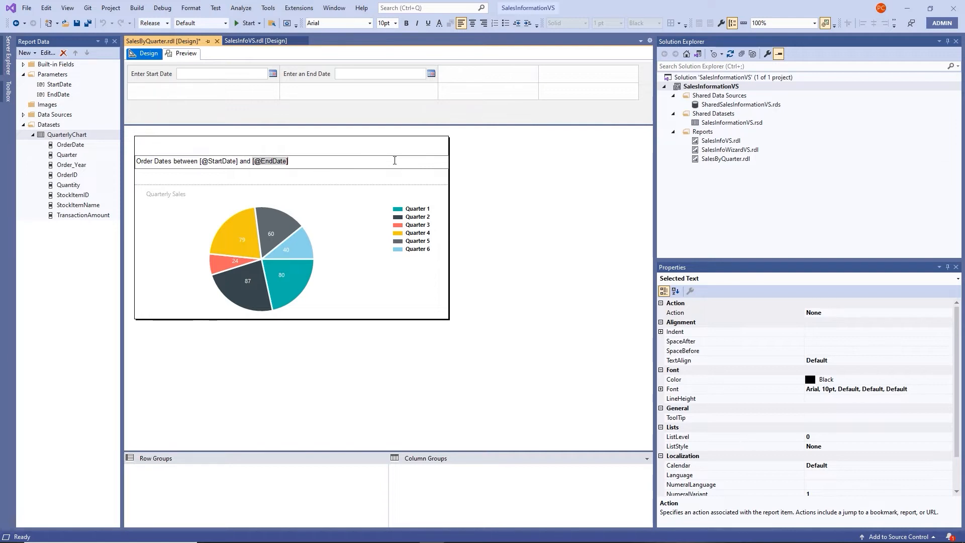
{"action": "left_click", "coordinate": [480, 240]}
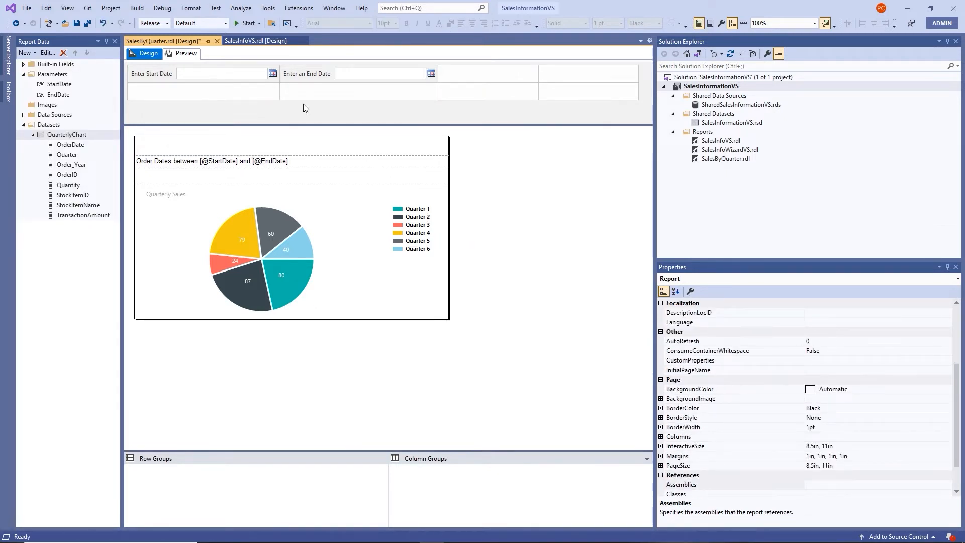
Preview the report with a start date of 1/1/2013 and an end date of 12/31/2013
{"action": "left_click", "coordinate": [183, 54]}
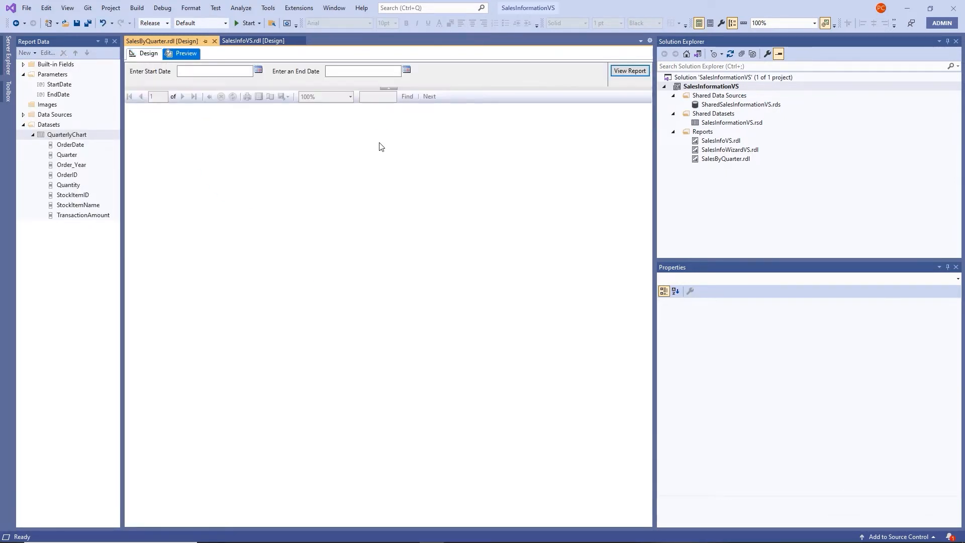
{"action": "left_click", "coordinate": [205, 73]}
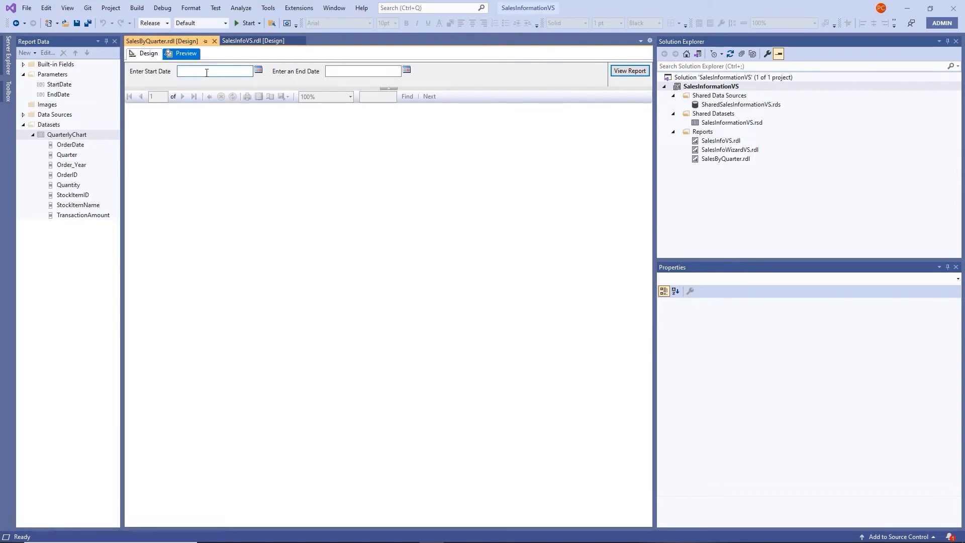
{"action": "type", "text": "1/1/2013"}
{"action": "key", "text": "Tab"}
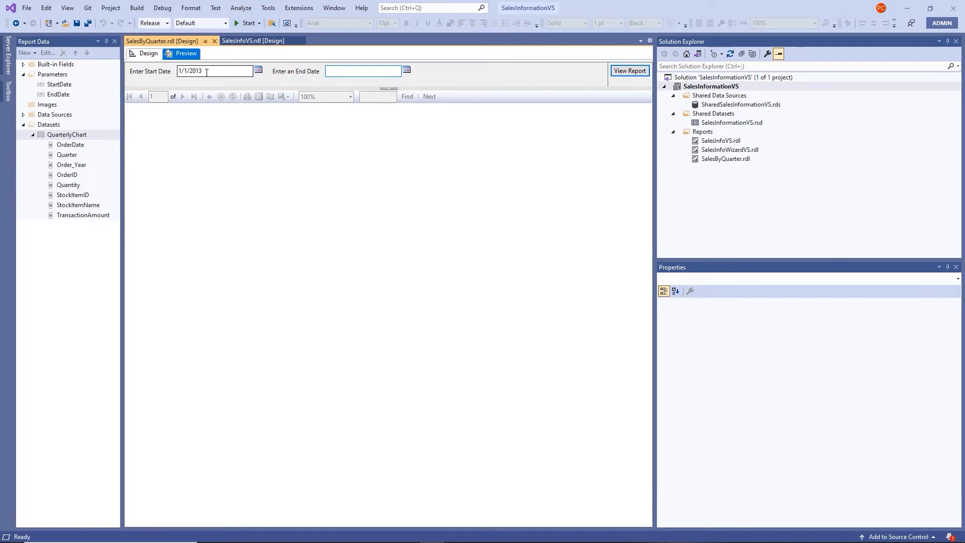
{"action": "type", "text": "12/31/2013"}
{"action": "key", "text": "Return"}
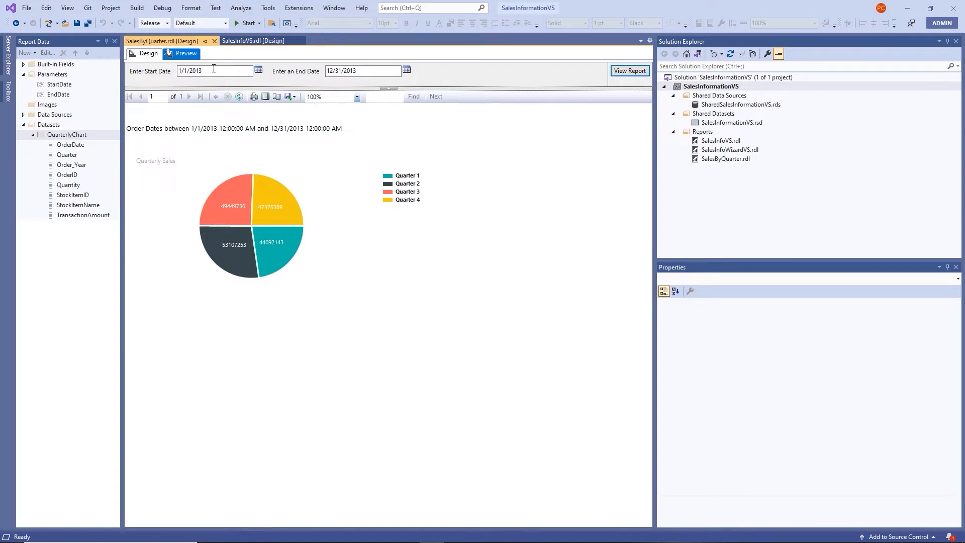
Review the file formats offered for exporting the previewed report
{"action": "left_click", "coordinate": [292, 97]}
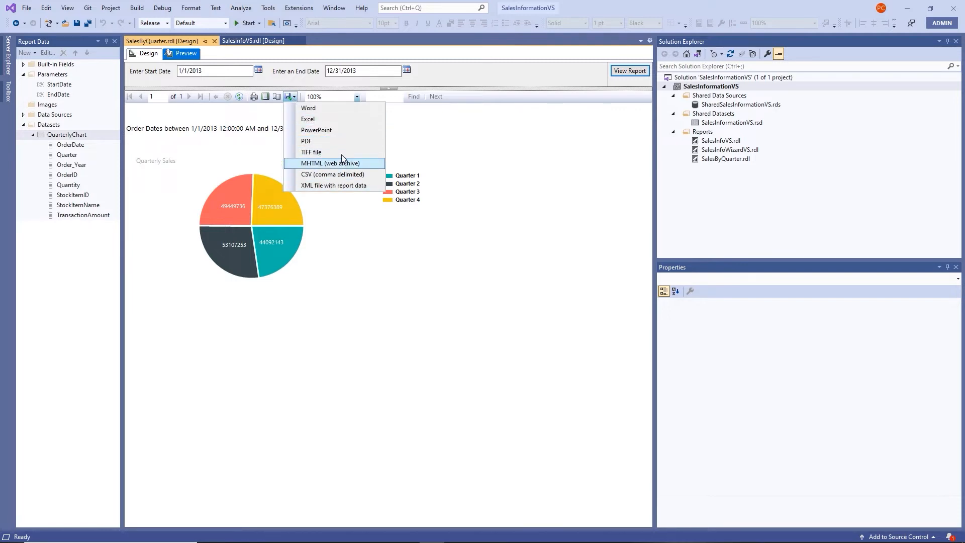
{"action": "left_click", "coordinate": [219, 79]}
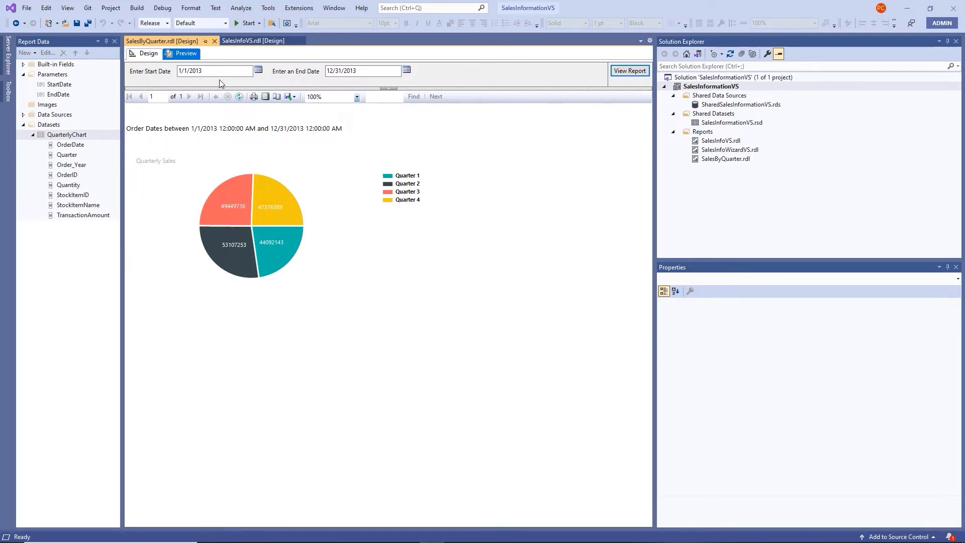
{"action": "left_click", "coordinate": [294, 98]}
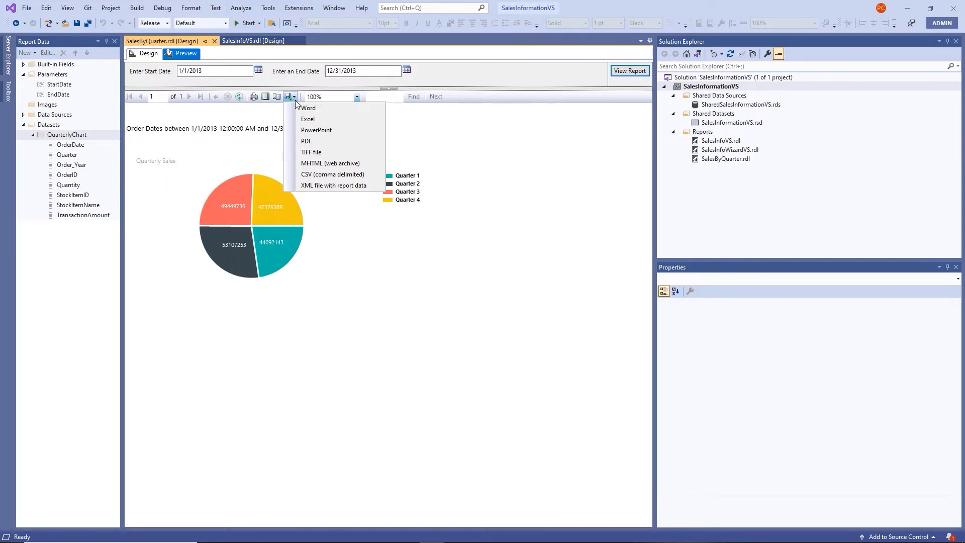
{"action": "left_click", "coordinate": [246, 123]}
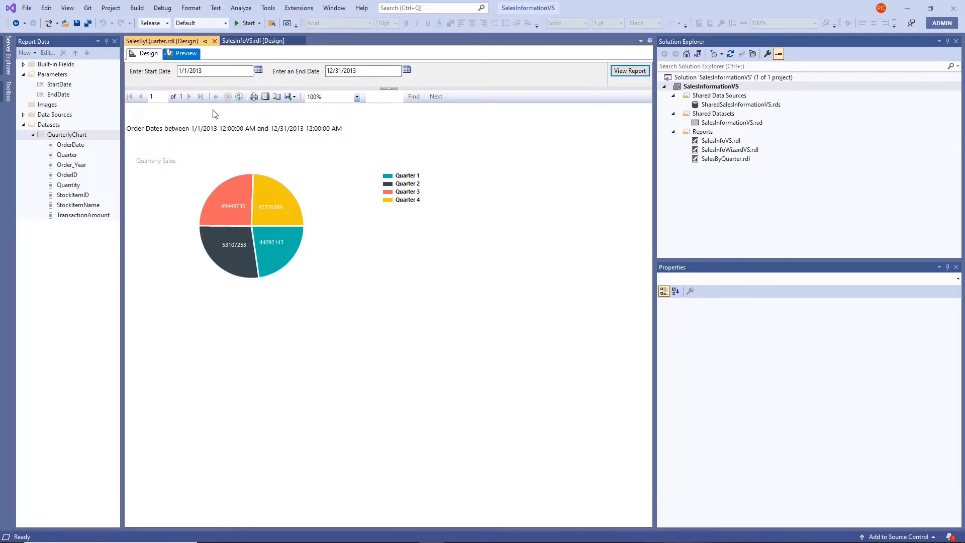
Return to the report design and save the report
{"action": "left_click", "coordinate": [147, 54]}
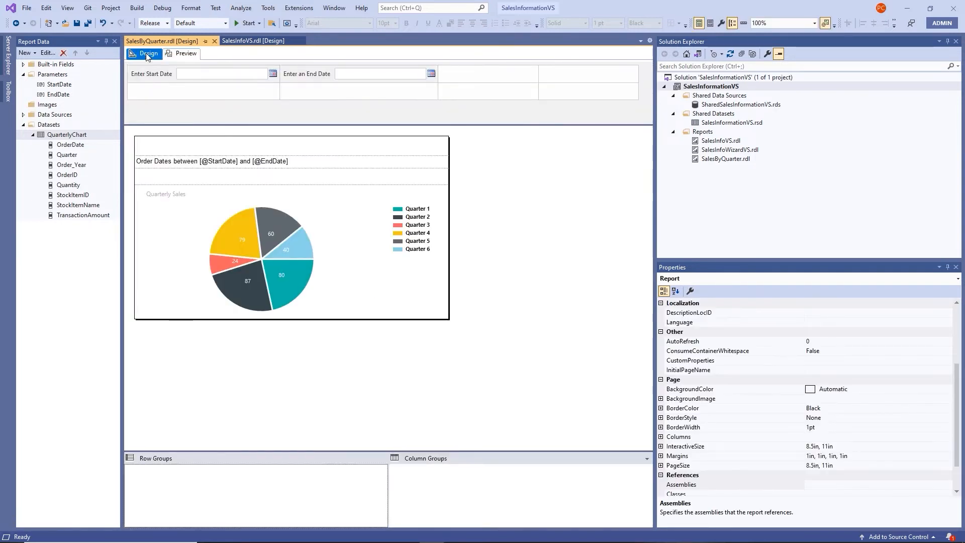
{"action": "left_click", "coordinate": [79, 23]}
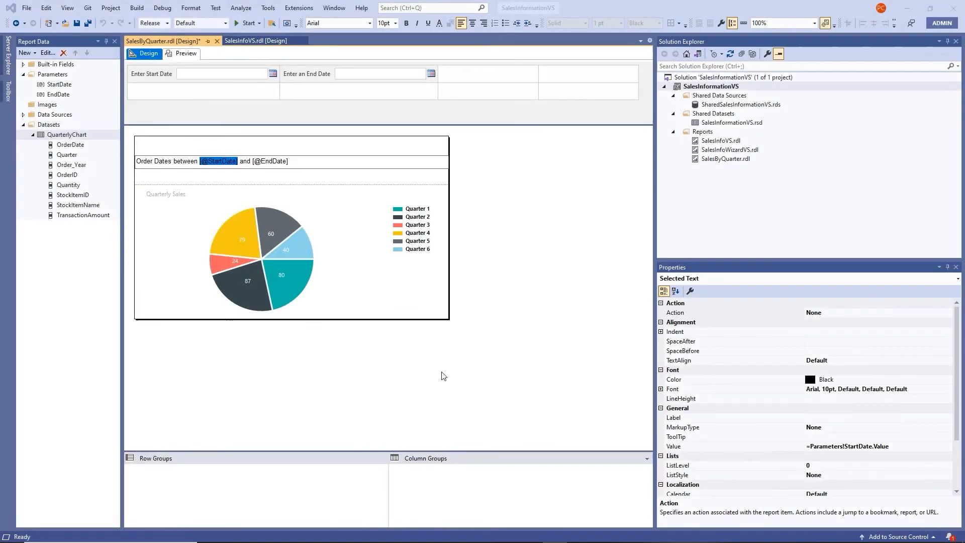
{"action": "left_click", "coordinate": [442, 373]}
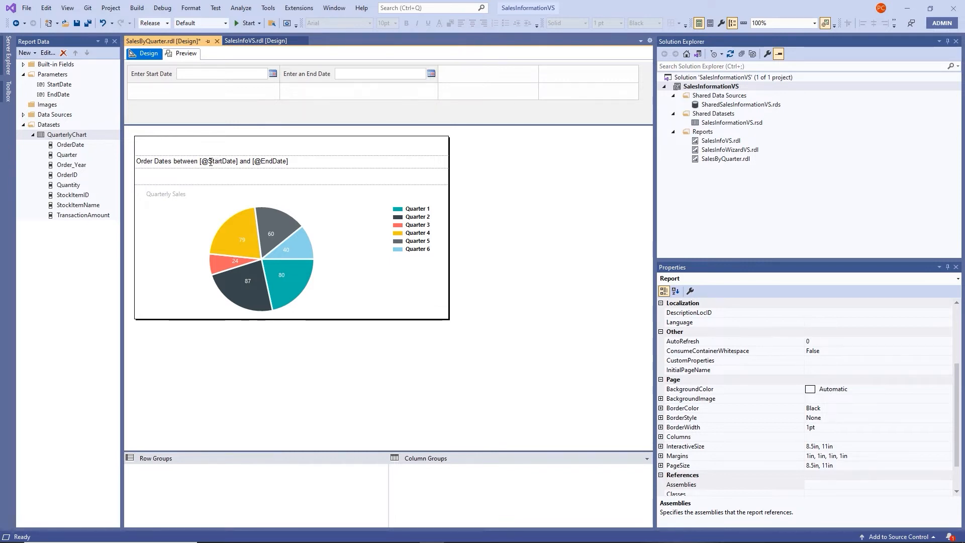
Format the StartDate placeholder in the header text box as a date of the type "January 31, 2000"
{"action": "right_click", "coordinate": [210, 162]}
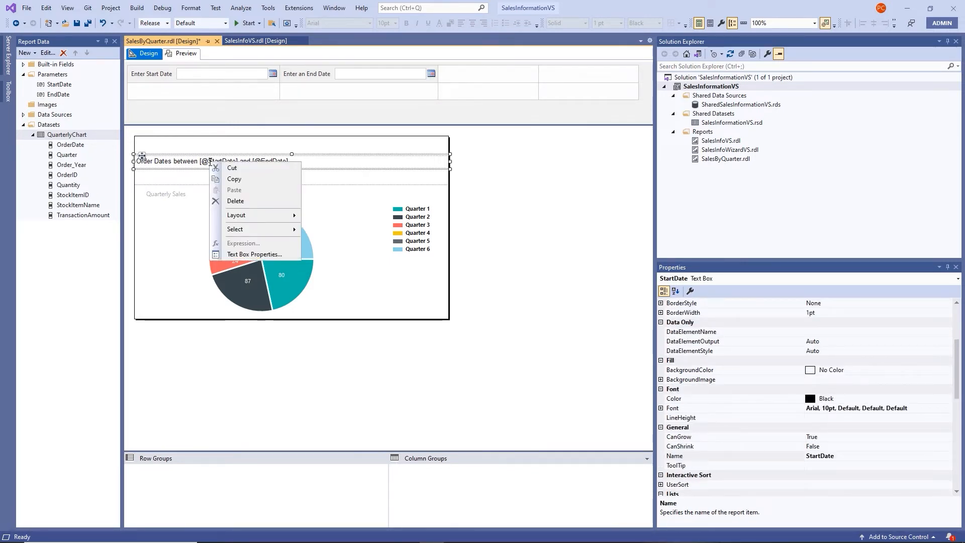
{"action": "left_click", "coordinate": [210, 162]}
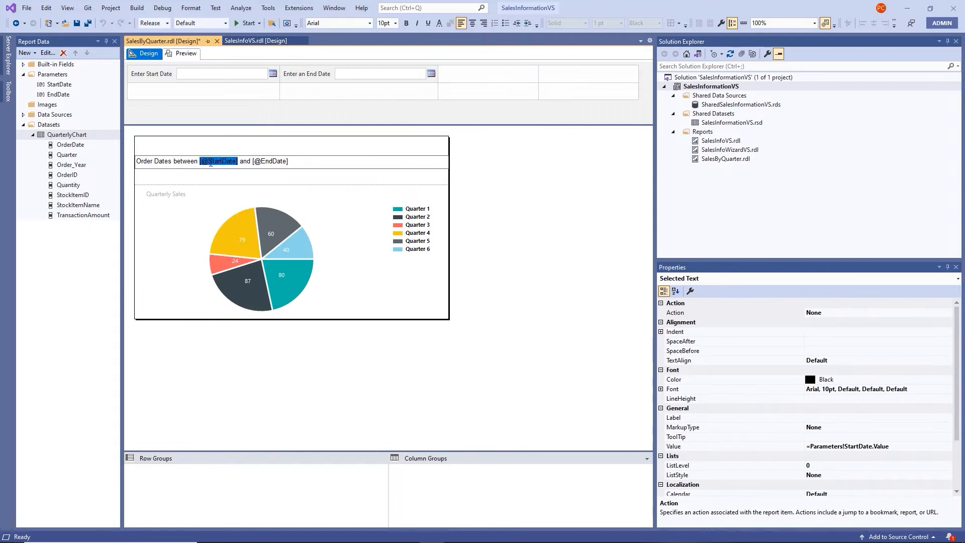
{"action": "right_click", "coordinate": [210, 162]}
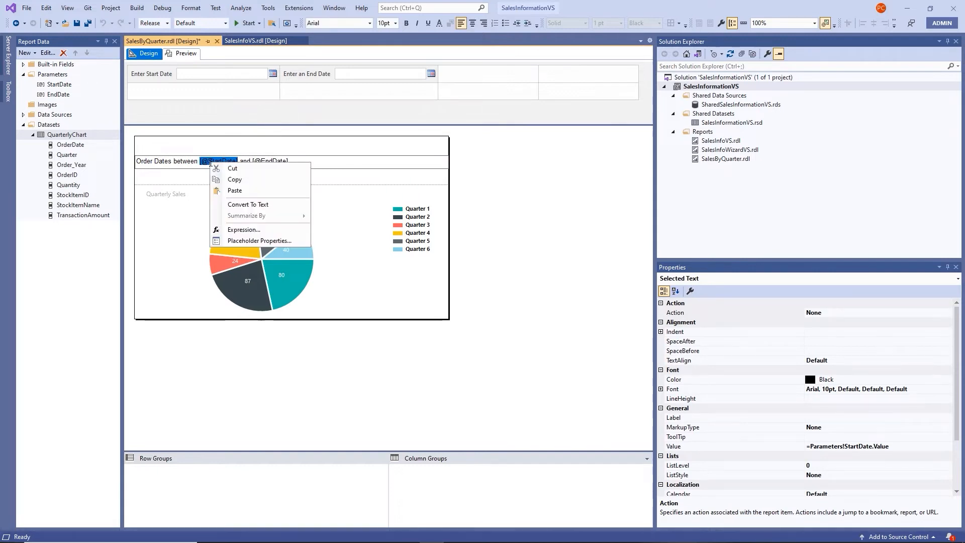
{"action": "left_click", "coordinate": [241, 244]}
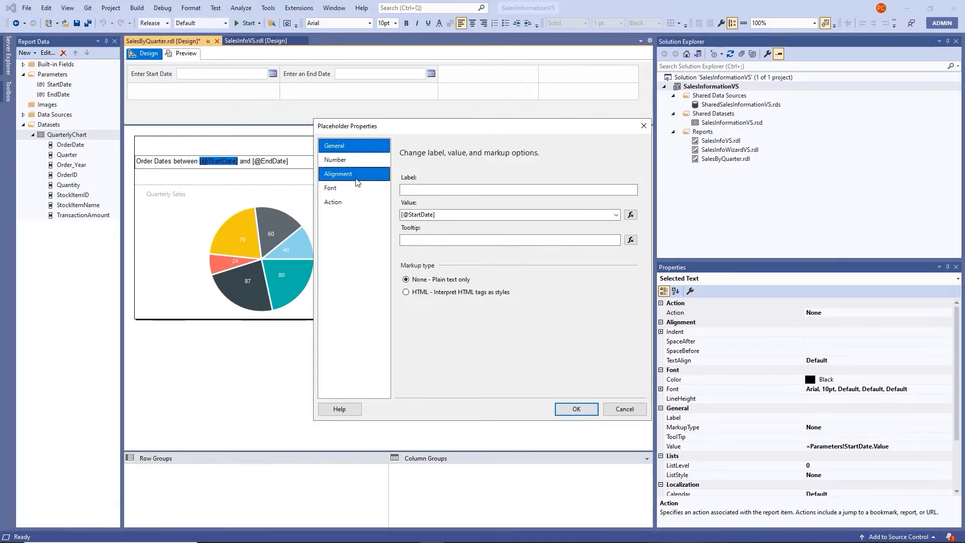
{"action": "left_click", "coordinate": [341, 160]}
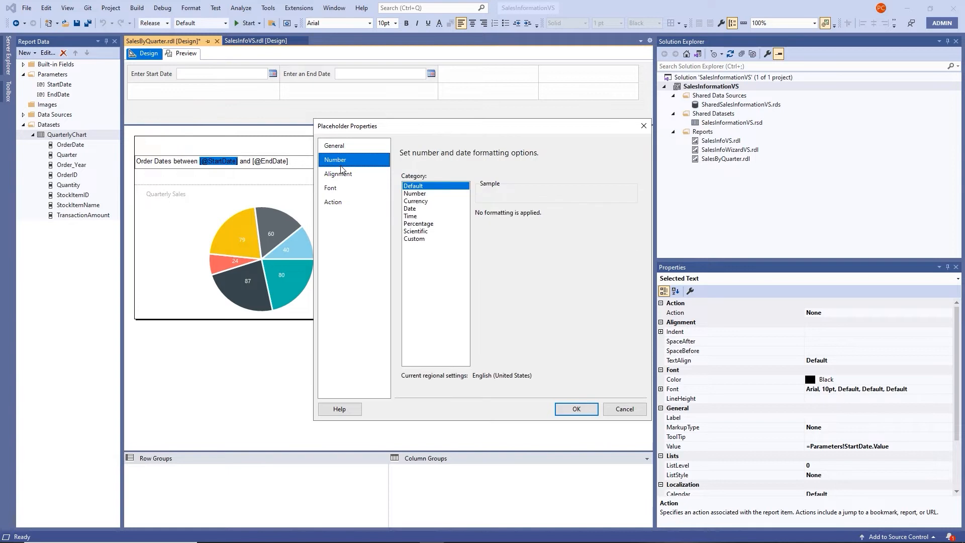
{"action": "left_click", "coordinate": [417, 209]}
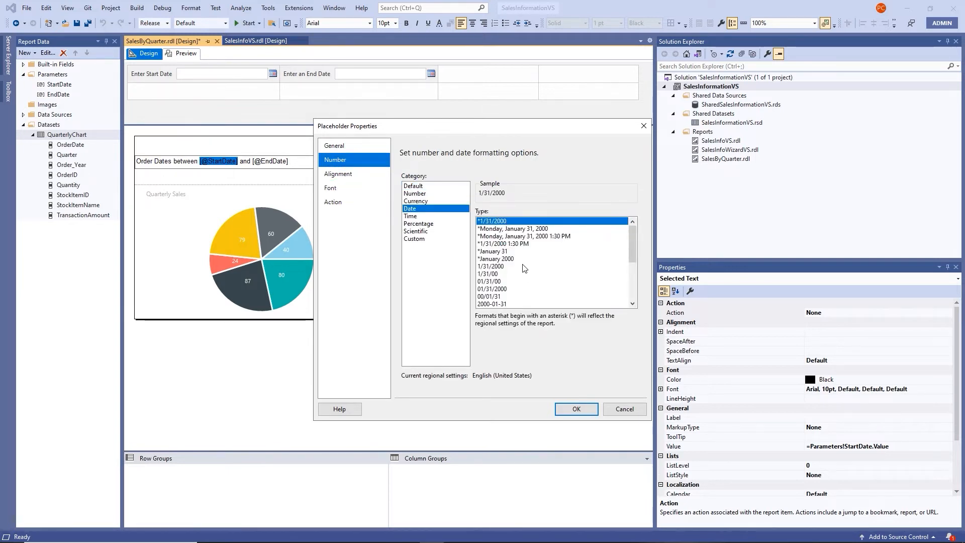
{"action": "scroll", "coordinate": [524, 268], "scroll_direction": "down", "scroll_amount": 1}
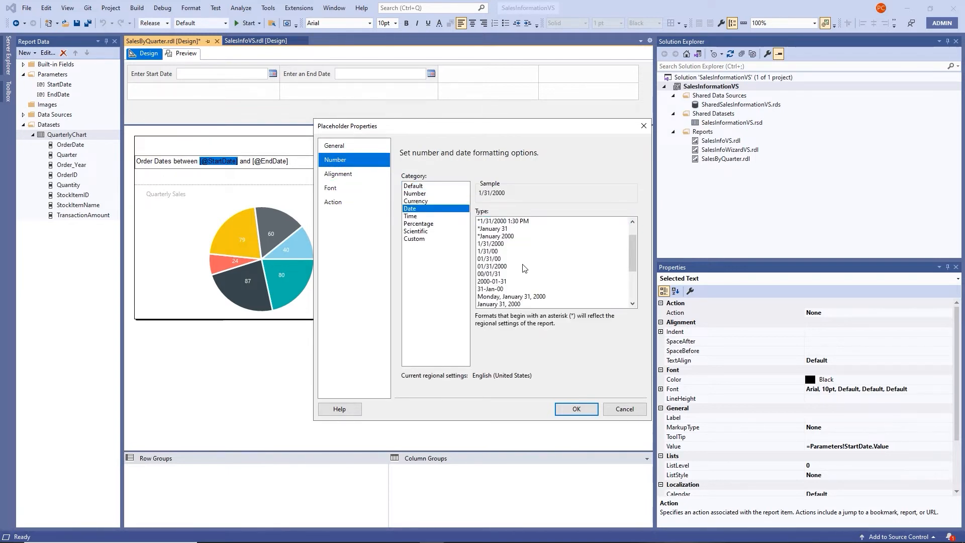
{"action": "left_click", "coordinate": [514, 303]}
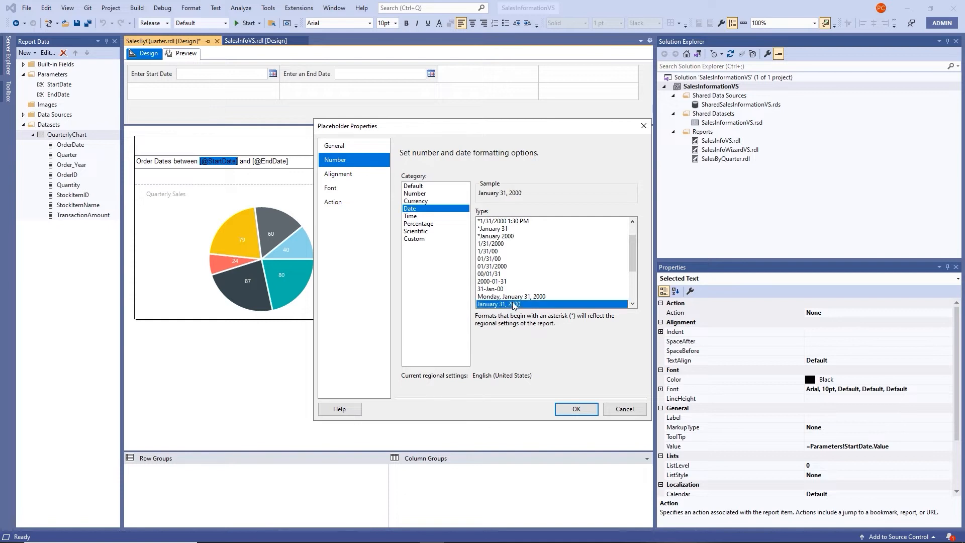
{"action": "left_click", "coordinate": [575, 410]}
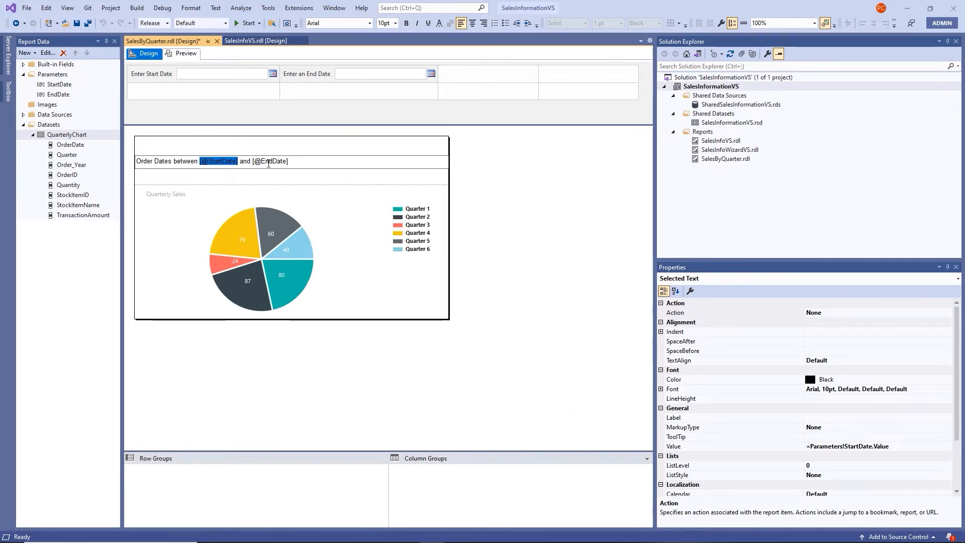
Format the EndDate placeholder in the header text box as a date of the type "January 31, 2000"
{"action": "left_click", "coordinate": [268, 162]}
{"action": "right_click", "coordinate": [269, 162]}
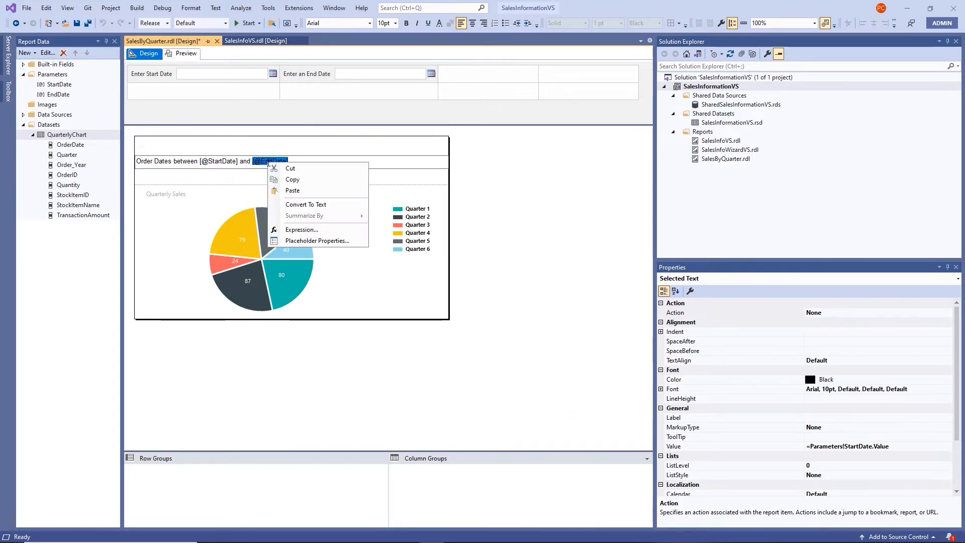
{"action": "left_click", "coordinate": [305, 242]}
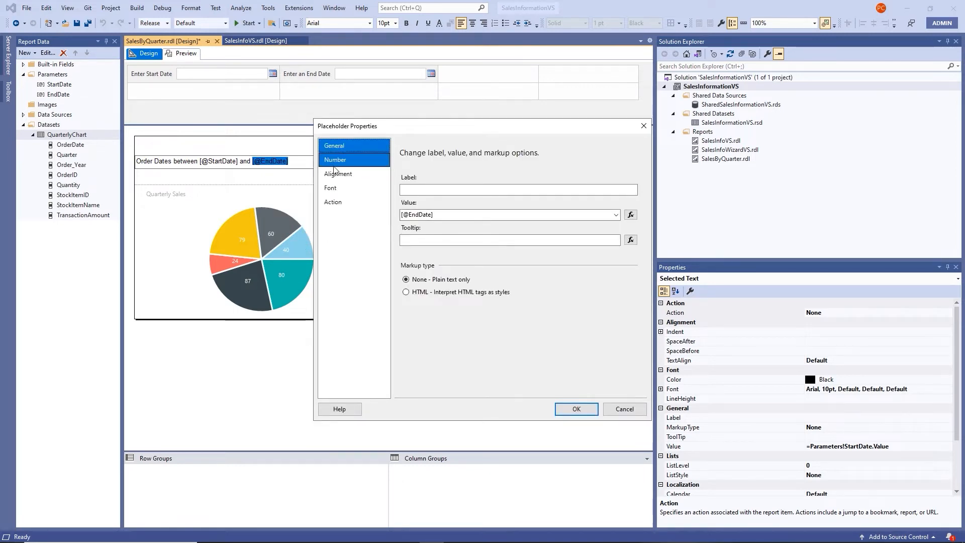
{"action": "left_click", "coordinate": [335, 161]}
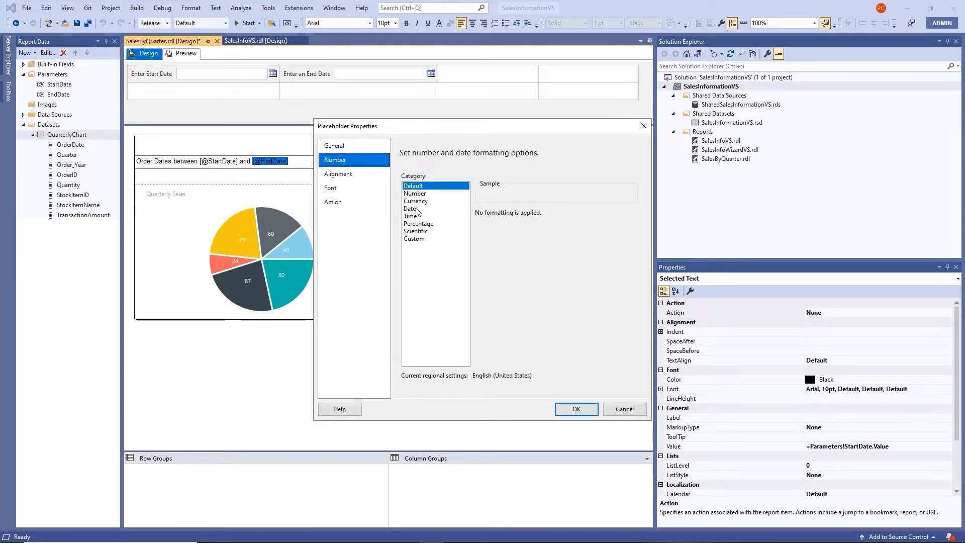
{"action": "left_click", "coordinate": [415, 209]}
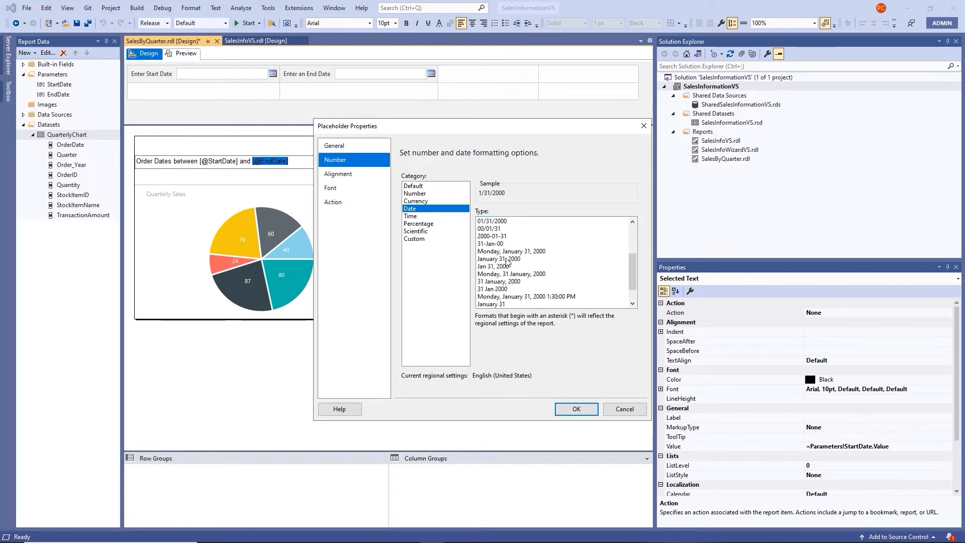
{"action": "left_click", "coordinate": [507, 260]}
{"action": "left_click", "coordinate": [573, 407]}
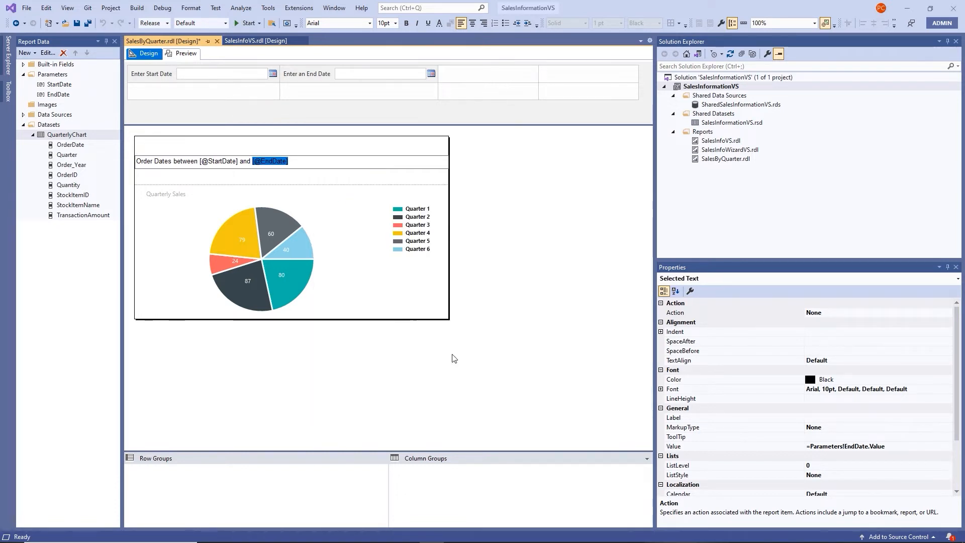
{"action": "key", "text": "Escape"}
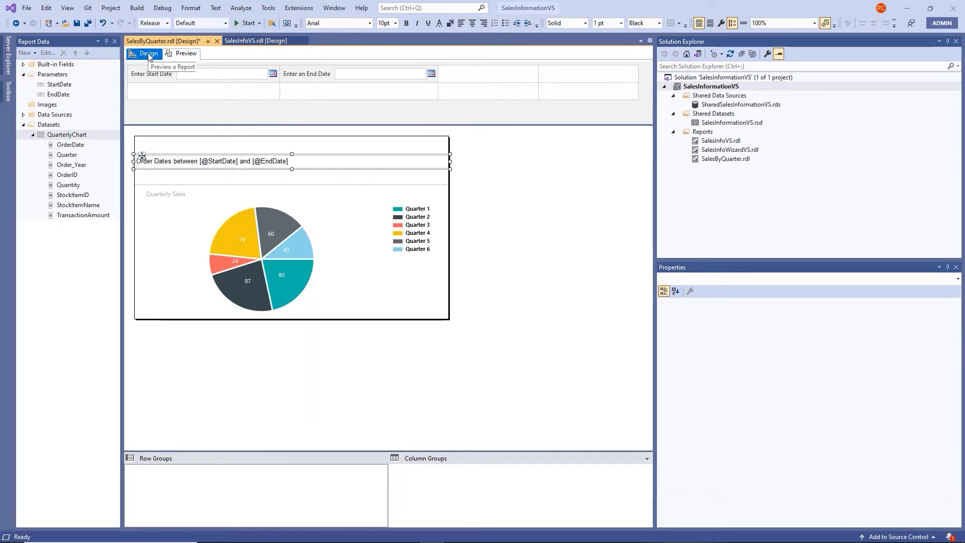
Preview the report with a start date of 1/1/2013 and an end date of 12/31/2013
{"action": "left_click", "coordinate": [182, 54]}
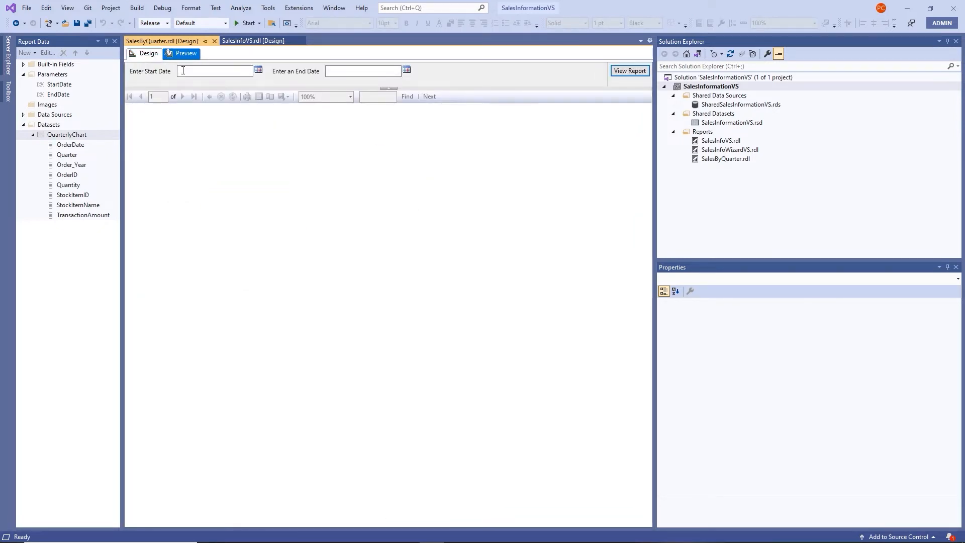
{"action": "left_click", "coordinate": [188, 68]}
{"action": "type", "text": "1/1/2013"}
{"action": "key", "text": "Tab"}
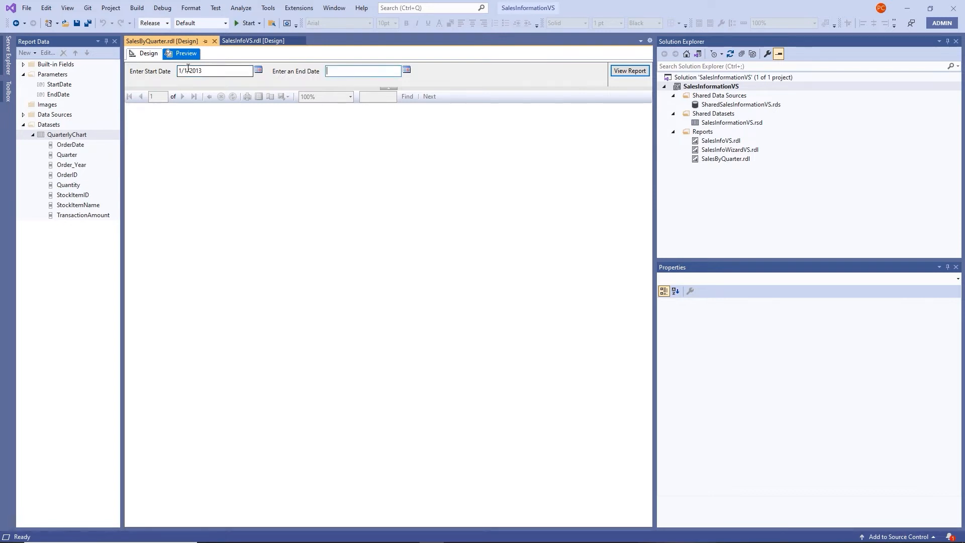
{"action": "type", "text": "12/31/2013"}
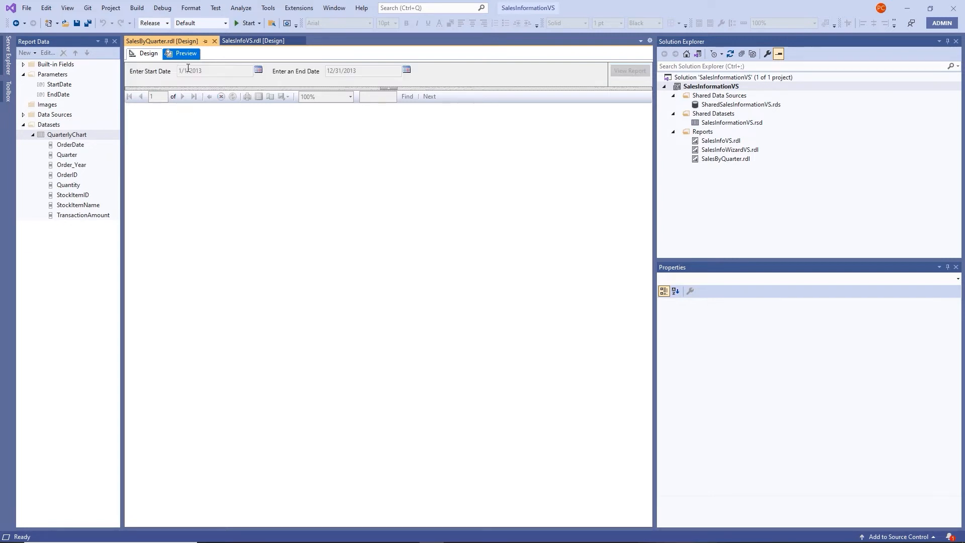
{"action": "key", "text": "Return"}
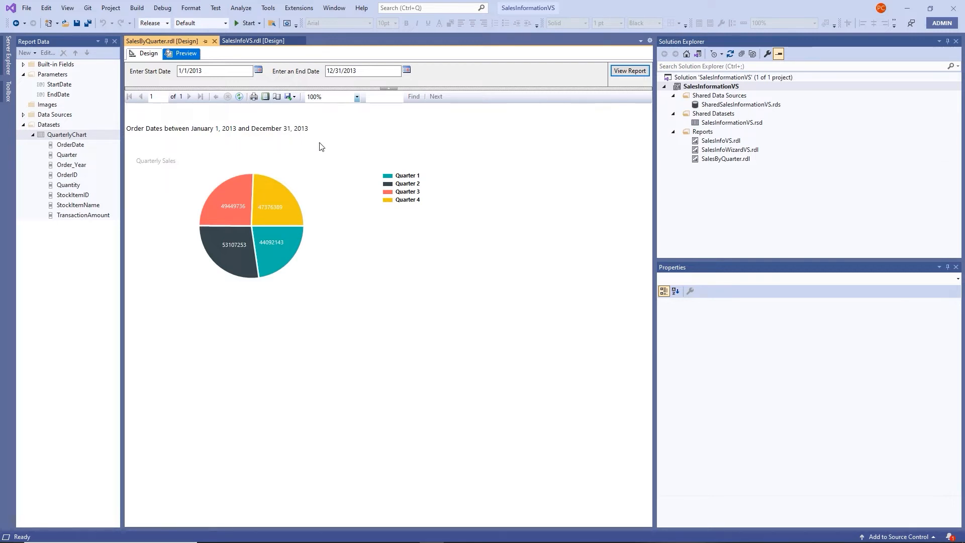
In the report design, extend the body below the pie chart and insert a text box there spanning the full report width
{"action": "left_click", "coordinate": [147, 55]}
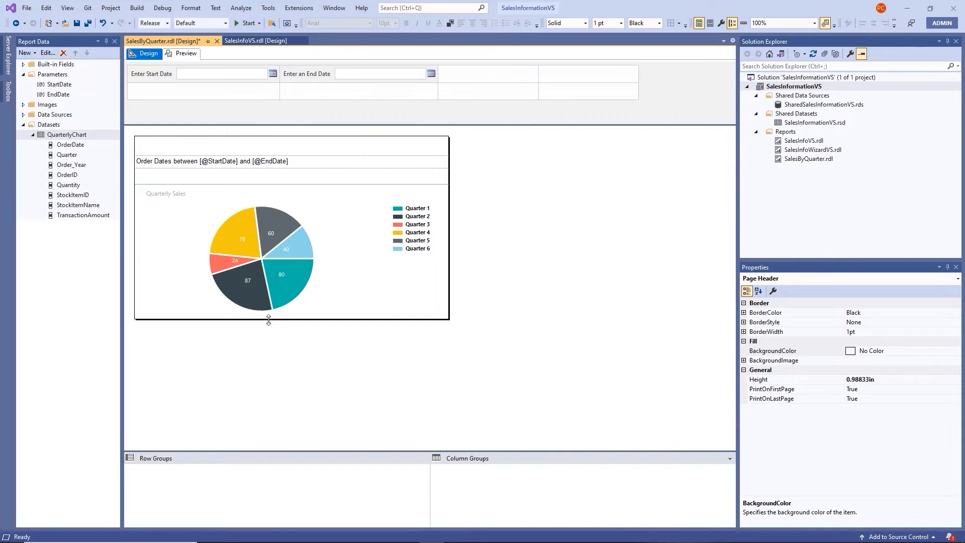
{"action": "left_click_drag", "start_coordinate": [269, 320], "coordinate": [266, 344]}
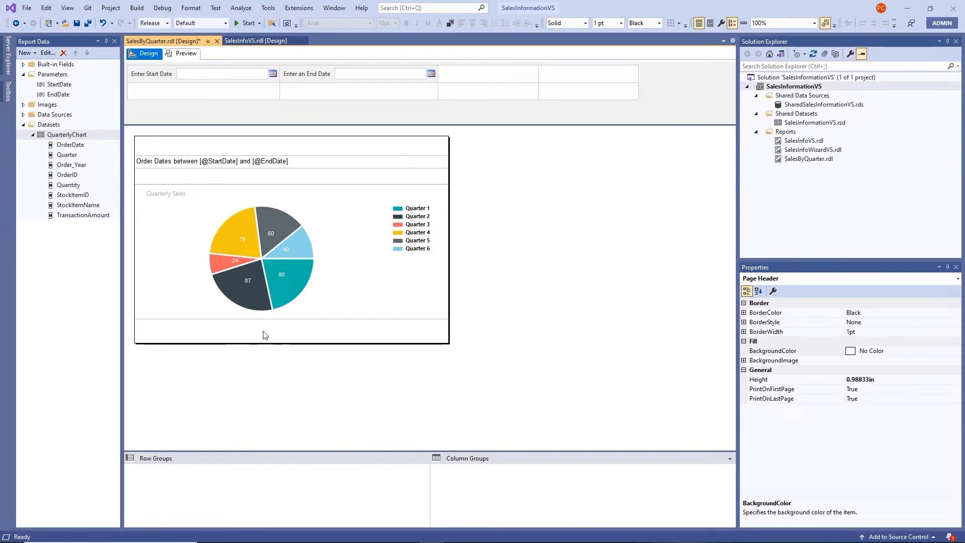
{"action": "right_click", "coordinate": [263, 331]}
{"action": "mouse_move", "coordinate": [311, 371]}
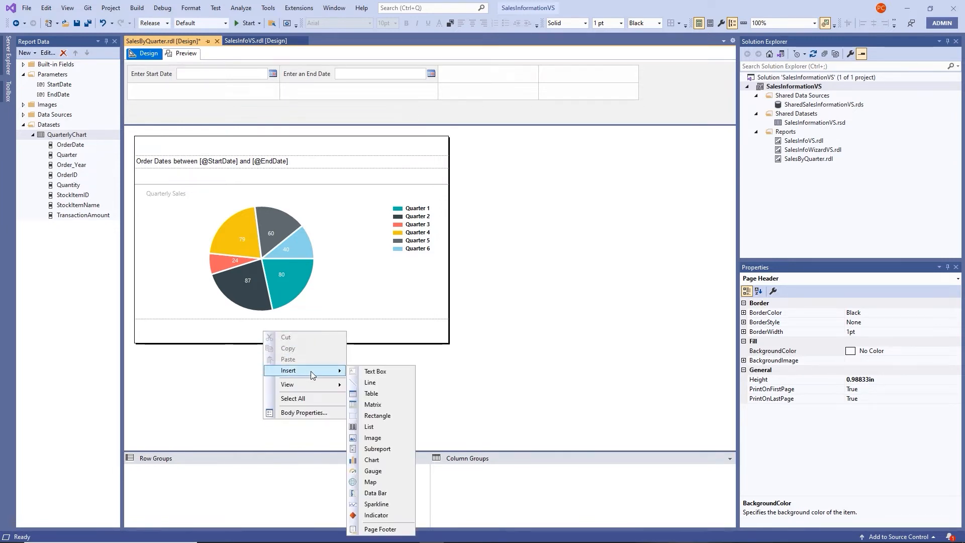
{"action": "left_click", "coordinate": [377, 373]}
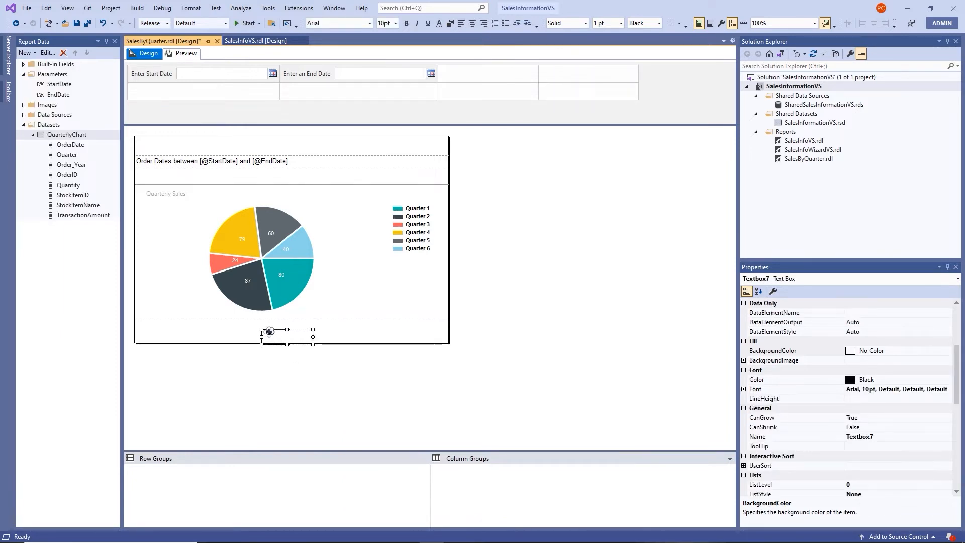
{"action": "left_click_drag", "start_coordinate": [270, 332], "coordinate": [449, 334]}
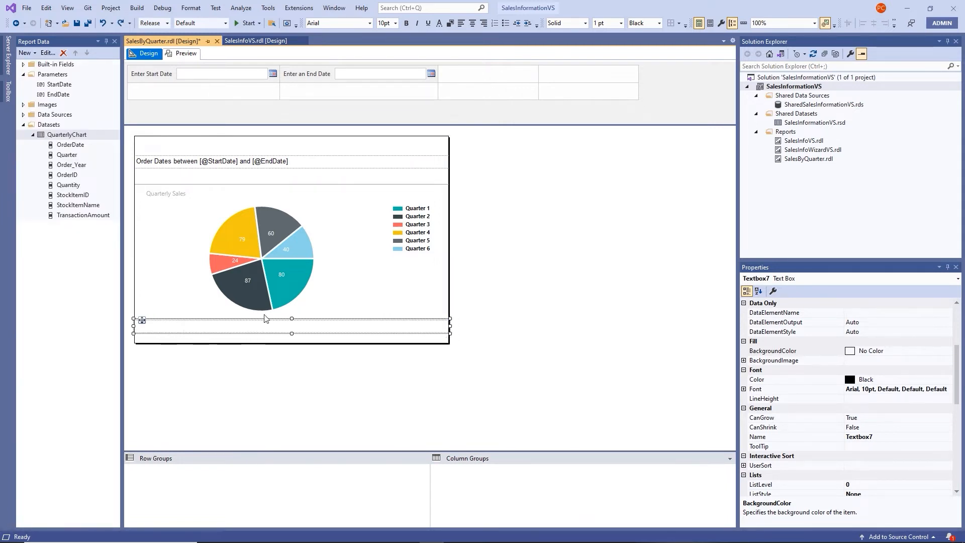
Enter "For additional information on chart formats, click here." in the text box below the pie chart
{"action": "left_click", "coordinate": [157, 329]}
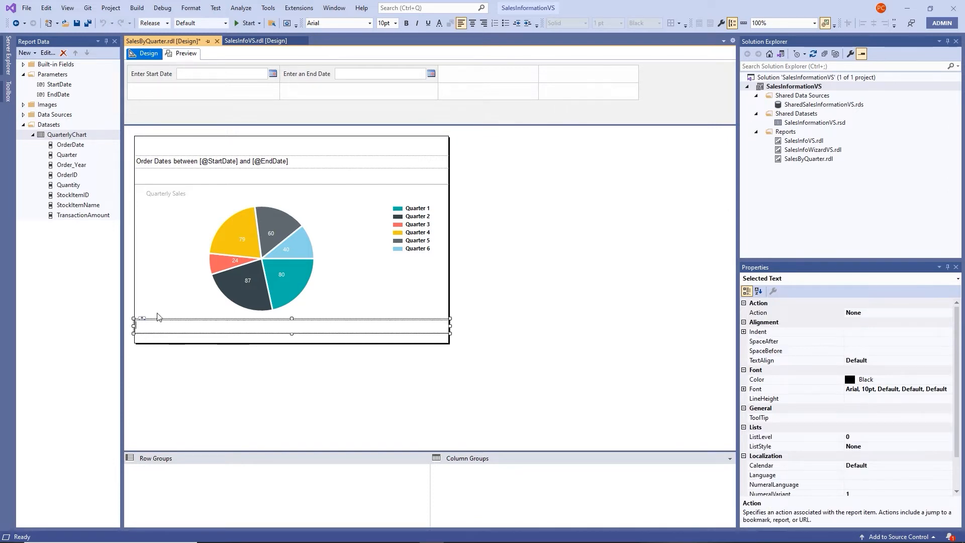
{"action": "type", "text": "For additional information o"}
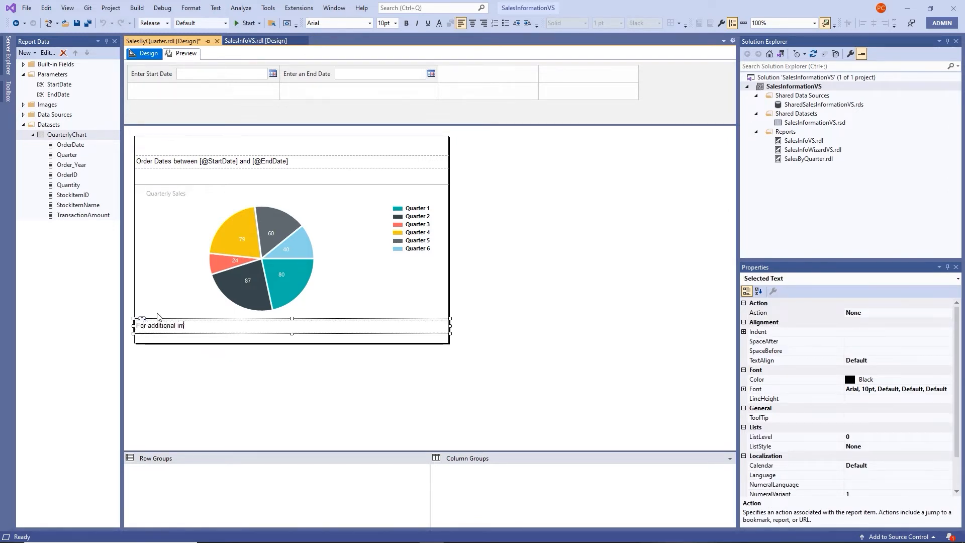
{"action": "type", "text": "n "}
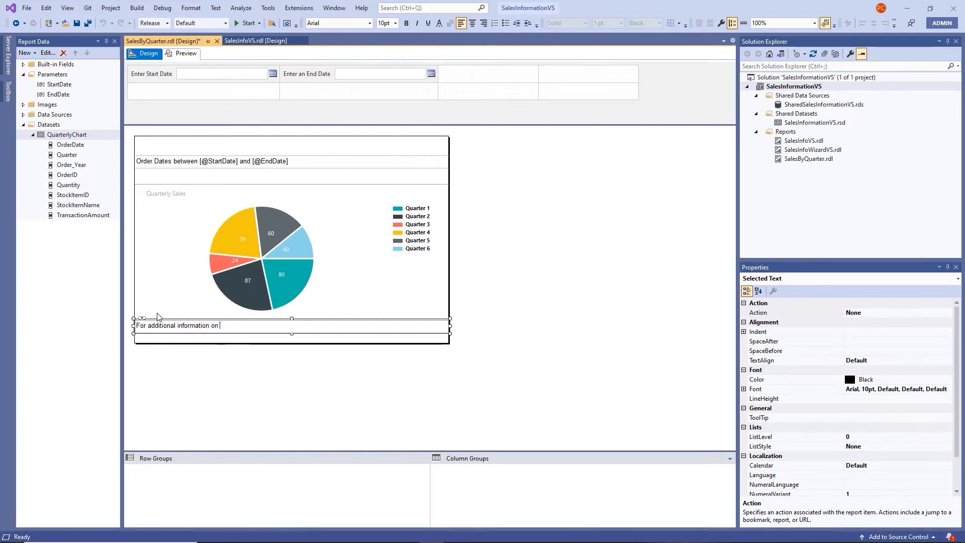
{"action": "type", "text": "chart t"}
{"action": "type", "text": "ormats"}
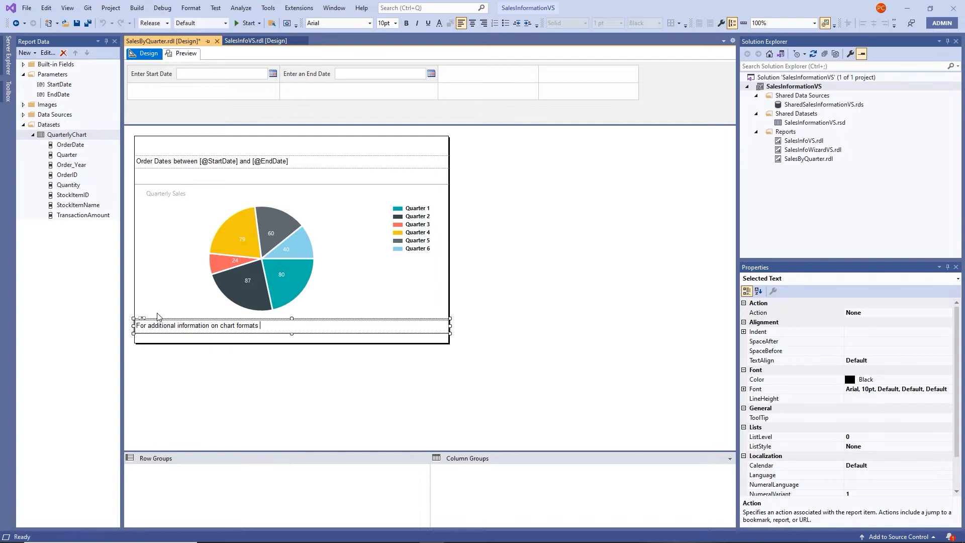
{"action": "type", "text": ", click here"}
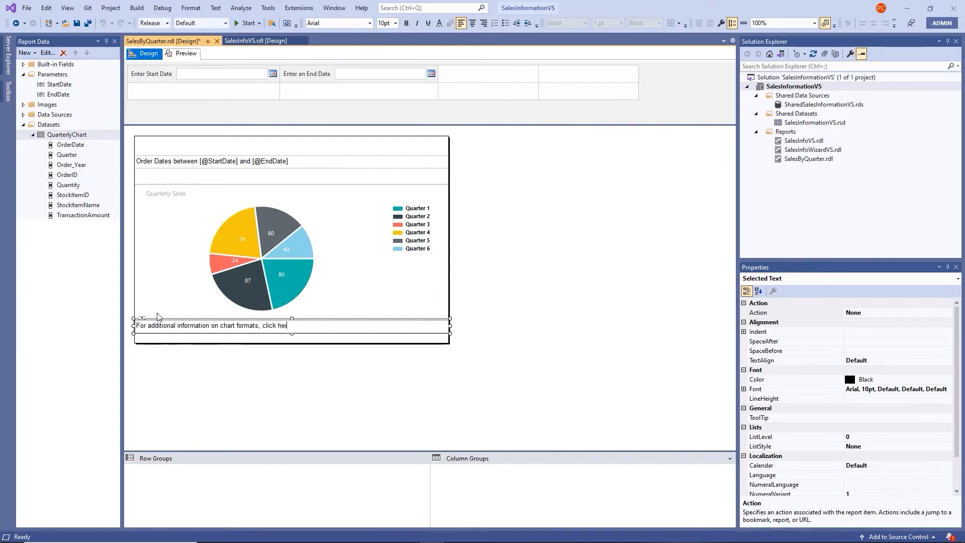
{"action": "left_click", "coordinate": [172, 363]}
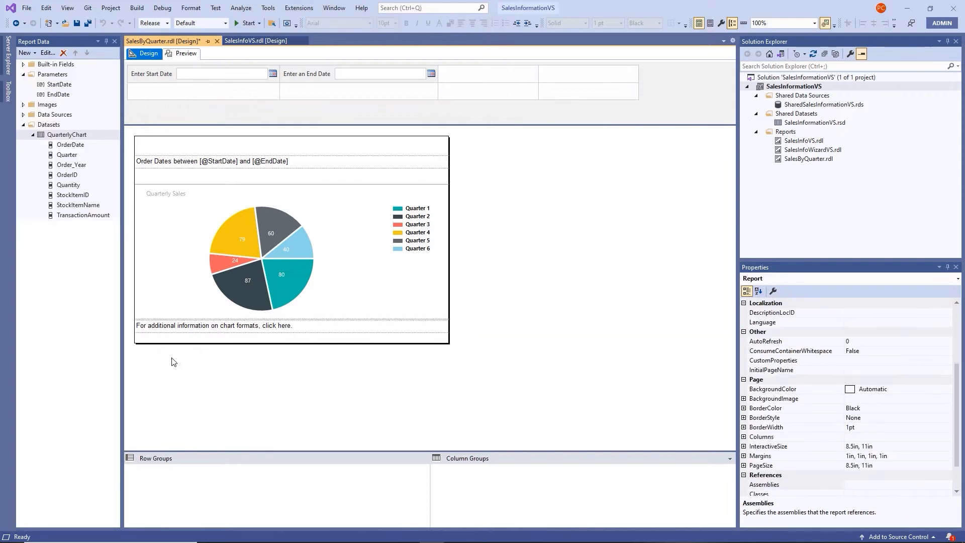
In the properties of the text box below the pie chart, enable the Go to URL action
{"action": "right_click", "coordinate": [172, 332]}
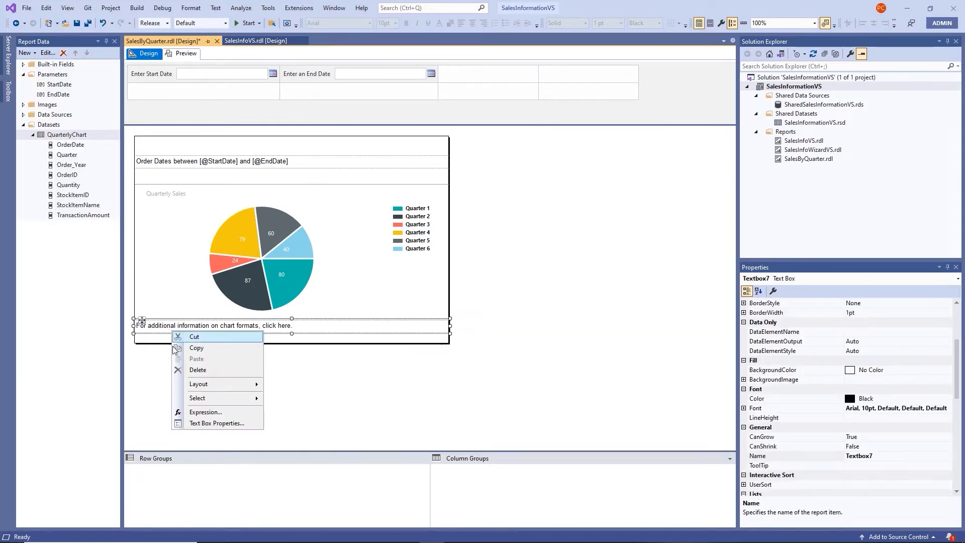
{"action": "left_click", "coordinate": [204, 422]}
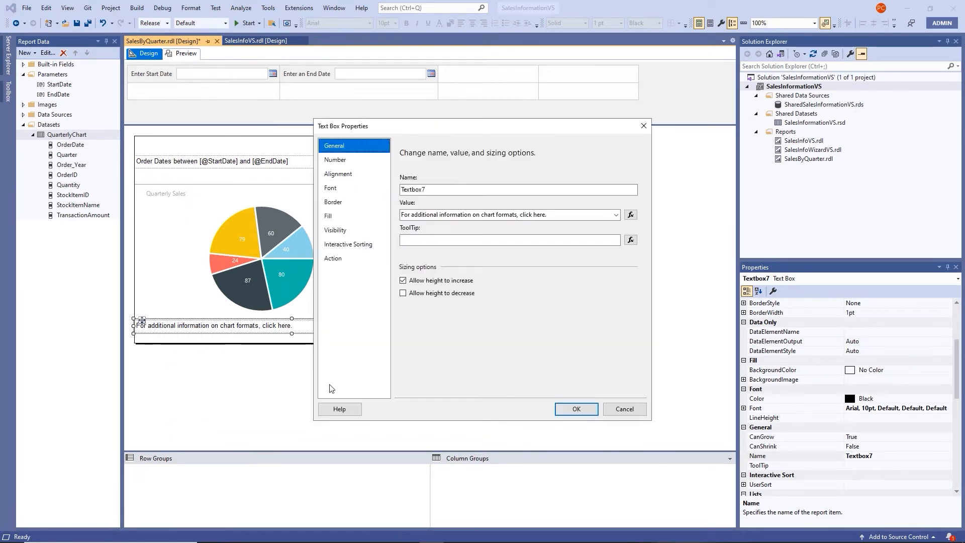
{"action": "left_click", "coordinate": [340, 260]}
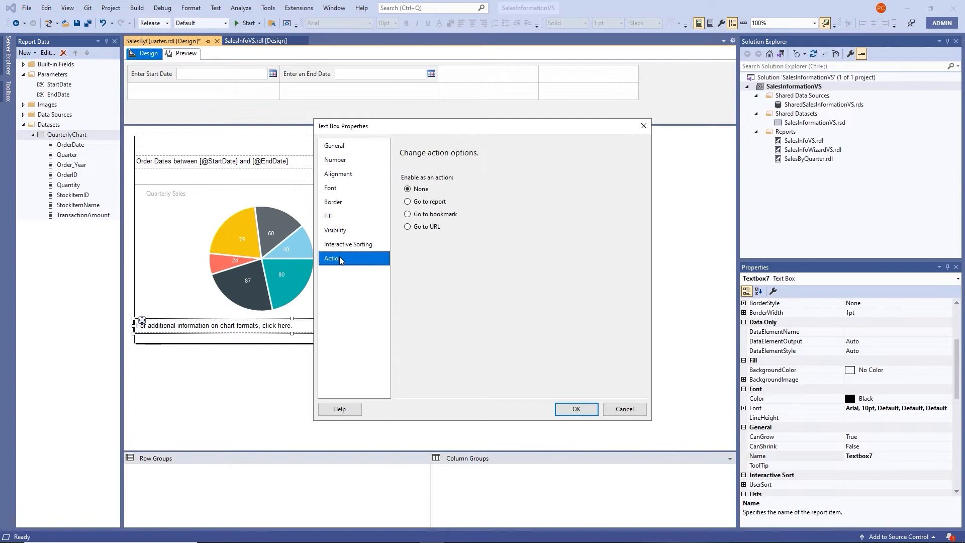
{"action": "left_click", "coordinate": [407, 227]}
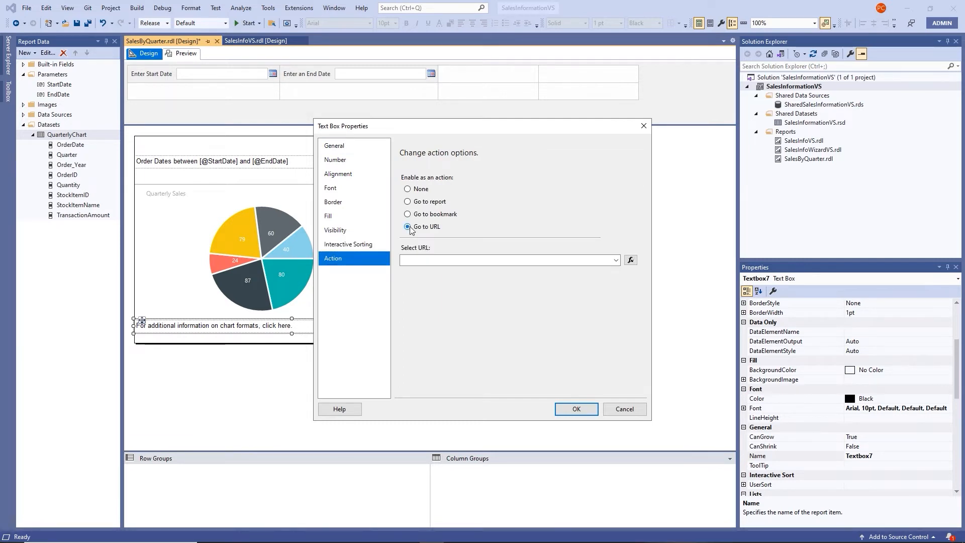
{"action": "left_click", "coordinate": [413, 260]}
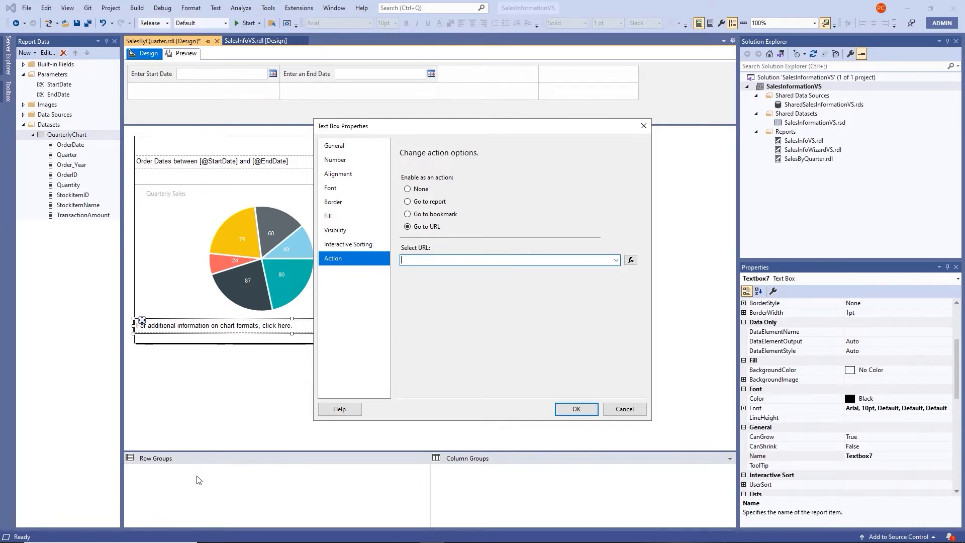
Switch to the Software Requirements document in Word, open the link under "URL for Chart", and copy the web page's address
{"action": "mouse_move", "coordinate": [168, 541]}
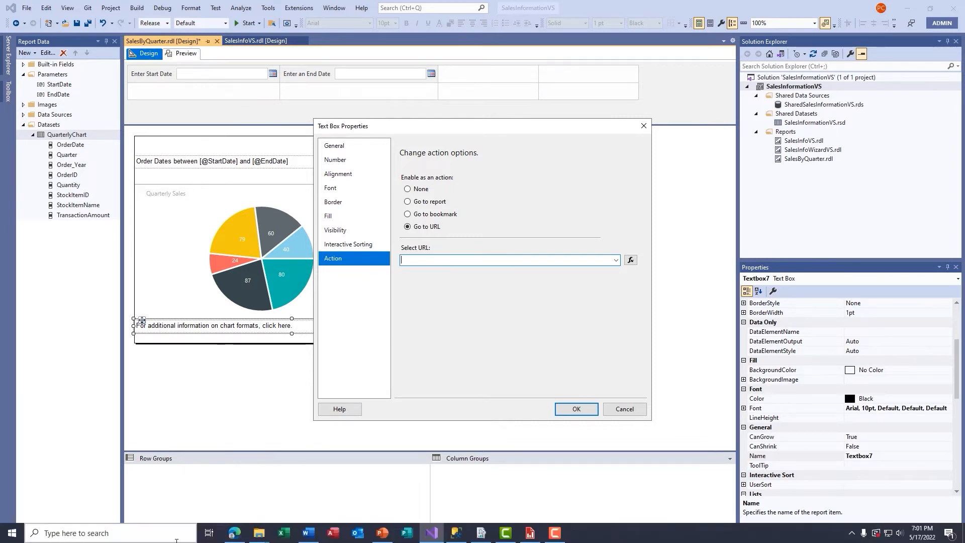
{"action": "left_click", "coordinate": [309, 533]}
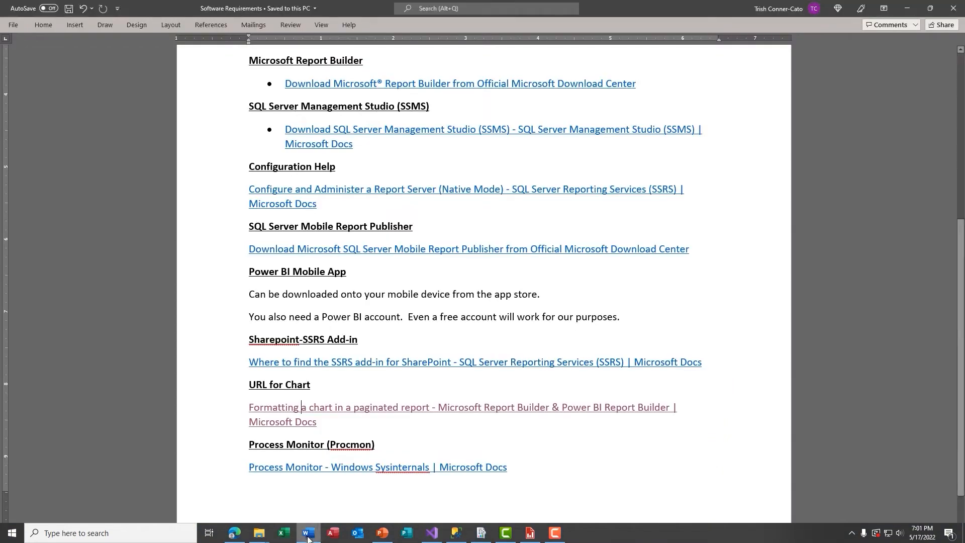
{"action": "left_click", "coordinate": [195, 399]}
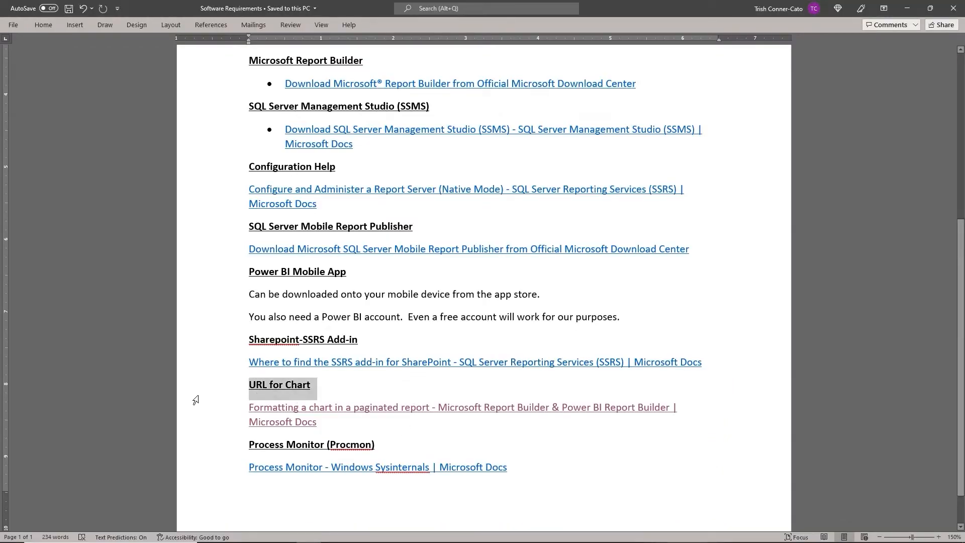
{"action": "left_click", "coordinate": [582, 467]}
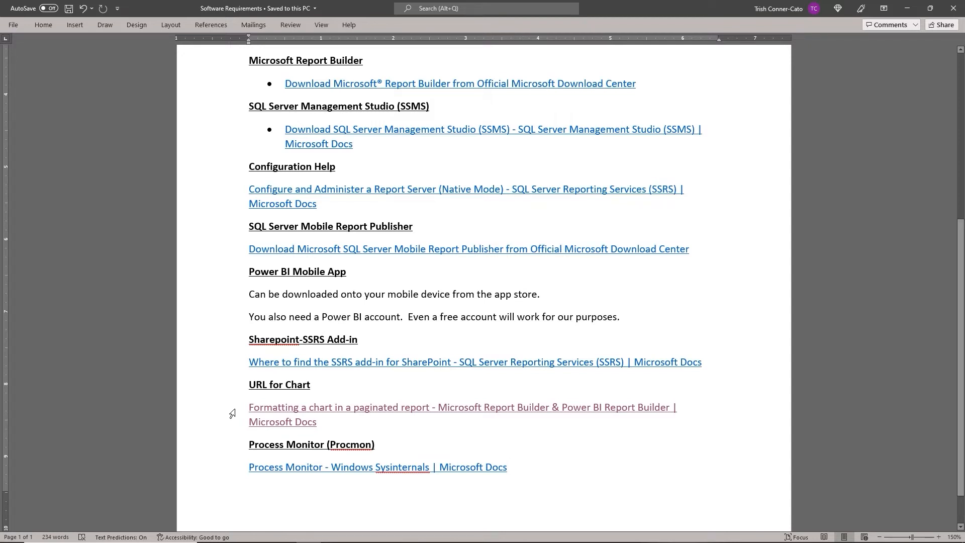
{"action": "left_click", "coordinate": [282, 424], "text": "ctrl"}
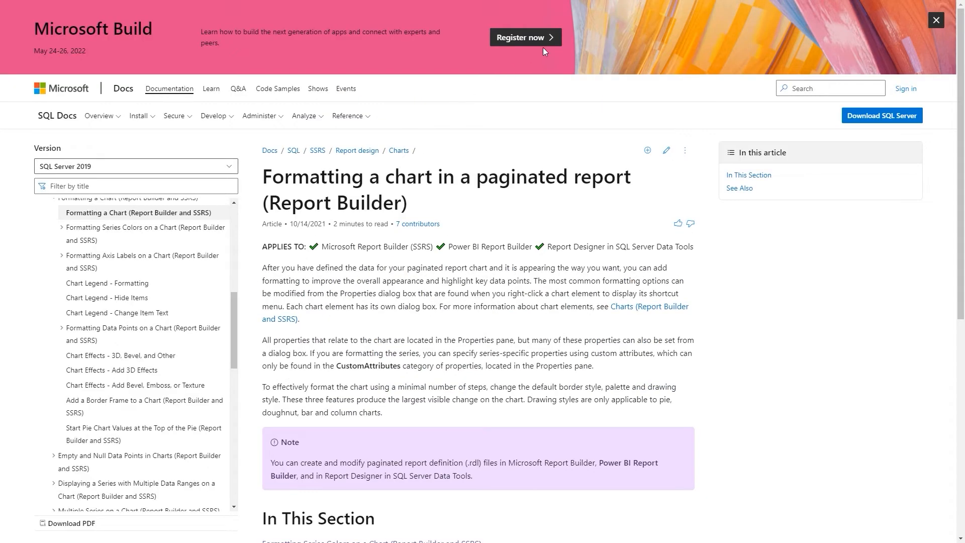
{"action": "mouse_move", "coordinate": [708, 2]}
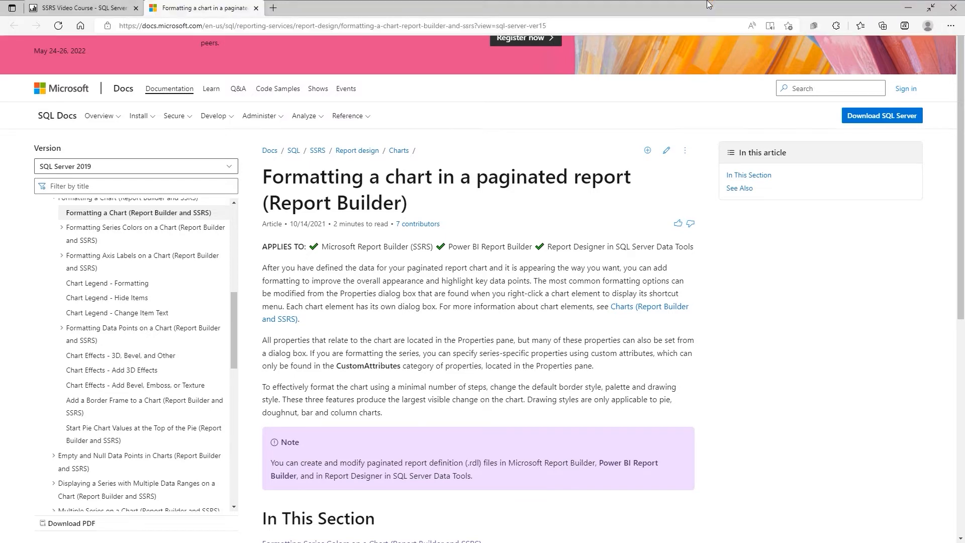
{"action": "left_click", "coordinate": [491, 29]}
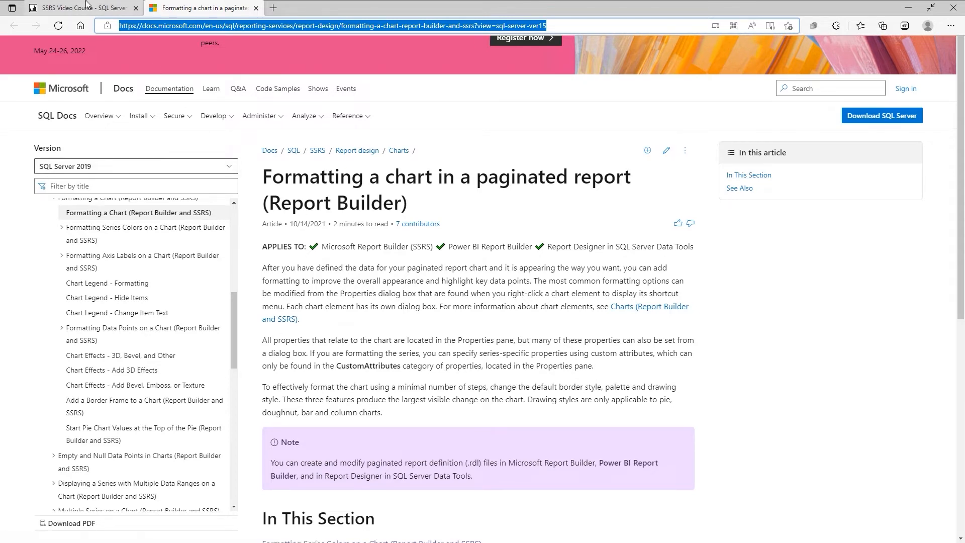
Back in Visual Studio, paste the copied chart-formatting article address as the text box's target URL and apply the properties
{"action": "key", "text": "alt+Tab"}
{"action": "key", "text": "alt+Tab"}
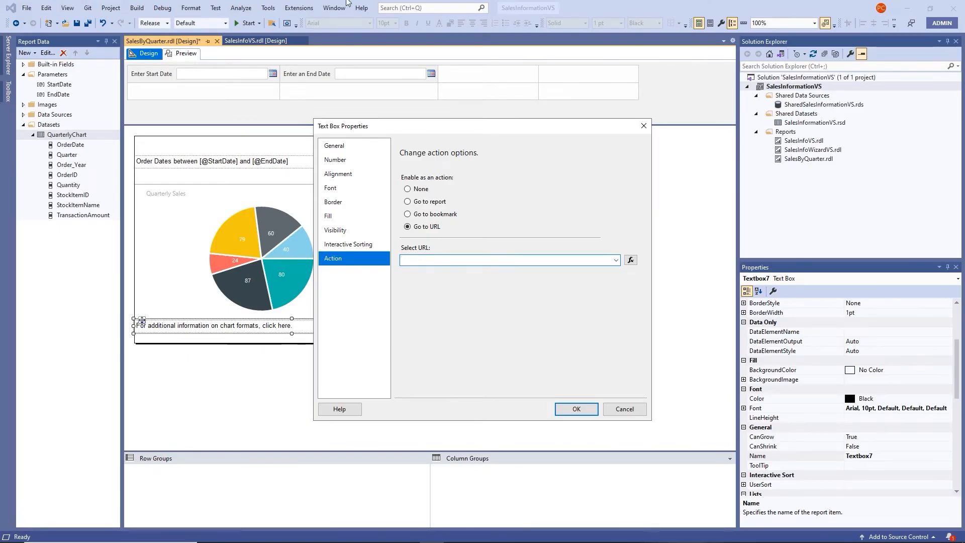
{"action": "left_click", "coordinate": [427, 257]}
{"action": "key", "text": "ctrl+v"}
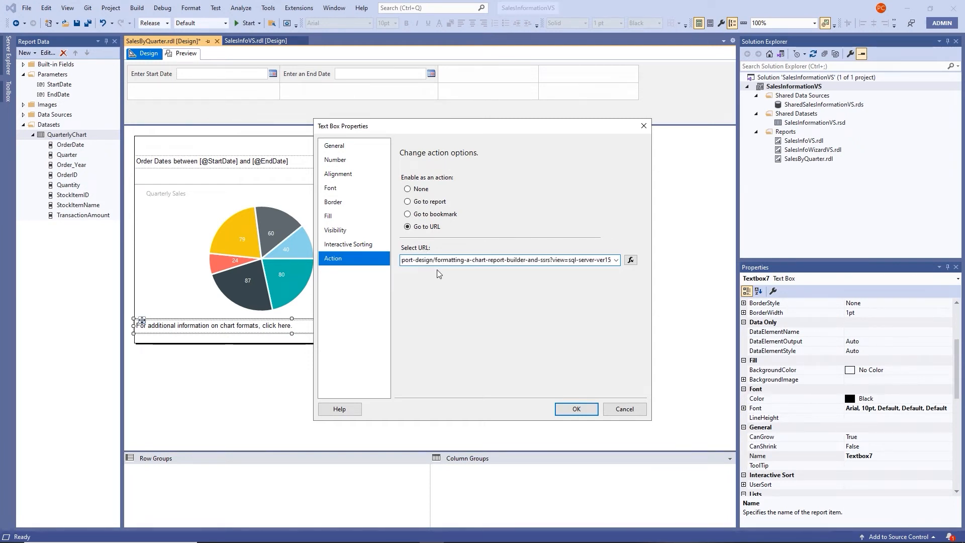
{"action": "left_click", "coordinate": [593, 409]}
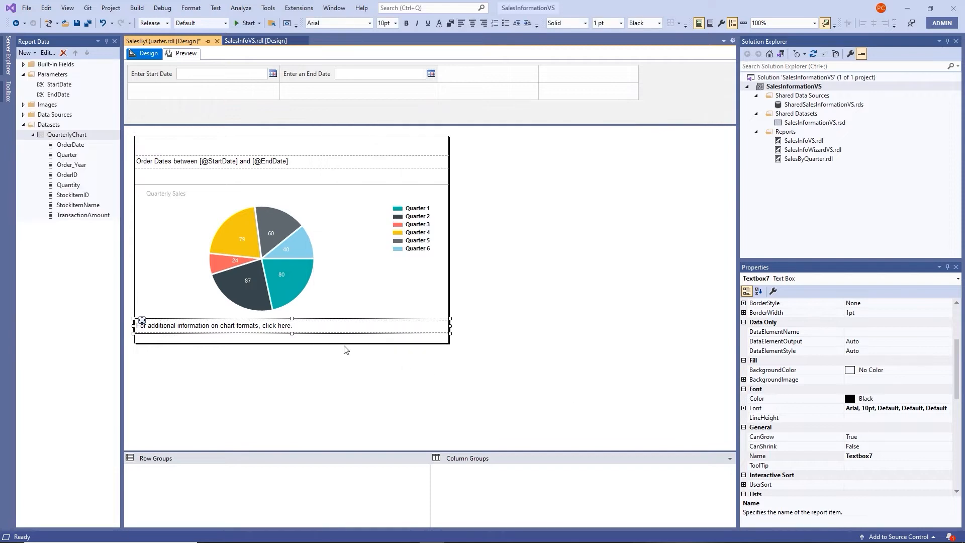
Preview the report with the hyperlinked text box for 1/1/2013 through 12/31/2013
{"action": "left_click", "coordinate": [182, 53]}
{"action": "left_click", "coordinate": [199, 71]}
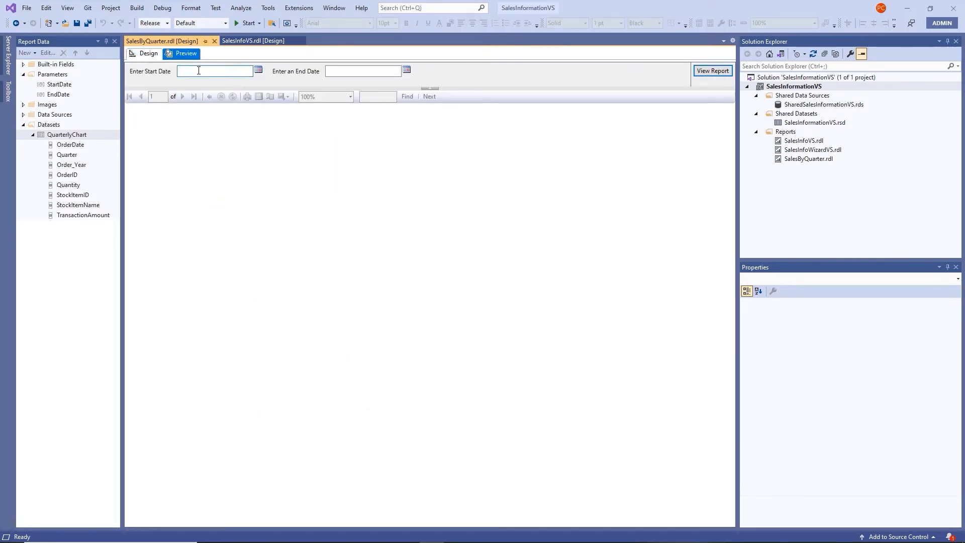
{"action": "type", "text": "1/1/2013"}
{"action": "key", "text": "Tab"}
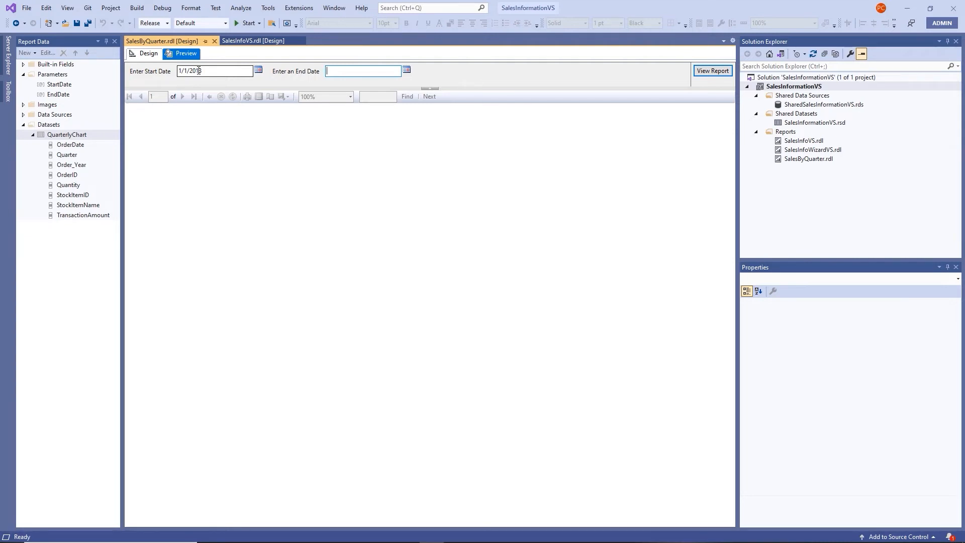
{"action": "type", "text": "12/31/2013"}
{"action": "key", "text": "Return"}
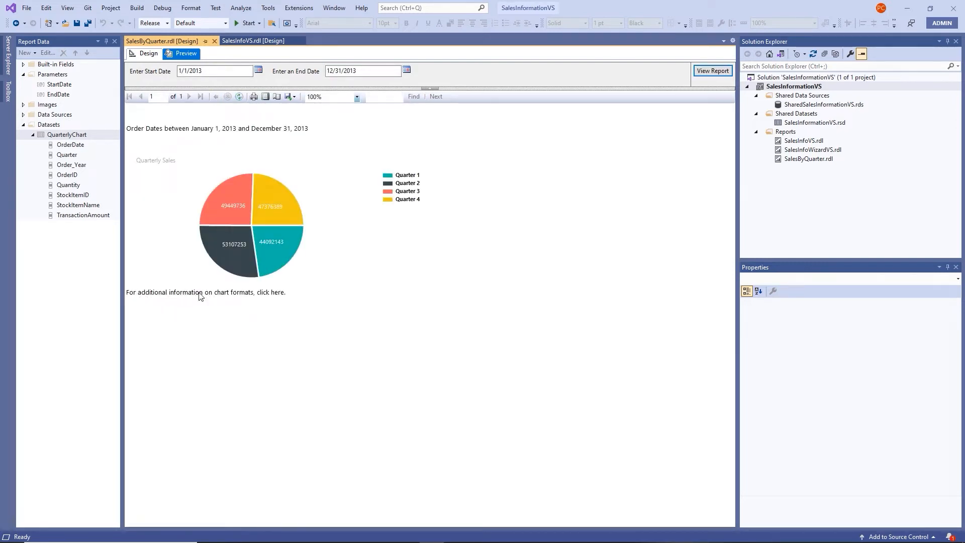
Test the chart formats link in the preview, closing both article pages in the browser, and save the report
{"action": "left_click", "coordinate": [227, 296]}
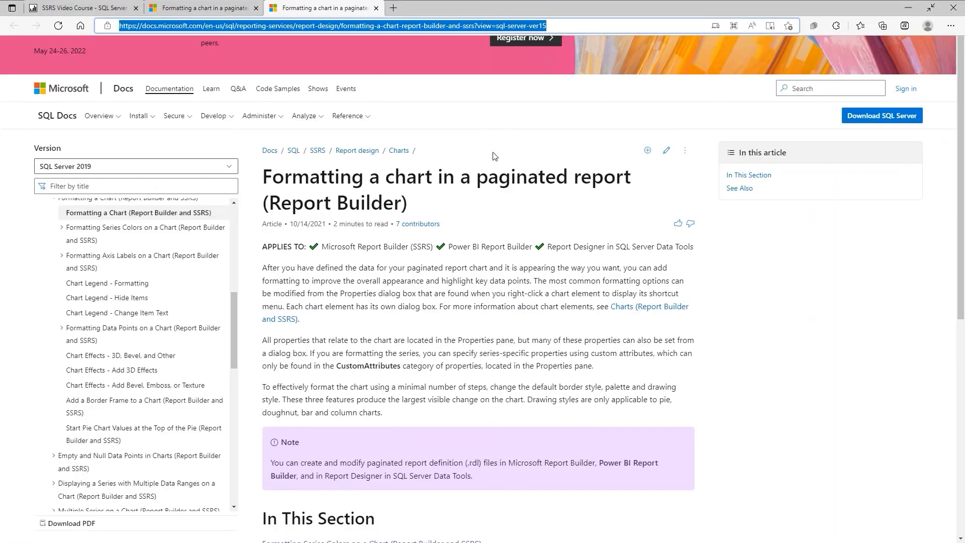
{"action": "left_click", "coordinate": [376, 8]}
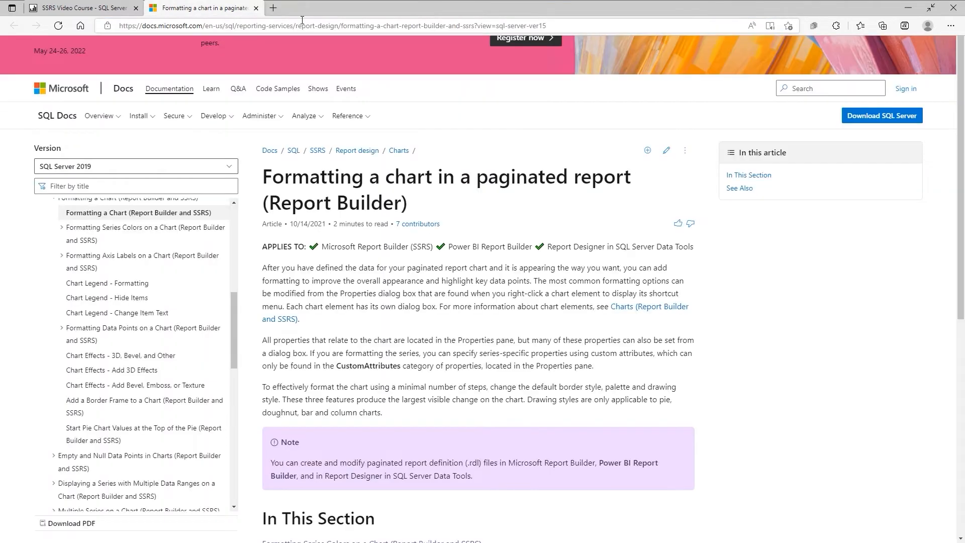
{"action": "left_click", "coordinate": [256, 9]}
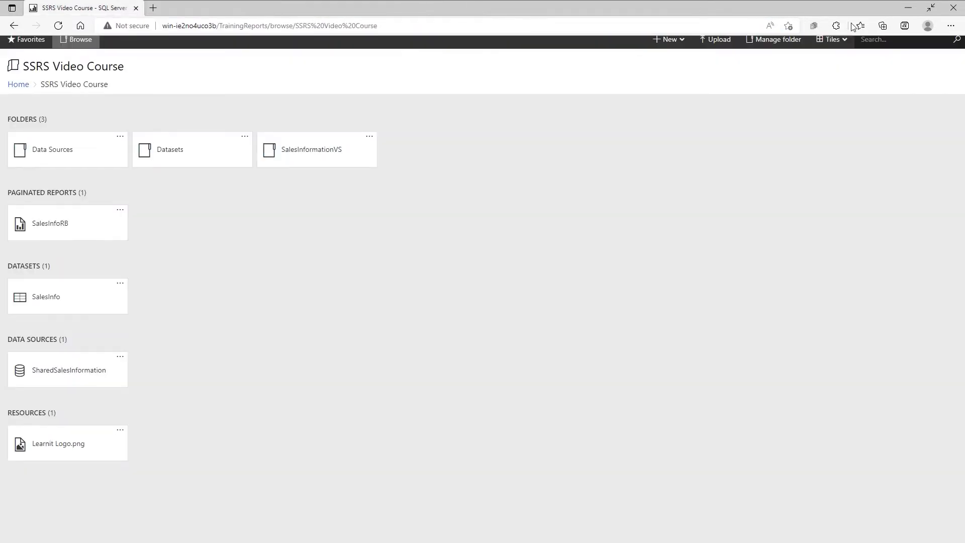
{"action": "left_click", "coordinate": [909, 12]}
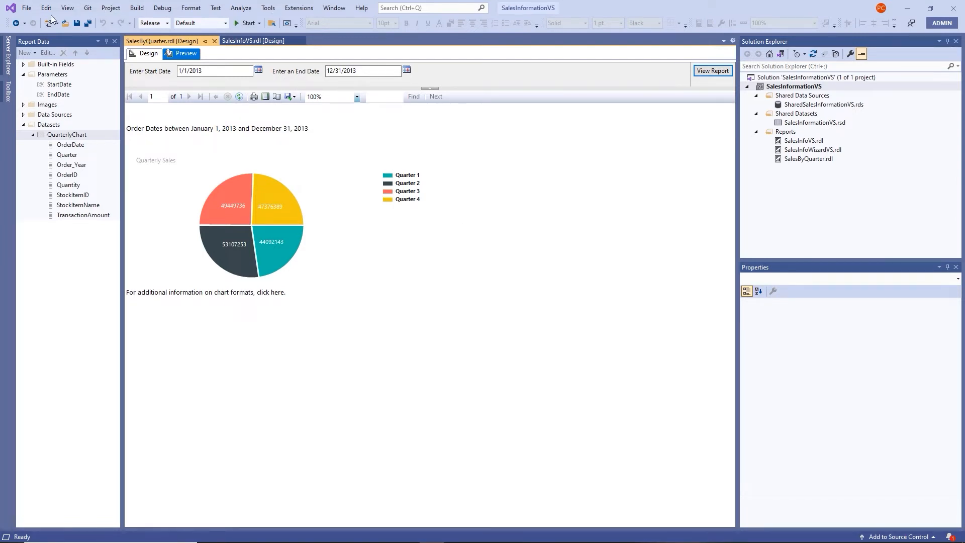
{"action": "left_click", "coordinate": [77, 24]}
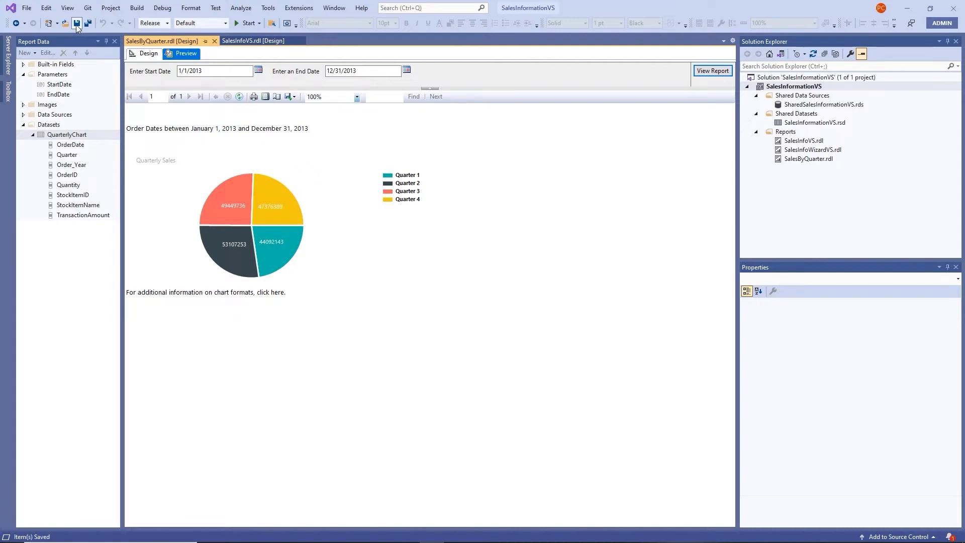
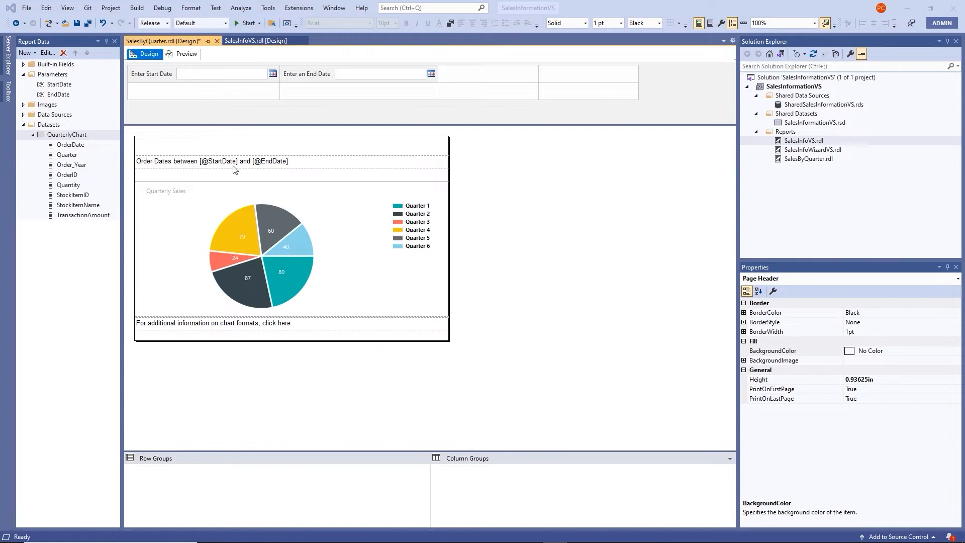
Insert an image in the SalesByQuarter page header and name it LearnitLogo
{"action": "right_click", "coordinate": [275, 177]}
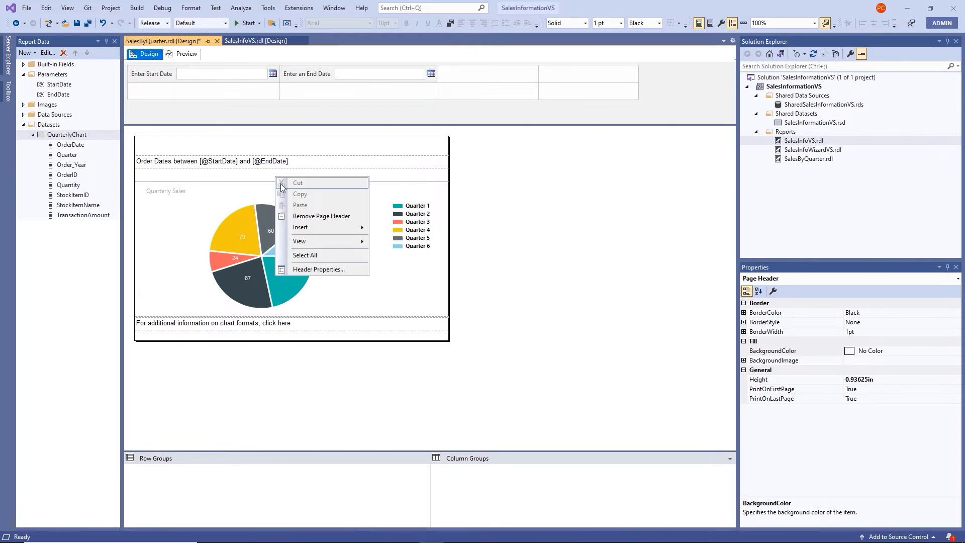
{"action": "mouse_move", "coordinate": [319, 227]}
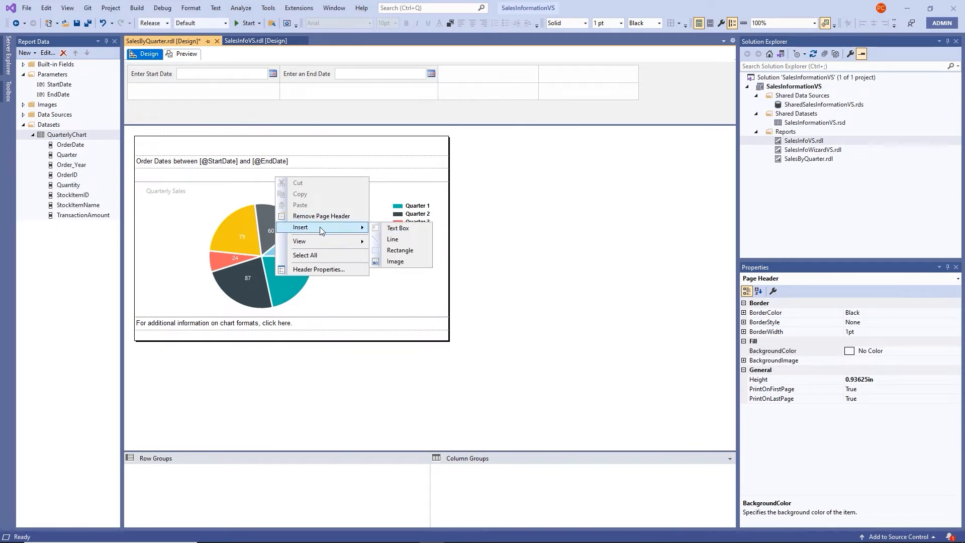
{"action": "left_click", "coordinate": [402, 261]}
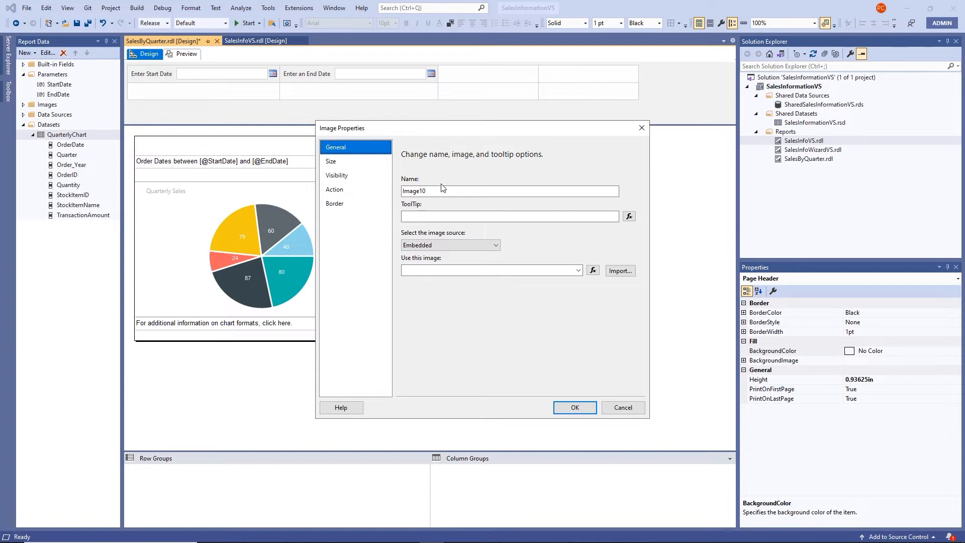
{"action": "left_click_drag", "start_coordinate": [437, 191], "coordinate": [390, 191]}
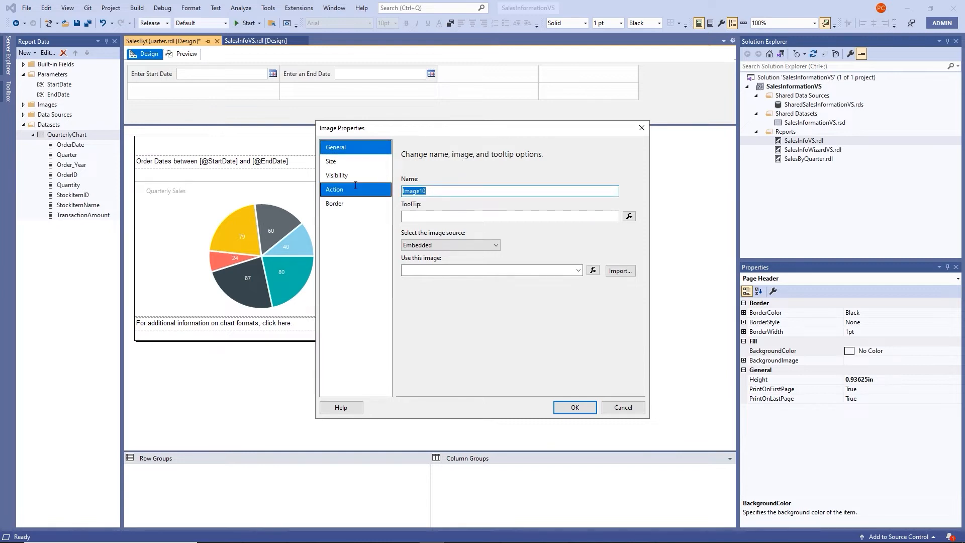
{"action": "type", "text": "LearnitLogo"}
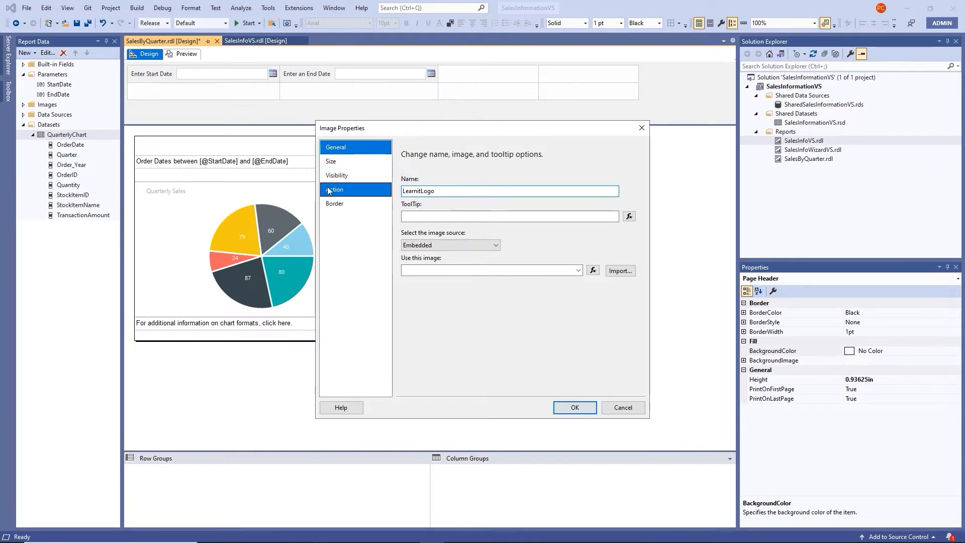
Set the header image's tooltip to "Please visit Learnit.com for all your training needs!"
{"action": "left_click", "coordinate": [420, 216]}
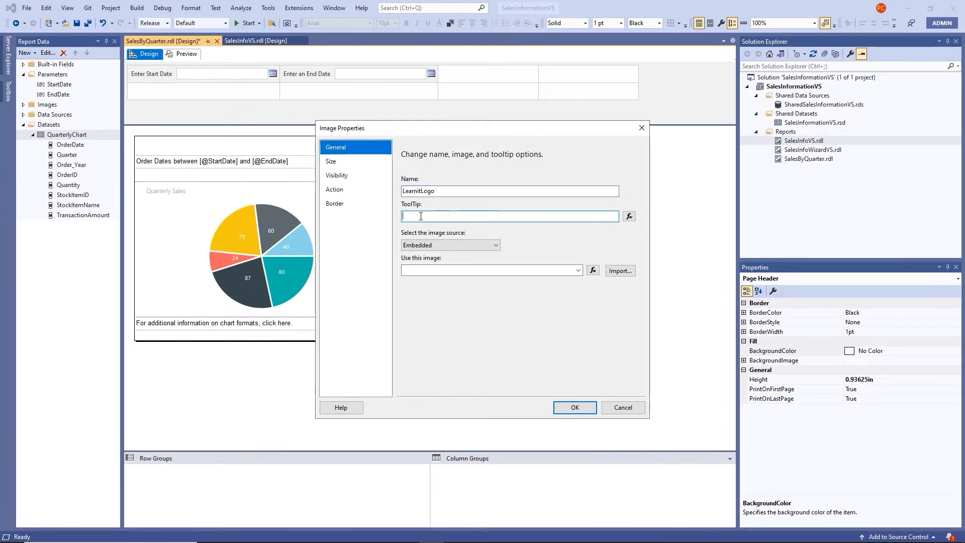
{"action": "type", "text": "Please visit Lear"}
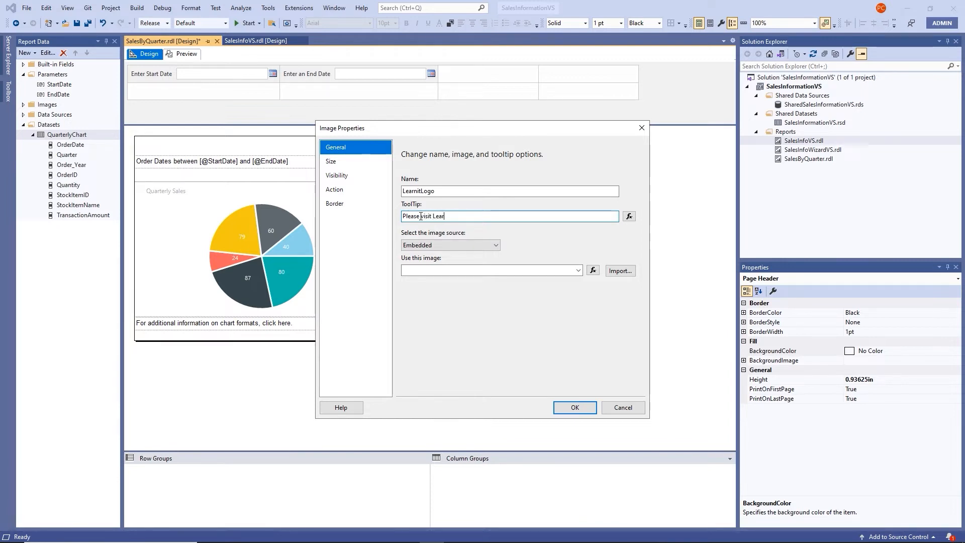
{"action": "type", "text": "nit.com for all your tr"}
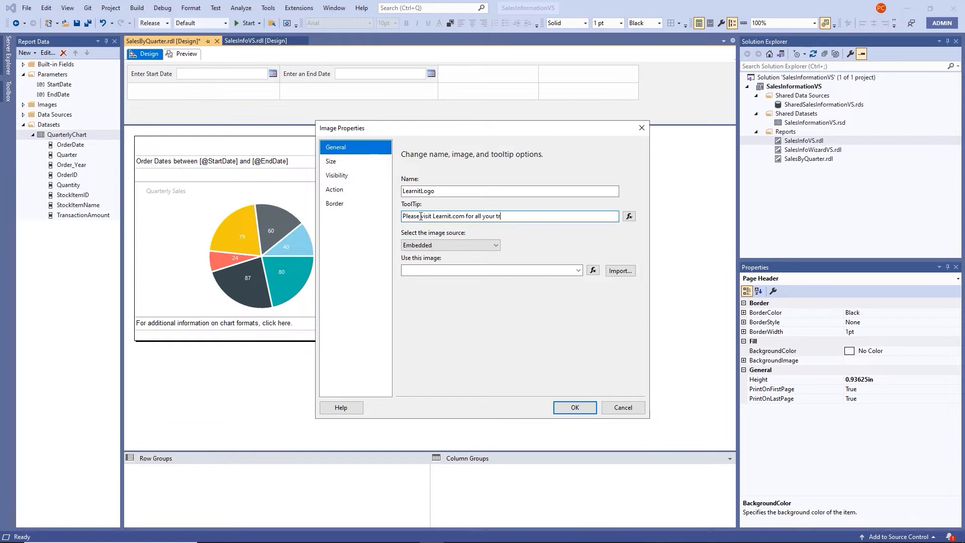
{"action": "type", "text": "aining needs!"}
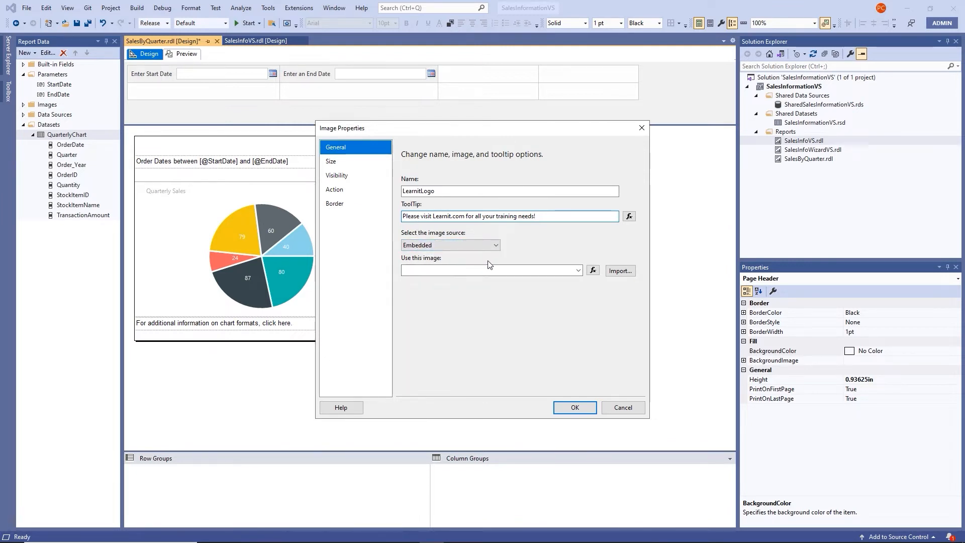
Copy the Learnit Logo PNG from the Files for Video Description folder into the SalesInformationVS project folder while importing the header image
{"action": "left_click", "coordinate": [617, 274]}
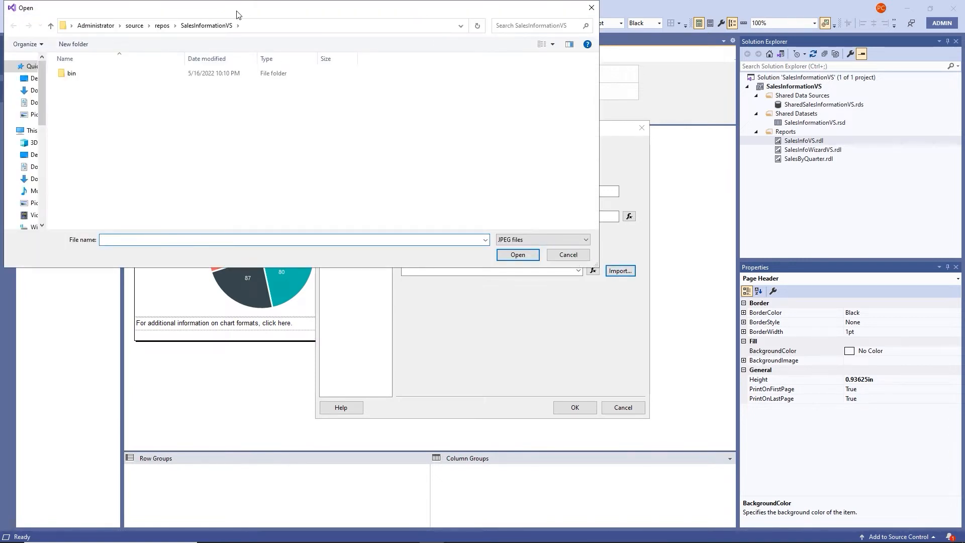
{"action": "left_click_drag", "start_coordinate": [238, 14], "coordinate": [262, 44]}
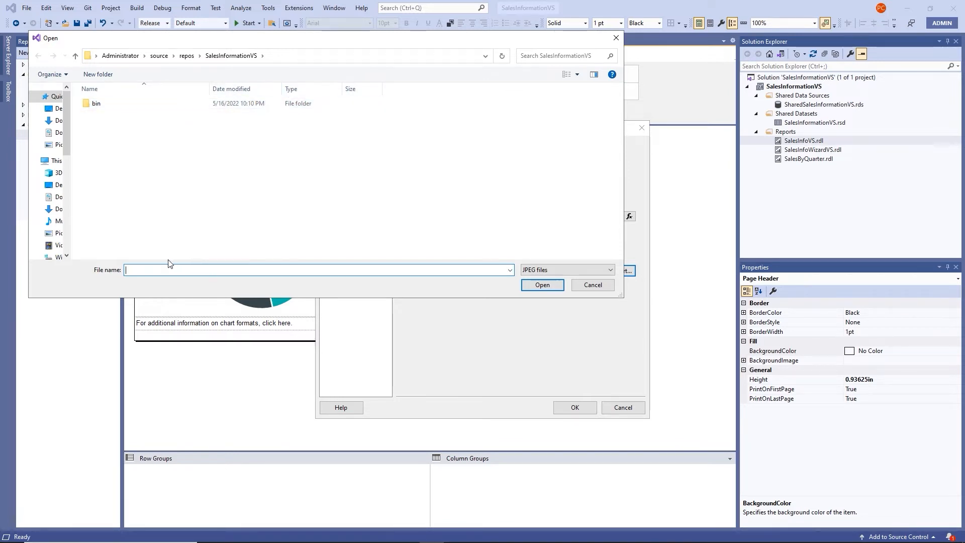
{"action": "mouse_move", "coordinate": [227, 542]}
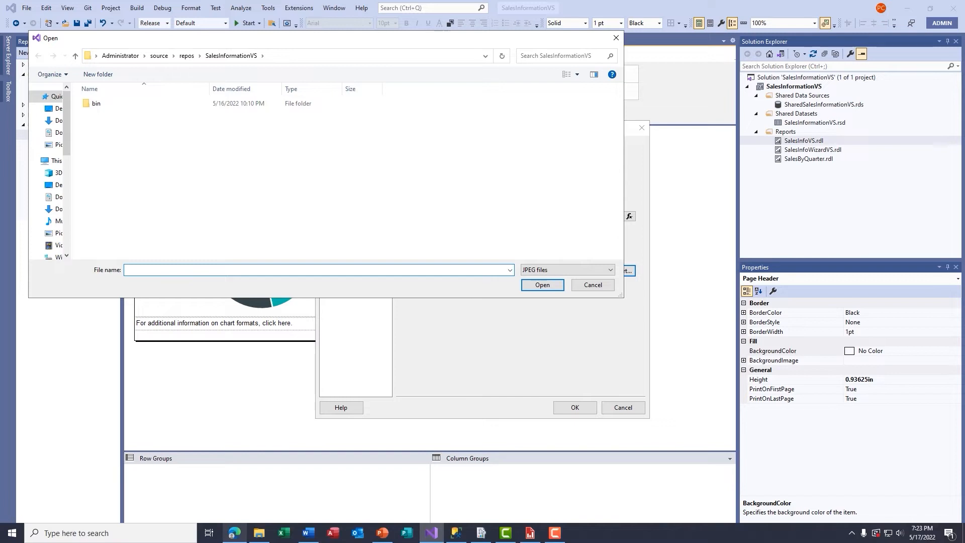
{"action": "left_click", "coordinate": [261, 535]}
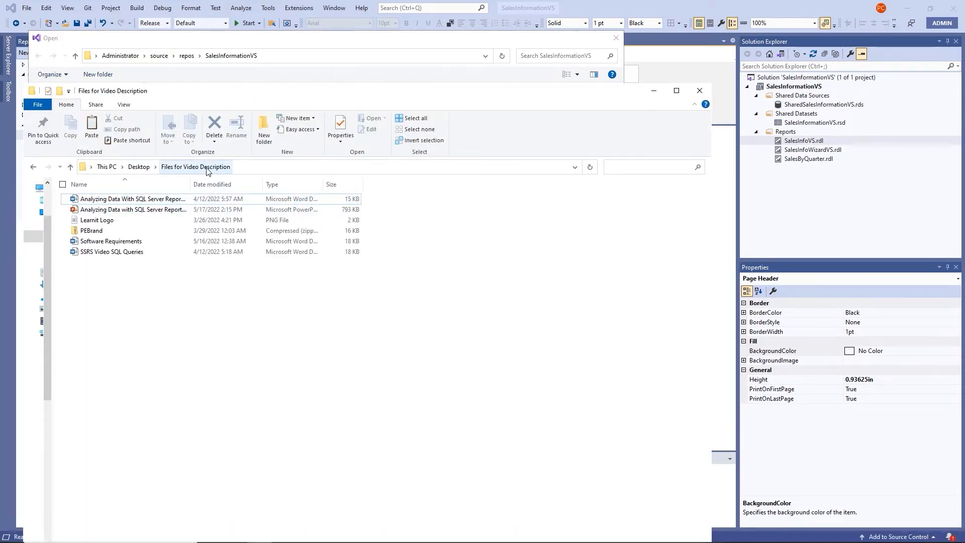
{"action": "right_click", "coordinate": [113, 224]}
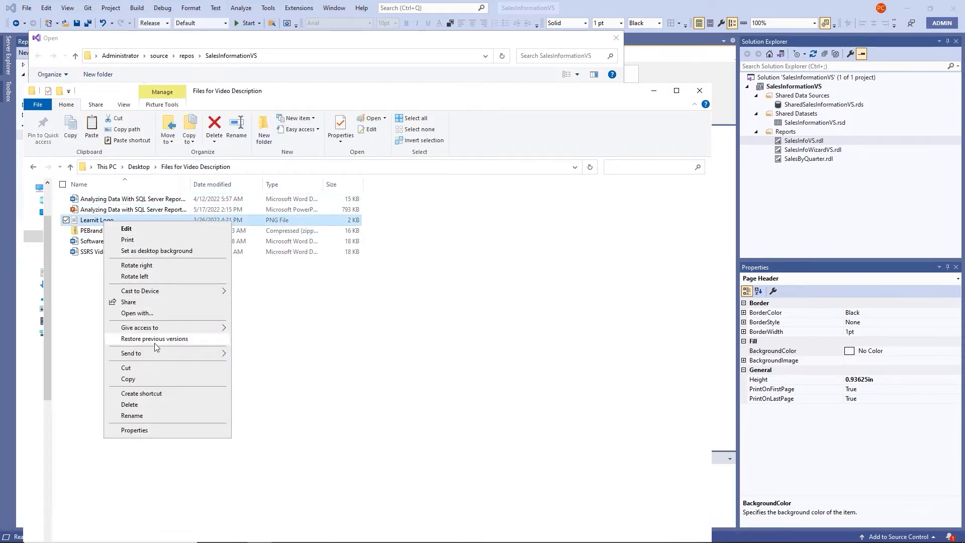
{"action": "left_click", "coordinate": [146, 381]}
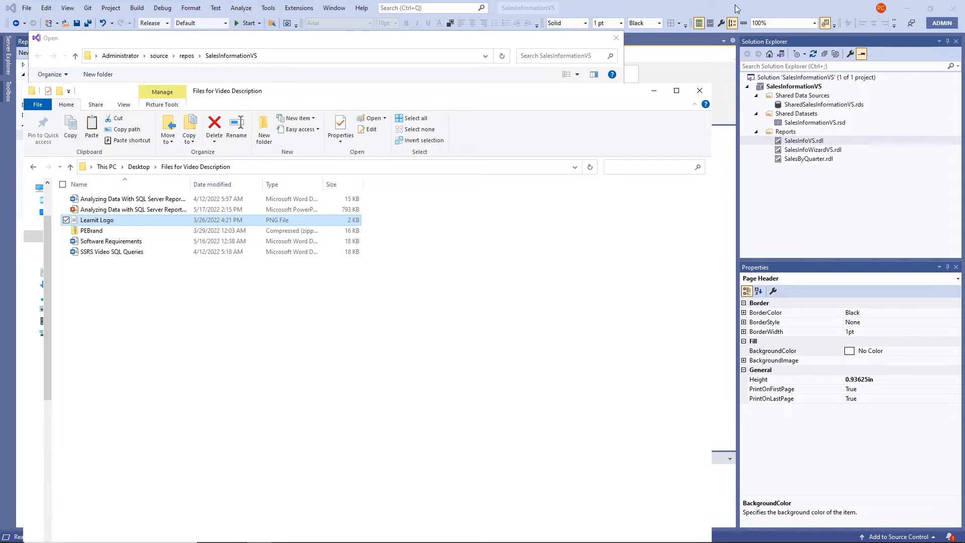
{"action": "left_click", "coordinate": [653, 95]}
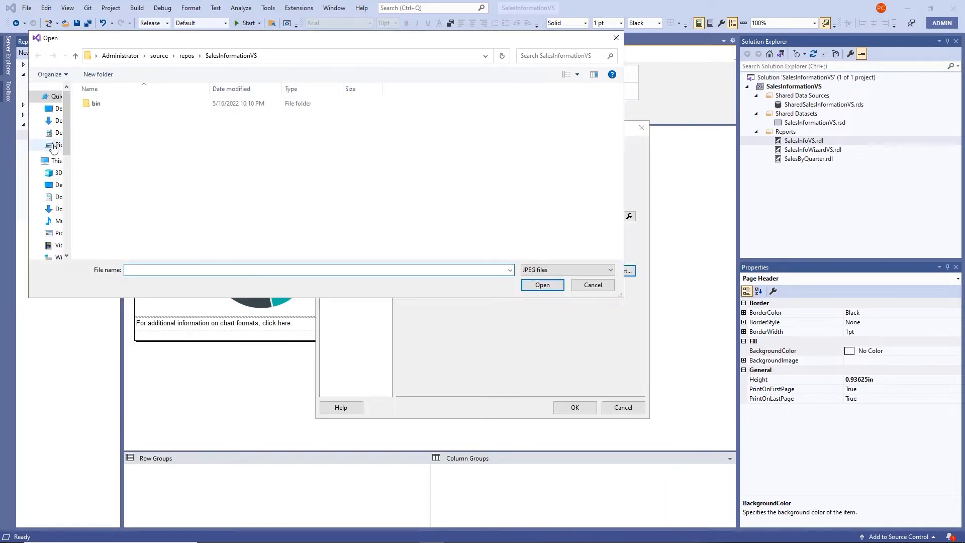
{"action": "right_click", "coordinate": [154, 151]}
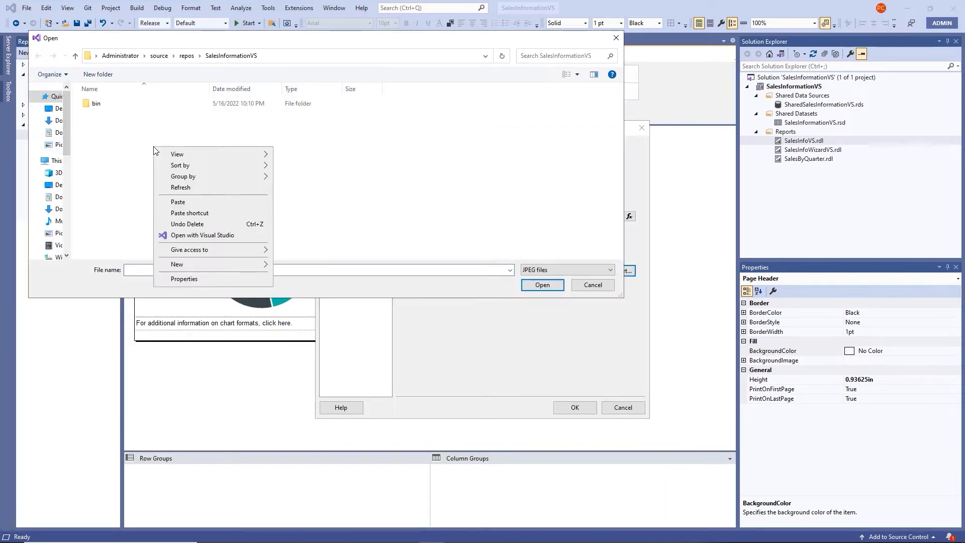
{"action": "left_click", "coordinate": [199, 202]}
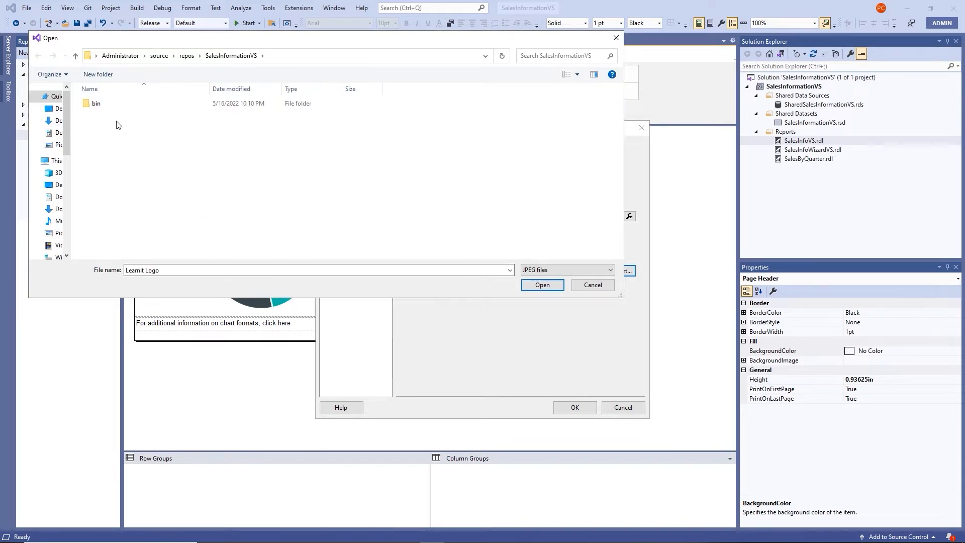
Embed the Learnit Logo PNG file as the header image and move it to the right end of the page header
{"action": "left_click", "coordinate": [558, 269]}
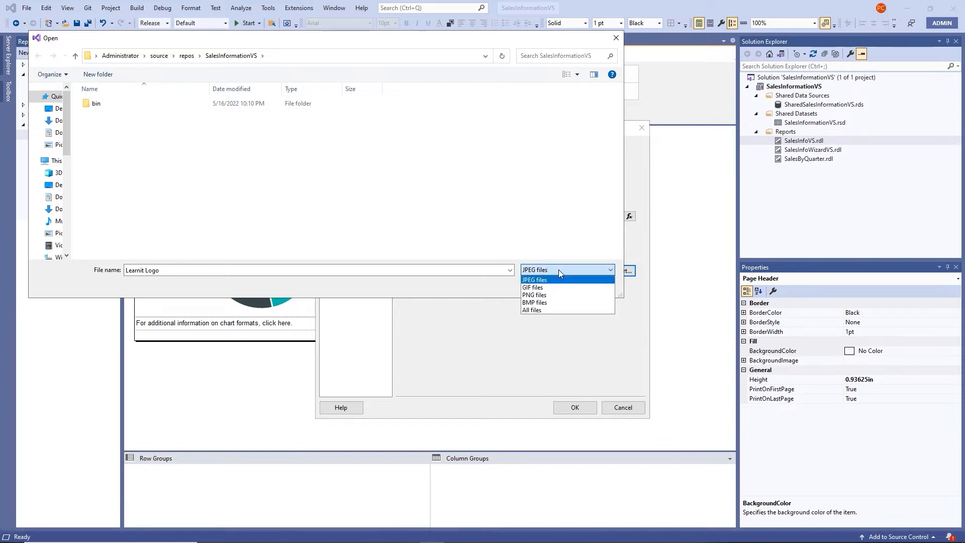
{"action": "left_click", "coordinate": [539, 295]}
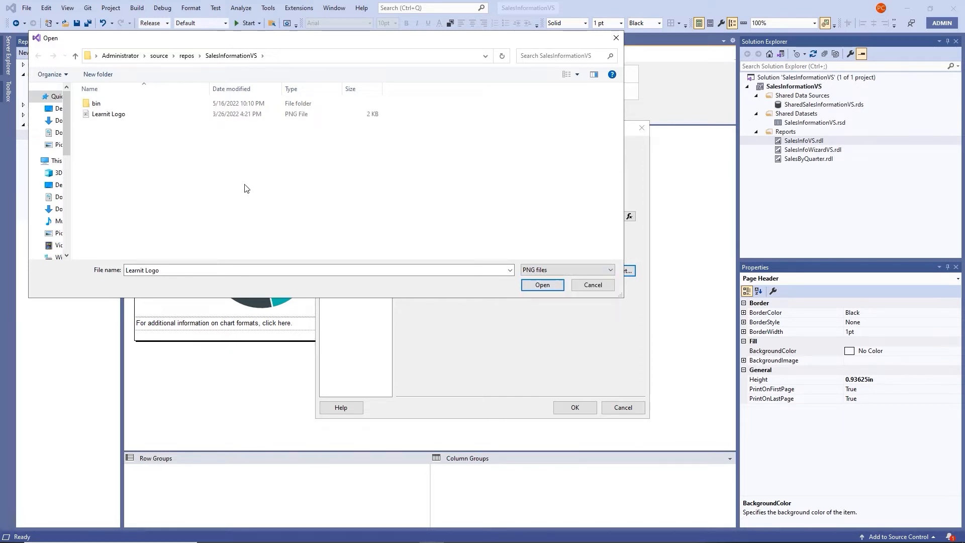
{"action": "double_click", "coordinate": [110, 116]}
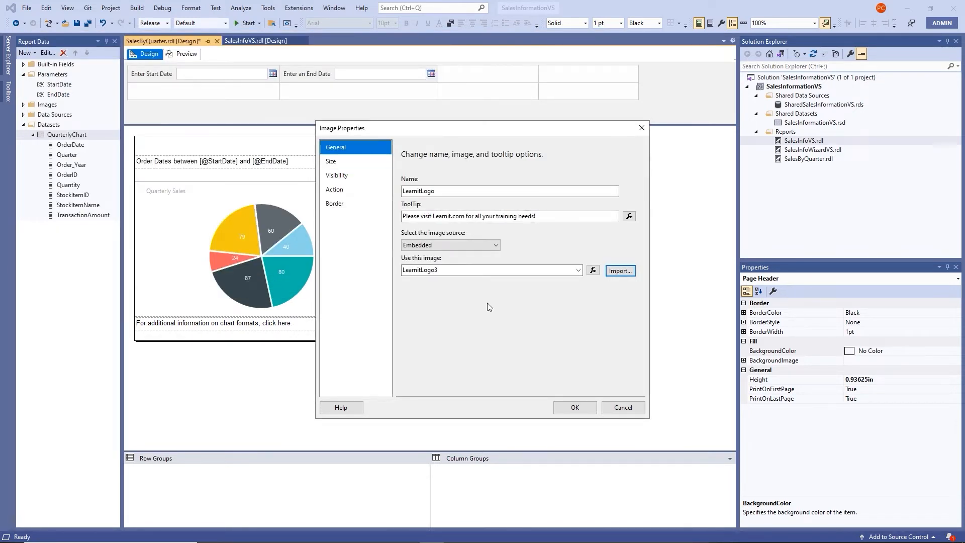
{"action": "left_click", "coordinate": [590, 409]}
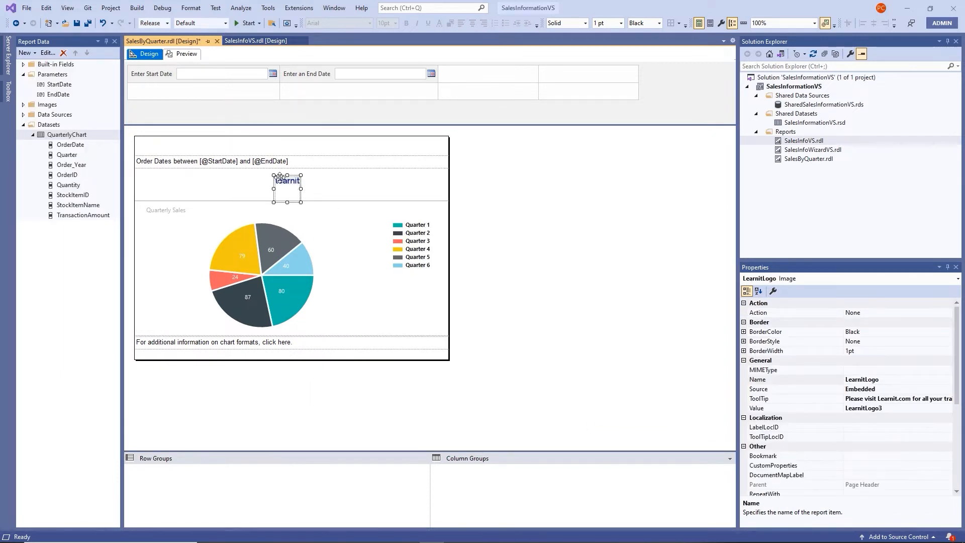
{"action": "left_click_drag", "start_coordinate": [286, 180], "coordinate": [365, 183]}
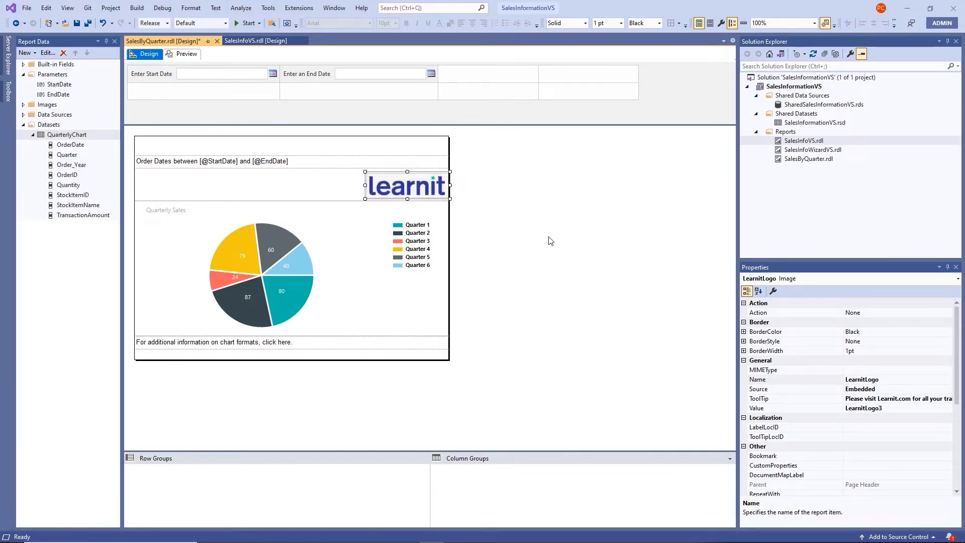
Preview the report with the logo for 1/1/2013 through 12/31/2013, closing the error list
{"action": "left_click", "coordinate": [186, 54]}
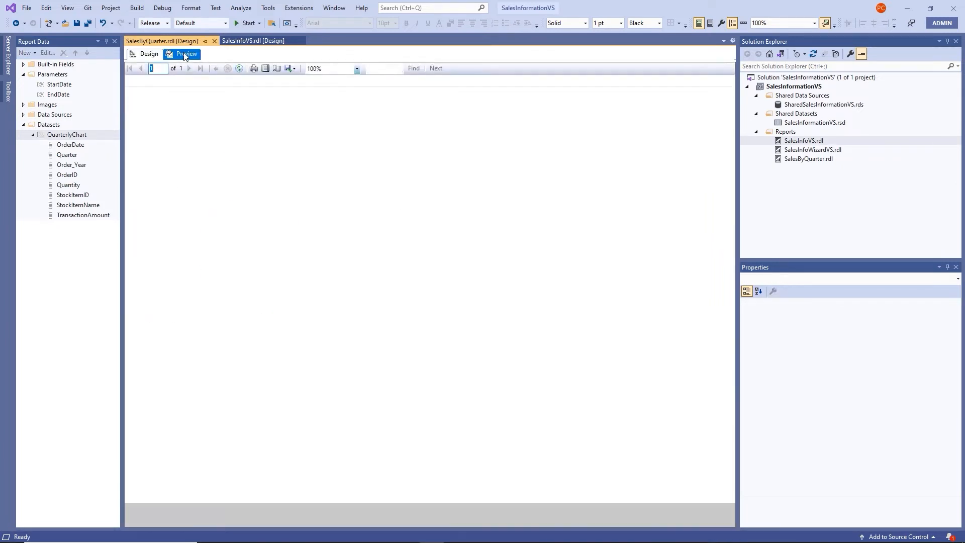
{"action": "left_click", "coordinate": [195, 68]}
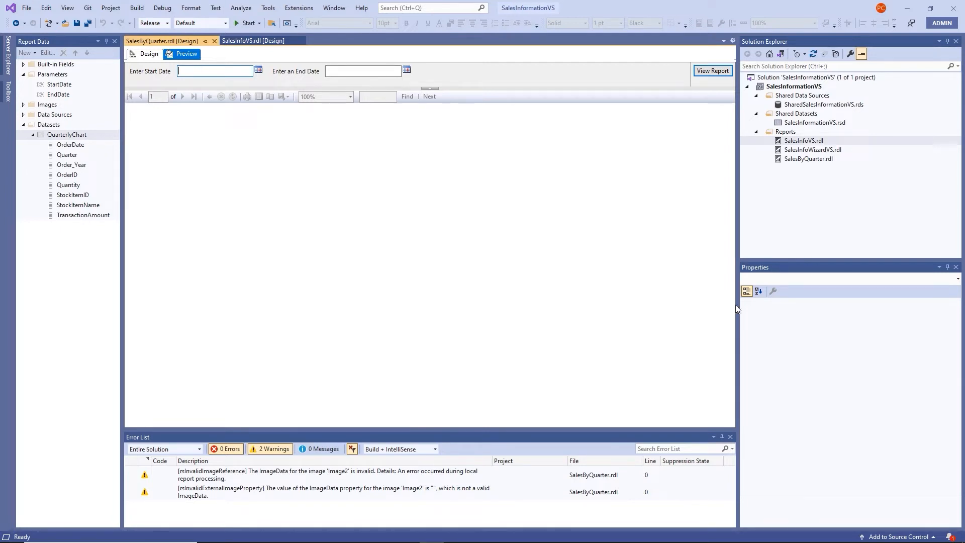
{"action": "left_click", "coordinate": [730, 436]}
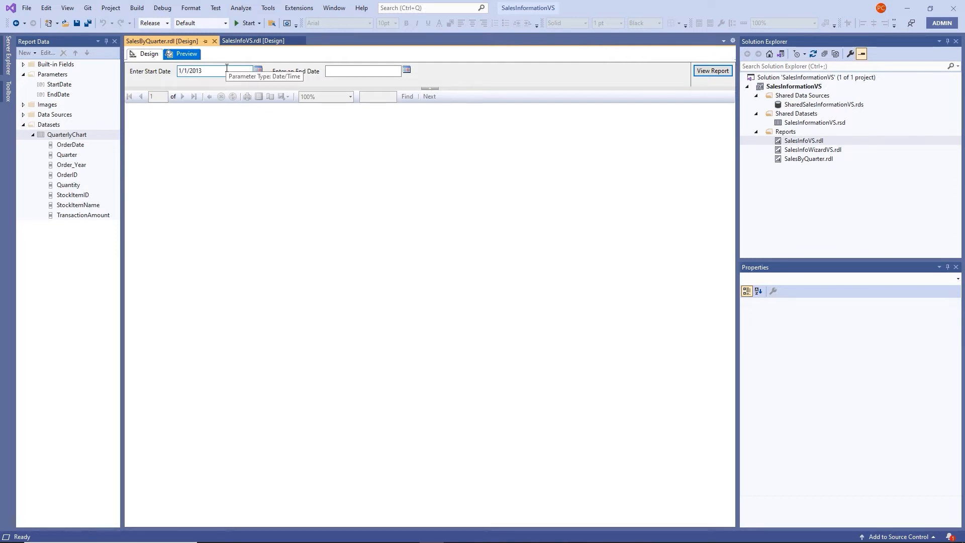
{"action": "key", "text": "Tab"}
{"action": "type", "text": "12/"}
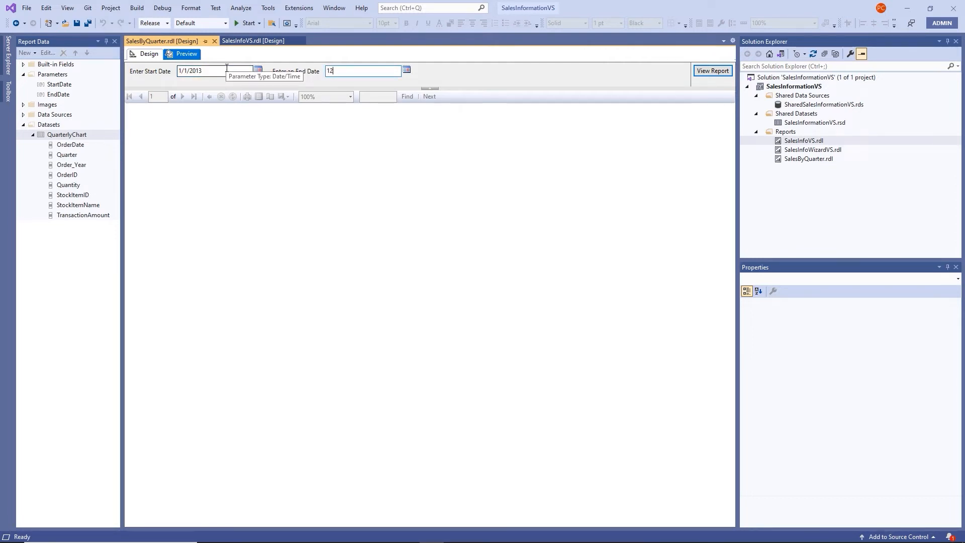
{"action": "type", "text": "31/2013"}
{"action": "key", "text": "Return"}
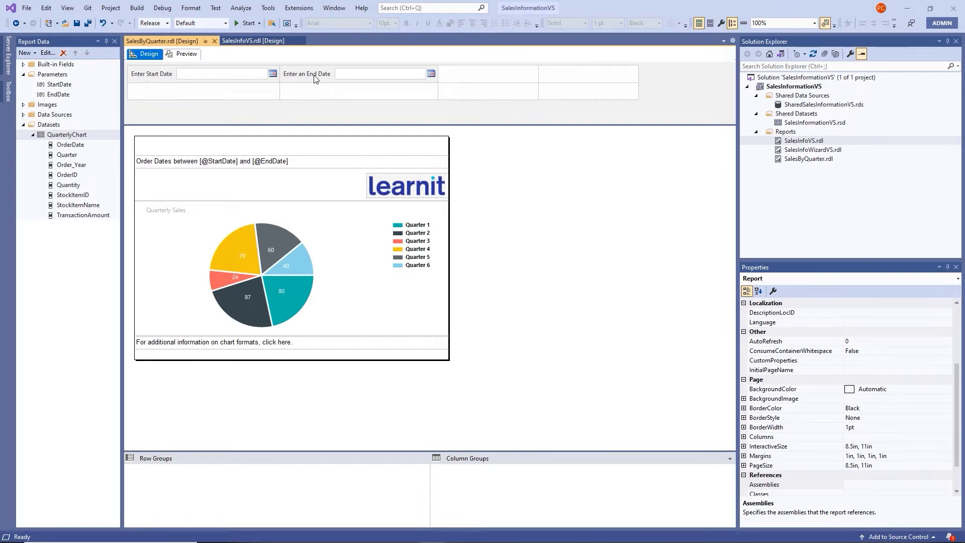
Place the end date parameter below the start date, delete the three empty parameter columns, and save and close the SalesByQuarter report
{"action": "left_click_drag", "start_coordinate": [314, 78], "coordinate": [139, 89]}
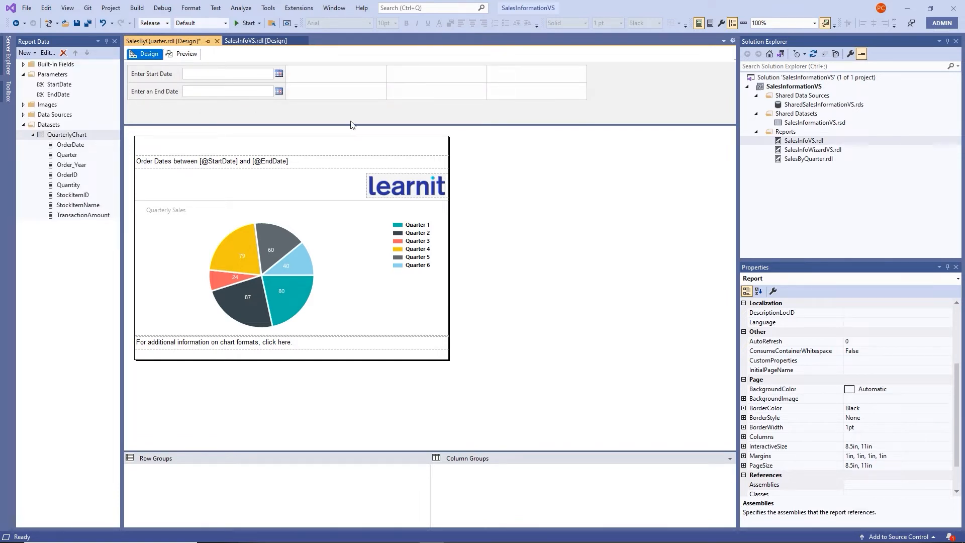
{"action": "right_click", "coordinate": [349, 73]}
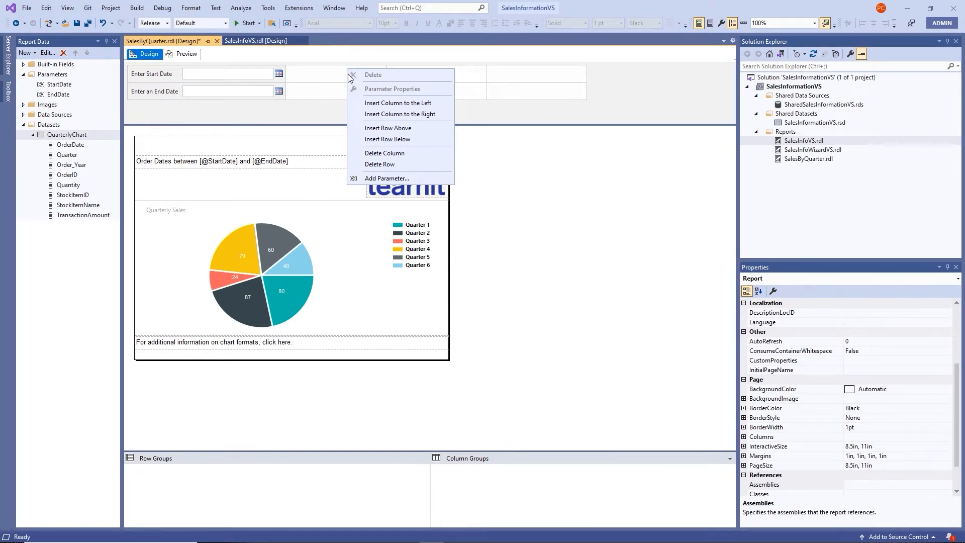
{"action": "left_click", "coordinate": [385, 153]}
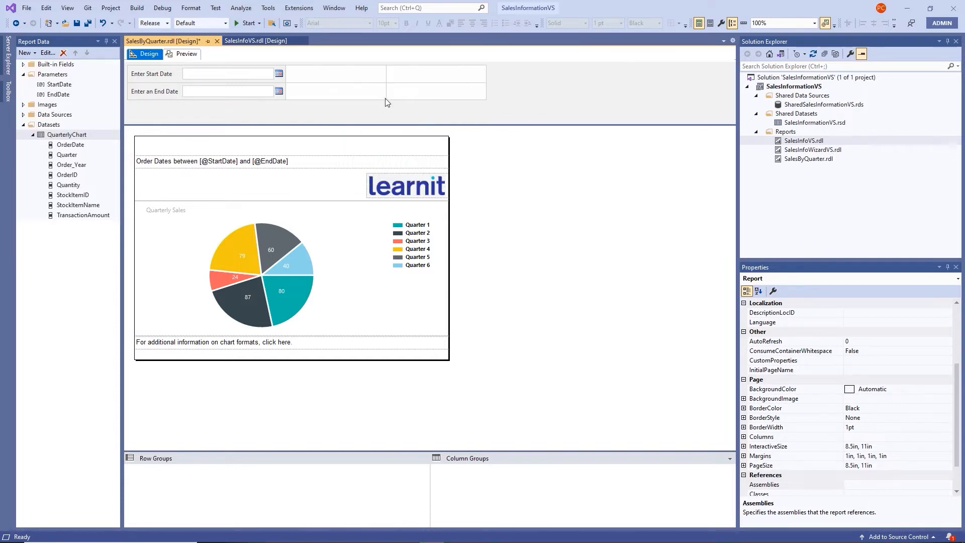
{"action": "right_click", "coordinate": [341, 76]}
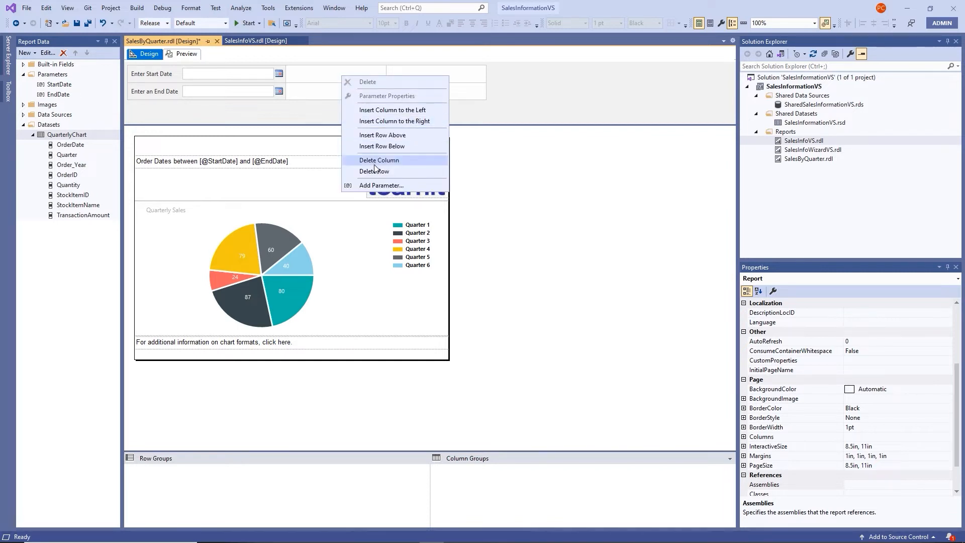
{"action": "left_click", "coordinate": [377, 164]}
{"action": "right_click", "coordinate": [335, 76]}
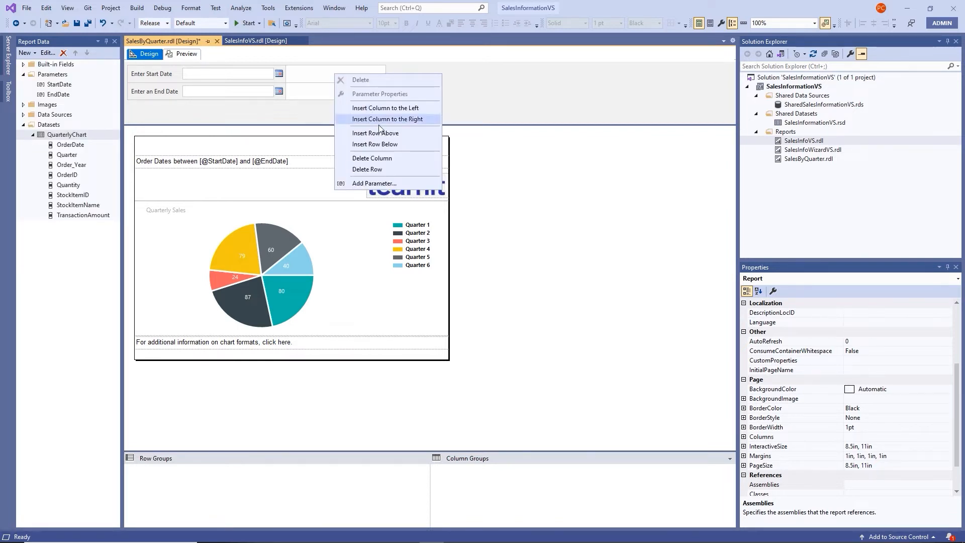
{"action": "left_click", "coordinate": [382, 158]}
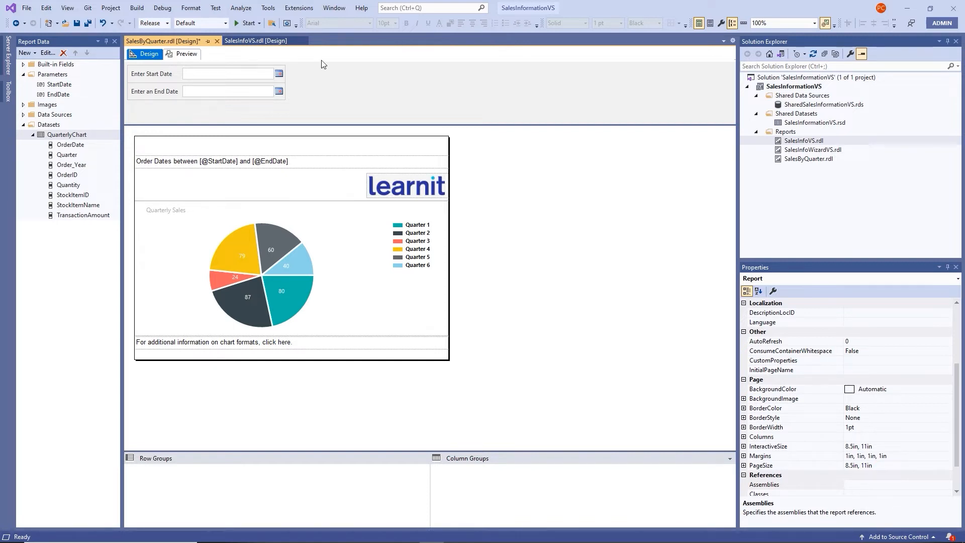
{"action": "left_click", "coordinate": [76, 23]}
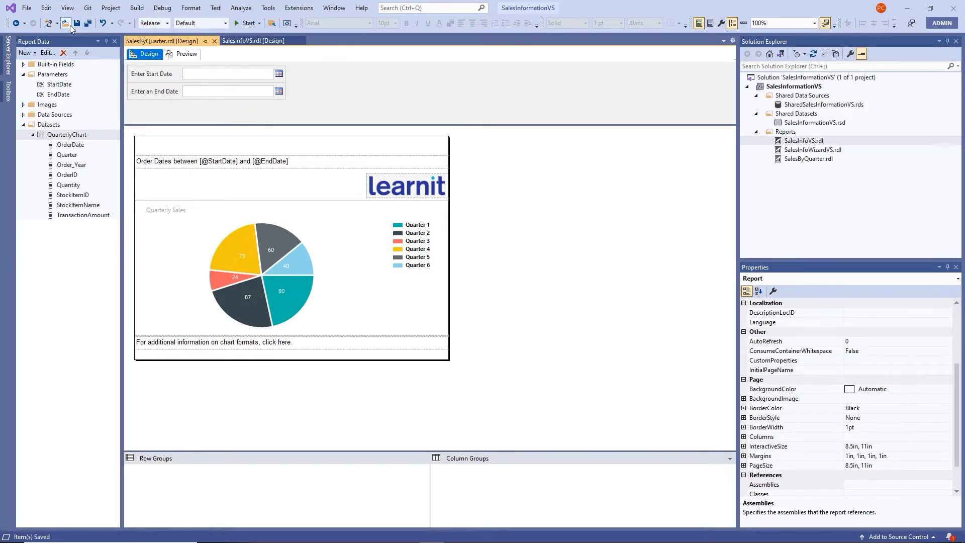
{"action": "left_click", "coordinate": [214, 42]}
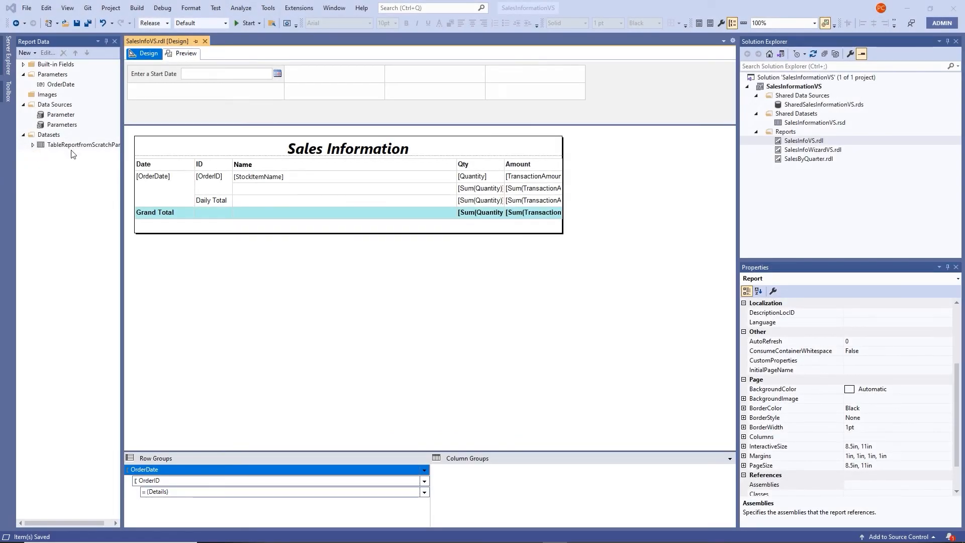
In the TableReportfromScratchParam dataset query of SalesInfoVS, replace the comparison operator in the WHERE clause with BETWEEN
{"action": "right_click", "coordinate": [69, 146]}
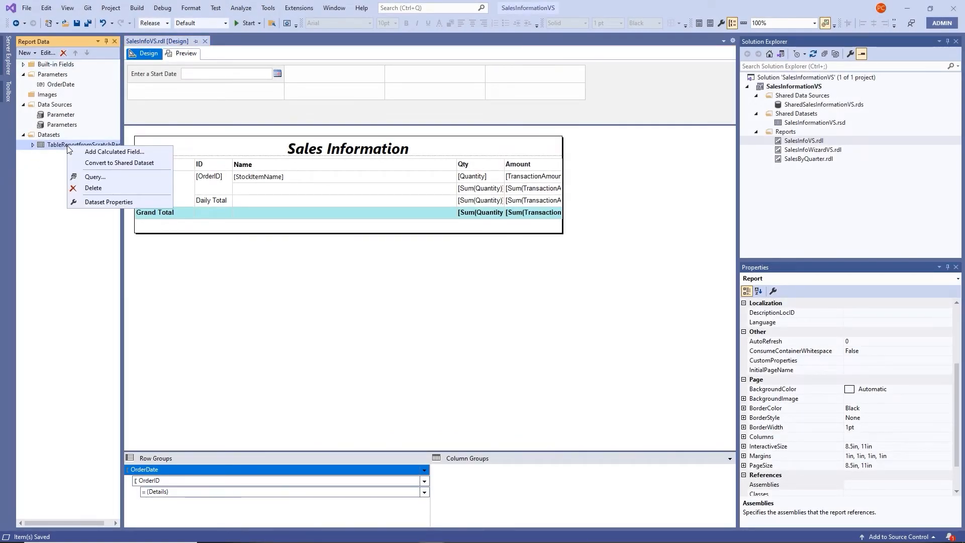
{"action": "left_click", "coordinate": [99, 202]}
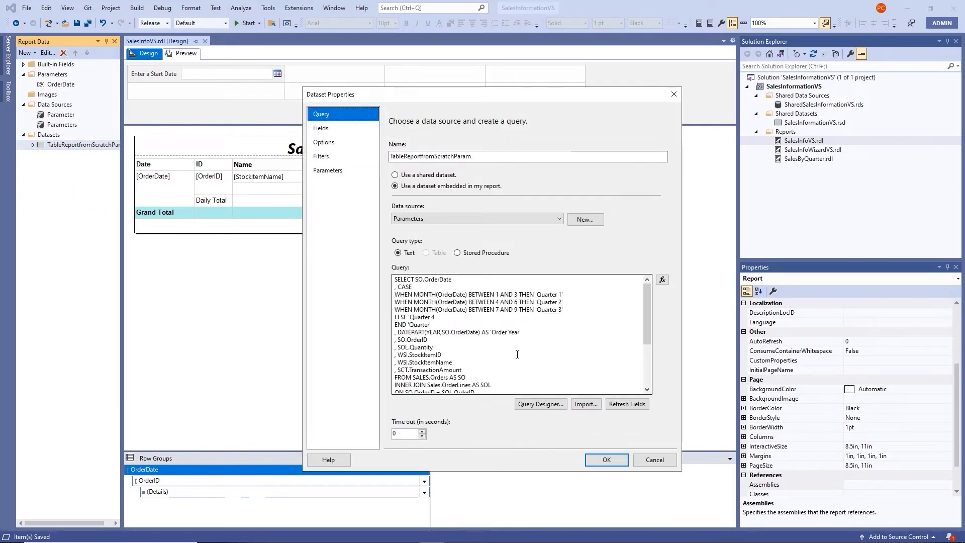
{"action": "scroll", "coordinate": [516, 355], "scroll_direction": "down", "scroll_amount": 4}
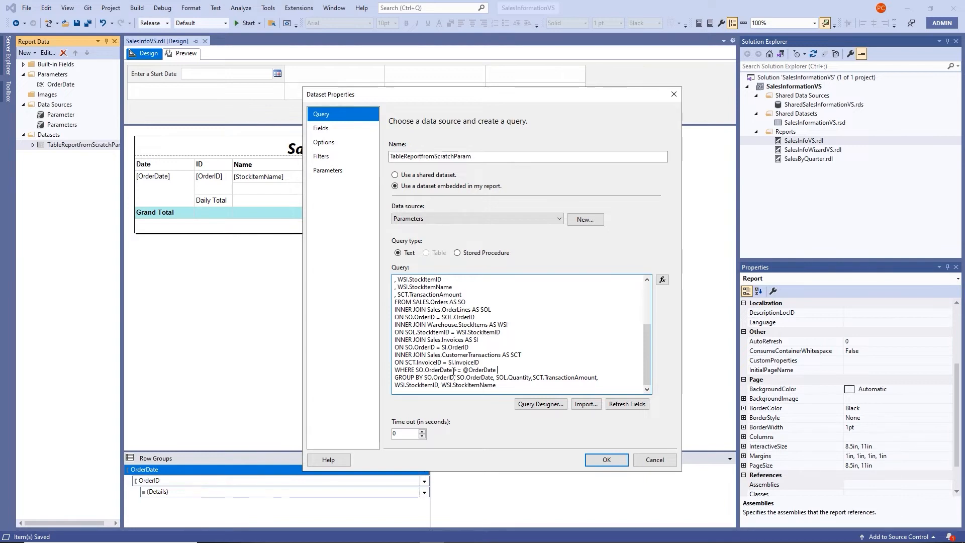
{"action": "left_click_drag", "start_coordinate": [451, 370], "coordinate": [462, 371]}
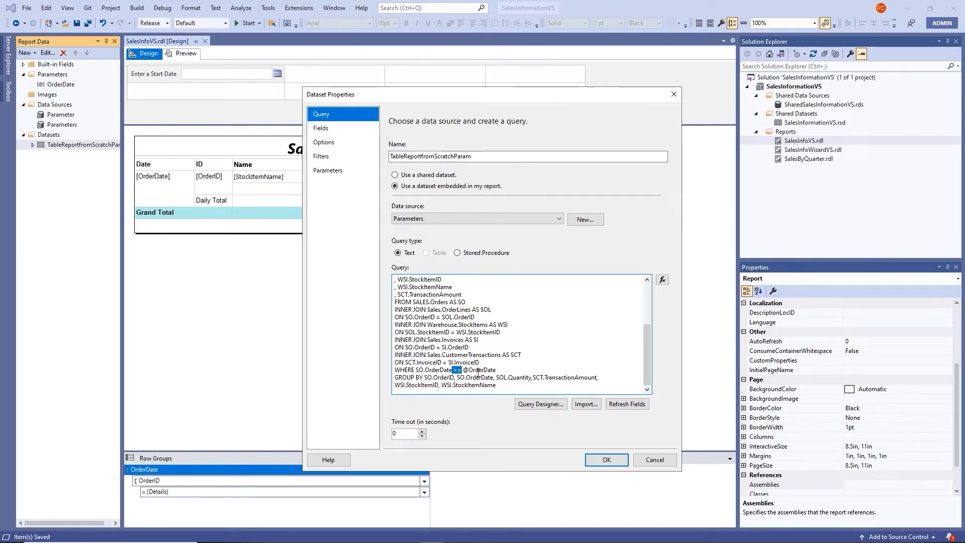
{"action": "type", "text": "BETWE"}
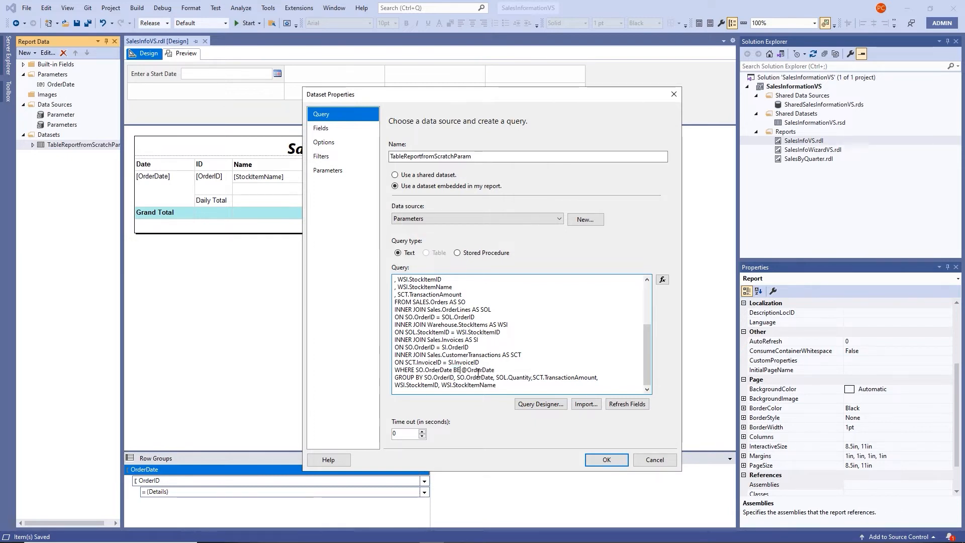
{"action": "type", "text": "EN"}
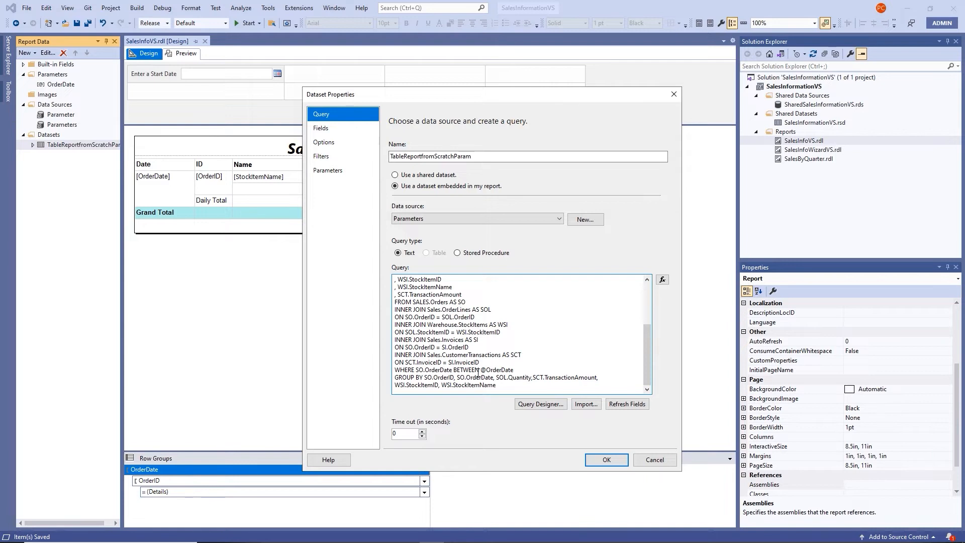
{"action": "key", "text": "End"}
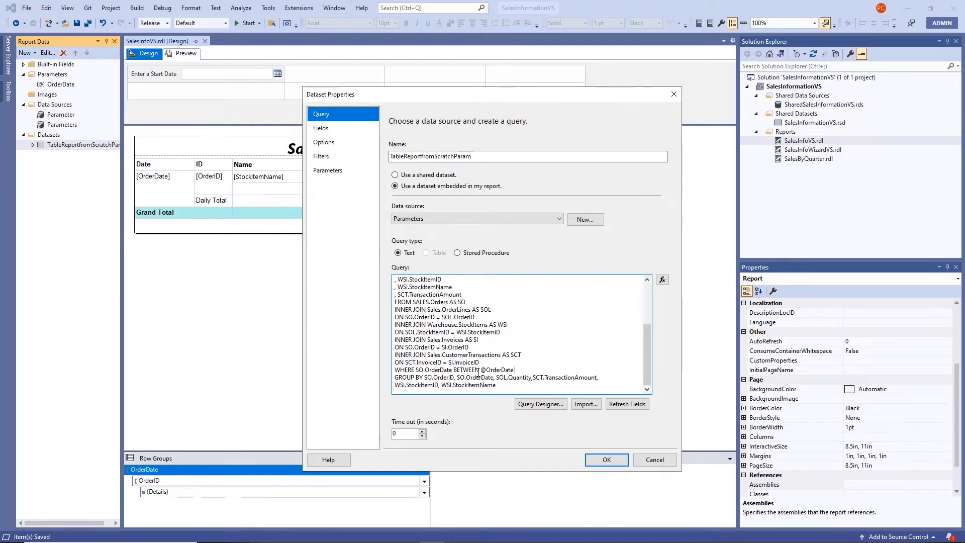
{"action": "key", "text": "Left"}
{"action": "key", "text": "Left"}
{"action": "key", "text": "Left"}
{"action": "key", "text": "Left"}
{"action": "key", "text": "Left"}
{"action": "key", "text": "Left"}
{"action": "key", "text": "Left"}
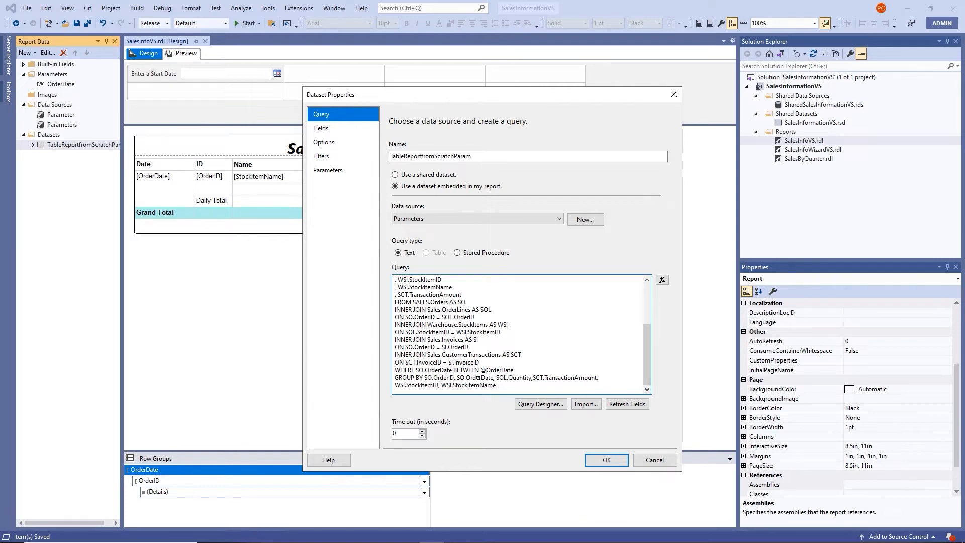
{"action": "key", "text": "shift+Right"}
{"action": "key", "text": "shift+Right"}
{"action": "key", "text": "shift+Right"}
{"action": "key", "text": "shift+Right"}
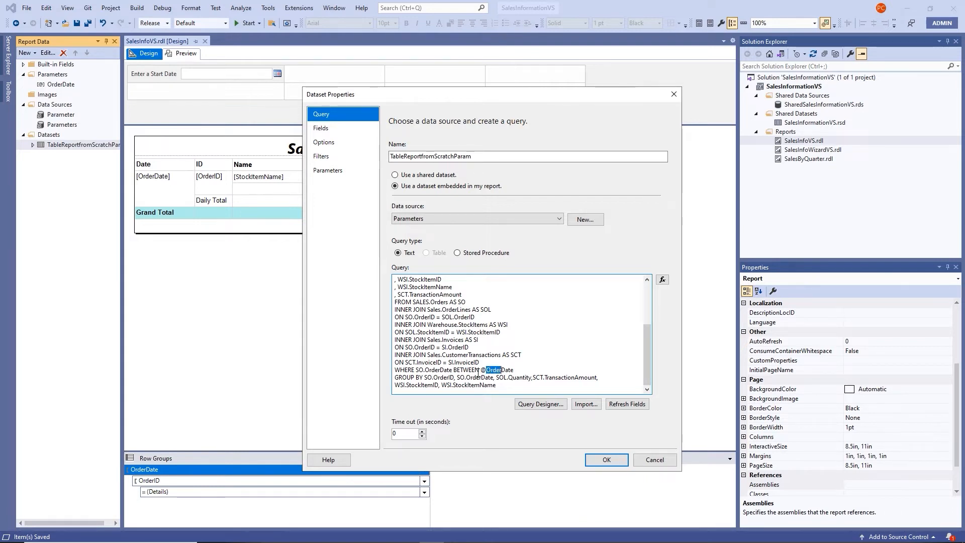
{"action": "key", "text": "shift+Right"}
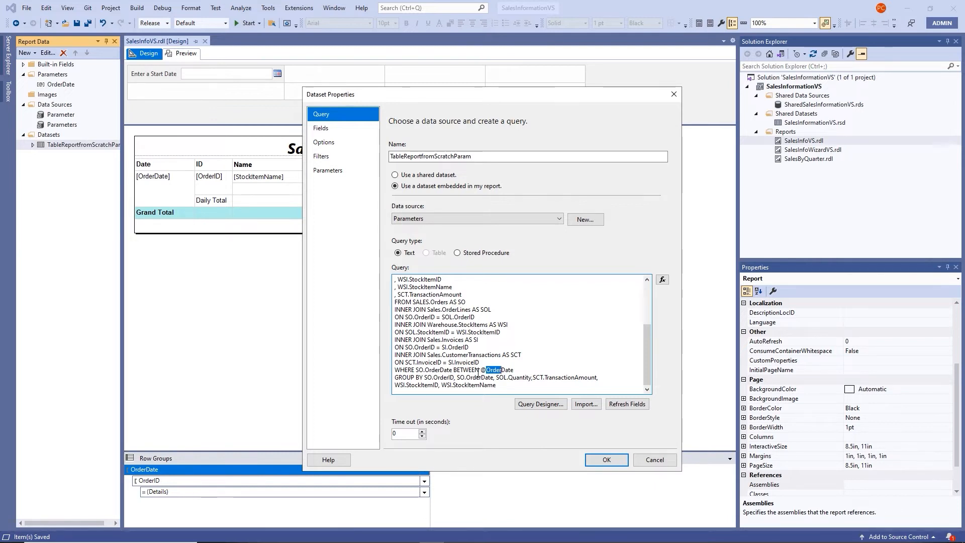
{"action": "type", "text": "Start"}
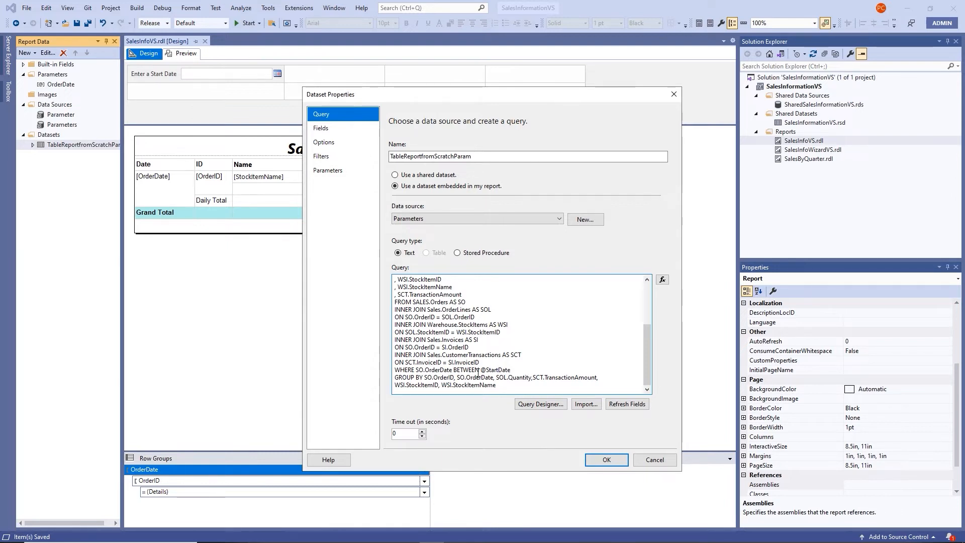
{"action": "type", "text": "AND "}
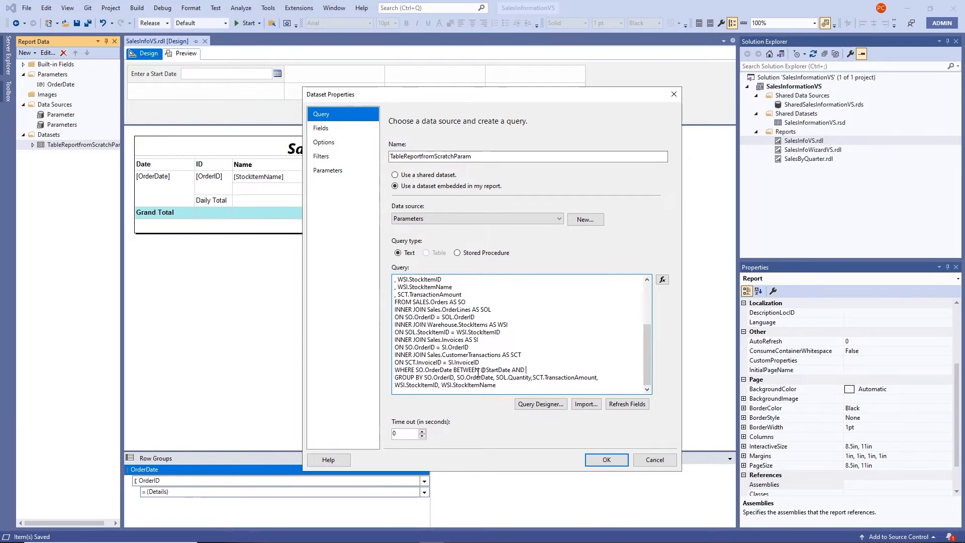
{"action": "type", "text": "@EndDate"}
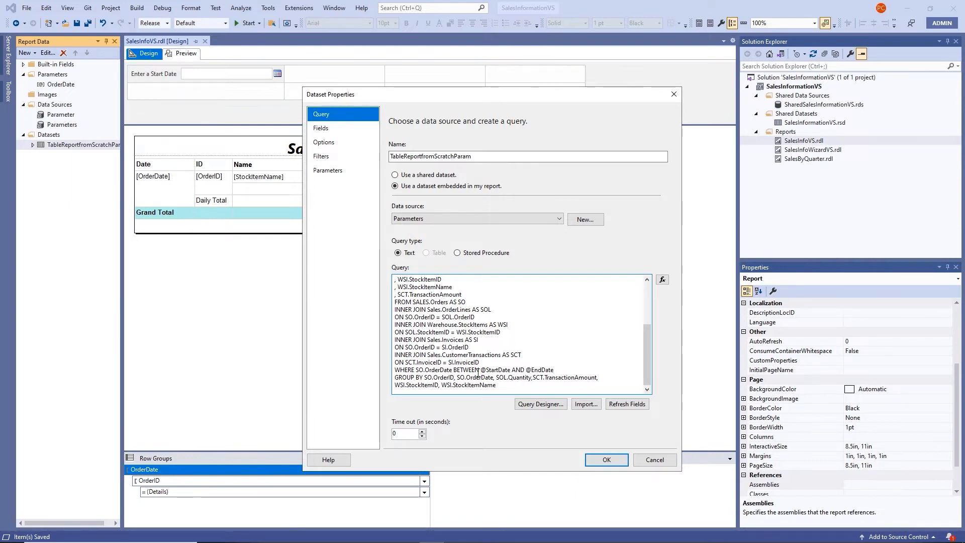
{"action": "key", "text": "Return"}
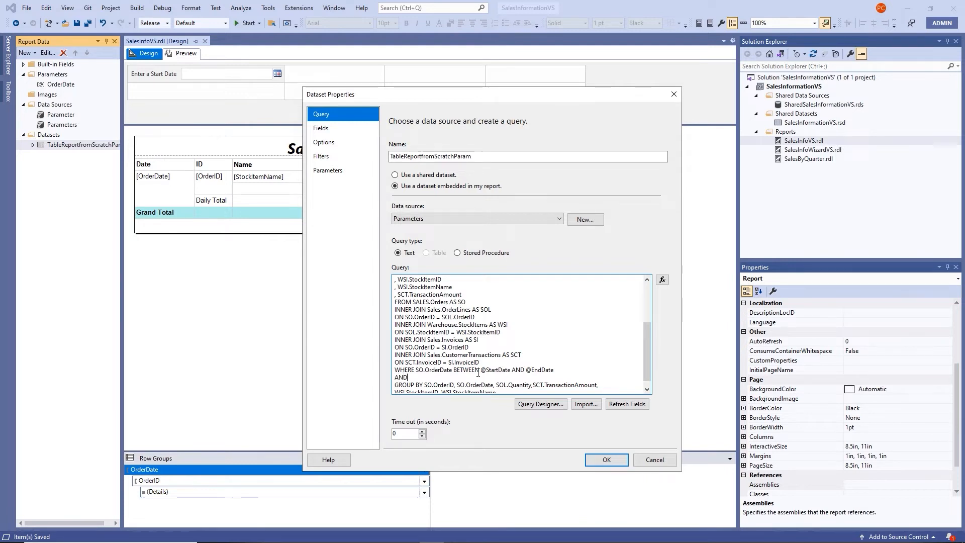
{"action": "type", "text": "AND"}
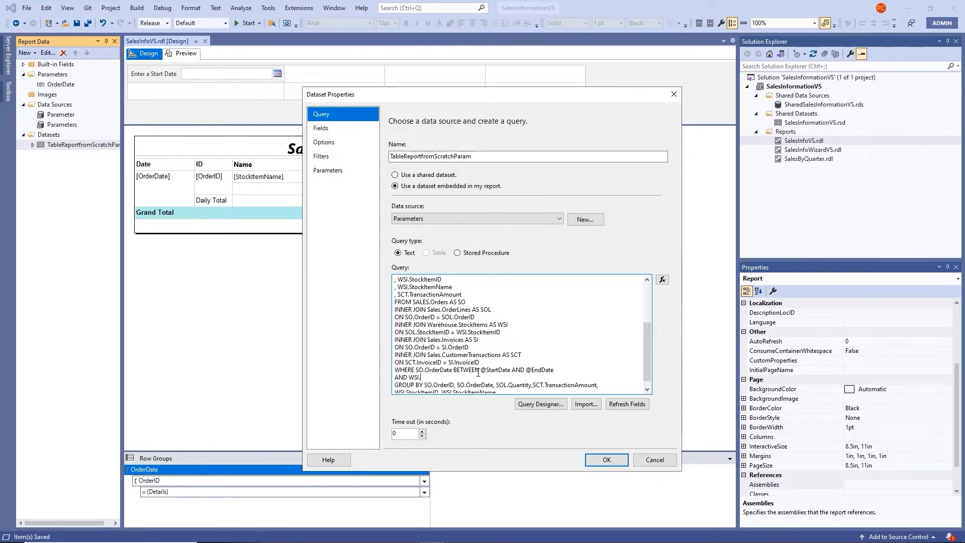
{"action": "type", "text": "StockI"}
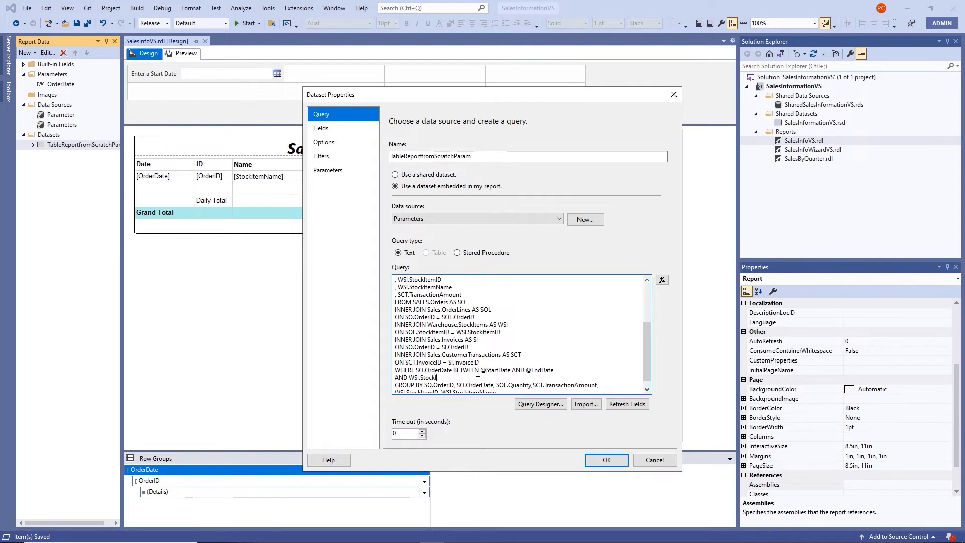
{"action": "type", "text": "temName"}
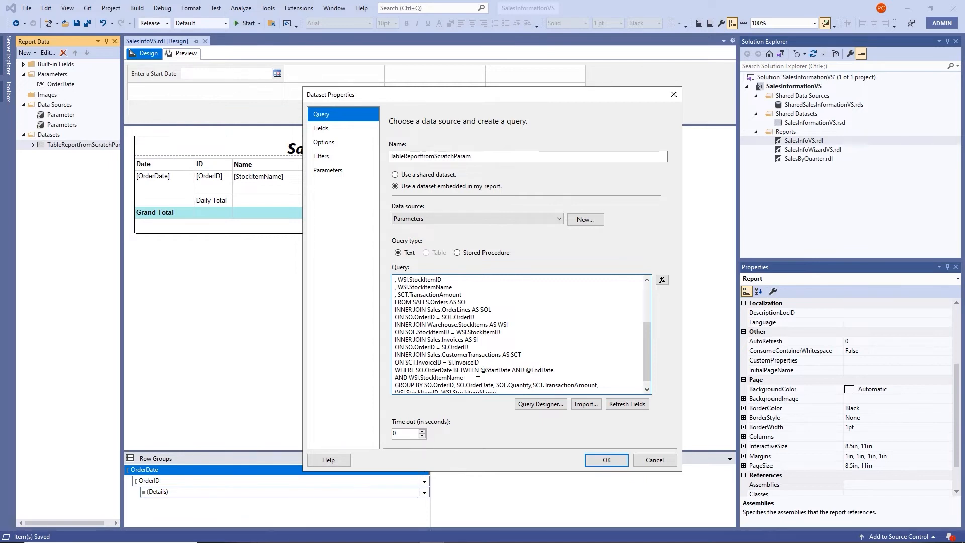
{"action": "type", "text": "E @It"}
{"action": "type", "text": "emName"}
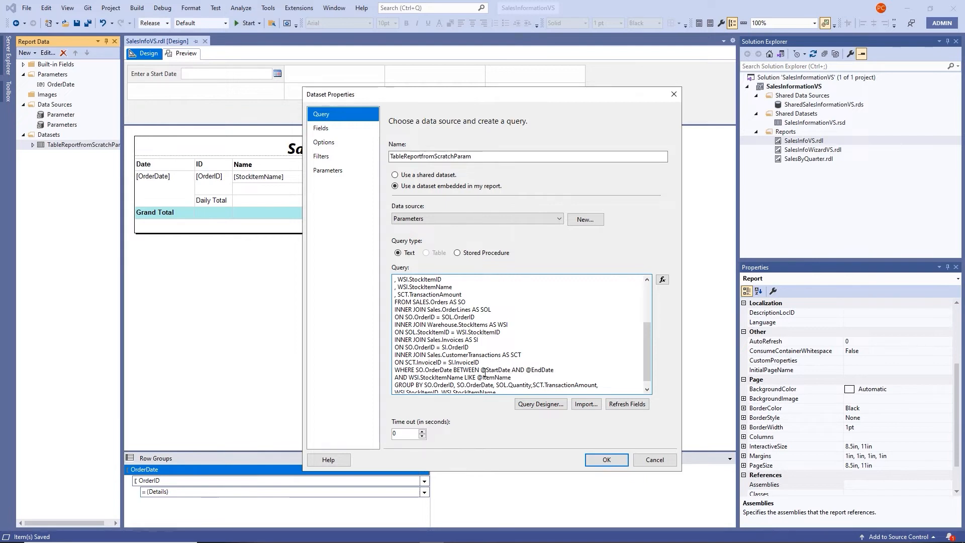
Apply the dataset's parameterized query and delete the OrderDate report parameter
{"action": "left_click", "coordinate": [612, 461]}
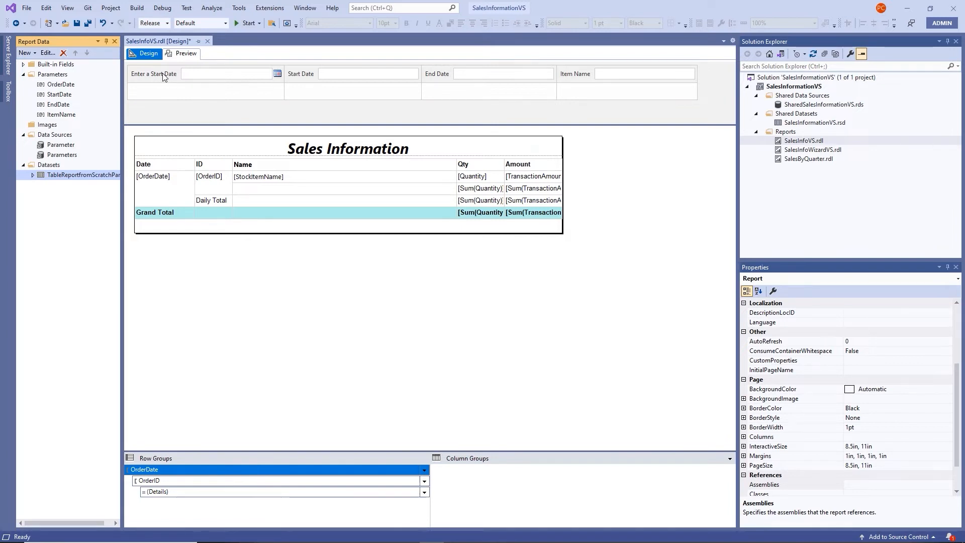
{"action": "right_click", "coordinate": [57, 88]}
{"action": "left_click", "coordinate": [96, 98]}
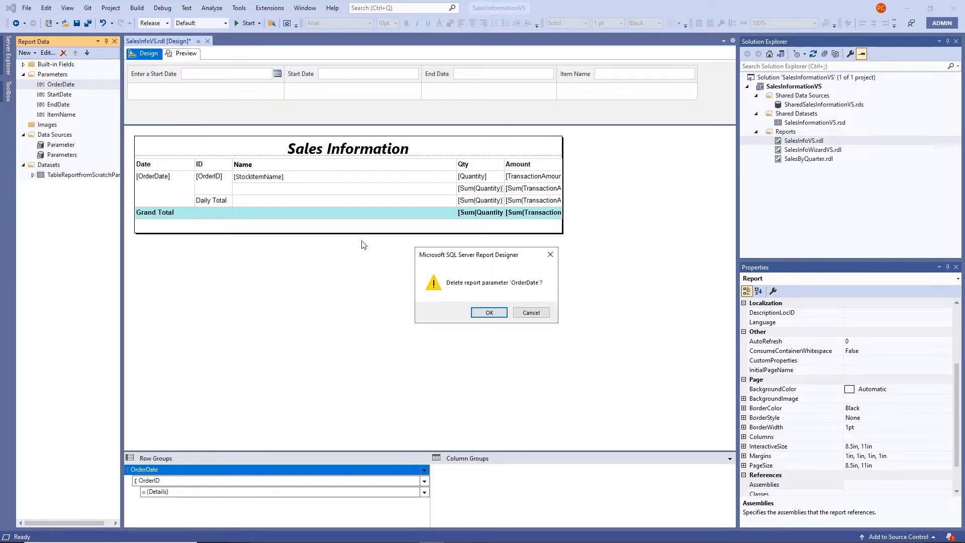
{"action": "left_click", "coordinate": [477, 312]}
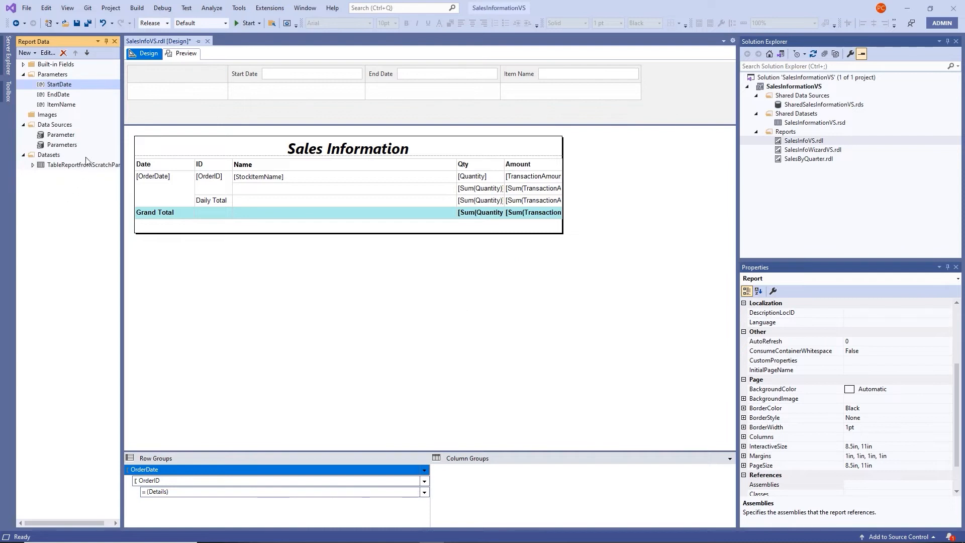
Stack the Start Date, End Date and Item Name parameters in the first column of the parameter grid, one per row
{"action": "left_click", "coordinate": [302, 79]}
{"action": "left_click_drag", "start_coordinate": [300, 79], "coordinate": [151, 75]}
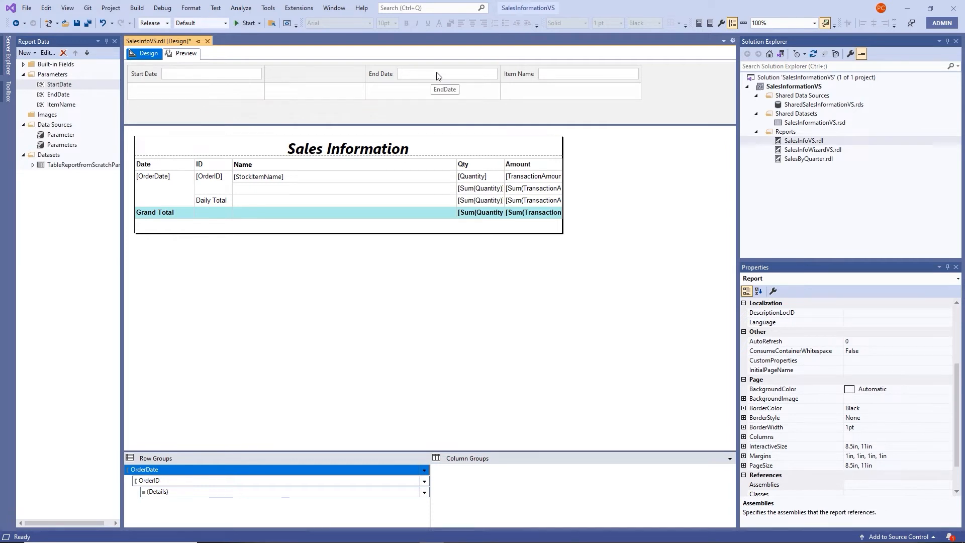
{"action": "left_click_drag", "start_coordinate": [438, 77], "coordinate": [168, 95]}
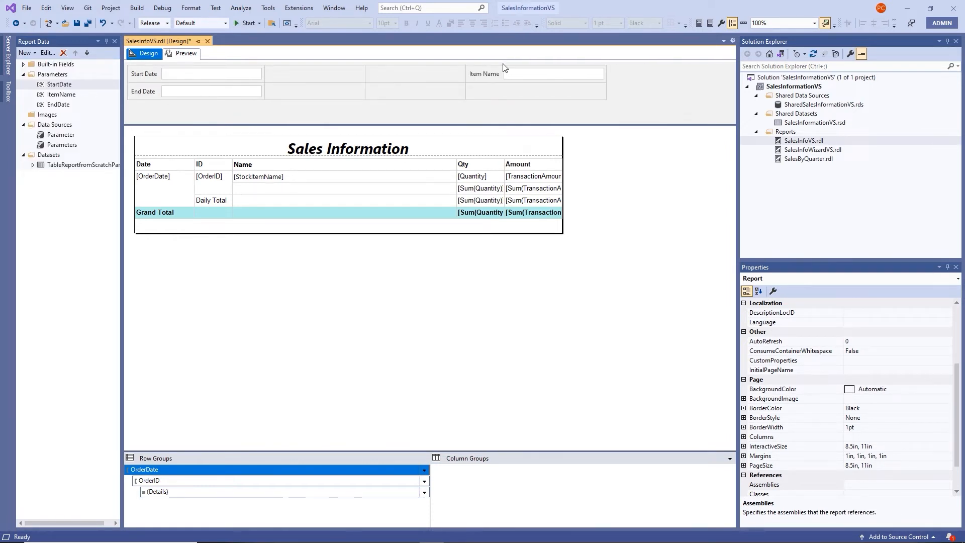
{"action": "left_click_drag", "start_coordinate": [516, 80], "coordinate": [151, 114]}
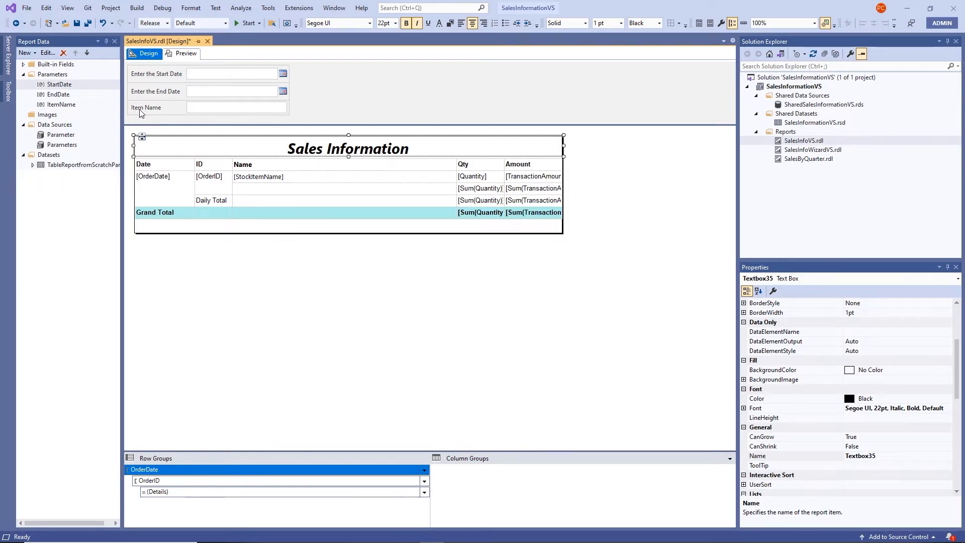
Set the ItemName parameter's prompt to "Enter Item Name (% as wildcard)" and save the report
{"action": "double_click", "coordinate": [141, 113]}
{"action": "left_click", "coordinate": [405, 230]}
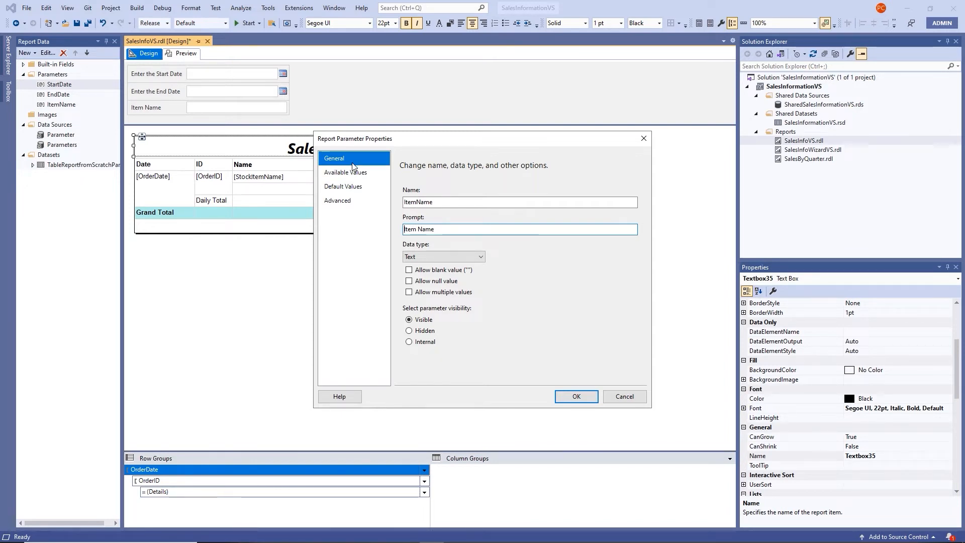
{"action": "type", "text": "Enter Item Name "}
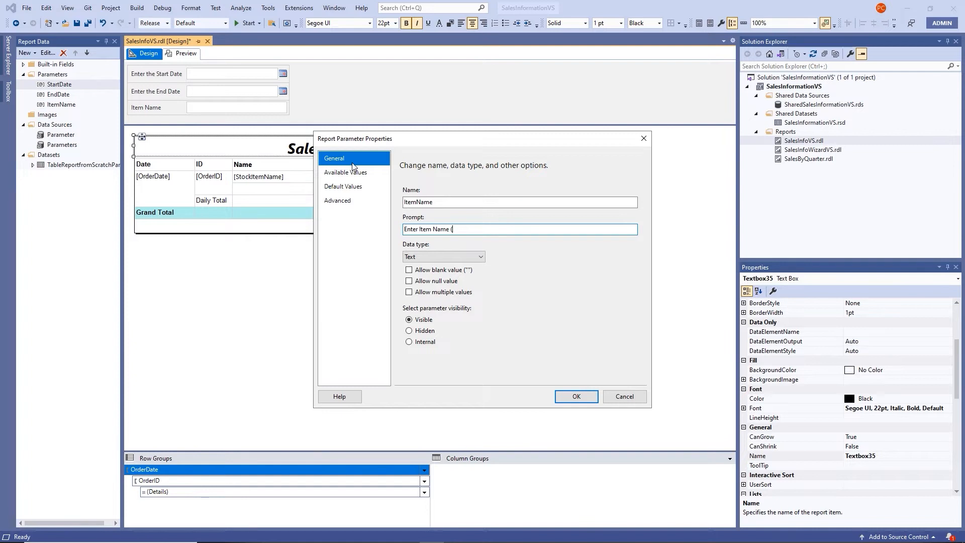
{"action": "type", "text": "(% as wildcard"}
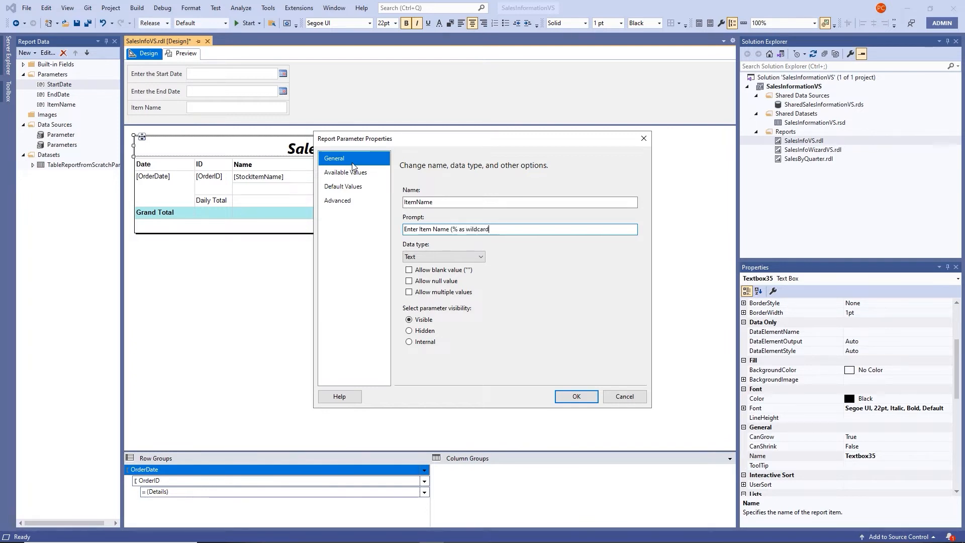
{"action": "type", "text": ")"}
{"action": "left_click", "coordinate": [583, 398]}
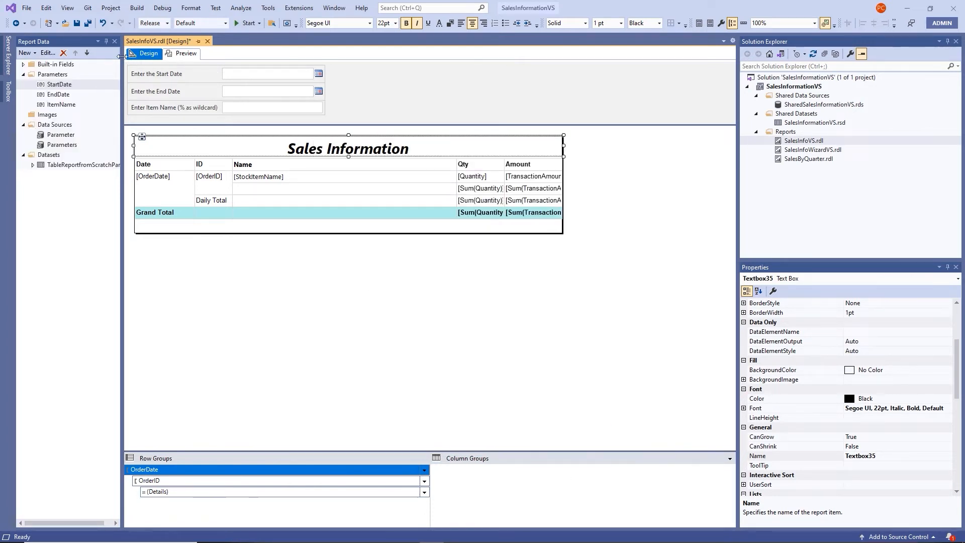
{"action": "left_click", "coordinate": [77, 22]}
Preview the report for 1/1/2014 through 12/31/2014 with item name usb%, and close the error list
{"action": "left_click", "coordinate": [185, 55]}
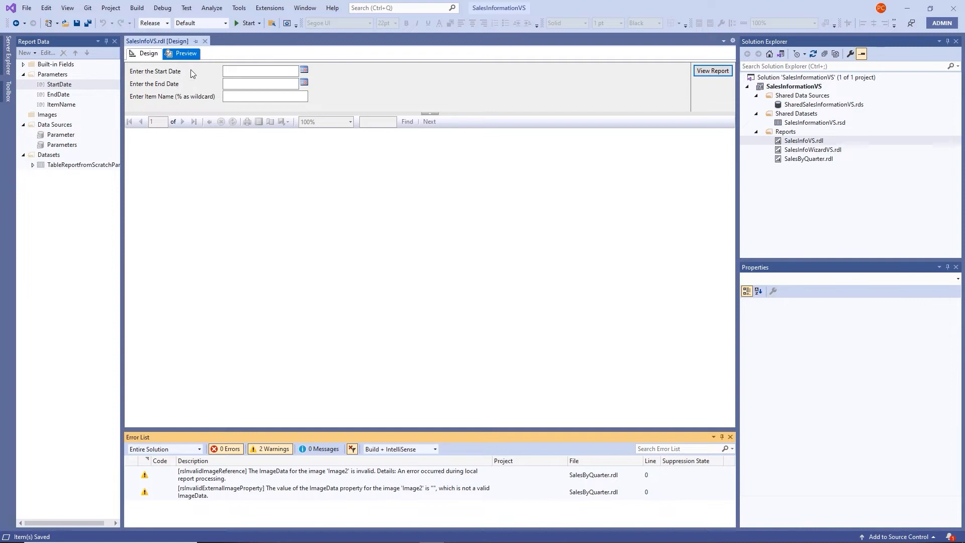
{"action": "left_click", "coordinate": [227, 72]}
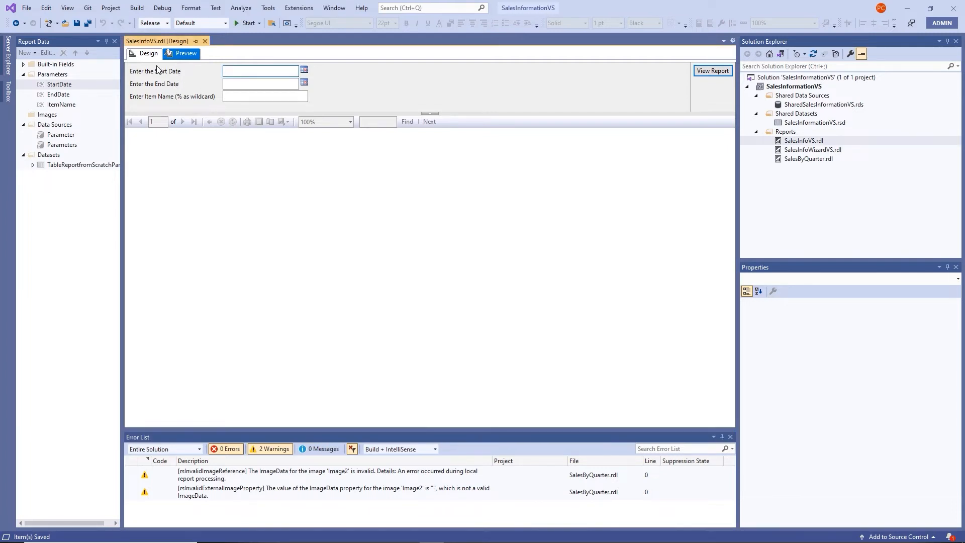
{"action": "type", "text": "1/1/2014"}
{"action": "key", "text": "Tab"}
{"action": "type", "text": "12/31/"}
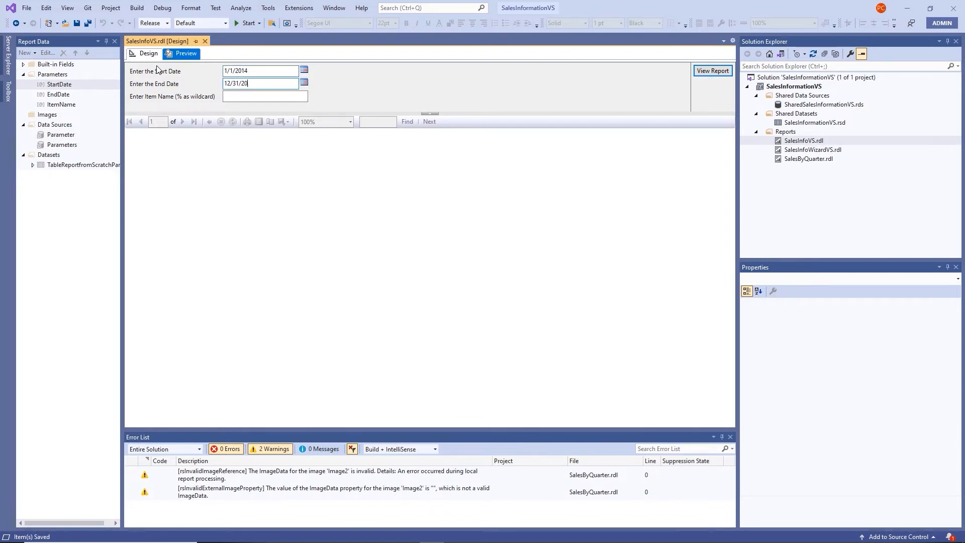
{"action": "key", "text": "Tab"}
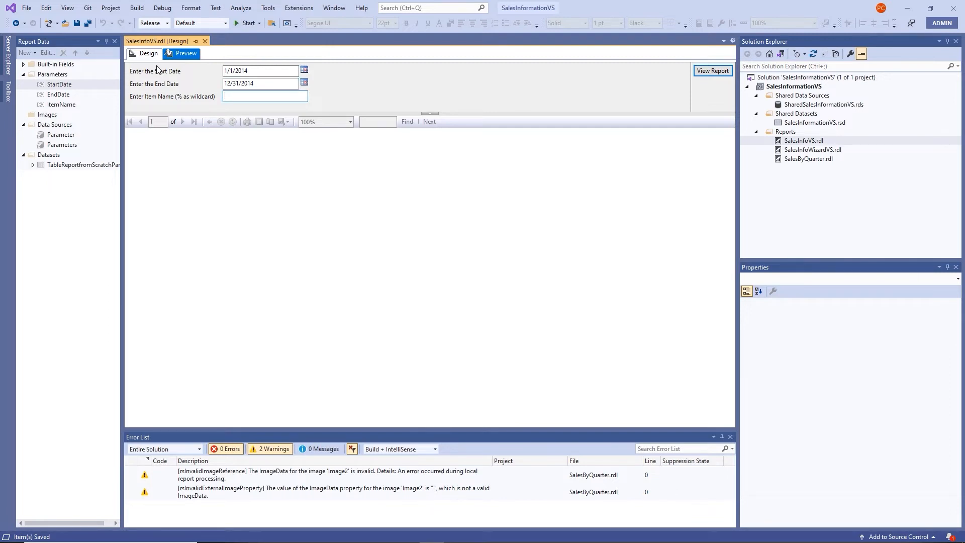
{"action": "type", "text": "usb%"}
{"action": "key", "text": "Return"}
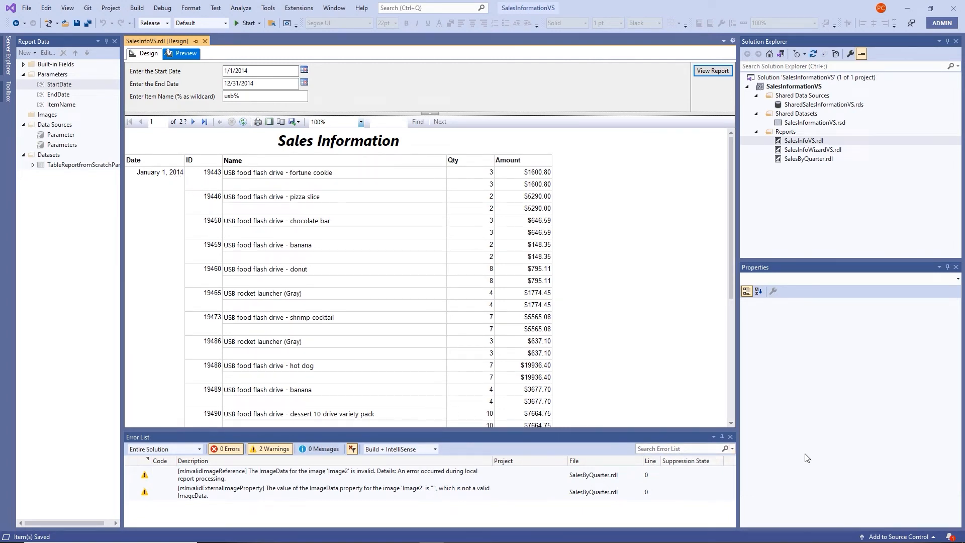
{"action": "left_click", "coordinate": [730, 437]}
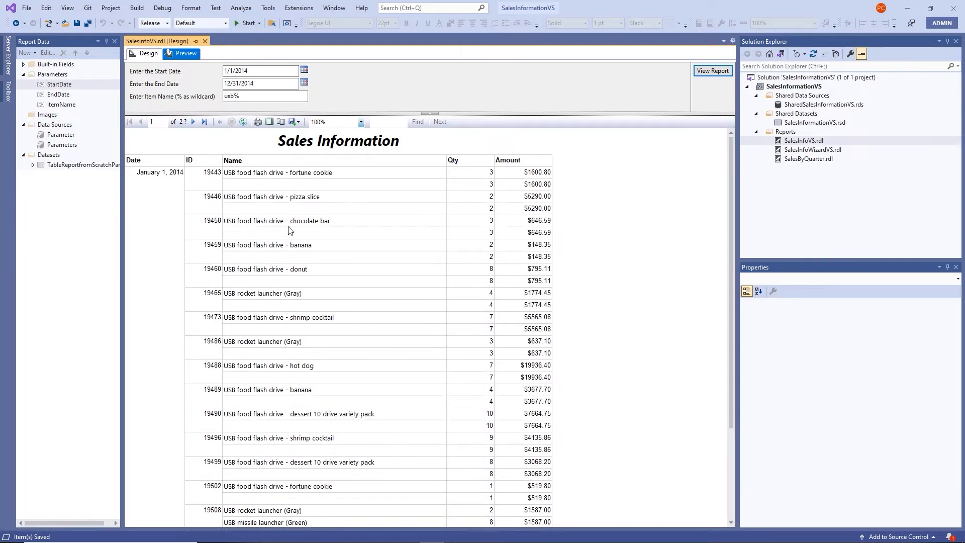
{"action": "left_click", "coordinate": [225, 97]}
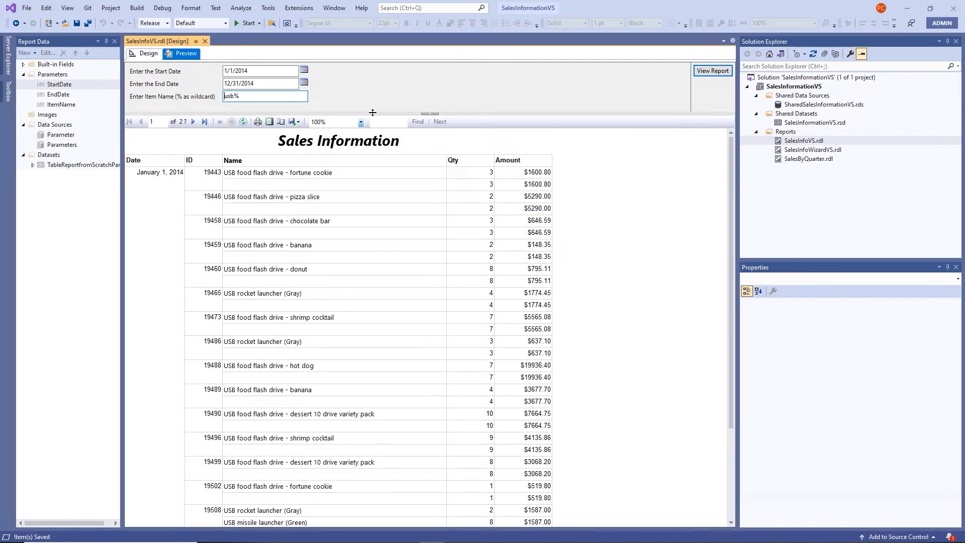
{"action": "left_click", "coordinate": [149, 54]}
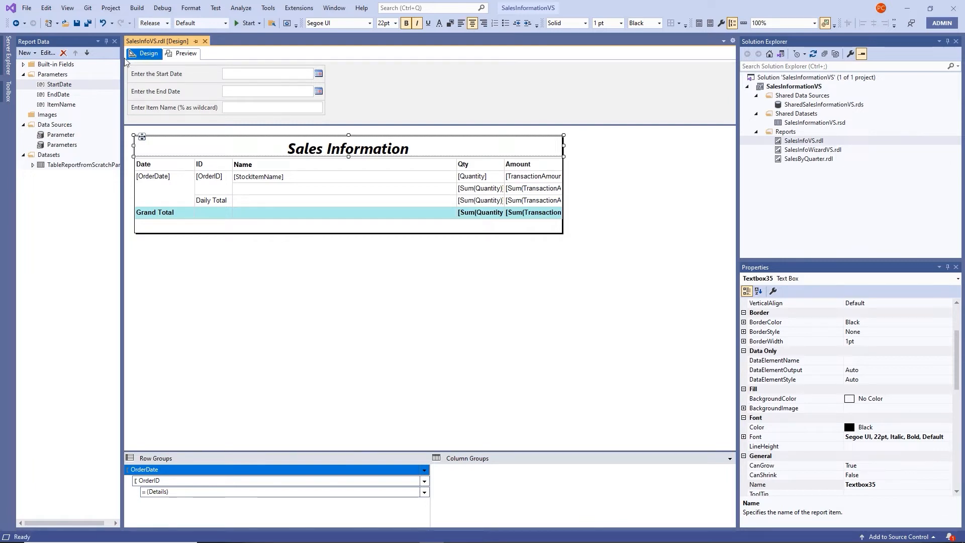
{"action": "right_click", "coordinate": [55, 167]}
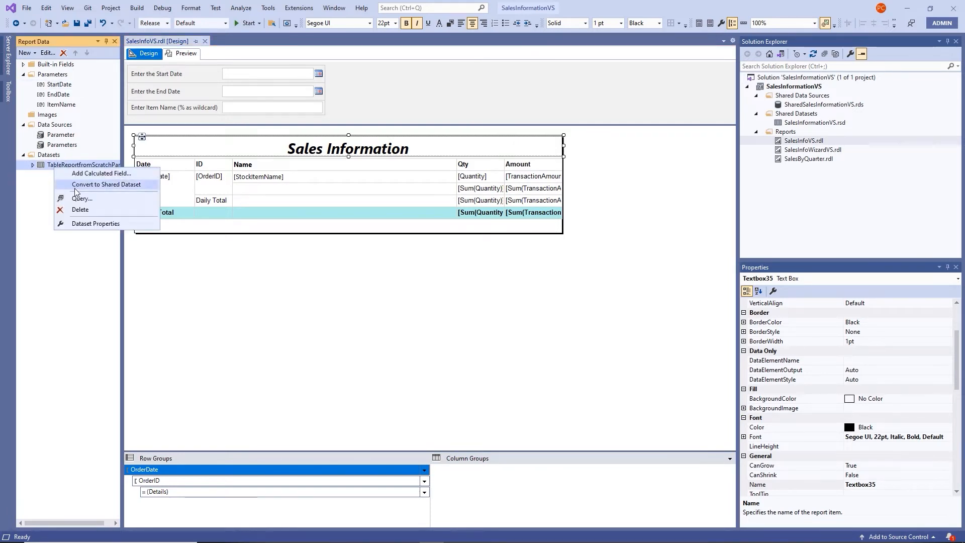
{"action": "left_click", "coordinate": [100, 224]}
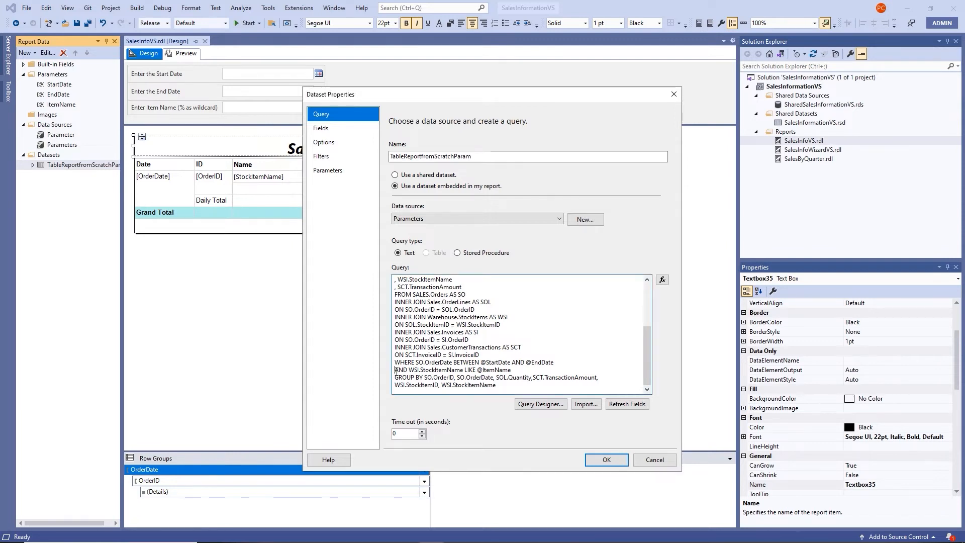
{"action": "left_click_drag", "start_coordinate": [394, 370], "coordinate": [520, 369]}
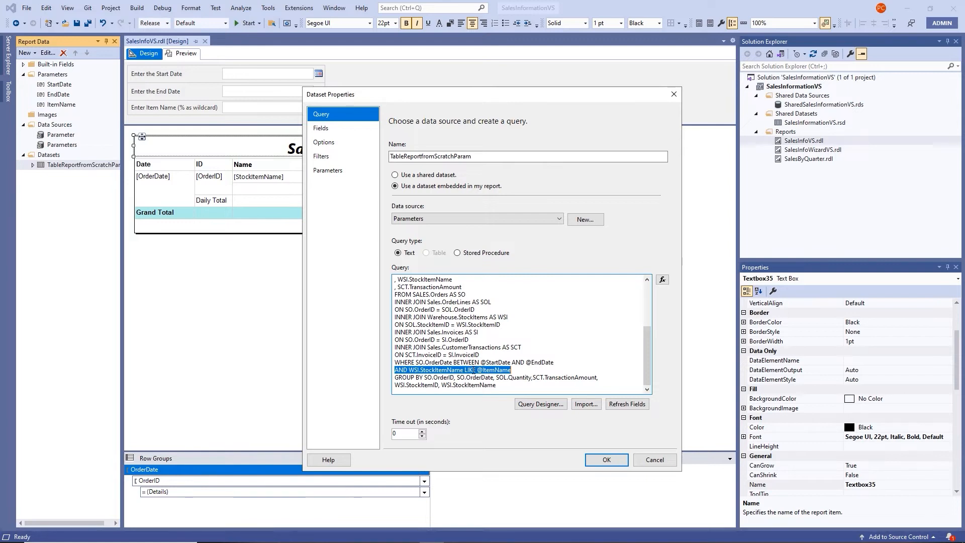
{"action": "left_click", "coordinate": [475, 370]}
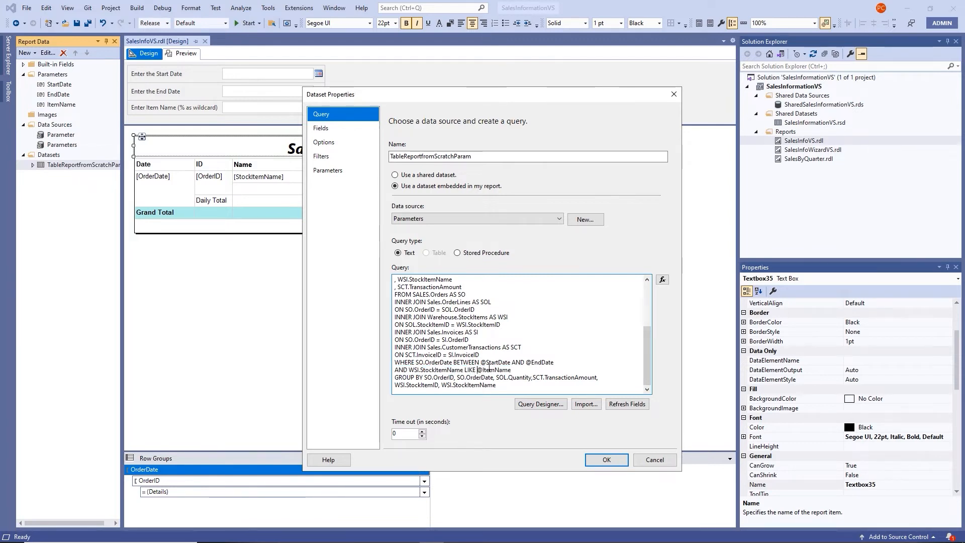
{"action": "type", "text": "'"}
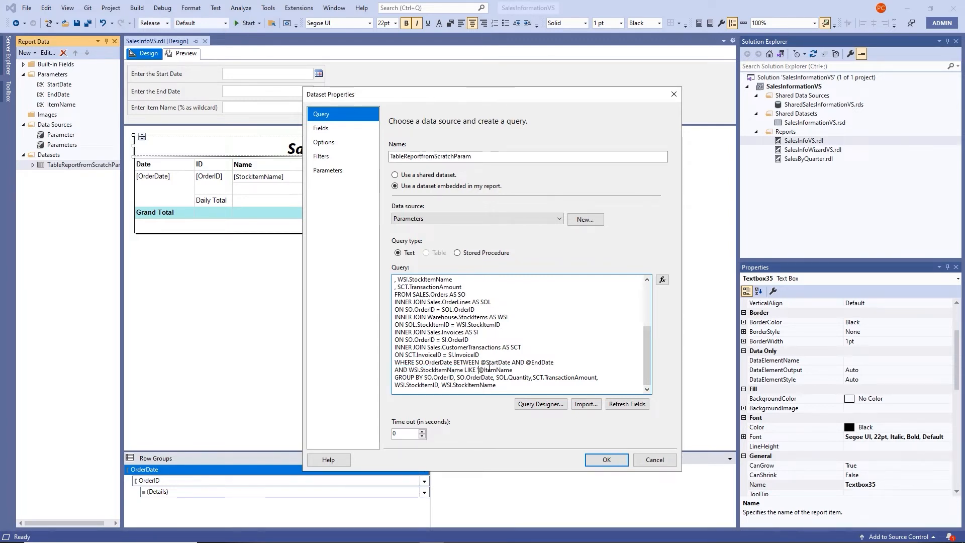
{"action": "type", "text": "%"}
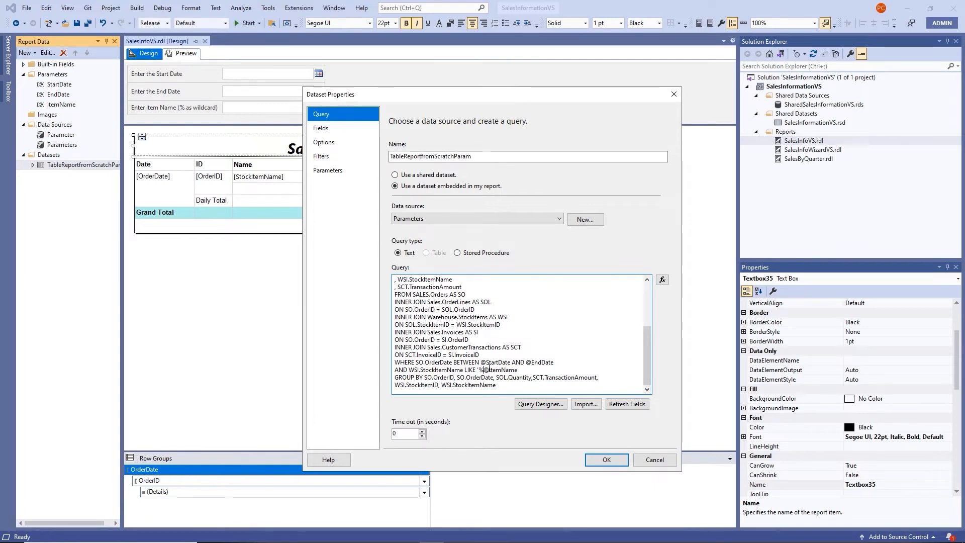
{"action": "type", "text": "'"}
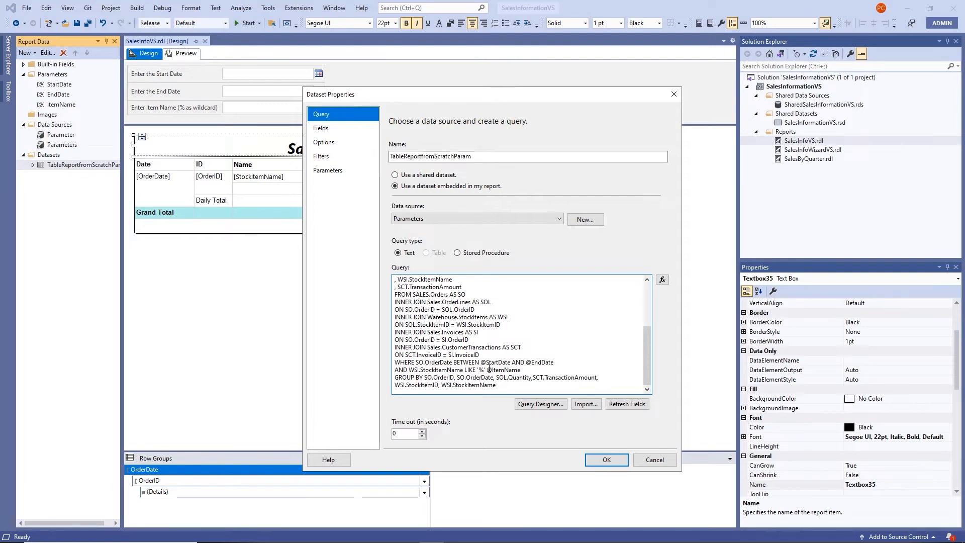
{"action": "type", "text": " +"}
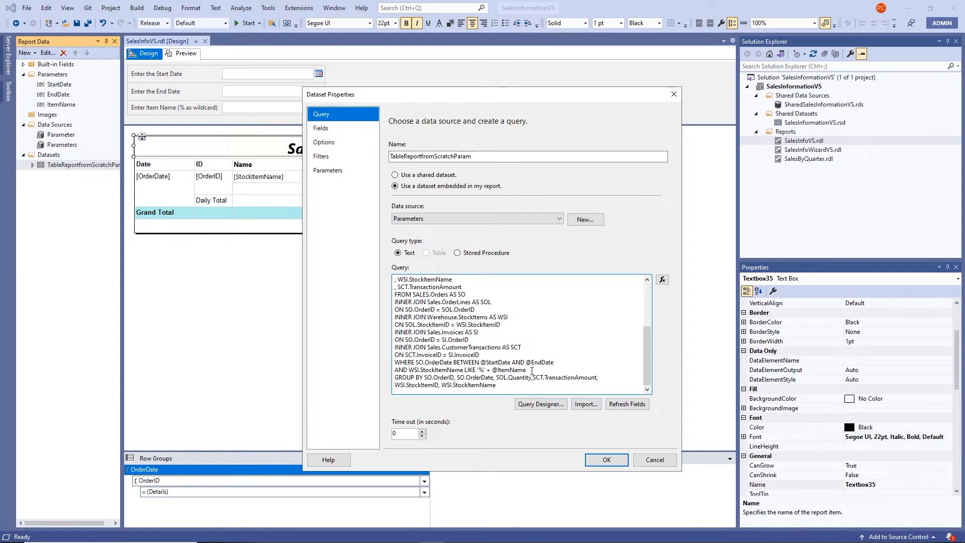
{"action": "type", "text": "+ '%'"}
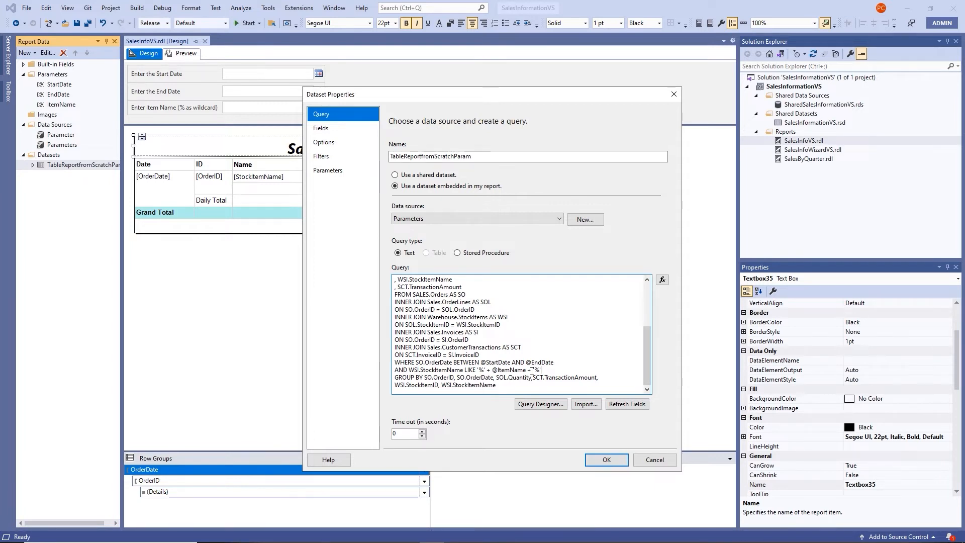
{"action": "left_click", "coordinate": [605, 459]}
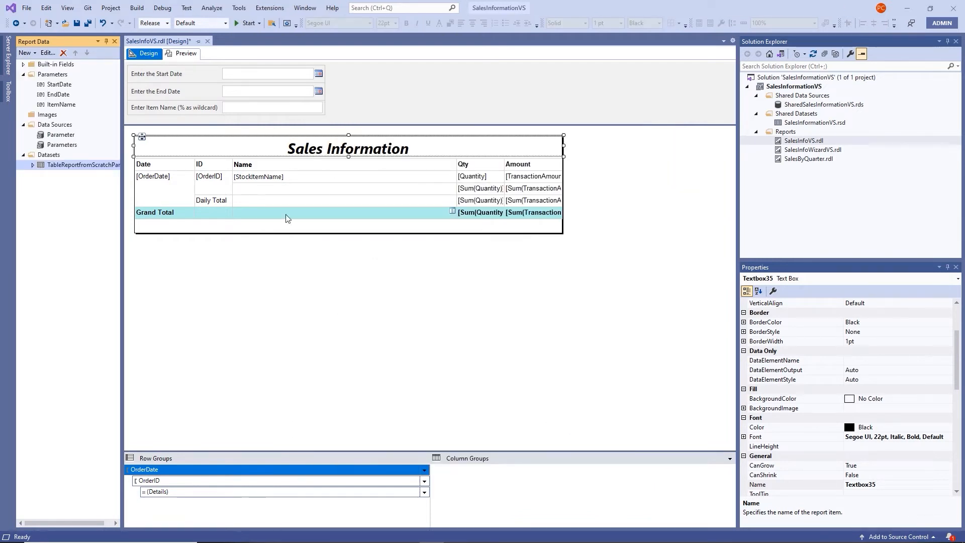
Change the ItemName parameter's prompt to "Enter Item Name (partial names accepted)"
{"action": "double_click", "coordinate": [184, 112]}
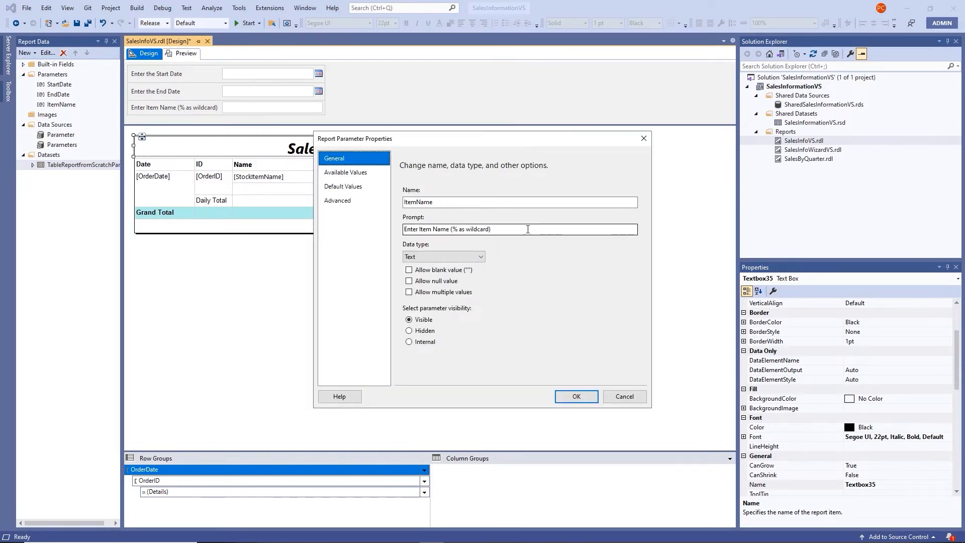
{"action": "double_click", "coordinate": [454, 229]}
{"action": "left_click_drag", "start_coordinate": [454, 229], "coordinate": [490, 228]}
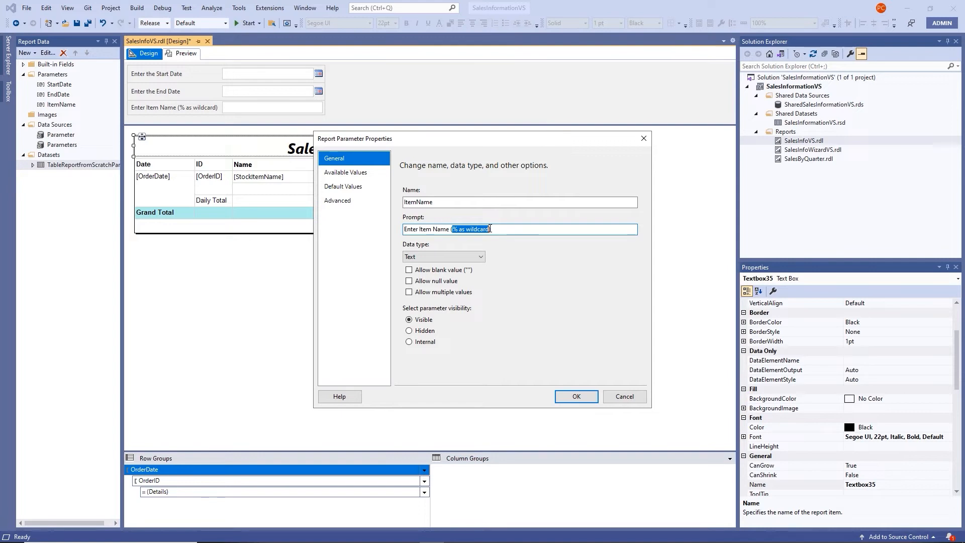
{"action": "type", "text": "partial names accepted)"}
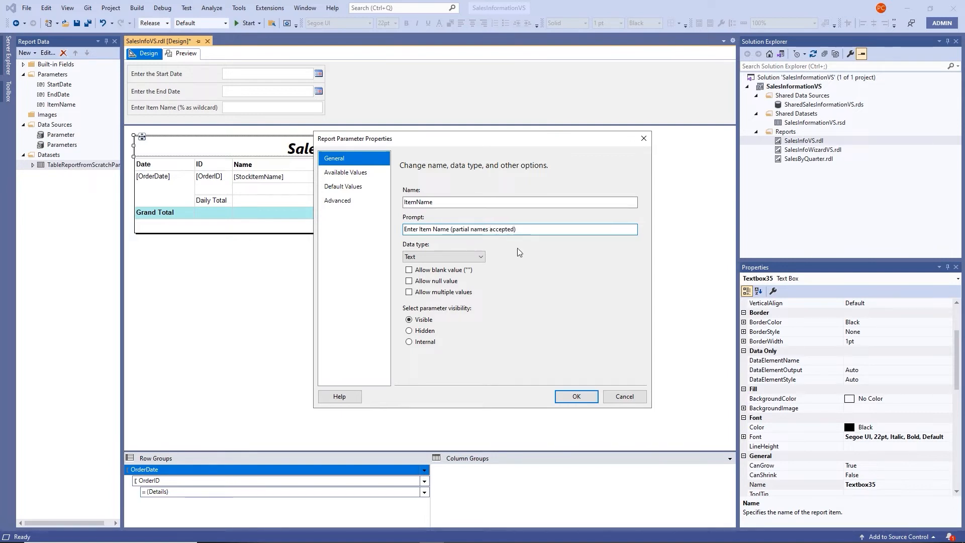
{"action": "left_click", "coordinate": [576, 397]}
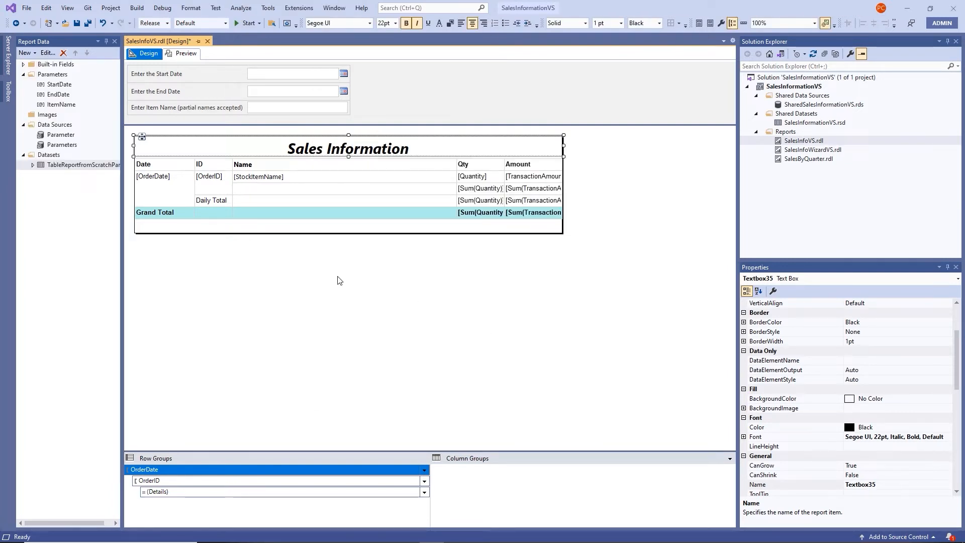
Preview the report for 1/1/2013 through 12/31/2013 with the partial item name usb, closing the error list
{"action": "left_click", "coordinate": [189, 58]}
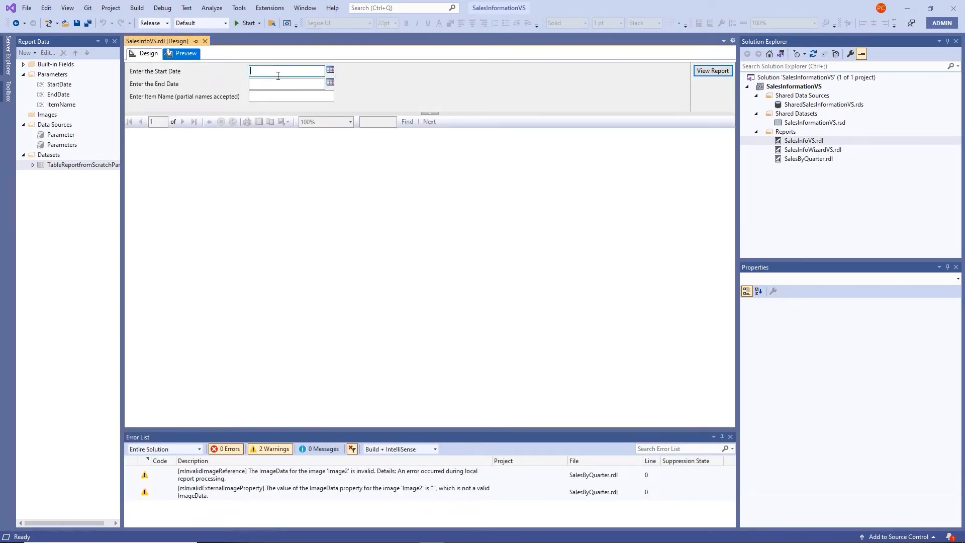
{"action": "left_click", "coordinate": [730, 437]}
{"action": "type", "text": "1"}
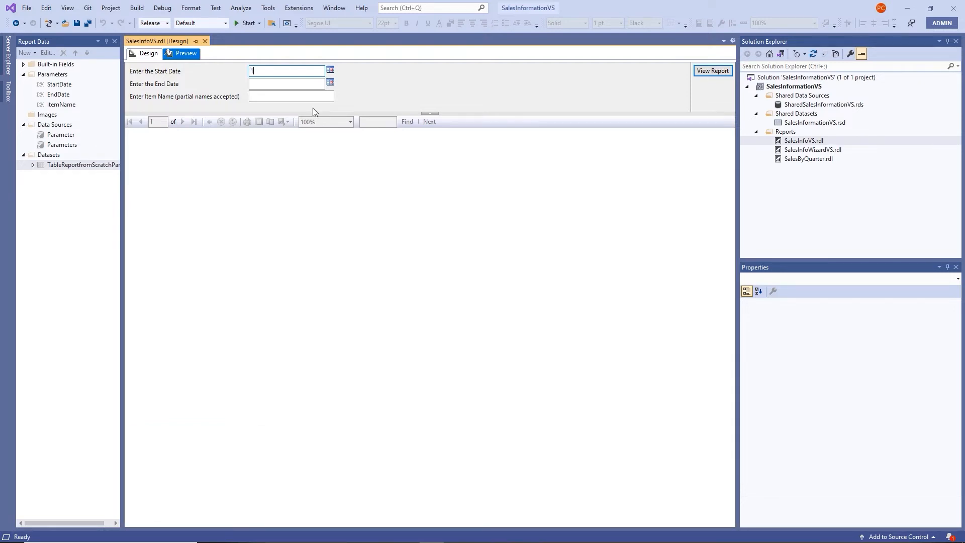
{"action": "type", "text": "/1/2013"}
{"action": "key", "text": "Tab"}
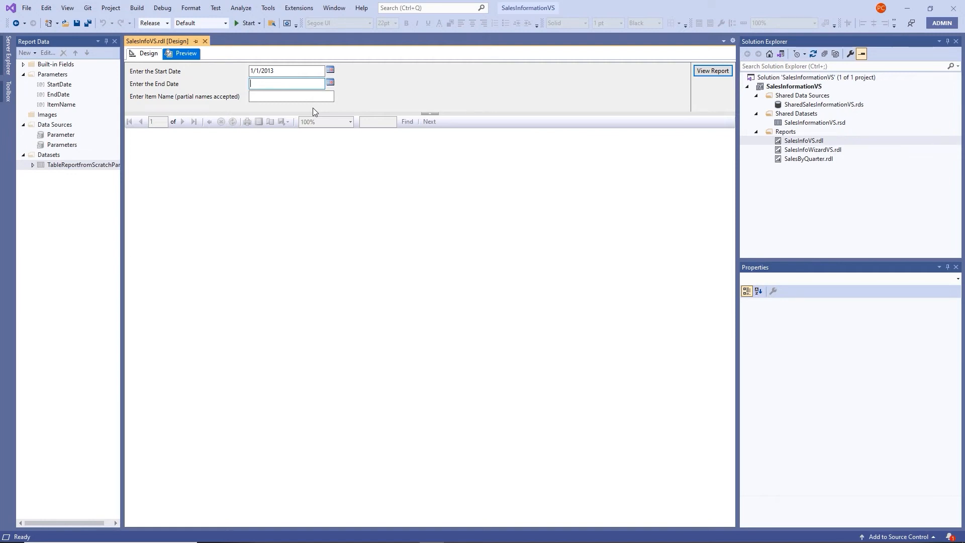
{"action": "type", "text": "12/31/2013"}
{"action": "key", "text": "Tab"}
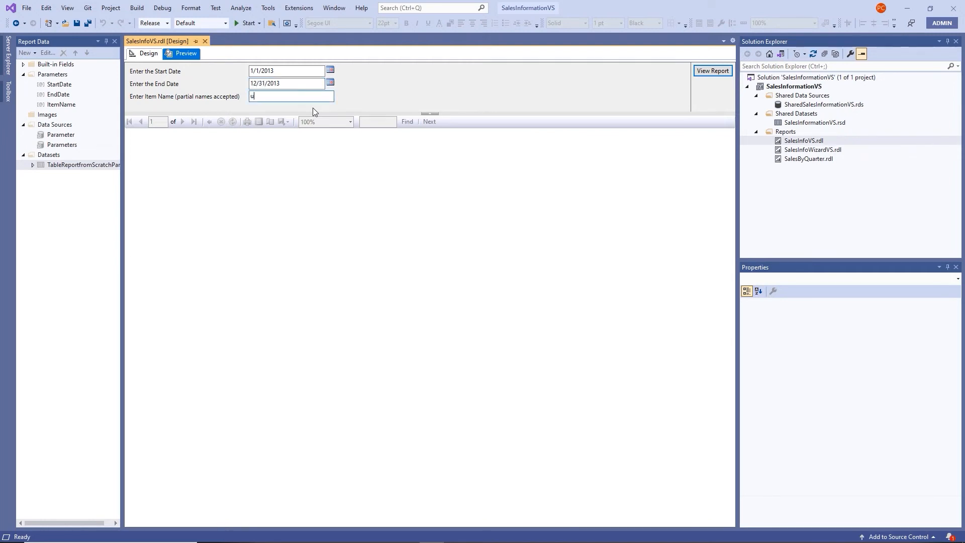
{"action": "key", "text": "Return"}
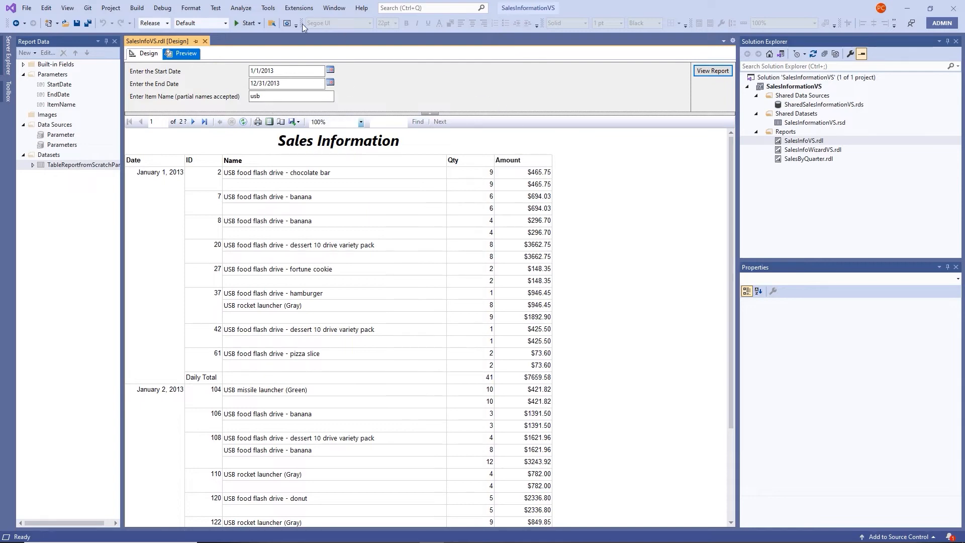
Allow blank values for the ItemName parameter and set its prompt to "Enter Item Name (partial names accepted-or you leave blank)"
{"action": "left_click", "coordinate": [143, 57]}
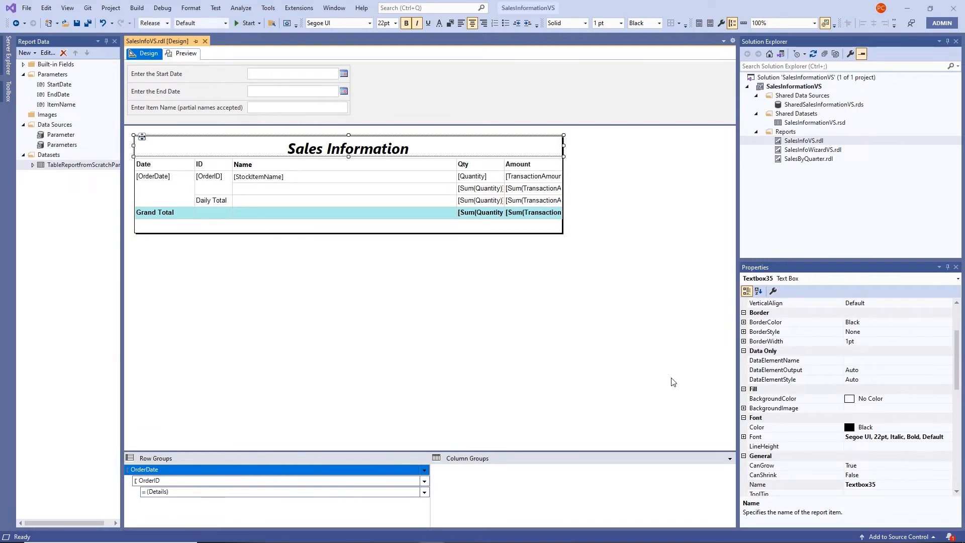
{"action": "double_click", "coordinate": [176, 114]}
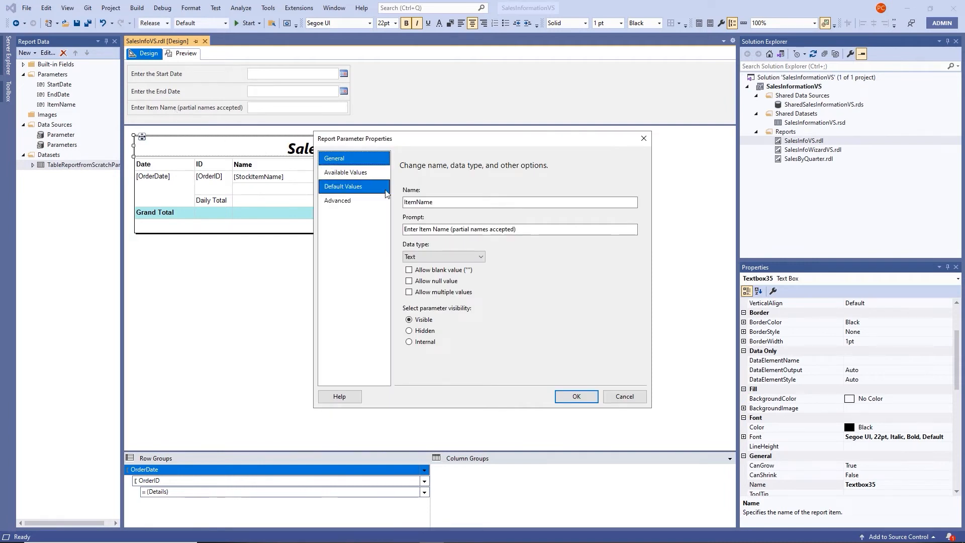
{"action": "left_click", "coordinate": [409, 270]}
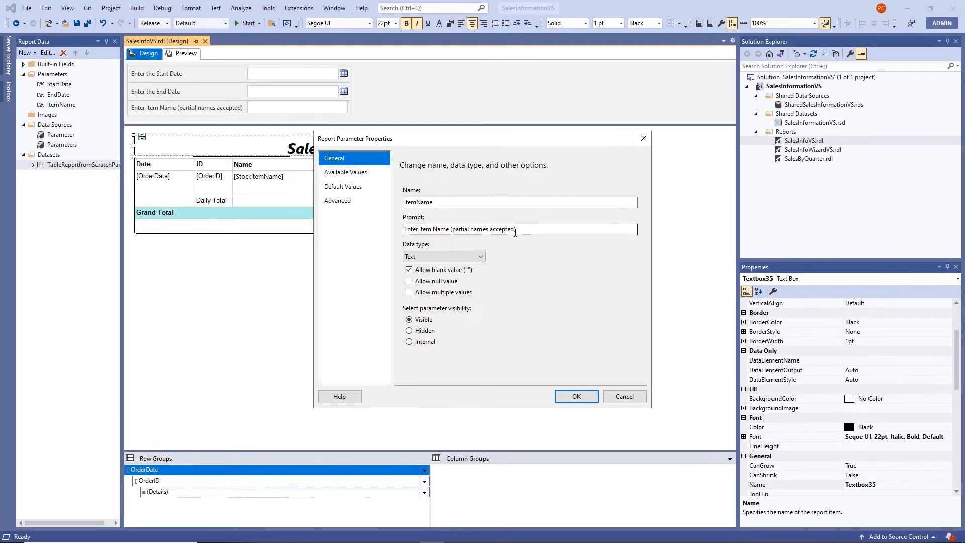
{"action": "left_click", "coordinate": [515, 230]}
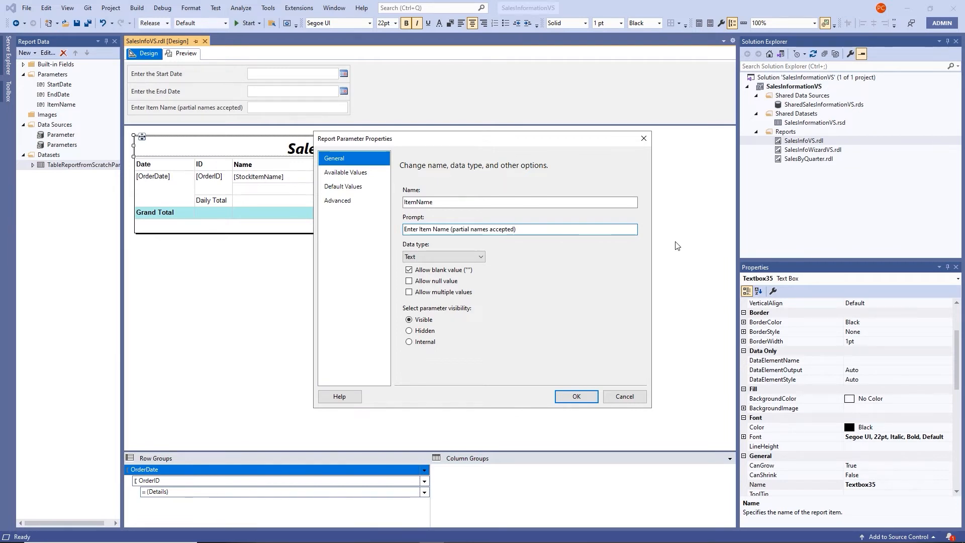
{"action": "key", "text": "Left"}
{"action": "type", "text": "-or you leave blank"}
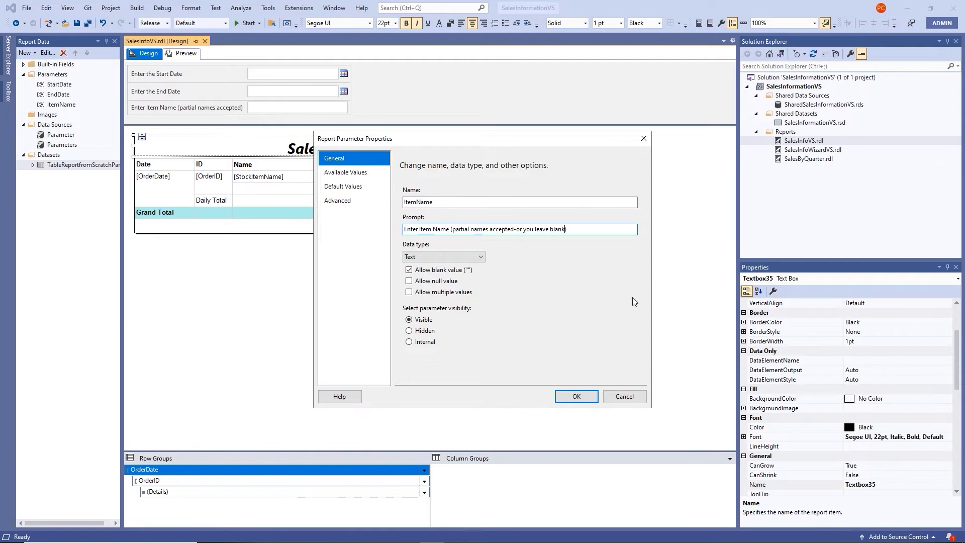
{"action": "left_click", "coordinate": [577, 397]}
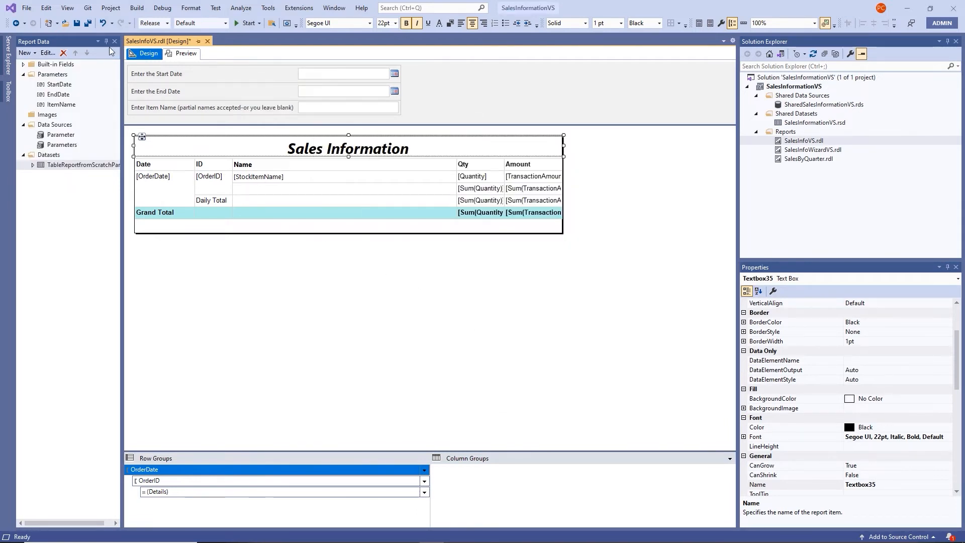
Preview the report for 1/1/2023 through 12/31/2023 with the item name left blank
{"action": "left_click", "coordinate": [183, 54]}
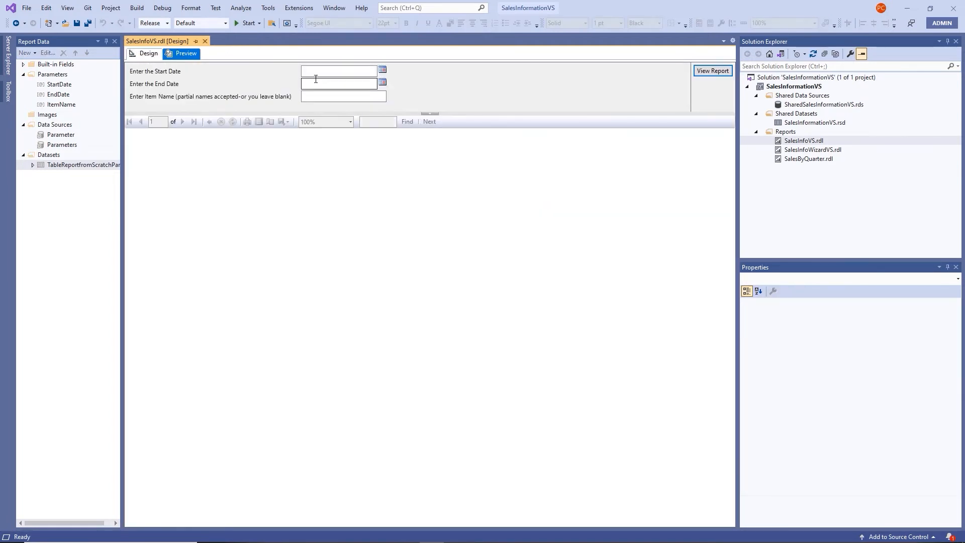
{"action": "left_click", "coordinate": [318, 70]}
{"action": "type", "text": "1/1/2023"}
{"action": "key", "text": "Tab"}
{"action": "type", "text": "12/31/2023"}
{"action": "key", "text": "Return"}
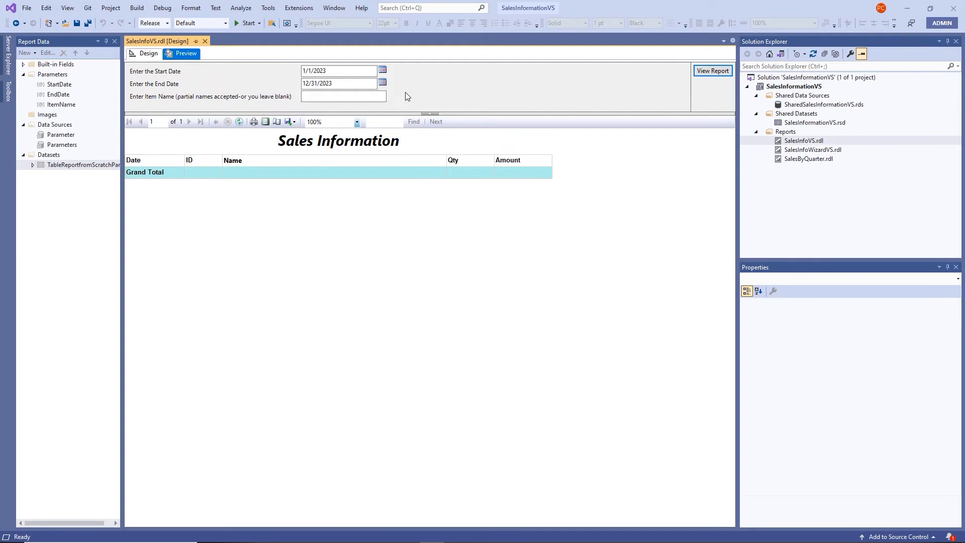
Return to the report design, select the whole sales table and open the expression editor for its NoRowsMessage property
{"action": "left_click", "coordinate": [146, 54]}
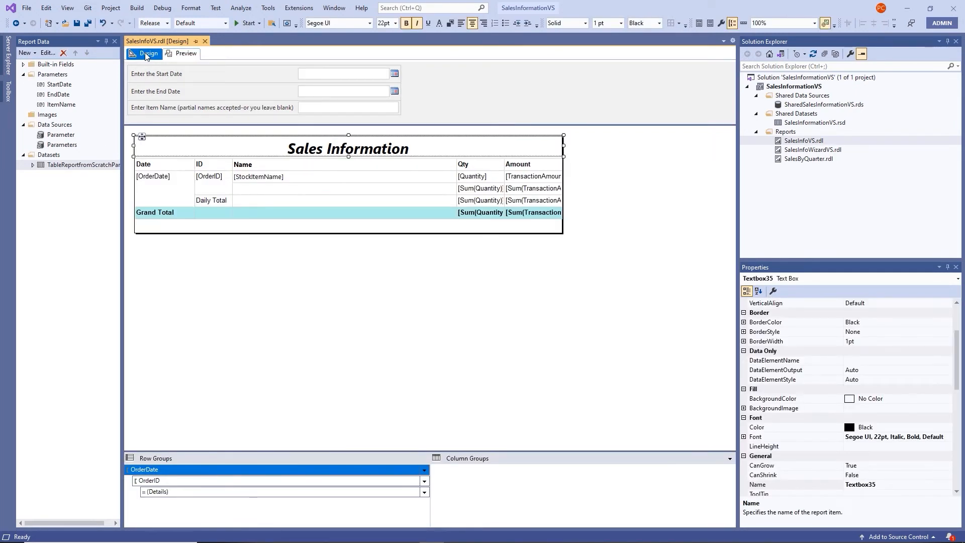
{"action": "left_click", "coordinate": [145, 189]}
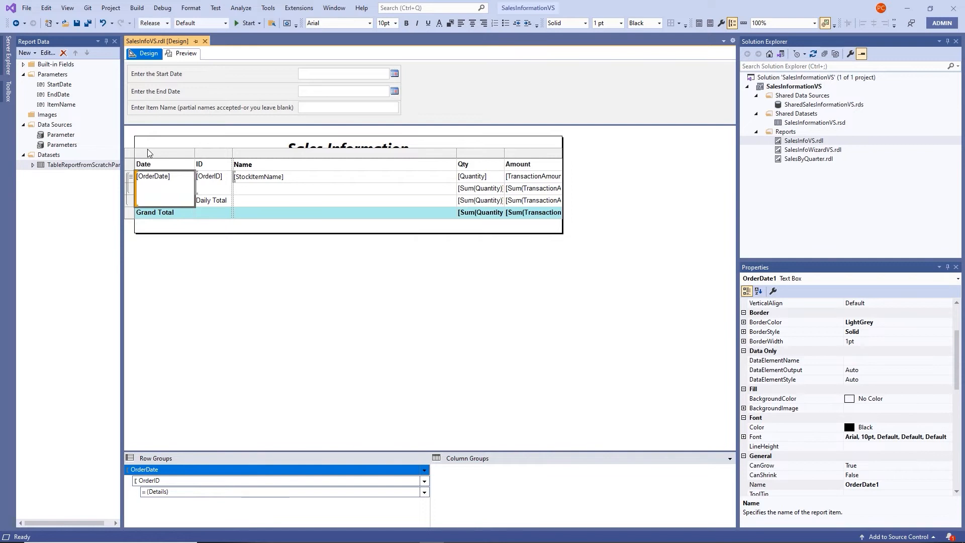
{"action": "left_click", "coordinate": [149, 153]}
{"action": "left_click", "coordinate": [129, 154]}
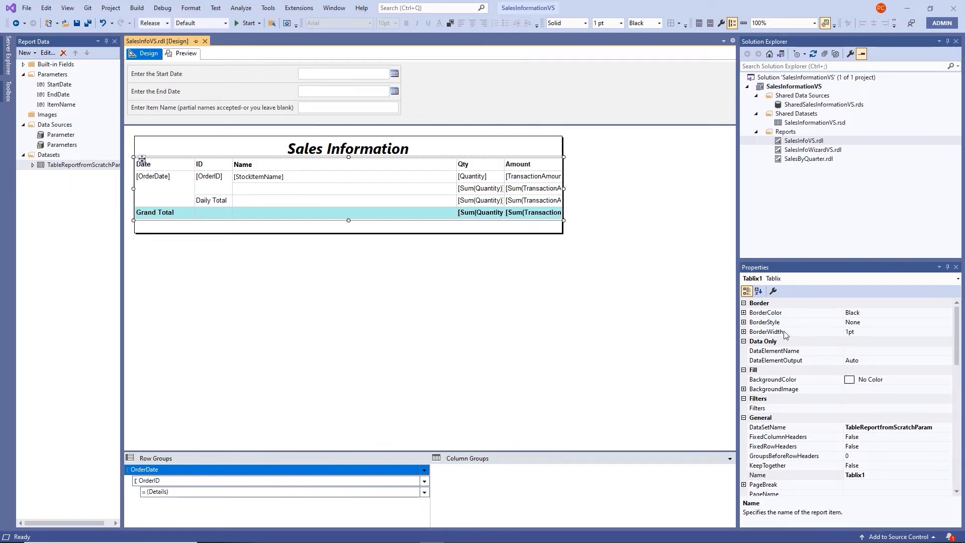
{"action": "scroll", "coordinate": [787, 337], "scroll_direction": "down", "scroll_amount": 2}
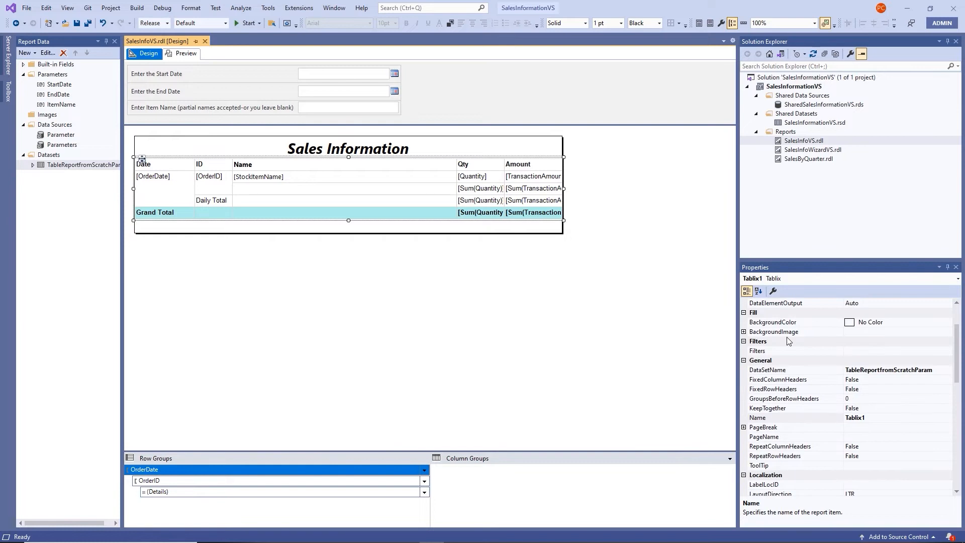
{"action": "scroll", "coordinate": [788, 341], "scroll_direction": "down", "scroll_amount": 2}
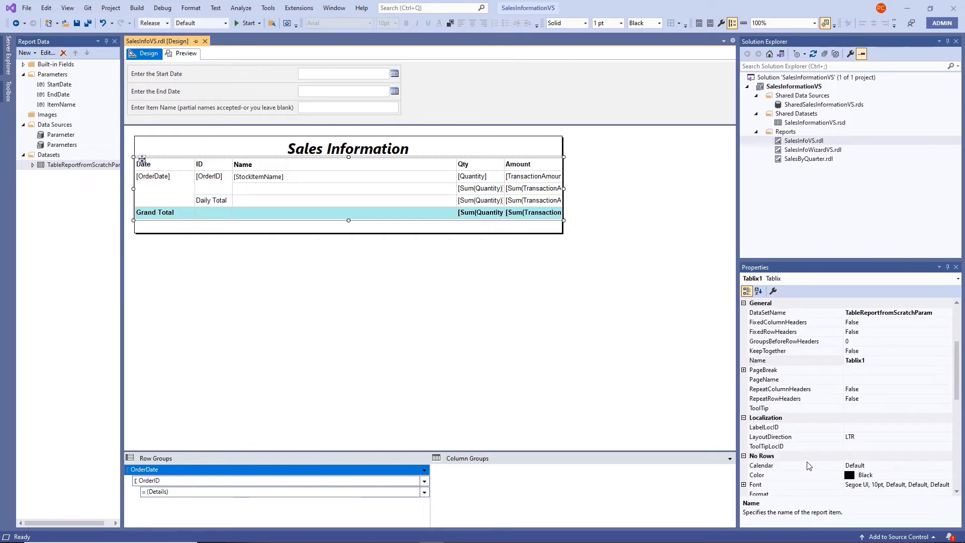
{"action": "scroll", "coordinate": [807, 465], "scroll_direction": "down", "scroll_amount": 2}
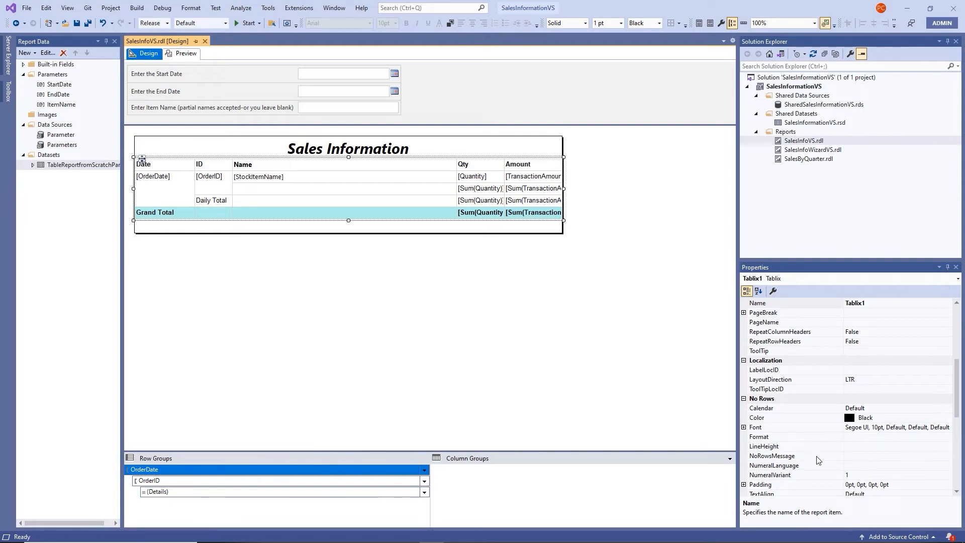
{"action": "left_click", "coordinate": [851, 456]}
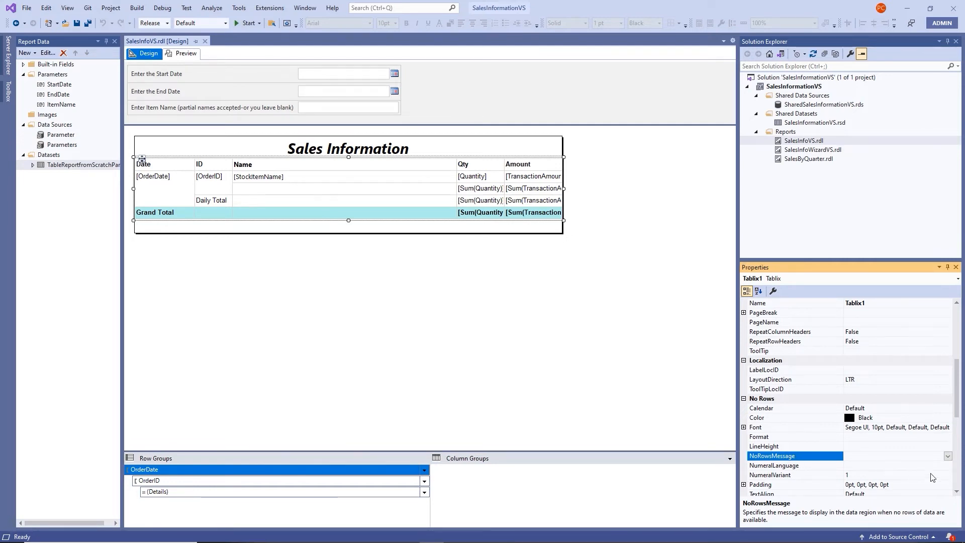
{"action": "left_click", "coordinate": [947, 456]}
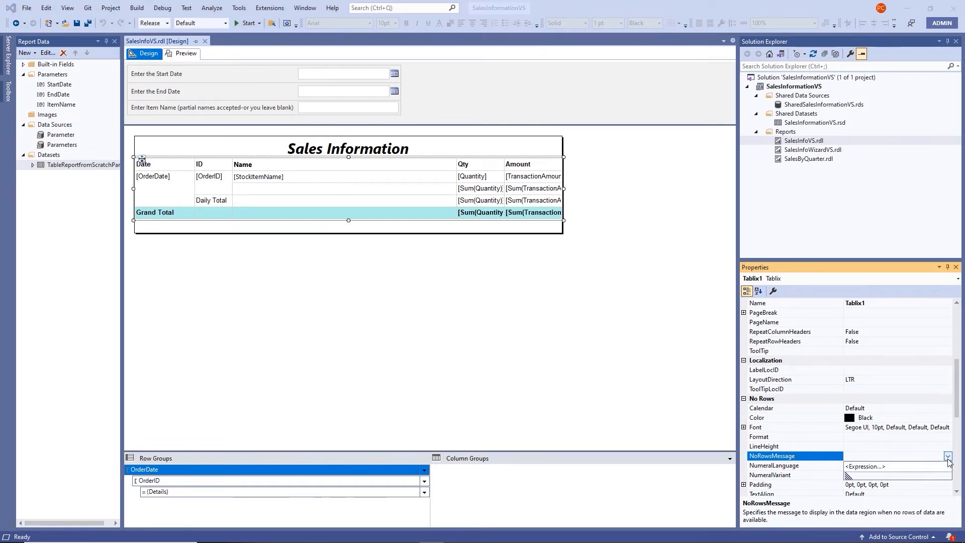
{"action": "left_click", "coordinate": [883, 463]}
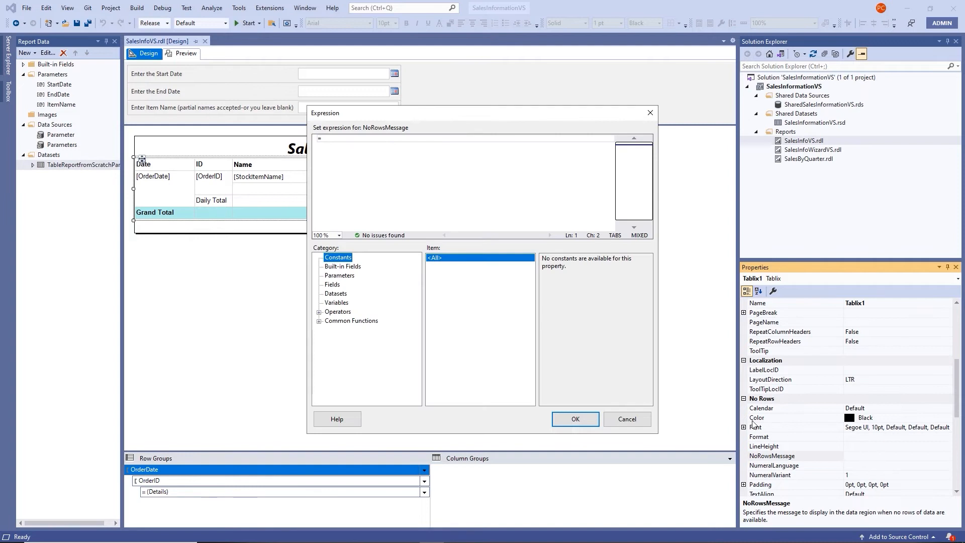
Start the NoRowsMessage expression with "No results found for the start date " & Parameters!StartDate.Value
{"action": "left_click", "coordinate": [340, 138]}
{"action": "type", "text": "\""}
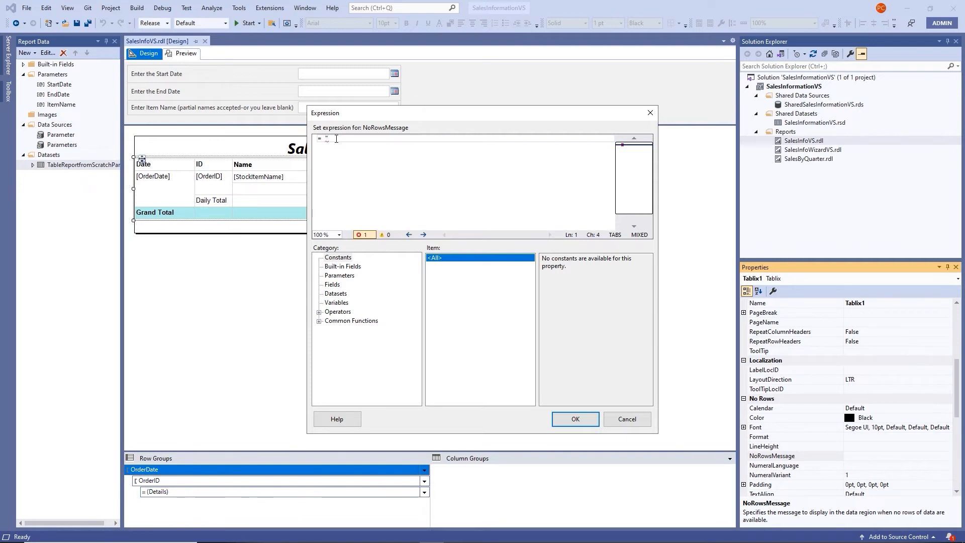
{"action": "type", "text": "No results found for t"}
{"action": "type", "text": "he s"}
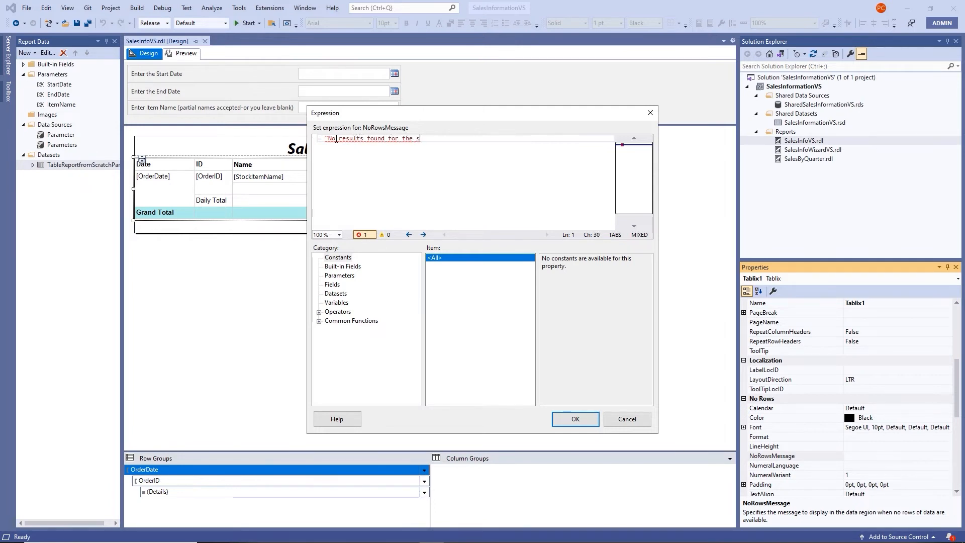
{"action": "type", "text": "tart date \" "}
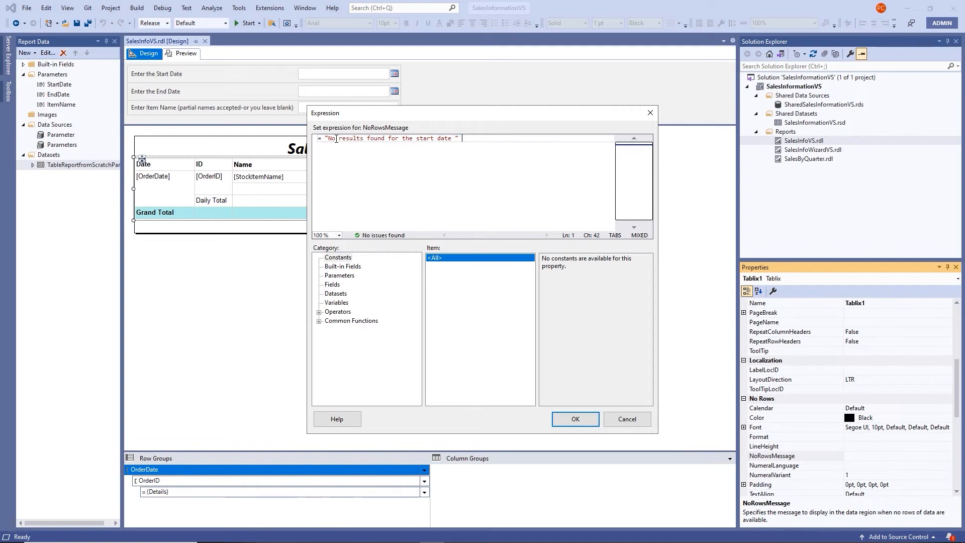
{"action": "type", "text": "&"}
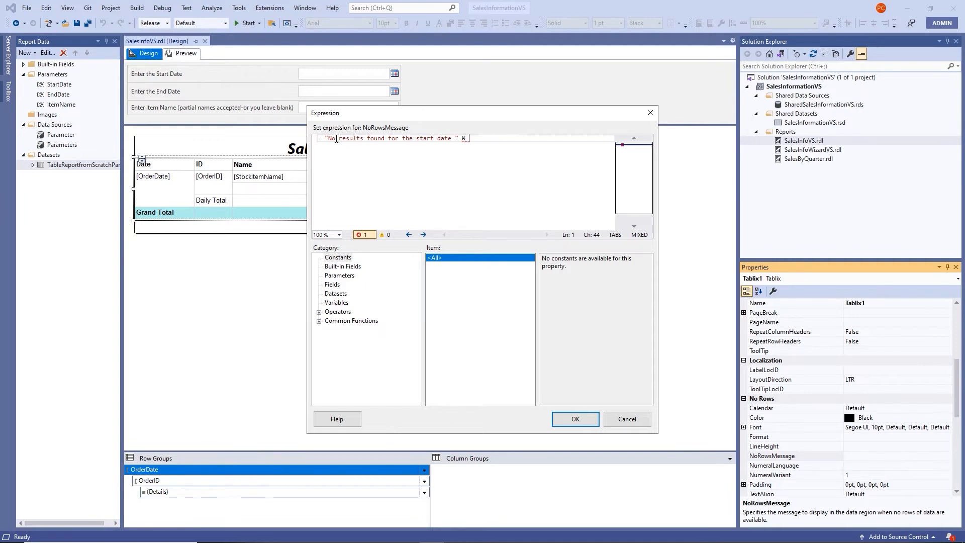
{"action": "left_click", "coordinate": [340, 277]}
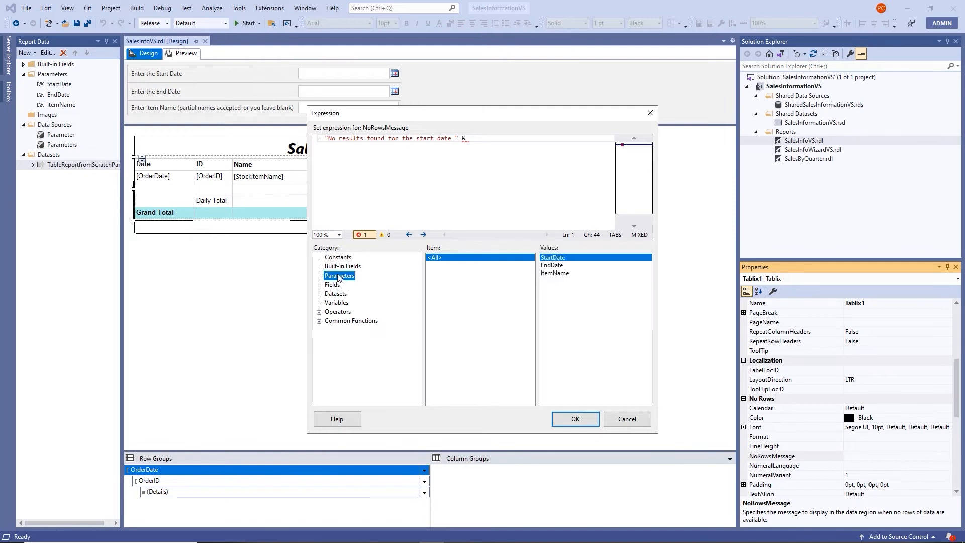
{"action": "left_click", "coordinate": [556, 260]}
{"action": "double_click", "coordinate": [556, 261]}
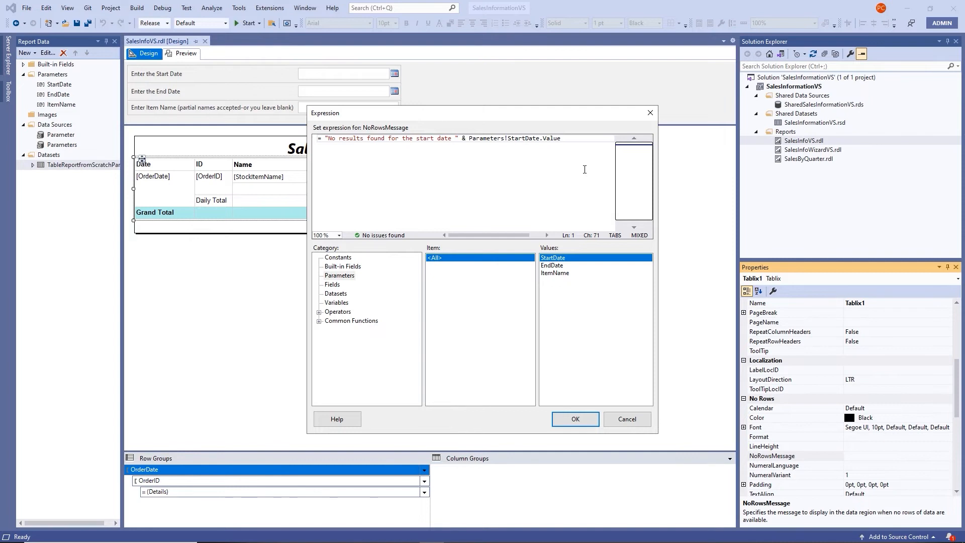
Append & " and the end date" after the StartDate parameter in the NoRowsMessage expression
{"action": "type", "text": "&"}
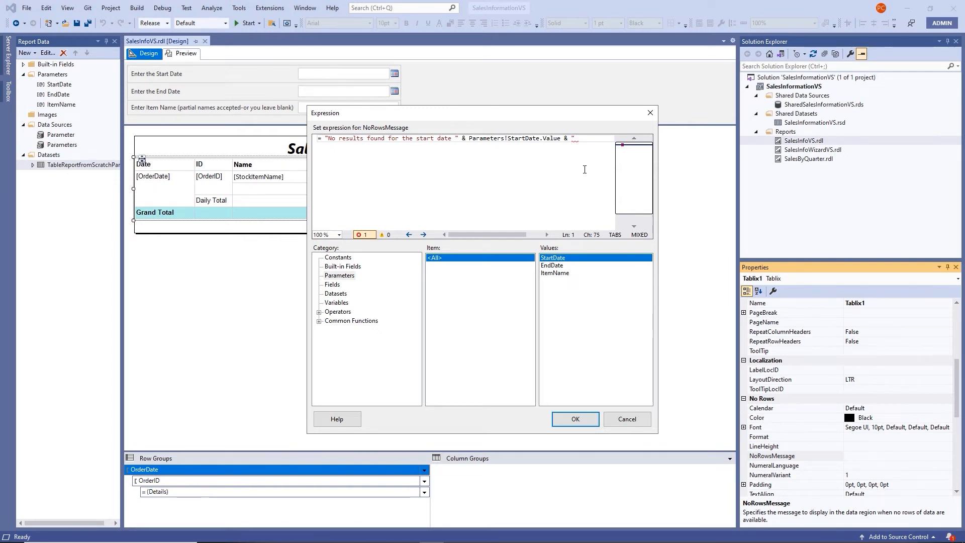
{"action": "type", "text": "the end date"}
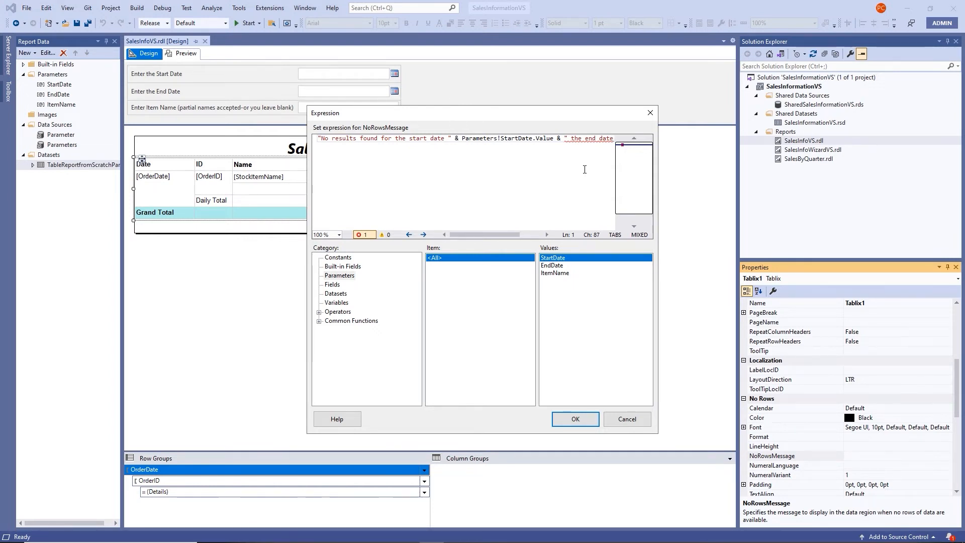
{"action": "type", "text": "\""}
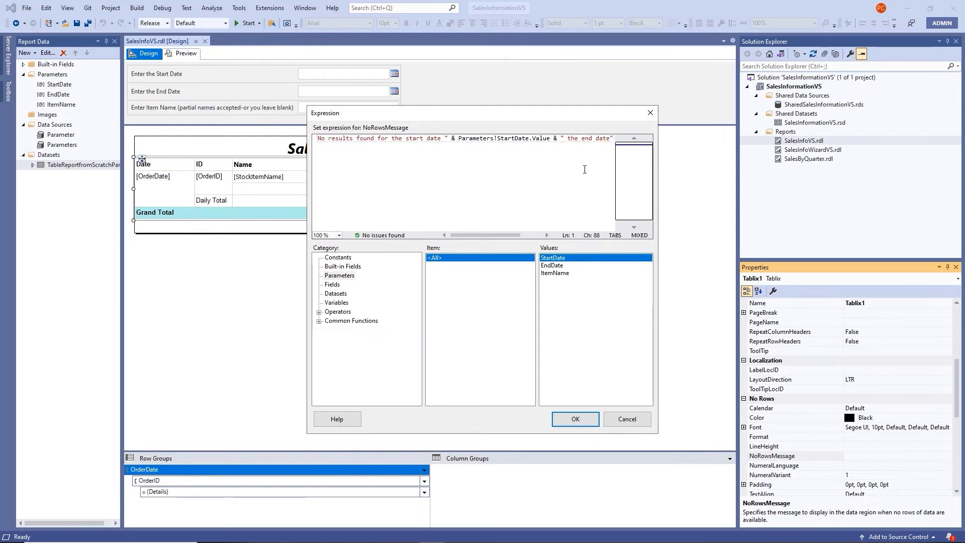
{"action": "left_click", "coordinate": [568, 138]}
{"action": "type", "text": "and"}
{"action": "left_click", "coordinate": [600, 138]}
{"action": "left_click_drag", "start_coordinate": [505, 235], "coordinate": [542, 235]}
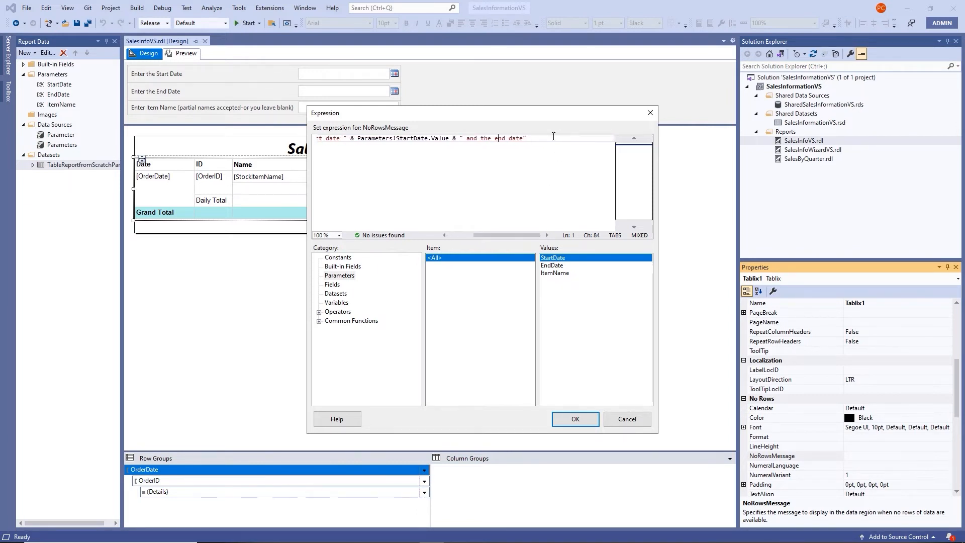
Add a space after "end date" inside the quoted text and append & Parameters!EndDate.Value to the expression
{"action": "left_click", "coordinate": [536, 135]}
{"action": "key", "text": "Left"}
{"action": "type", "text": "&"}
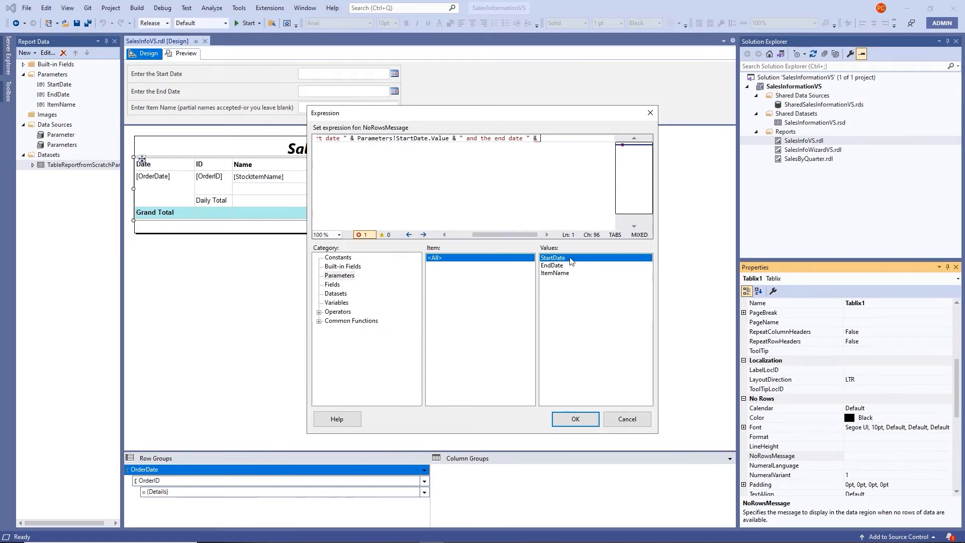
{"action": "double_click", "coordinate": [554, 266]}
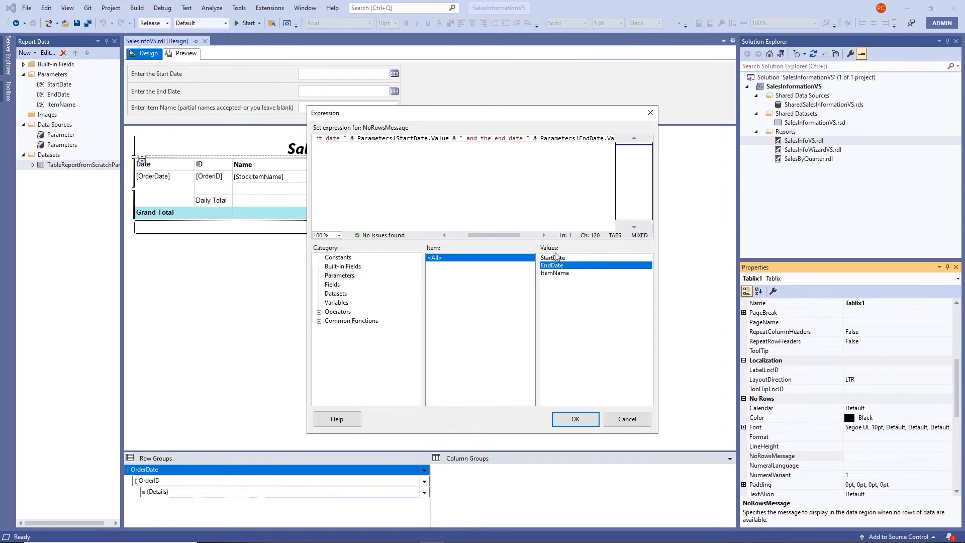
{"action": "left_click_drag", "start_coordinate": [513, 235], "coordinate": [553, 237]}
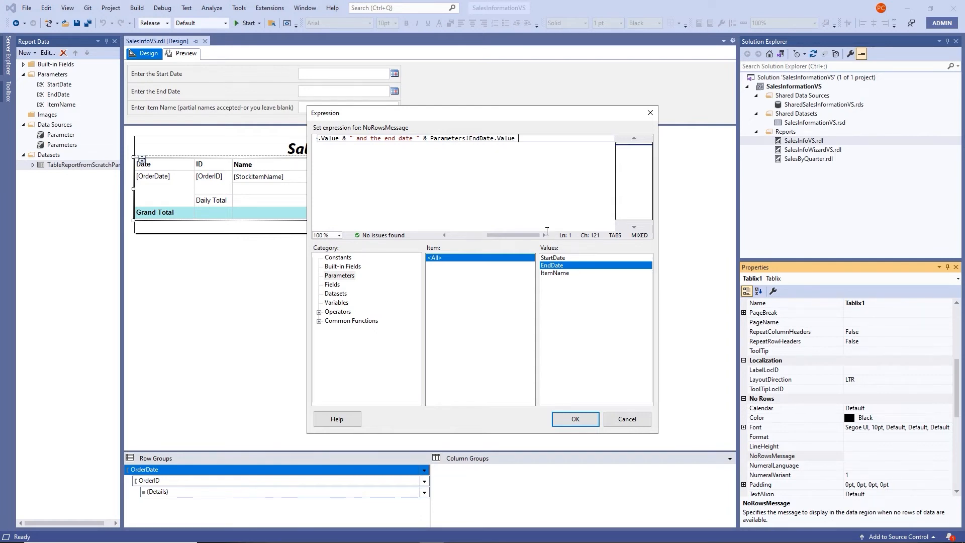
Append & " you have selected. The date range of our database is 1/1/2013 - 5/31/2016." to the NoRowsMessage expression
{"action": "type", "text": "&"}
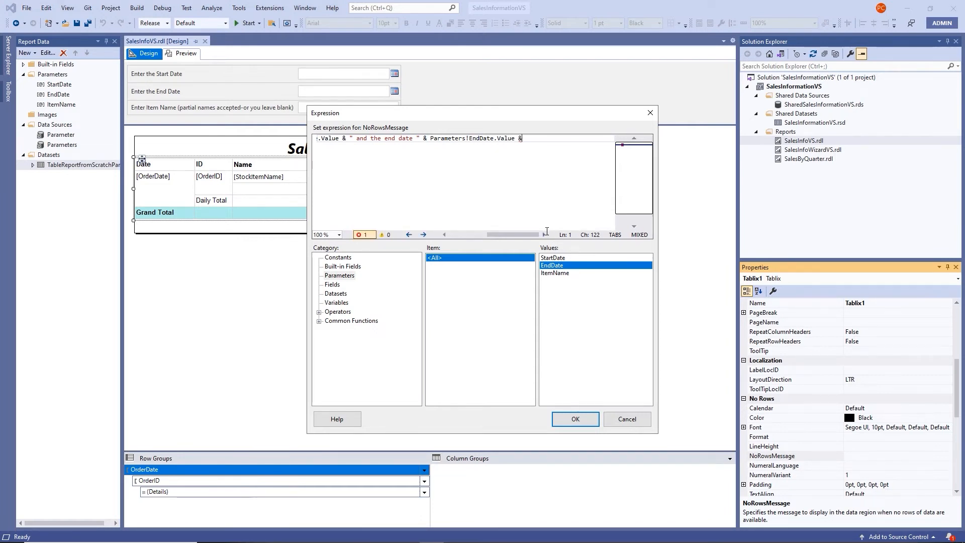
{"action": "type", "text": " \" you have selected"}
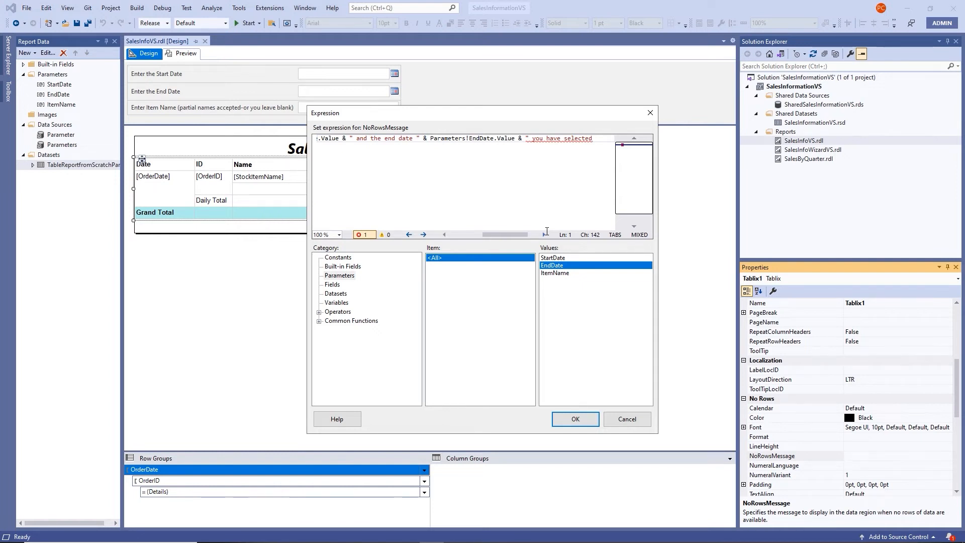
{"action": "type", "text": ".  The date ra"}
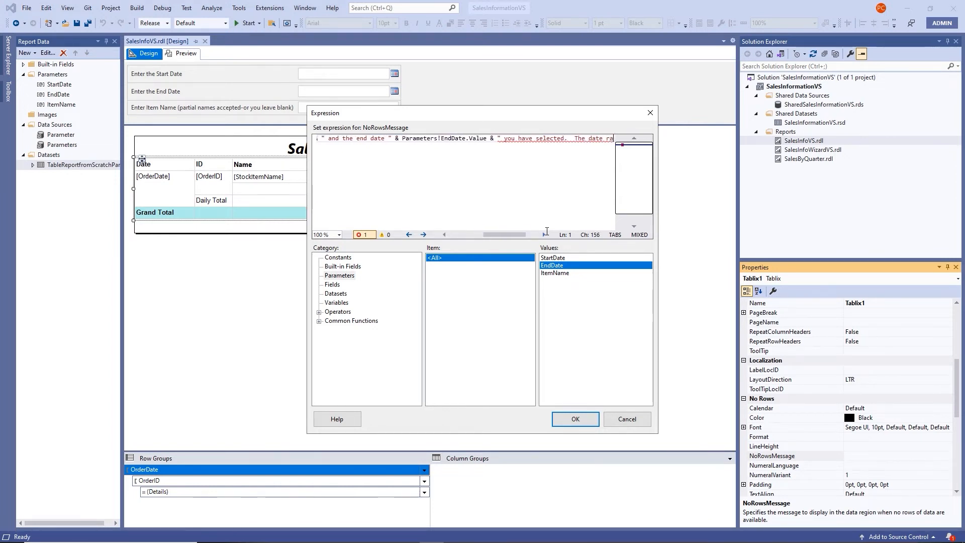
{"action": "type", "text": "nge of our "}
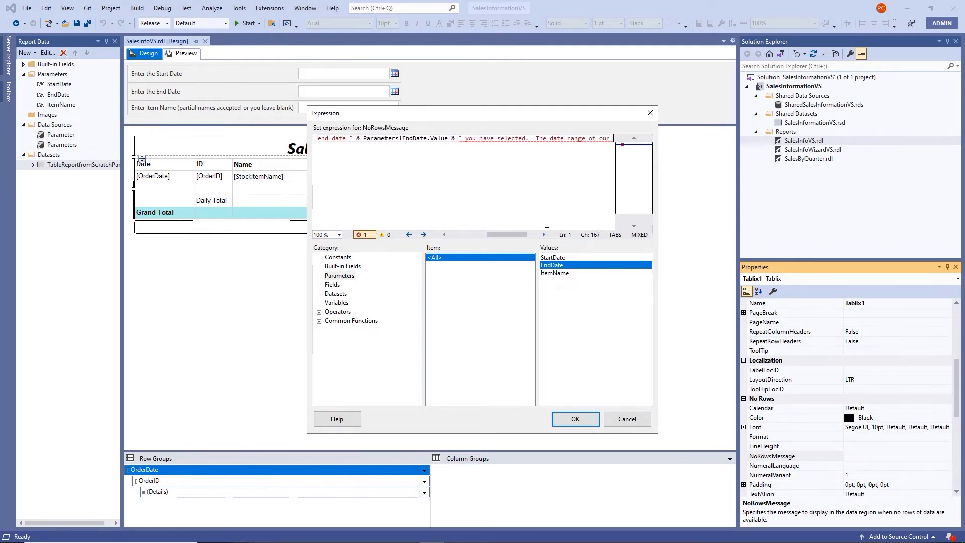
{"action": "type", "text": "database is "}
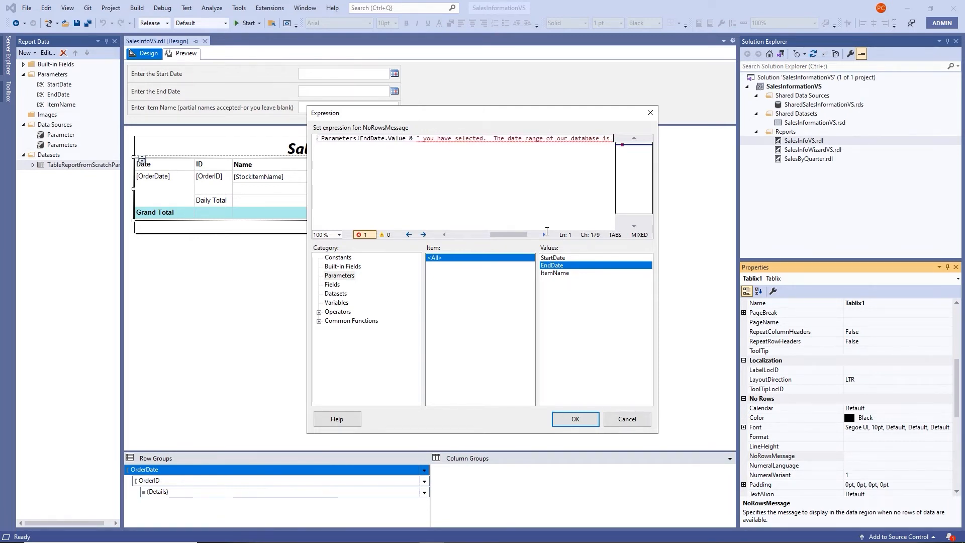
{"action": "type", "text": "1/1/20"}
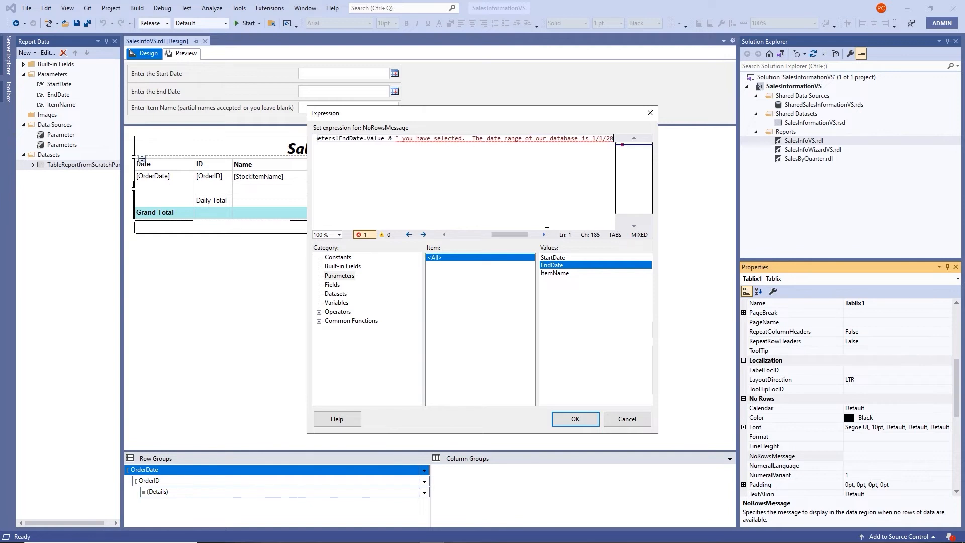
{"action": "type", "text": "13"}
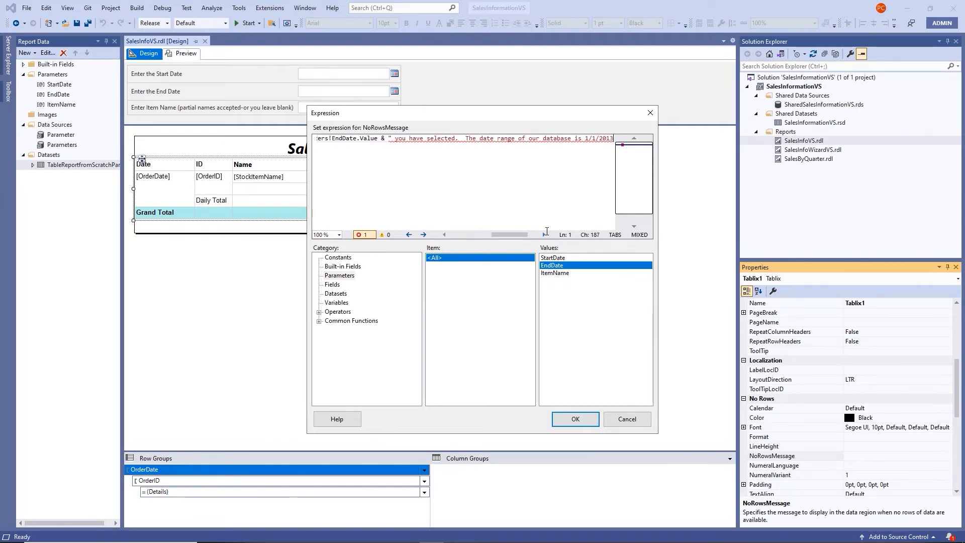
{"action": "type", "text": " - 5"}
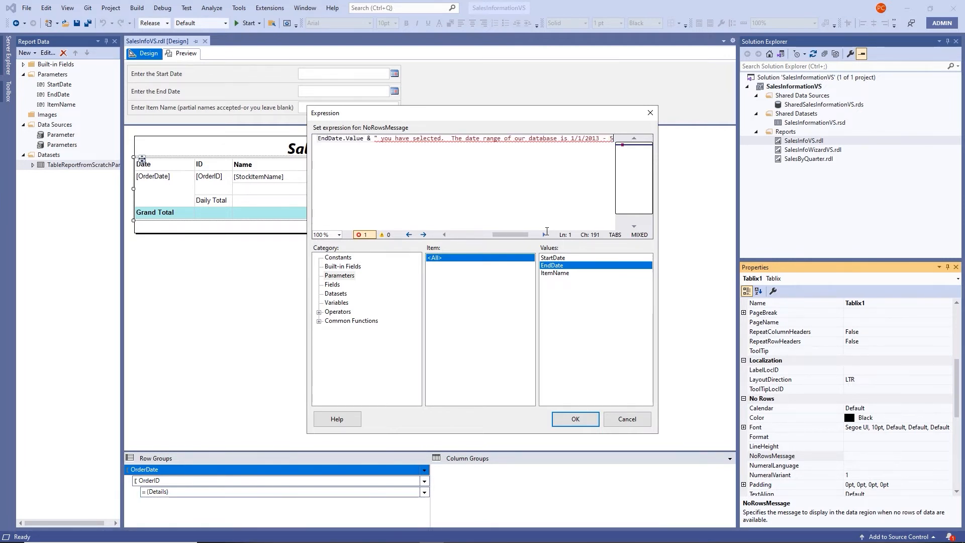
{"action": "type", "text": "/31/2"}
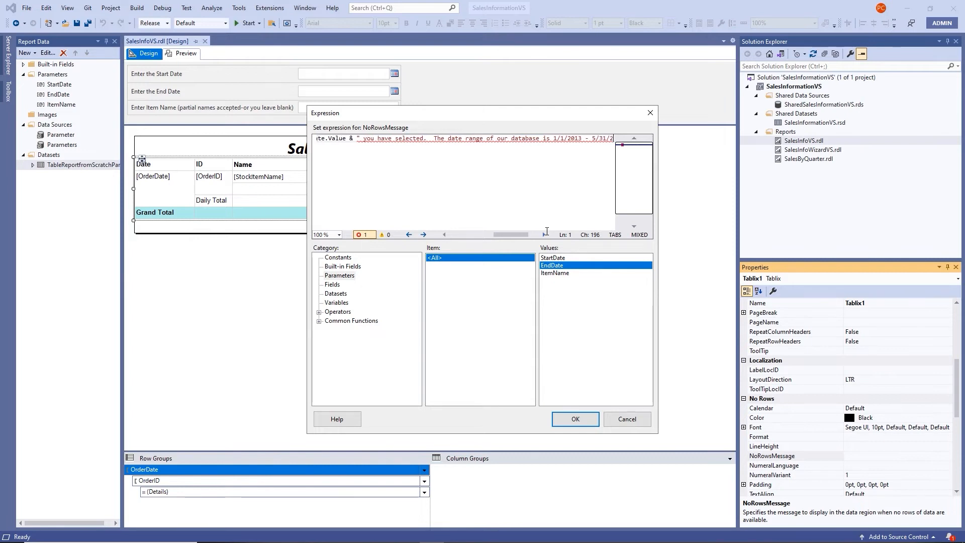
{"action": "type", "text": "016"}
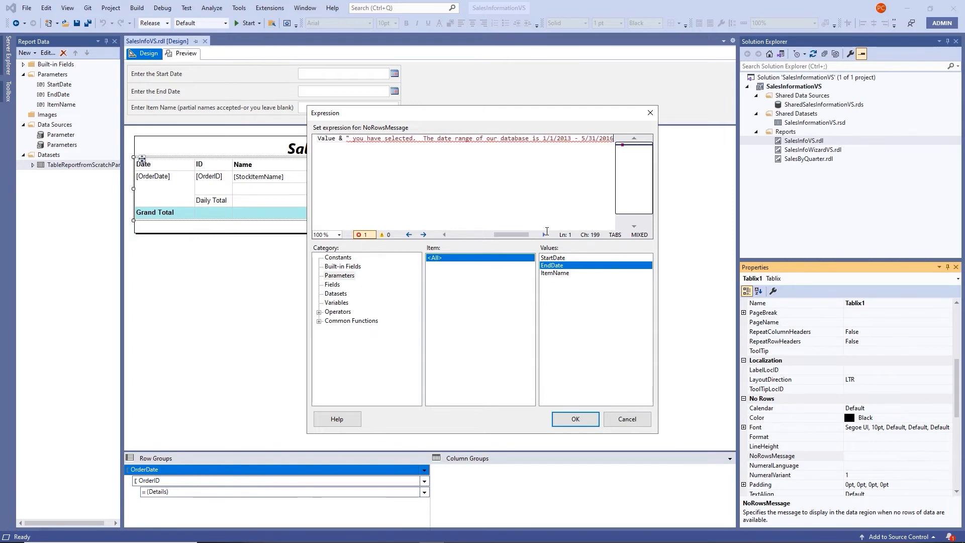
{"action": "type", "text": "."}
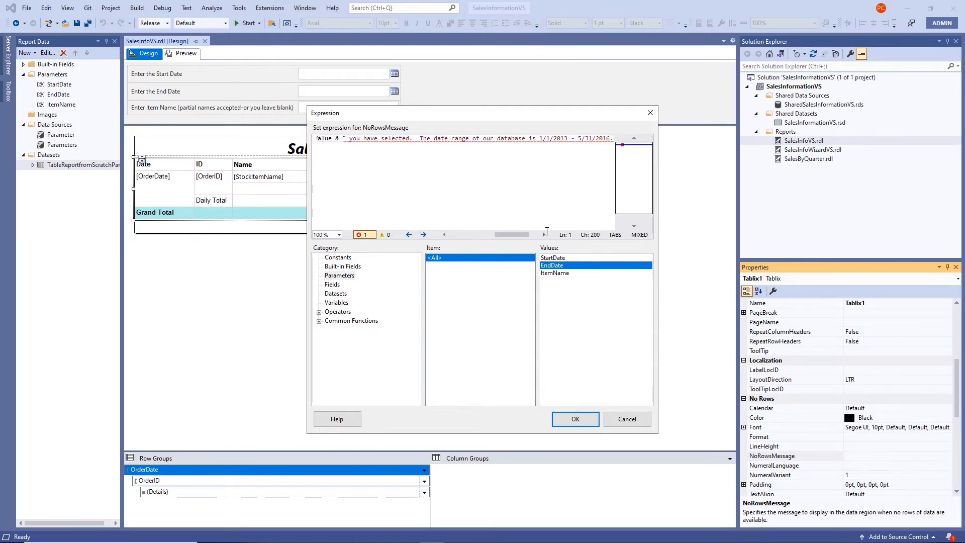
{"action": "type", "text": "\""}
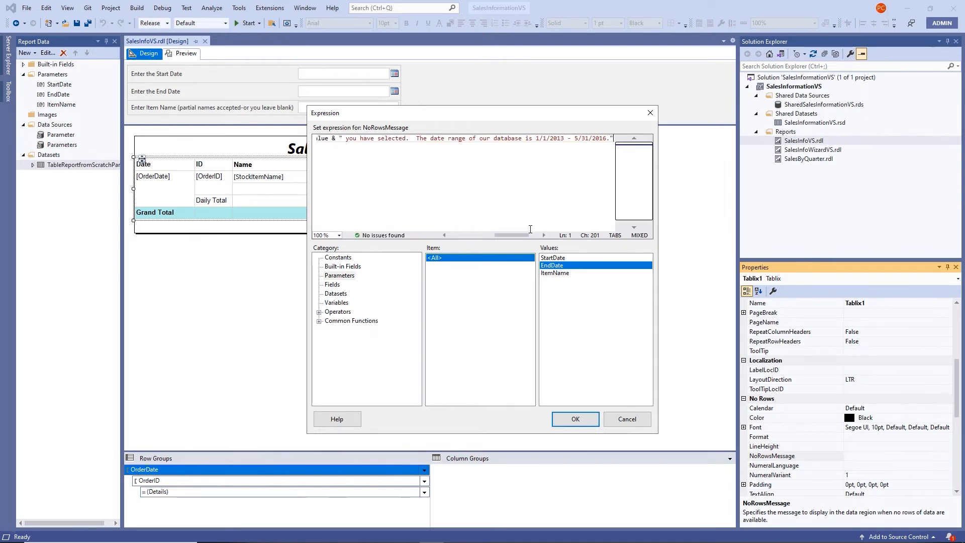
Review the complete NoRowsMessage expression from beginning to end and apply it to the sales table
{"action": "left_click_drag", "start_coordinate": [507, 235], "coordinate": [461, 242]}
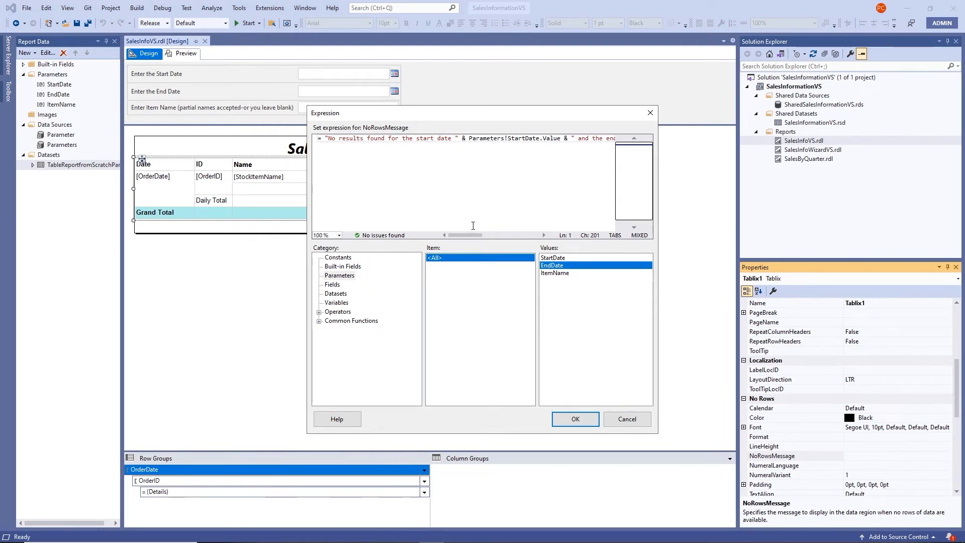
{"action": "left_click_drag", "start_coordinate": [467, 235], "coordinate": [470, 237]}
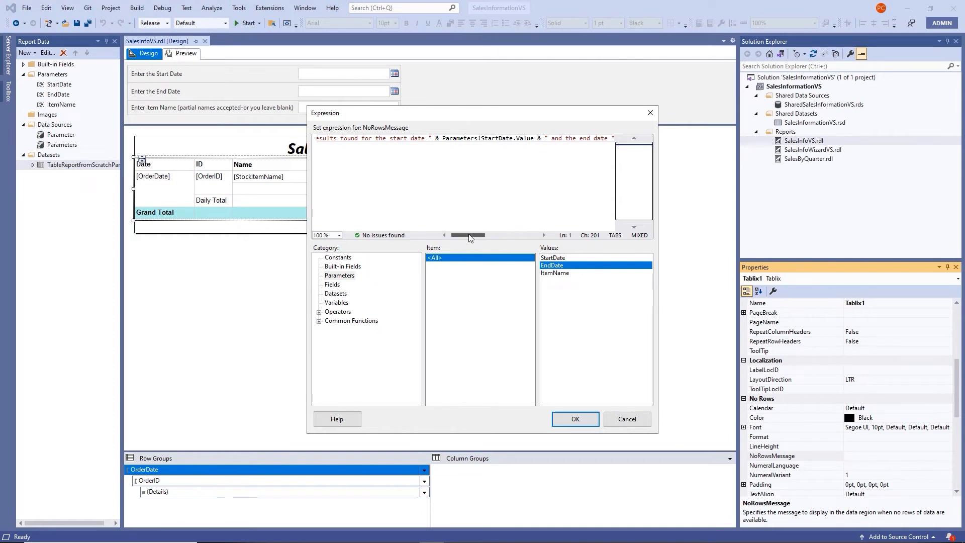
{"action": "left_click_drag", "start_coordinate": [470, 237], "coordinate": [478, 236]}
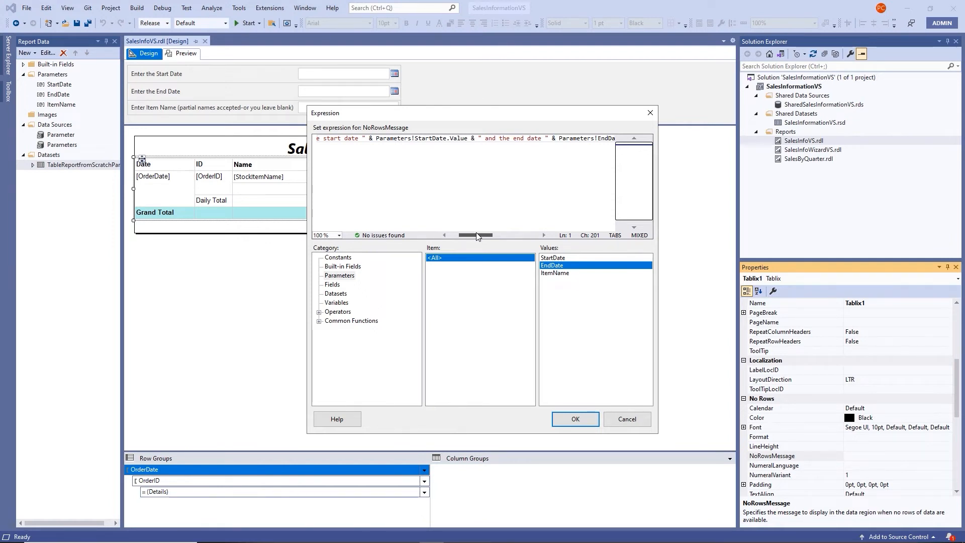
{"action": "left_click_drag", "start_coordinate": [477, 236], "coordinate": [490, 236]}
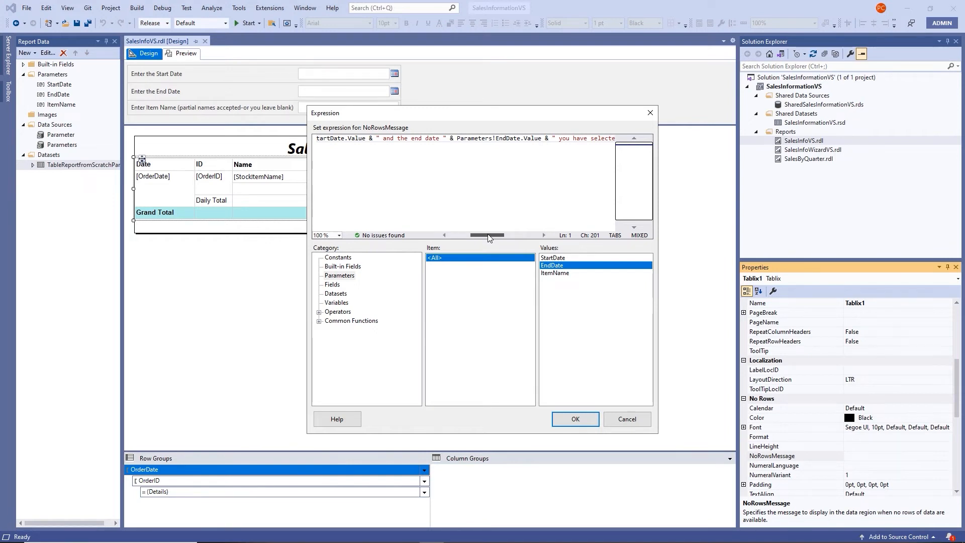
{"action": "mouse_move", "coordinate": [490, 237]}
{"action": "left_mouse_down"}
{"action": "mouse_move", "coordinate": [515, 246]}
{"action": "mouse_move", "coordinate": [506, 243]}
{"action": "left_mouse_up"}
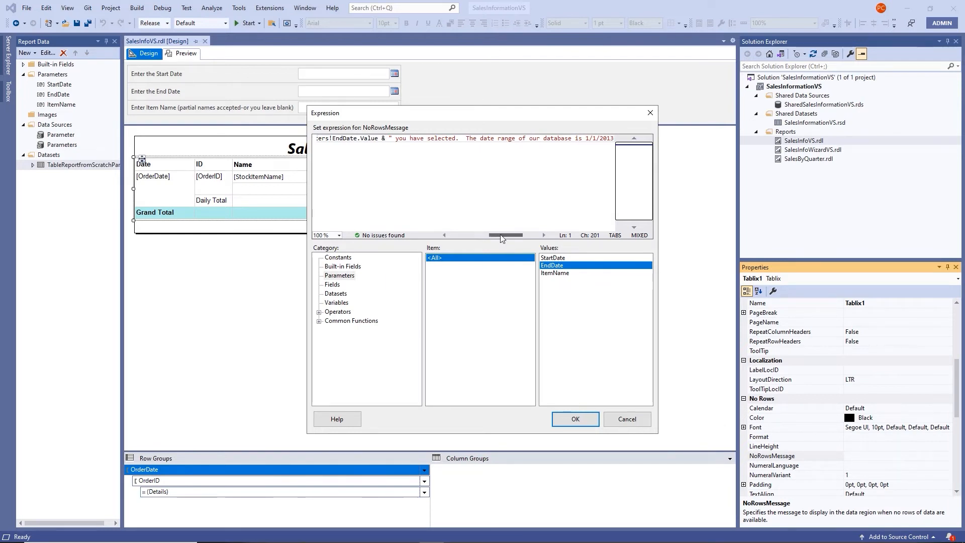
{"action": "left_click_drag", "start_coordinate": [506, 236], "coordinate": [519, 240]}
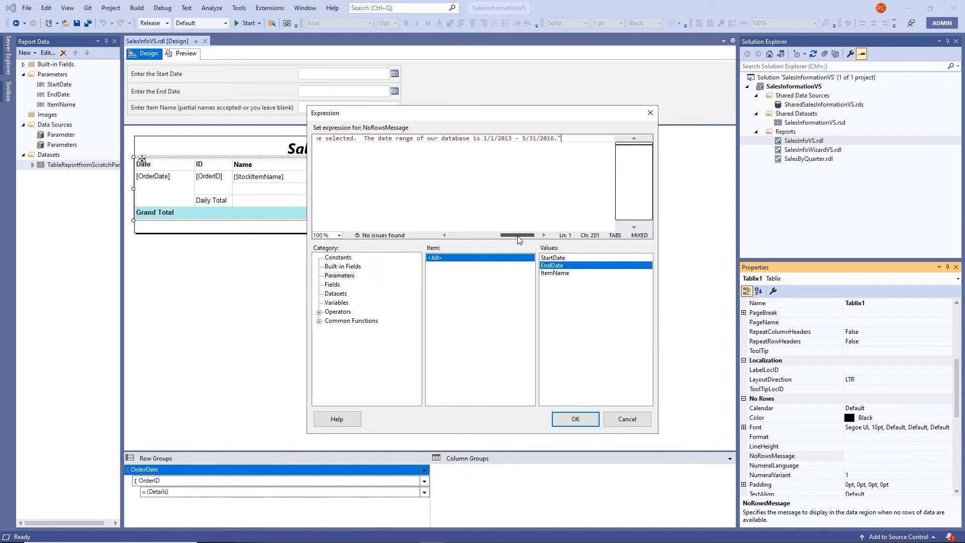
{"action": "left_click", "coordinate": [572, 421]}
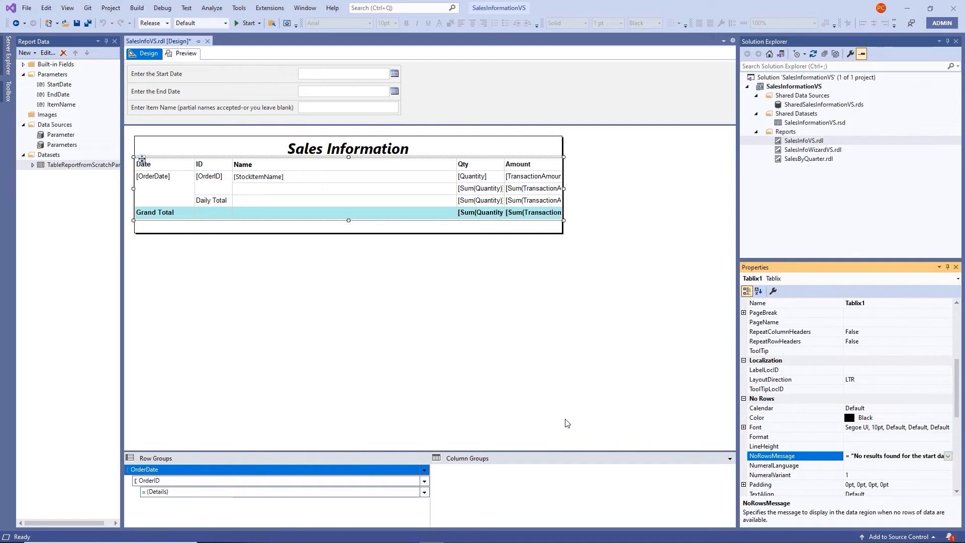
Set the No Rows text color of the sales table to Red
{"action": "left_click", "coordinate": [862, 419]}
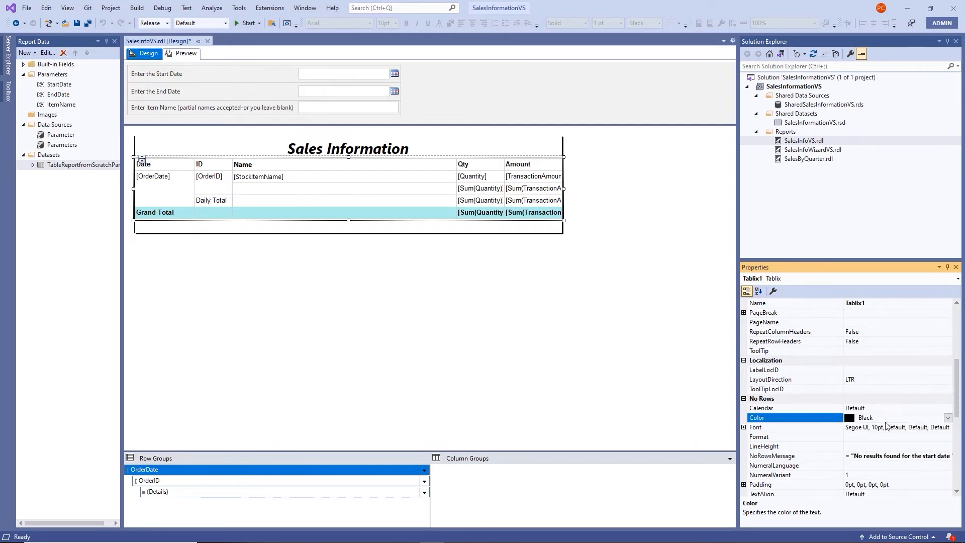
{"action": "left_click", "coordinate": [948, 419]}
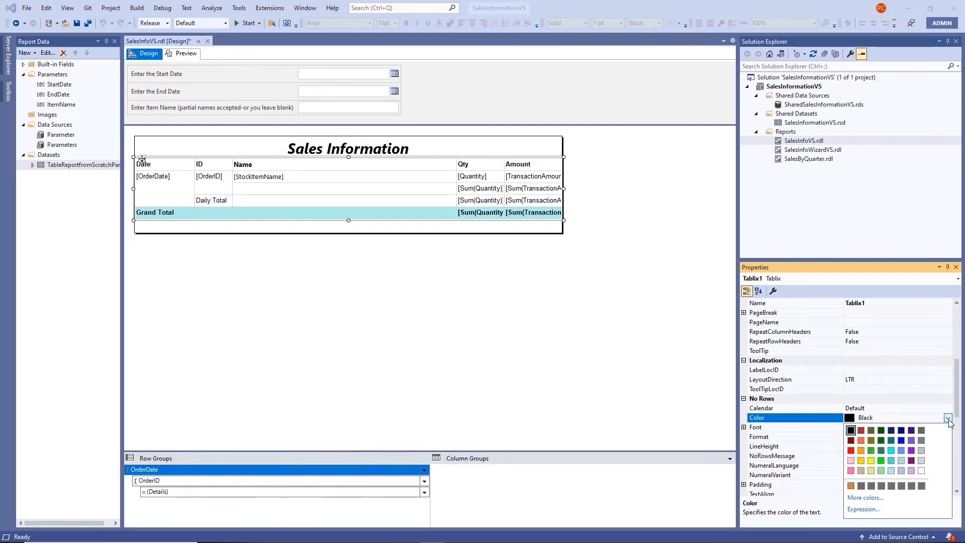
{"action": "left_click", "coordinate": [849, 452]}
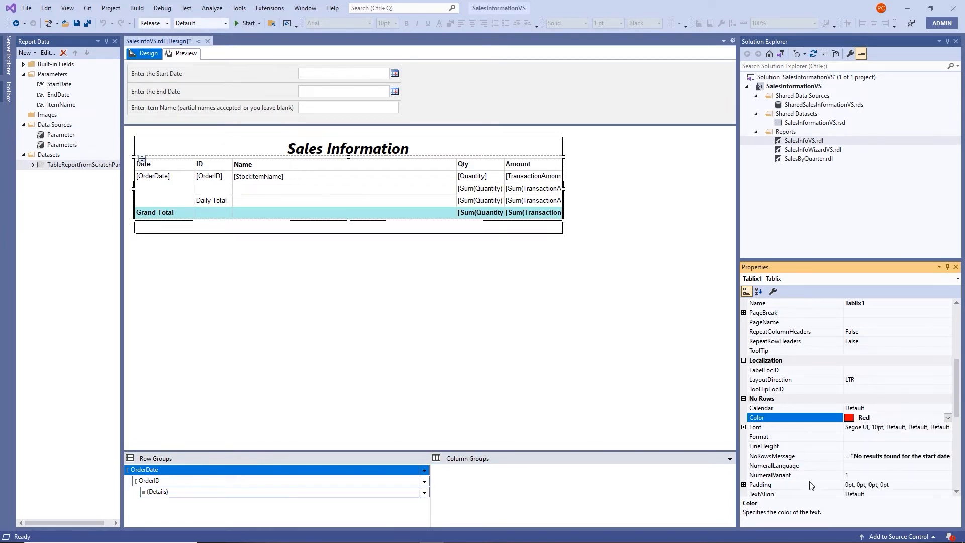
{"action": "left_click", "coordinate": [754, 437]}
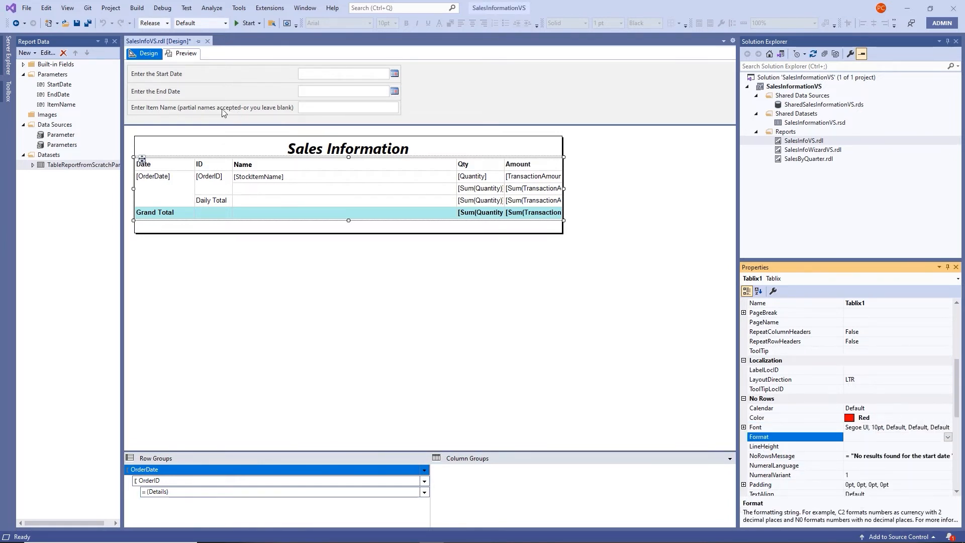
Preview the report with start date 1/1/2023, end date 12/31/2023 and a blank item name
{"action": "left_click", "coordinate": [185, 53]}
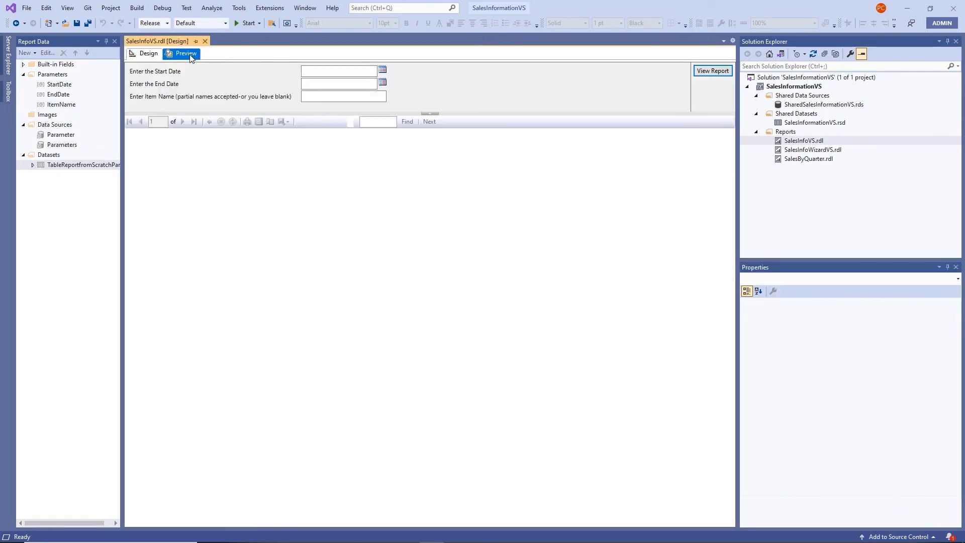
{"action": "left_click", "coordinate": [320, 73]}
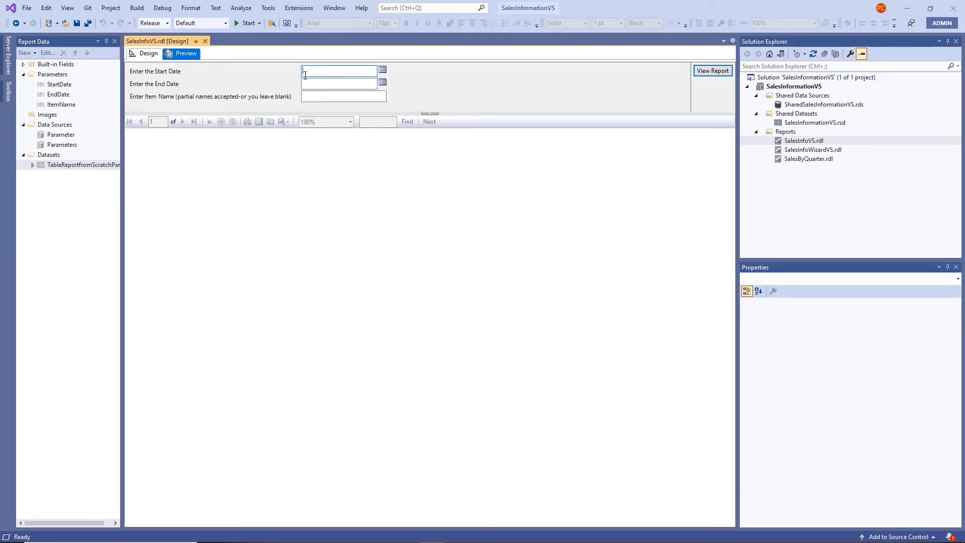
{"action": "type", "text": "1/1/2023"}
{"action": "key", "text": "Tab"}
{"action": "type", "text": "12/31/2023"}
{"action": "key", "text": "Return"}
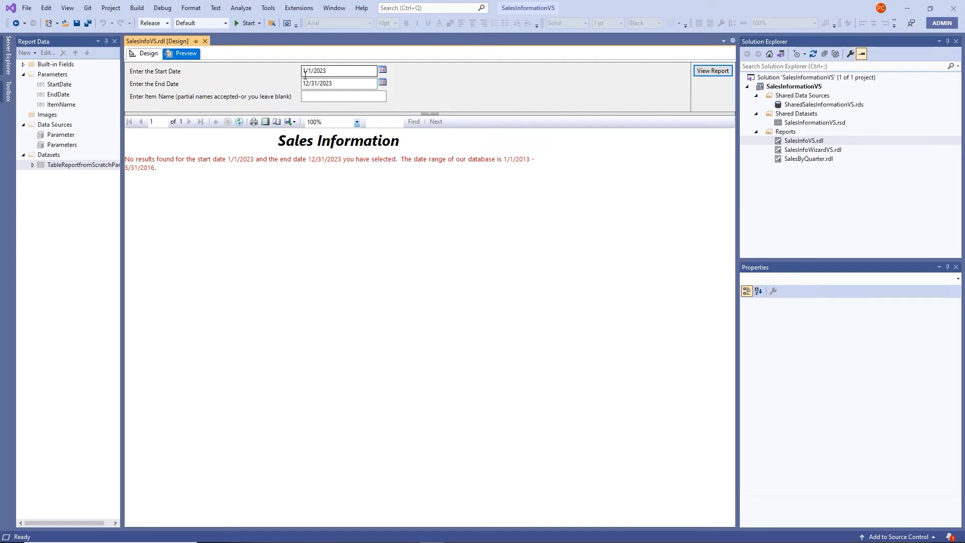
Return to the report design and save the SalesInfoVS report
{"action": "left_click", "coordinate": [142, 54]}
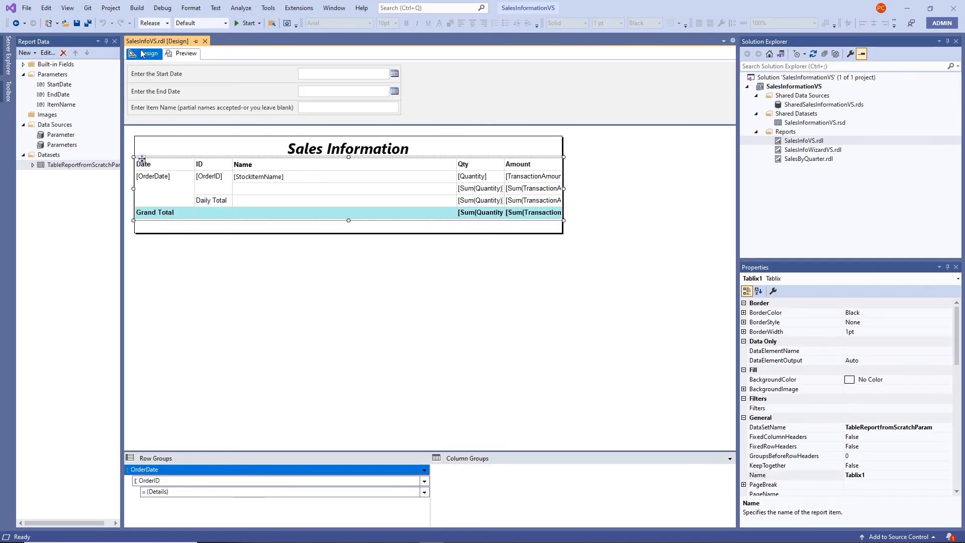
{"action": "left_click", "coordinate": [77, 24]}
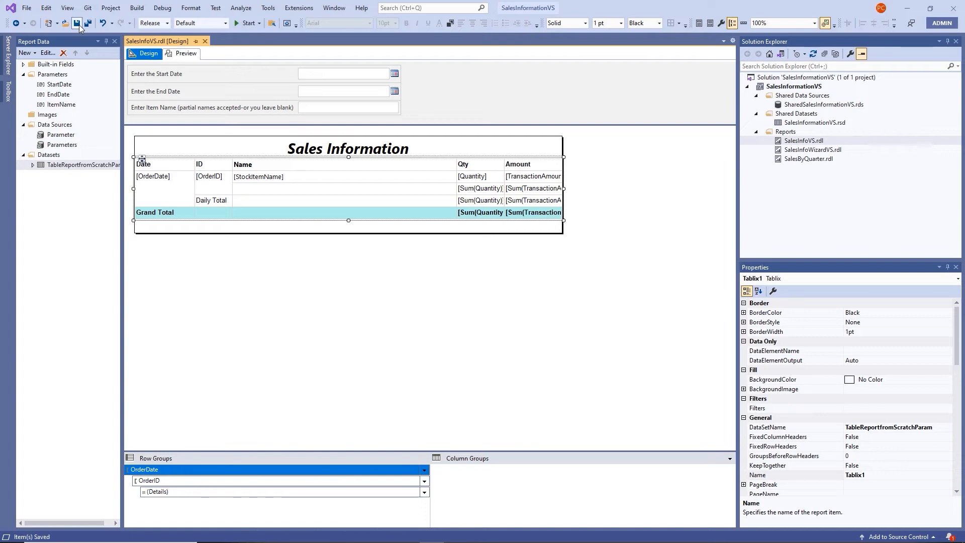
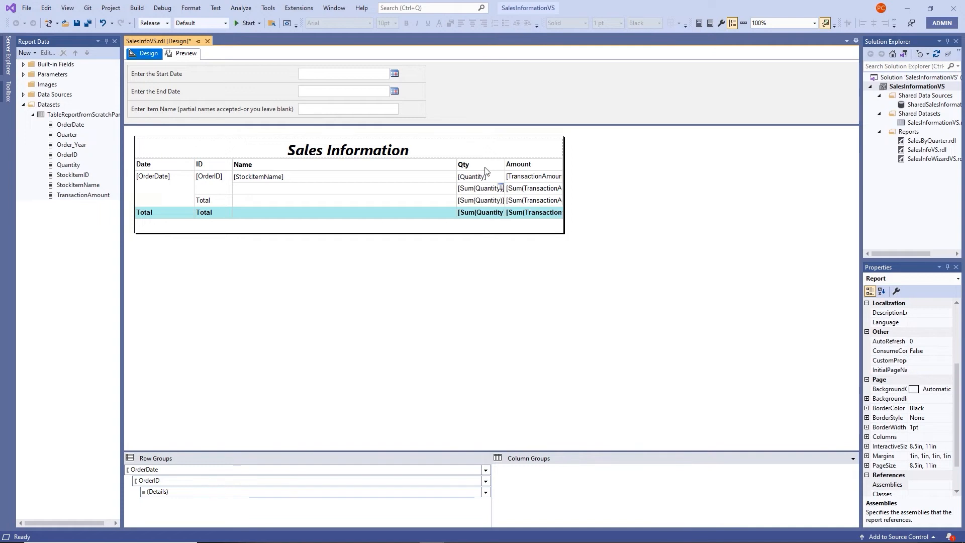
Insert a new table column directly after the Qty column, before Amount
{"action": "left_click", "coordinate": [432, 162]}
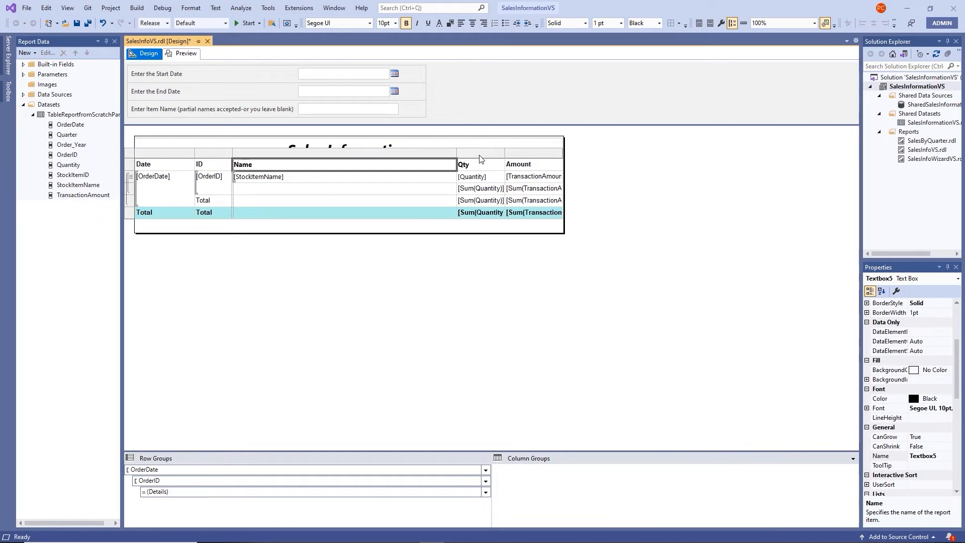
{"action": "right_click", "coordinate": [481, 152]}
{"action": "mouse_move", "coordinate": [538, 163]}
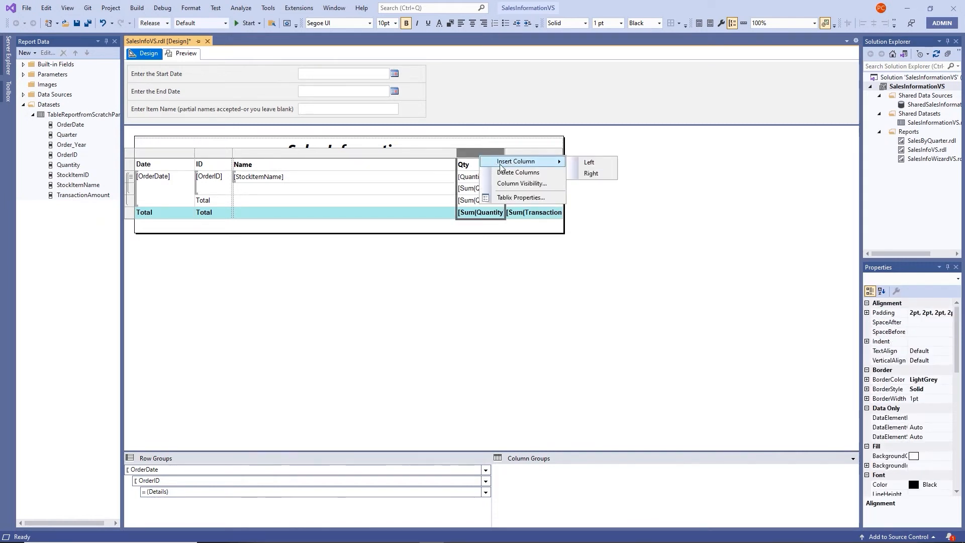
{"action": "left_click", "coordinate": [590, 173]}
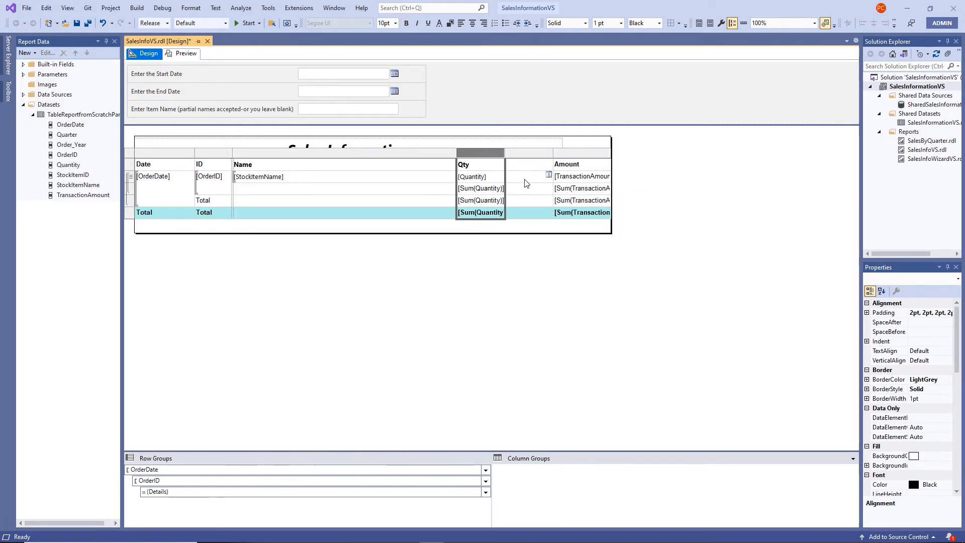
Insert a data bar of the basic Data Bar type into the new column's detail cell, between Quantity and TransactionAmount
{"action": "left_click", "coordinate": [524, 180]}
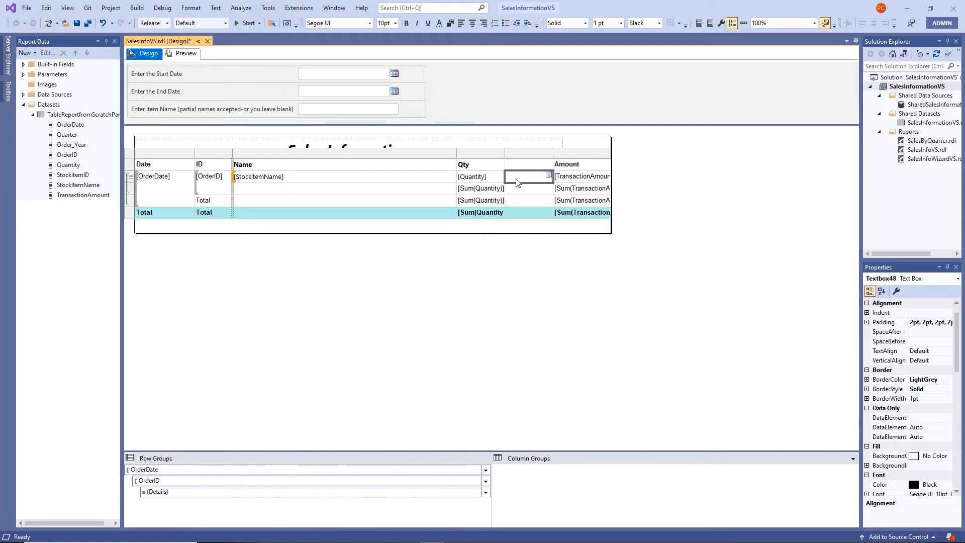
{"action": "right_click", "coordinate": [517, 182]}
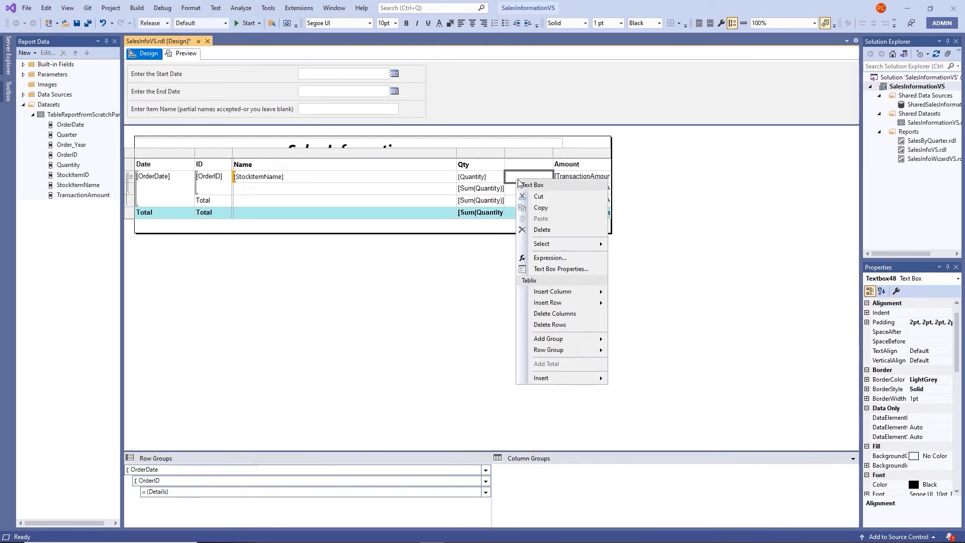
{"action": "mouse_move", "coordinate": [596, 383]}
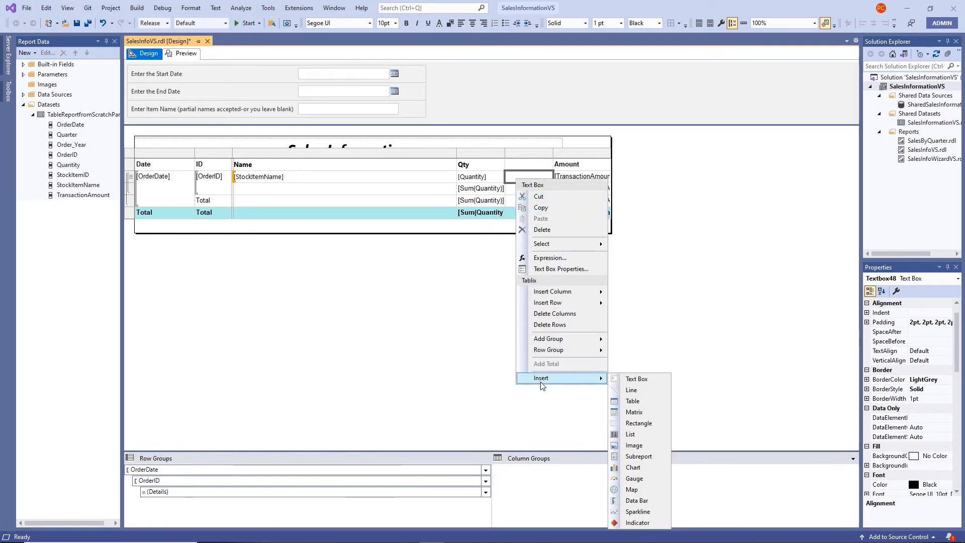
{"action": "left_click", "coordinate": [632, 501]}
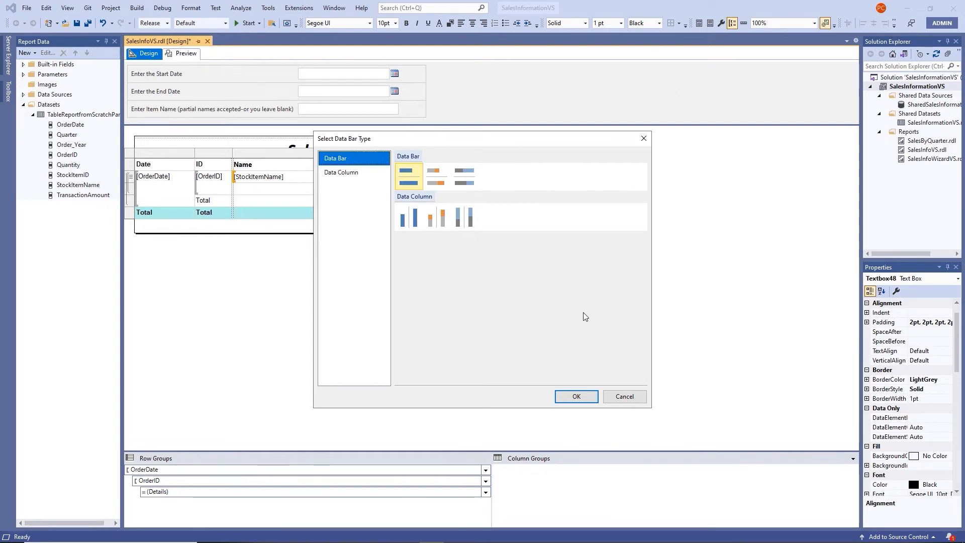
{"action": "left_click", "coordinate": [576, 397]}
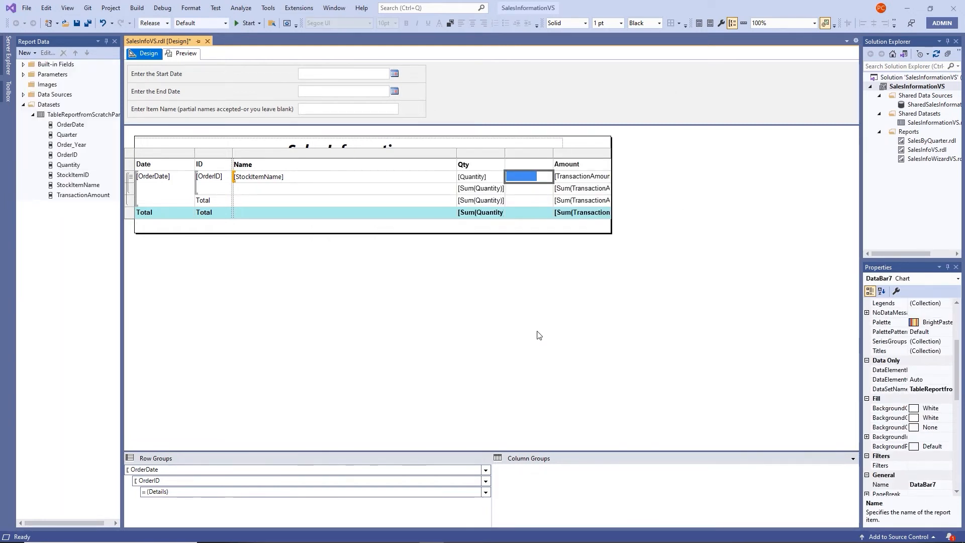
{"action": "left_click", "coordinate": [519, 178]}
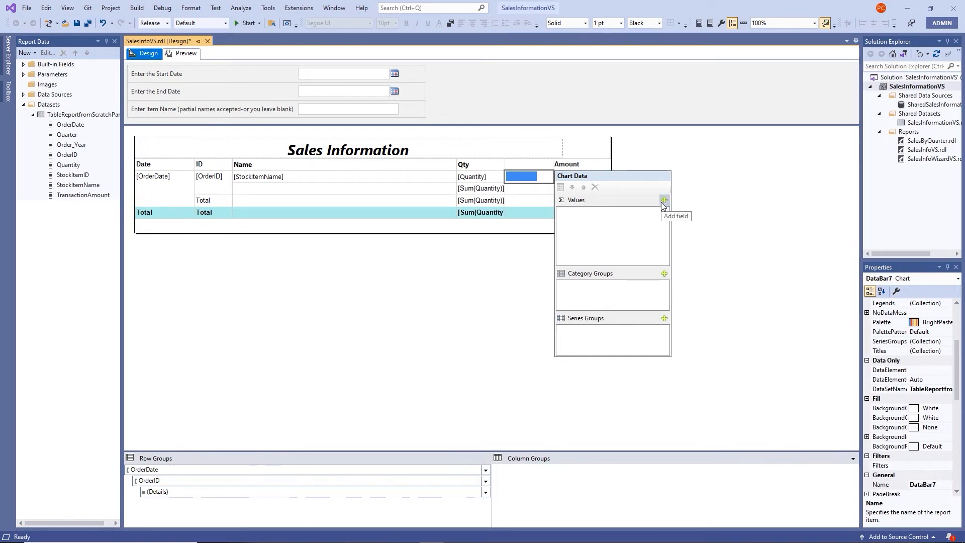
{"action": "left_click", "coordinate": [512, 248]}
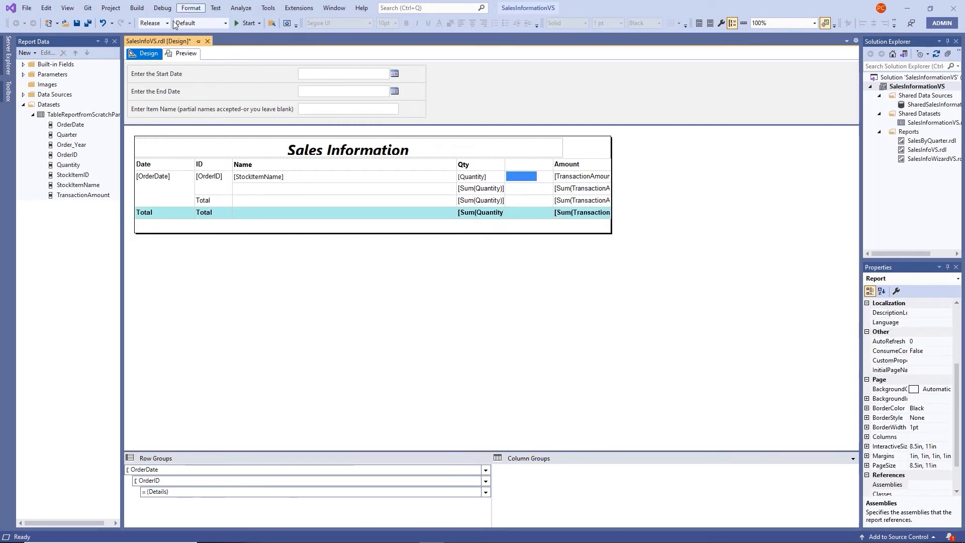
Preview the report with start date 1/1/2016, end date 1/31/2016 and a blank item name
{"action": "left_click", "coordinate": [184, 55]}
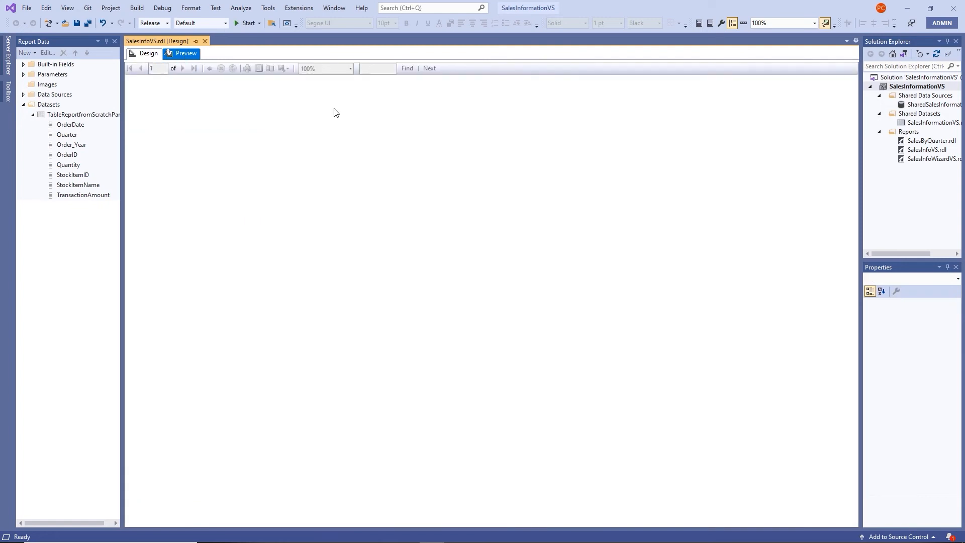
{"action": "left_click", "coordinate": [314, 75]}
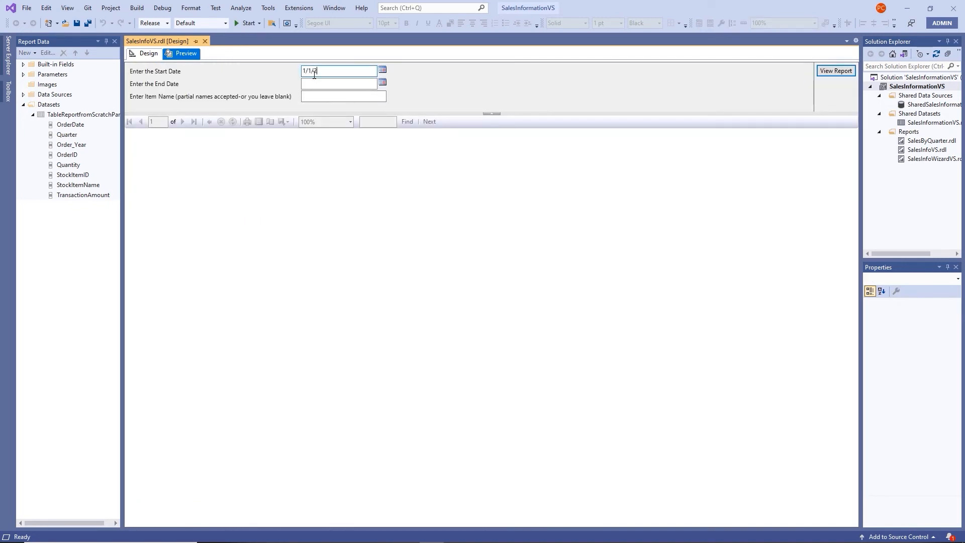
{"action": "type", "text": "1/1/2016"}
{"action": "key", "text": "Tab"}
{"action": "type", "text": "1/31/2016"}
{"action": "key", "text": "Return"}
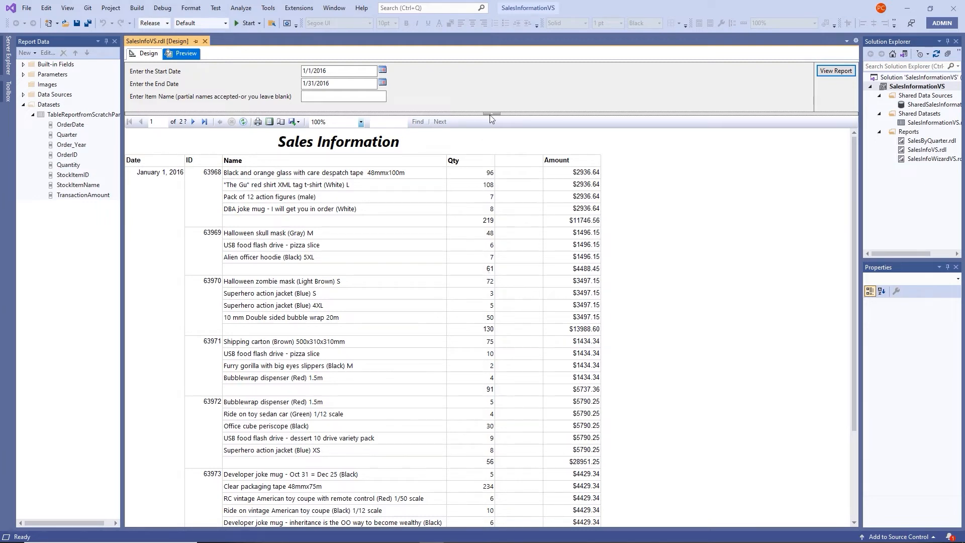
Return to the report design and add the Quantity field to the data bar's values
{"action": "left_click", "coordinate": [149, 54]}
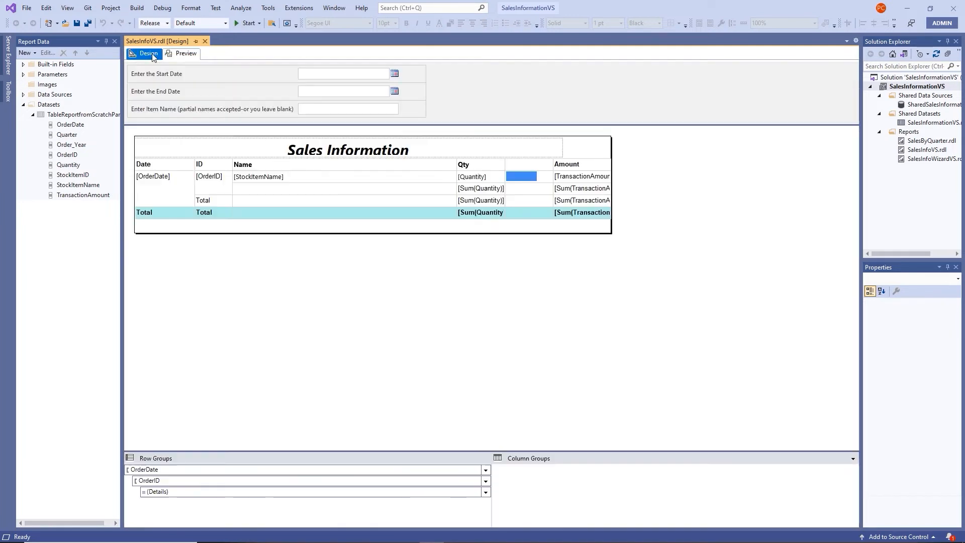
{"action": "left_click", "coordinate": [517, 180]}
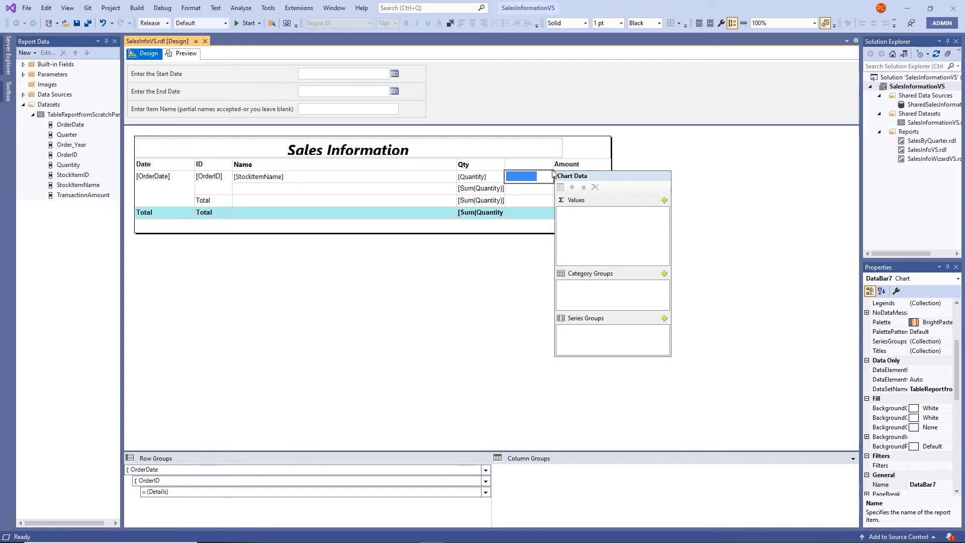
{"action": "left_click", "coordinate": [661, 204]}
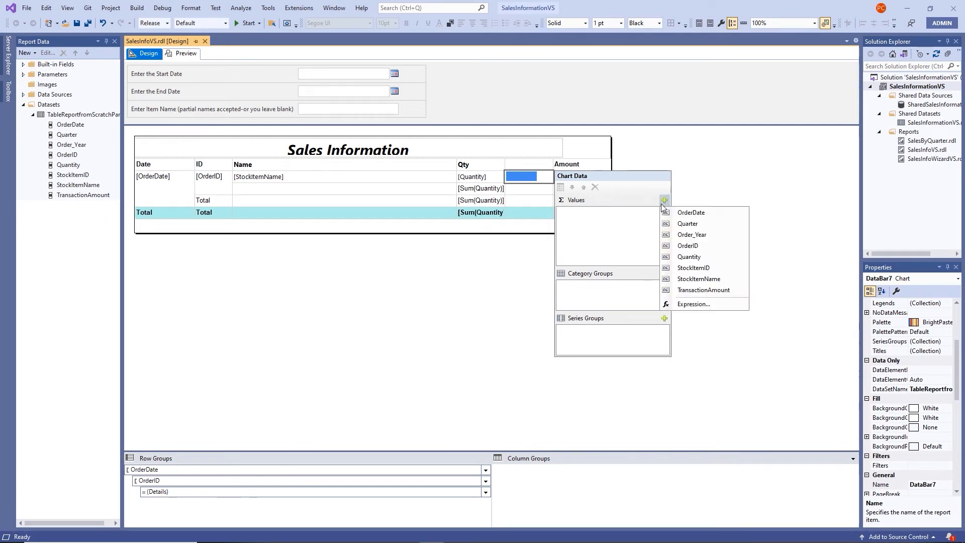
{"action": "left_click", "coordinate": [678, 257]}
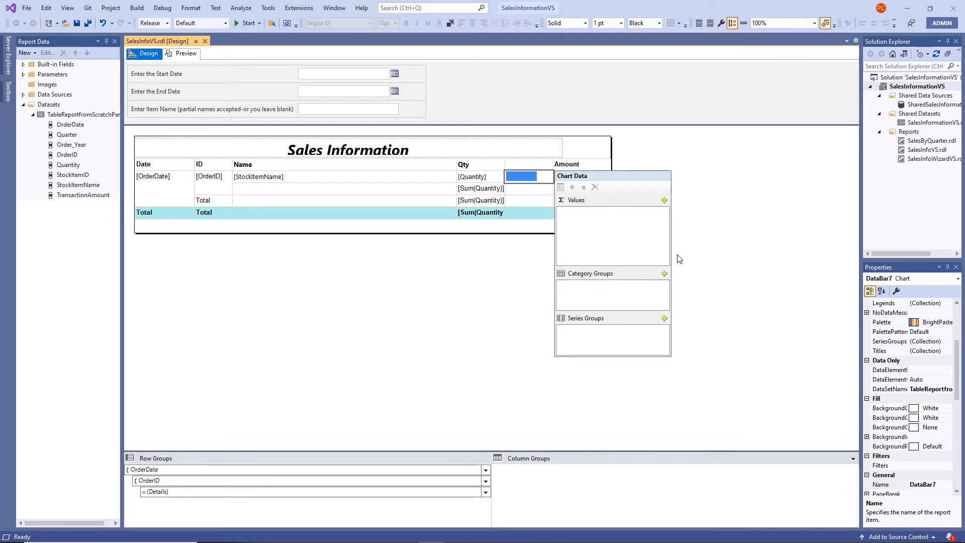
{"action": "left_click", "coordinate": [491, 283]}
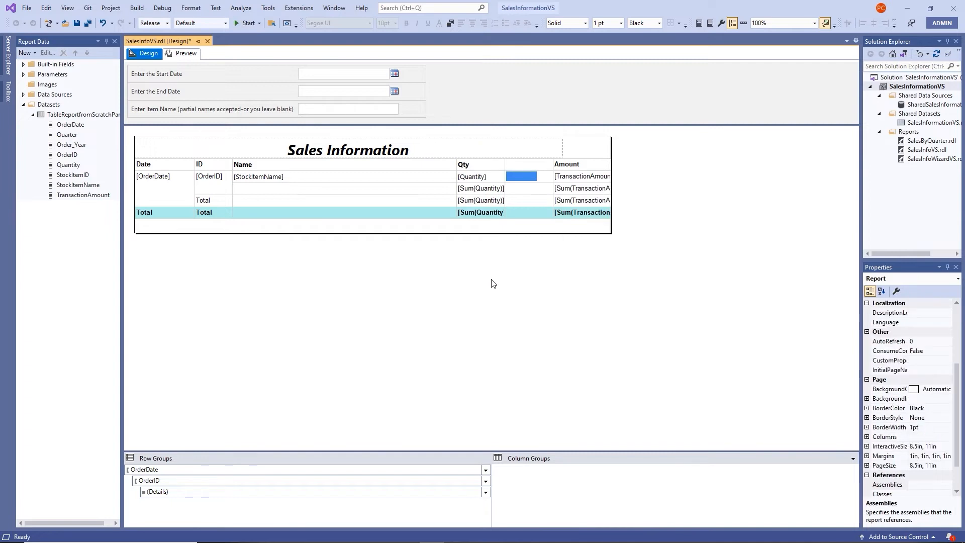
Show data labels on the data bar's Quantity series
{"action": "right_click", "coordinate": [516, 179]}
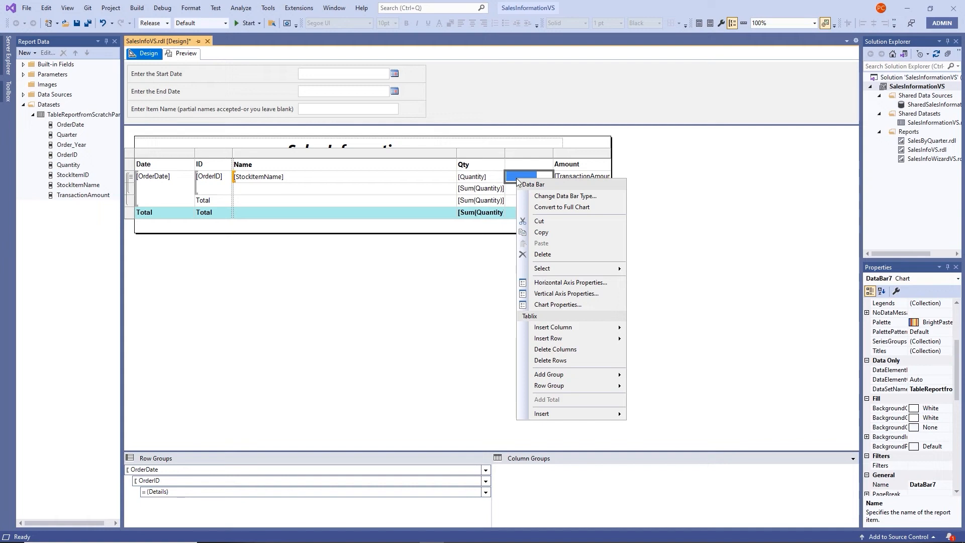
{"action": "left_click", "coordinate": [475, 263]}
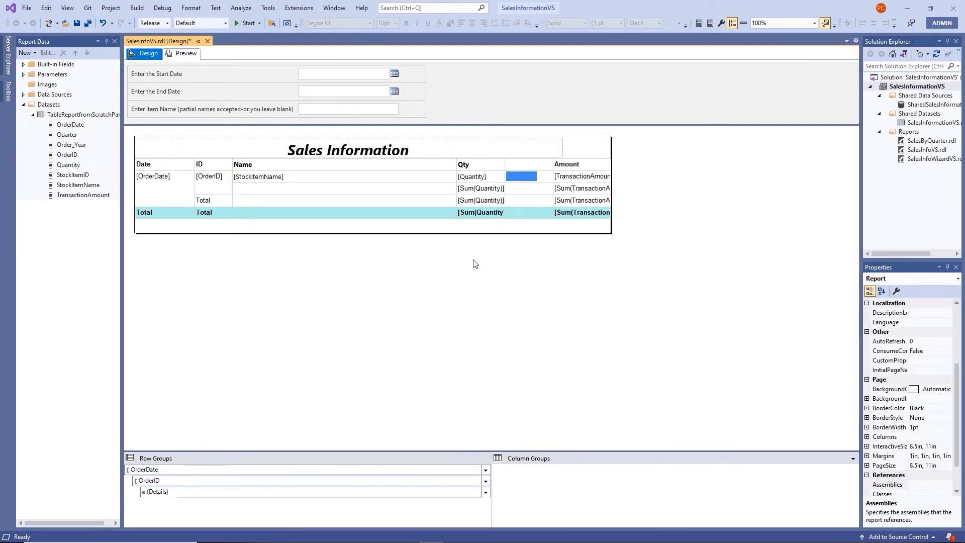
{"action": "left_click", "coordinate": [521, 177]}
{"action": "left_click", "coordinate": [521, 177]}
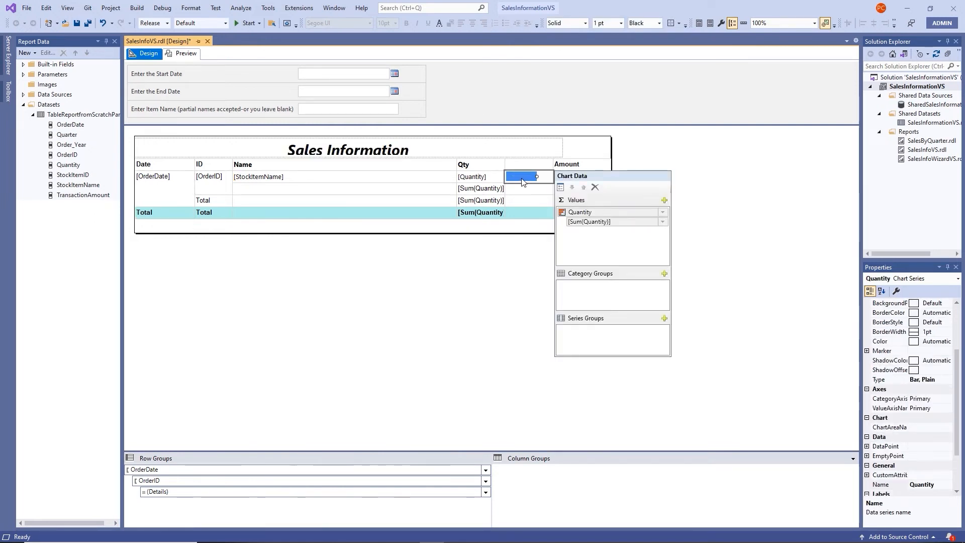
{"action": "right_click", "coordinate": [522, 182]}
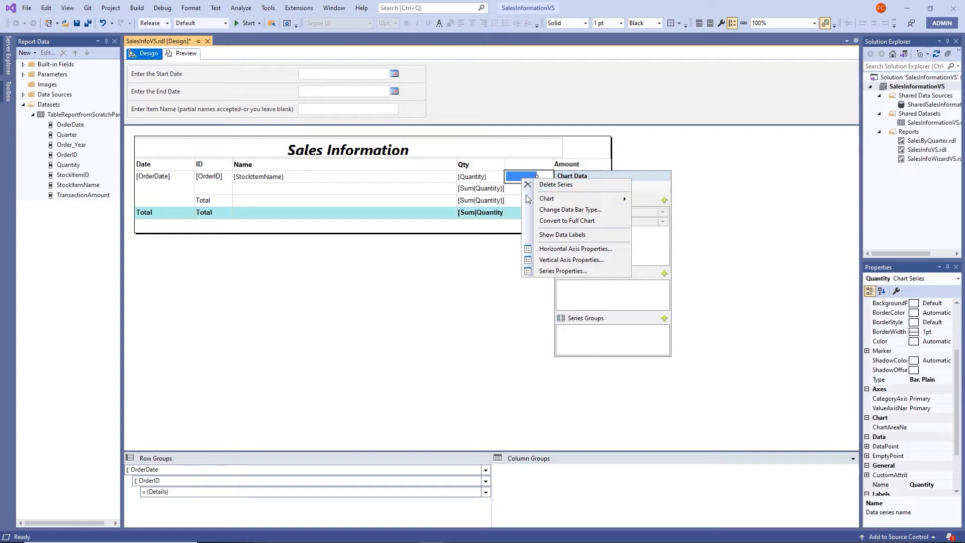
{"action": "left_click", "coordinate": [554, 239]}
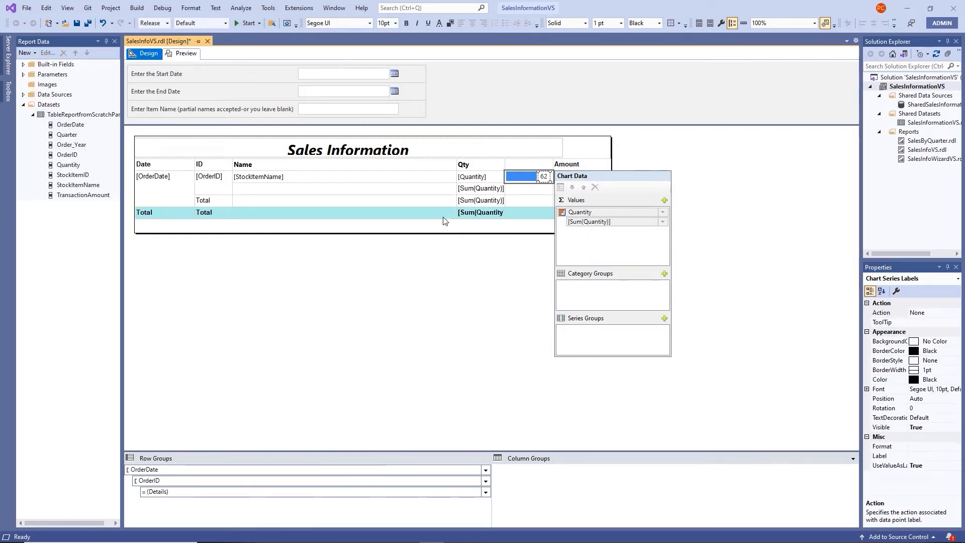
Preview the labelled data bars for orders from 1/1/2016 to 1/31/2016, leaving the item name blank
{"action": "left_click", "coordinate": [185, 54]}
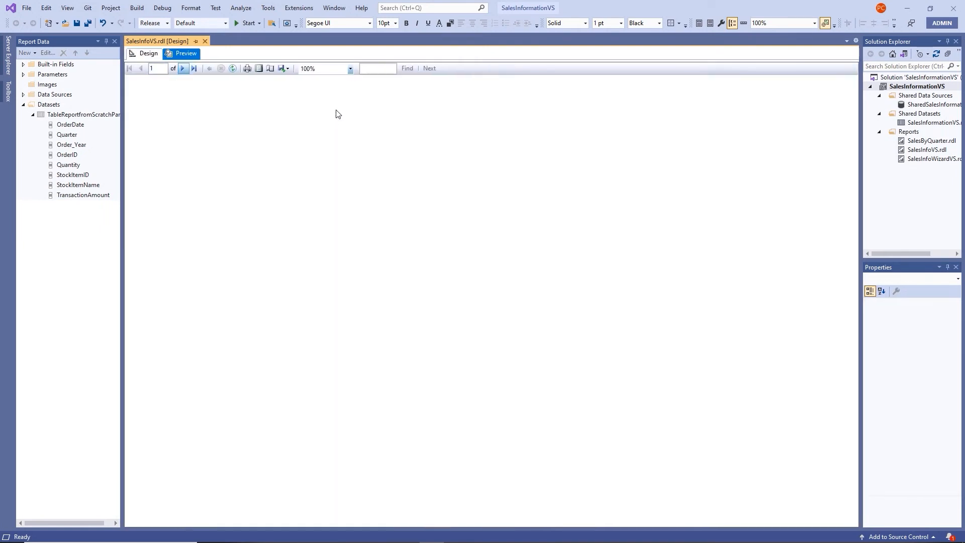
{"action": "left_click", "coordinate": [330, 75]}
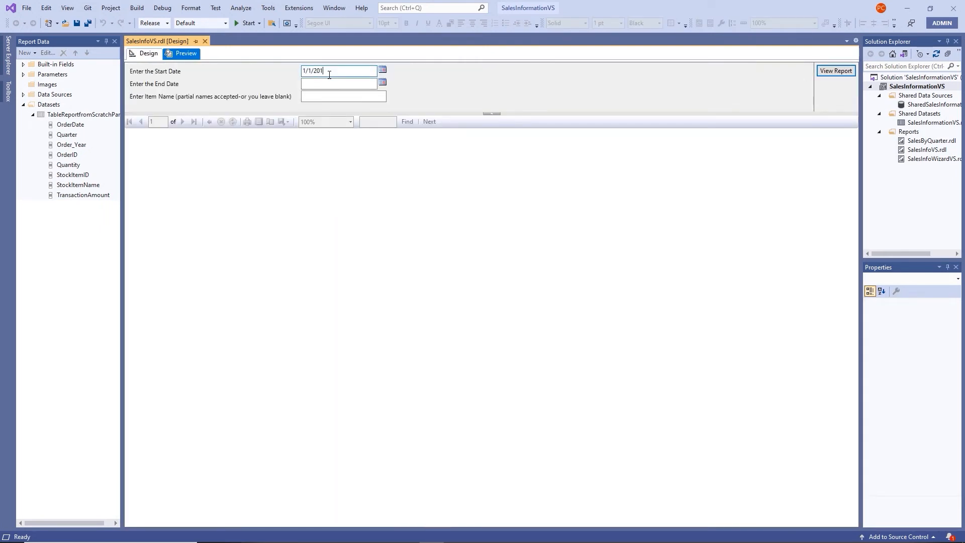
{"action": "key", "text": "Tab"}
{"action": "type", "text": "1/31/2016"}
{"action": "key", "text": "Return"}
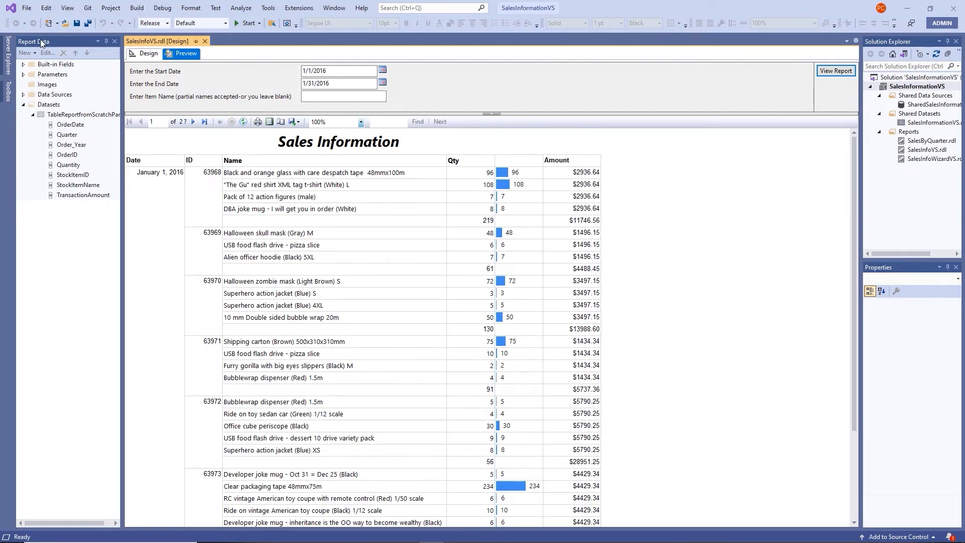
Return to the report design and delete the original Qty column, keeping the data bar column
{"action": "left_click", "coordinate": [147, 53]}
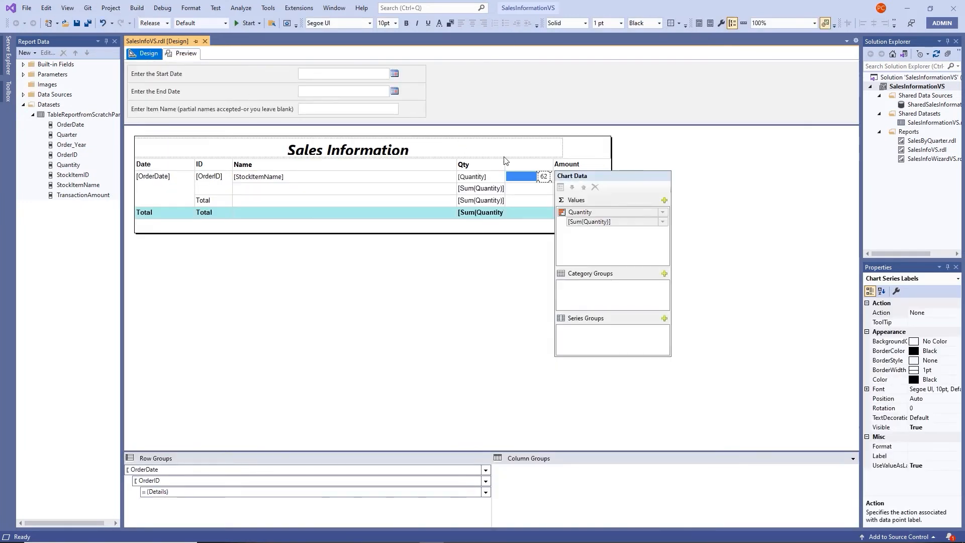
{"action": "left_click", "coordinate": [477, 299]}
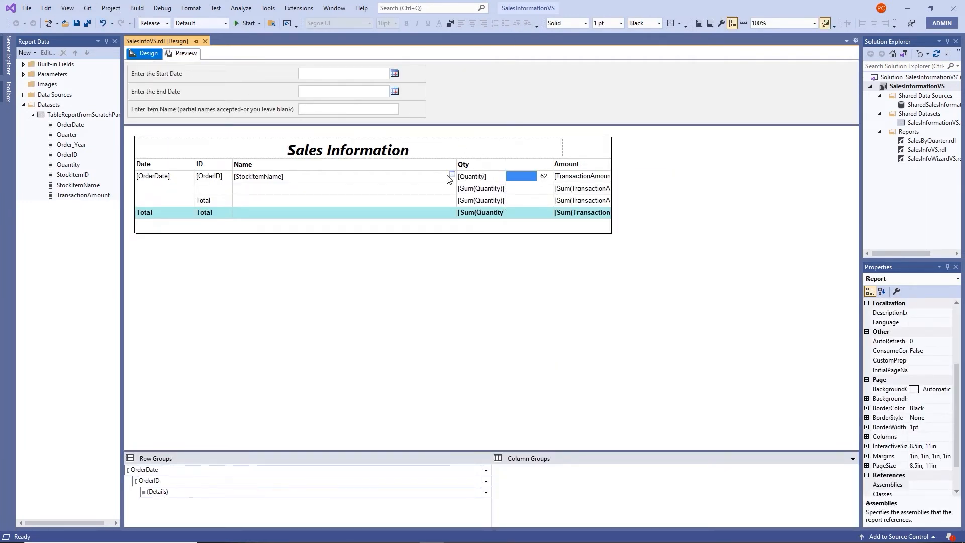
{"action": "left_click", "coordinate": [412, 184]}
{"action": "left_click", "coordinate": [468, 152]}
{"action": "right_click", "coordinate": [468, 153]}
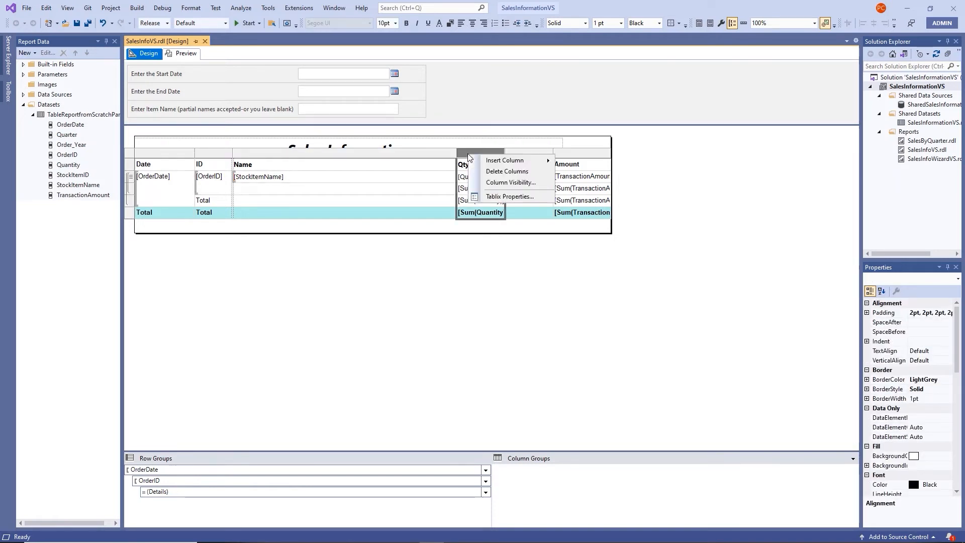
{"action": "left_click", "coordinate": [504, 172]}
Enter "Qty." as the header of the data bar column
{"action": "left_click", "coordinate": [467, 165]}
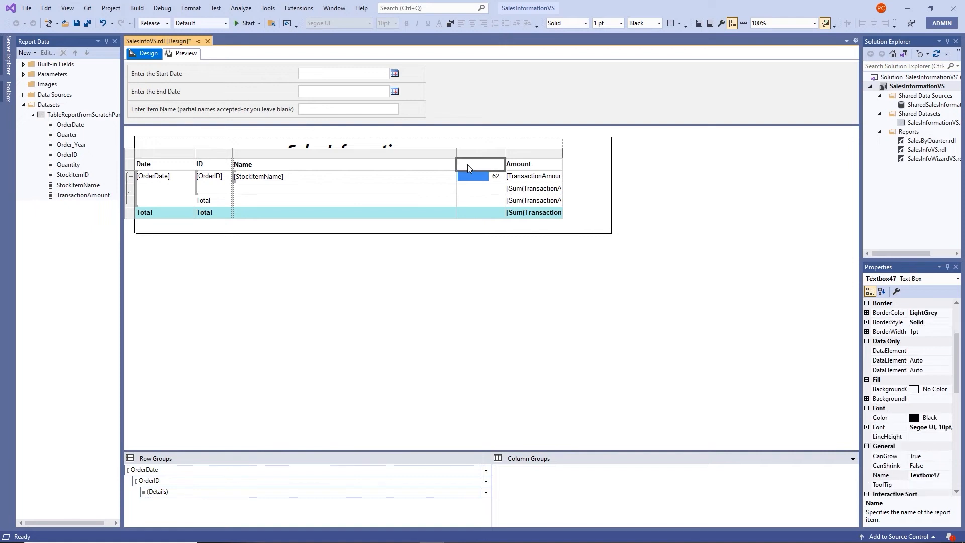
{"action": "type", "text": "Q"}
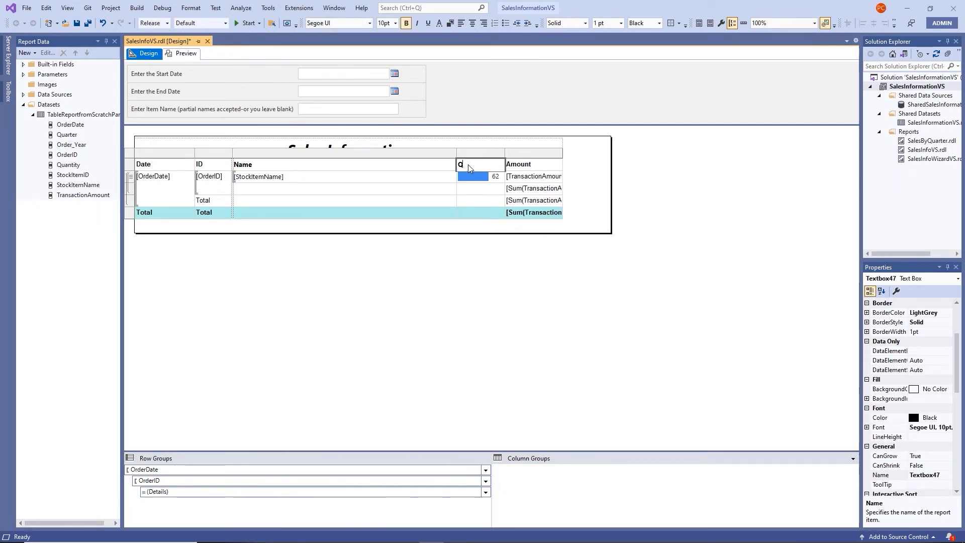
{"action": "type", "text": "ty"}
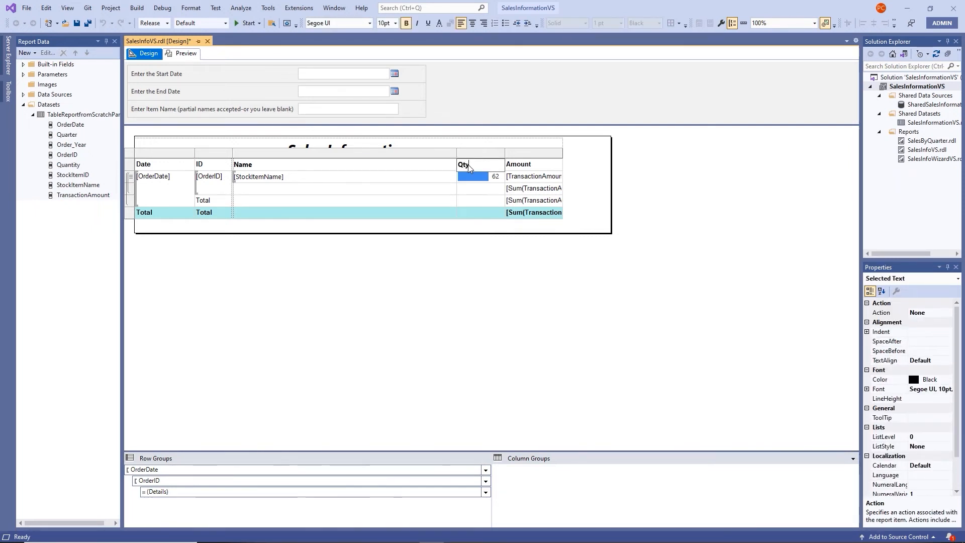
{"action": "type", "text": "."}
{"action": "left_click", "coordinate": [461, 265]}
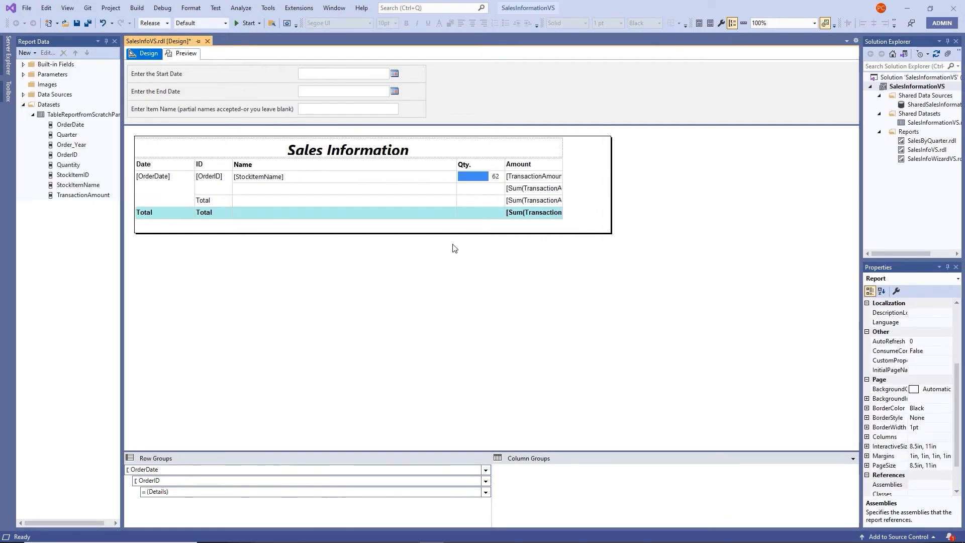
Change the colour palette of the Qty. column's data bar to EarthTones
{"action": "left_click", "coordinate": [484, 178]}
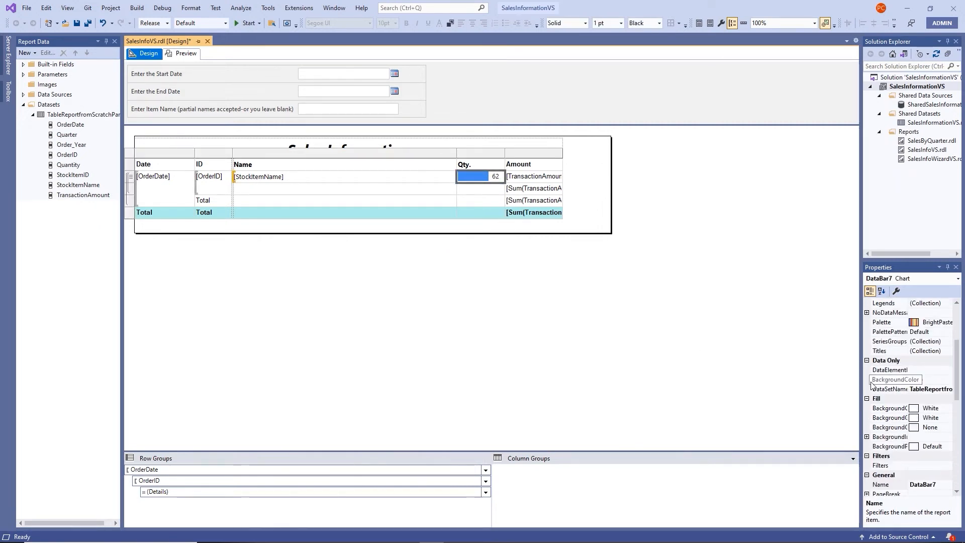
{"action": "left_click_drag", "start_coordinate": [862, 345], "coordinate": [799, 344]}
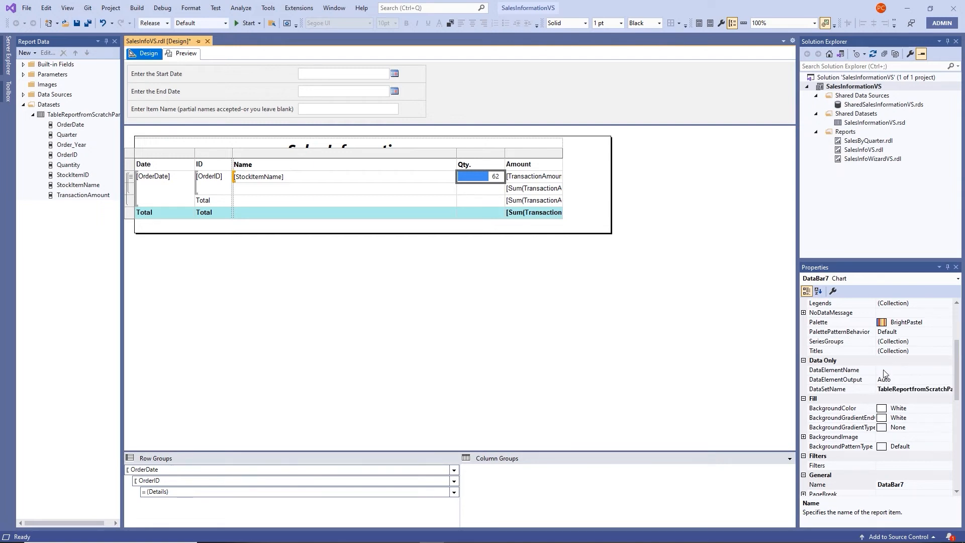
{"action": "scroll", "coordinate": [888, 348], "scroll_direction": "down", "scroll_amount": 2}
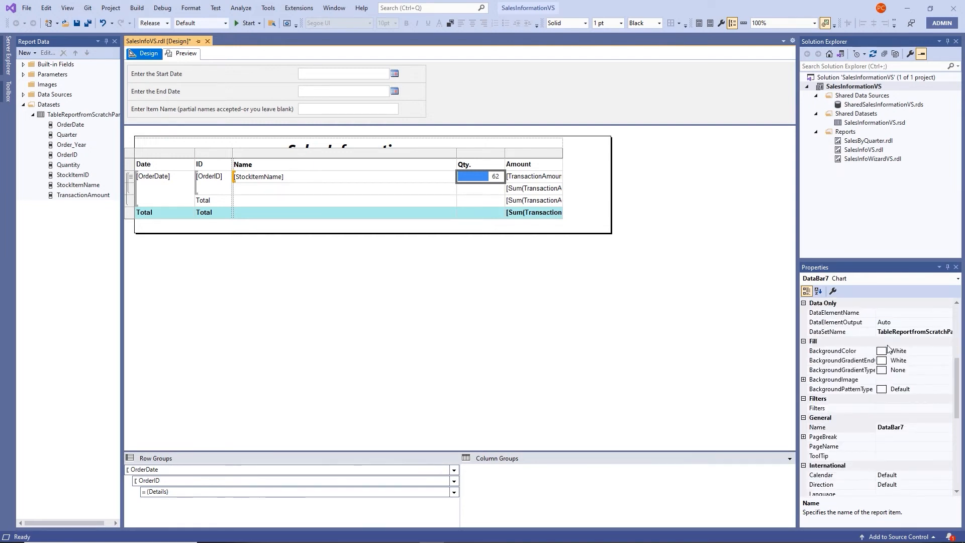
{"action": "scroll", "coordinate": [888, 349], "scroll_direction": "up", "scroll_amount": 3}
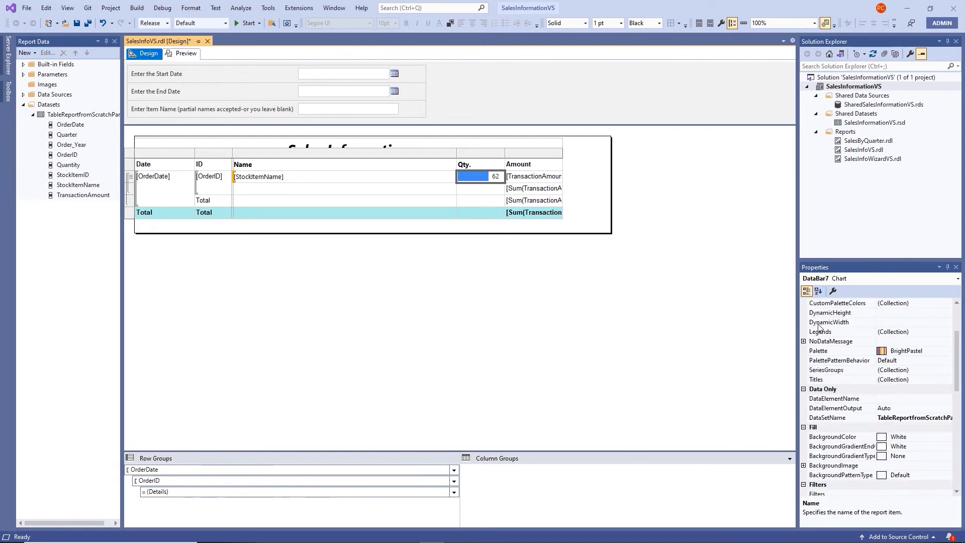
{"action": "scroll", "coordinate": [819, 347], "scroll_direction": "up", "scroll_amount": 3}
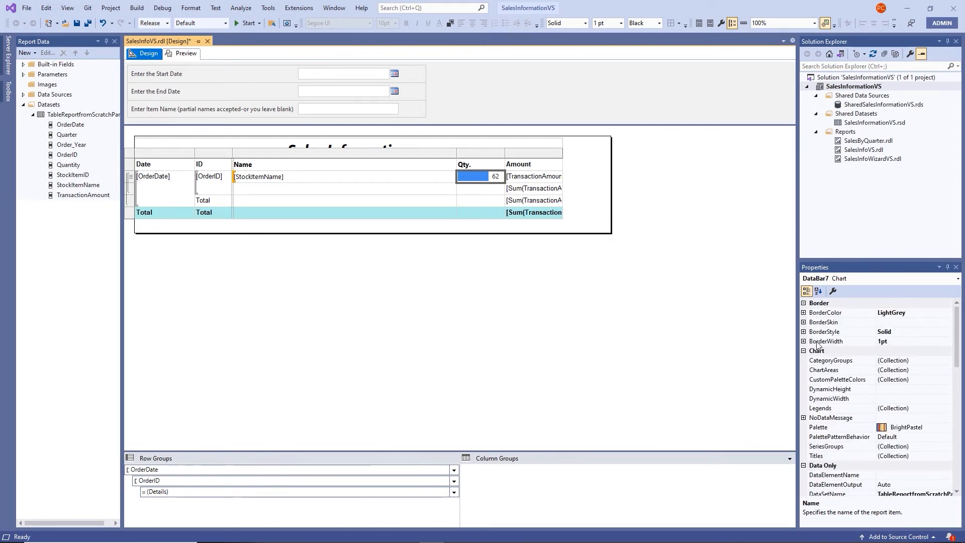
{"action": "scroll", "coordinate": [818, 345], "scroll_direction": "down", "scroll_amount": 1}
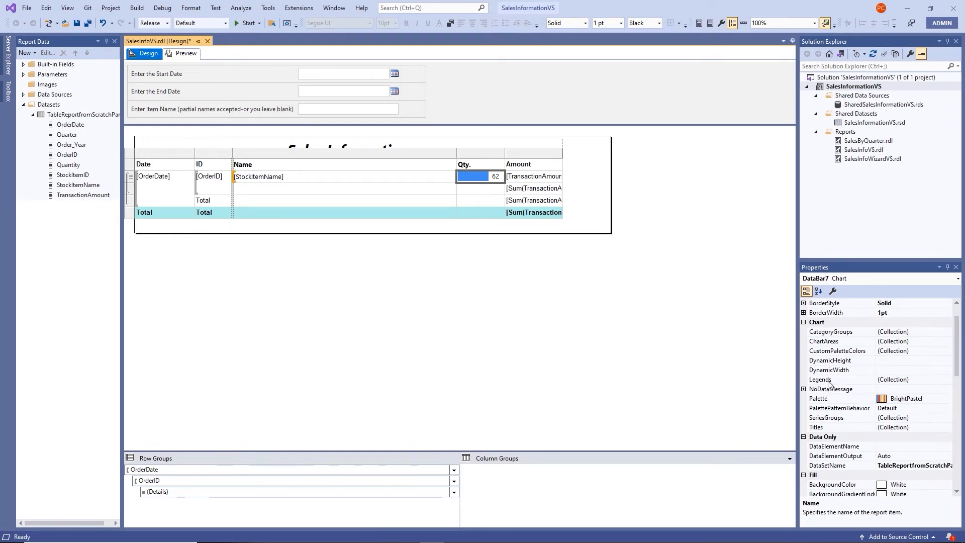
{"action": "left_click", "coordinate": [899, 400]}
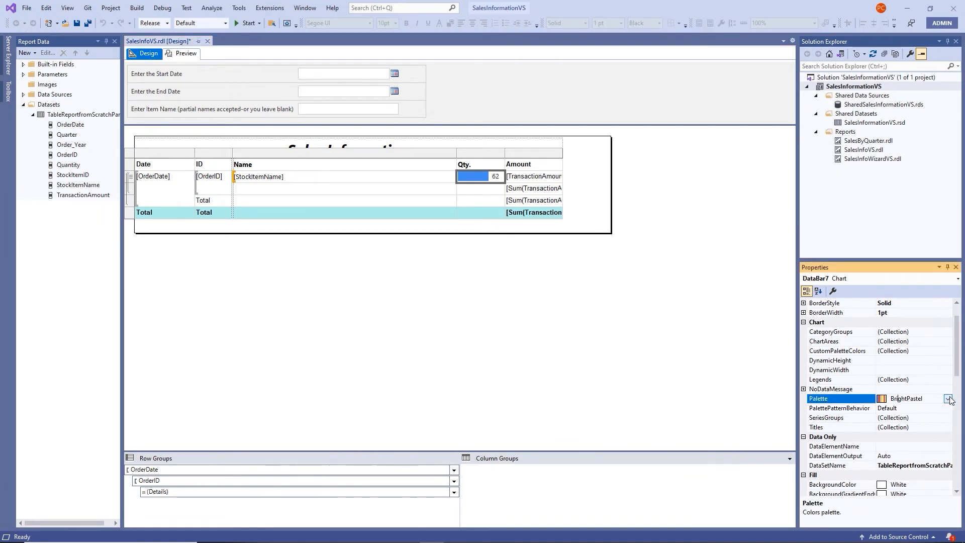
{"action": "left_click", "coordinate": [947, 398]}
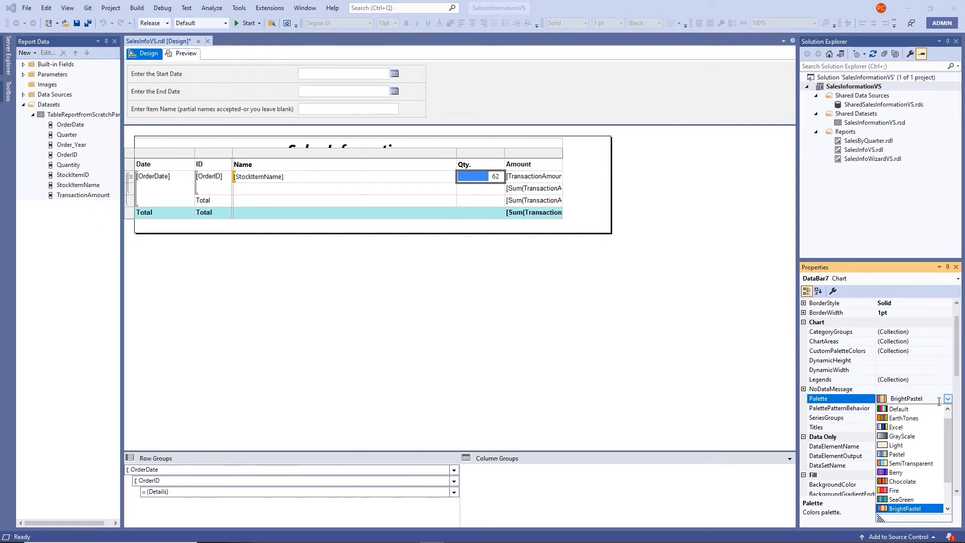
{"action": "left_click", "coordinate": [903, 418]}
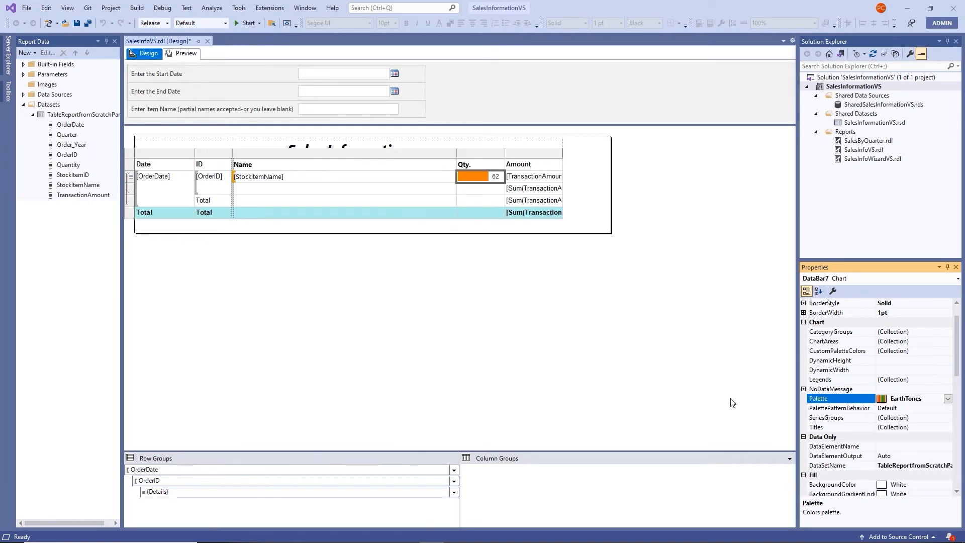
Make the data labels on the Qty. data bar bold
{"action": "left_click", "coordinate": [495, 179]}
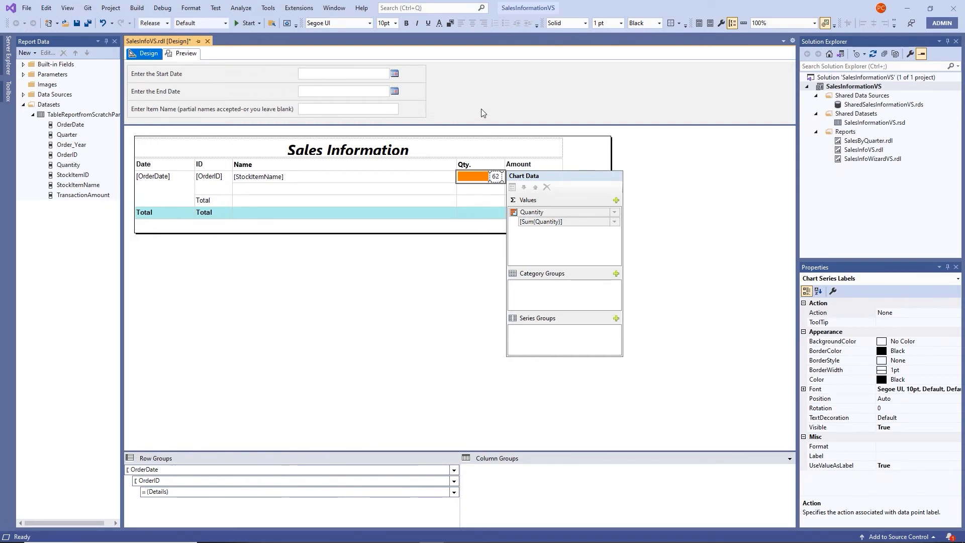
{"action": "left_click", "coordinate": [407, 24]}
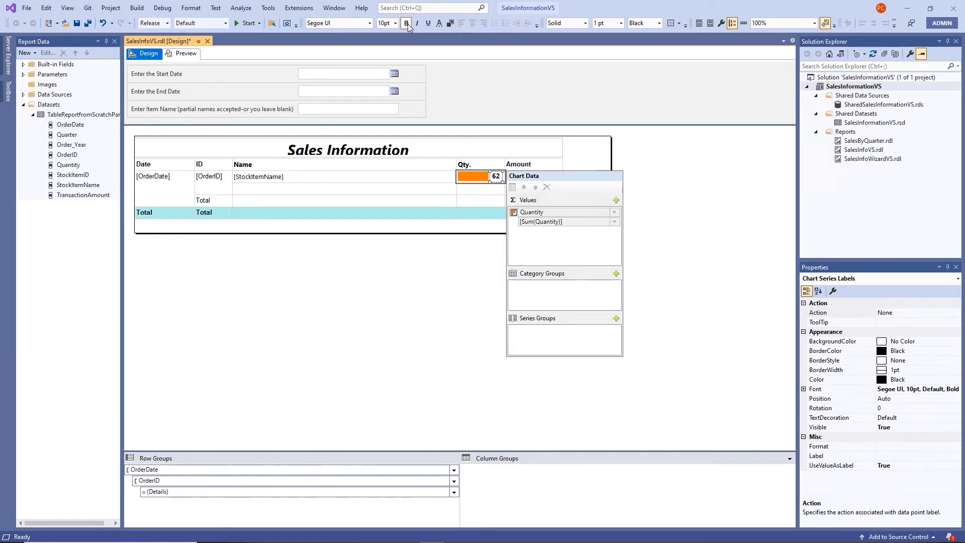
{"action": "left_click", "coordinate": [374, 283]}
Preview the restyled data bars for orders from 1/1/2016 to 1/31/2016, leaving the item name blank
{"action": "left_click", "coordinate": [177, 56]}
{"action": "left_click", "coordinate": [321, 75]}
{"action": "type", "text": "1/1/2016"}
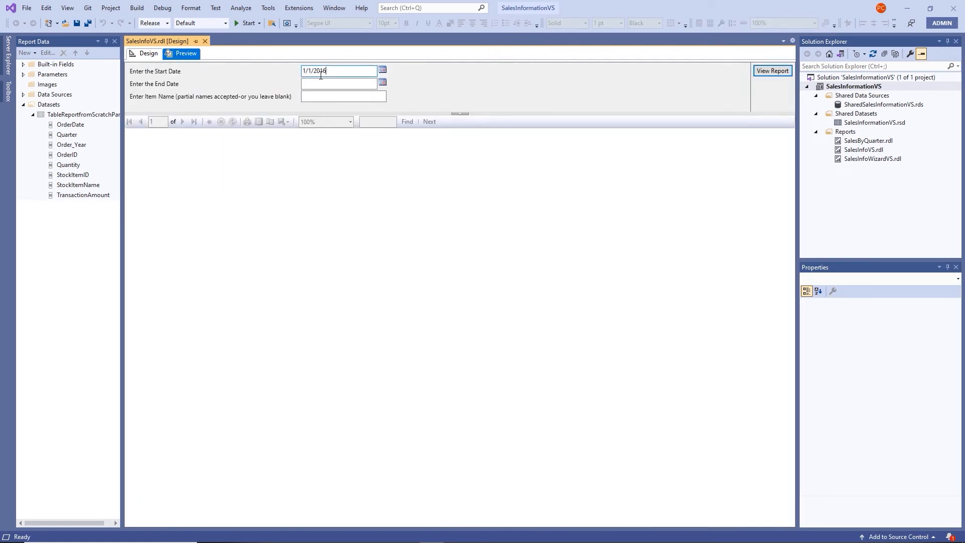
{"action": "key", "text": "Tab"}
{"action": "type", "text": "1/31/2016"}
{"action": "key", "text": "Return"}
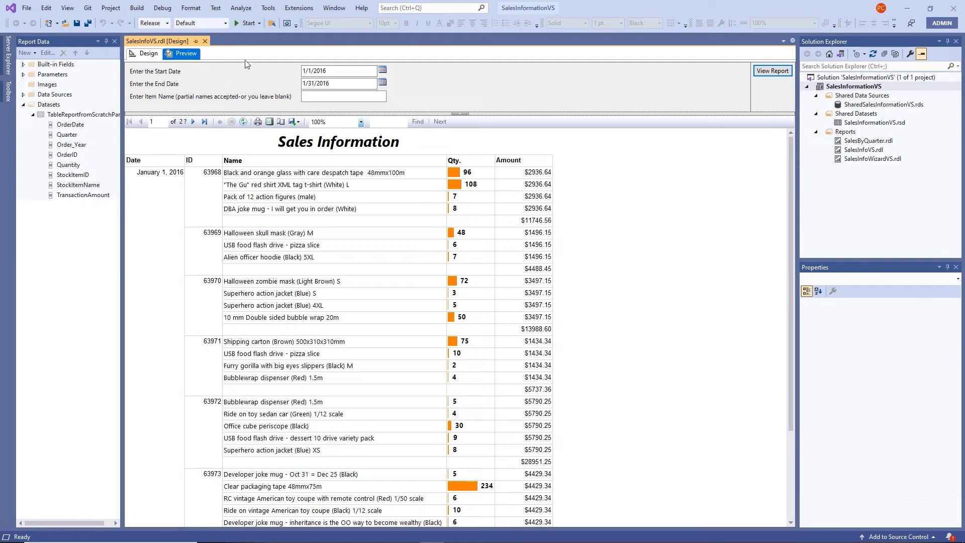
Return to the report design and save the report
{"action": "left_click", "coordinate": [146, 54]}
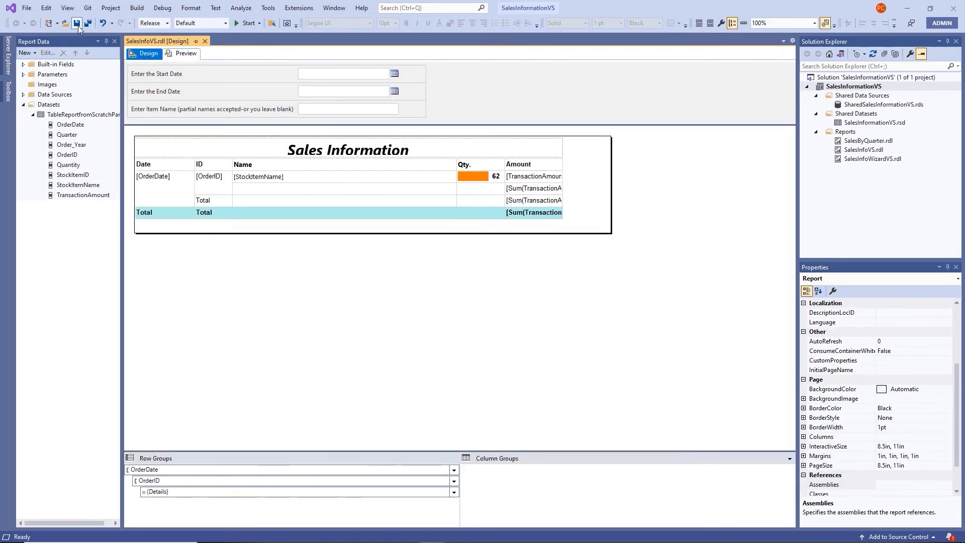
{"action": "left_click", "coordinate": [77, 23]}
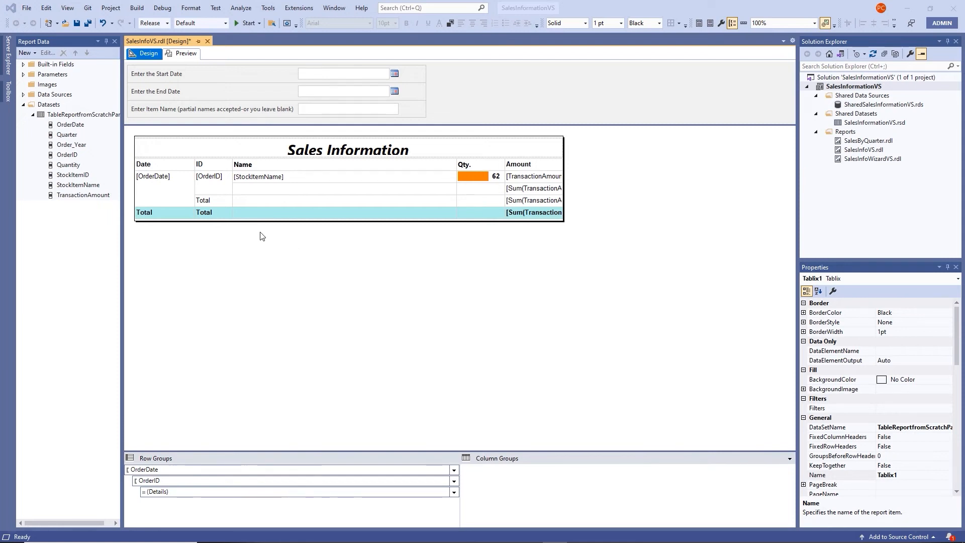
Insert a new column to the right of the Amount column in the sales table
{"action": "left_click", "coordinate": [208, 203]}
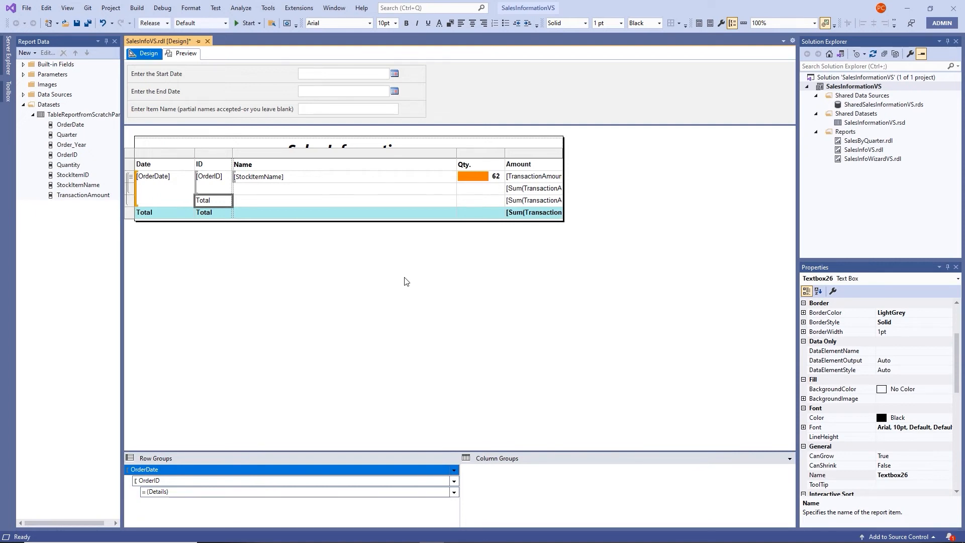
{"action": "right_click", "coordinate": [534, 152]}
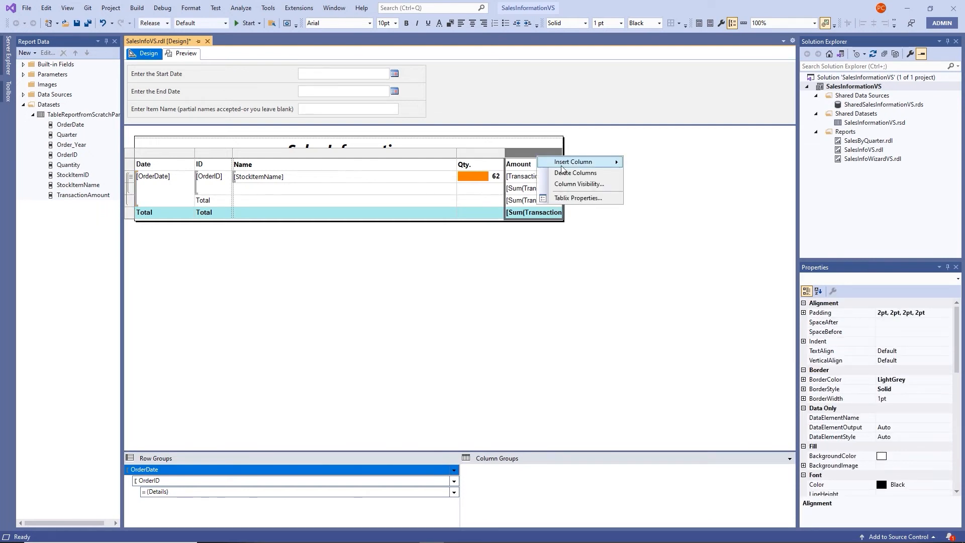
{"action": "mouse_move", "coordinate": [583, 161]}
{"action": "left_click", "coordinate": [638, 176]}
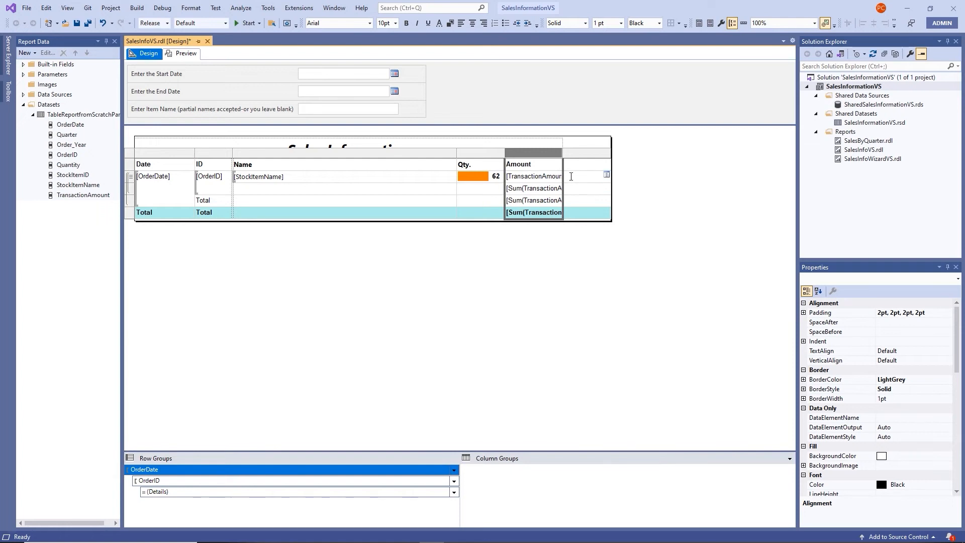
Try to insert a sparkline into the detail row cell of the new column beside Amount
{"action": "right_click", "coordinate": [571, 176]}
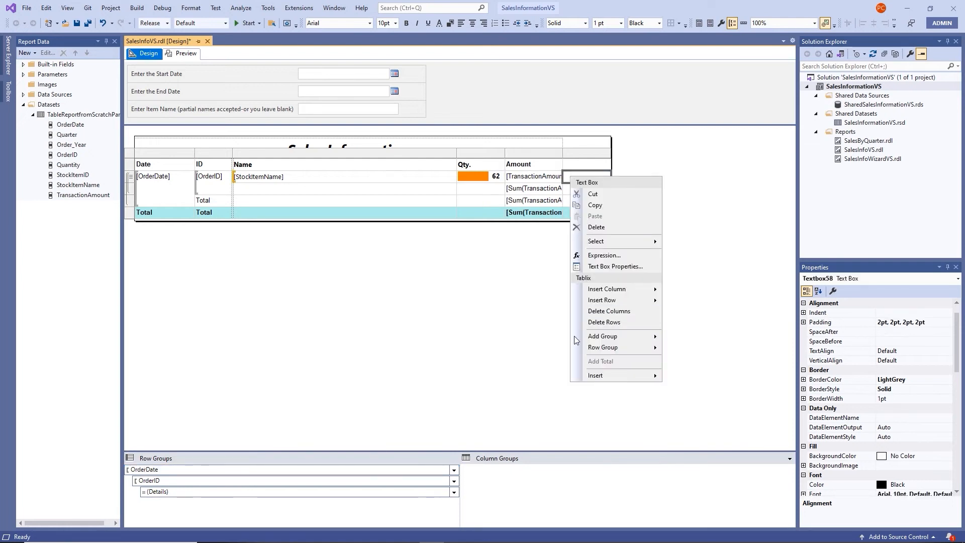
{"action": "mouse_move", "coordinate": [613, 376]}
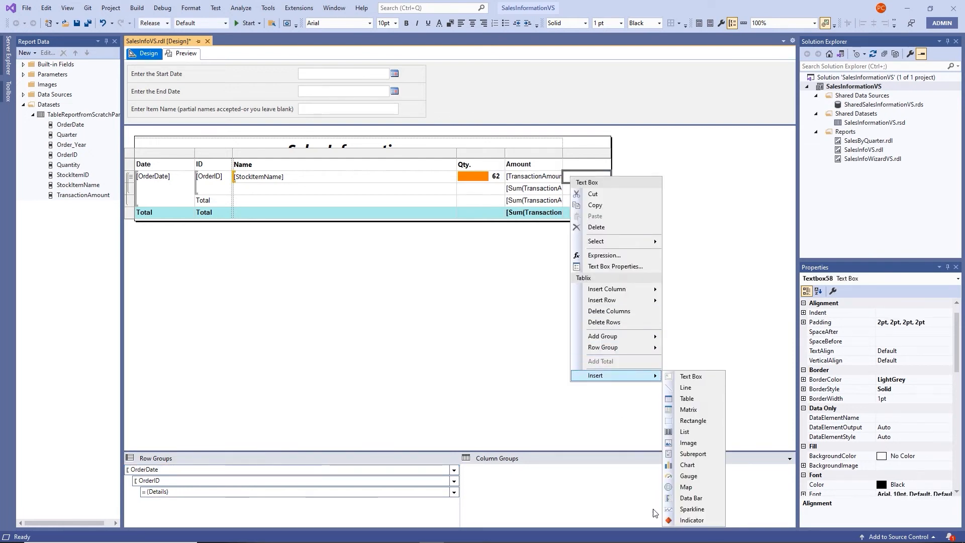
{"action": "left_click", "coordinate": [671, 509]}
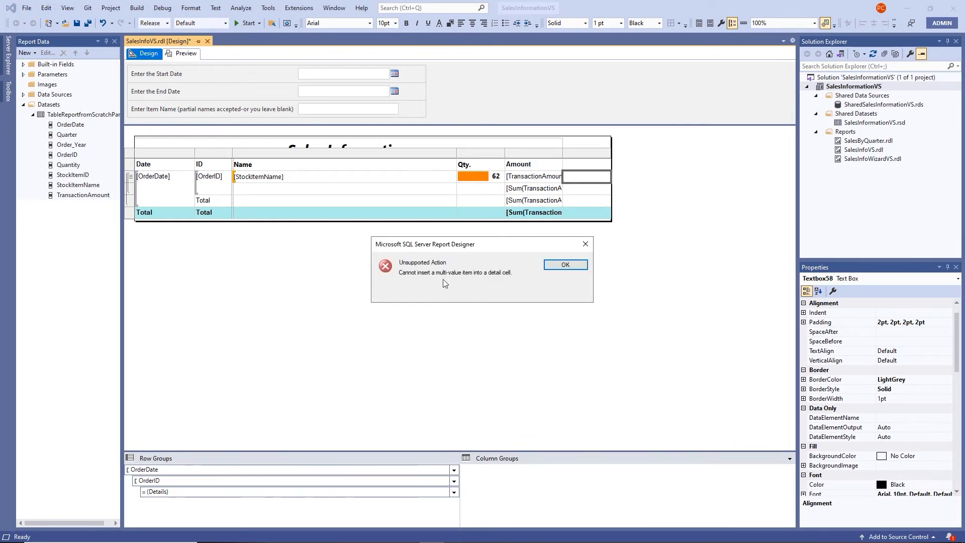
{"action": "left_click", "coordinate": [565, 269]}
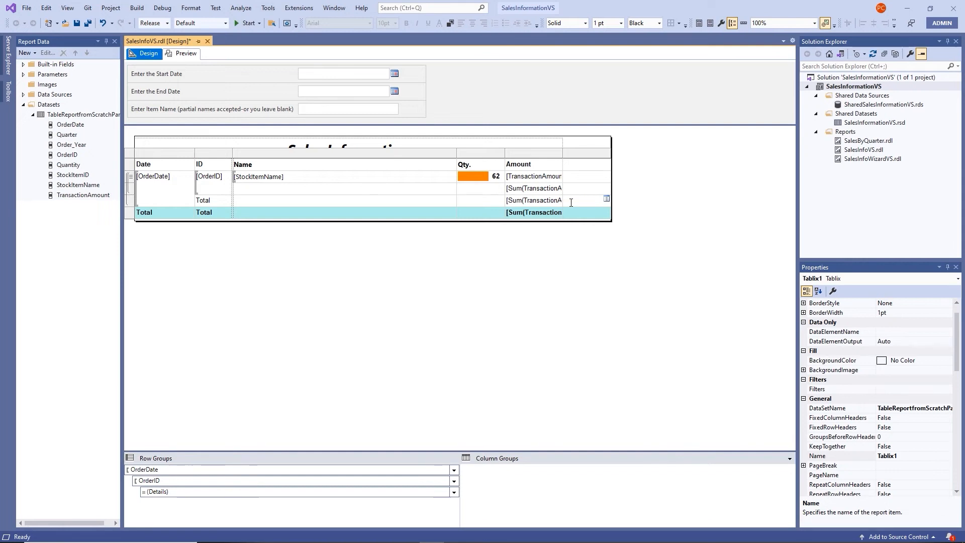
Insert a basic Line sparkline into the new column's cell in the Total row of the OrderDate group
{"action": "right_click", "coordinate": [571, 202]}
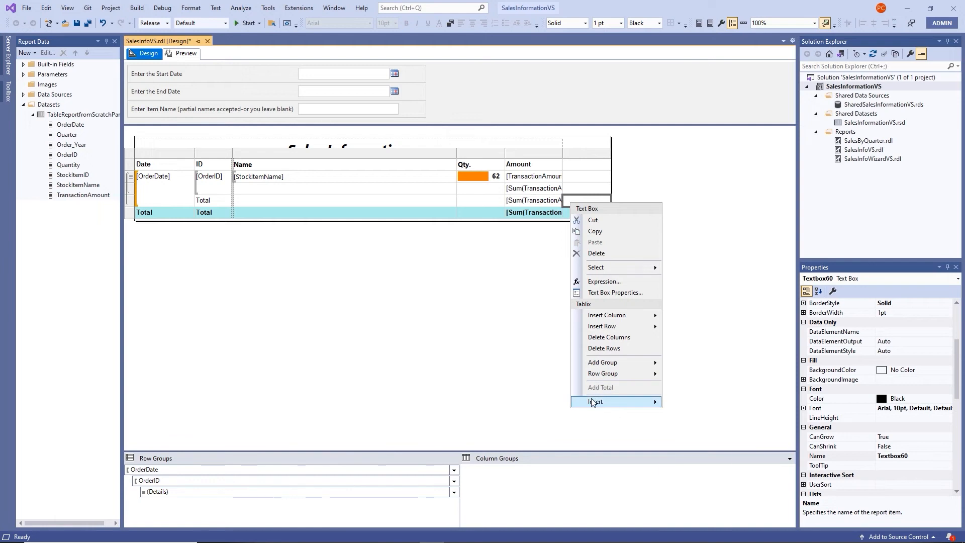
{"action": "mouse_move", "coordinate": [595, 403]}
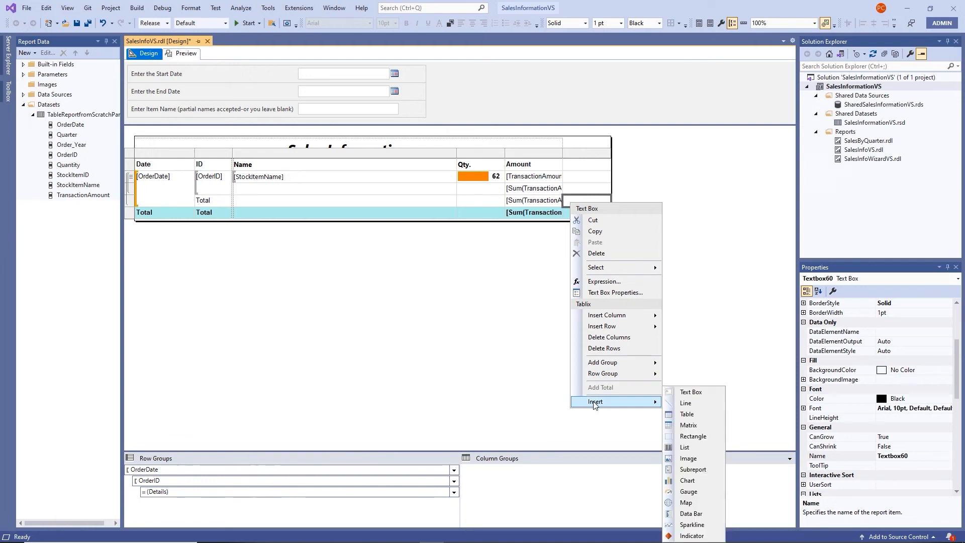
{"action": "left_click", "coordinate": [691, 524]}
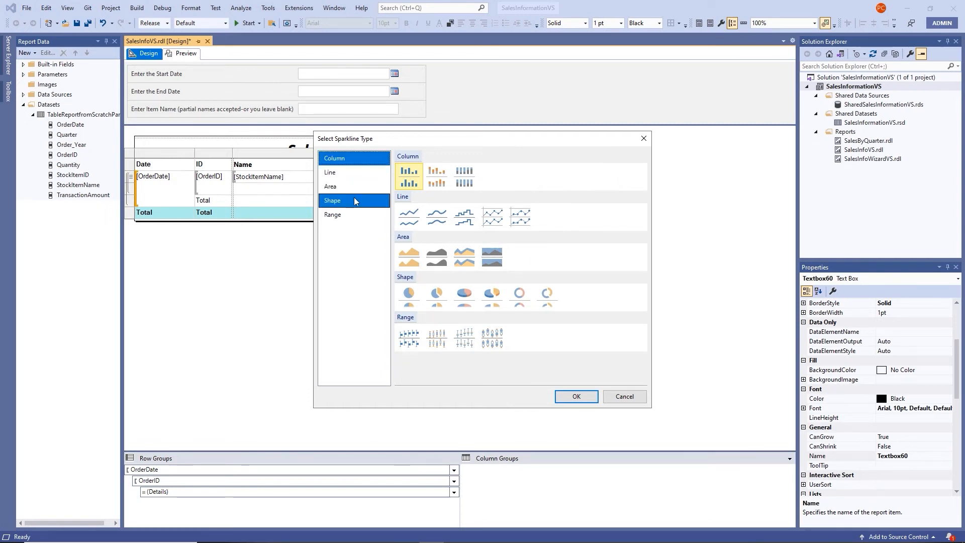
{"action": "left_click", "coordinate": [336, 175]}
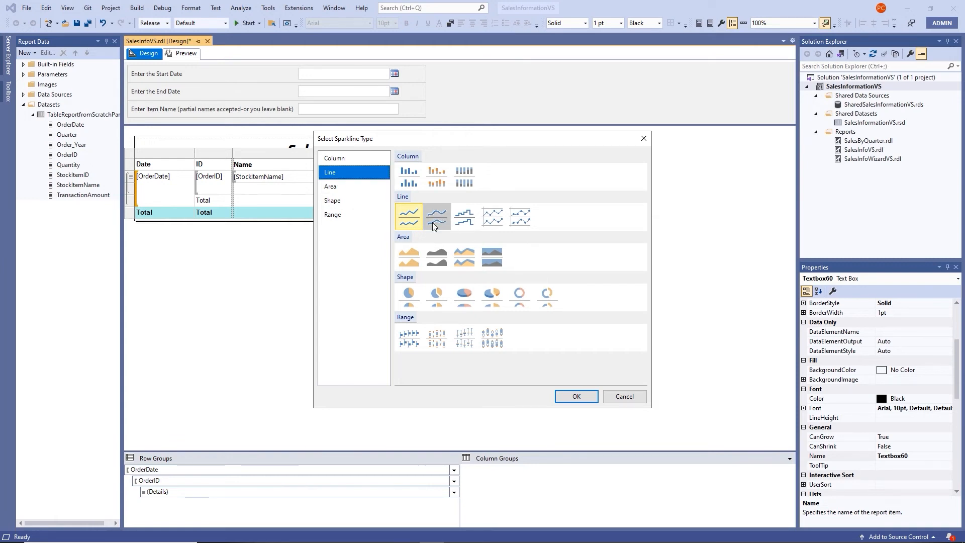
{"action": "left_click", "coordinate": [577, 397]}
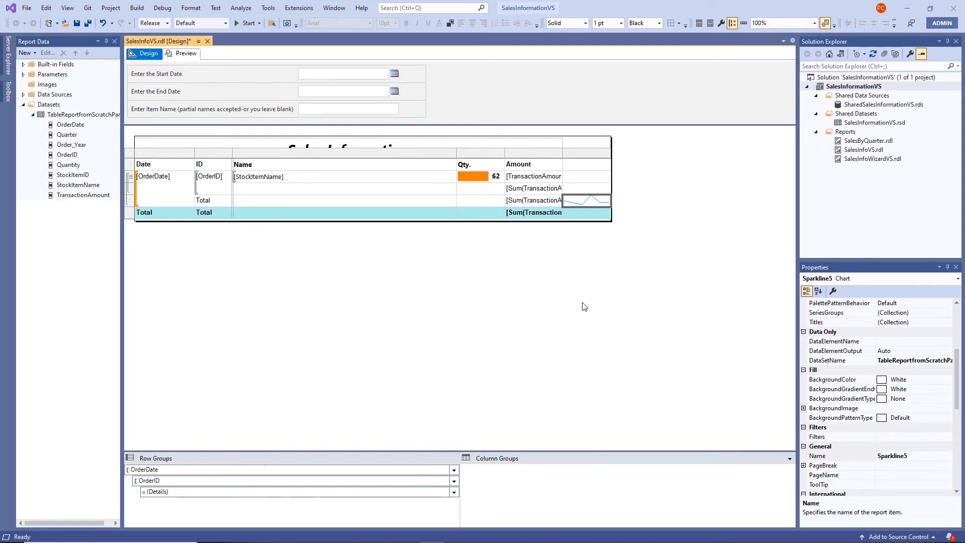
Add the TransactionAmount field to the sparkline's values
{"action": "left_click", "coordinate": [584, 203]}
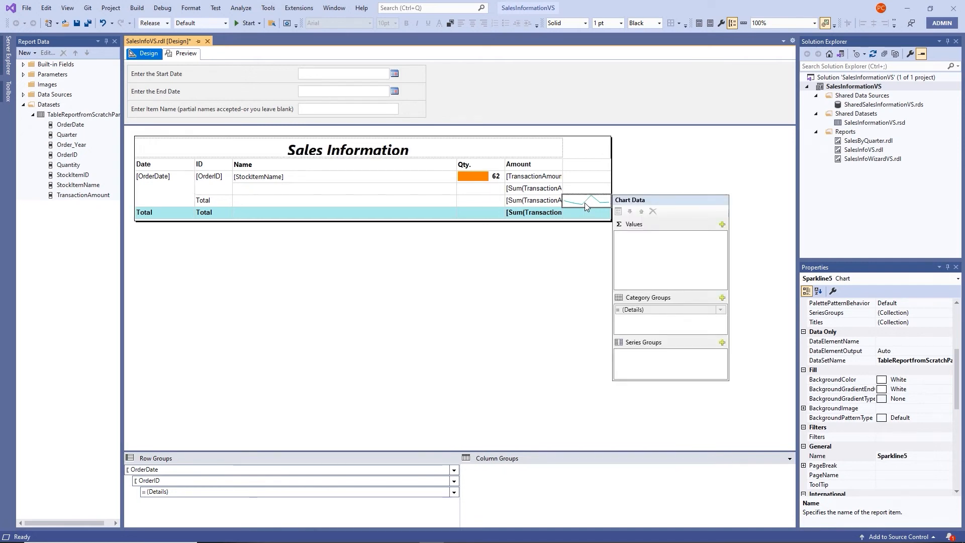
{"action": "left_click", "coordinate": [720, 226]}
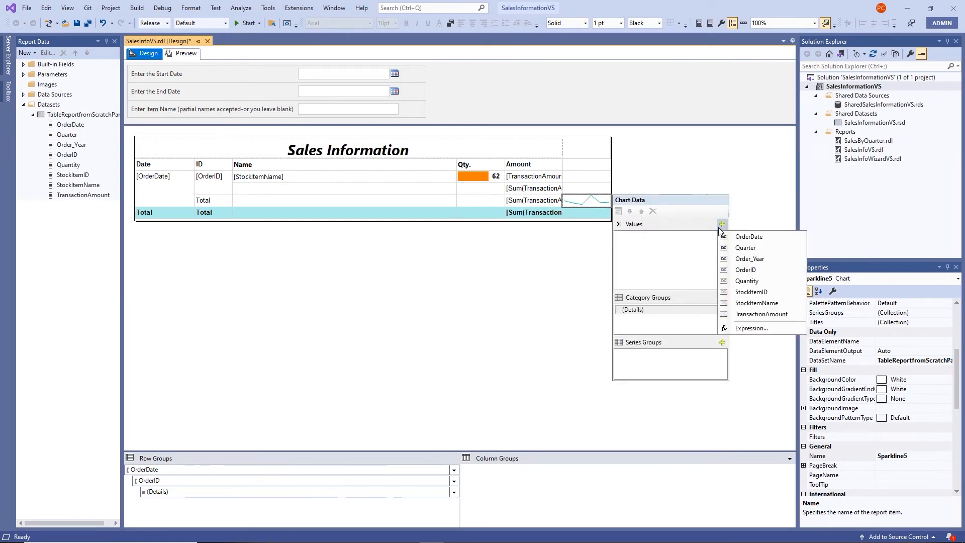
{"action": "left_click", "coordinate": [741, 317]}
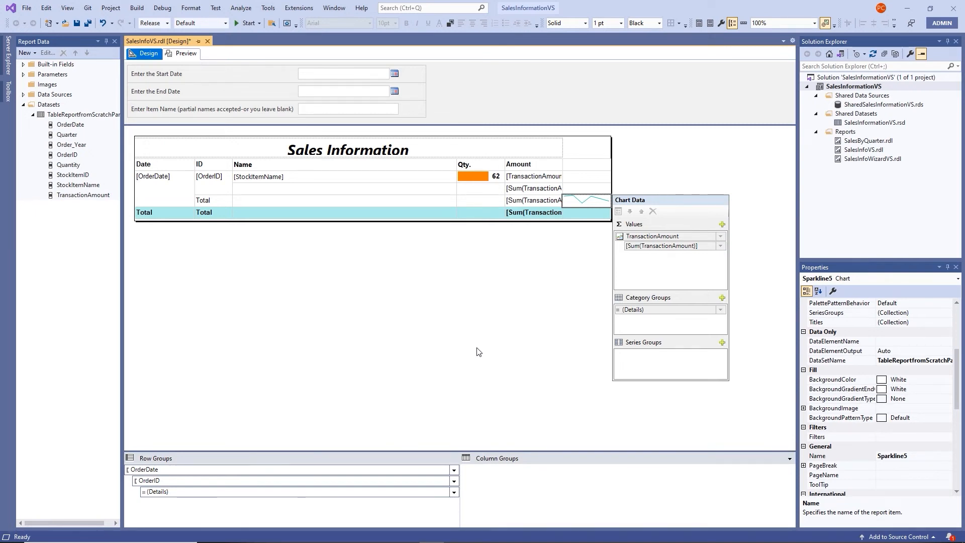
{"action": "left_click", "coordinate": [478, 352]}
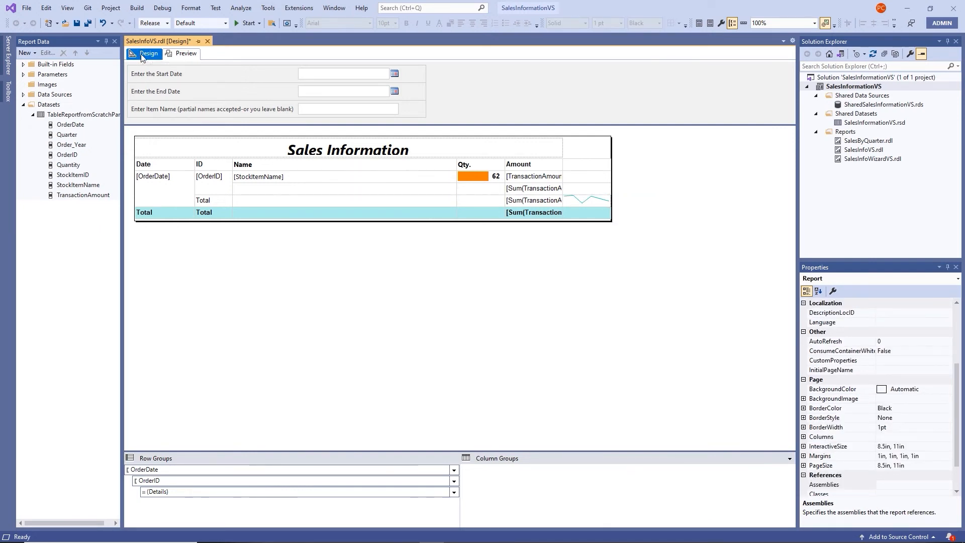
Preview the report with the start date 1/1/2016 and the end date 1/31/2016
{"action": "left_click", "coordinate": [183, 53]}
{"action": "left_click", "coordinate": [319, 72]}
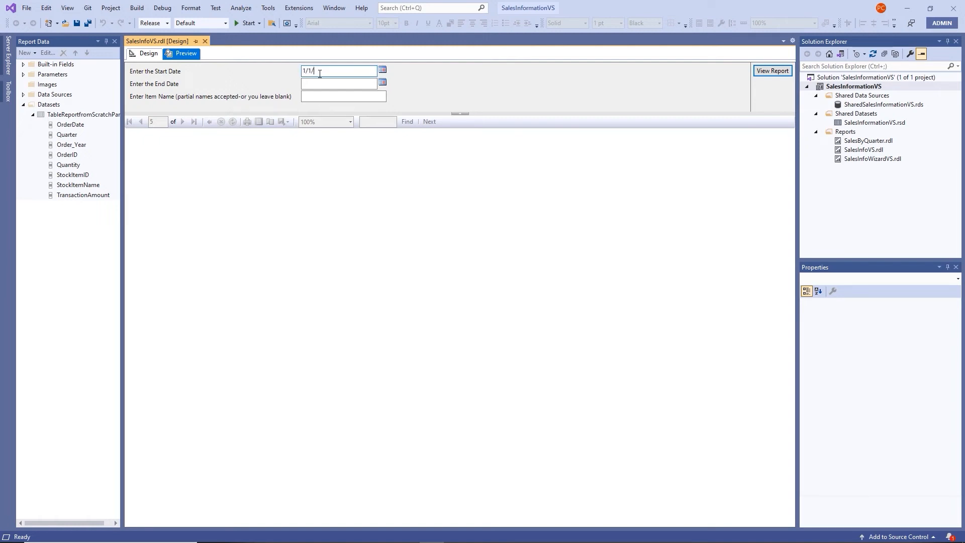
{"action": "key", "text": "Tab"}
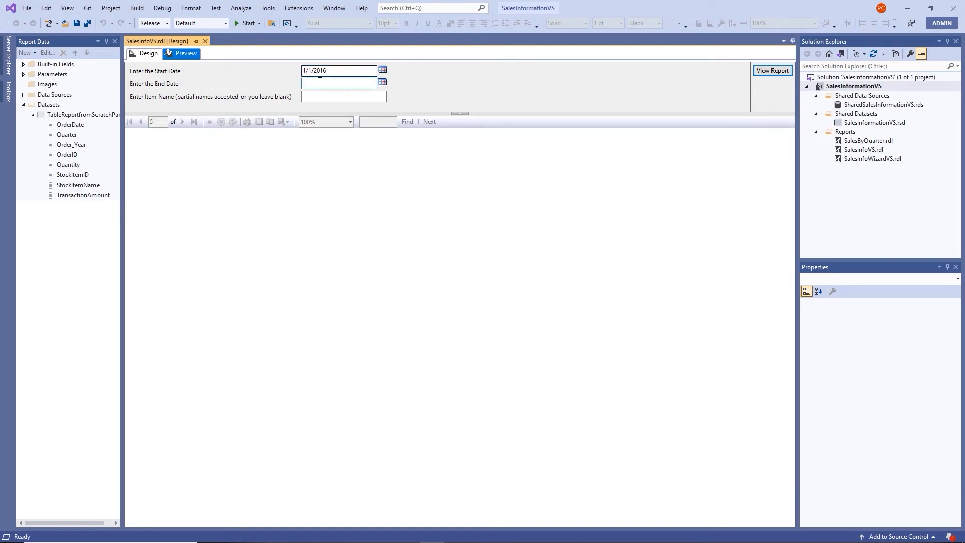
{"action": "type", "text": "1/31/2016"}
{"action": "key", "text": "Return"}
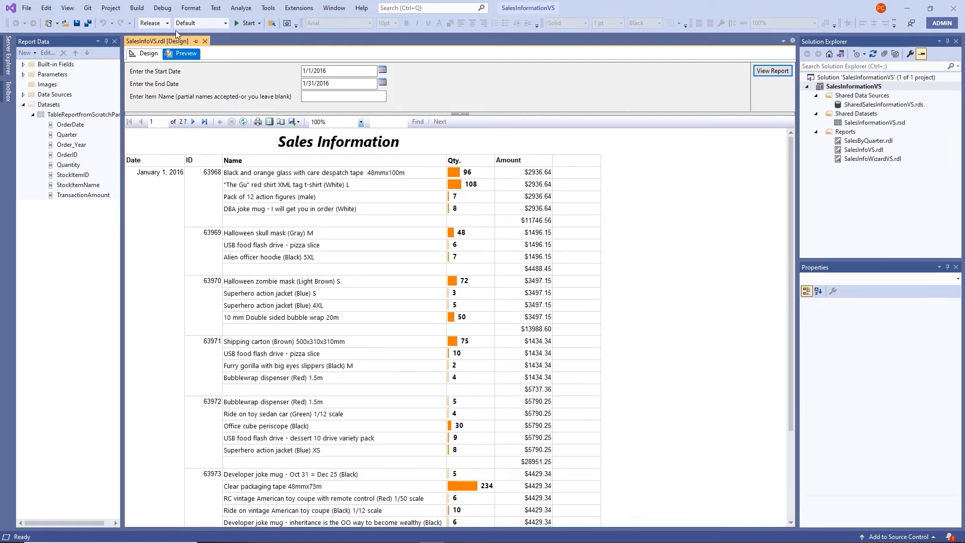
Page forward to page 5 of the preview to examine the sparkline in the January 1, 2016 Total row
{"action": "left_click", "coordinate": [192, 122]}
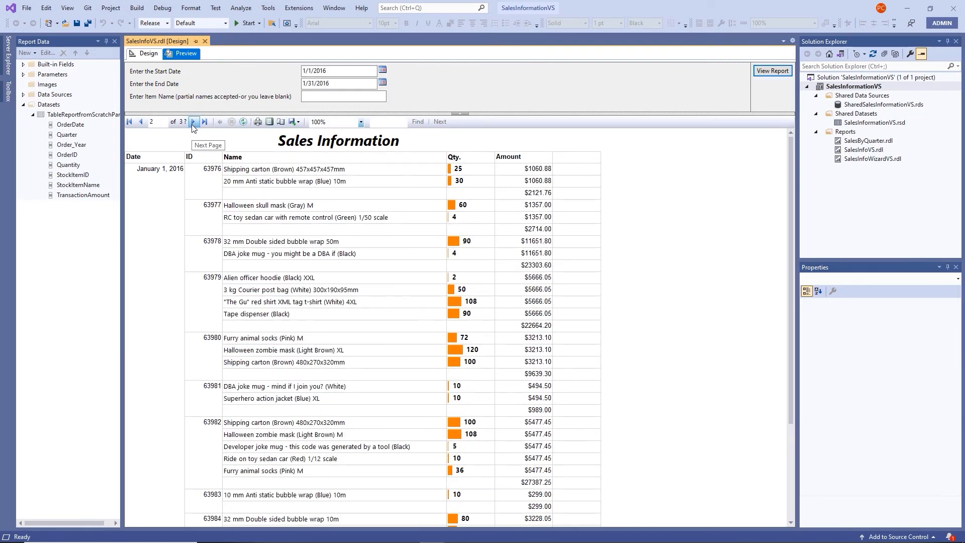
{"action": "left_click", "coordinate": [193, 122]}
{"action": "left_click", "coordinate": [193, 122]}
{"action": "left_click", "coordinate": [193, 123]}
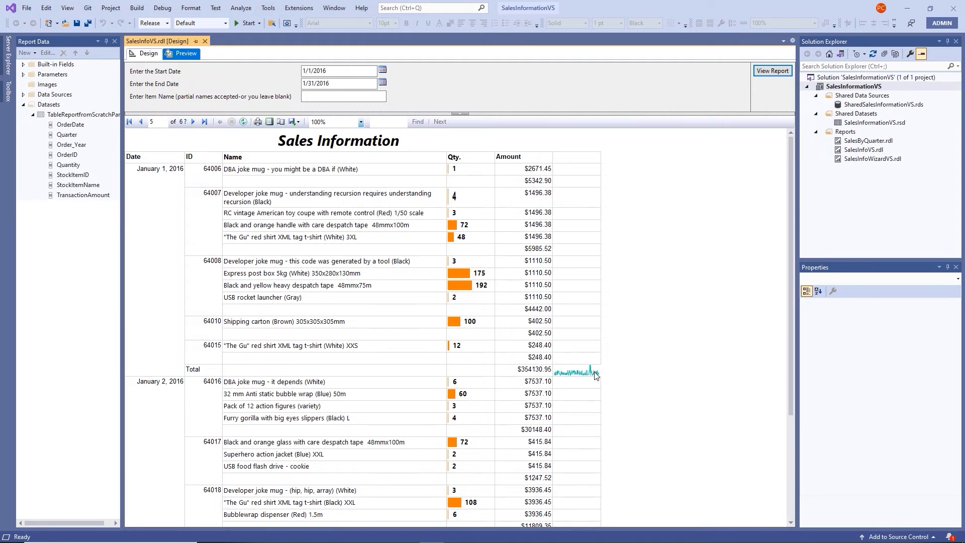
Return to the report design and widen the sparkline column beside Amount to more than twice its width
{"action": "left_click", "coordinate": [148, 54]}
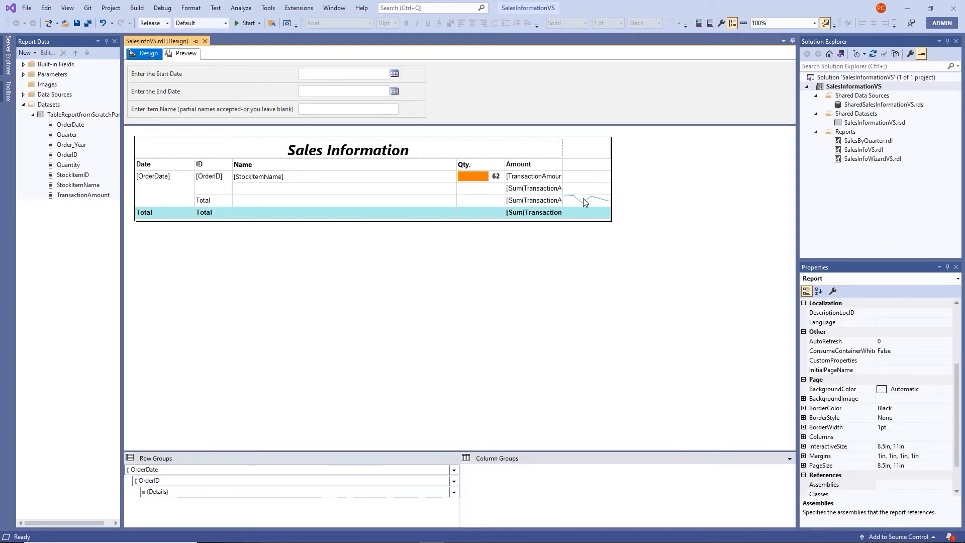
{"action": "left_click", "coordinate": [577, 166]}
{"action": "left_click_drag", "start_coordinate": [610, 151], "coordinate": [678, 169]}
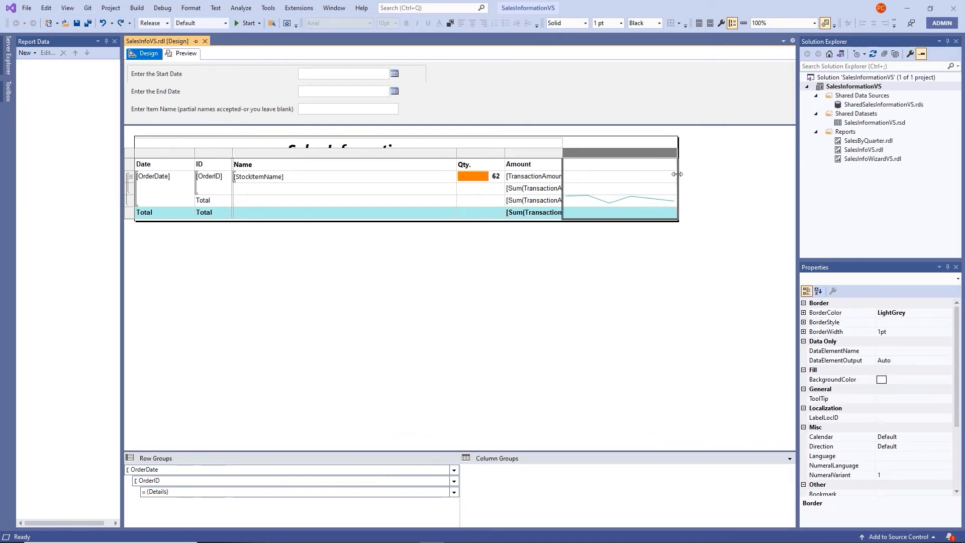
{"action": "left_click", "coordinate": [525, 289]}
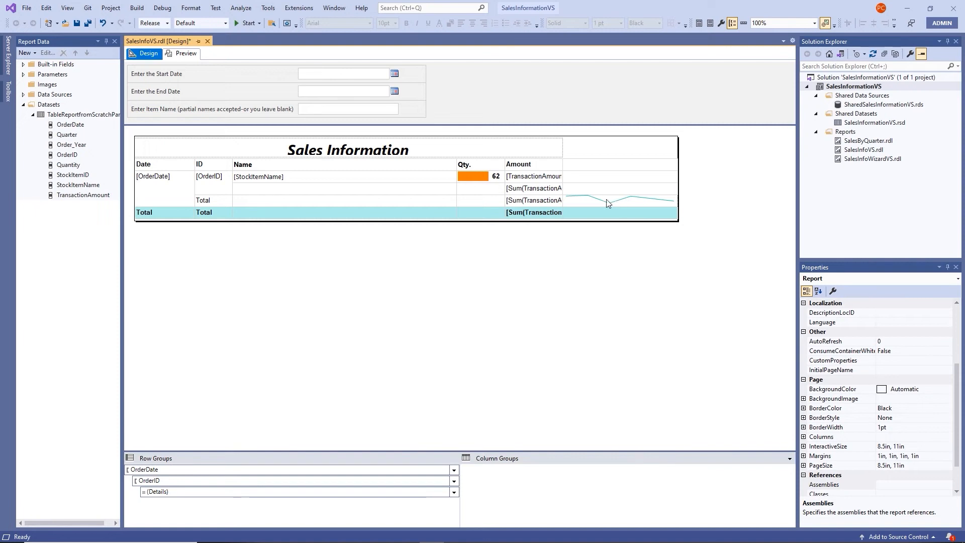
Preview the report for 1/1/2016 to 1/31/2016 again and go to page 5 to check the widened sparkline
{"action": "left_click", "coordinate": [182, 54]}
{"action": "left_click", "coordinate": [335, 69]}
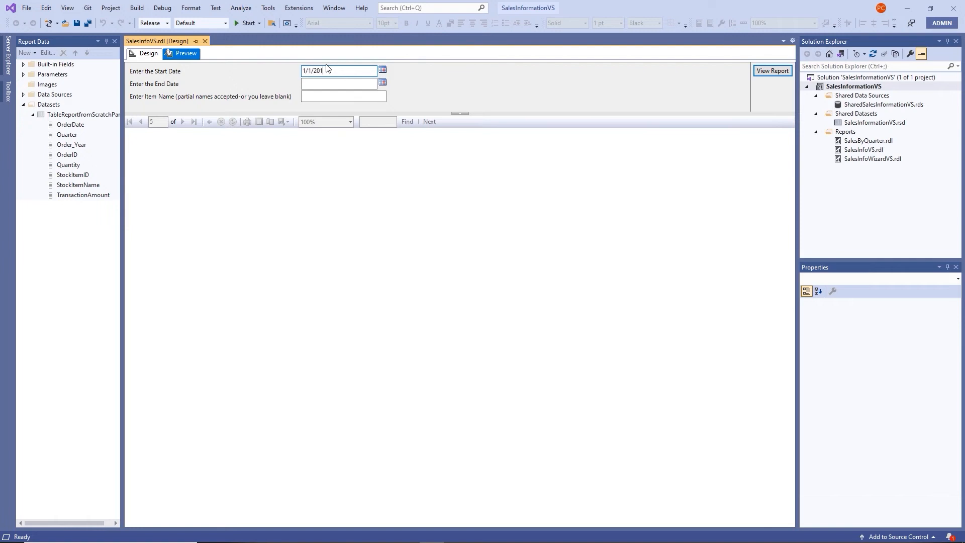
{"action": "key", "text": "Tab"}
{"action": "type", "text": "1/31/2016"}
{"action": "key", "text": "Return"}
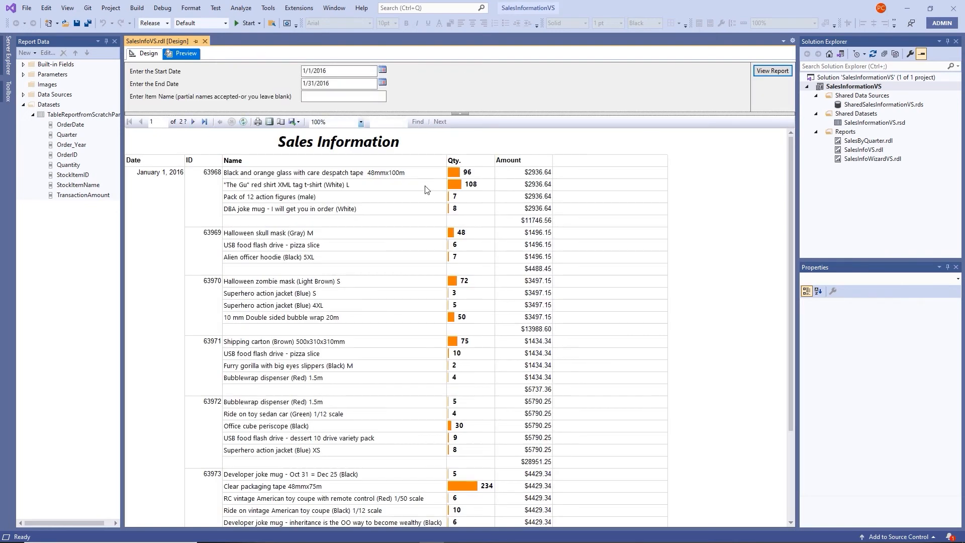
{"action": "left_click_drag", "start_coordinate": [162, 122], "coordinate": [131, 120]}
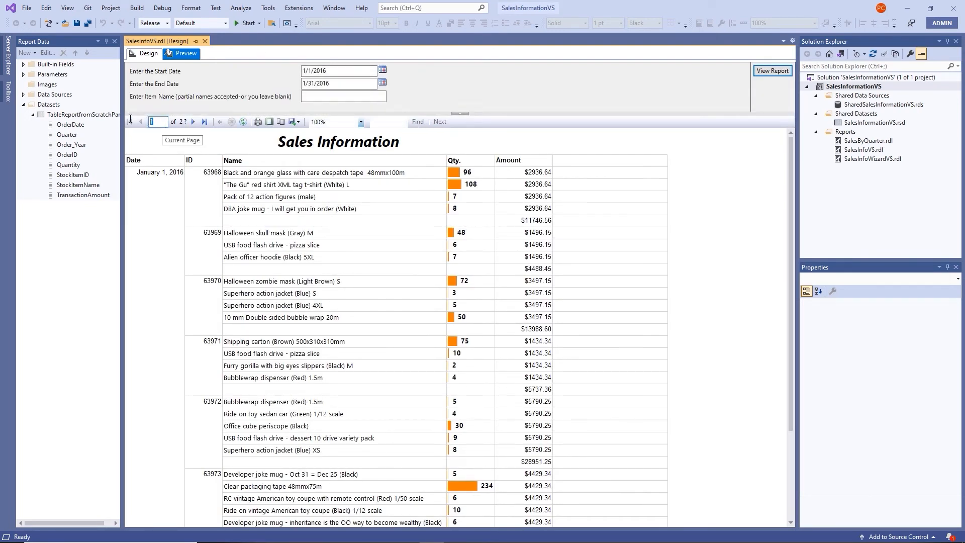
{"action": "type", "text": "5"}
{"action": "key", "text": "Return"}
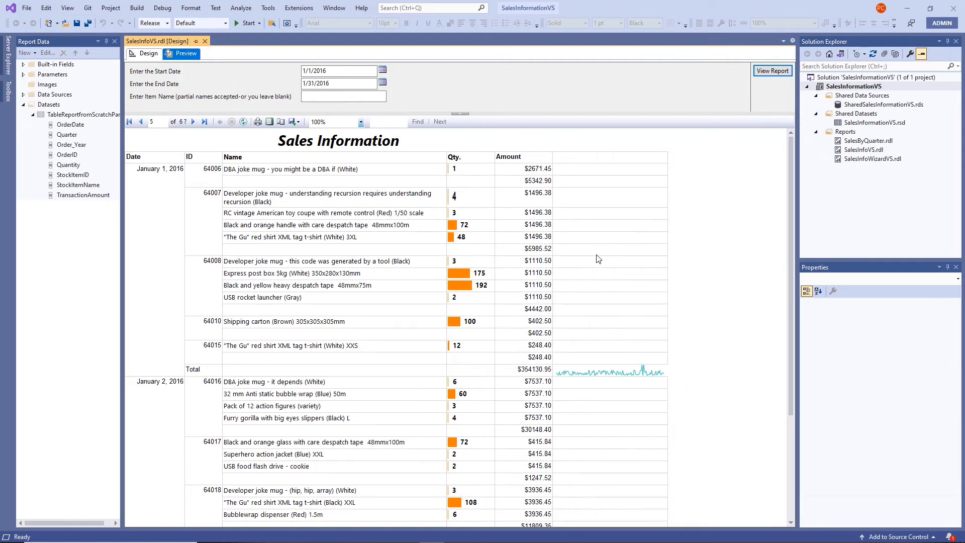
Return to the report design and save the SalesInfoVS.rdl report
{"action": "left_click", "coordinate": [150, 54]}
{"action": "left_click", "coordinate": [76, 24]}
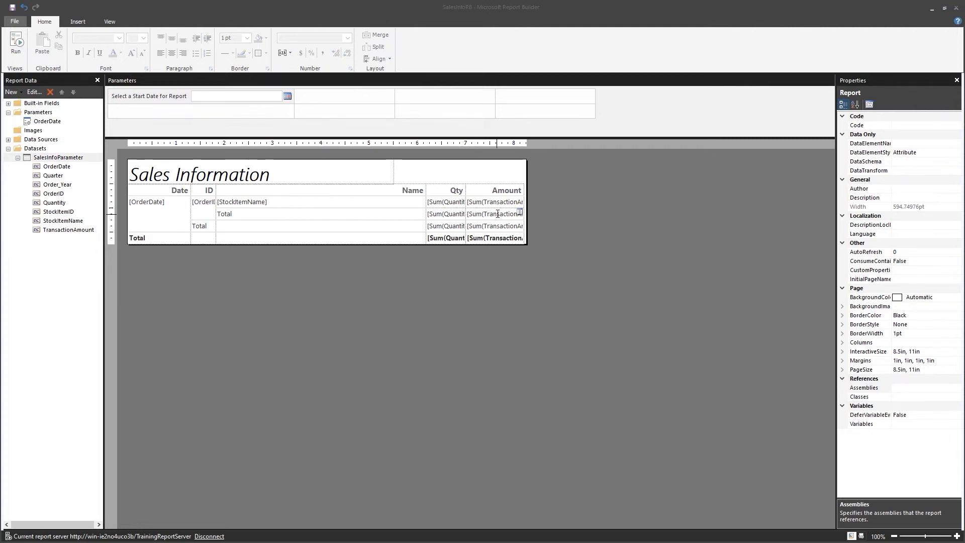
In the SalesInfoRB report in Microsoft Report Builder, insert a column to the right of the Amount column
{"action": "left_click", "coordinate": [493, 192]}
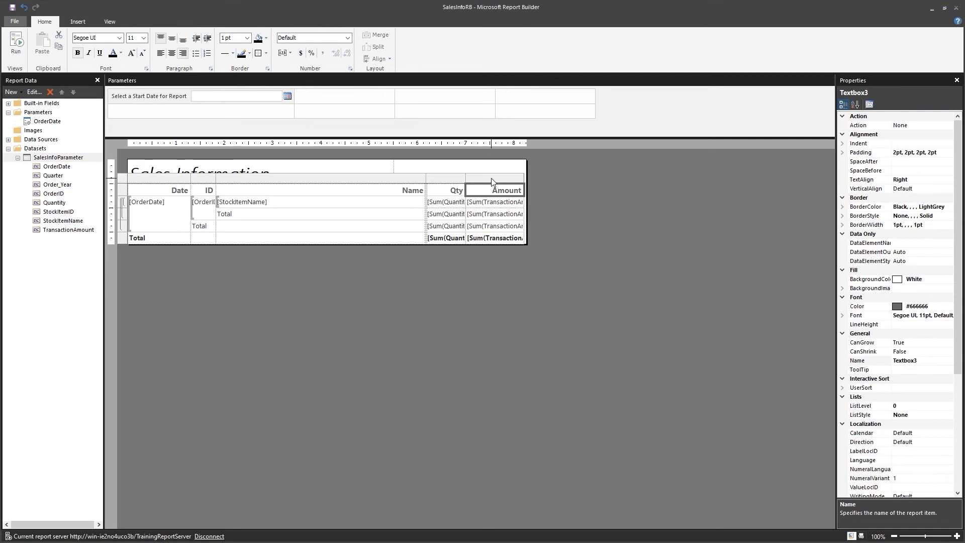
{"action": "right_click", "coordinate": [491, 179]}
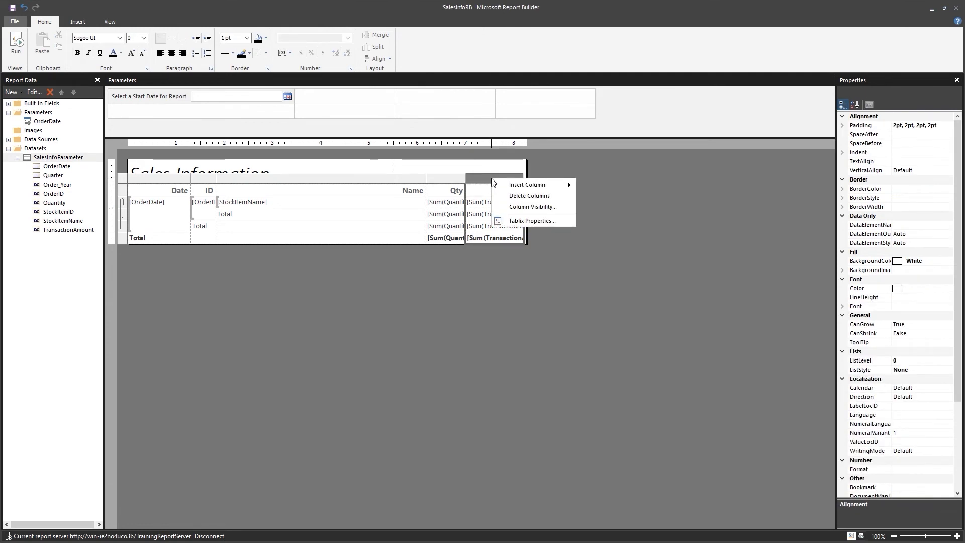
{"action": "mouse_move", "coordinate": [548, 183]}
{"action": "left_click", "coordinate": [611, 195]}
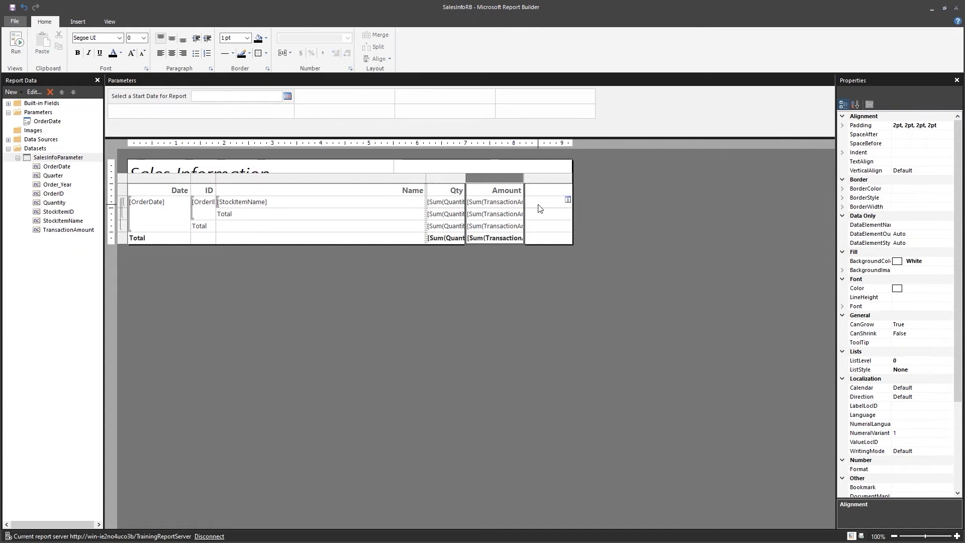
Insert a directional indicator with four colored arrows into the new column's detail row cell
{"action": "left_click", "coordinate": [539, 208]}
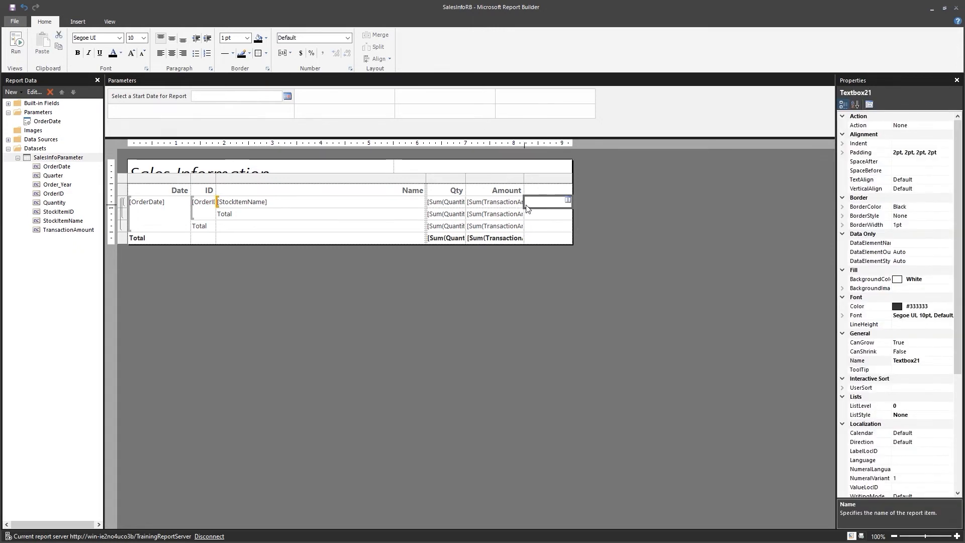
{"action": "right_click", "coordinate": [532, 208]}
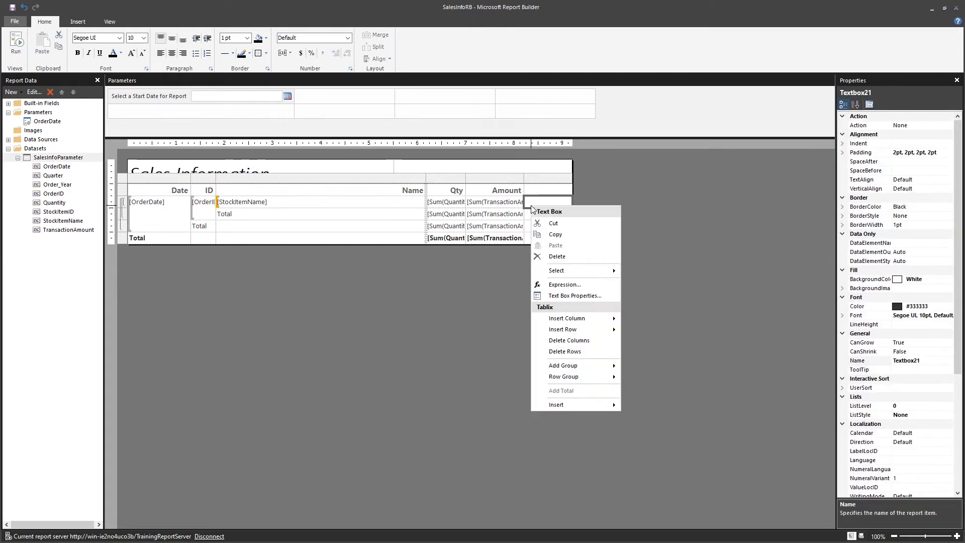
{"action": "mouse_move", "coordinate": [575, 404]}
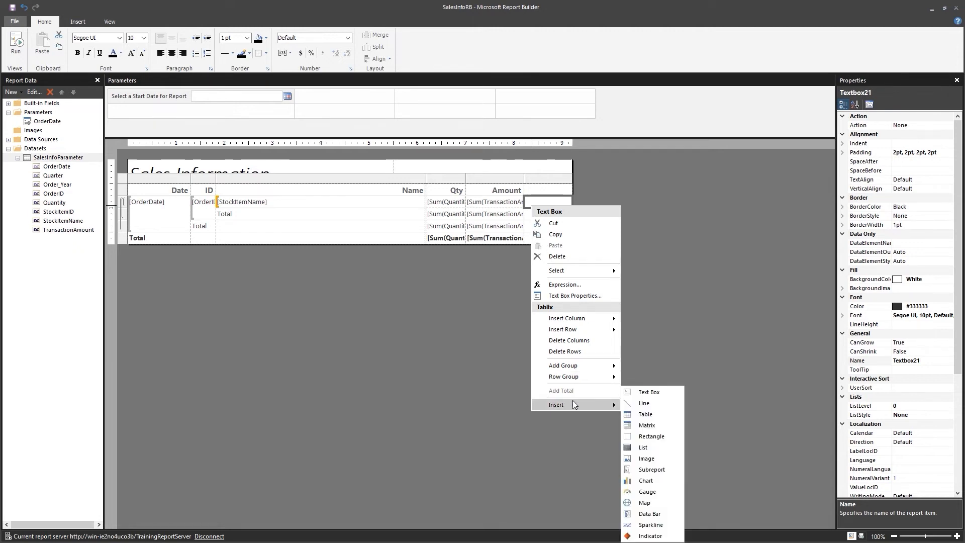
{"action": "left_click", "coordinate": [649, 536]}
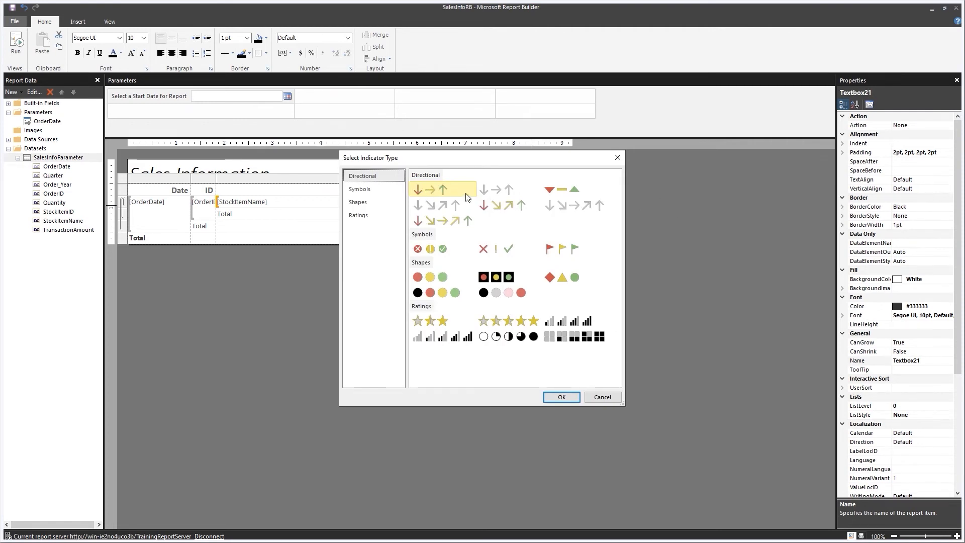
{"action": "left_click", "coordinate": [510, 213]}
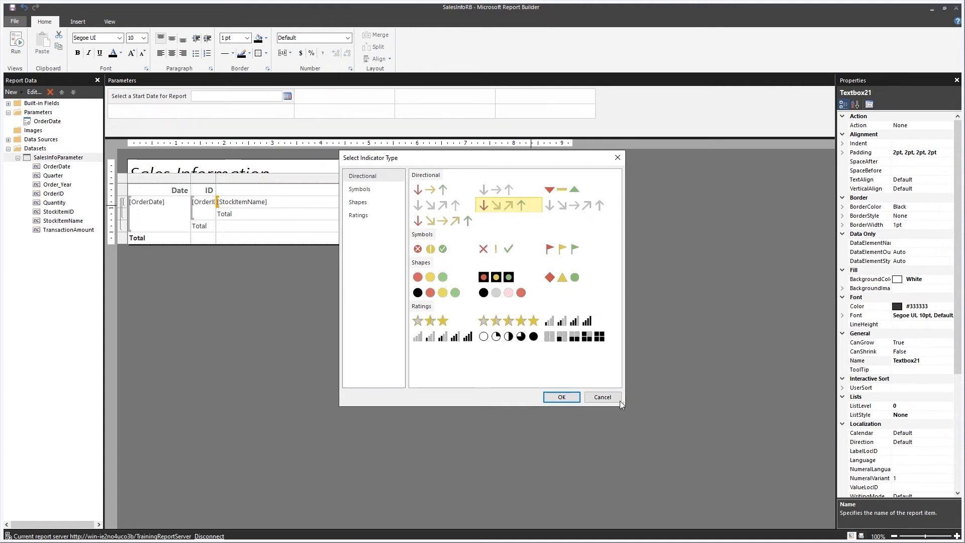
{"action": "left_click", "coordinate": [571, 396]}
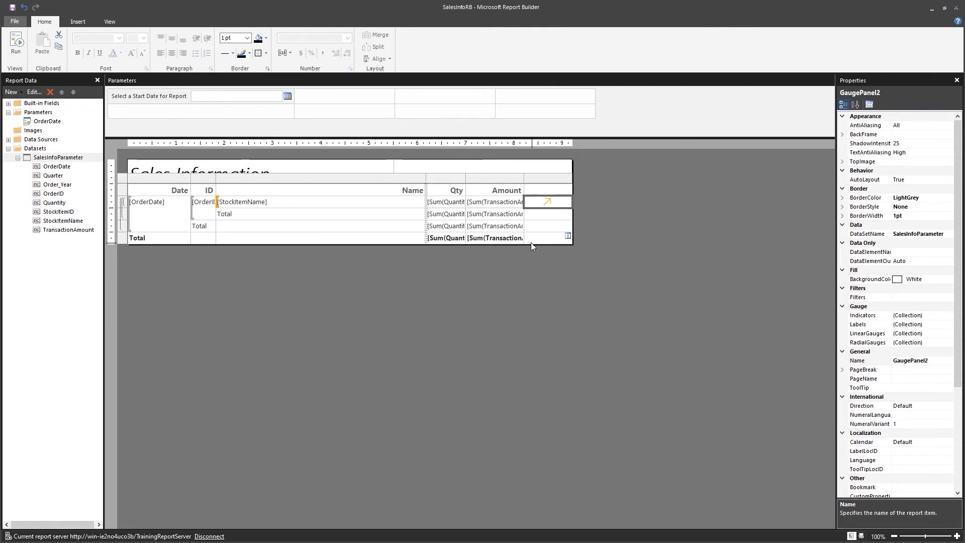
Assign the TransactionAmount field as the value of the arrow indicator
{"action": "left_click", "coordinate": [548, 207]}
{"action": "left_click", "coordinate": [579, 211]}
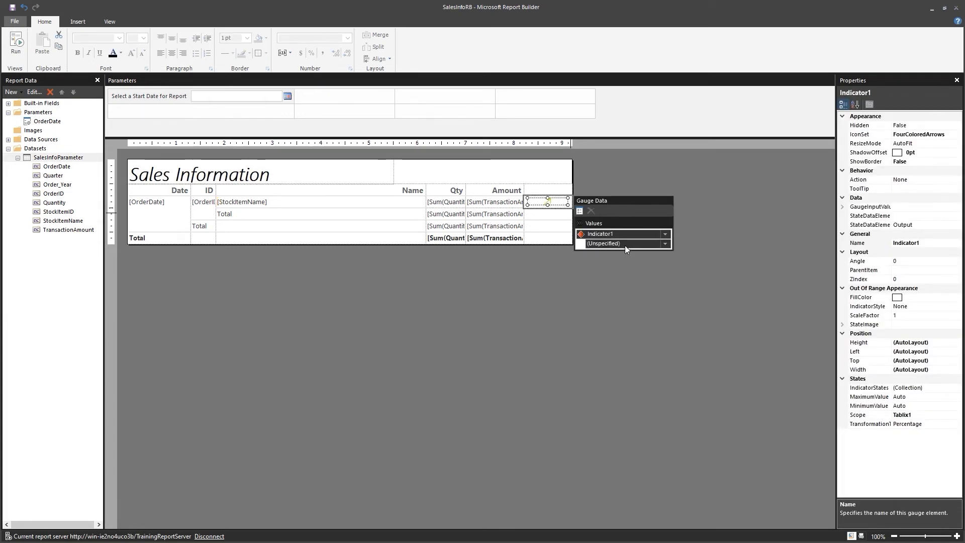
{"action": "left_click", "coordinate": [664, 243]}
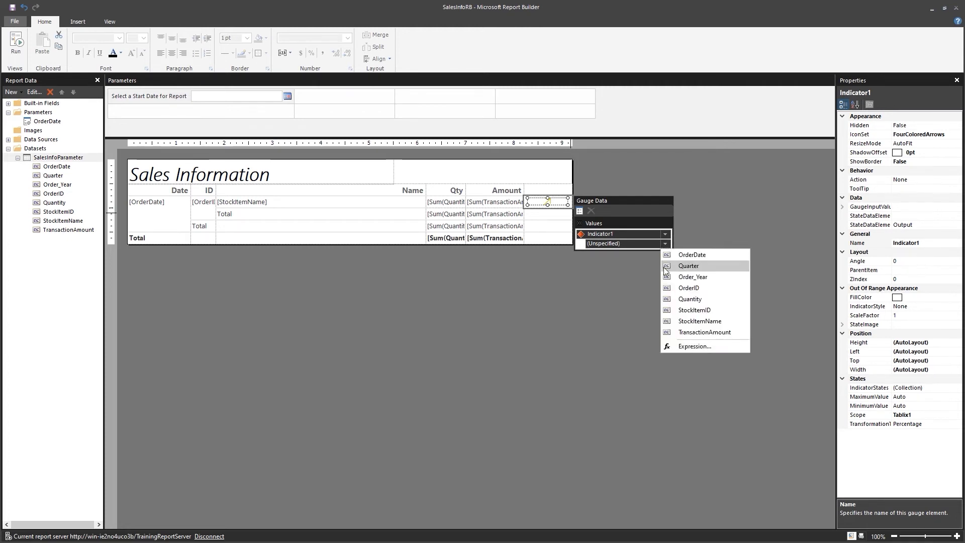
{"action": "left_click", "coordinate": [695, 333]}
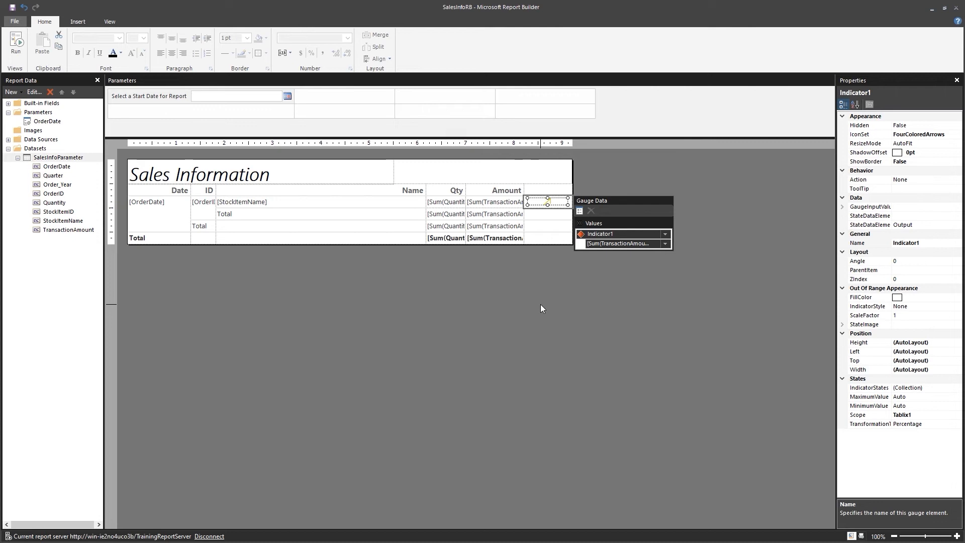
{"action": "left_click", "coordinate": [549, 250]}
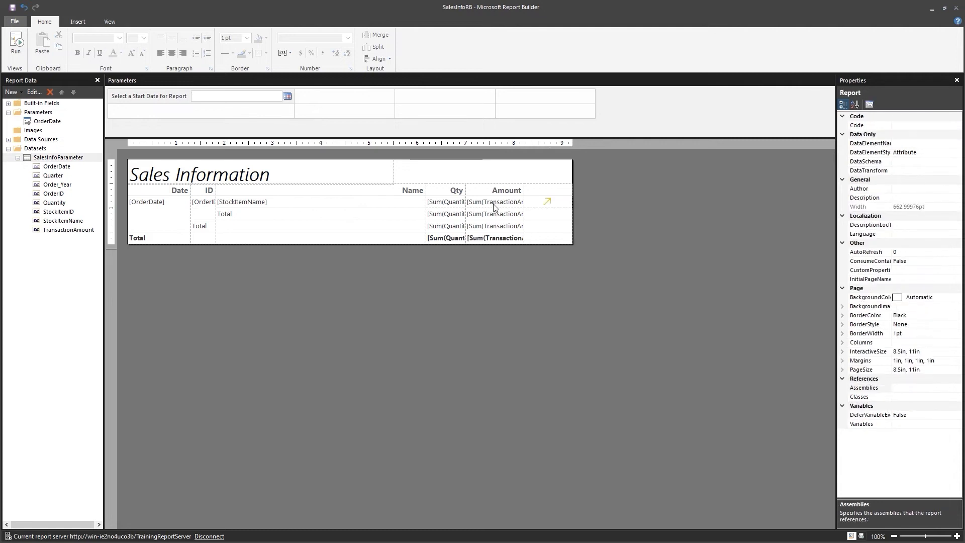
Run the report with the start date 1/1/2016 to examine the indicator arrows, and return to the design
{"action": "left_click", "coordinate": [19, 53]}
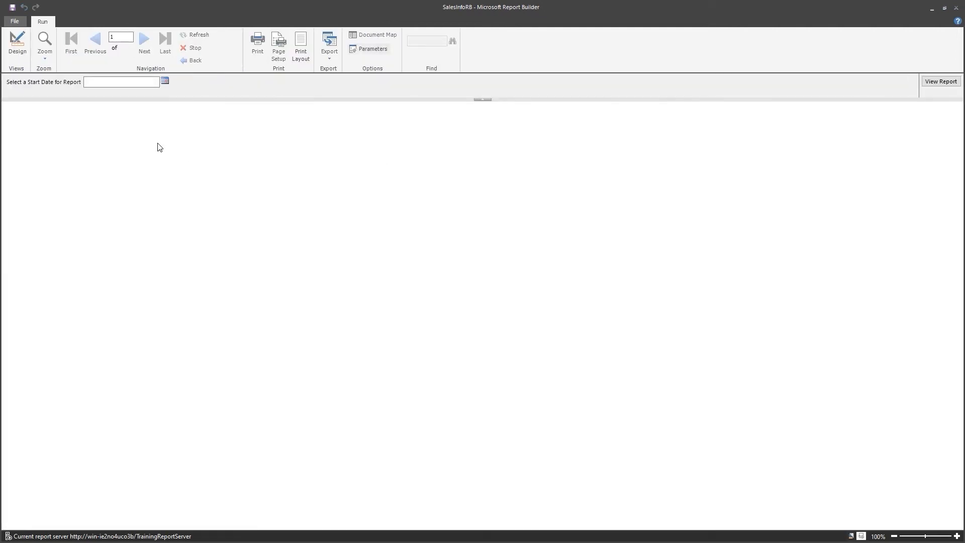
{"action": "left_click", "coordinate": [102, 83]}
{"action": "key", "text": "Return"}
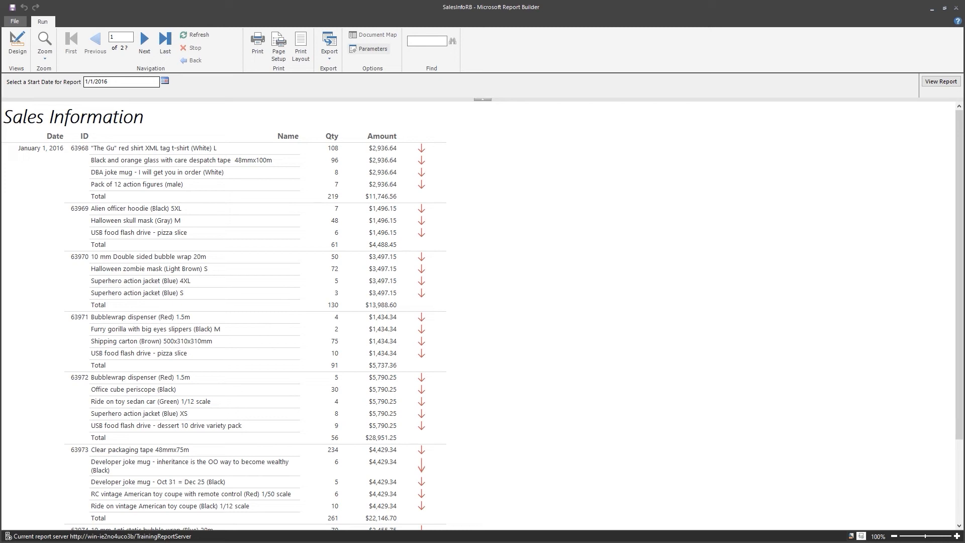
{"action": "left_click", "coordinate": [15, 55]}
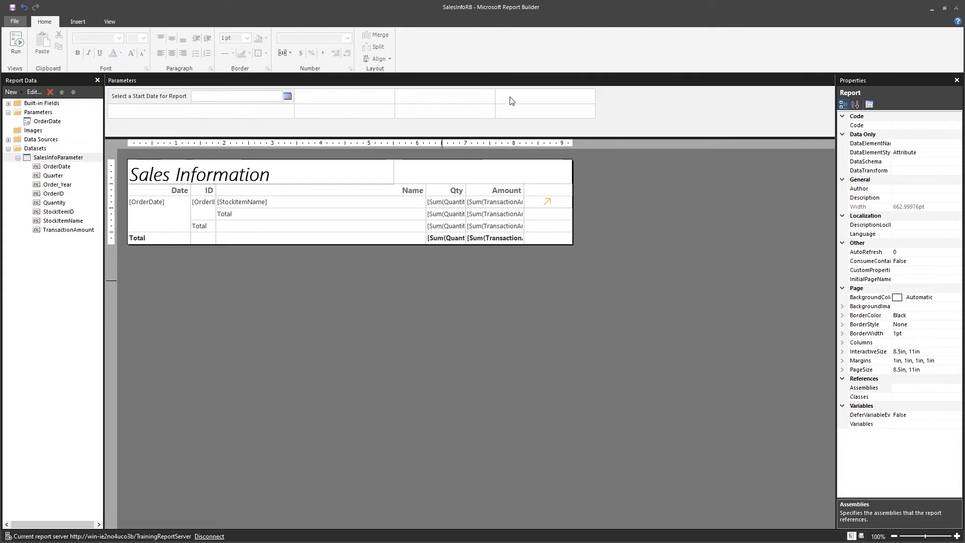
Set the states measurement unit to Numeric in the arrow indicator's value and state properties
{"action": "right_click", "coordinate": [548, 203]}
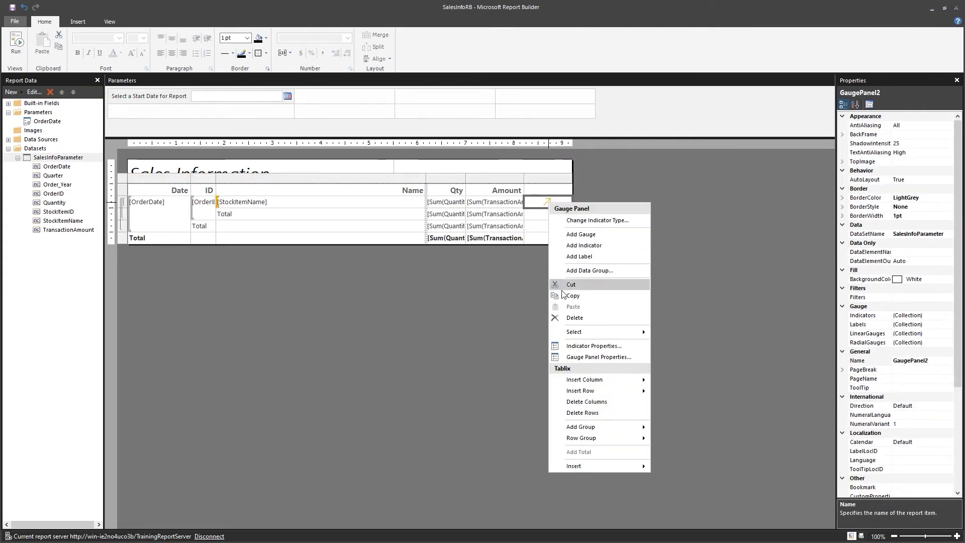
{"action": "left_click", "coordinate": [561, 347]}
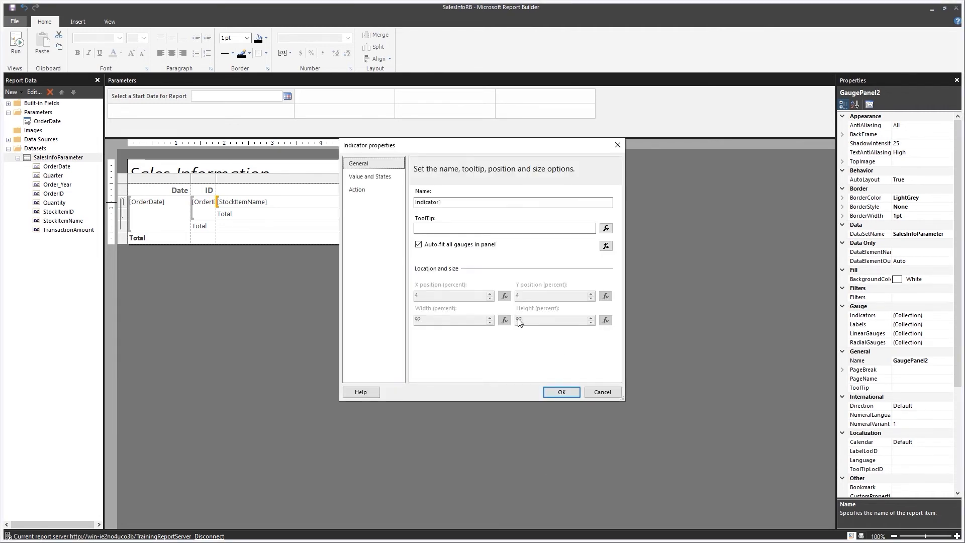
{"action": "left_click", "coordinate": [367, 179]}
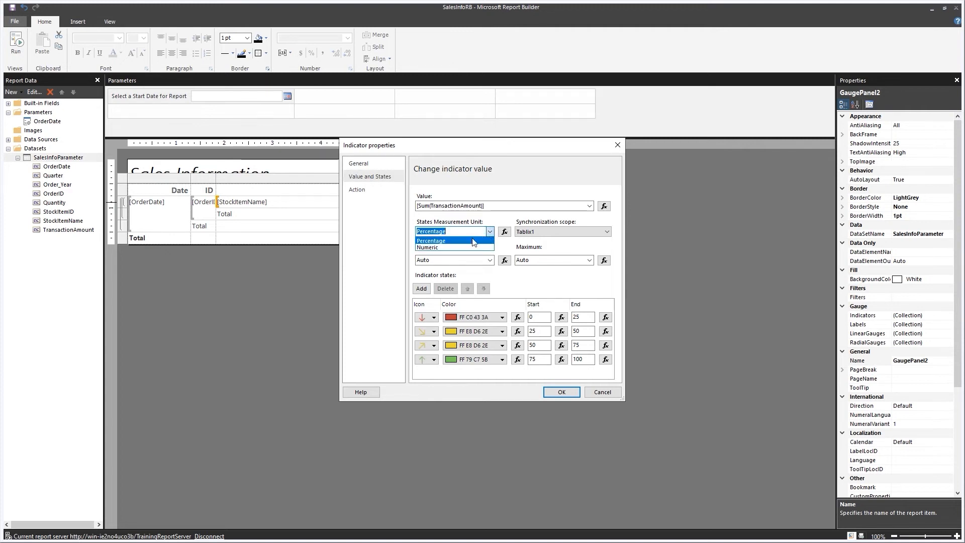
{"action": "left_click", "coordinate": [445, 247]}
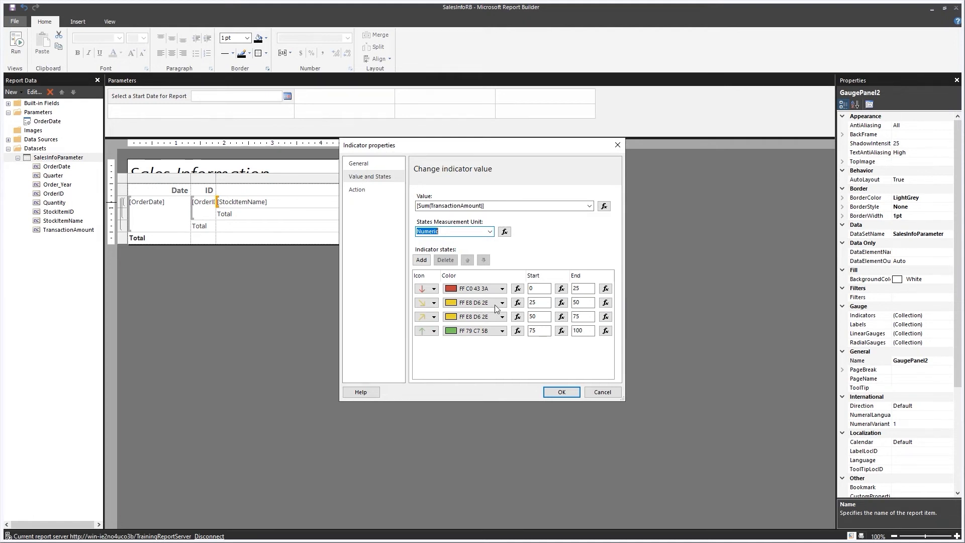
Set the end of the red down-arrow state to 5000 and the start of the second state to 5001
{"action": "left_click", "coordinate": [579, 289]}
{"action": "left_click", "coordinate": [579, 288]}
{"action": "type", "text": "5000"}
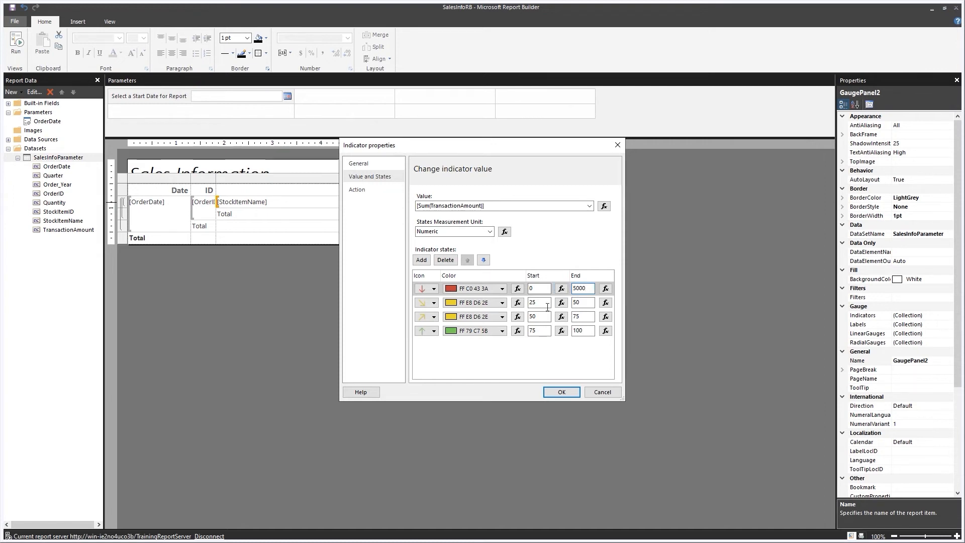
{"action": "left_click", "coordinate": [533, 302]}
{"action": "double_click", "coordinate": [532, 302]}
{"action": "type", "text": "500"}
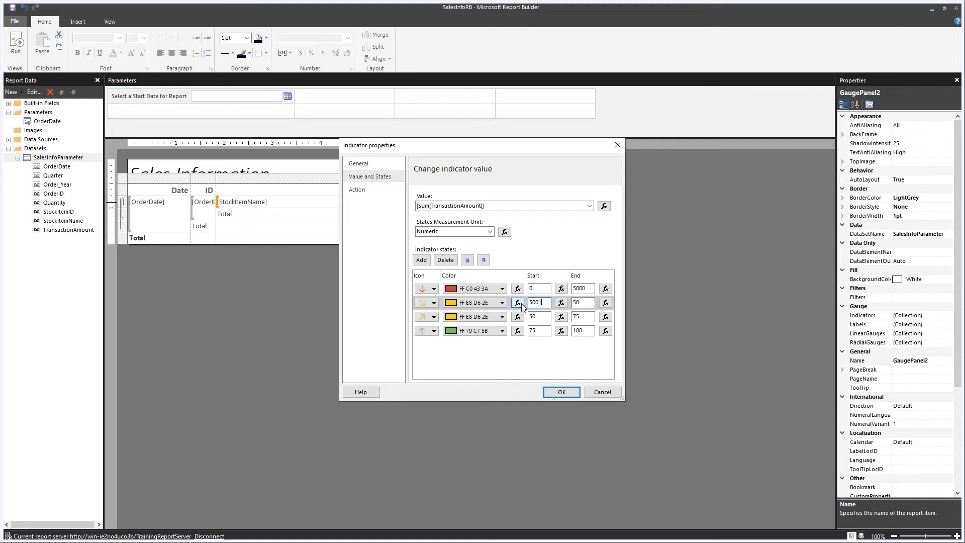
Complete the second arrow state's numeric range as 5001 to 10000
{"action": "type", "text": "1"}
{"action": "left_click", "coordinate": [578, 303]}
{"action": "double_click", "coordinate": [577, 303]}
{"action": "type", "text": "1000"}
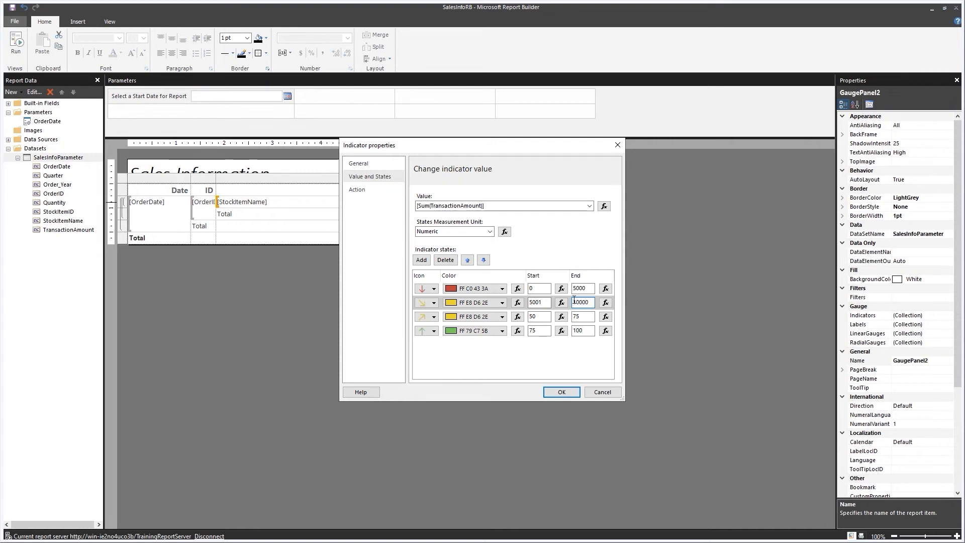
{"action": "type", "text": "0"}
Set the third arrow state's range from 10001 to 15000
{"action": "double_click", "coordinate": [536, 317]}
{"action": "type", "text": "10"}
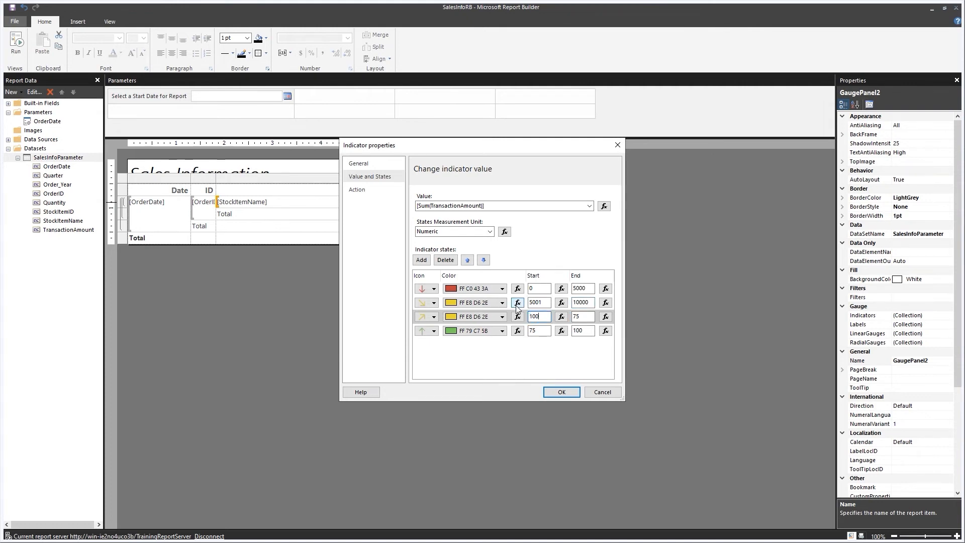
{"action": "double_click", "coordinate": [574, 316]}
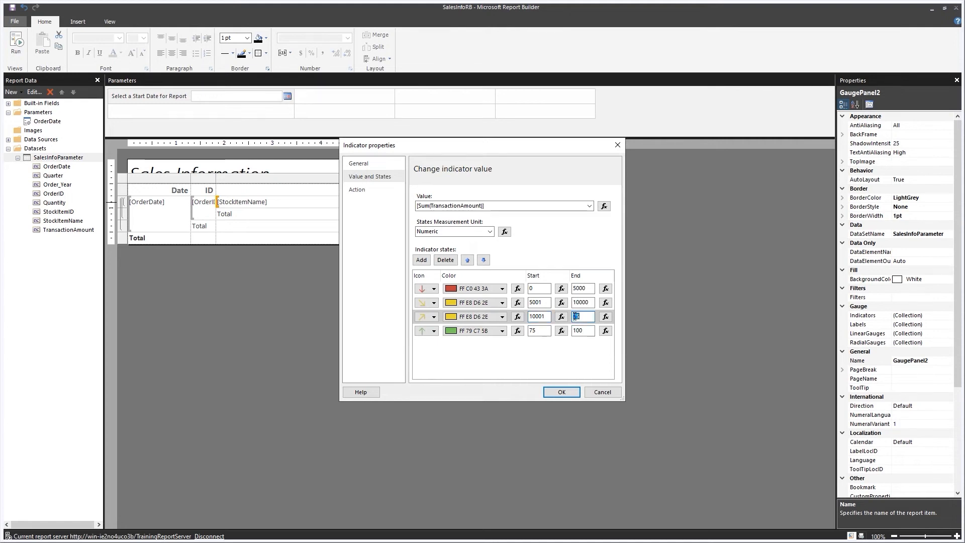
{"action": "type", "text": "15000"}
Set the green up-arrow state's range from 15001 to 50000000 and apply the indicator properties
{"action": "double_click", "coordinate": [540, 330]}
{"action": "type", "text": "15"}
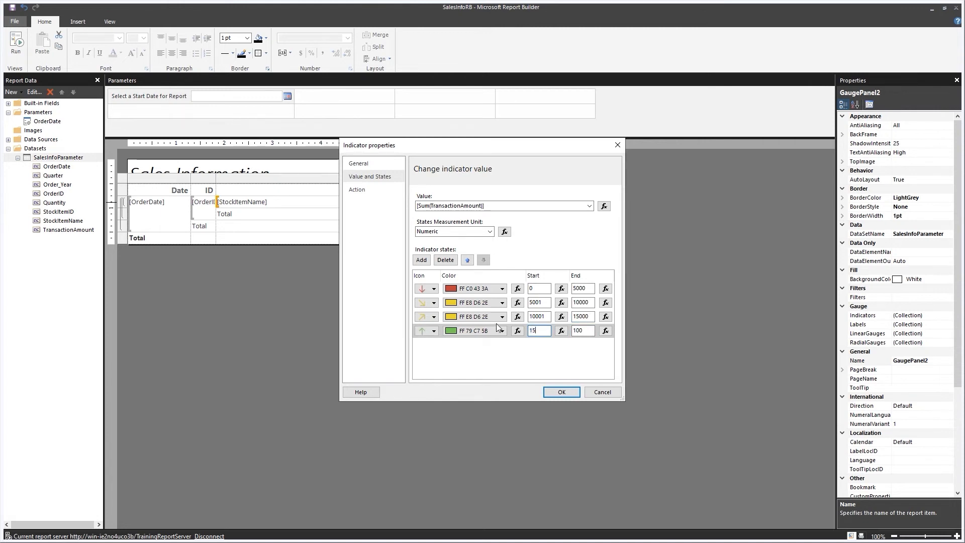
{"action": "type", "text": "001"}
{"action": "left_click", "coordinate": [578, 331]}
{"action": "double_click", "coordinate": [578, 331]}
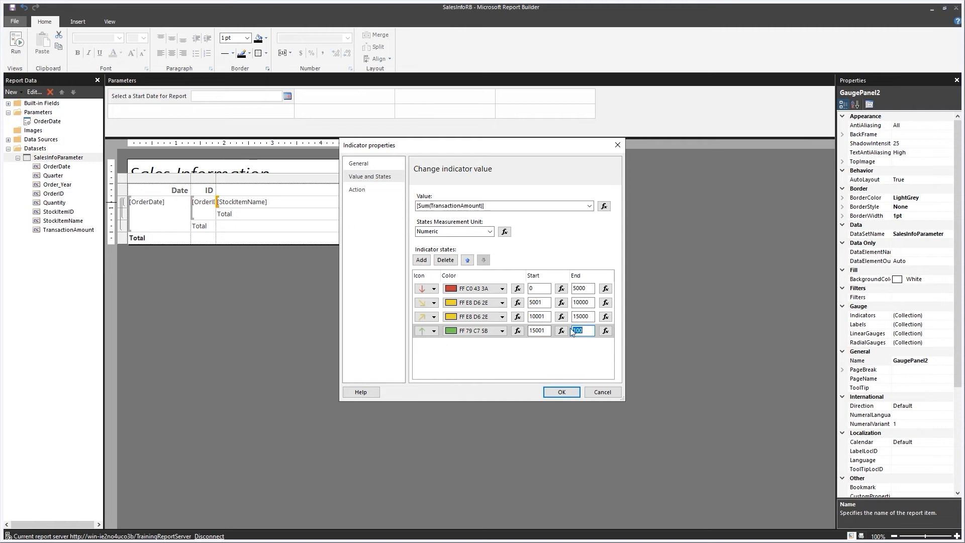
{"action": "type", "text": "5"}
{"action": "type", "text": "000"}
{"action": "type", "text": "0000"}
{"action": "left_click", "coordinate": [562, 393]}
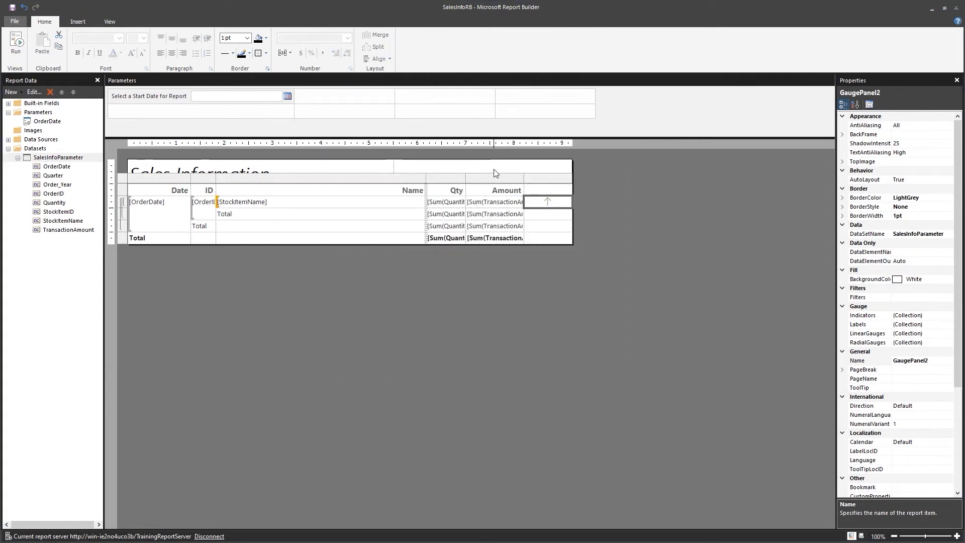
Run the report with the start date 1/1/2016 to examine the arrows under the numeric ranges, and return to the design
{"action": "left_click", "coordinate": [22, 57]}
{"action": "left_click", "coordinate": [116, 80]}
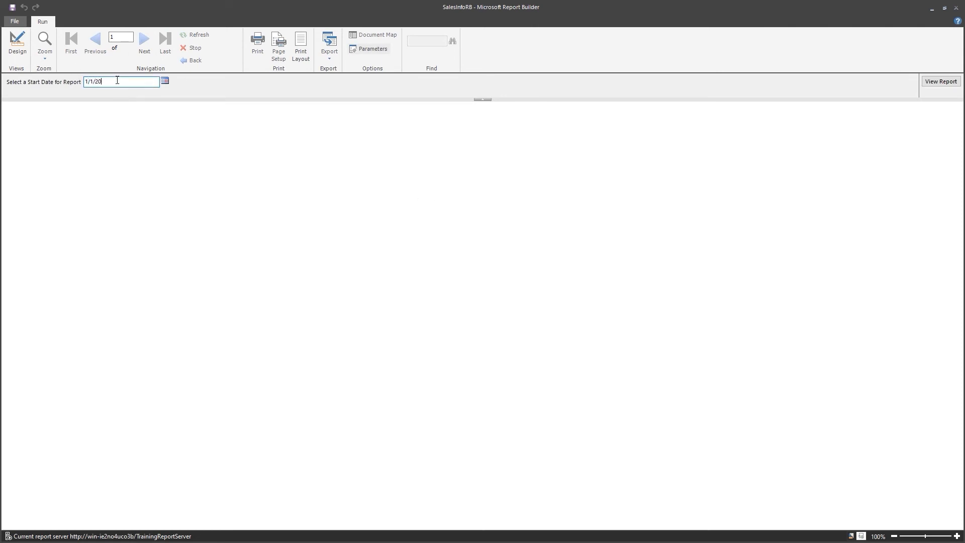
{"action": "key", "text": "Return"}
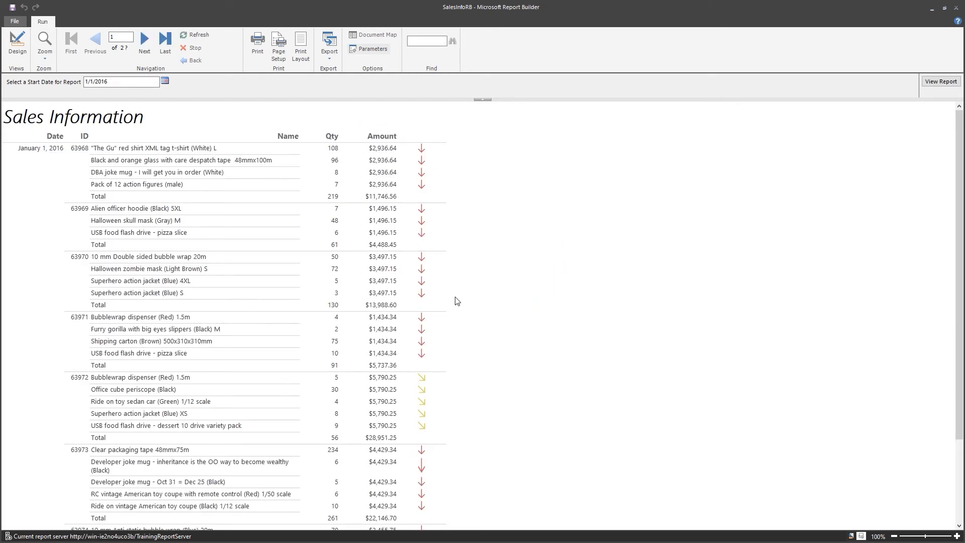
{"action": "scroll", "coordinate": [453, 318], "scroll_direction": "down", "scroll_amount": 1}
{"action": "scroll", "coordinate": [454, 318], "scroll_direction": "down", "scroll_amount": 2}
{"action": "scroll", "coordinate": [453, 318], "scroll_direction": "down", "scroll_amount": 2}
{"action": "scroll", "coordinate": [454, 319], "scroll_direction": "down", "scroll_amount": 20}
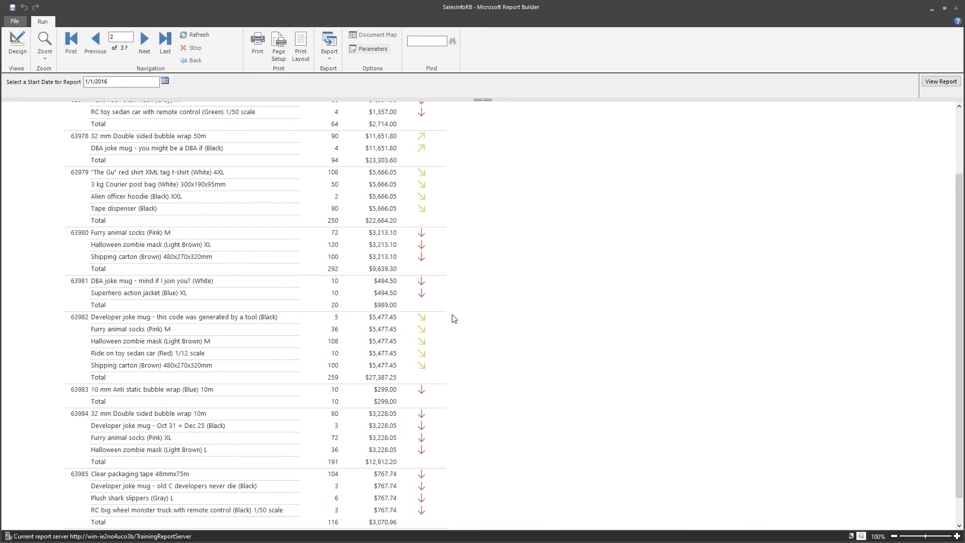
{"action": "scroll", "coordinate": [453, 318], "scroll_direction": "down", "scroll_amount": 5}
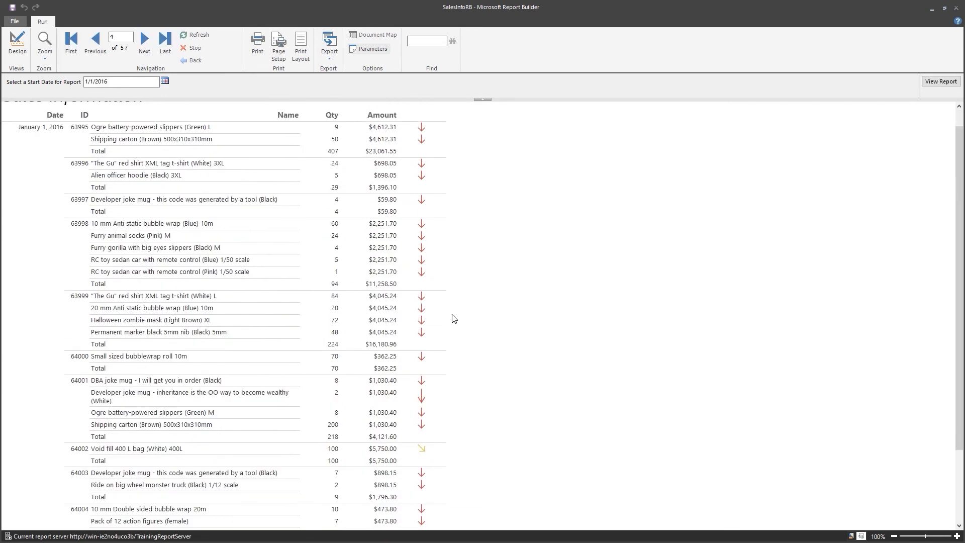
{"action": "scroll", "coordinate": [454, 318], "scroll_direction": "up", "scroll_amount": 10}
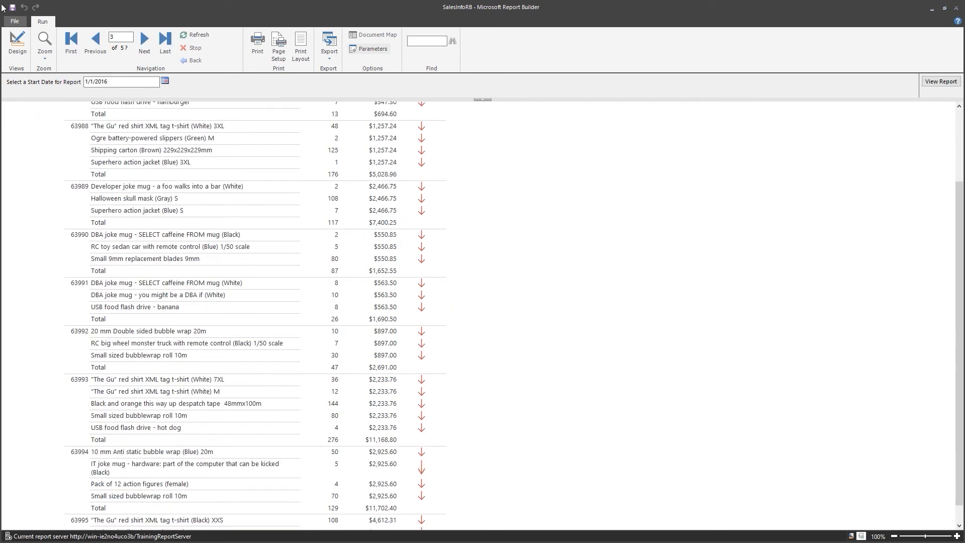
{"action": "left_click", "coordinate": [16, 47]}
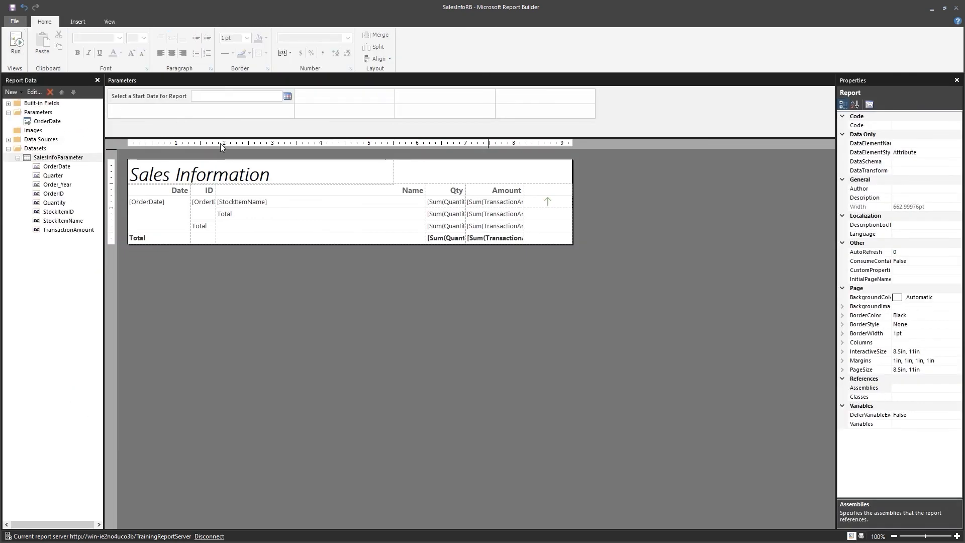
Save the report and insert a new table column to the right of the Qty column
{"action": "left_click", "coordinate": [12, 7]}
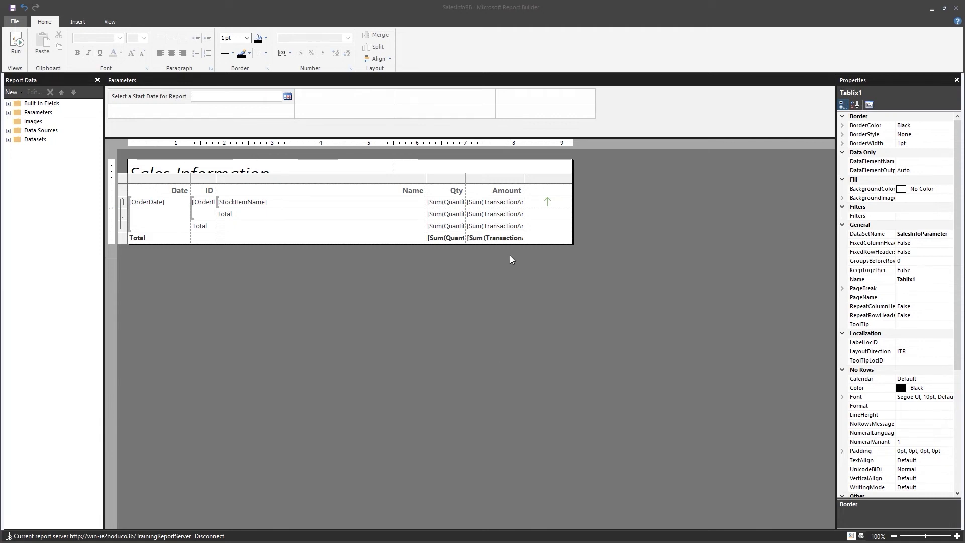
{"action": "right_click", "coordinate": [447, 180]}
{"action": "mouse_move", "coordinate": [475, 187]}
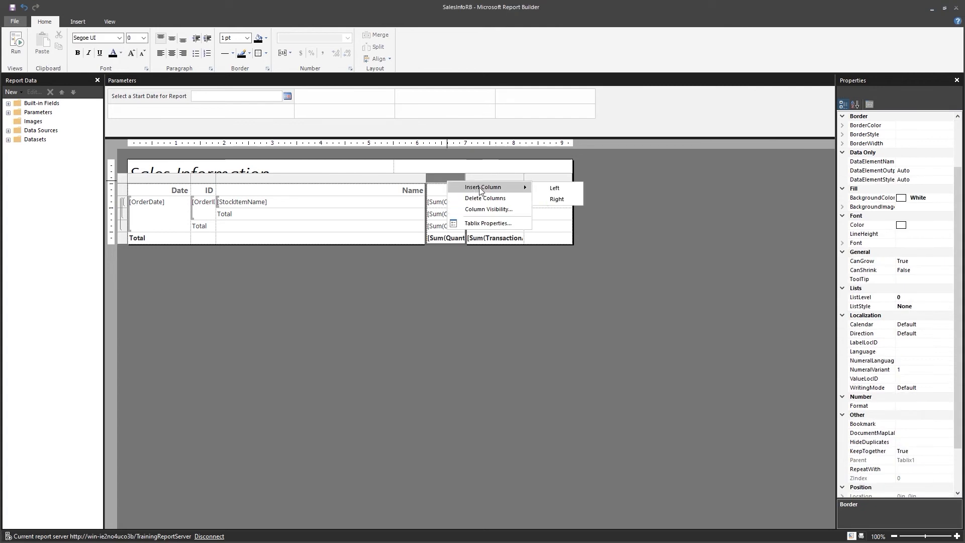
{"action": "left_click", "coordinate": [557, 199]}
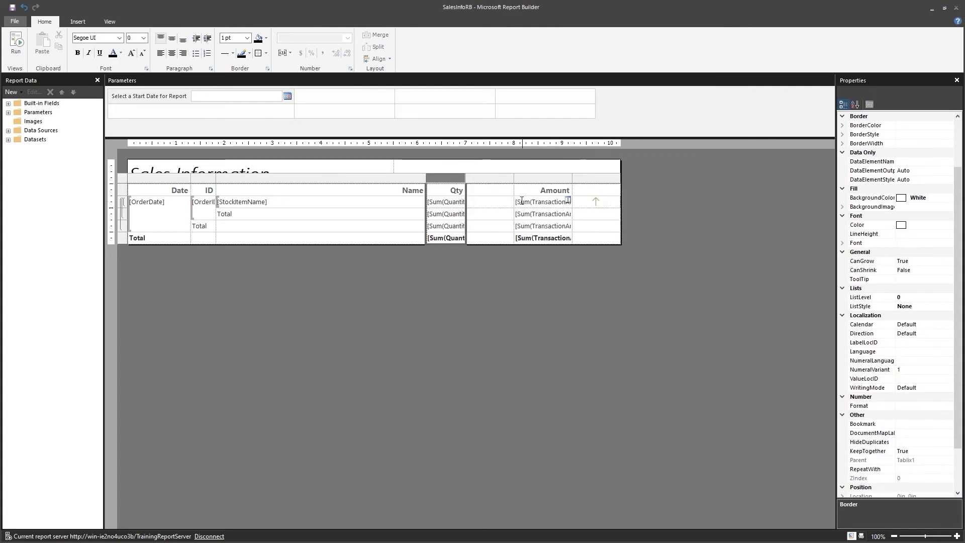
Insert a Bullet Graph gauge in the new column's detail cell, on the StockItemName row
{"action": "right_click", "coordinate": [489, 207]}
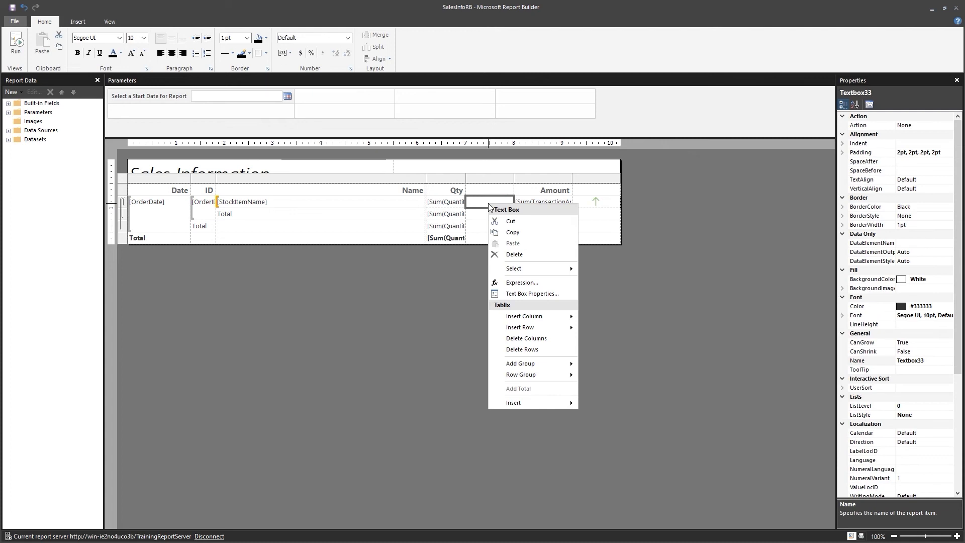
{"action": "mouse_move", "coordinate": [538, 405]}
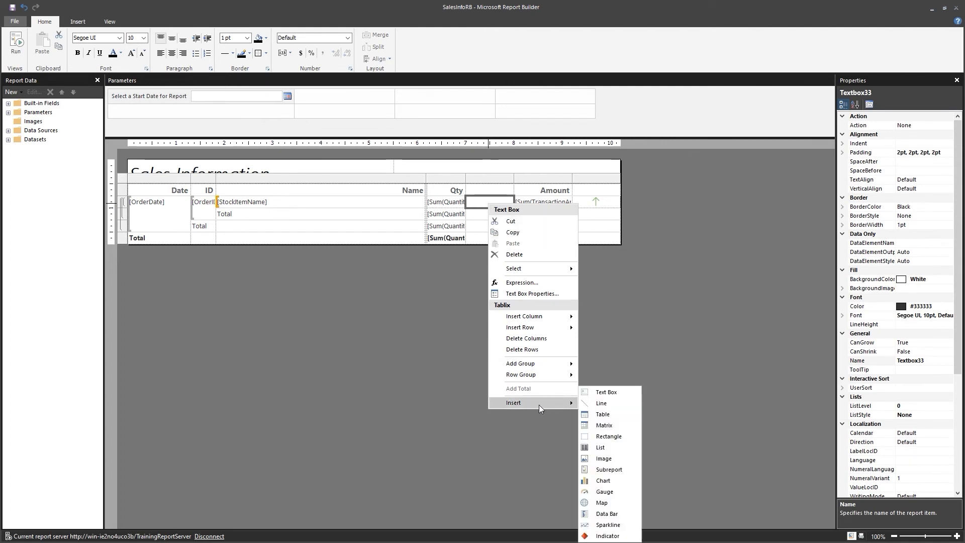
{"action": "left_click", "coordinate": [604, 491]}
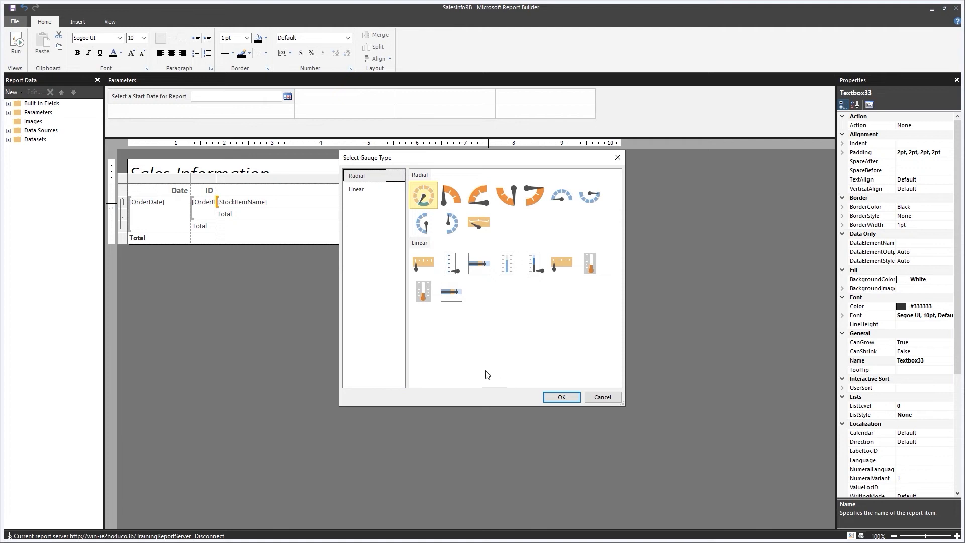
{"action": "left_click", "coordinate": [454, 294]}
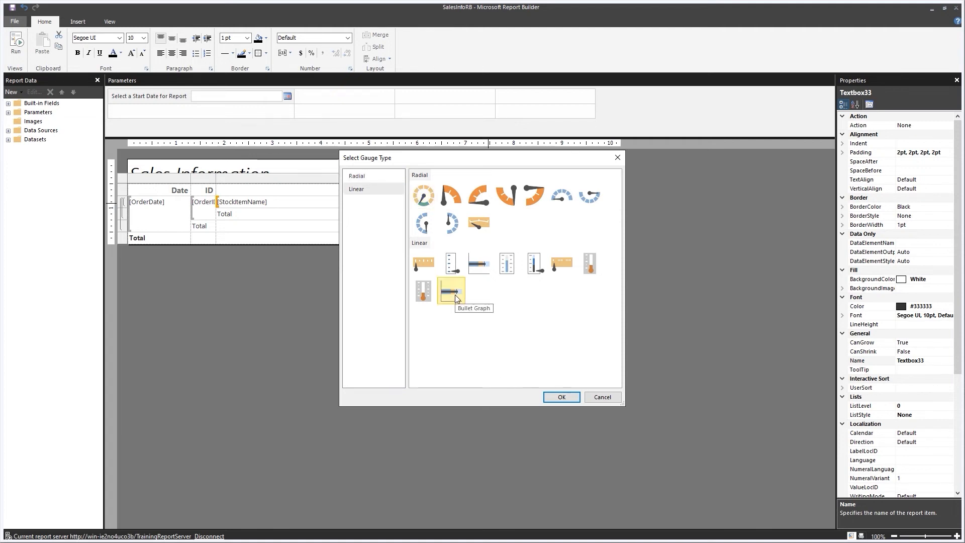
{"action": "double_click", "coordinate": [457, 298]}
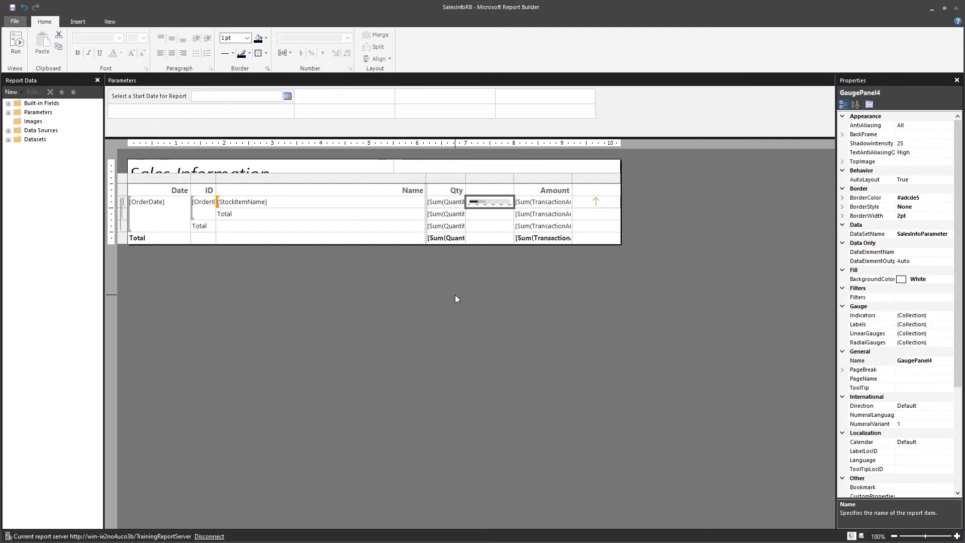
Assign the Quantity field as the value of both LinearPointer1 and LinearPointer2 of the bullet graph
{"action": "left_click", "coordinate": [494, 205]}
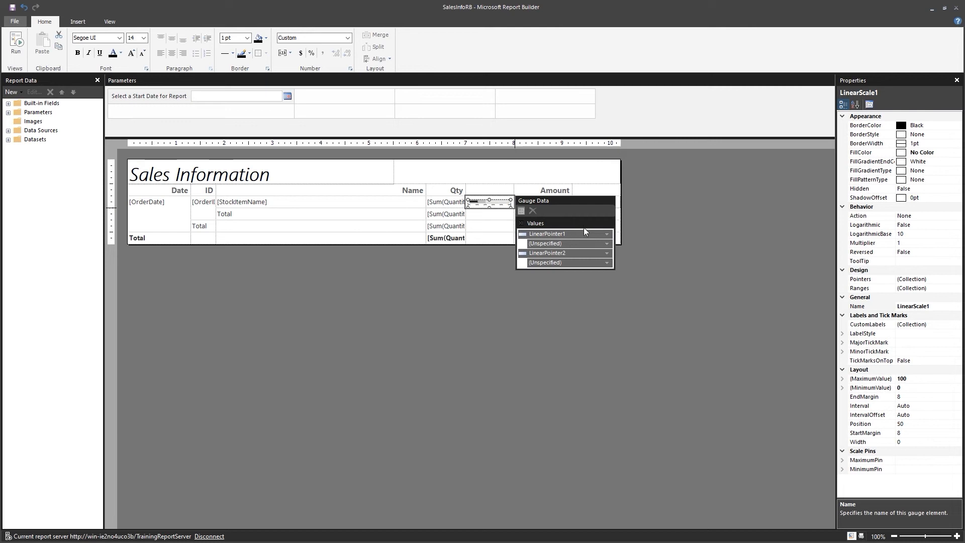
{"action": "left_click", "coordinate": [607, 244]}
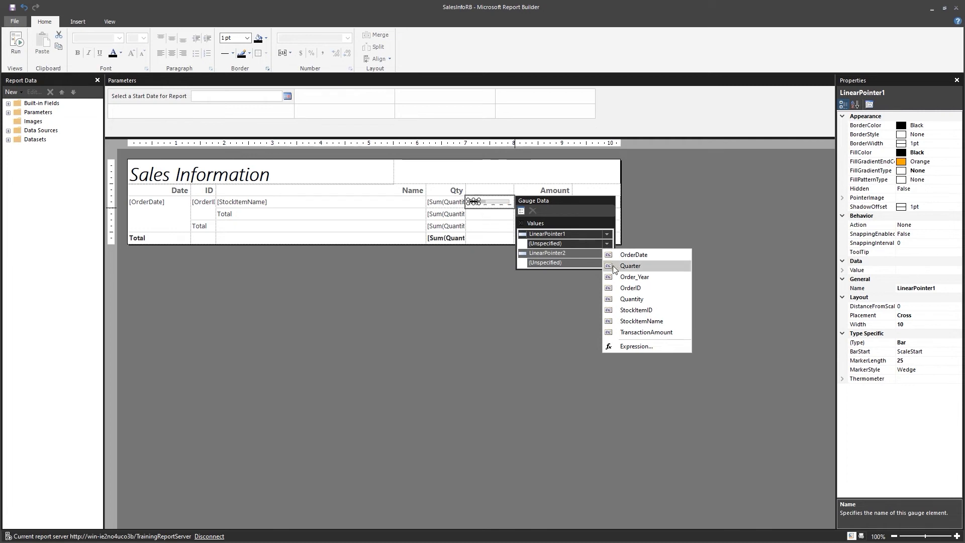
{"action": "left_click", "coordinate": [625, 300]}
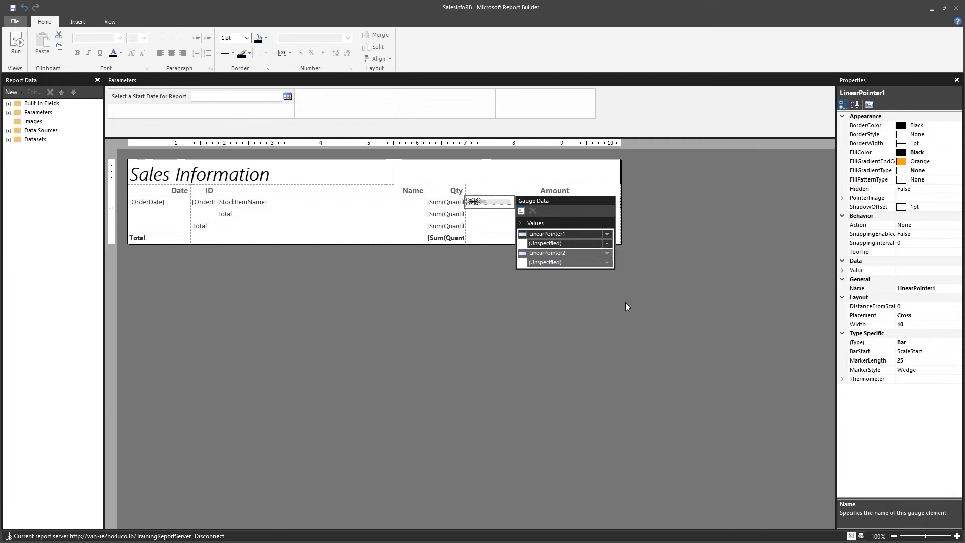
{"action": "left_click", "coordinate": [602, 263]}
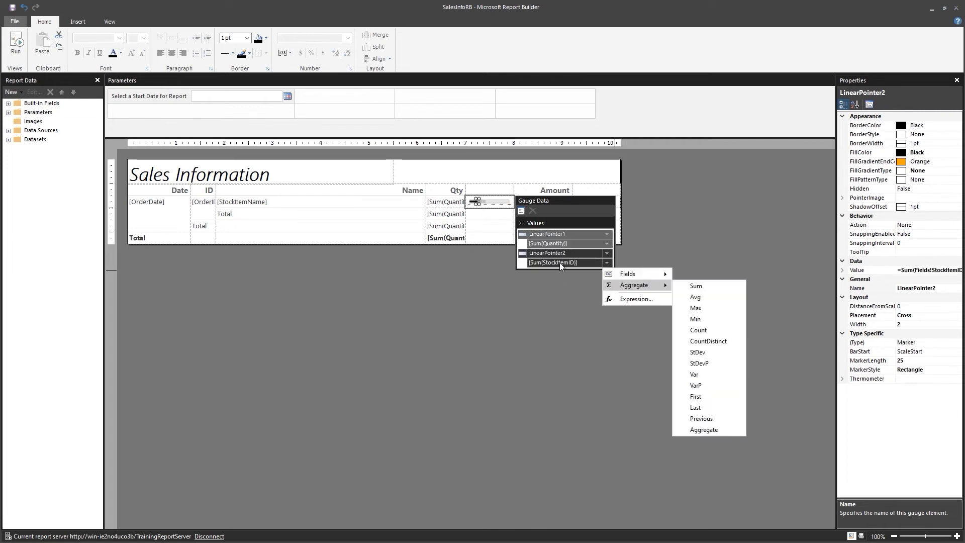
{"action": "left_click", "coordinate": [607, 263]}
{"action": "left_click", "coordinate": [607, 262]}
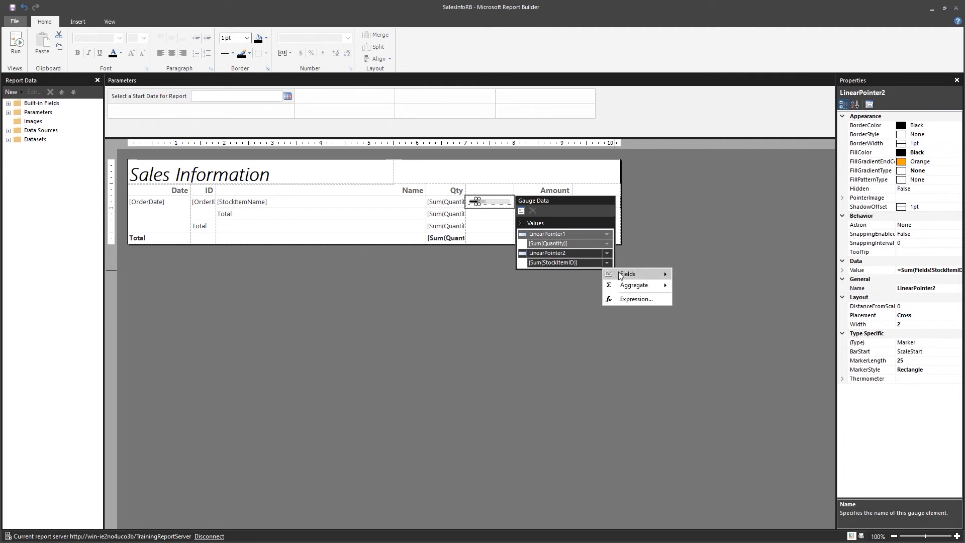
{"action": "mouse_move", "coordinate": [656, 273]}
{"action": "left_click", "coordinate": [688, 322]}
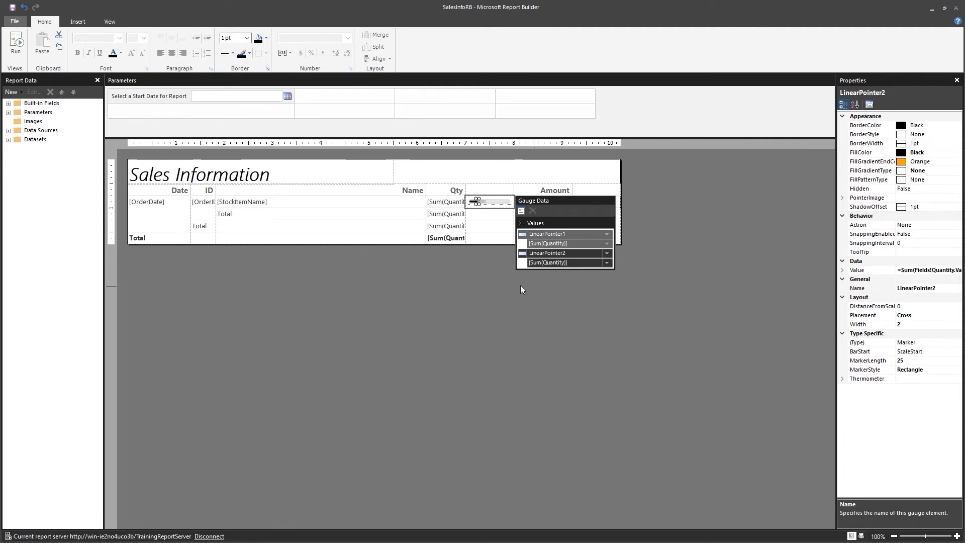
Set the bullet graph scale's maximum to 400 and its number format category to Default
{"action": "right_click", "coordinate": [488, 206]}
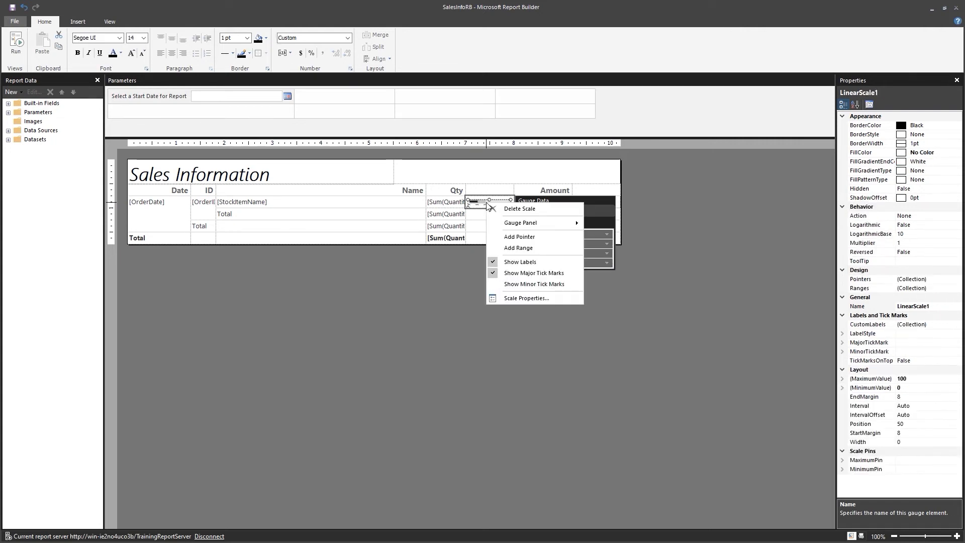
{"action": "left_click", "coordinate": [520, 301]}
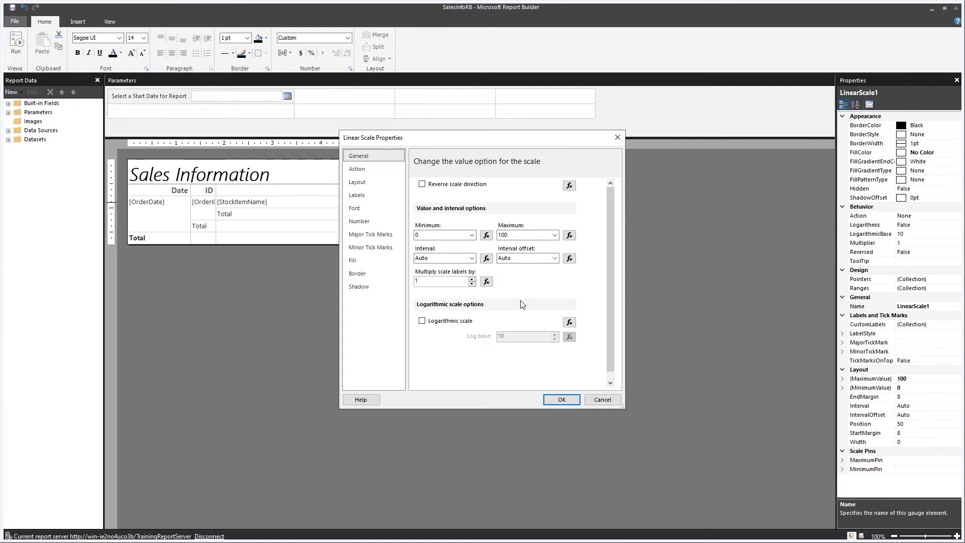
{"action": "left_click", "coordinate": [519, 234]}
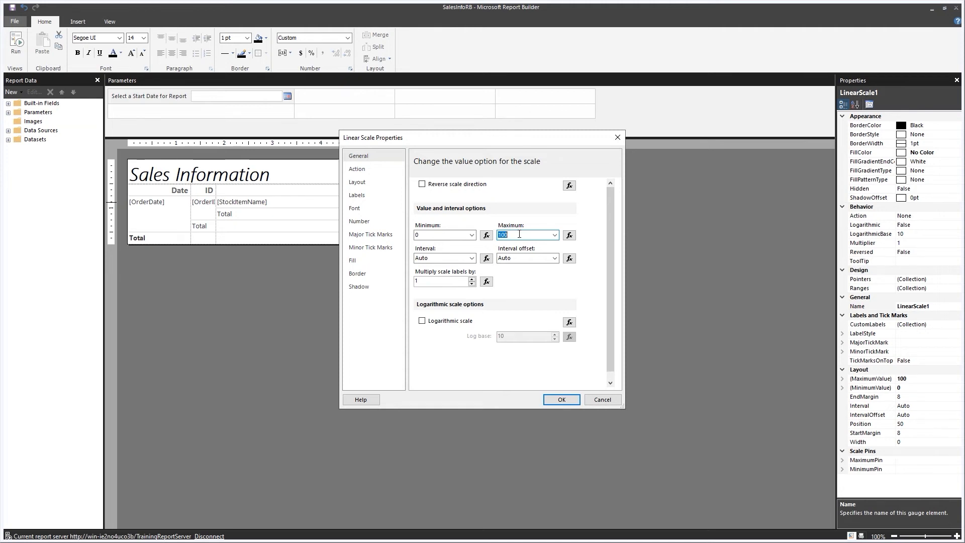
{"action": "type", "text": "4"}
{"action": "left_click", "coordinate": [366, 224]}
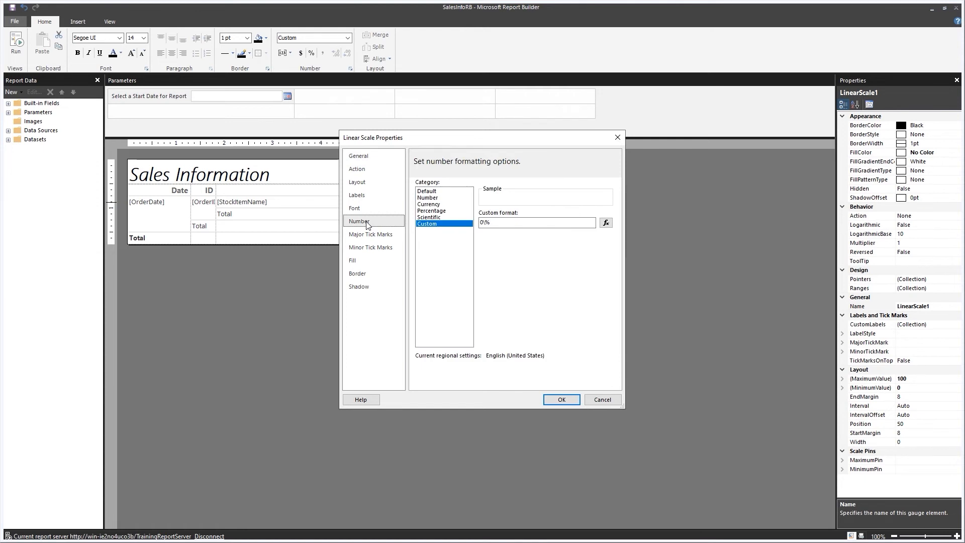
{"action": "left_click", "coordinate": [437, 192]}
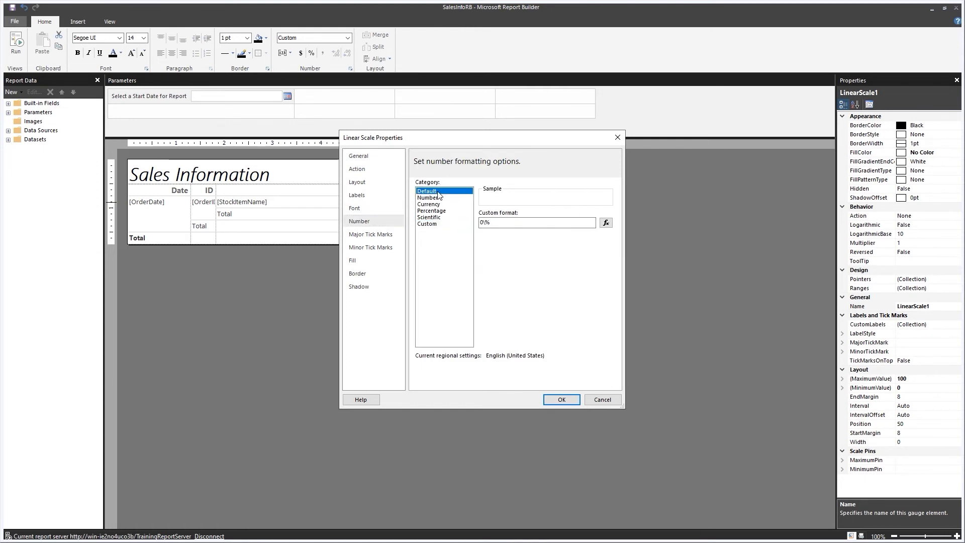
{"action": "left_click", "coordinate": [568, 399]}
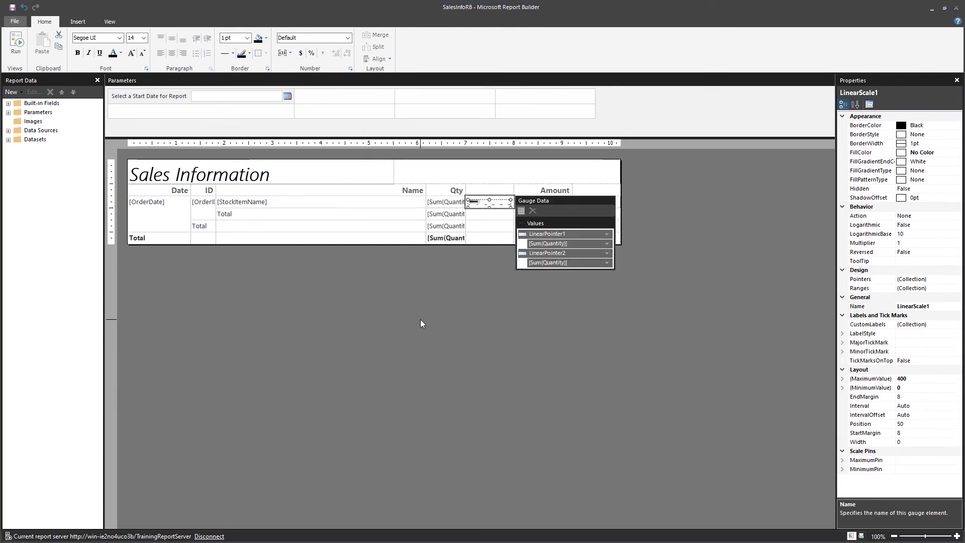
{"action": "key", "text": "Escape"}
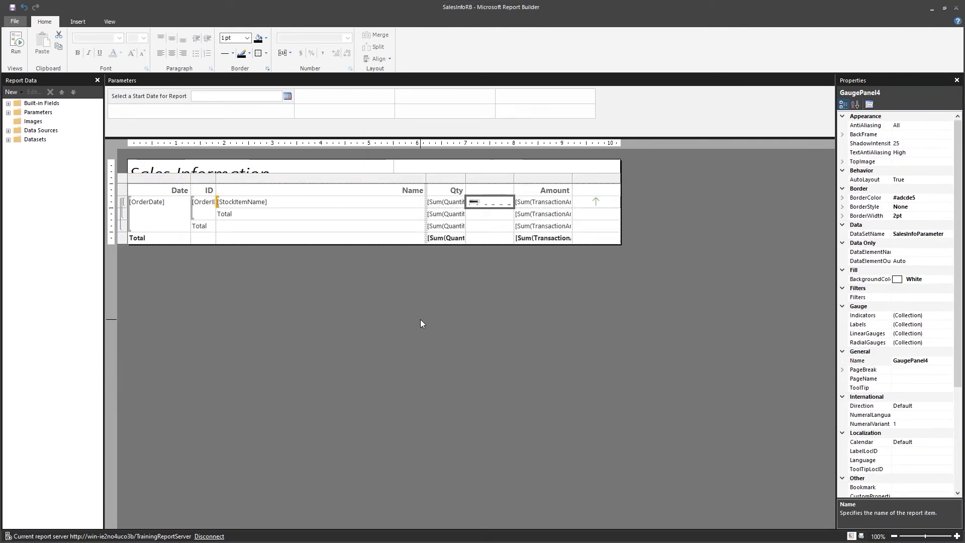
Enter "Qty Gauge" as the header of the bullet graph column
{"action": "left_click", "coordinate": [481, 191]}
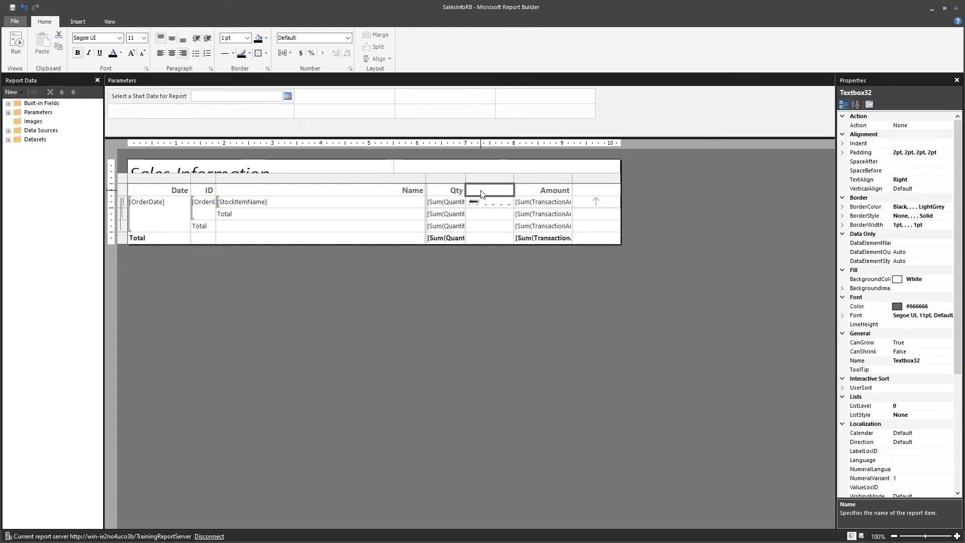
{"action": "left_click", "coordinate": [481, 192]}
{"action": "type", "text": "Qty"}
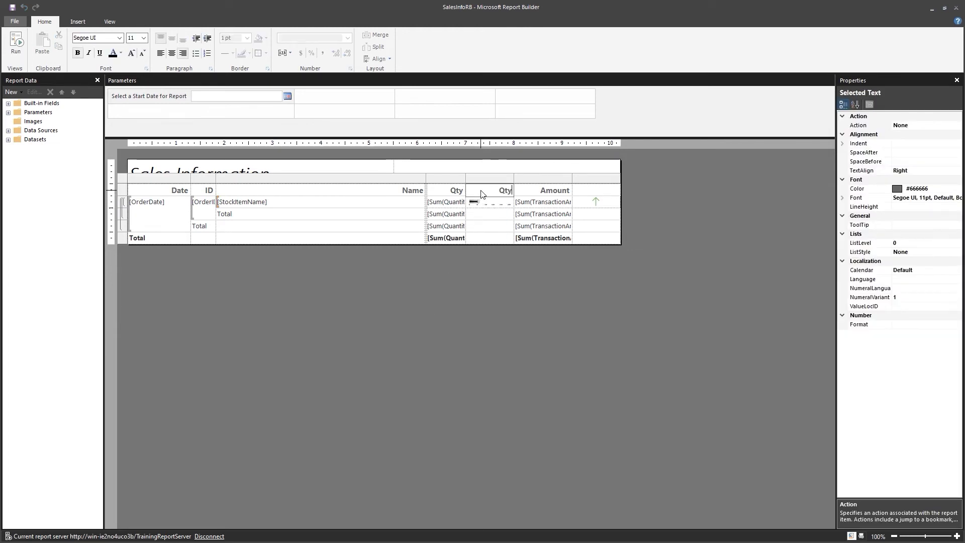
{"action": "type", "text": " Gauge"}
{"action": "left_click", "coordinate": [429, 316]}
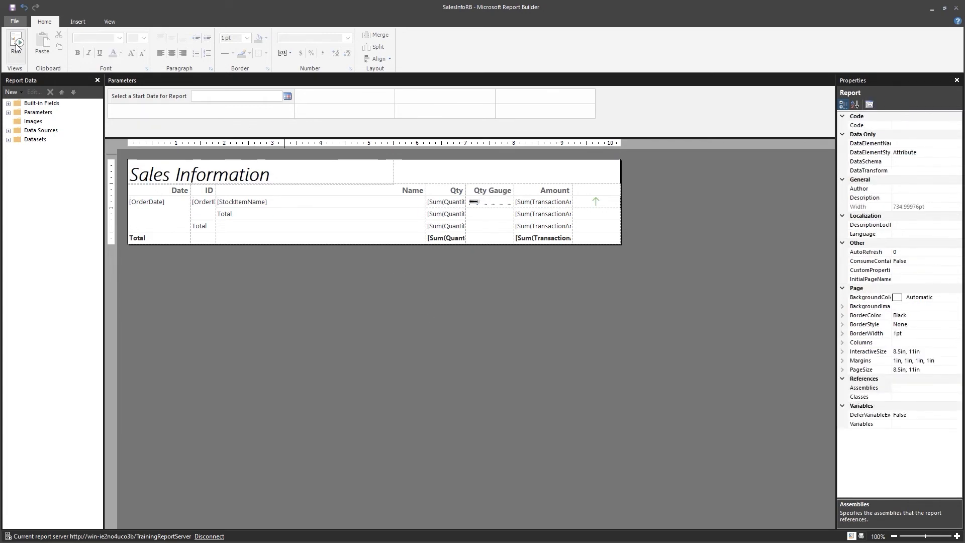
Run the report with a start date of 1/1/2016 to check the quantity gauges, and return to the design view
{"action": "left_click", "coordinate": [16, 47]}
{"action": "left_click", "coordinate": [97, 82]}
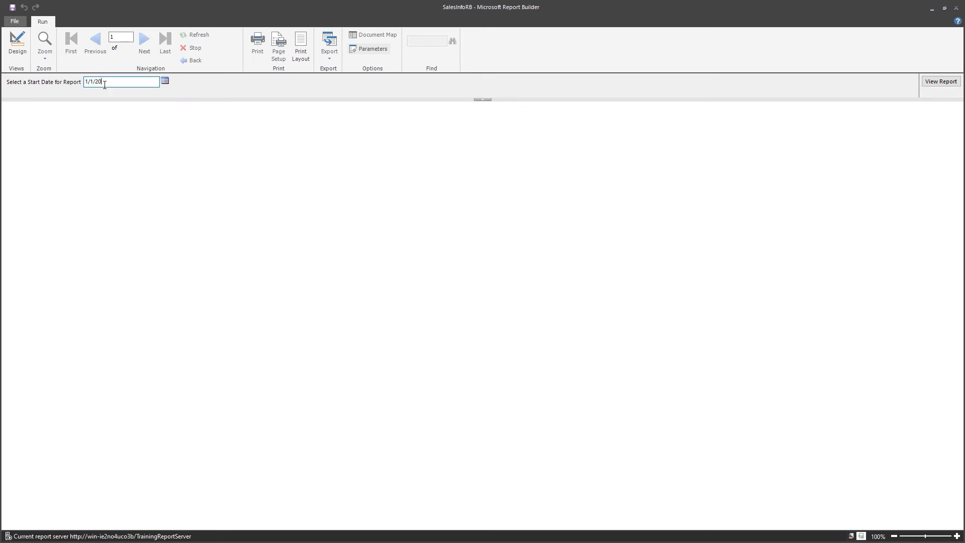
{"action": "key", "text": "Return"}
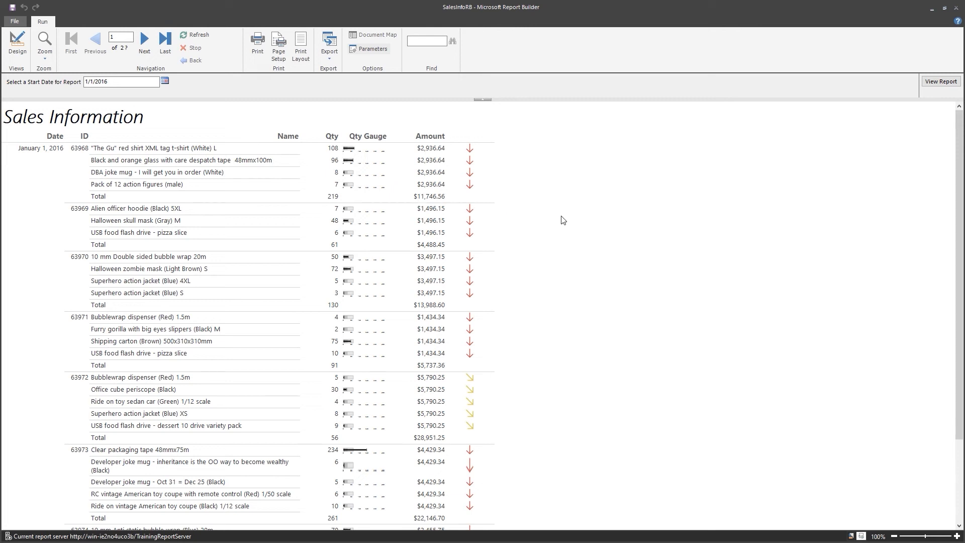
{"action": "left_click", "coordinate": [18, 44]}
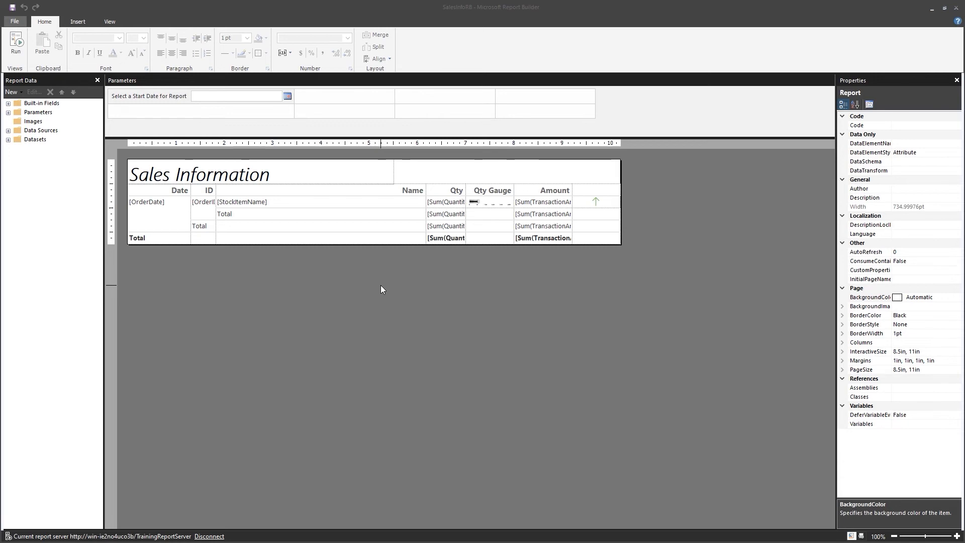
Switch to SQL Server Management Studio and bring up Map Query.sql from the open query documents
{"action": "key", "text": "alt+Tab"}
{"action": "key", "text": "alt+Tab"}
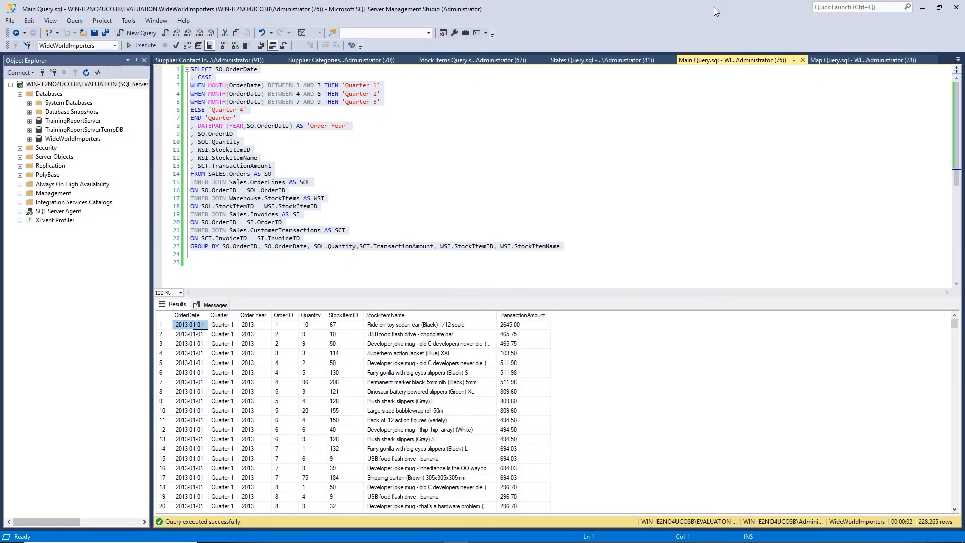
{"action": "left_click", "coordinate": [957, 59]}
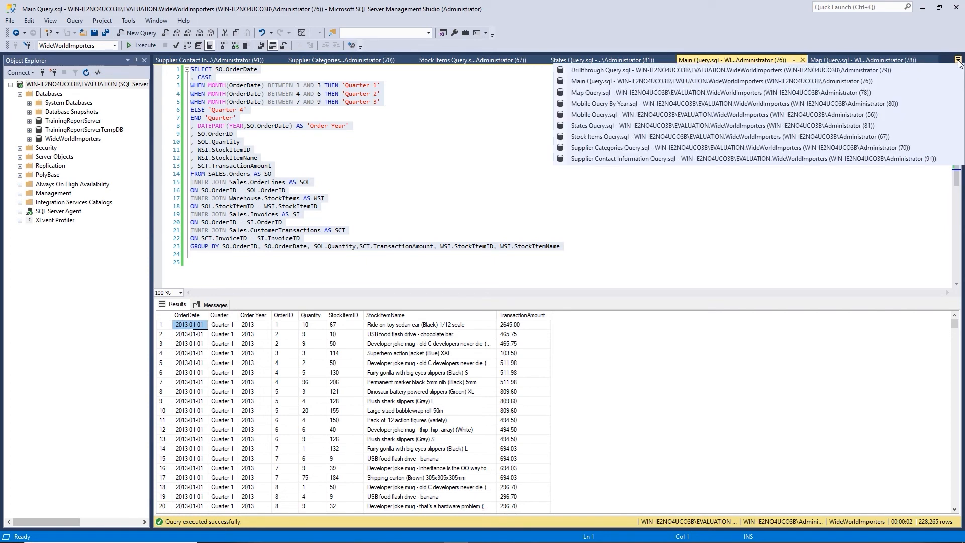
{"action": "left_click", "coordinate": [593, 94]}
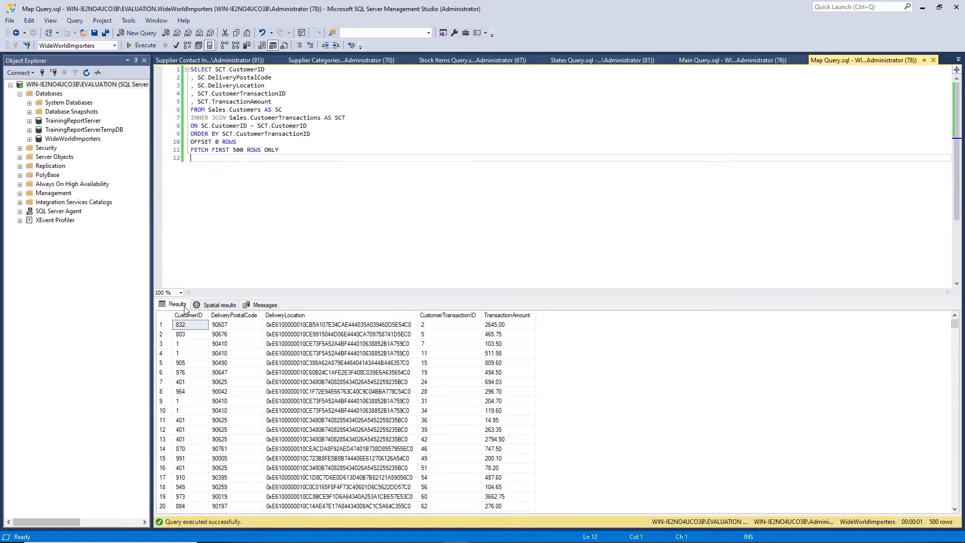
View the map query's spatial results and return to its results grid
{"action": "left_click", "coordinate": [218, 306]}
{"action": "mouse_move", "coordinate": [588, 425]}
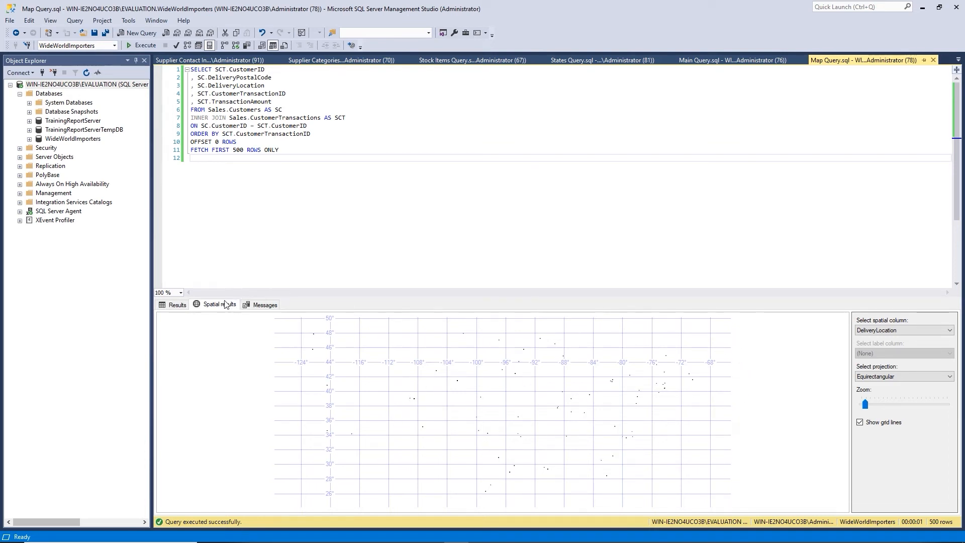
{"action": "left_click", "coordinate": [179, 306]}
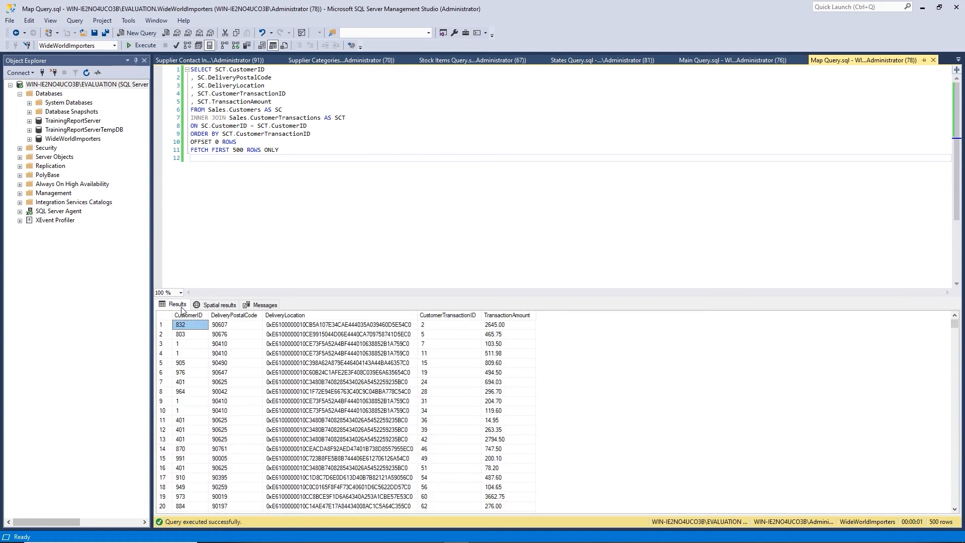
Copy the entire text of the map query
{"action": "left_click", "coordinate": [237, 104]}
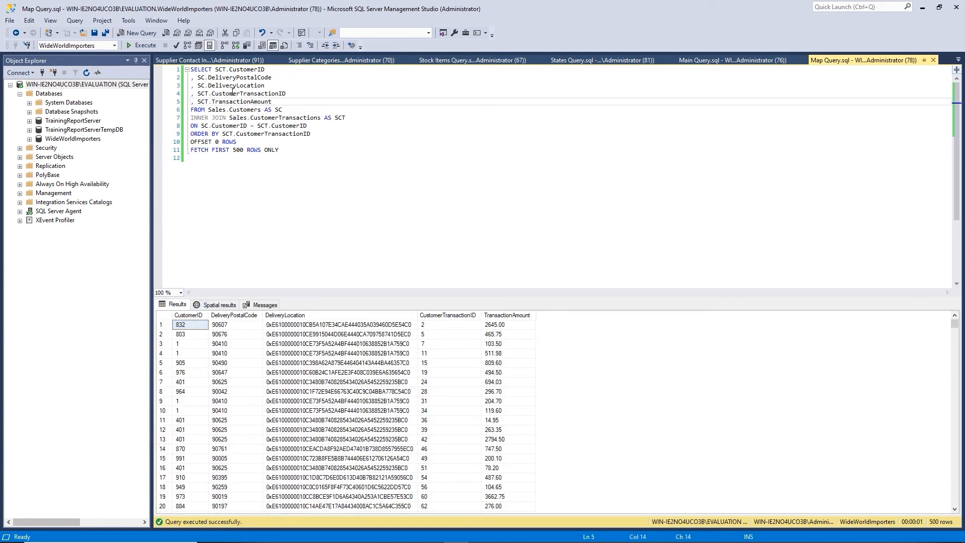
{"action": "left_click", "coordinate": [231, 84]}
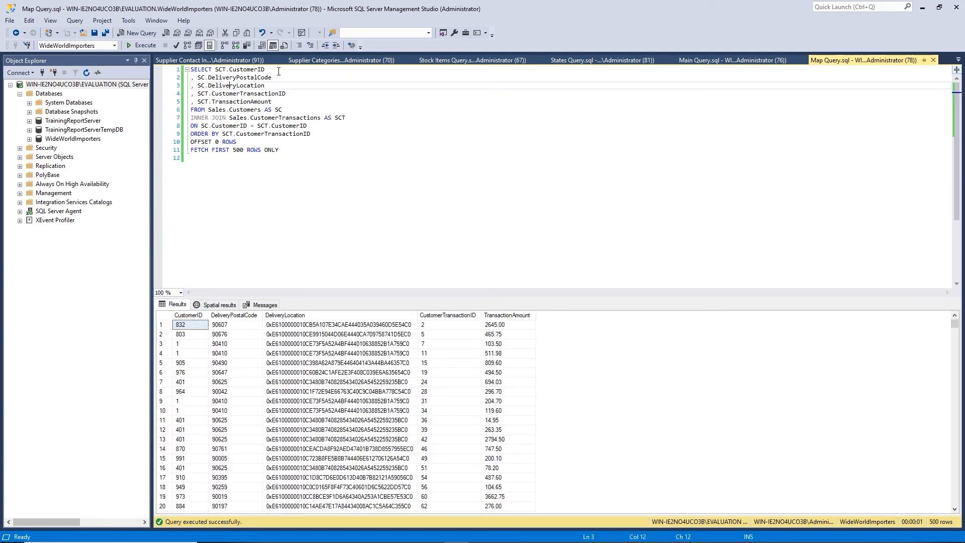
{"action": "key", "text": "ctrl+a"}
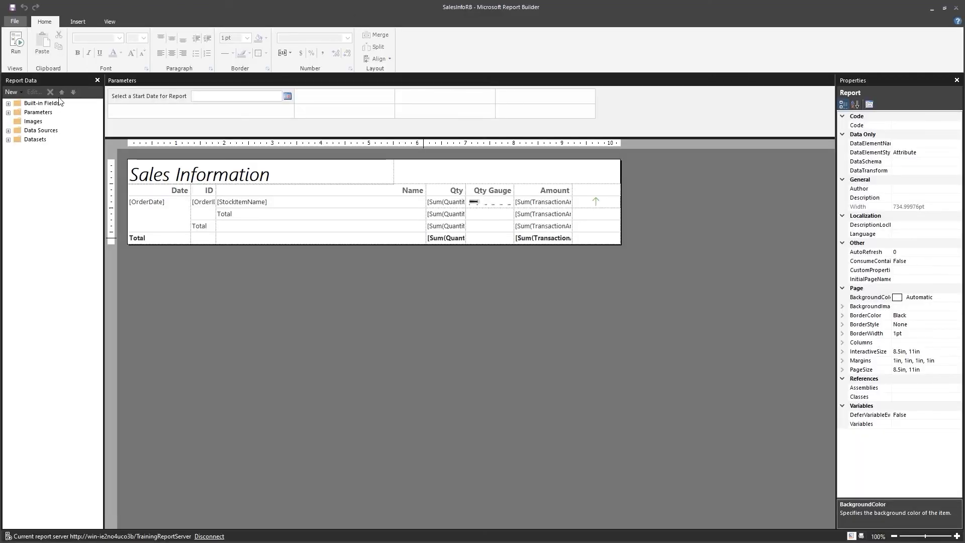
Create a new report in Report Builder with the Map Wizard, using a SQL Server spatial query as the spatial data source
{"action": "left_click", "coordinate": [14, 22]}
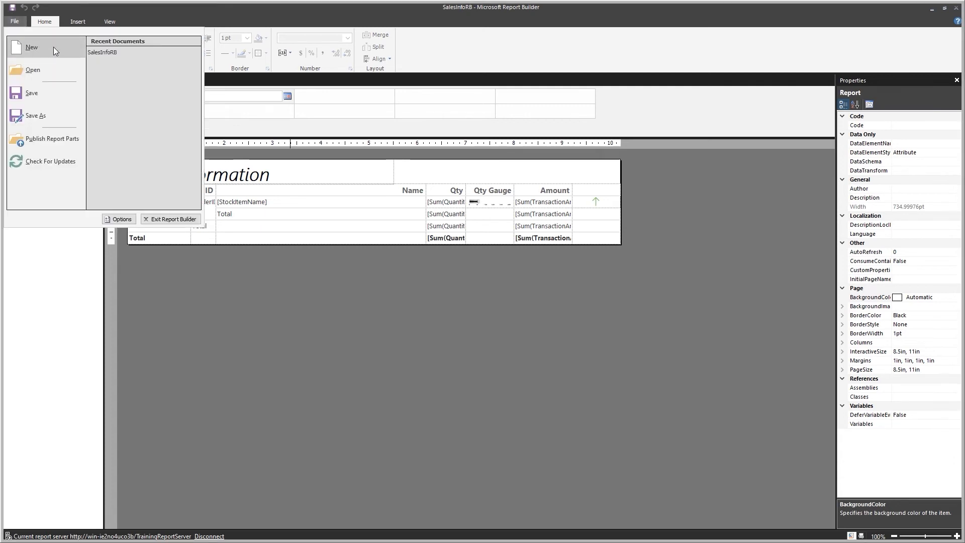
{"action": "left_click", "coordinate": [54, 52]}
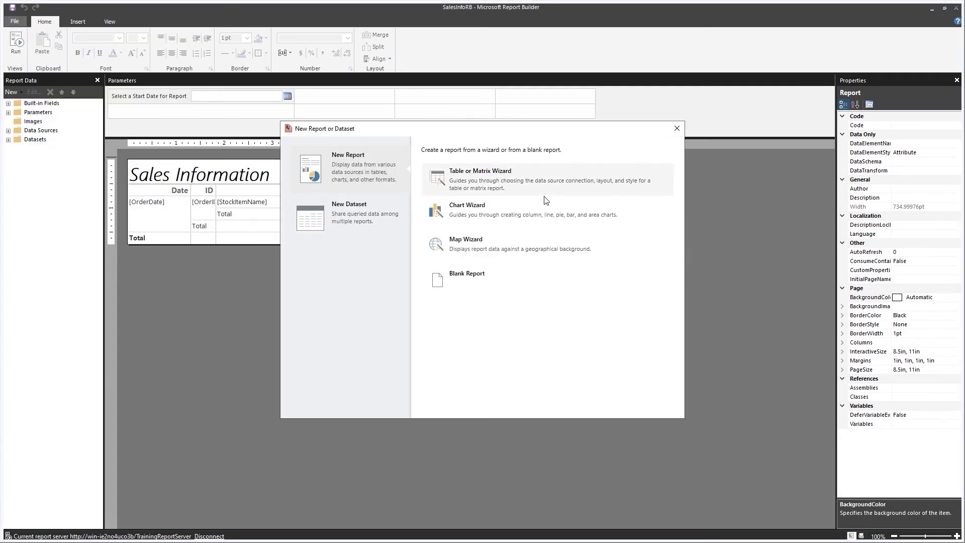
{"action": "left_click", "coordinate": [480, 248]}
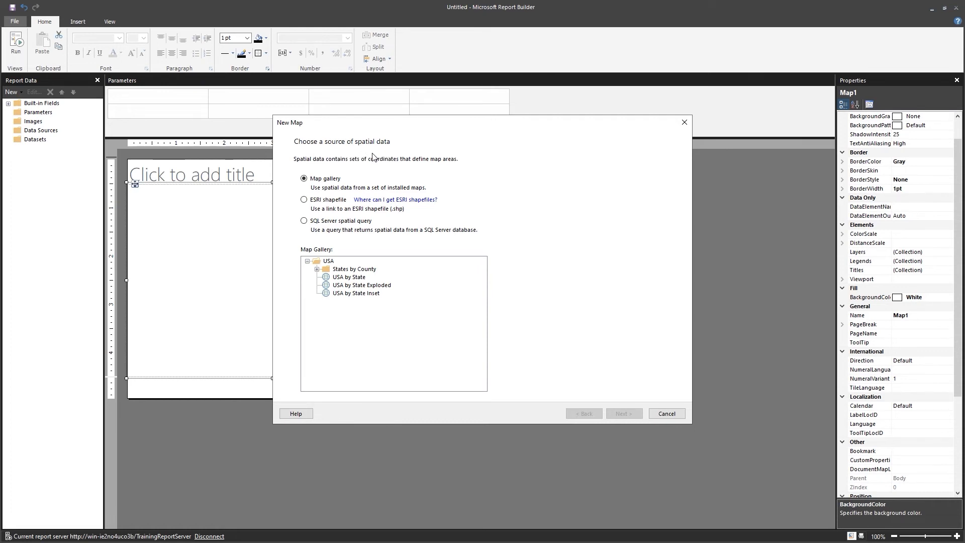
{"action": "left_click", "coordinate": [304, 221]}
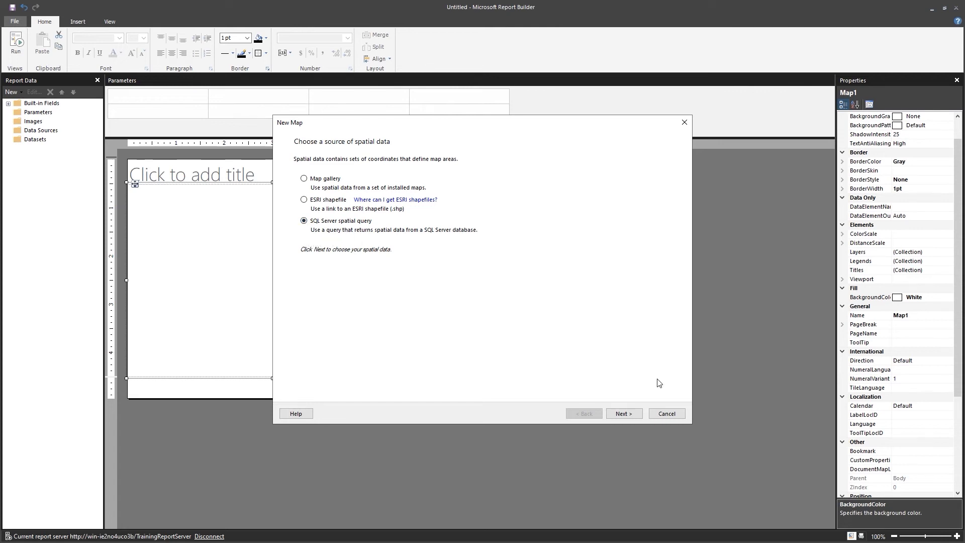
{"action": "left_click", "coordinate": [623, 413]}
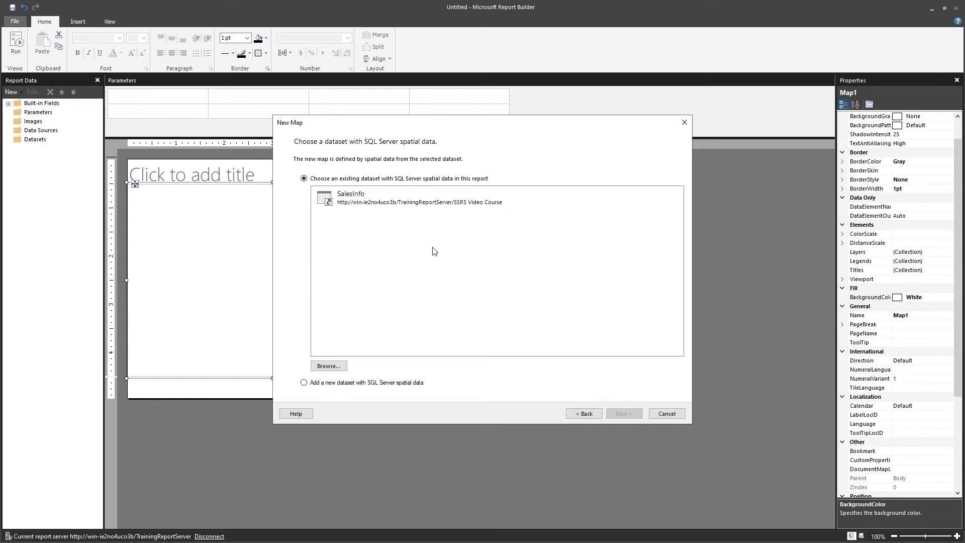
Add a new spatial dataset on the TrainingReportServer SharedSalesInformation connection, testing the connection before continuing to the query design
{"action": "left_click", "coordinate": [304, 383]}
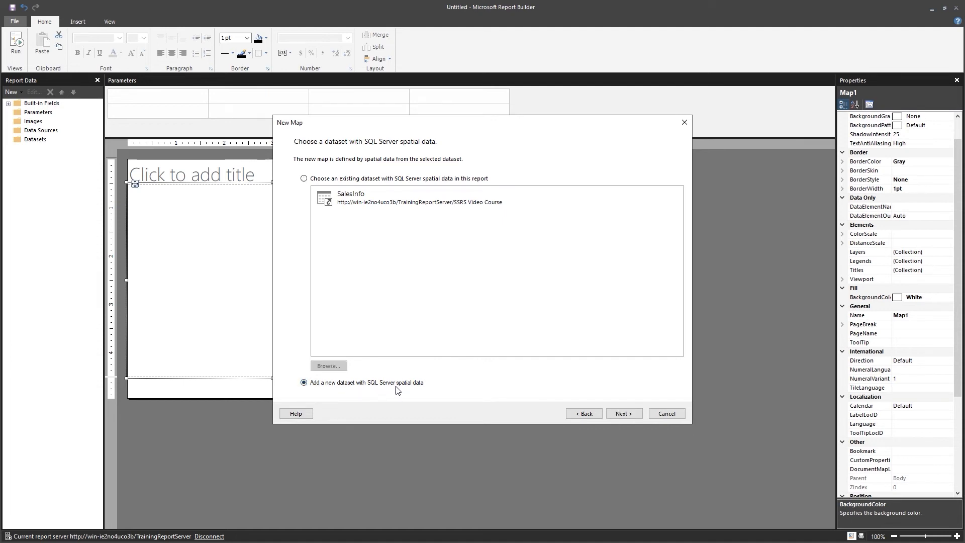
{"action": "left_click", "coordinate": [636, 415]}
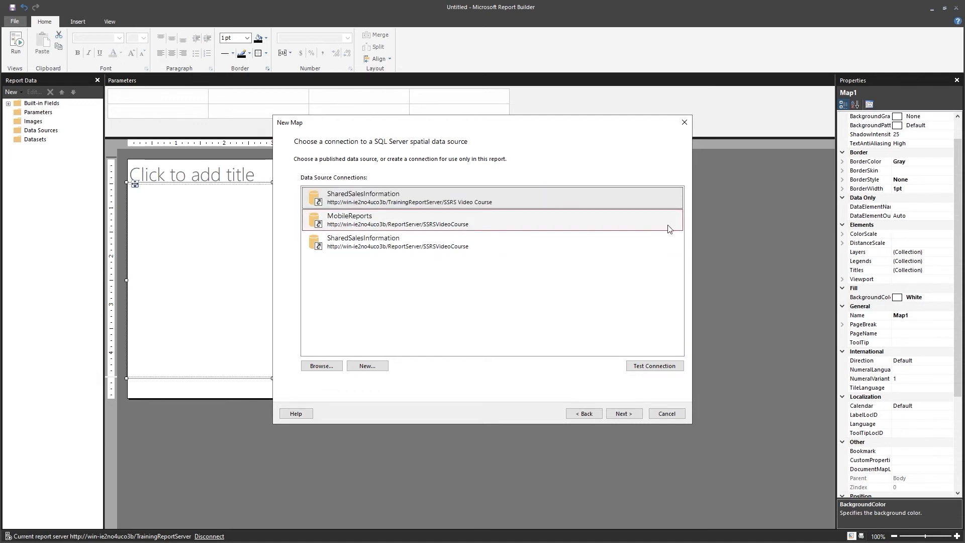
{"action": "left_click", "coordinate": [642, 372]}
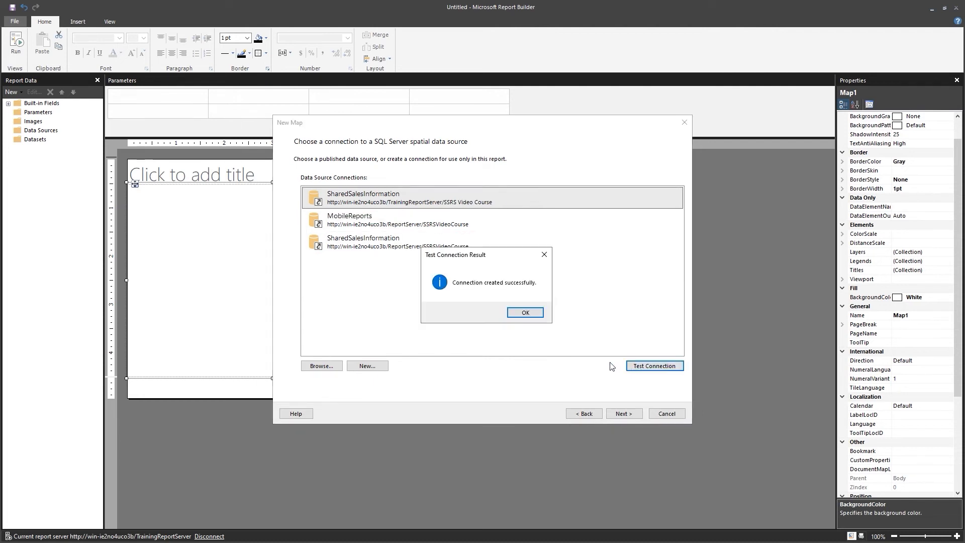
{"action": "left_click", "coordinate": [525, 313]}
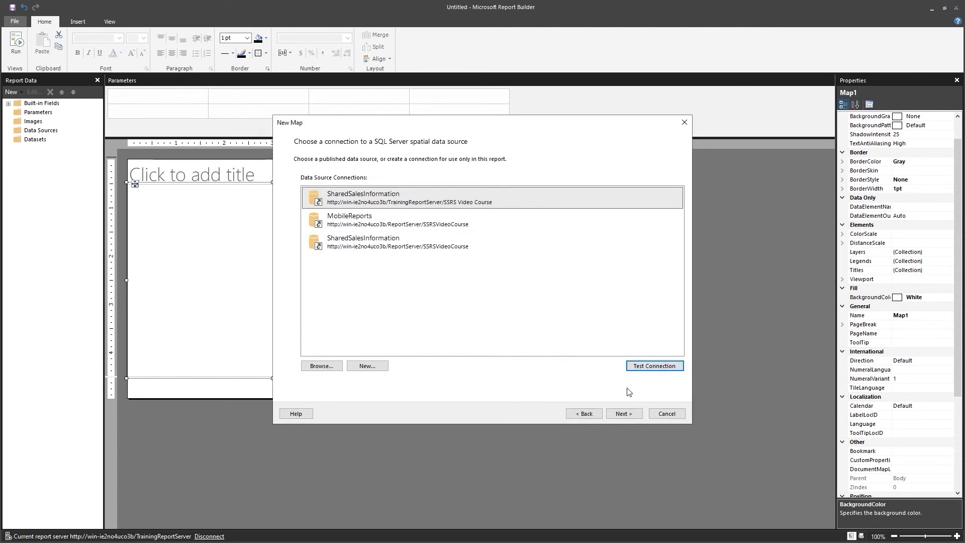
{"action": "left_click", "coordinate": [624, 413]}
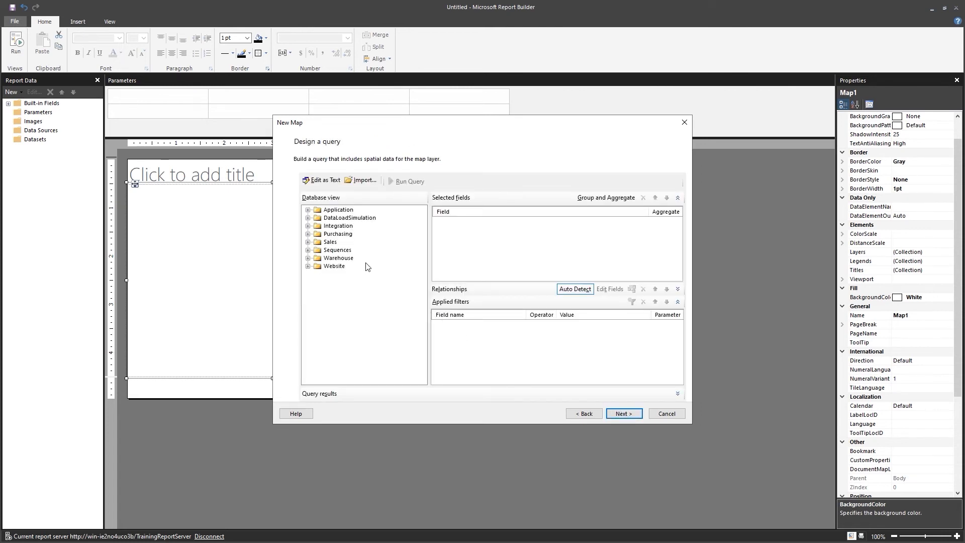
Define the dataset query as text with the copied map query and continue to the map view options
{"action": "left_click", "coordinate": [324, 182]}
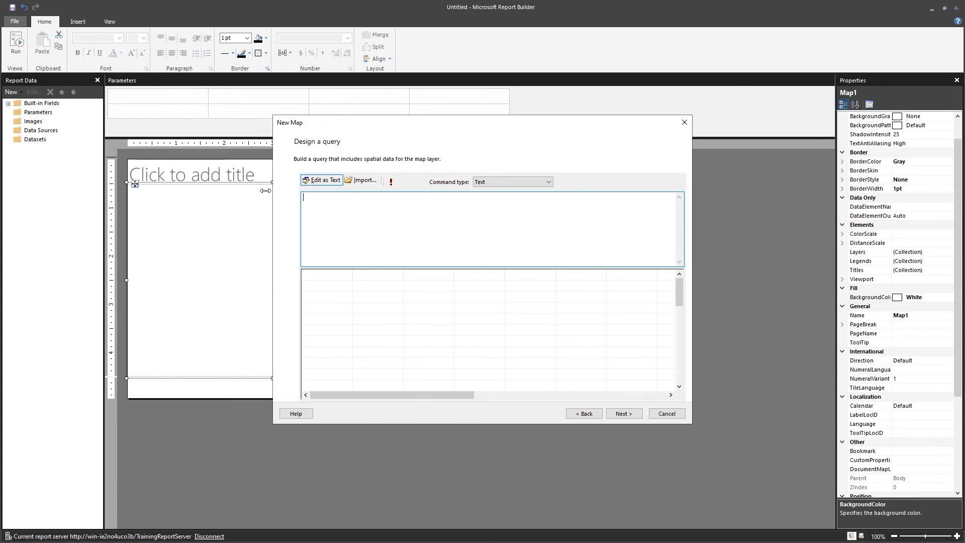
{"action": "key", "text": "ctrl+v"}
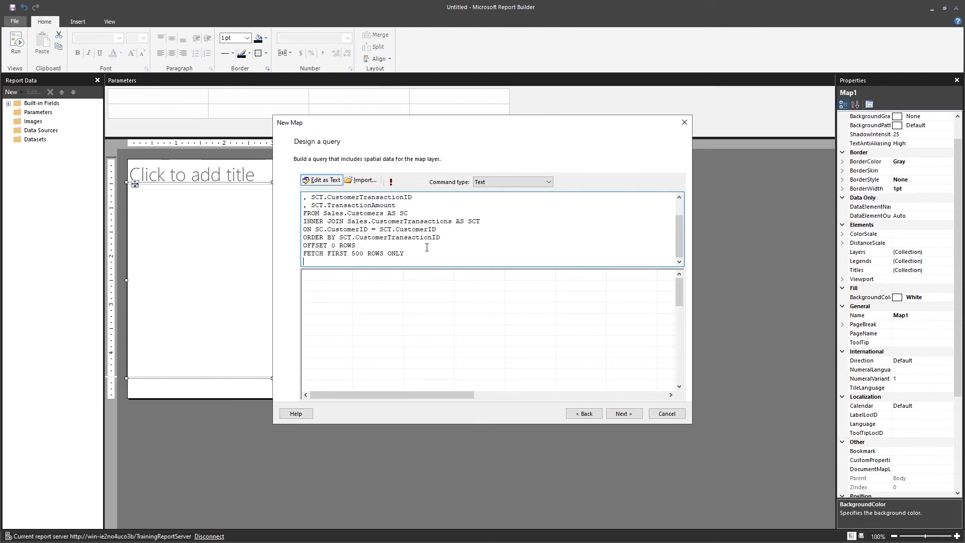
{"action": "left_click", "coordinate": [619, 416]}
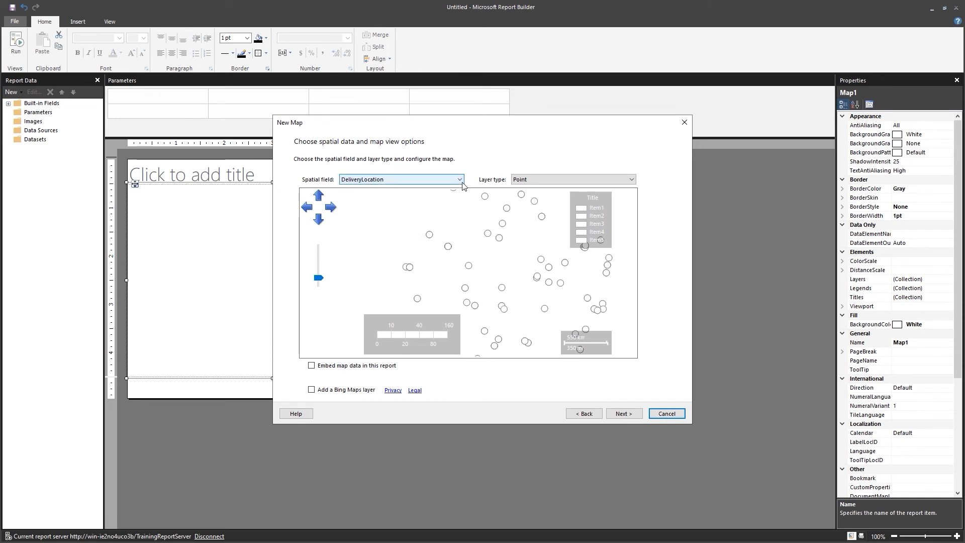
Keep Point as the layer type, embed the map data in the report, and add a Bing Maps layer
{"action": "left_click", "coordinate": [631, 180]}
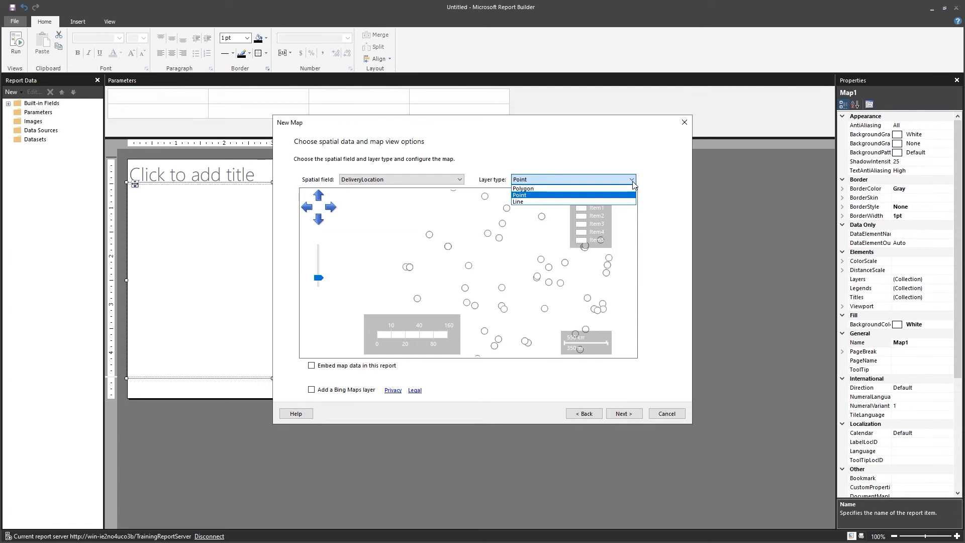
{"action": "left_click", "coordinate": [633, 185]}
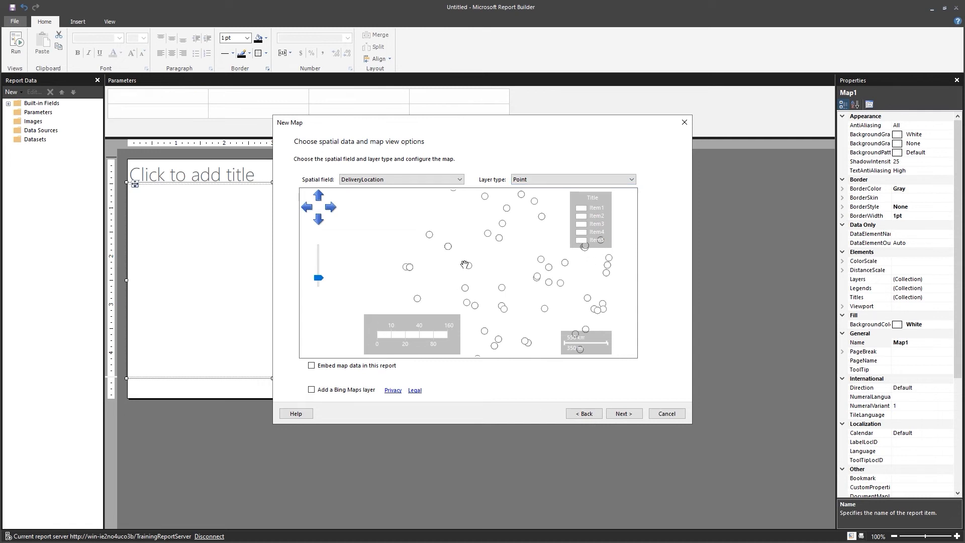
{"action": "left_click", "coordinate": [312, 365]}
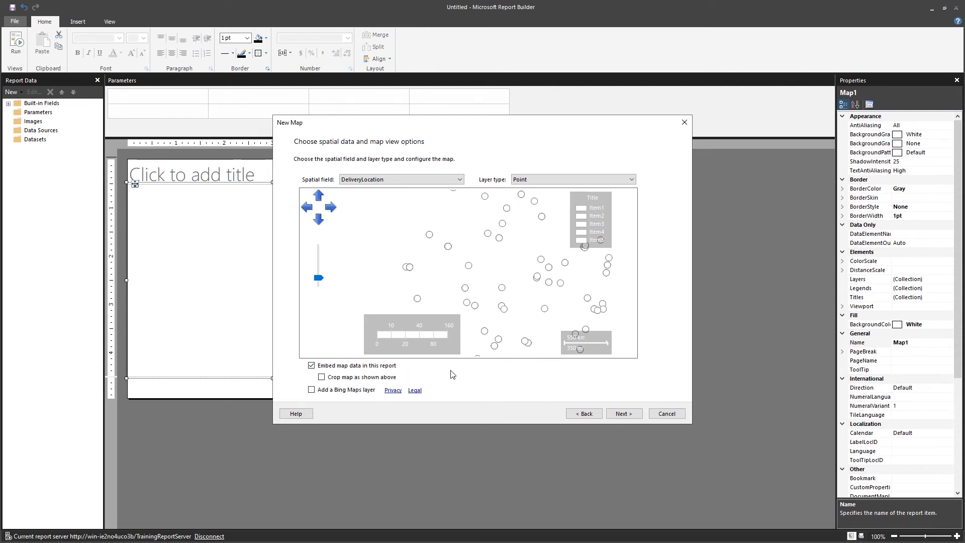
{"action": "left_click", "coordinate": [311, 390]}
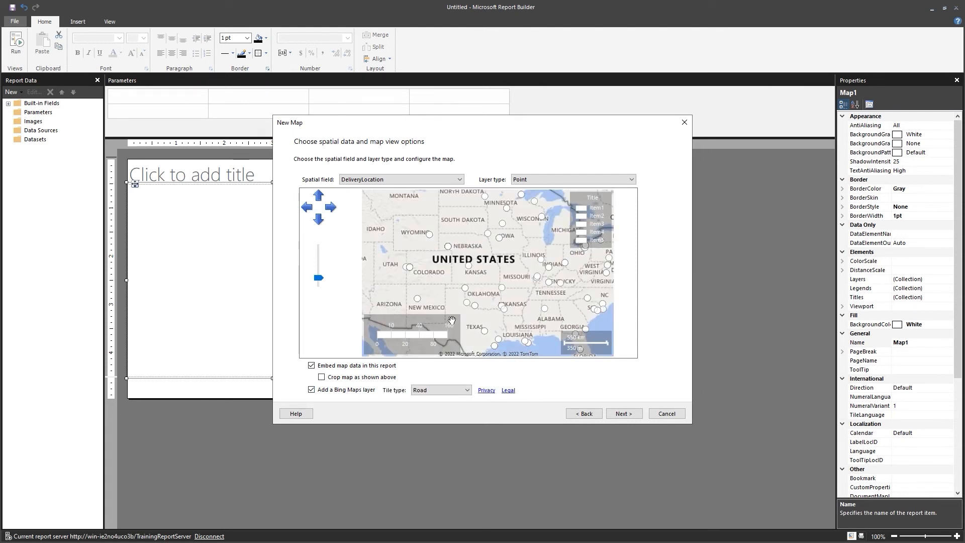
Try the Aerial tile type for the Bing Maps layer, and set it to Hybrid
{"action": "left_click", "coordinate": [467, 391]}
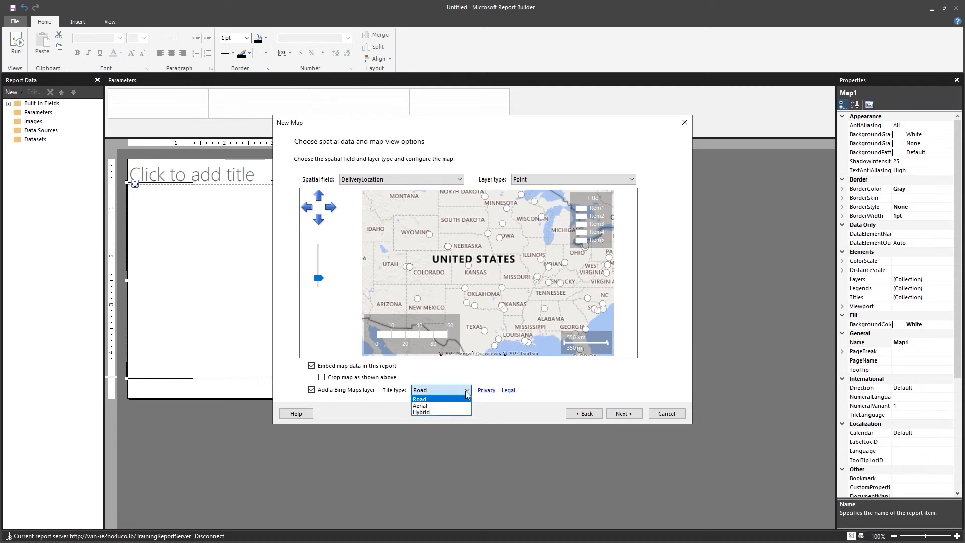
{"action": "left_click", "coordinate": [447, 405]}
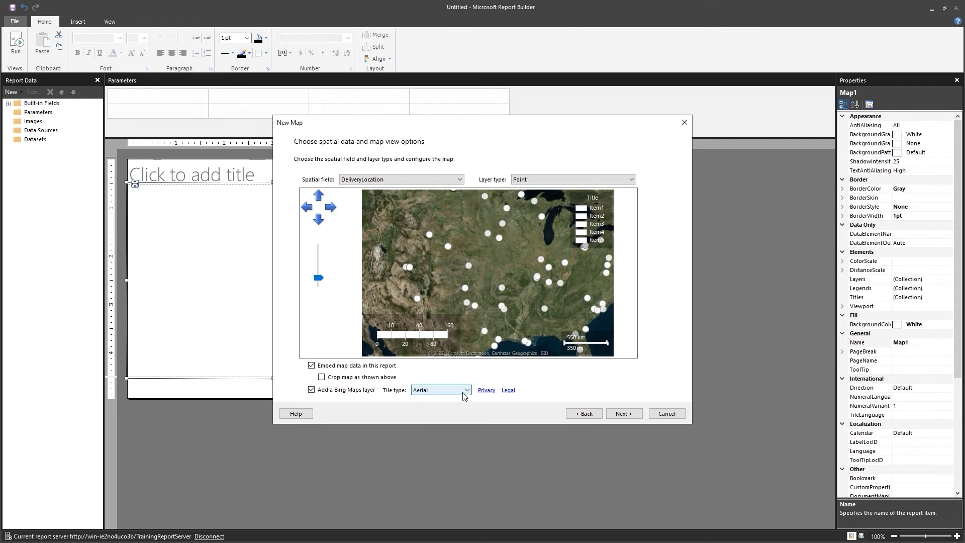
{"action": "left_click", "coordinate": [467, 390]}
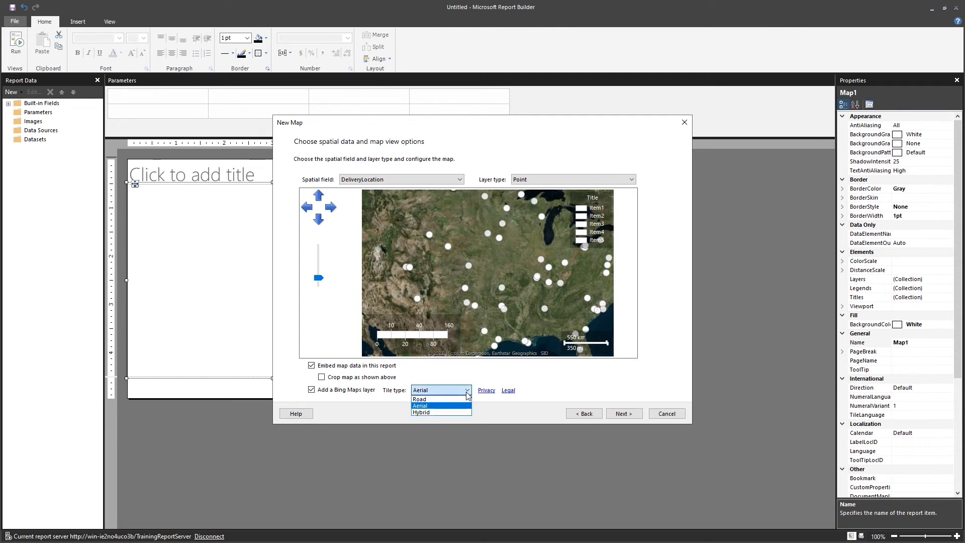
{"action": "left_click", "coordinate": [451, 412]}
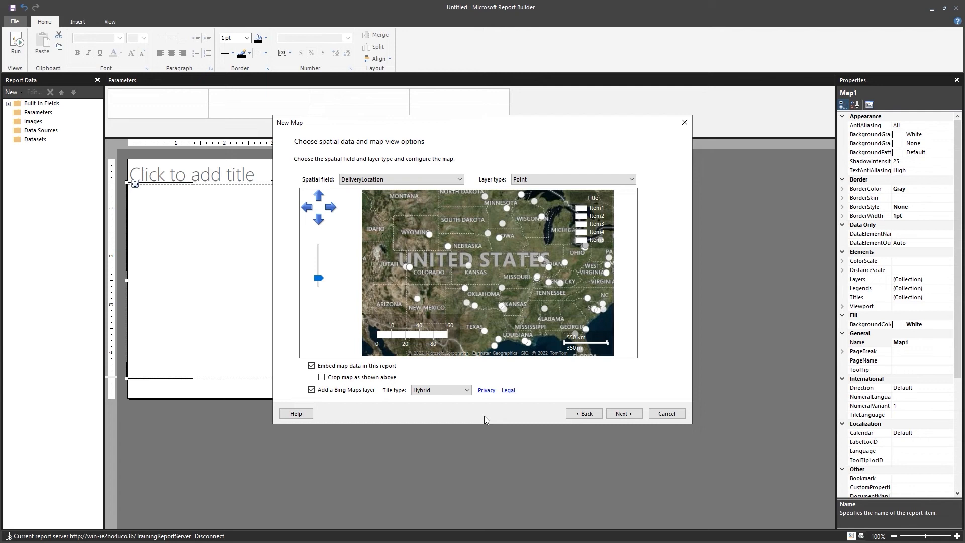
Choose the Bubble Map visualization, use DataSet1 as the analytical dataset, and accept the match fields for spatial and analytical data
{"action": "left_click", "coordinate": [633, 416]}
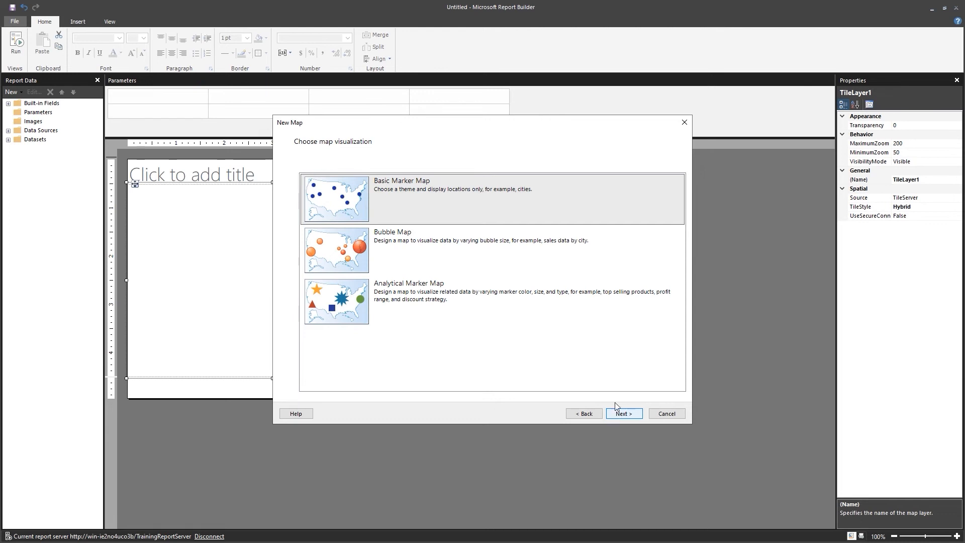
{"action": "left_click", "coordinate": [323, 257]}
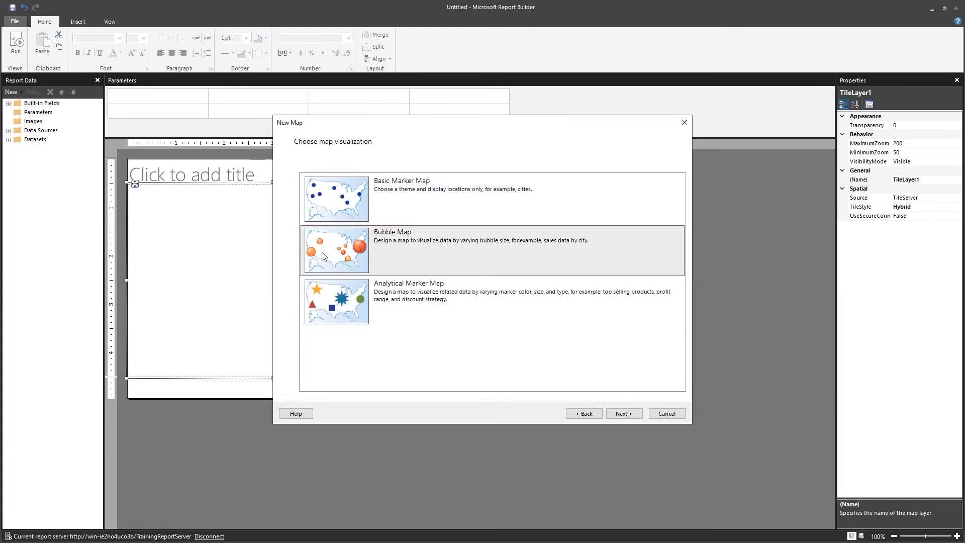
{"action": "left_click", "coordinate": [626, 415]}
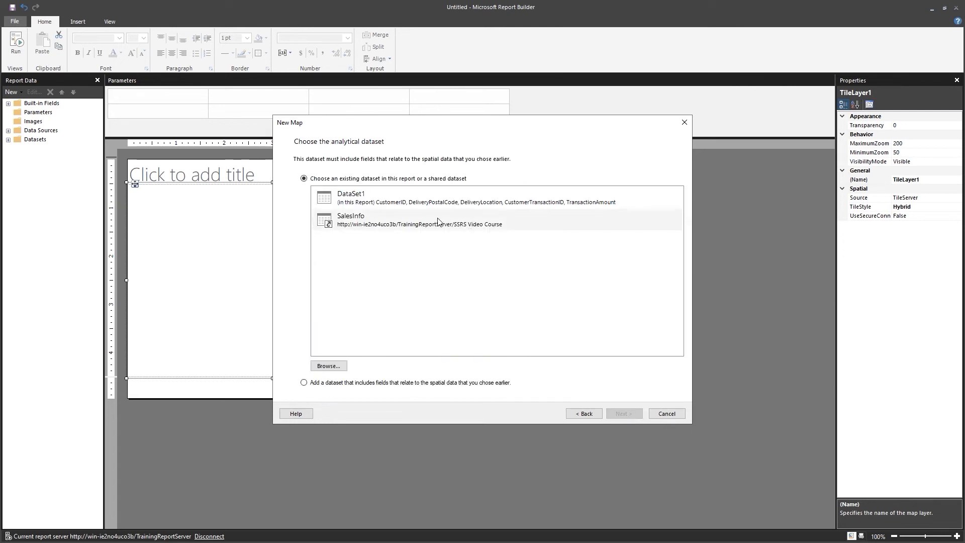
{"action": "left_click", "coordinate": [354, 202]}
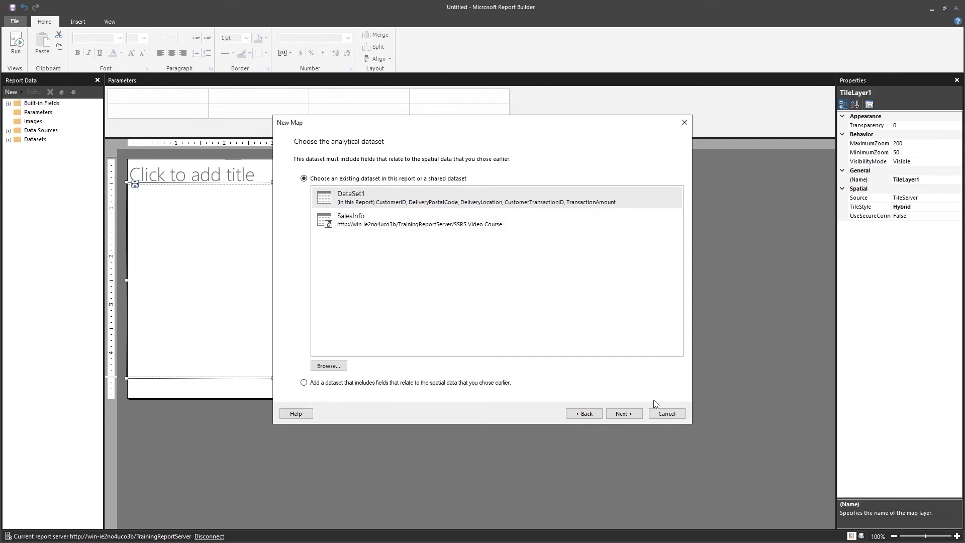
{"action": "left_click", "coordinate": [626, 416]}
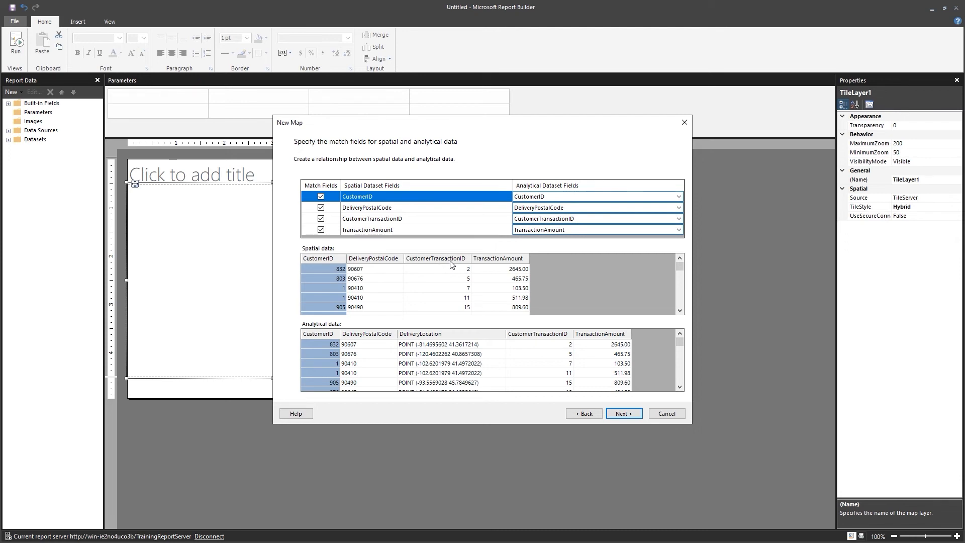
{"action": "left_click", "coordinate": [622, 413]}
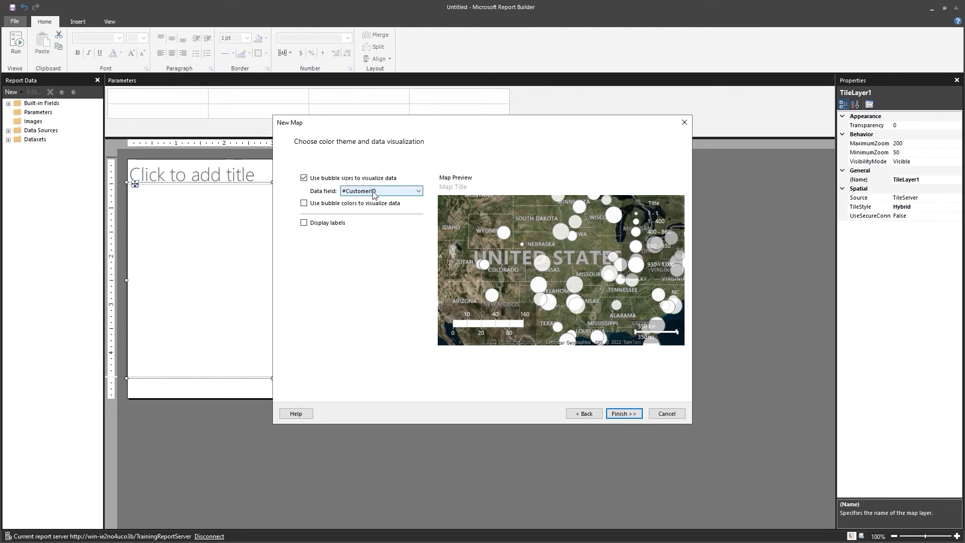
Size the map bubbles by the TransactionAmount field and finish creating the map
{"action": "left_click", "coordinate": [419, 192]}
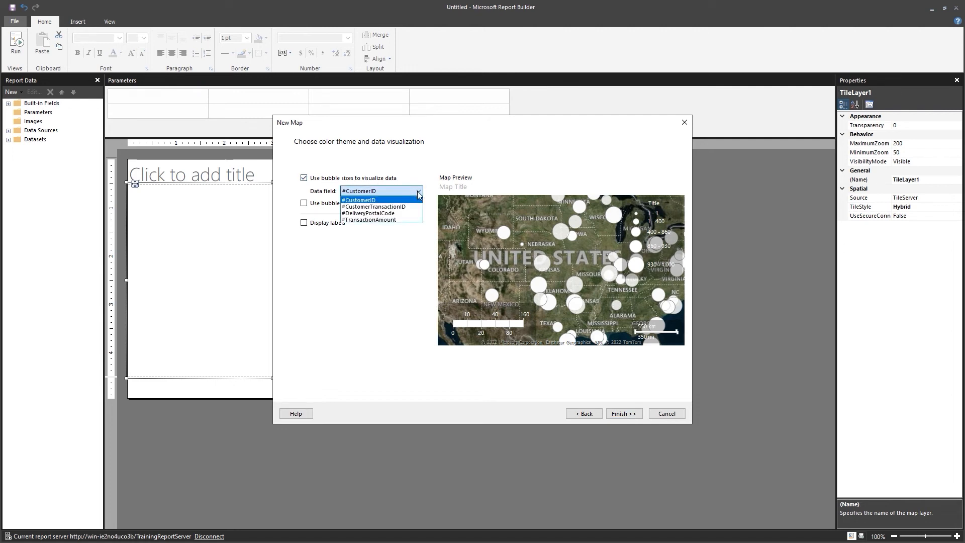
{"action": "left_click", "coordinate": [399, 220]}
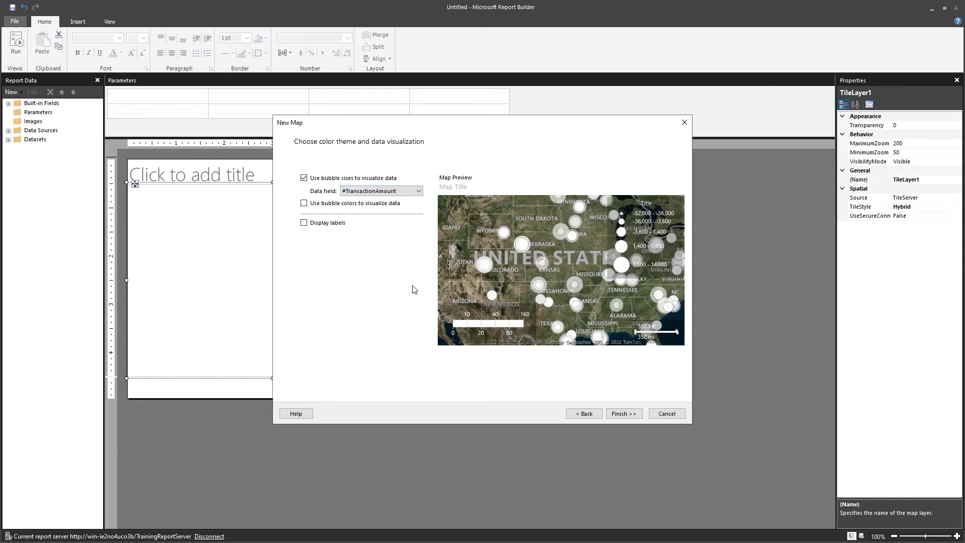
{"action": "left_click", "coordinate": [624, 413]}
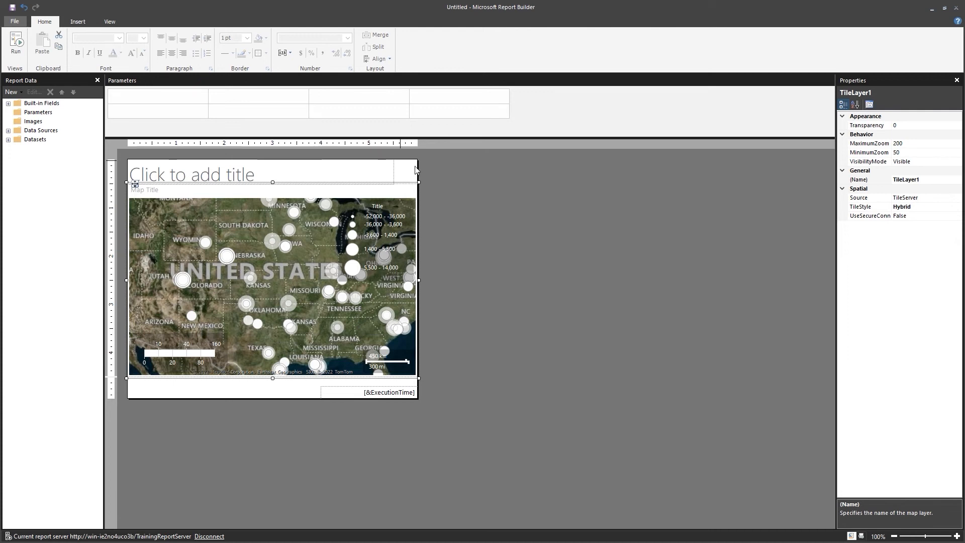
Save the report as SalesMap in the SSRS Video Course folder, and preview the report before returning to the design
{"action": "left_click", "coordinate": [12, 7]}
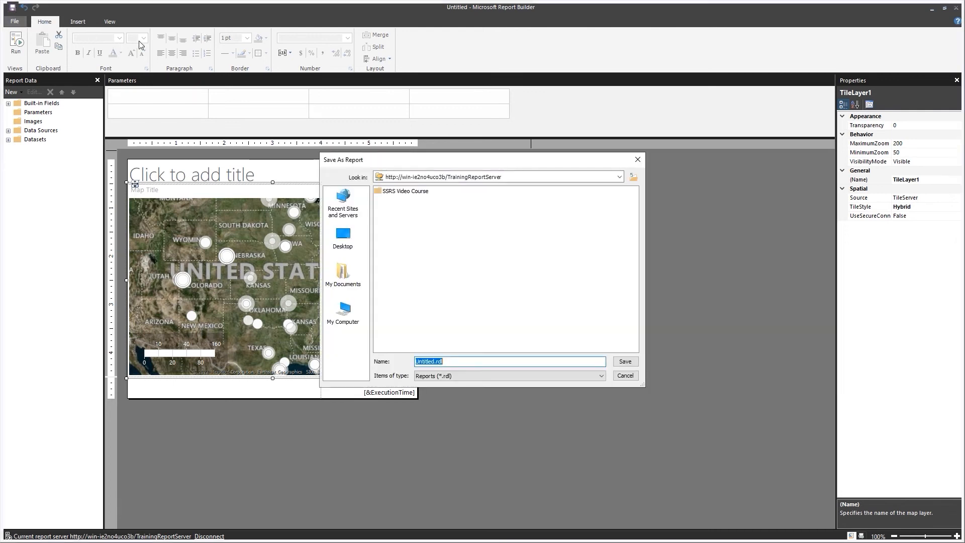
{"action": "double_click", "coordinate": [409, 193]}
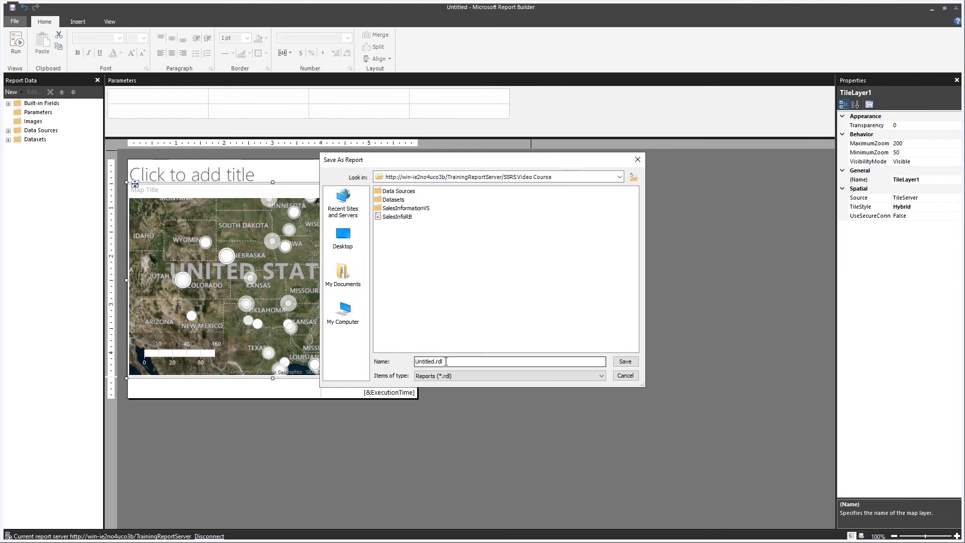
{"action": "left_click_drag", "start_coordinate": [446, 361], "coordinate": [355, 355]}
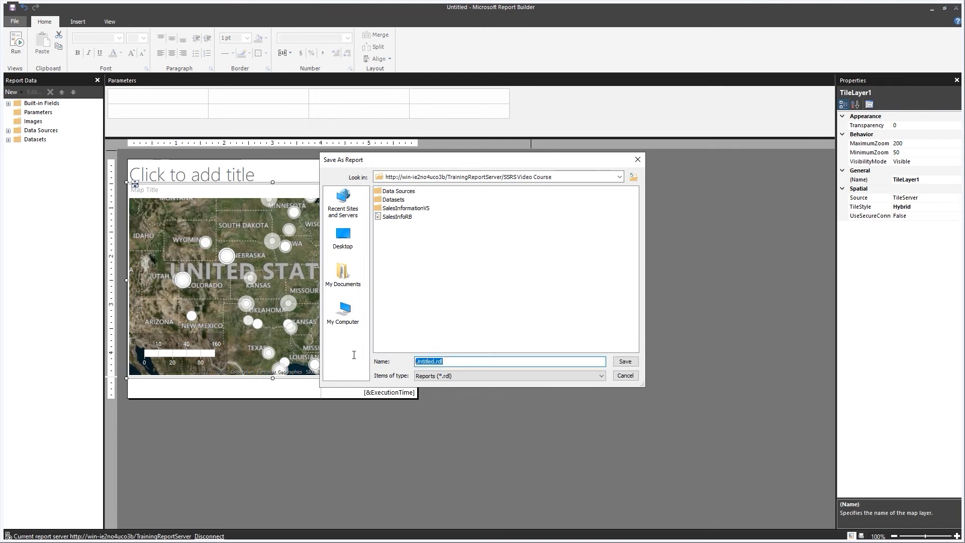
{"action": "type", "text": "Map"}
{"action": "key", "text": "BackSpace"}
{"action": "key", "text": "BackSpace"}
{"action": "key", "text": "BackSpace"}
{"action": "type", "text": "Sales Map"}
{"action": "key", "text": "BackSpace"}
{"action": "key", "text": "BackSpace"}
{"action": "key", "text": "BackSpace"}
{"action": "key", "text": "BackSpace"}
{"action": "type", "text": "Map"}
{"action": "left_click", "coordinate": [624, 361]}
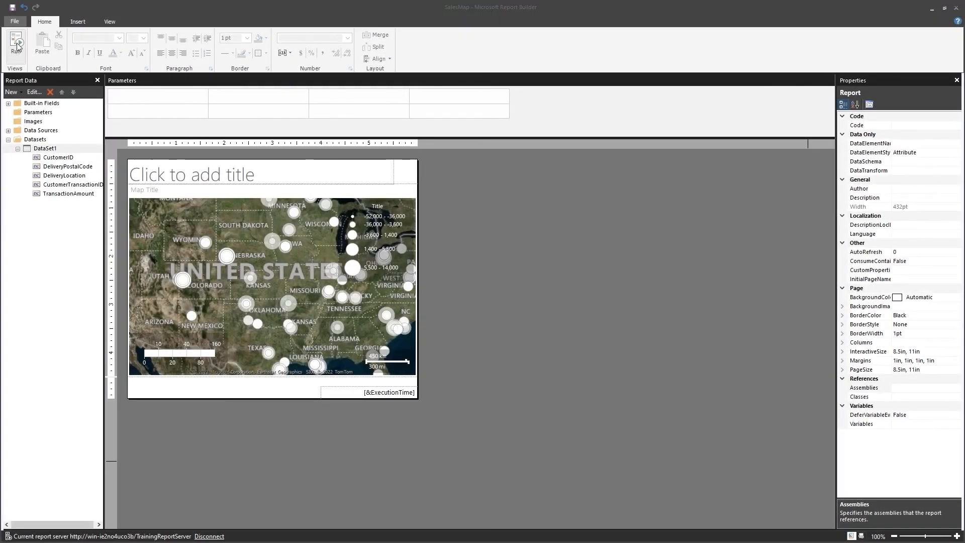
{"action": "left_click", "coordinate": [17, 47]}
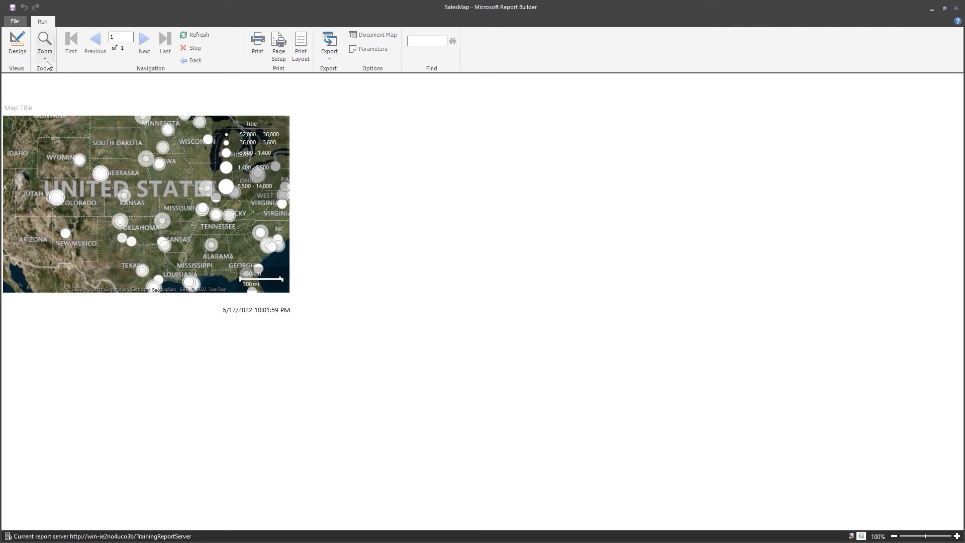
{"action": "left_click", "coordinate": [18, 47]}
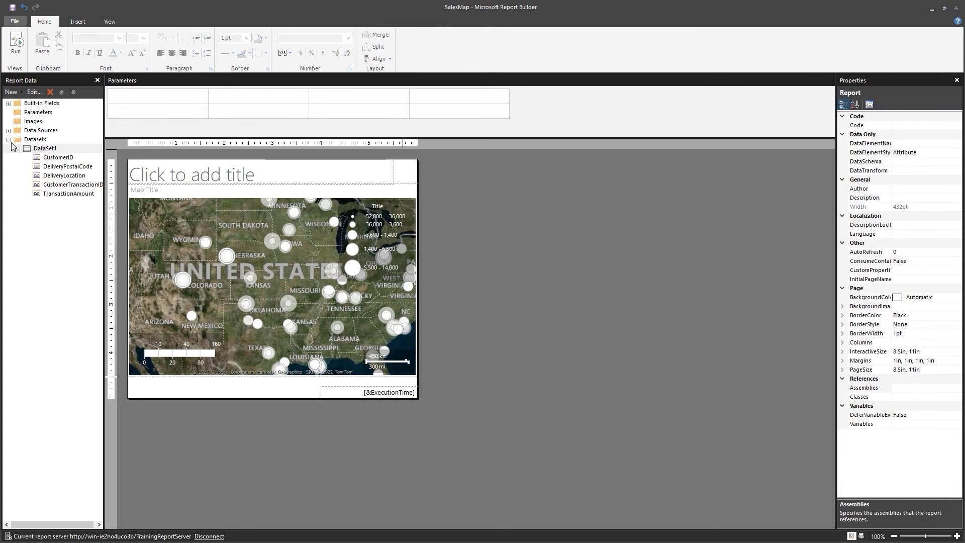
Rename the report's embedded dataset DataSet1 as MapData in its properties
{"action": "right_click", "coordinate": [39, 149]}
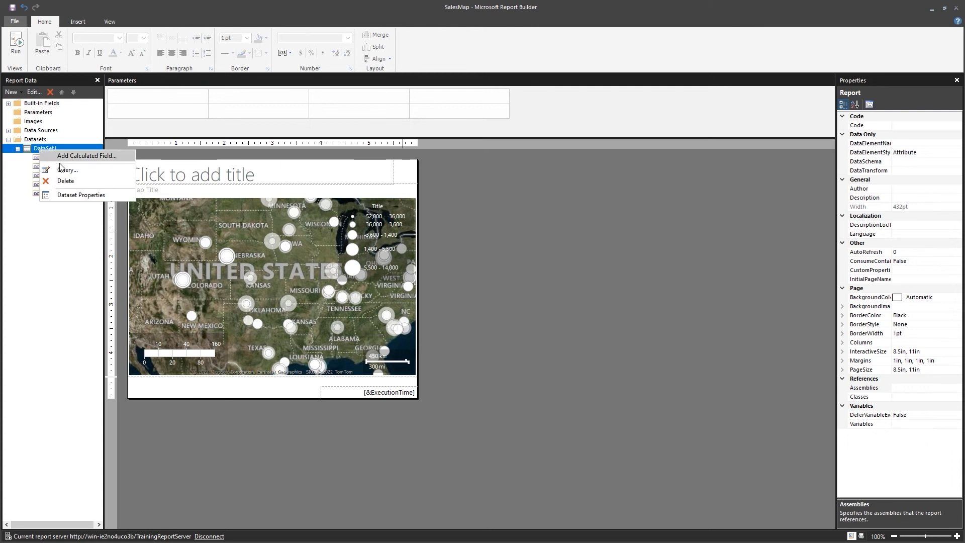
{"action": "left_click", "coordinate": [79, 194]}
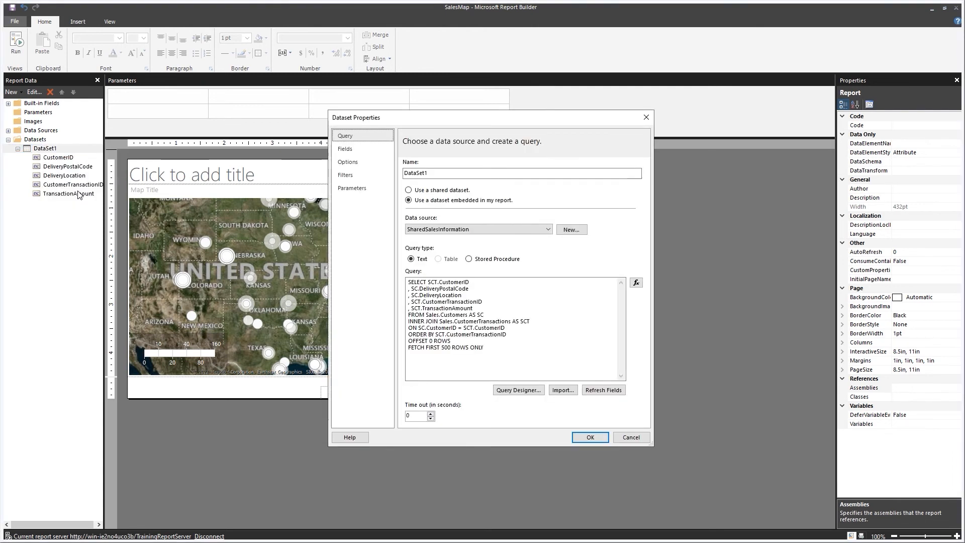
{"action": "left_click_drag", "start_coordinate": [431, 173], "coordinate": [365, 167]}
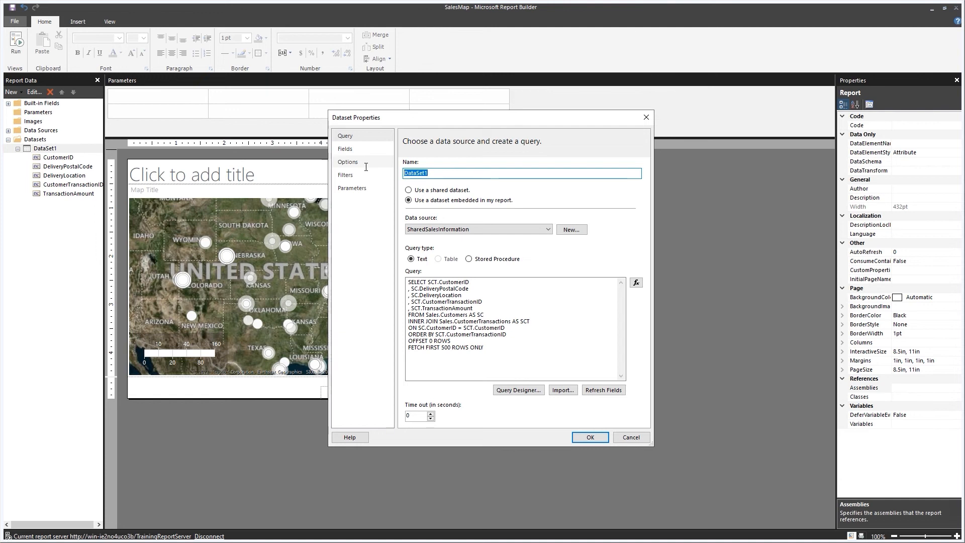
{"action": "type", "text": "MapData"}
{"action": "left_click", "coordinate": [407, 334]}
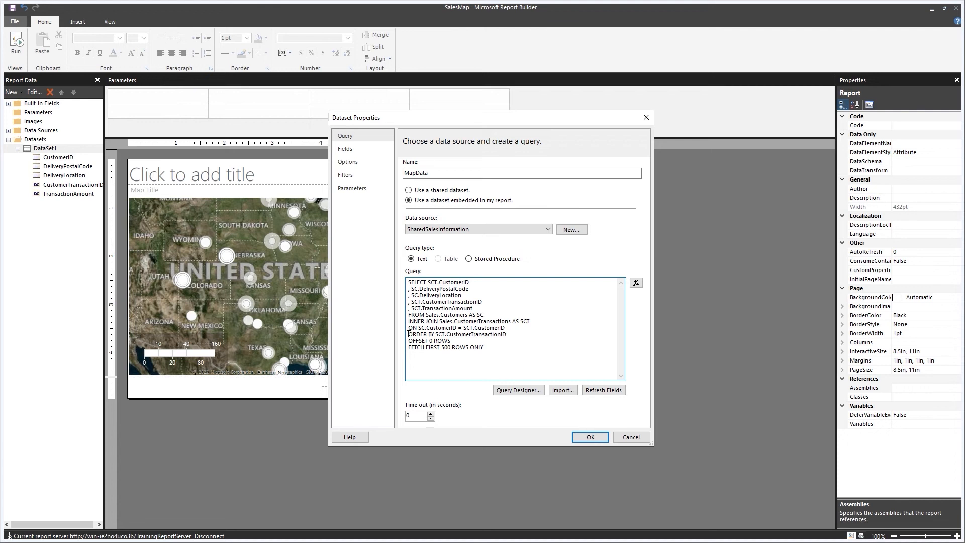
{"action": "key", "text": "Return"}
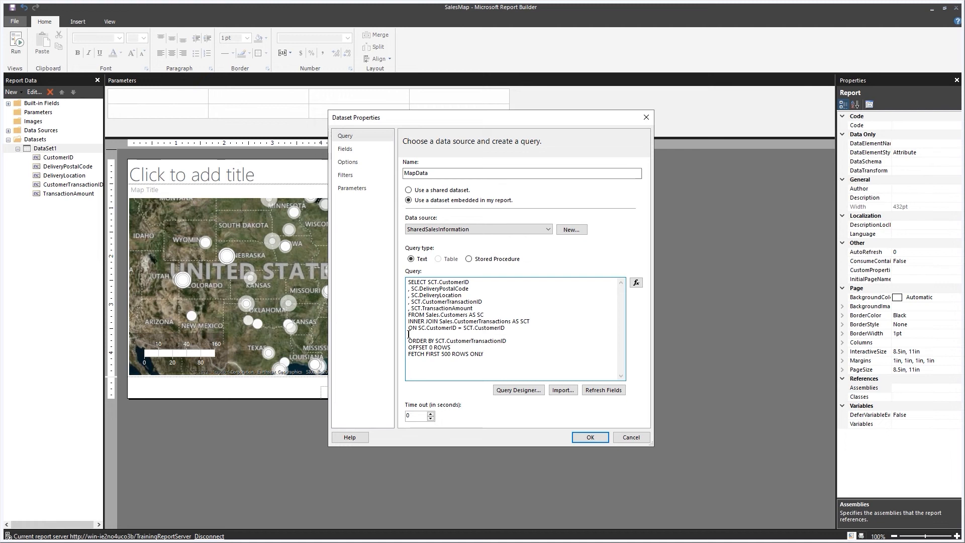
{"action": "type", "text": "WHERE SCT"}
{"action": "type", "text": ".TransactionAmount"}
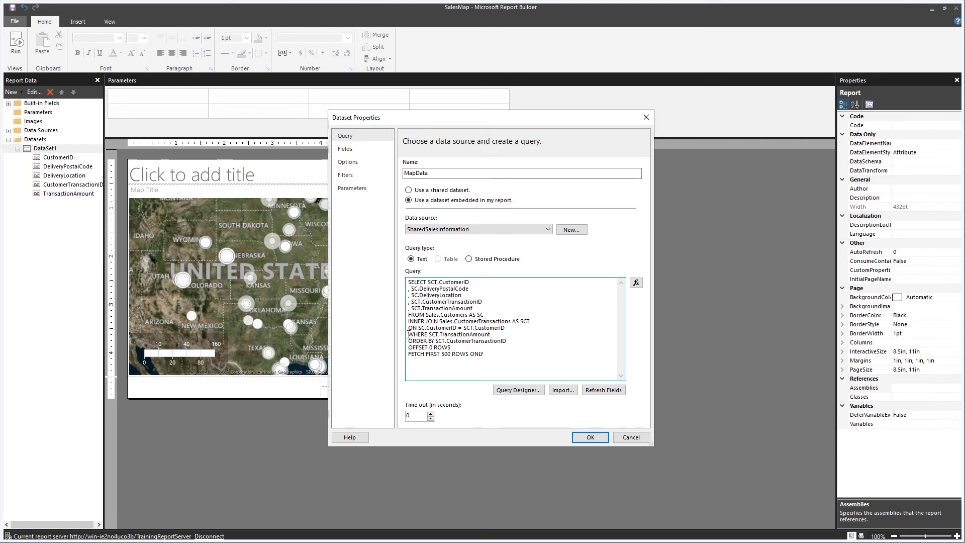
{"action": "type", "text": "BETWEEN"}
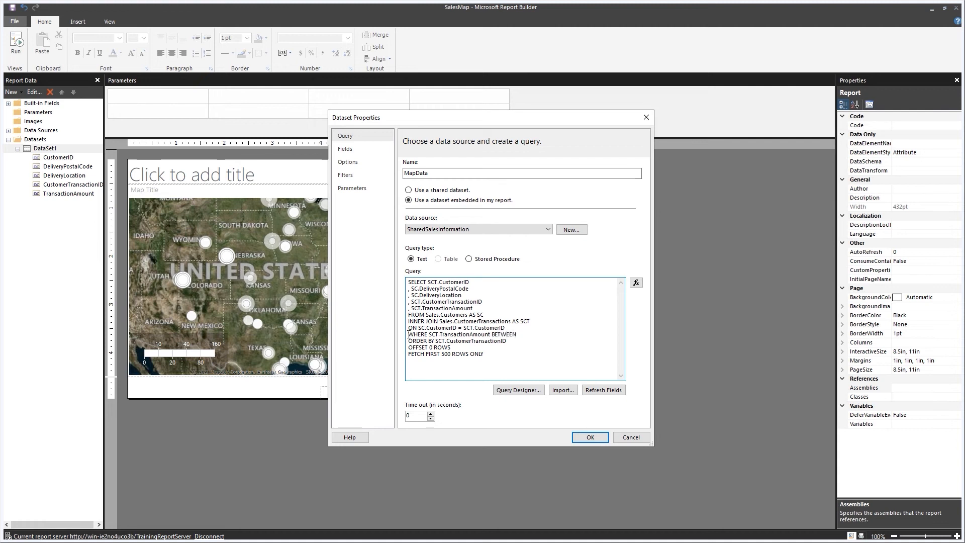
{"action": "type", "text": " @MinAmt AND @MaxAmt"}
{"action": "left_click", "coordinate": [590, 437]}
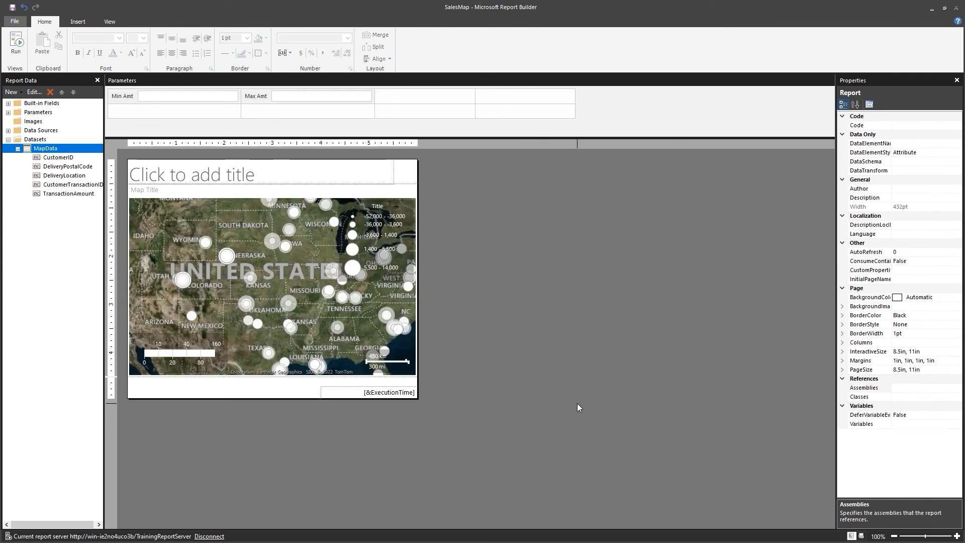
Set the MinAmt parameter's data type to Integer and its prompt to "Enter the Minimum Transaction Amount"
{"action": "left_click", "coordinate": [8, 112]}
{"action": "left_click", "coordinate": [8, 112]}
{"action": "double_click", "coordinate": [122, 98]}
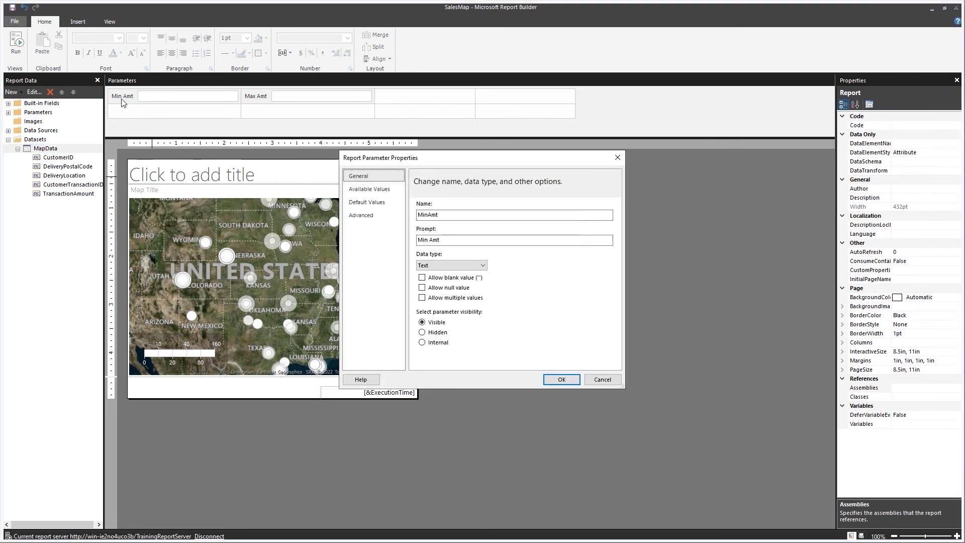
{"action": "left_click", "coordinate": [481, 265]}
{"action": "left_click", "coordinate": [455, 295]}
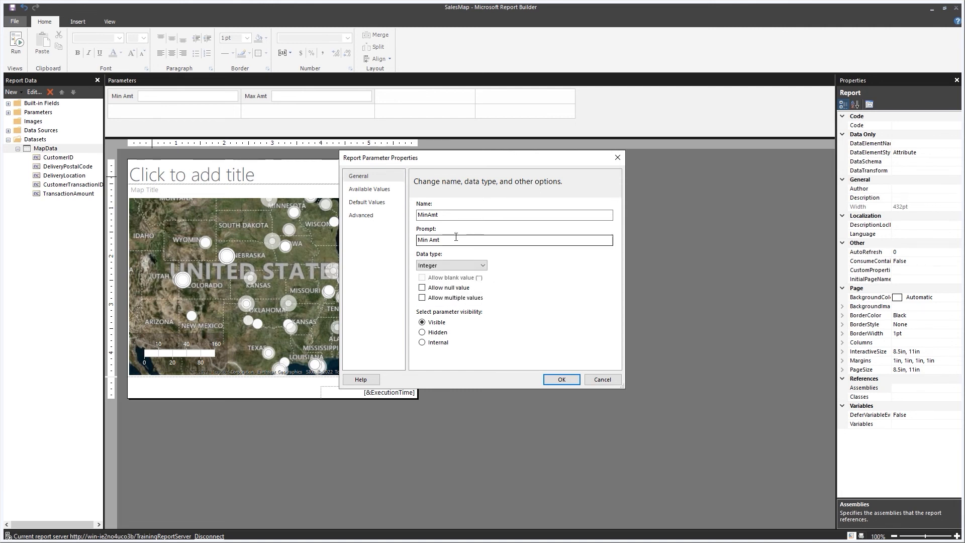
{"action": "left_click", "coordinate": [418, 240]}
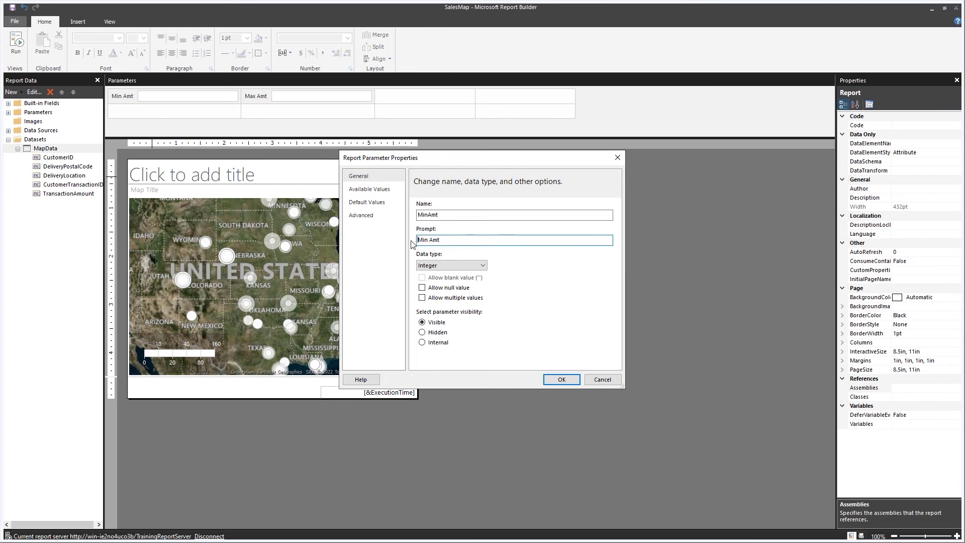
{"action": "type", "text": "Enter the Minimum Transaction"}
{"action": "key", "text": "ctrl+shift+Right"}
{"action": "key", "text": "ctrl+shift+Right"}
{"action": "type", "text": "Amount"}
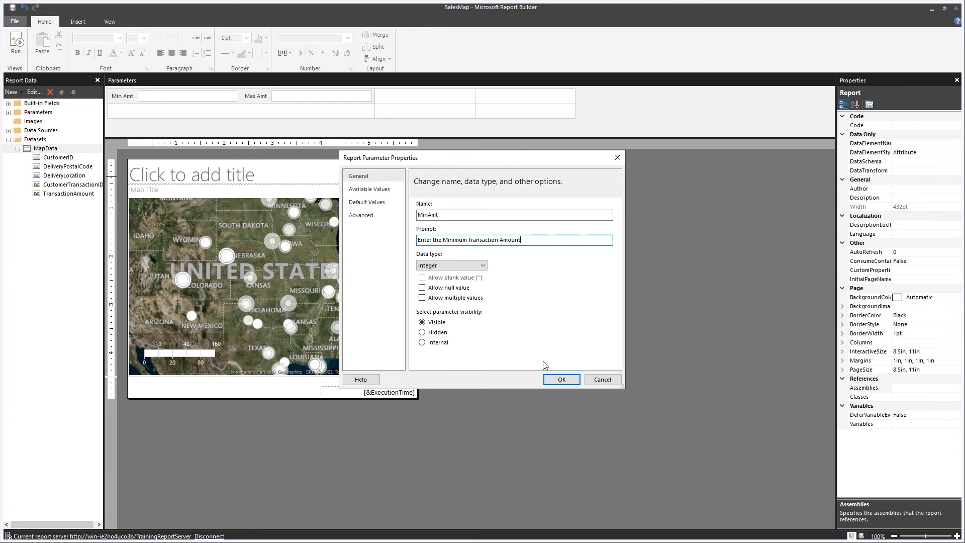
{"action": "left_click", "coordinate": [559, 379]}
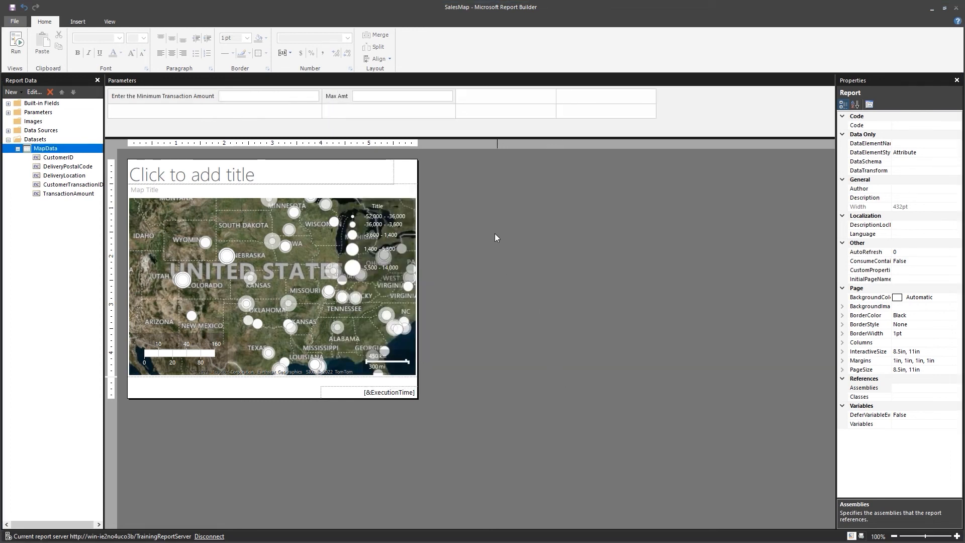
Set the MaxAmt parameter's data type to Integer and its prompt to "Enter the Maximum Transaction Amount", and save the report
{"action": "double_click", "coordinate": [336, 98]}
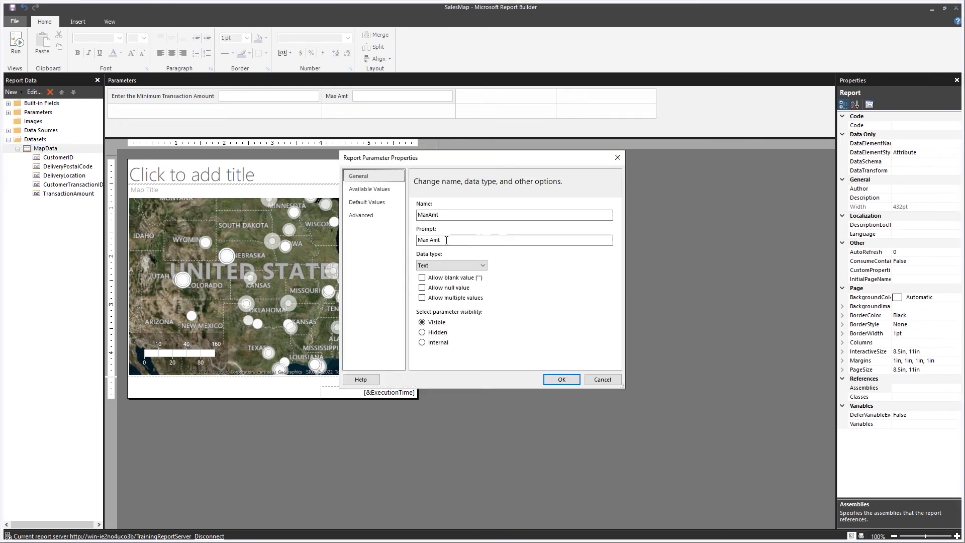
{"action": "left_click", "coordinate": [483, 266]}
{"action": "left_click", "coordinate": [427, 294]}
{"action": "left_click", "coordinate": [419, 239]}
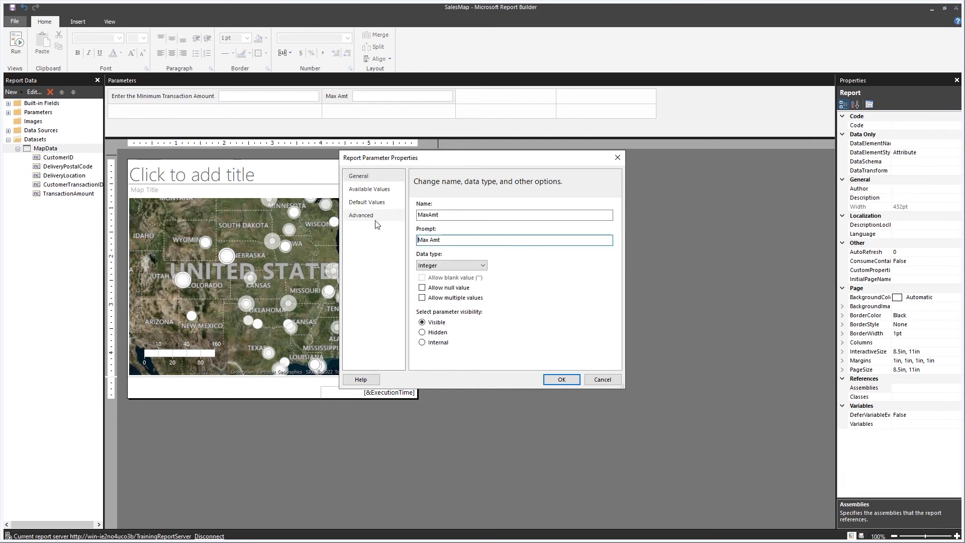
{"action": "type", "text": "Enter t"}
{"action": "type", "text": "he Maximum T"}
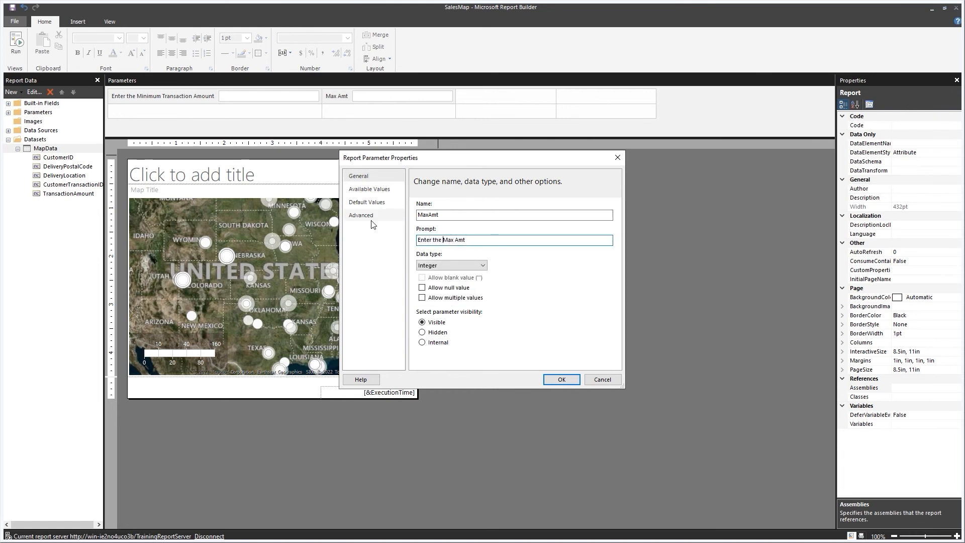
{"action": "type", "text": "ransaction AmountMax"}
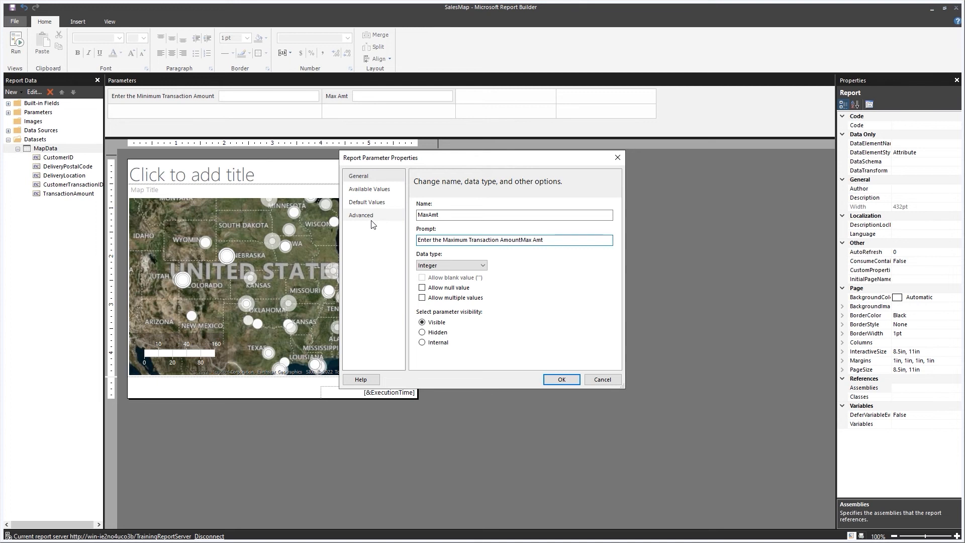
{"action": "key", "text": "ctrl+shift+Right"}
{"action": "key", "text": "ctrl+shift+Right"}
{"action": "key", "text": "Delete"}
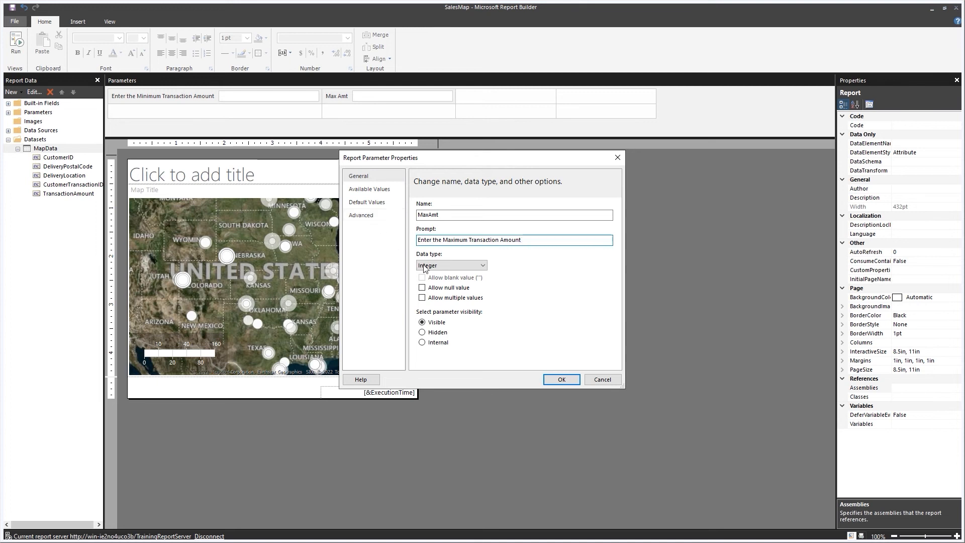
{"action": "left_click", "coordinate": [561, 380]}
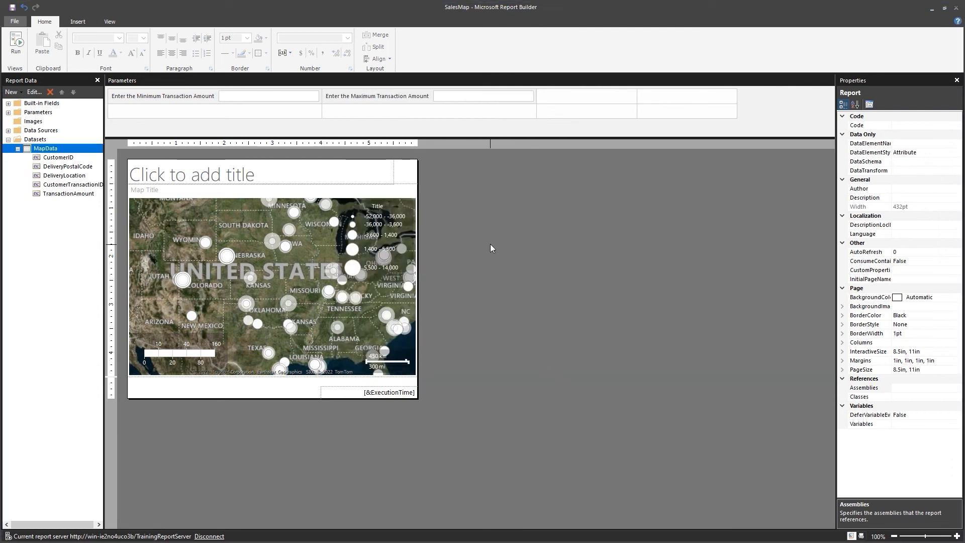
{"action": "left_click", "coordinate": [13, 8]}
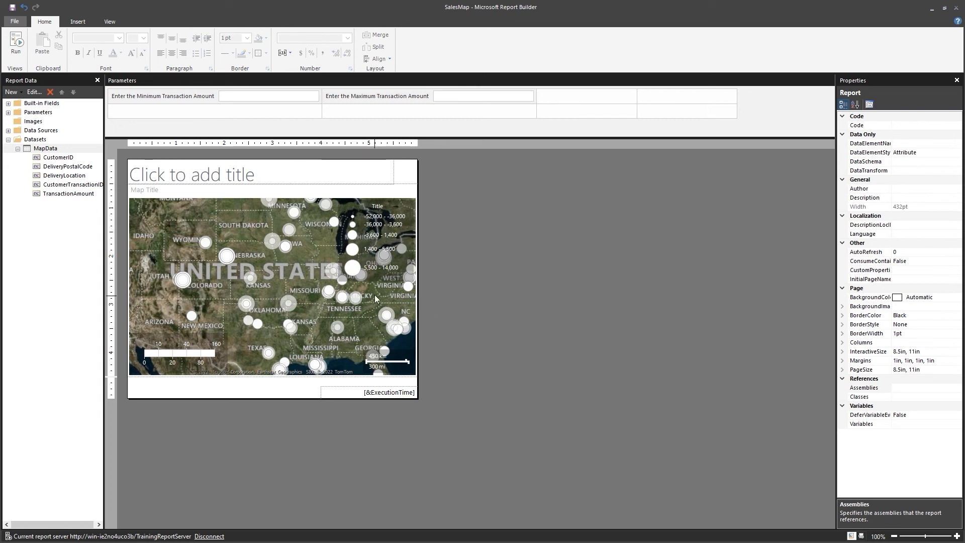
Set the map legend to display outside the viewport in its legend properties
{"action": "left_click", "coordinate": [381, 222]}
{"action": "right_click", "coordinate": [381, 222]}
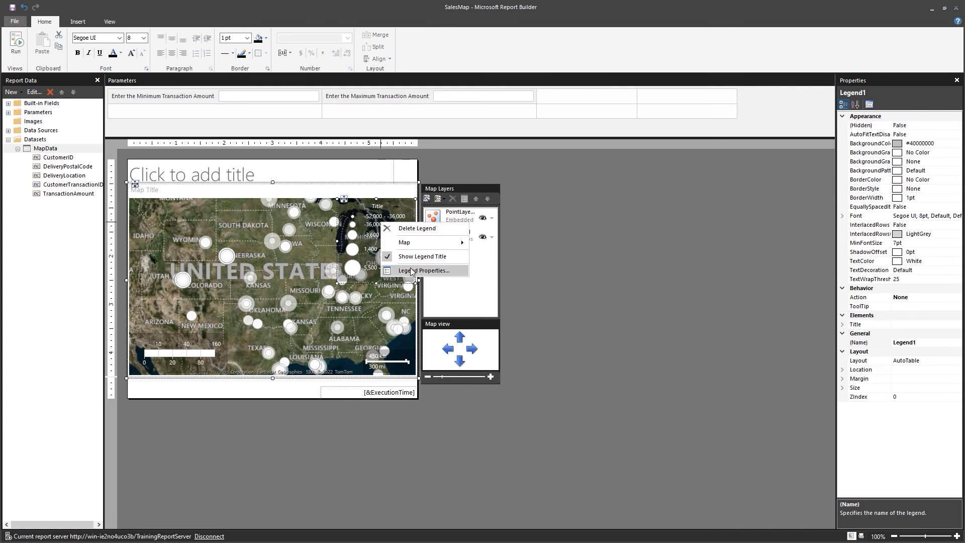
{"action": "left_click", "coordinate": [411, 270]}
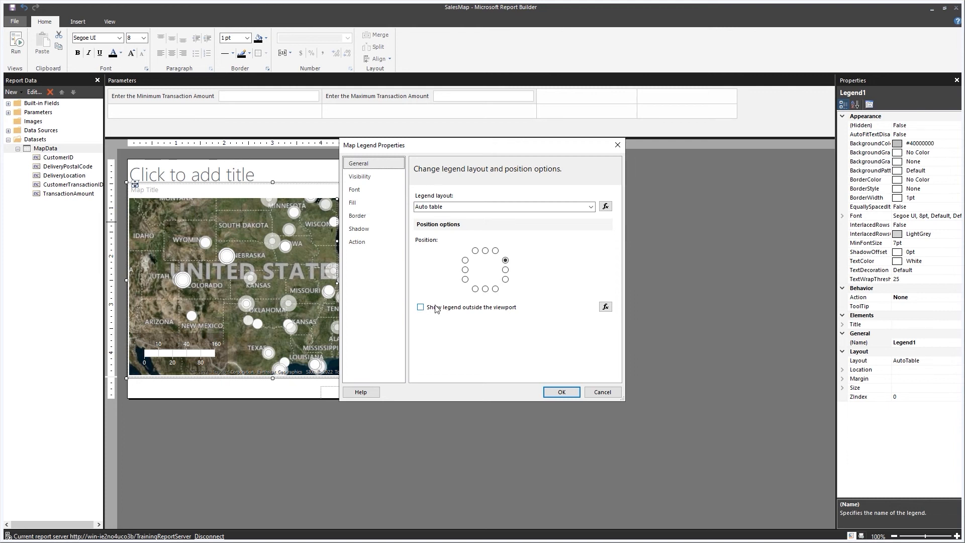
{"action": "left_click", "coordinate": [421, 308]}
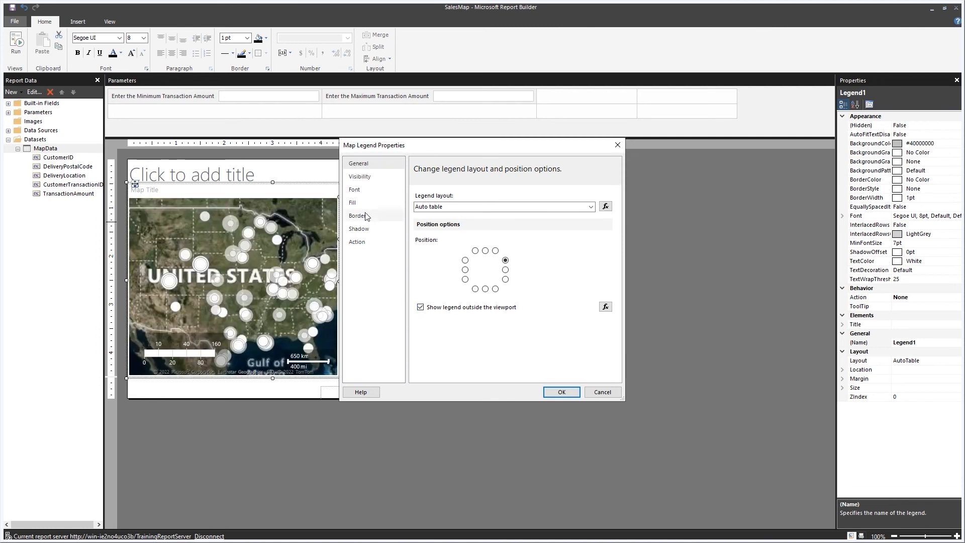
Make the map legend's font bold and set its size to 10pt
{"action": "left_click", "coordinate": [355, 191]}
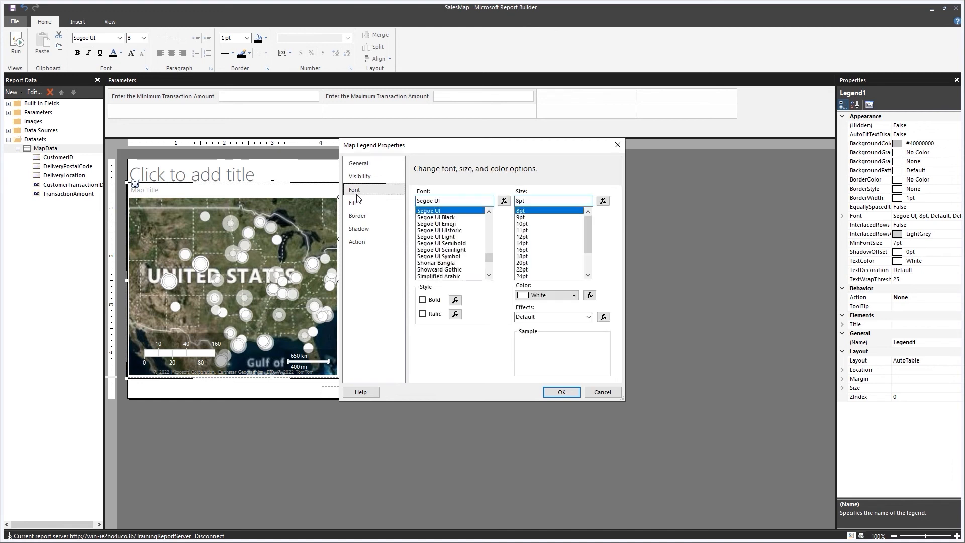
{"action": "left_click", "coordinate": [422, 300]}
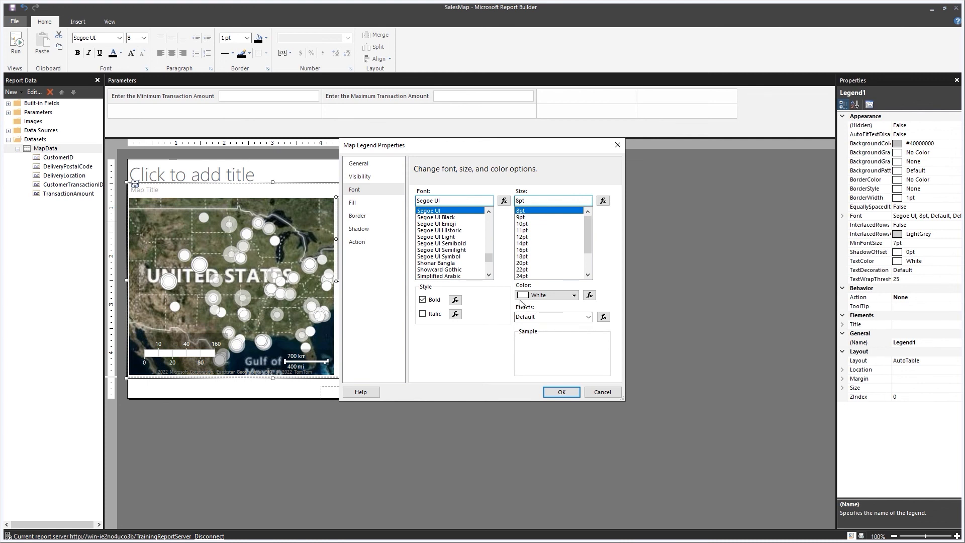
{"action": "left_click", "coordinate": [521, 224]}
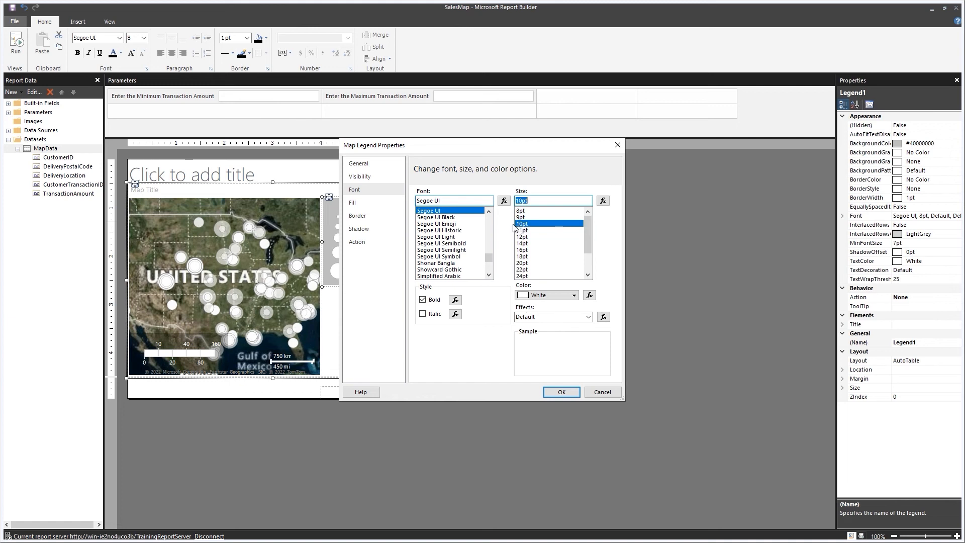
Set the map legend's solid background fill to Dark Green and apply the legend properties
{"action": "left_click", "coordinate": [359, 203]}
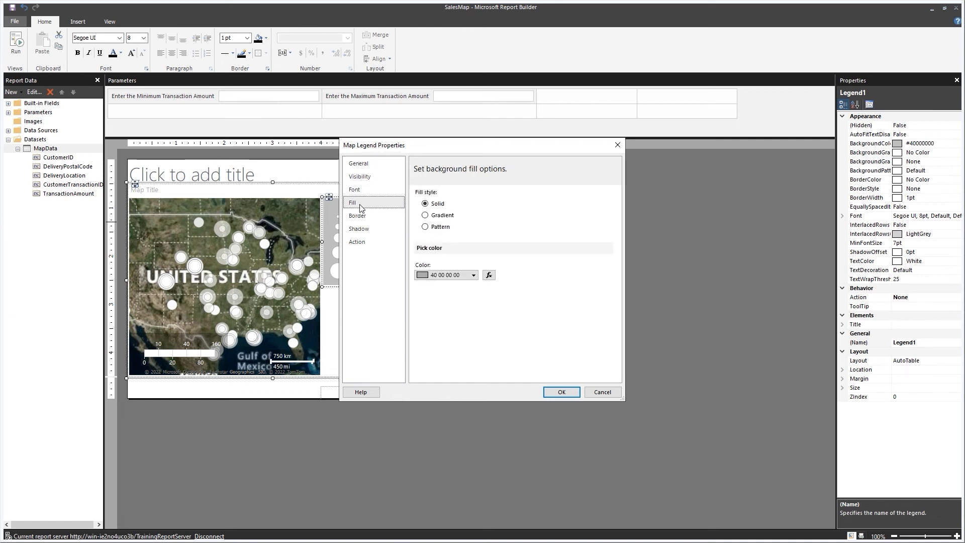
{"action": "left_click", "coordinate": [473, 276]}
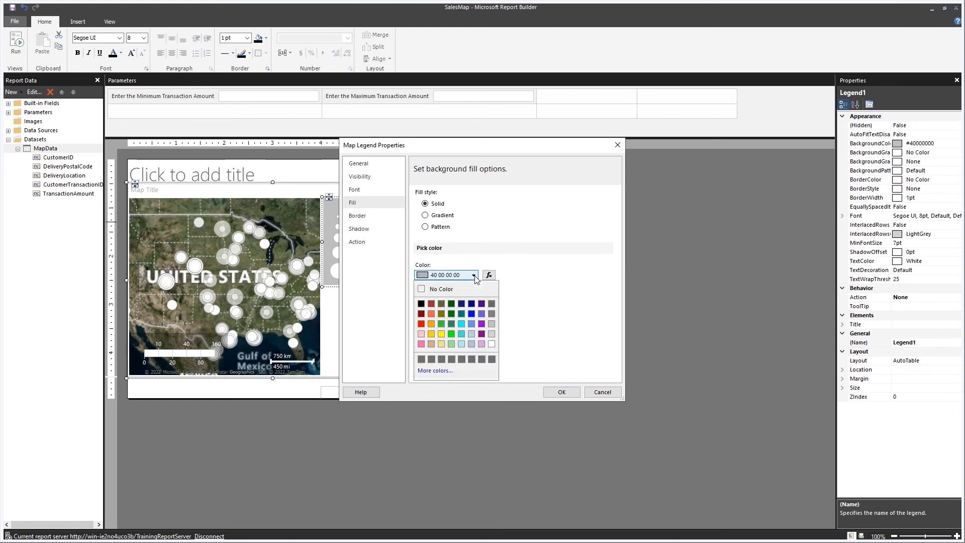
{"action": "left_click", "coordinate": [451, 304]}
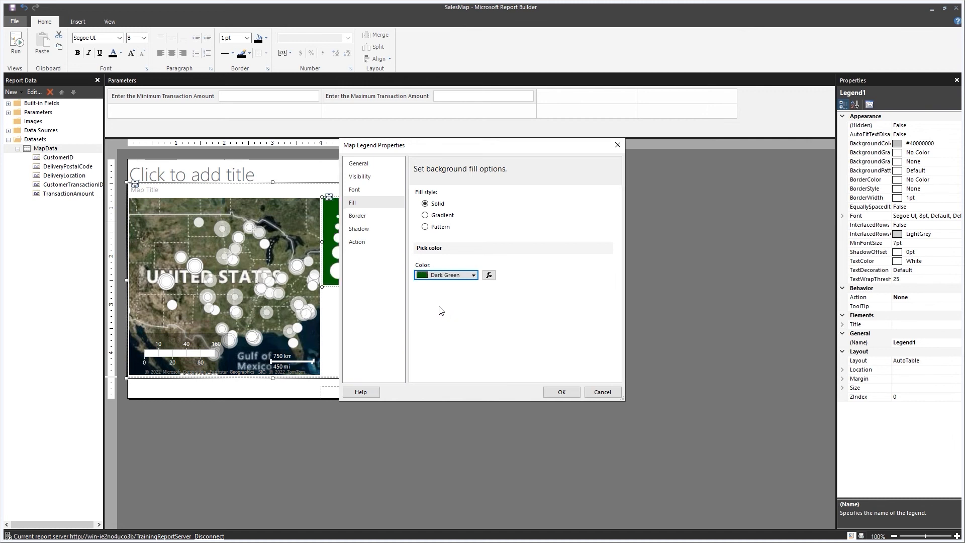
{"action": "left_click", "coordinate": [561, 392]}
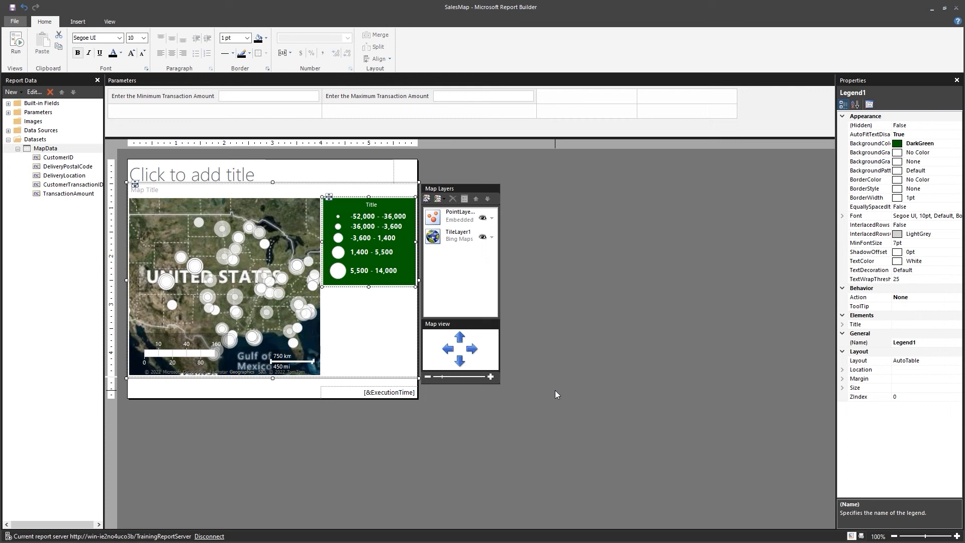
Change the map legend's title to "Trans Amt."
{"action": "left_click", "coordinate": [372, 207]}
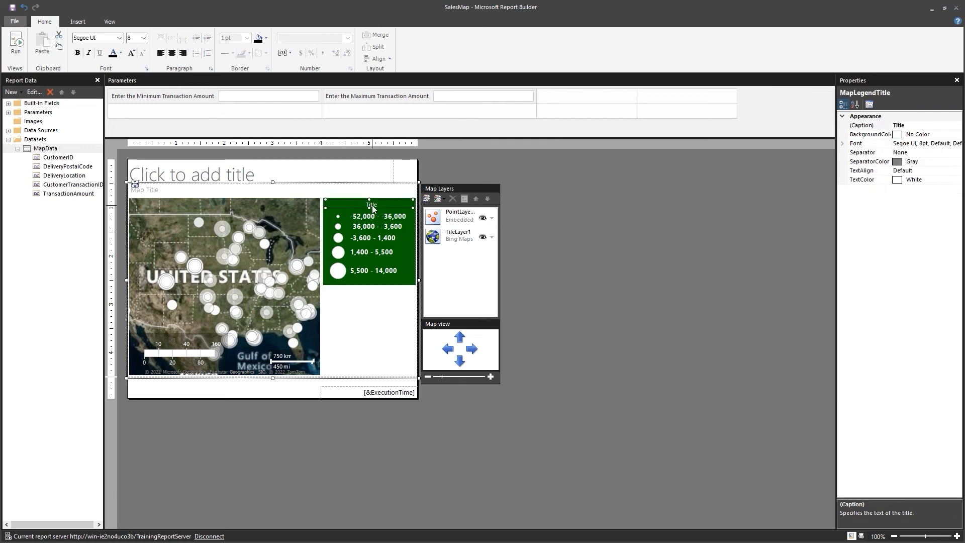
{"action": "left_click", "coordinate": [369, 206]}
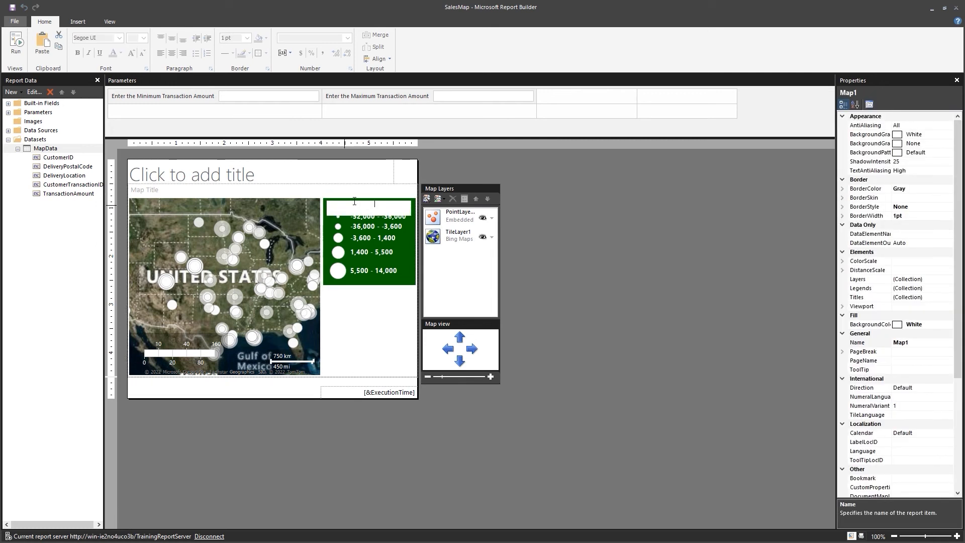
{"action": "type", "text": "sa"}
{"action": "left_click", "coordinate": [390, 332]}
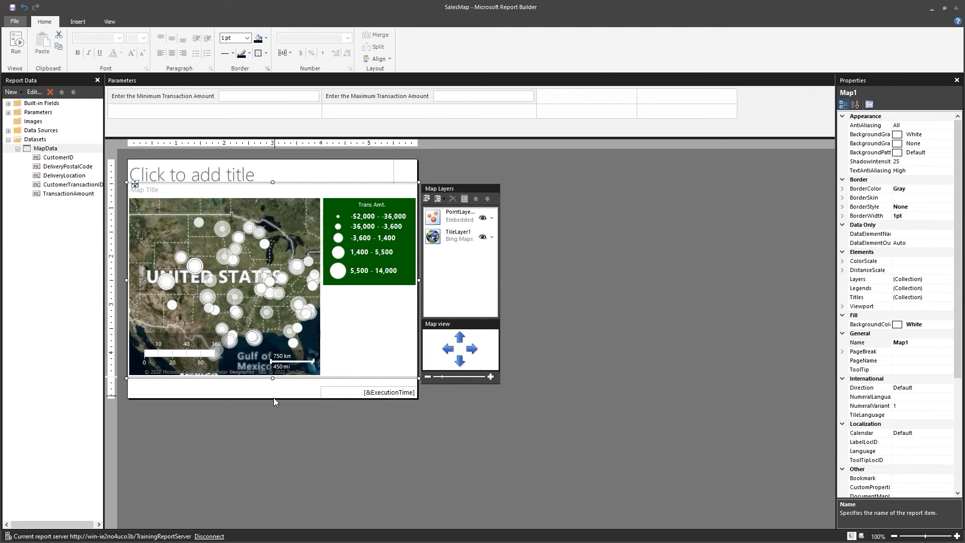
Remove the report's page footer and enter "Transaction Amounts by Location" as the report title
{"action": "right_click", "coordinate": [395, 428]}
{"action": "left_click", "coordinate": [435, 457]}
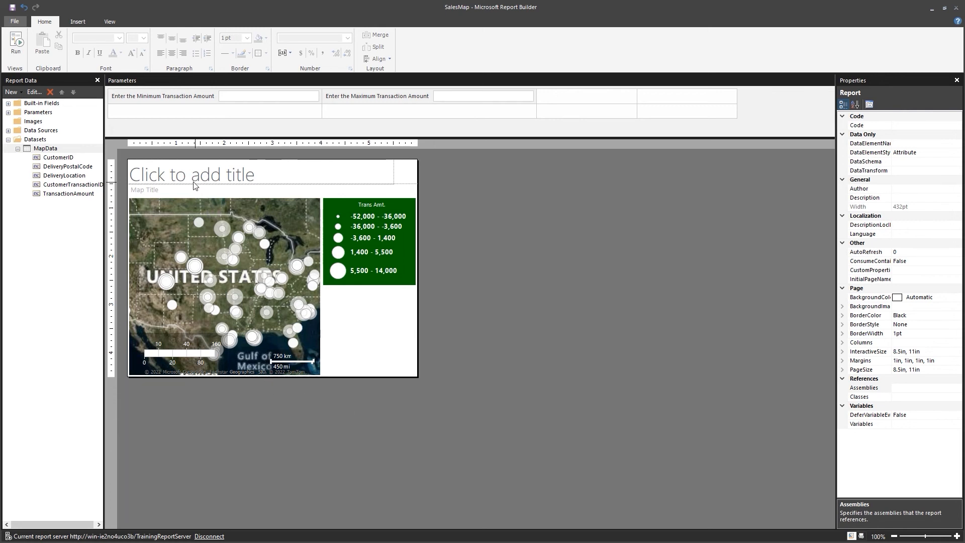
{"action": "left_click", "coordinate": [132, 169]}
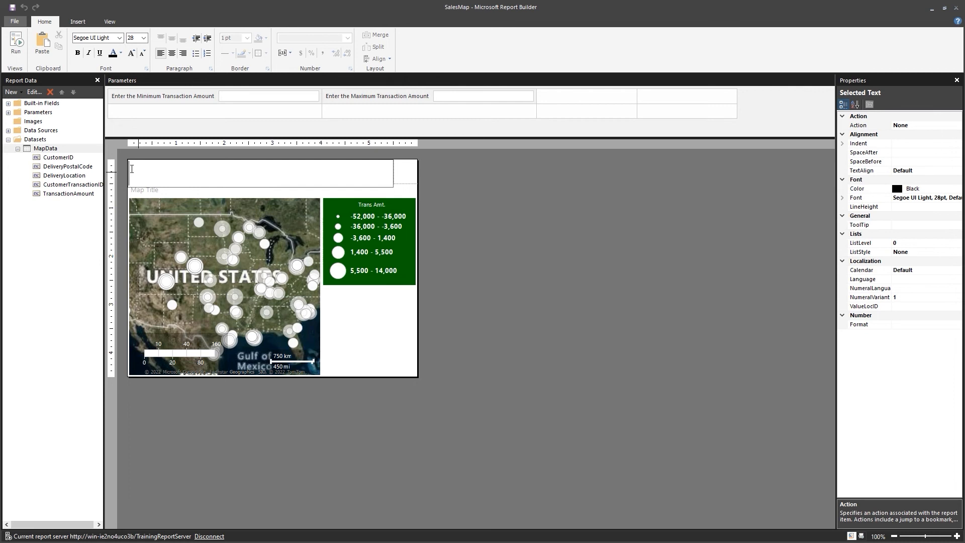
{"action": "type", "text": "Transaction Amount"}
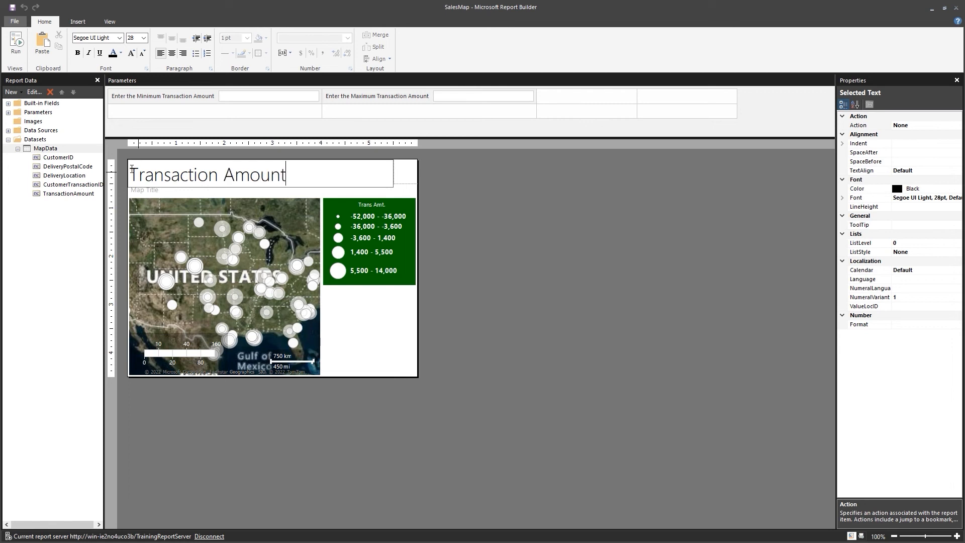
{"action": "type", "text": "s by Location"}
{"action": "left_click", "coordinate": [475, 263]}
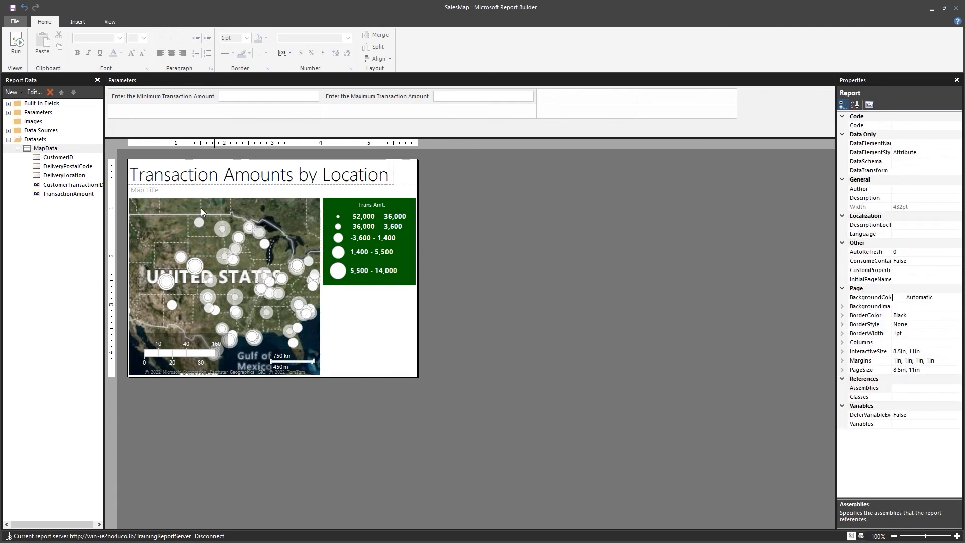
Delete the placeholder Map Title above the map
{"action": "left_click", "coordinate": [139, 195]}
{"action": "left_click", "coordinate": [145, 194]}
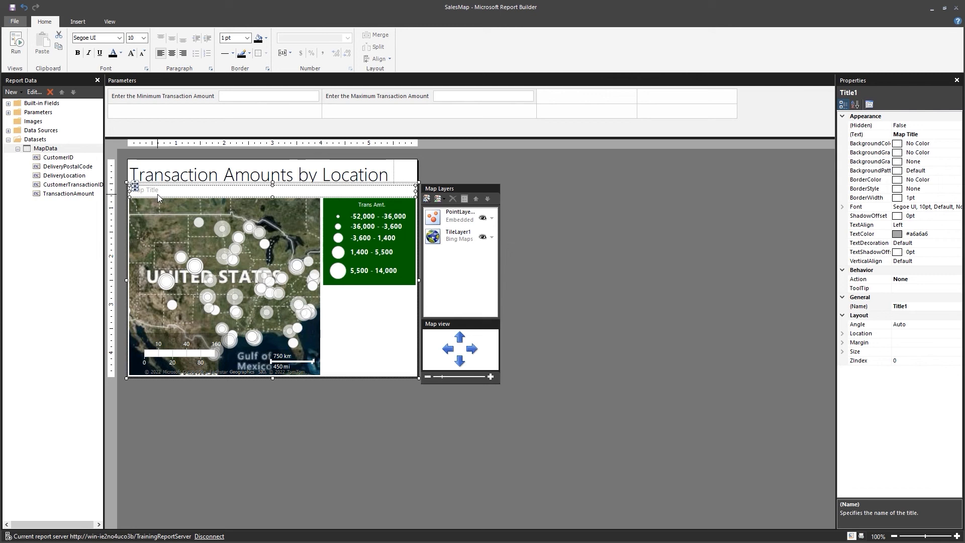
{"action": "key", "text": "Delete"}
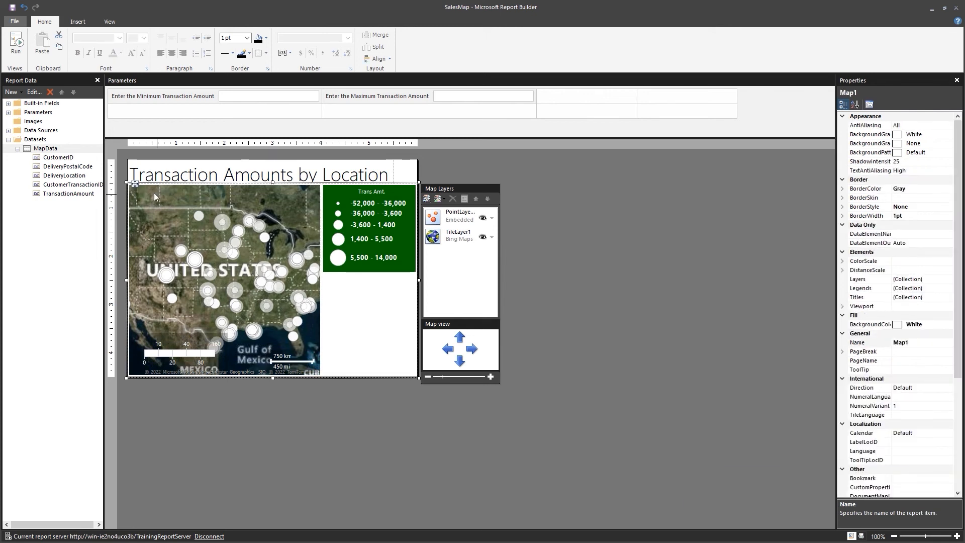
Preview the report with a minimum transaction amount of 500 and a maximum of 10000, and return to the design view
{"action": "left_click", "coordinate": [15, 50]}
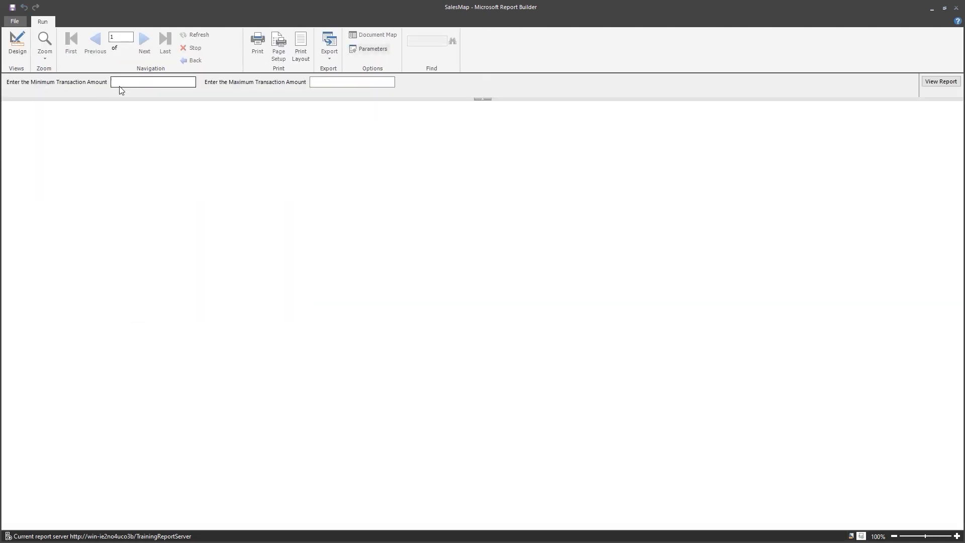
{"action": "left_click", "coordinate": [120, 83]}
{"action": "key", "text": "Tab"}
{"action": "type", "text": "100"}
{"action": "key", "text": "Return"}
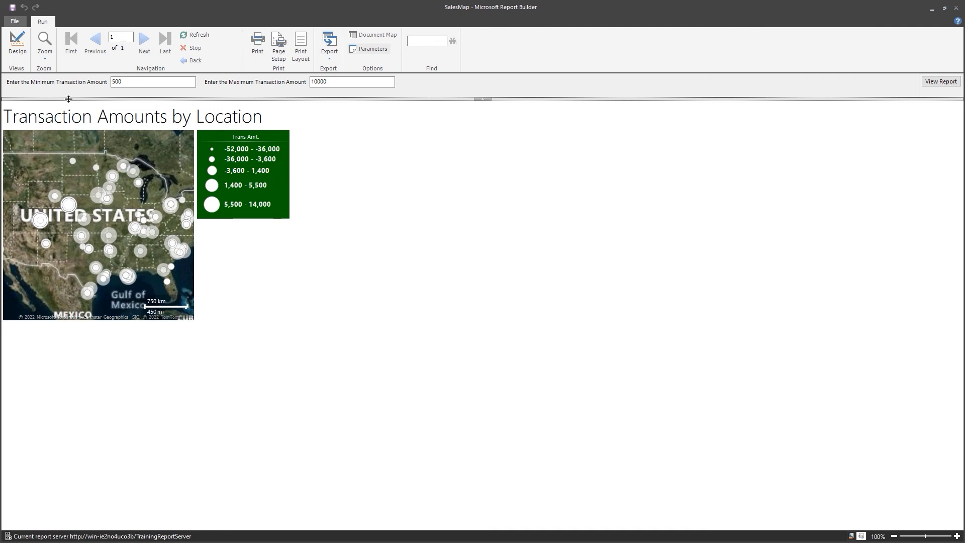
{"action": "left_click", "coordinate": [17, 42]}
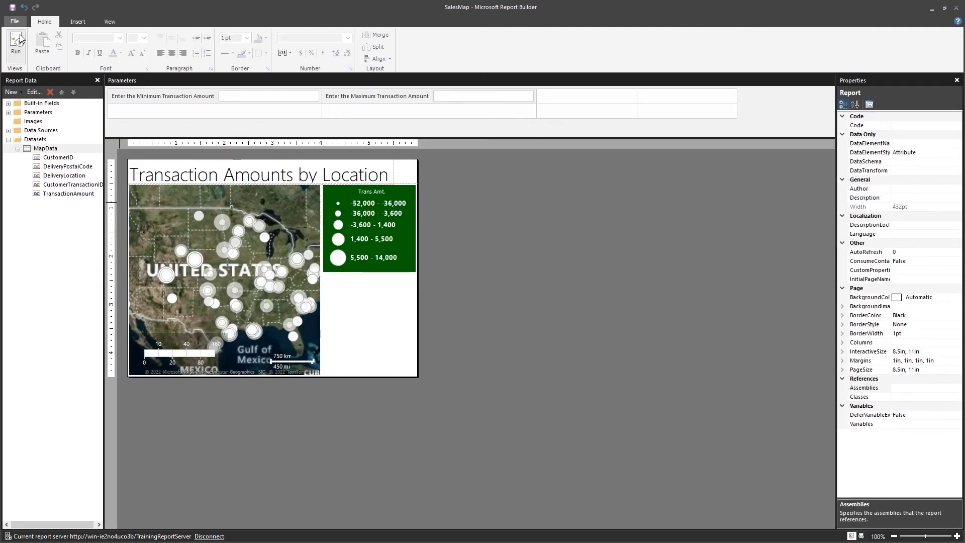
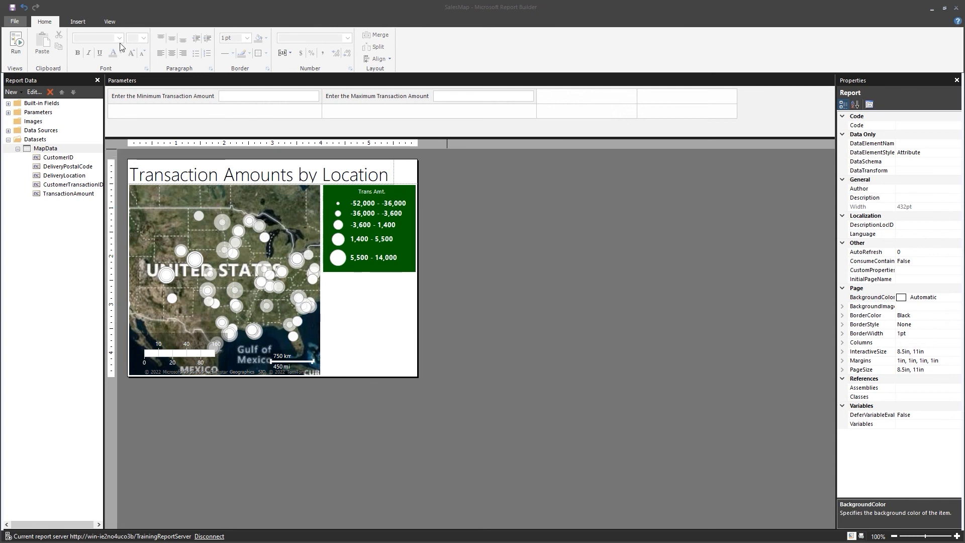
Start publishing report parts with the option to review and modify them, and rename the Map1 part as SalesMap
{"action": "left_click", "coordinate": [20, 23]}
{"action": "left_click", "coordinate": [19, 24]}
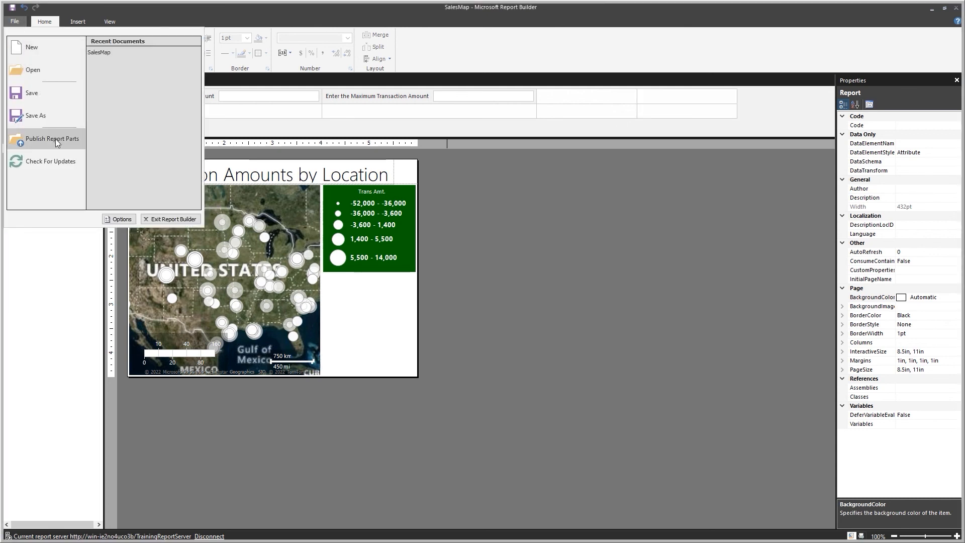
{"action": "left_click", "coordinate": [56, 139]}
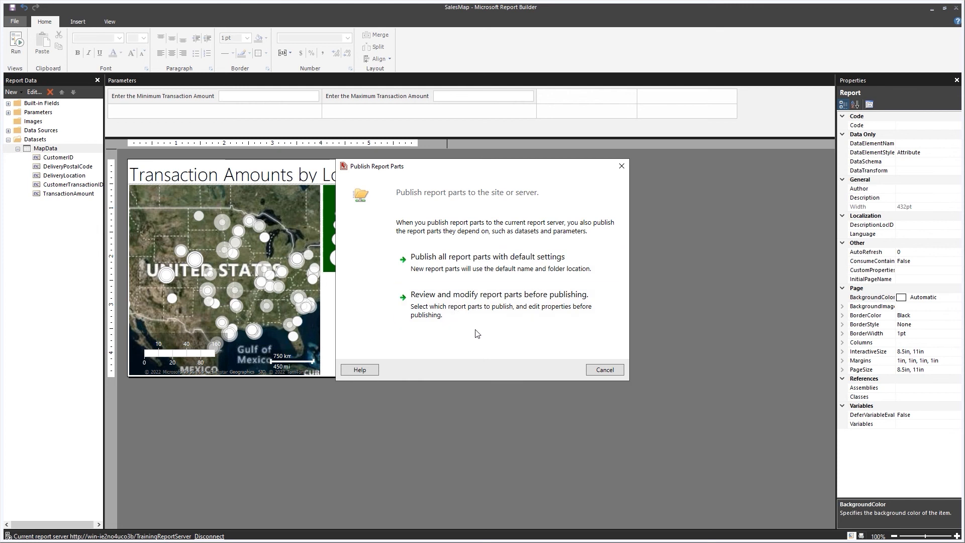
{"action": "left_click", "coordinate": [453, 307]}
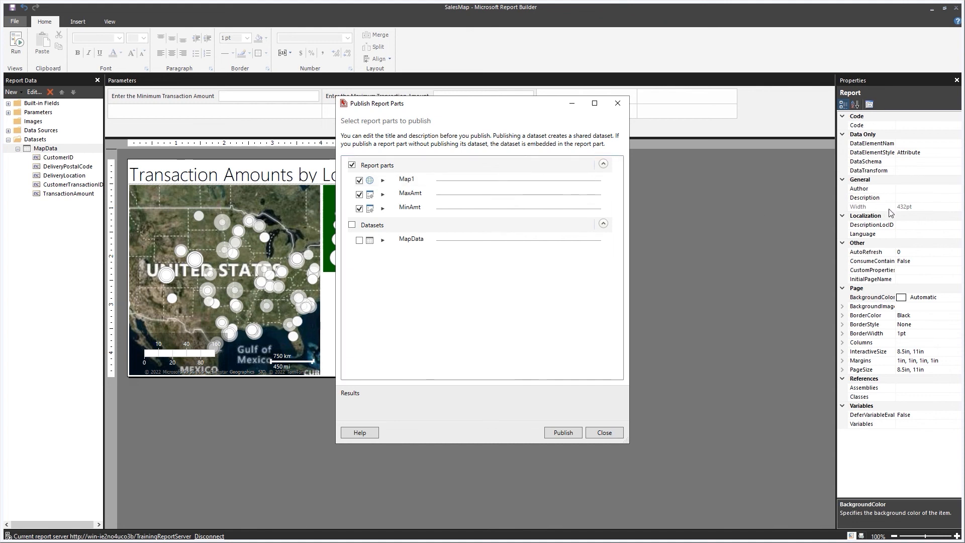
{"action": "left_click", "coordinate": [407, 179]}
{"action": "left_click_drag", "start_coordinate": [417, 180], "coordinate": [395, 183]}
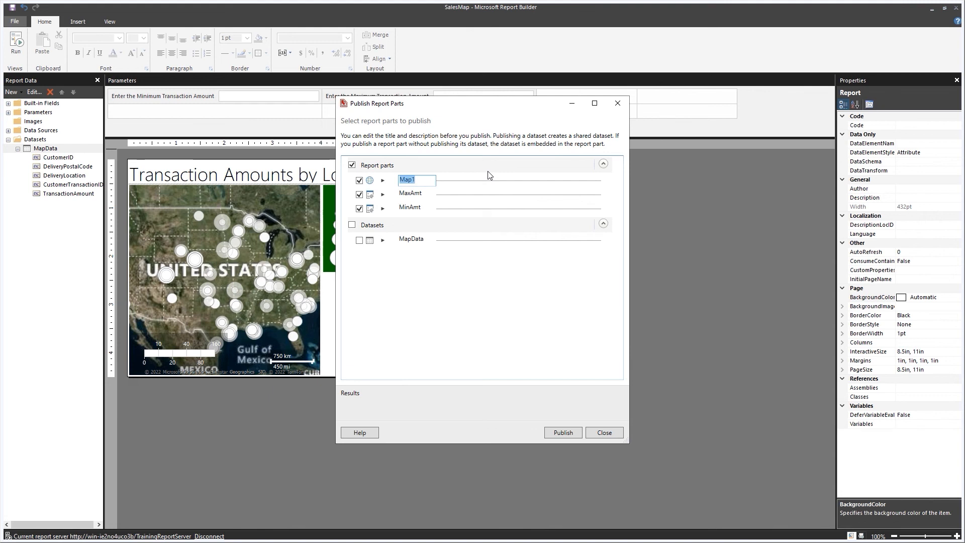
{"action": "type", "text": "SalesMap"}
Give the SalesMap report part the description "This map identifies transaction amounts by Sales locations."
{"action": "left_click", "coordinate": [383, 180]}
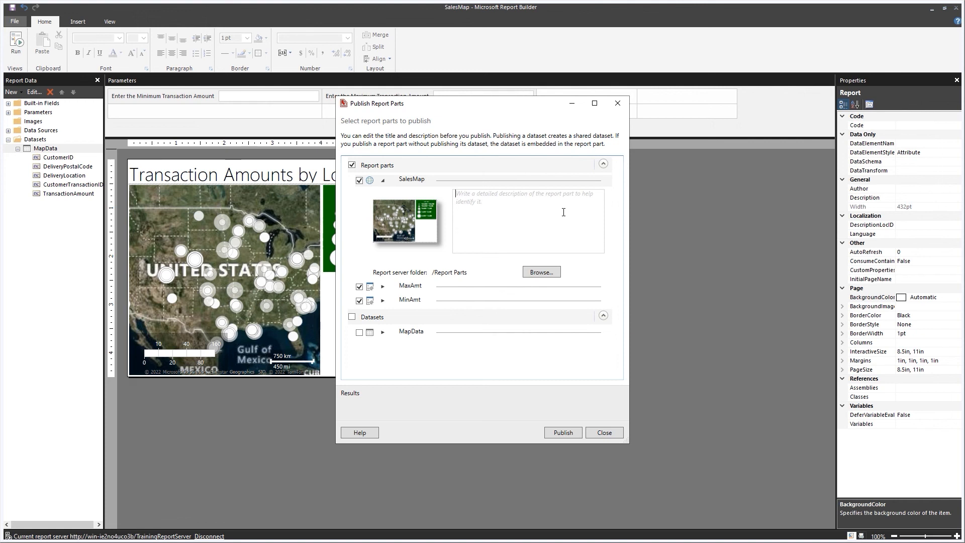
{"action": "type", "text": "This map identifi"}
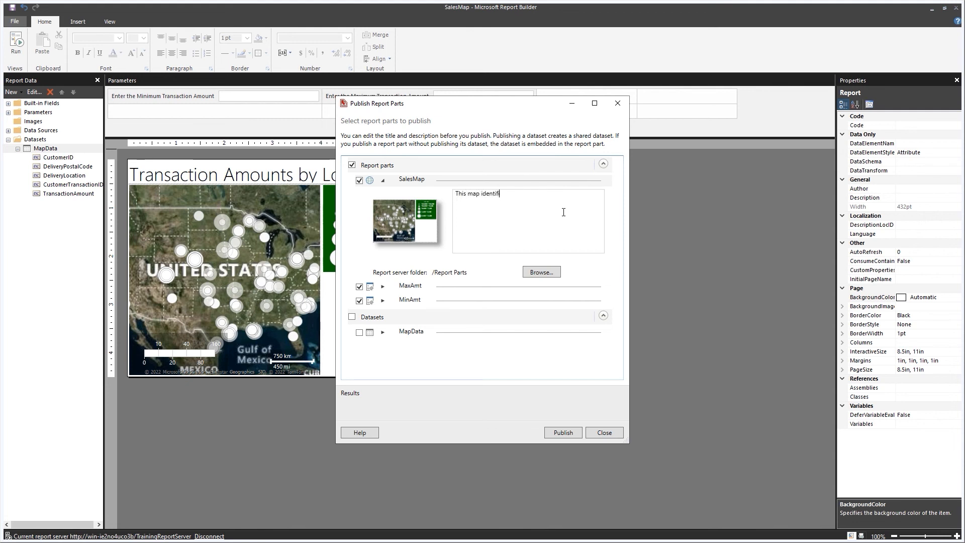
{"action": "type", "text": "es transaction amounts by Sales locations."}
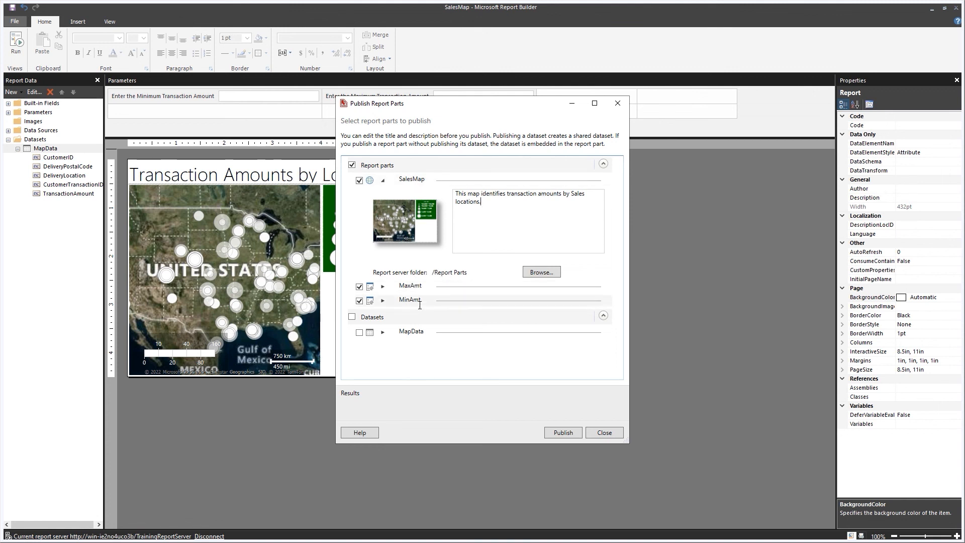
{"action": "left_click", "coordinate": [383, 287]}
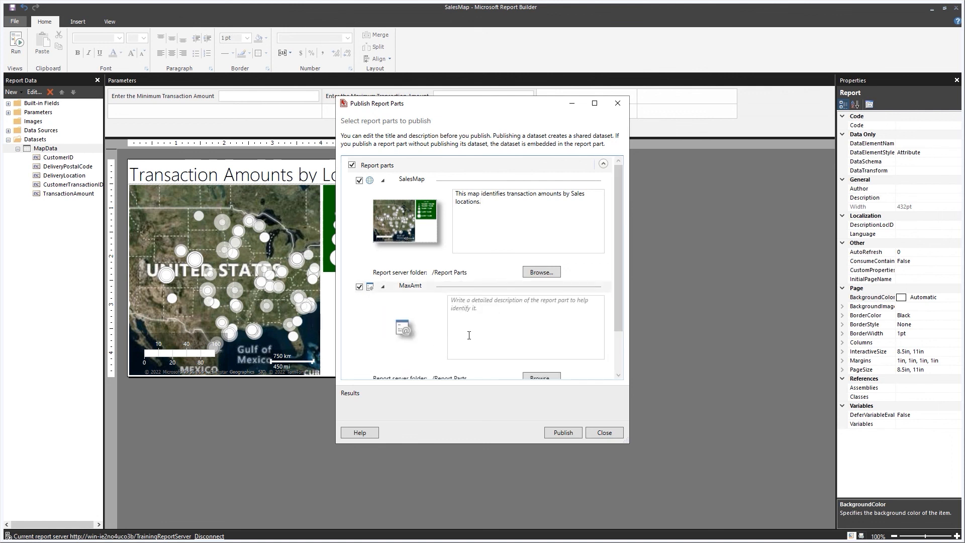
{"action": "left_click", "coordinate": [383, 287]}
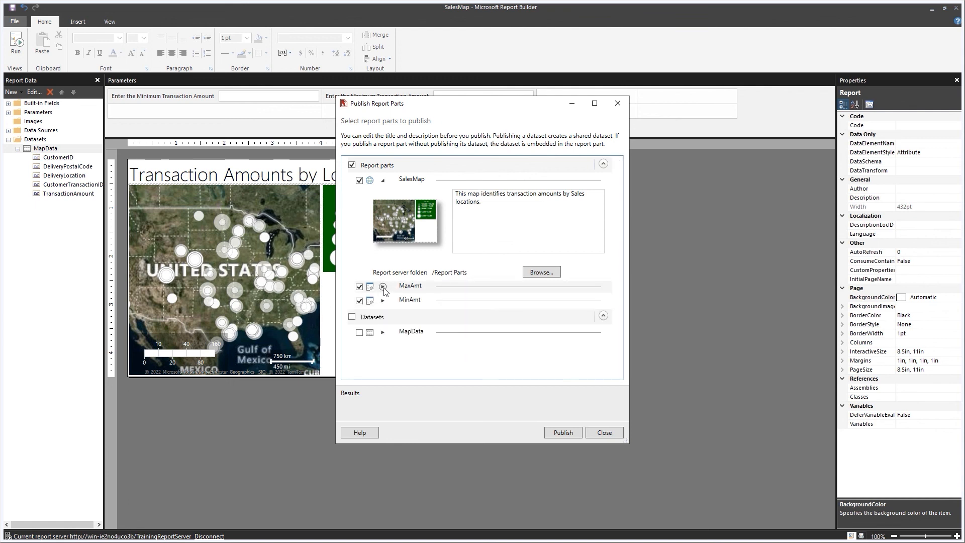
Include the MapData dataset, described as "Spatial location data by Customer ID from the WideWorldImporters database.", and publish all the selected report parts
{"action": "left_click", "coordinate": [382, 181]}
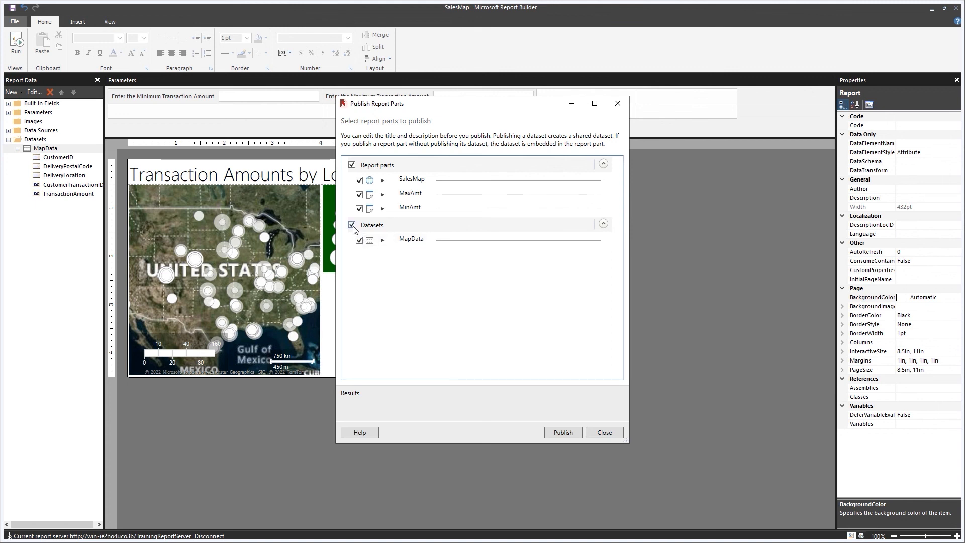
{"action": "left_click", "coordinate": [383, 241]}
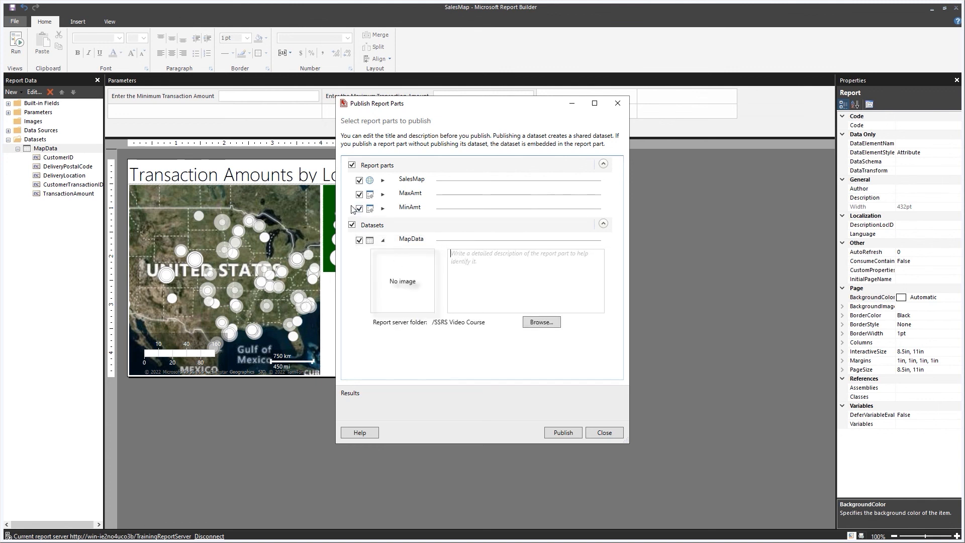
{"action": "type", "text": "Spatia"}
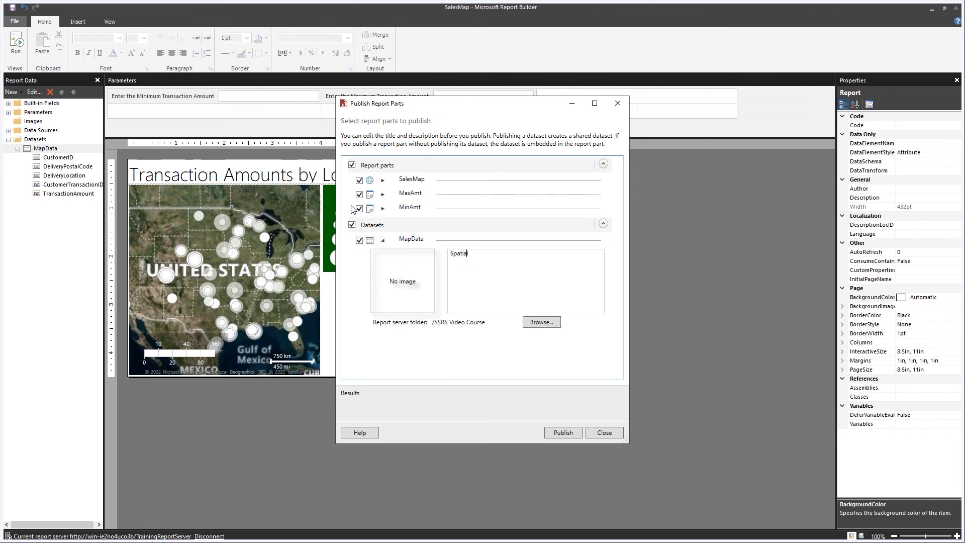
{"action": "type", "text": "l location data by Customer ID from the WideWorldImpor"}
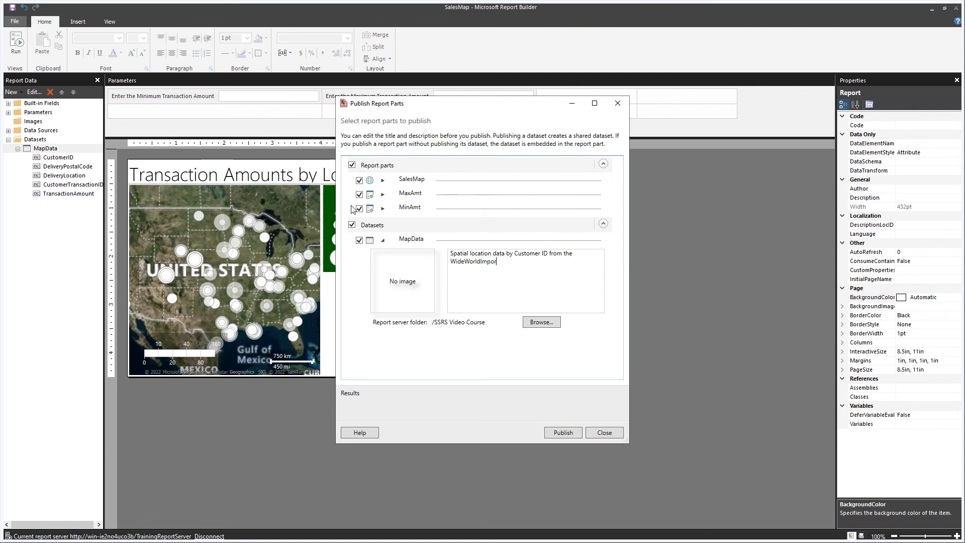
{"action": "type", "text": "ters database."}
{"action": "left_click", "coordinate": [382, 240]}
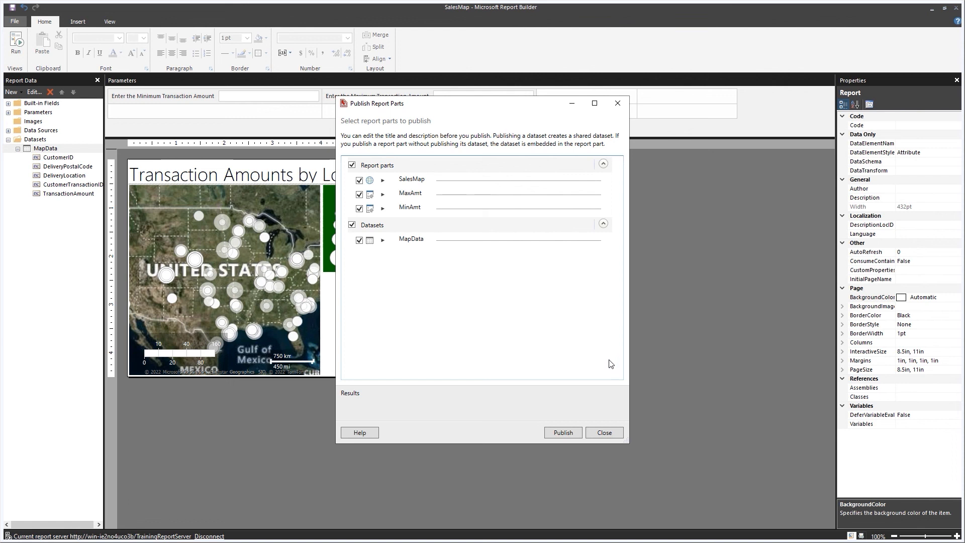
{"action": "left_click", "coordinate": [563, 433]}
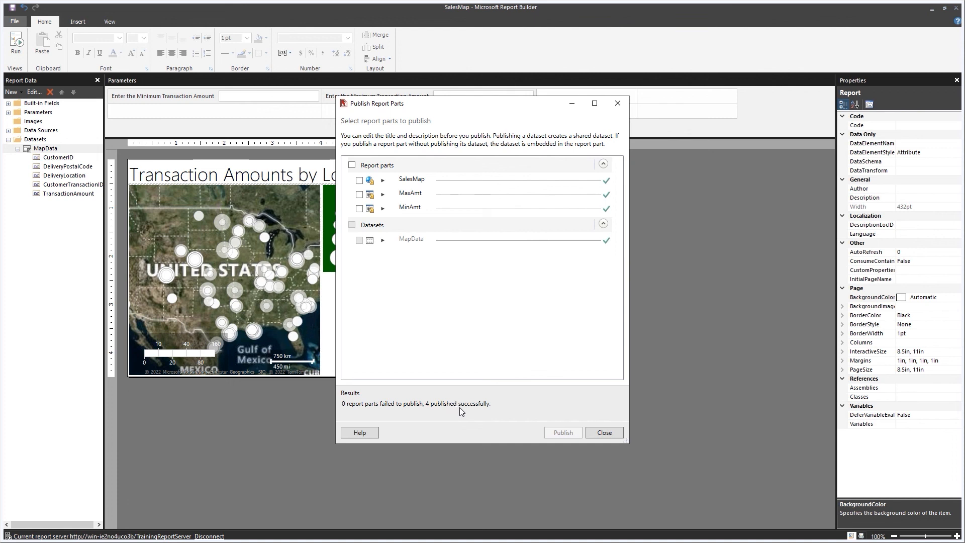
{"action": "left_click", "coordinate": [602, 432]}
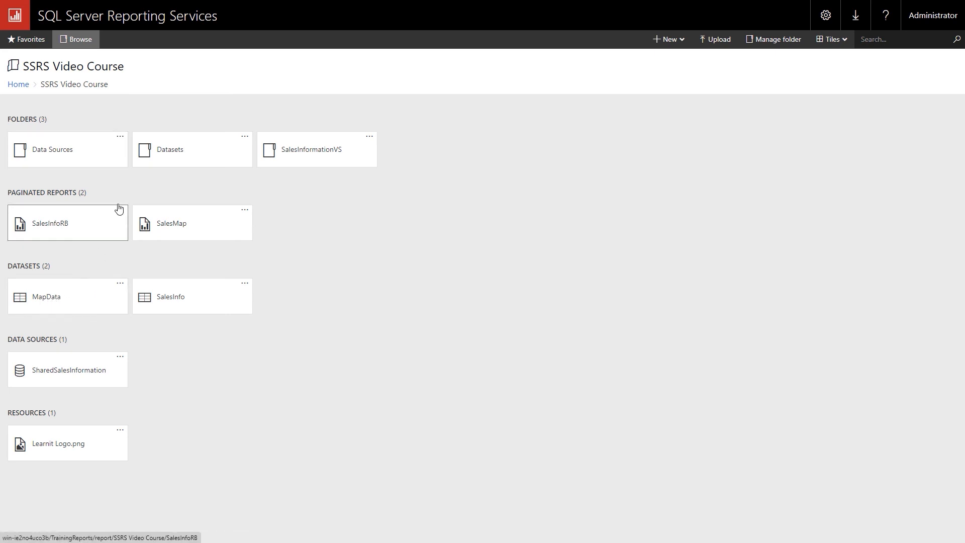
In the SQL Server Reporting Services web portal, move the Report Parts folder from Home into the SSRS Video Course folder
{"action": "left_click", "coordinate": [25, 93]}
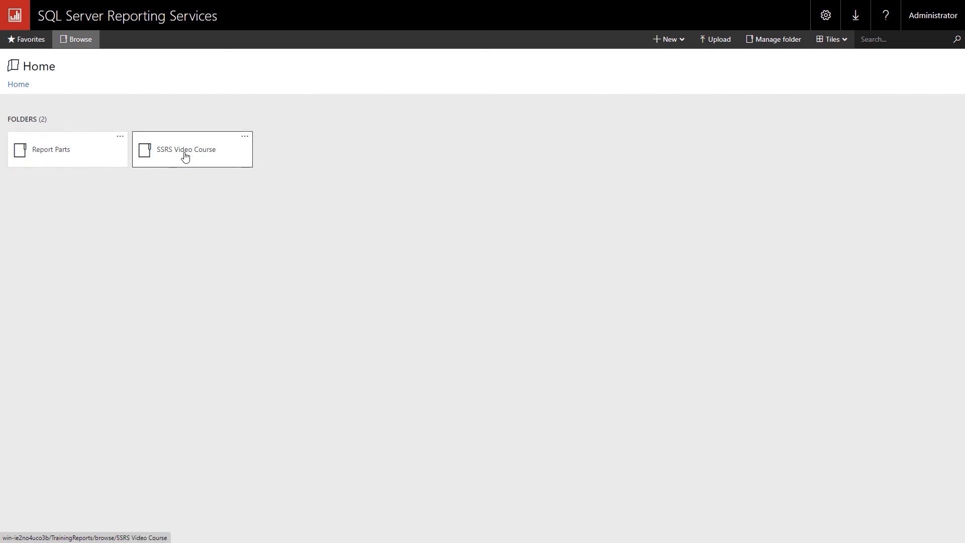
{"action": "left_click", "coordinate": [120, 138]}
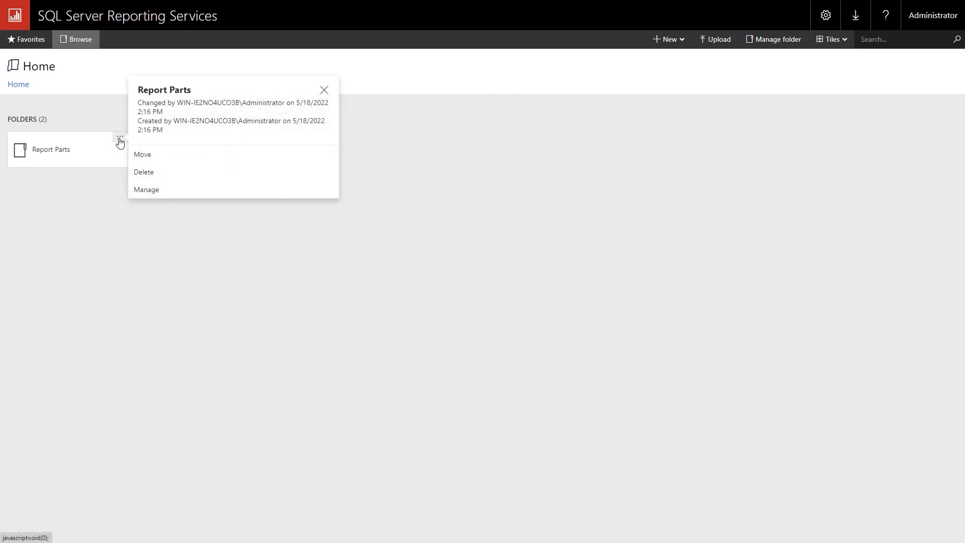
{"action": "left_click", "coordinate": [144, 154]}
{"action": "left_click", "coordinate": [515, 181]}
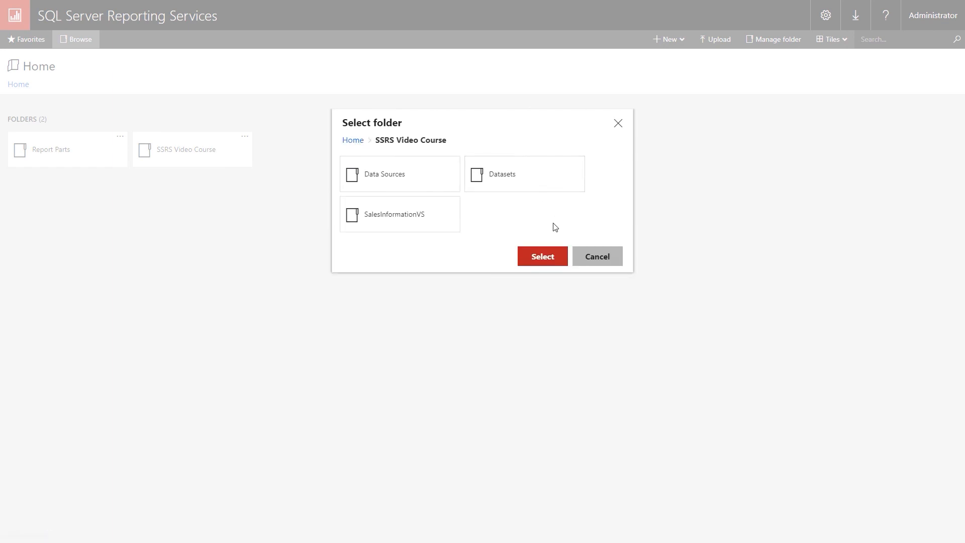
{"action": "left_click", "coordinate": [544, 259]}
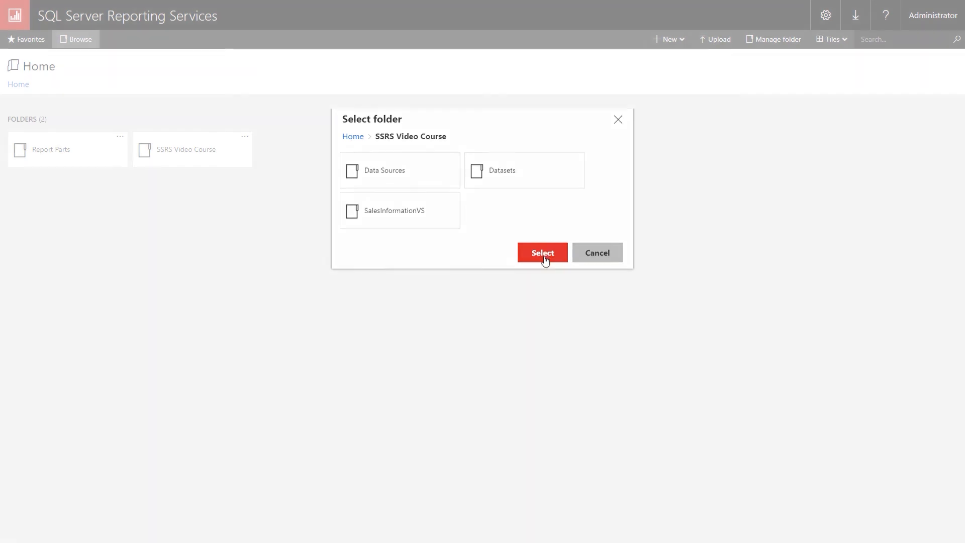
Rename the Data Sources folder in SSRS Video Course as Data SourcesVS and return to the refreshed SSRS Video Course folder
{"action": "left_click", "coordinate": [77, 157]}
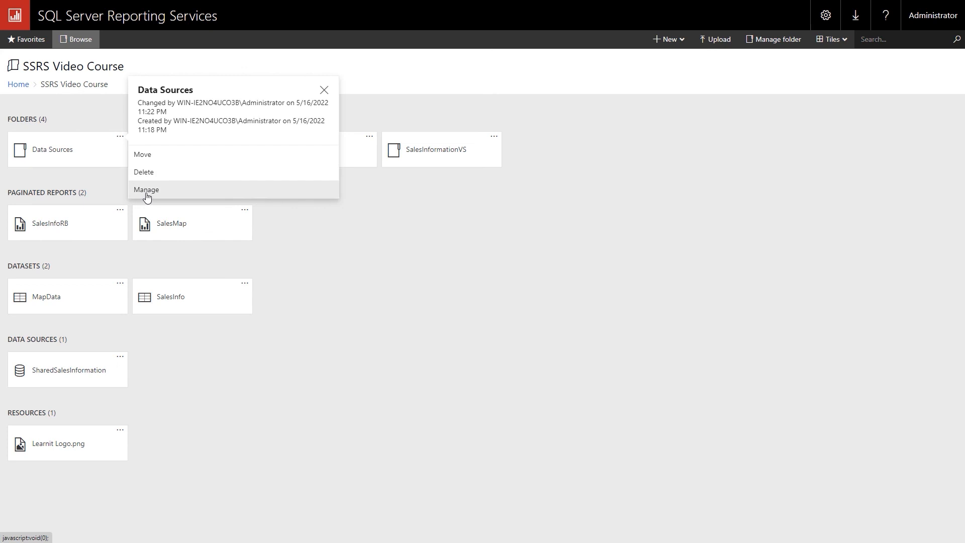
{"action": "left_click", "coordinate": [146, 191]}
{"action": "left_click", "coordinate": [169, 197]}
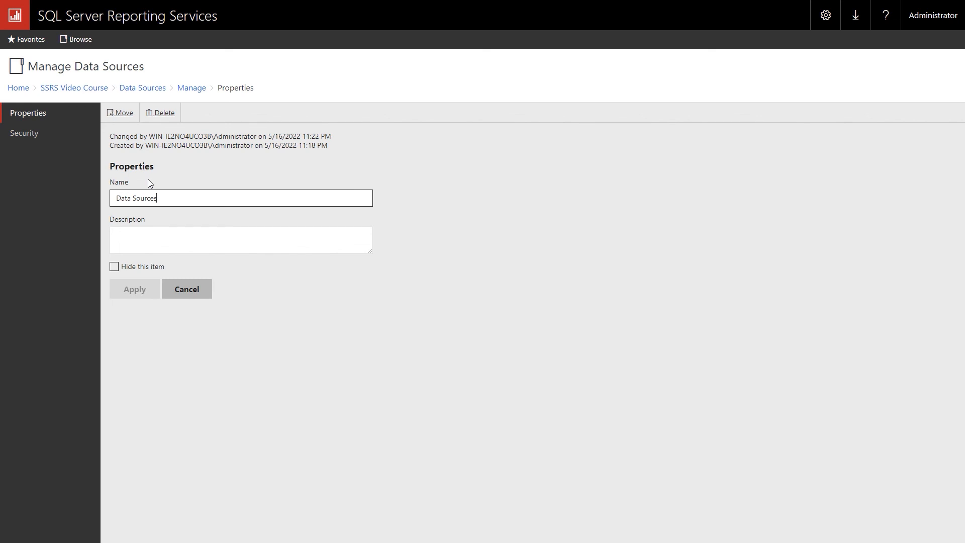
{"action": "type", "text": "VS"}
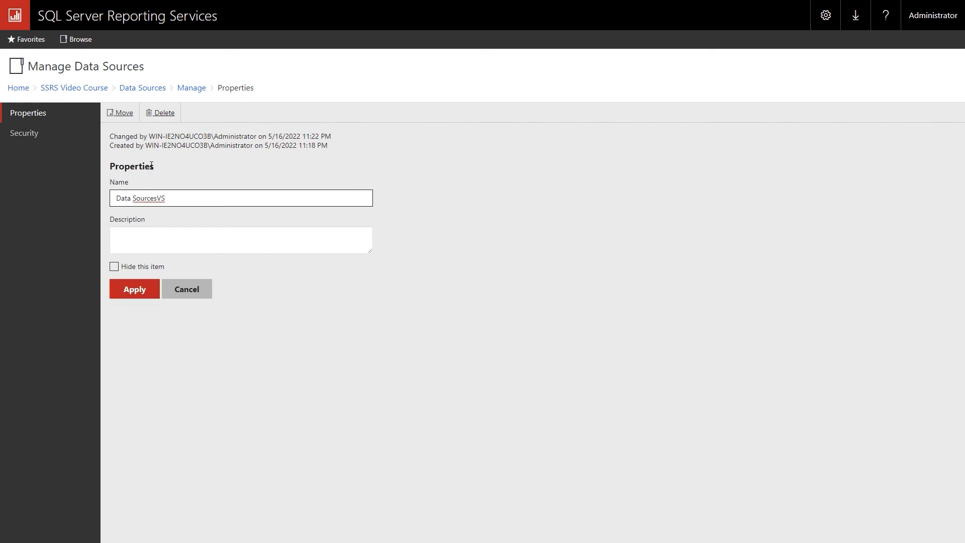
{"action": "left_click", "coordinate": [120, 296]}
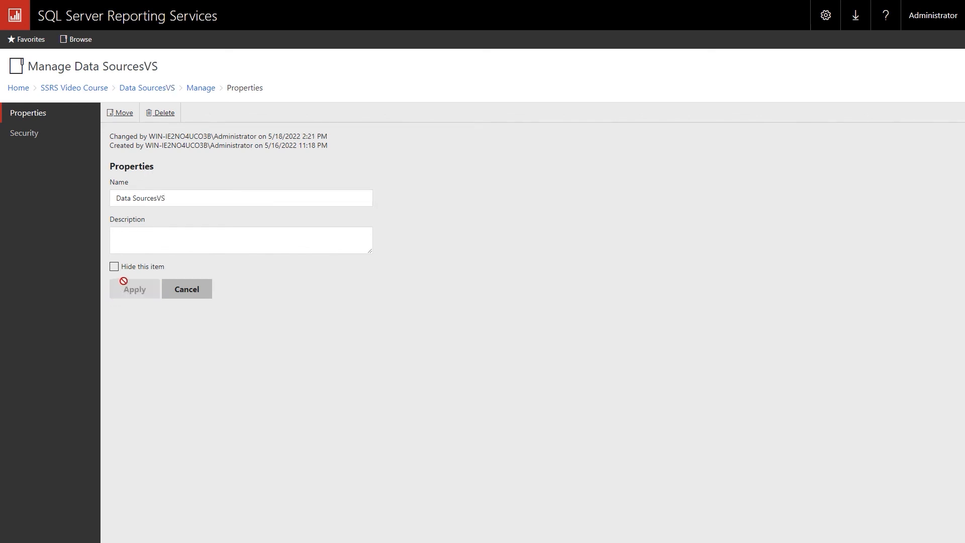
{"action": "left_click", "coordinate": [74, 93]}
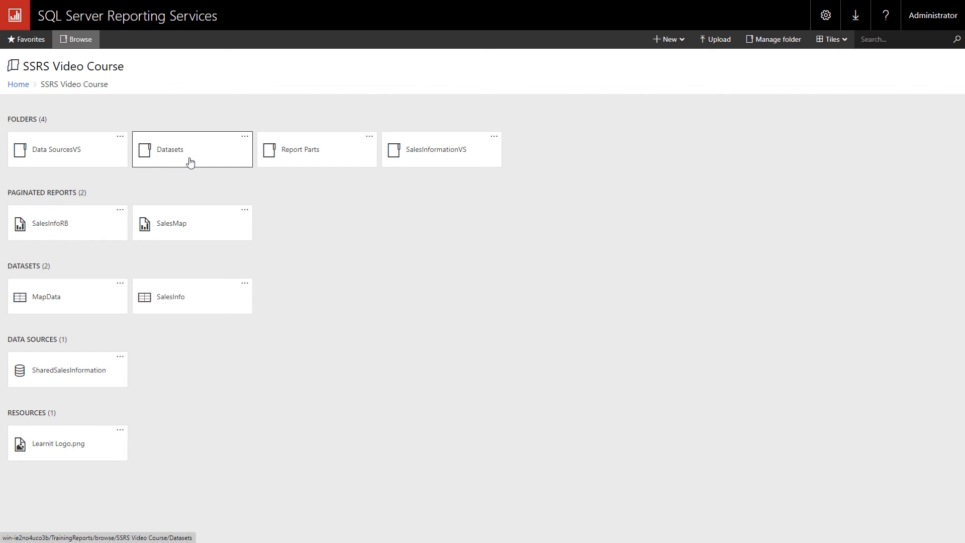
{"action": "key", "text": "F5"}
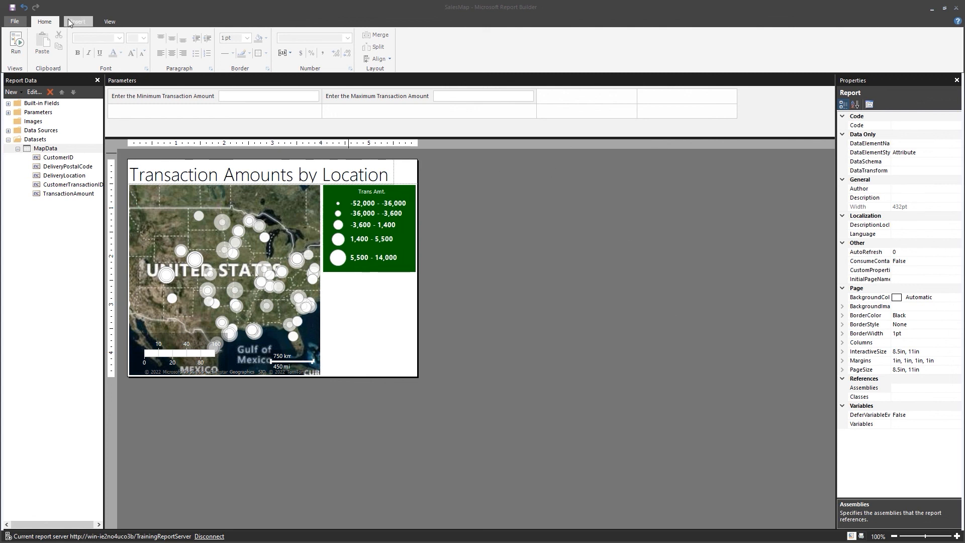
In Report Builder, open the SalesInfoRB report from the SSRS Video Course folder and add a page header to it
{"action": "left_click", "coordinate": [15, 22]}
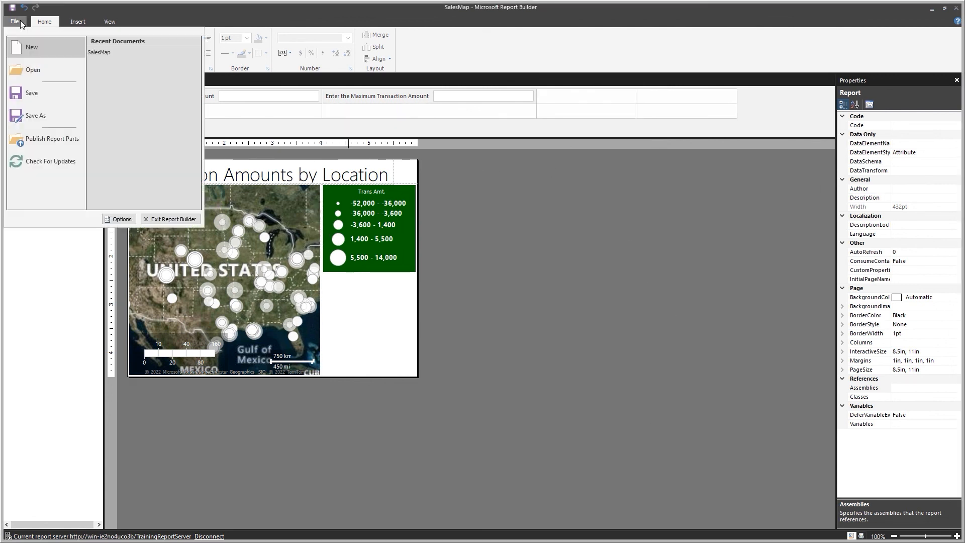
{"action": "left_click", "coordinate": [32, 71]}
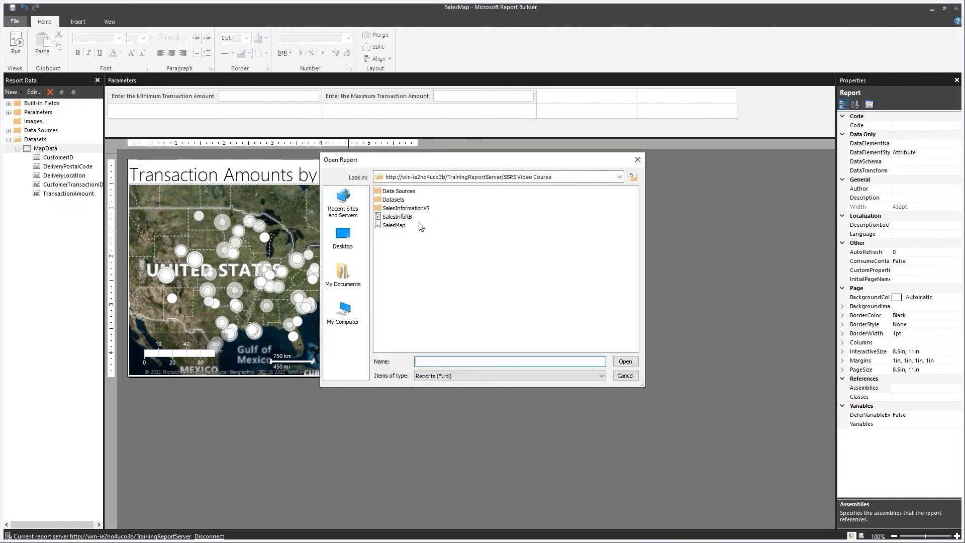
{"action": "double_click", "coordinate": [389, 218]}
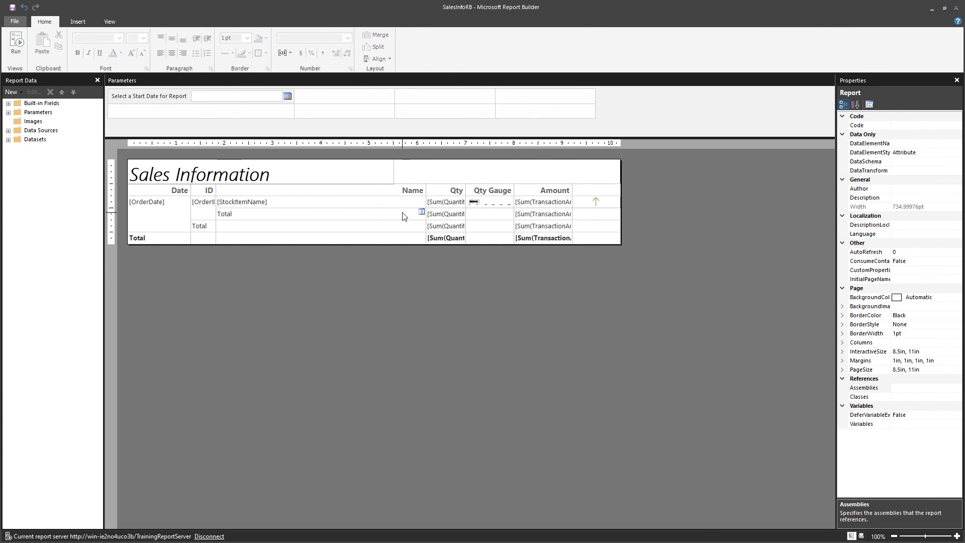
{"action": "right_click", "coordinate": [415, 281]}
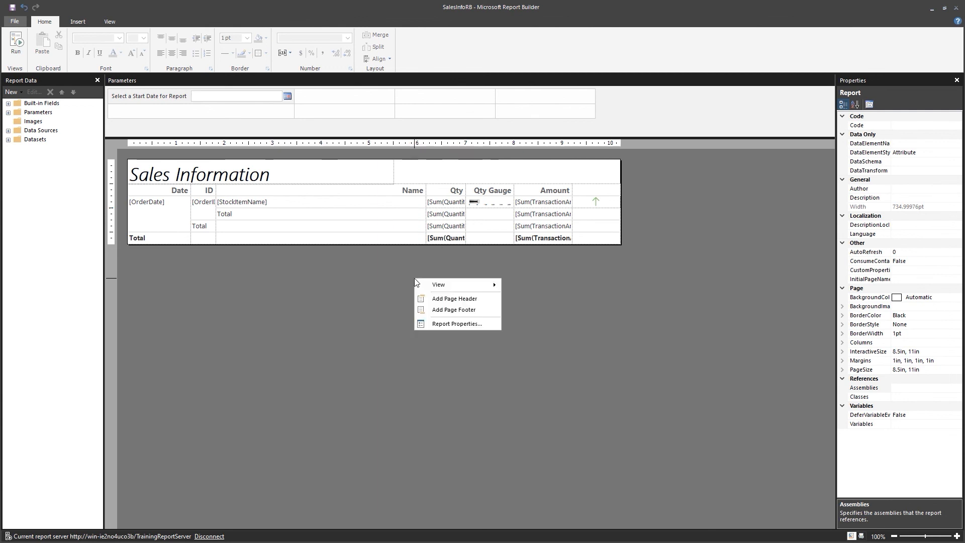
{"action": "left_click", "coordinate": [435, 298]}
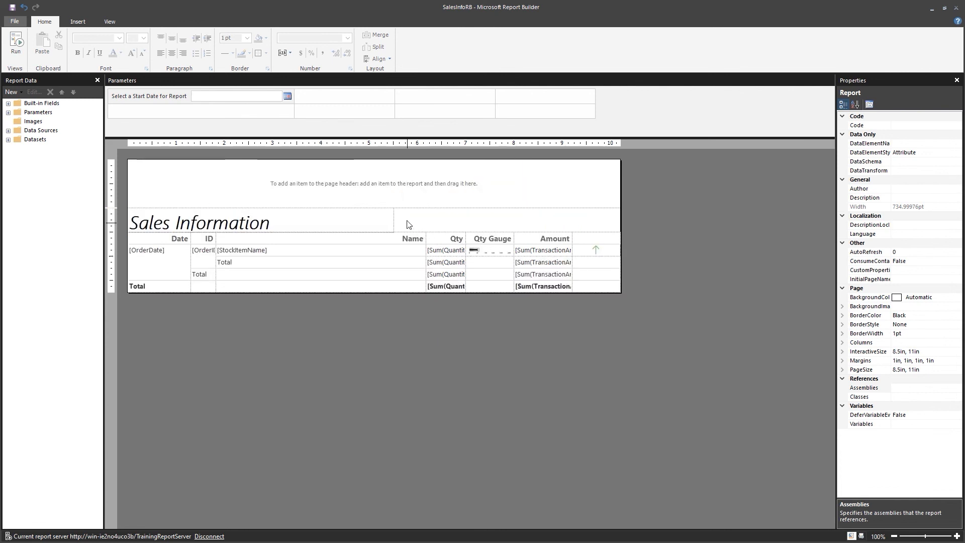
Insert an image in the page header, using Learnit Logo.png from the report server as its external source
{"action": "right_click", "coordinate": [393, 184]}
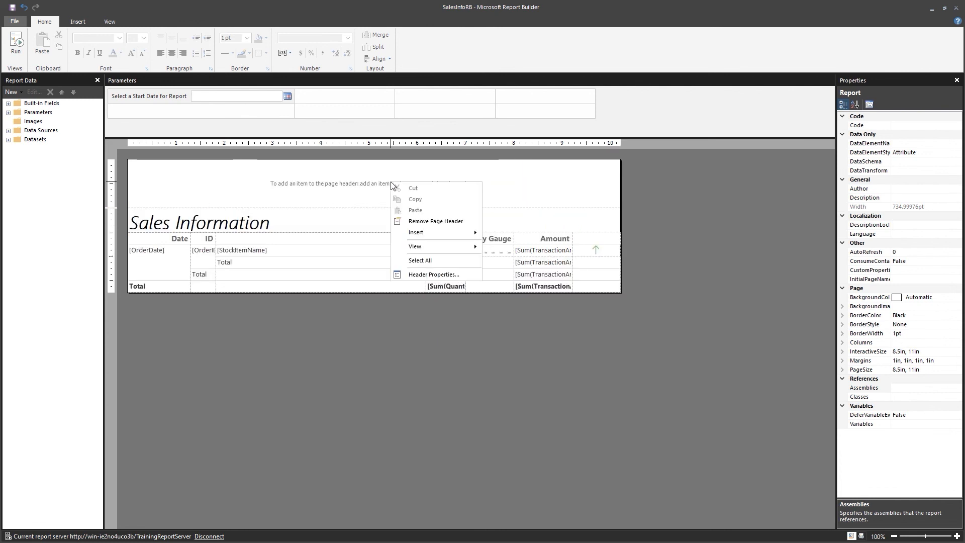
{"action": "mouse_move", "coordinate": [426, 237]}
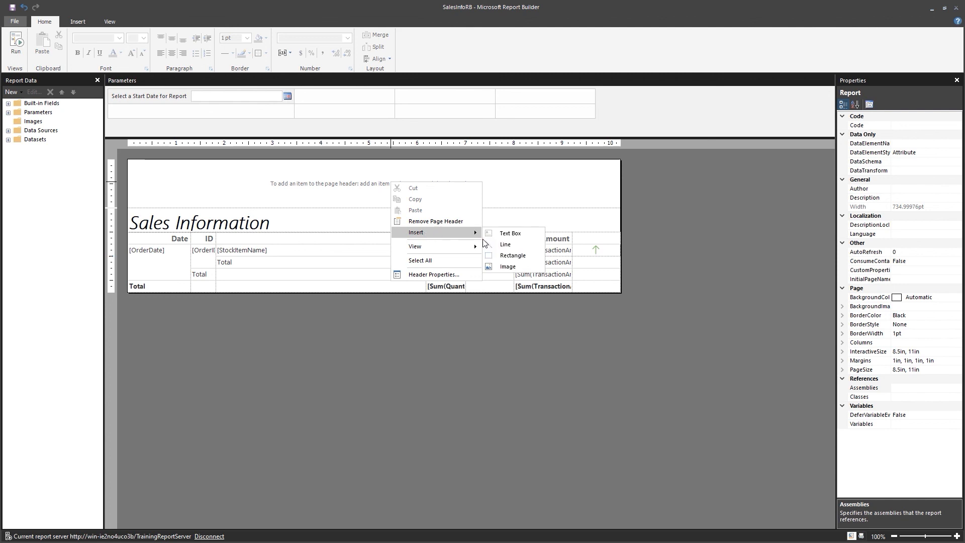
{"action": "left_click", "coordinate": [503, 267]}
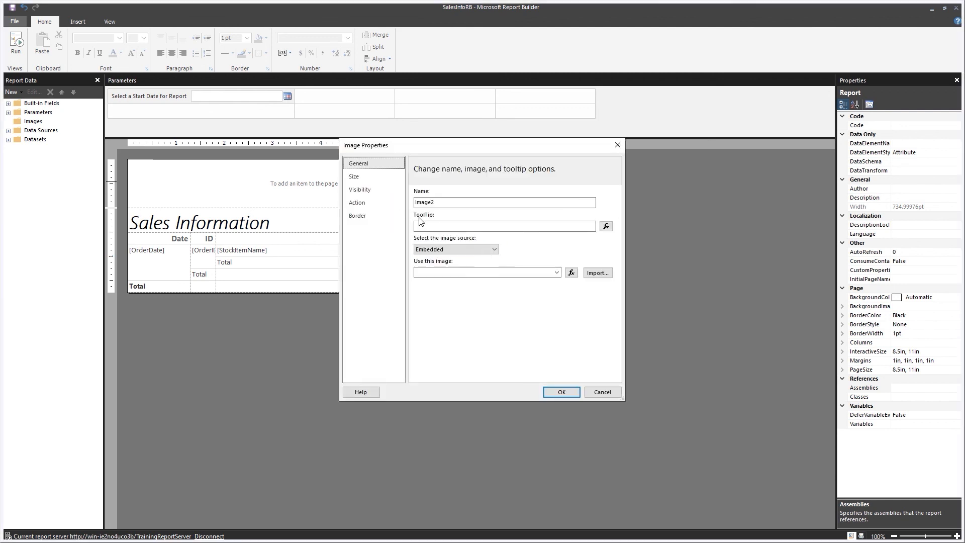
{"action": "left_click", "coordinate": [494, 251]}
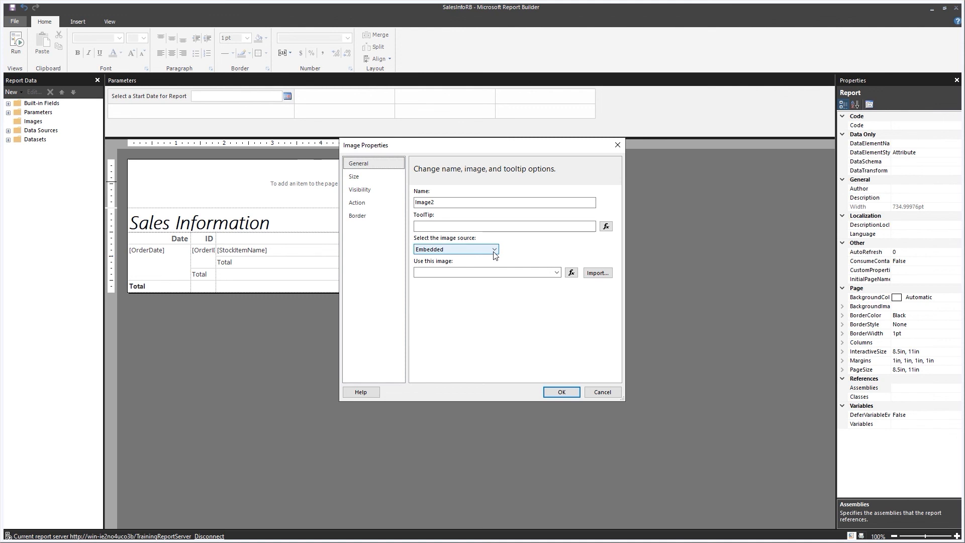
{"action": "left_click", "coordinate": [494, 252]}
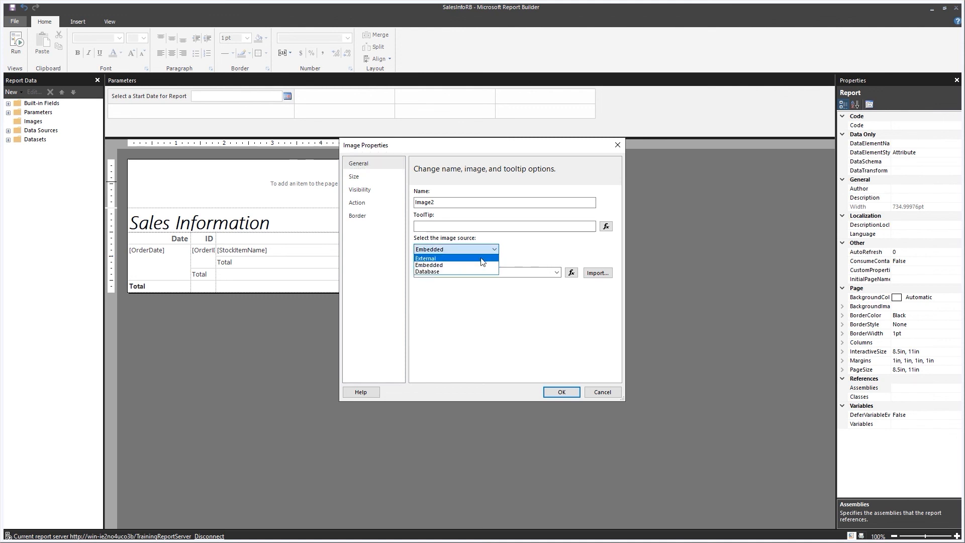
{"action": "left_click", "coordinate": [481, 259]}
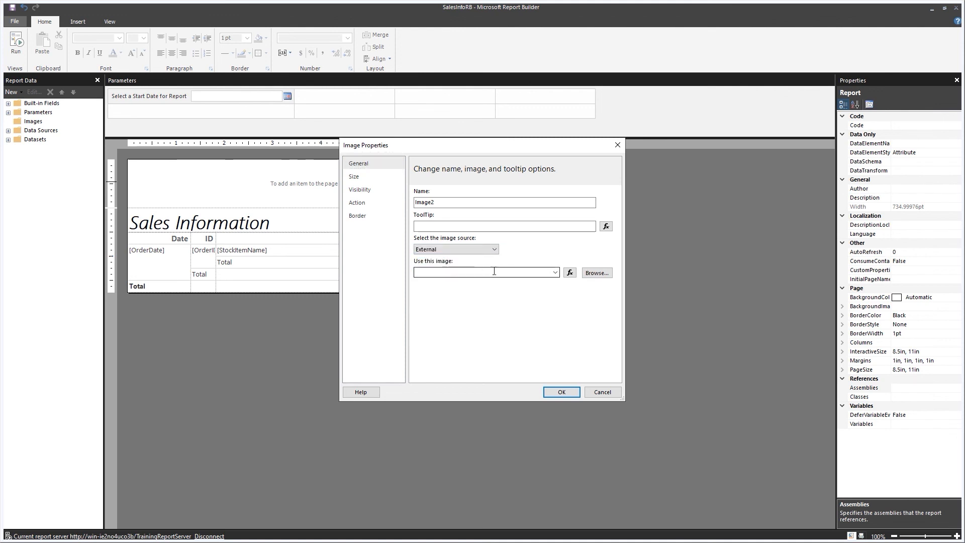
{"action": "left_click", "coordinate": [602, 275]}
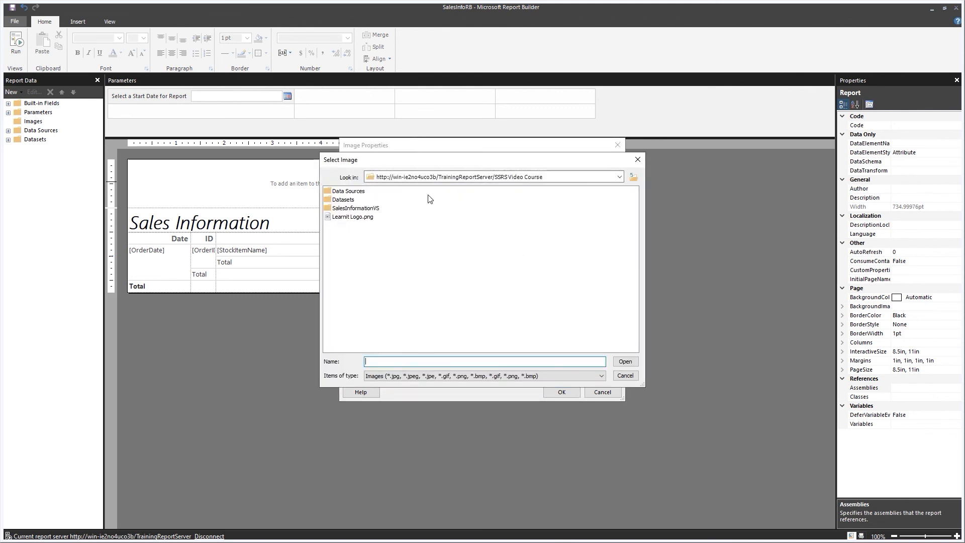
{"action": "double_click", "coordinate": [346, 219]}
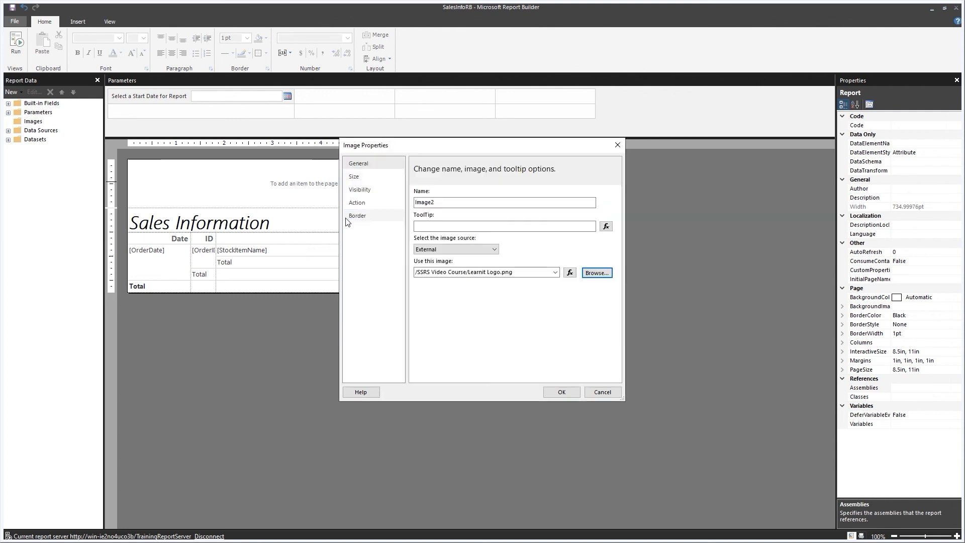
Name the header image LearnitLogo and give it the tooltip "Please visit learnit.com for your training needs!"
{"action": "double_click", "coordinate": [436, 204]}
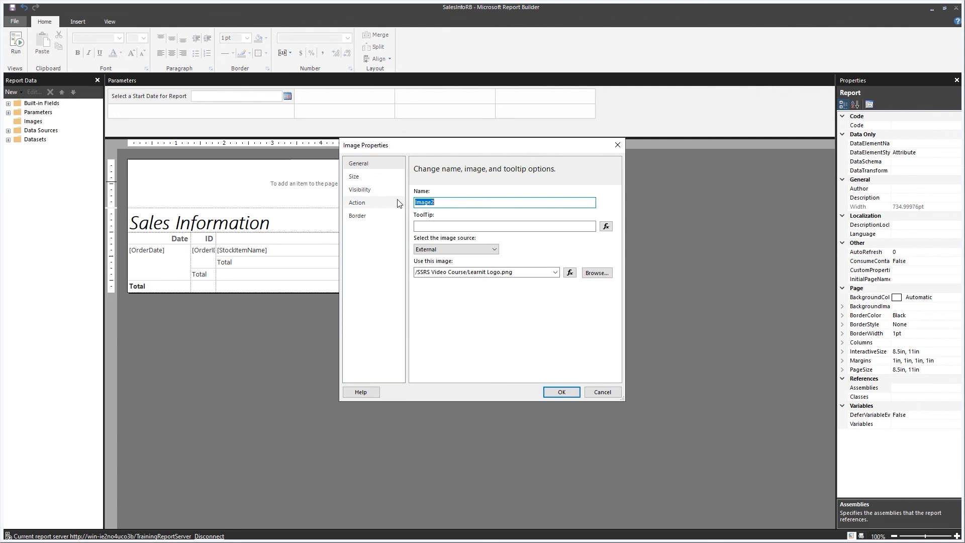
{"action": "type", "text": "LearnitLogo"}
{"action": "left_click", "coordinate": [423, 229]}
{"action": "type", "text": "Plea"}
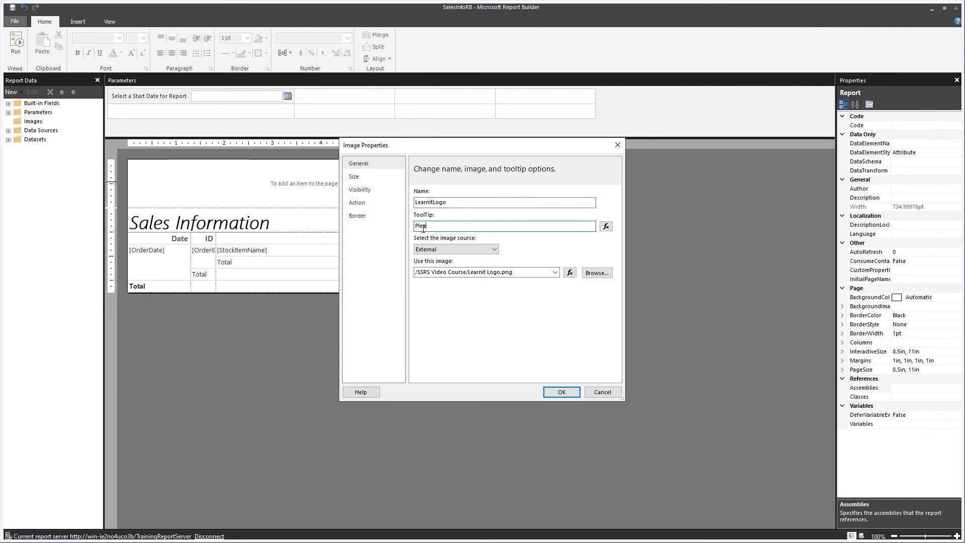
{"action": "type", "text": "se visit learnit.com for your training need"}
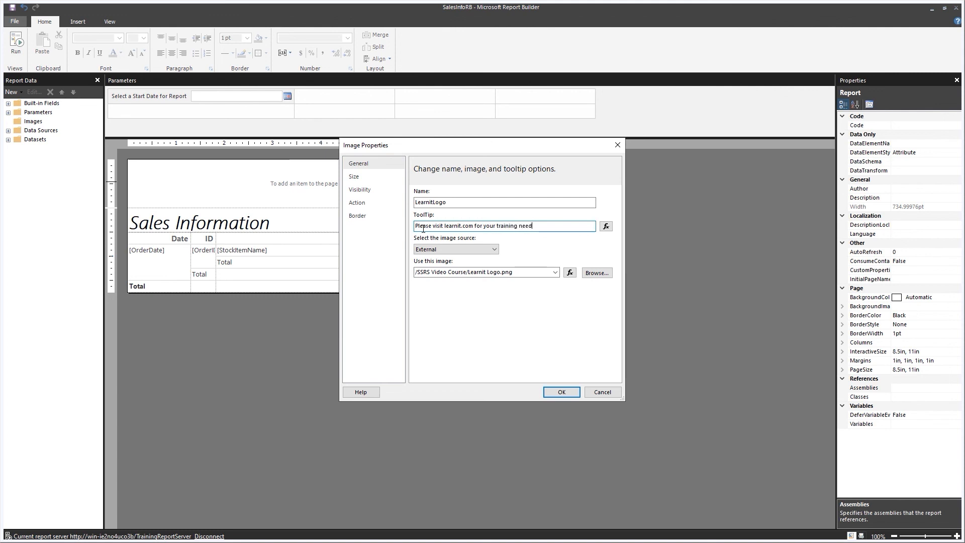
{"action": "type", "text": "s!"}
{"action": "left_click", "coordinate": [556, 392]}
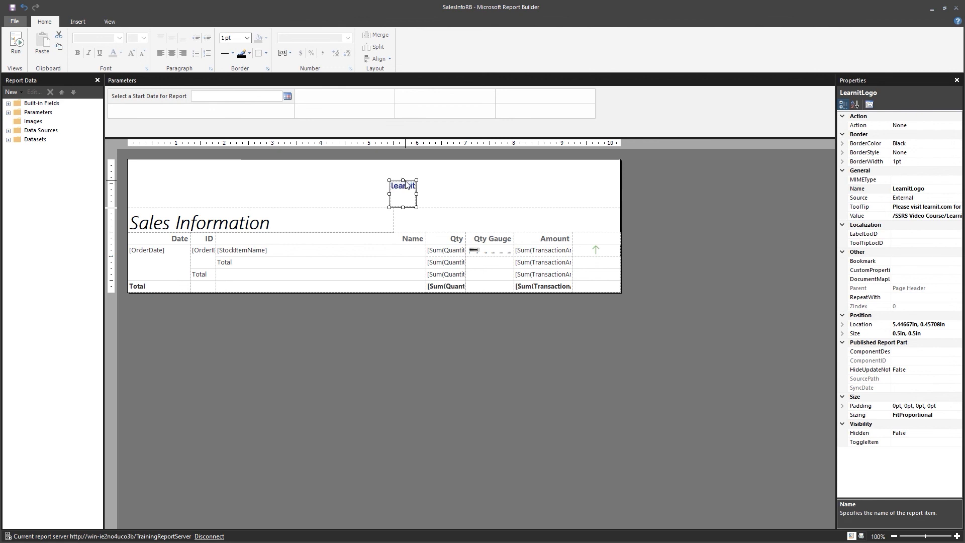
Move the logo to the right end of the page header and widen it to about 2.32 by 0.5 in
{"action": "left_click_drag", "start_coordinate": [407, 185], "coordinate": [507, 183]}
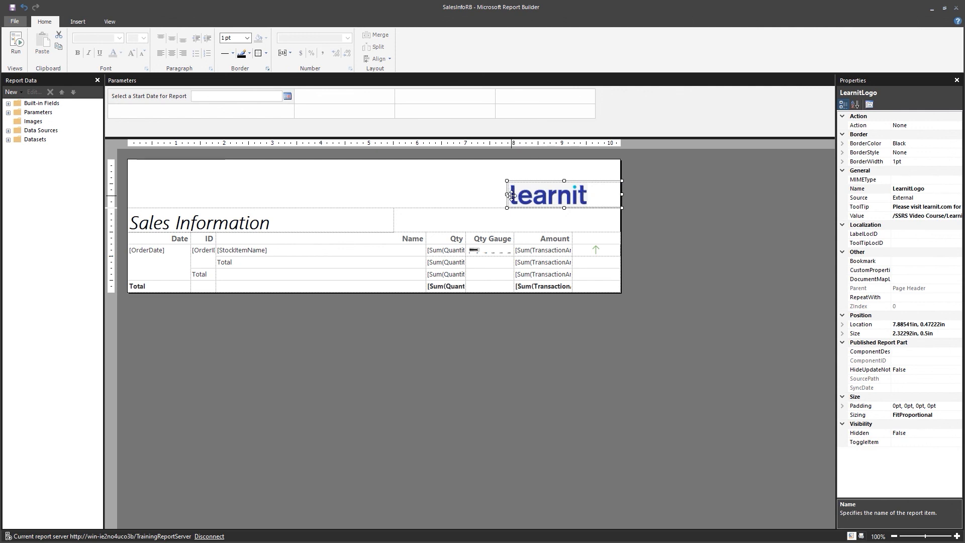
Narrow the header logo to about 1.56 in, keeping its right edge in place, and shorten the page header to the logo's lower edge
{"action": "left_click_drag", "start_coordinate": [508, 196], "coordinate": [544, 195]}
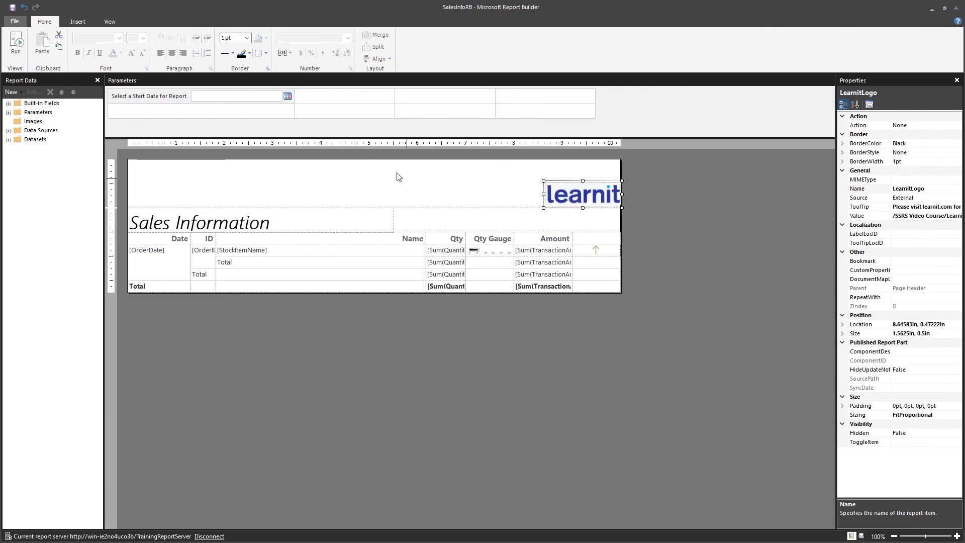
{"action": "left_click", "coordinate": [383, 212]}
{"action": "left_click_drag", "start_coordinate": [422, 209], "coordinate": [430, 187]}
{"action": "left_click", "coordinate": [427, 209]}
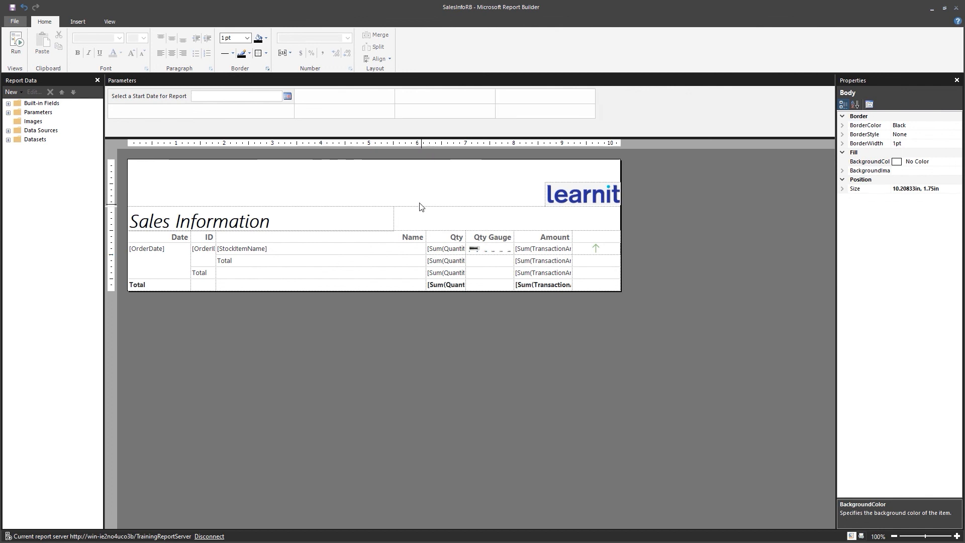
Move the logo up to about 0.15 in below the page header's upper edge and shorten the header to fit closely beneath it
{"action": "left_click", "coordinate": [568, 195]}
{"action": "left_click_drag", "start_coordinate": [548, 186], "coordinate": [548, 174]}
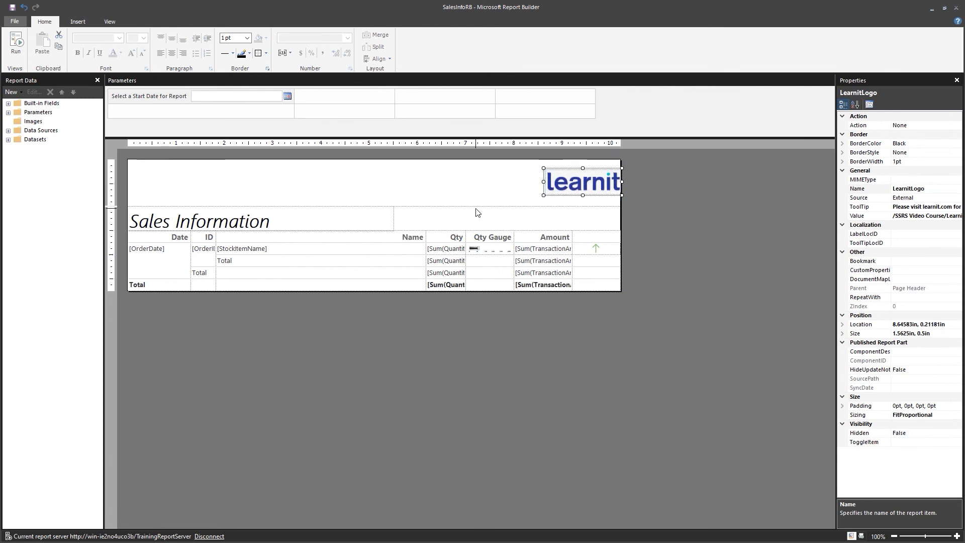
{"action": "mouse_move", "coordinate": [475, 205]}
{"action": "left_mouse_down"}
{"action": "mouse_move", "coordinate": [536, 196]}
{"action": "mouse_move", "coordinate": [558, 163]}
{"action": "left_mouse_up"}
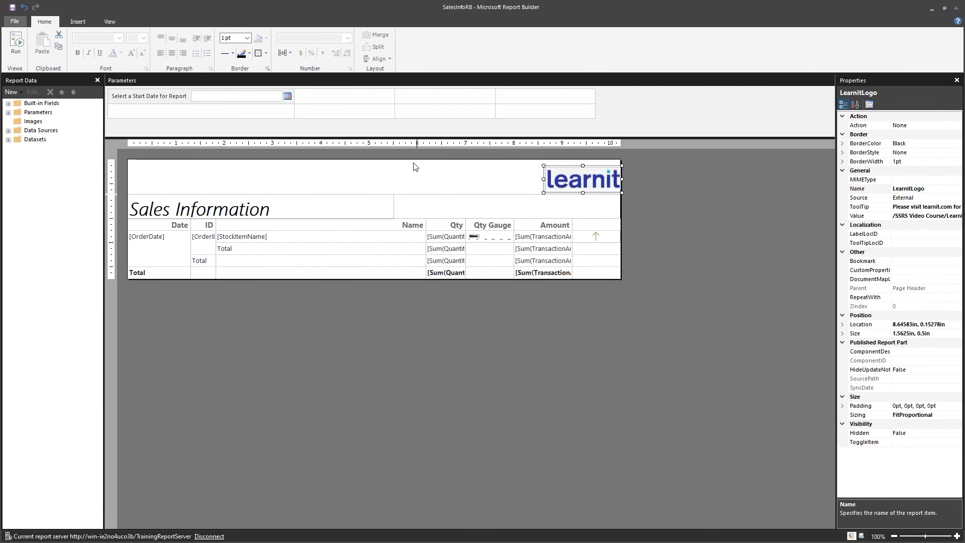
Preview the report with the start date 1/1/2016, return to the design view and save the report
{"action": "left_click", "coordinate": [18, 47]}
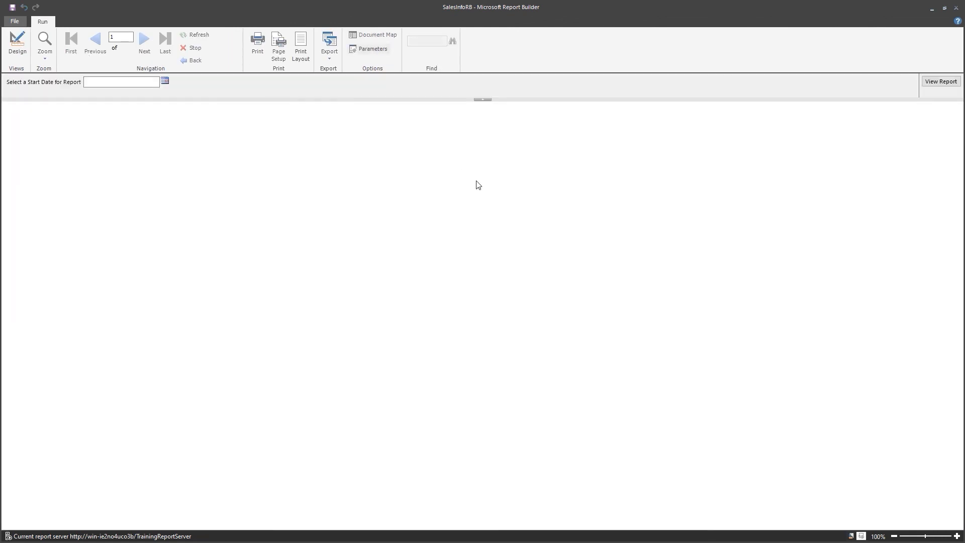
{"action": "left_click", "coordinate": [95, 81]}
{"action": "type", "text": "1/1/2016"}
{"action": "key", "text": "Return"}
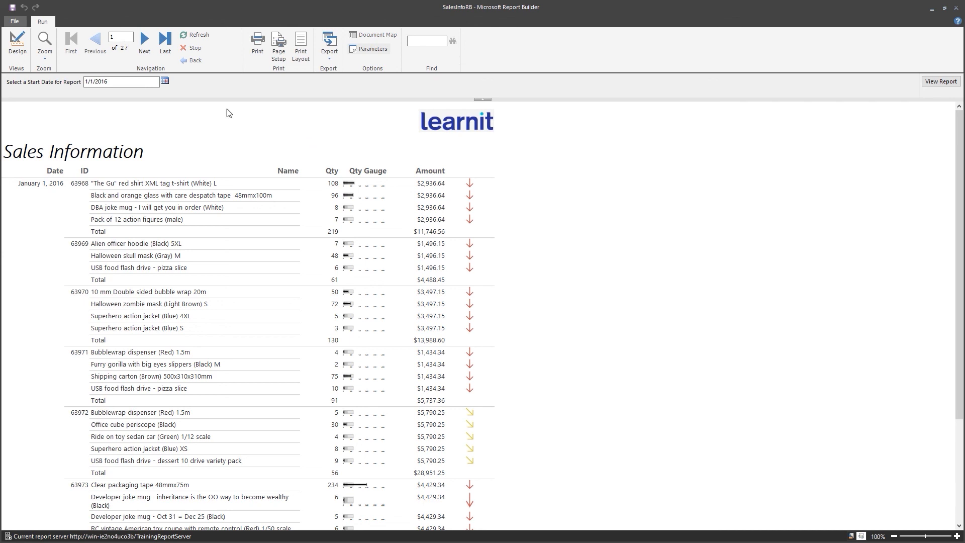
{"action": "left_click", "coordinate": [17, 43]}
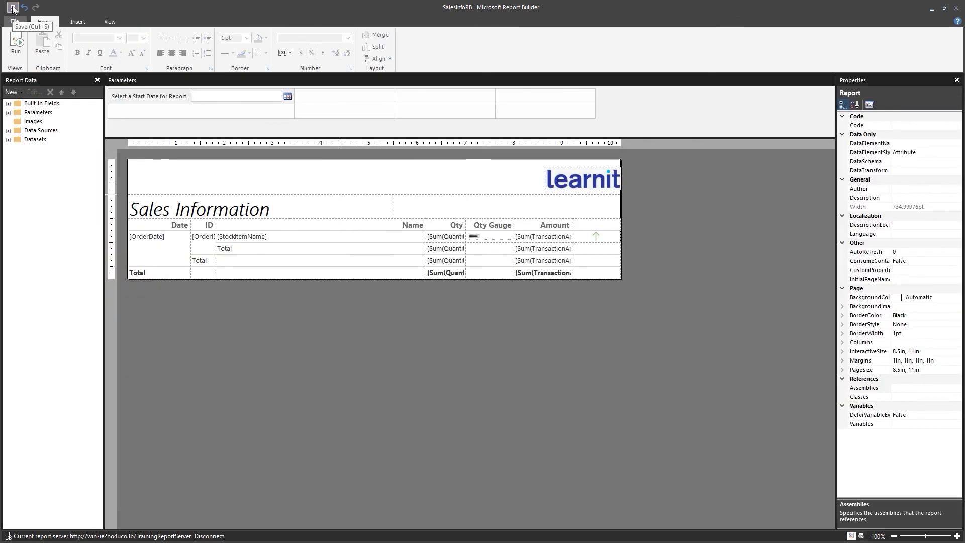
{"action": "left_click", "coordinate": [12, 8]}
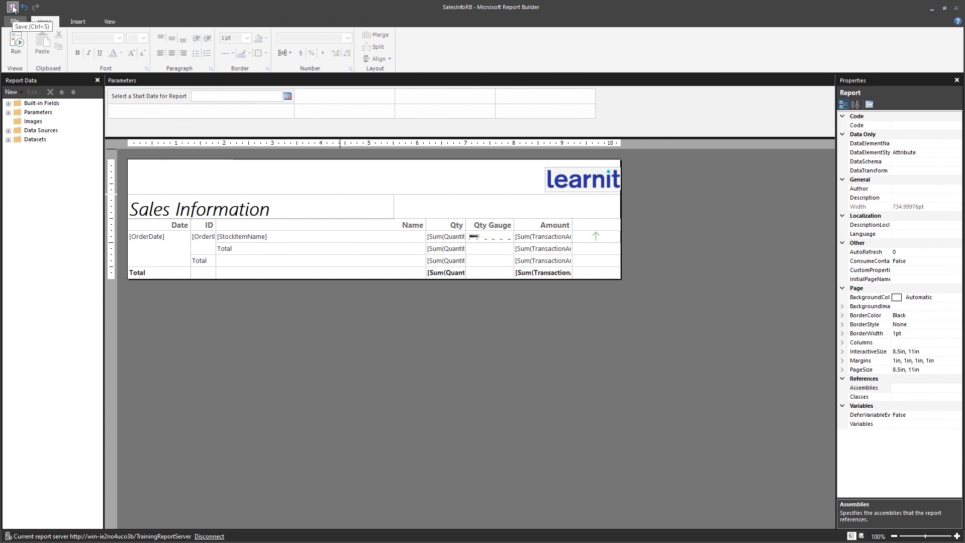